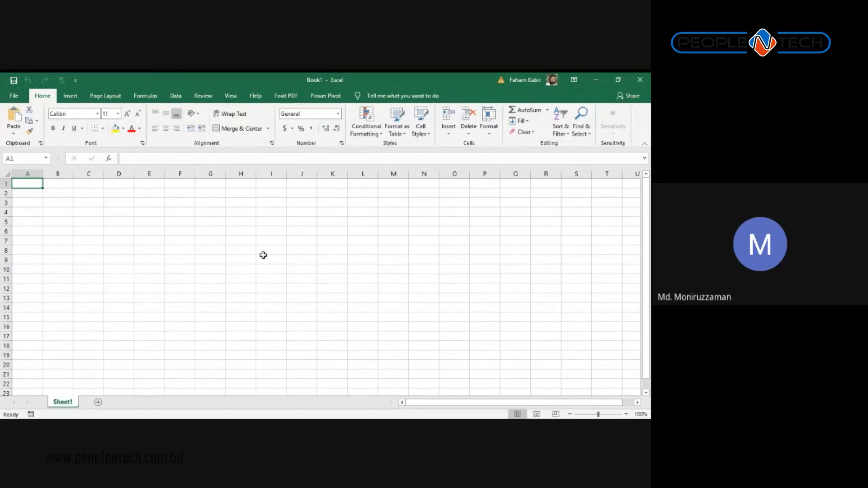
Step: Enter the headers Sl. No, ID and Name into A1:C1
key(alt+Tab)
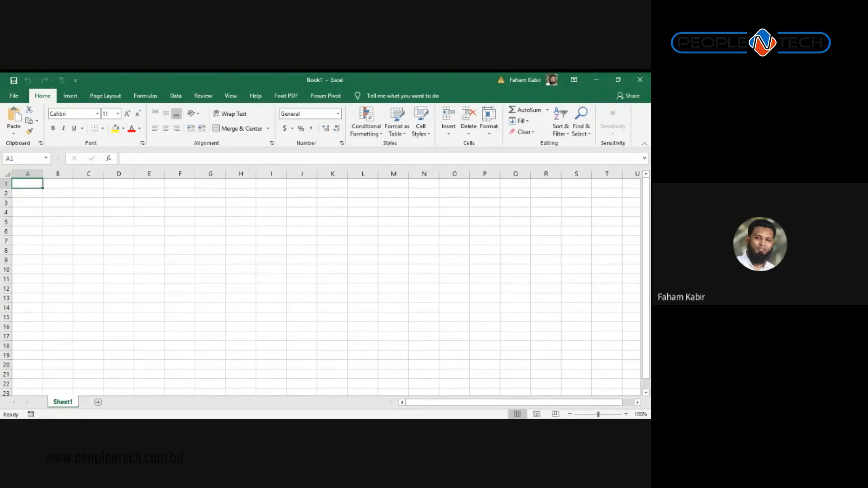
key(alt+Tab)
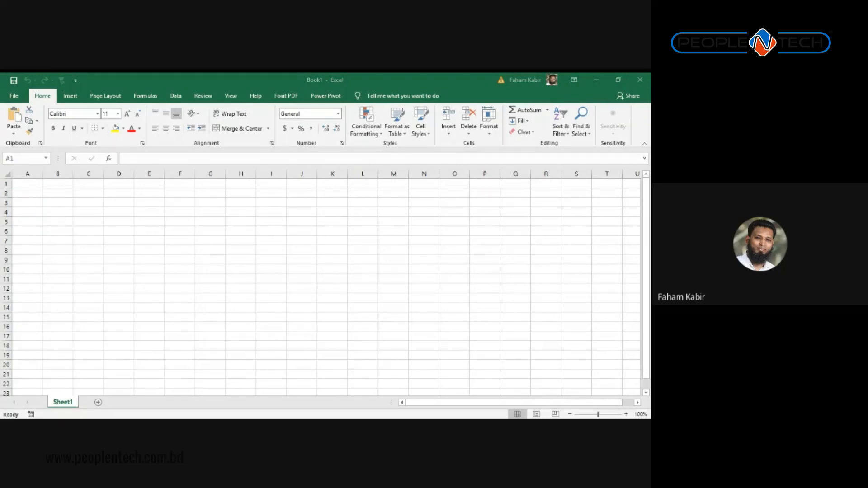
key(alt+Tab)
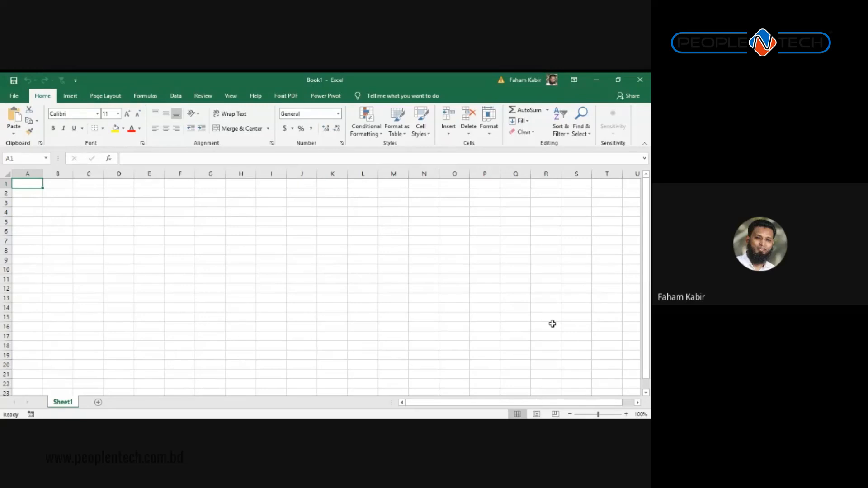
text(Sl.)
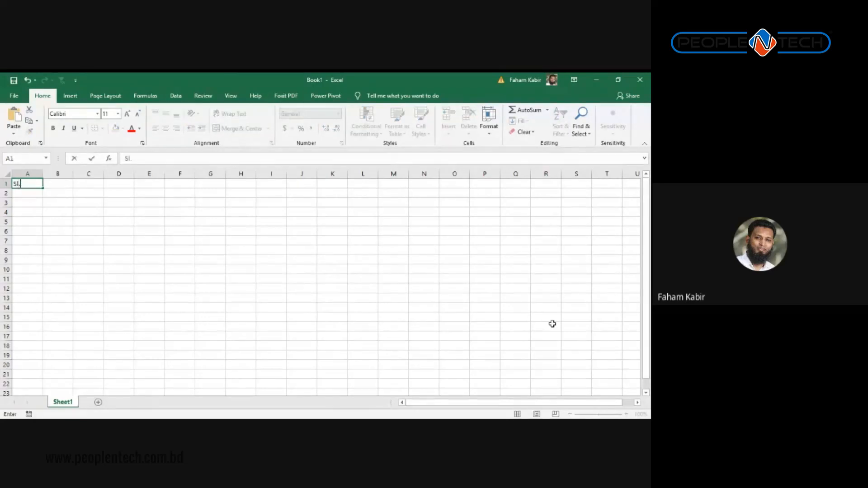
text( No)
key(Tab)
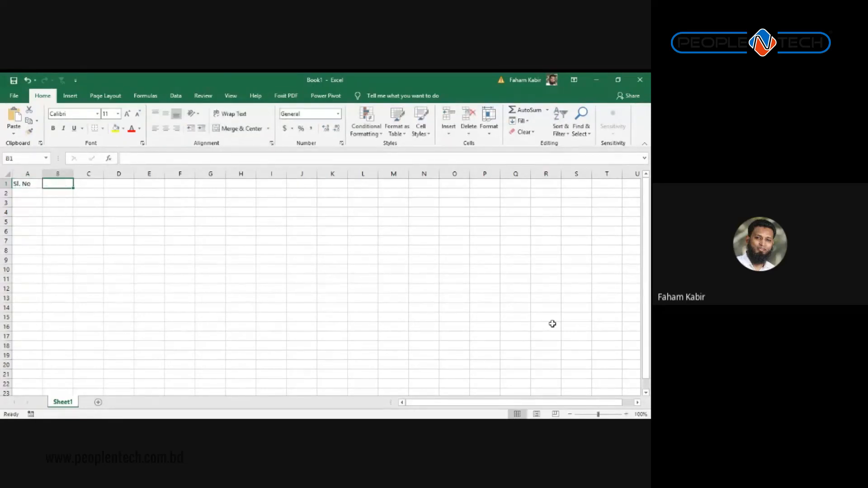
text(ID)
key(Tab)
text(Name)
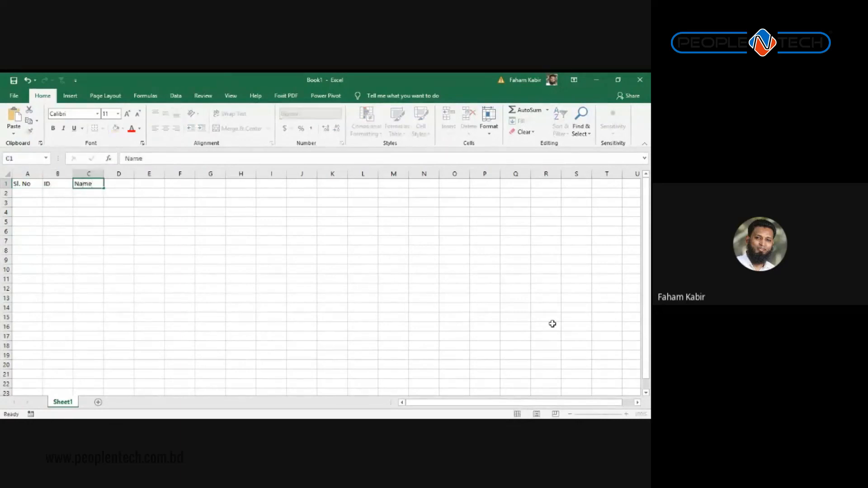
key(Tab)
Step: Enter the headers Gender, Date of Birth and Number of Chield into D1:F1
text(Gender)
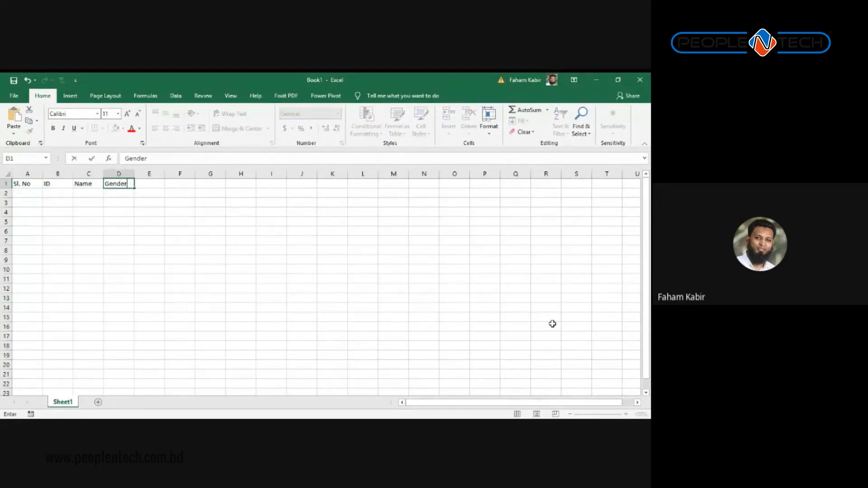
key(Tab)
text(Date of)
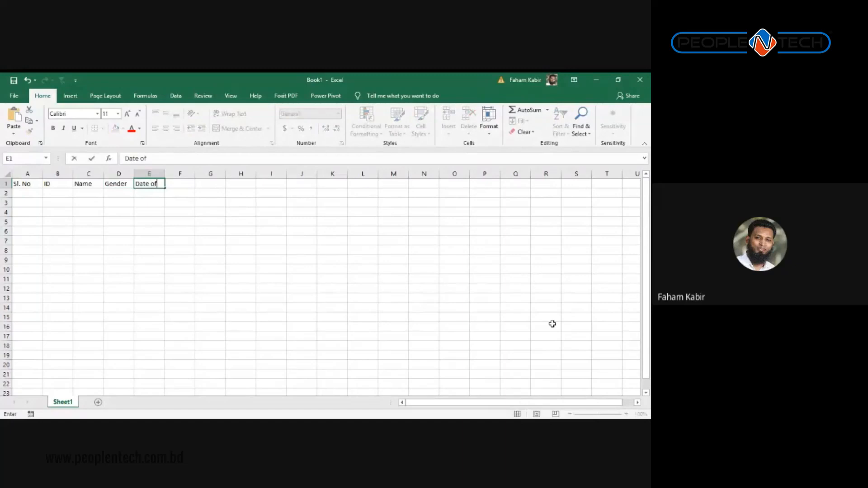
text( Birth)
key(Tab)
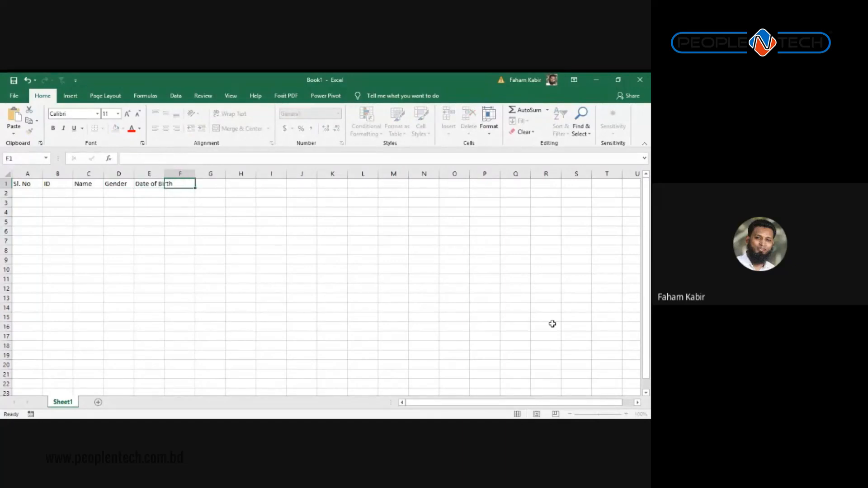
text(Number of Chi)
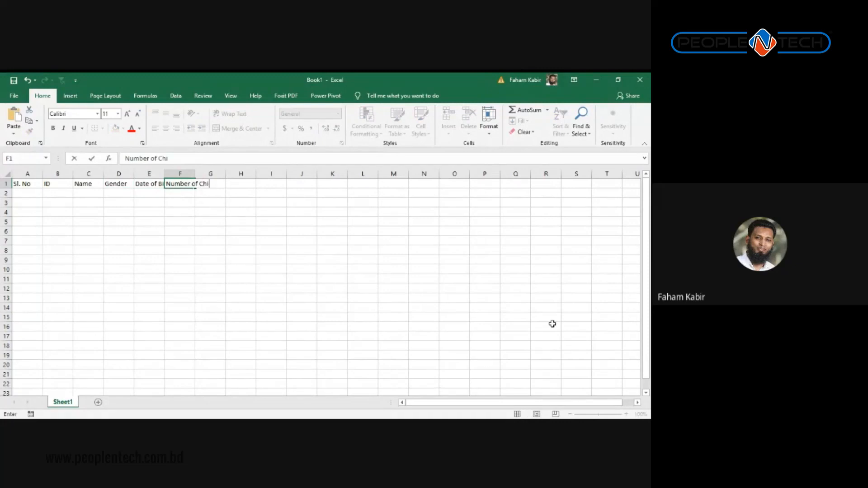
text(eld)
key(Tab)
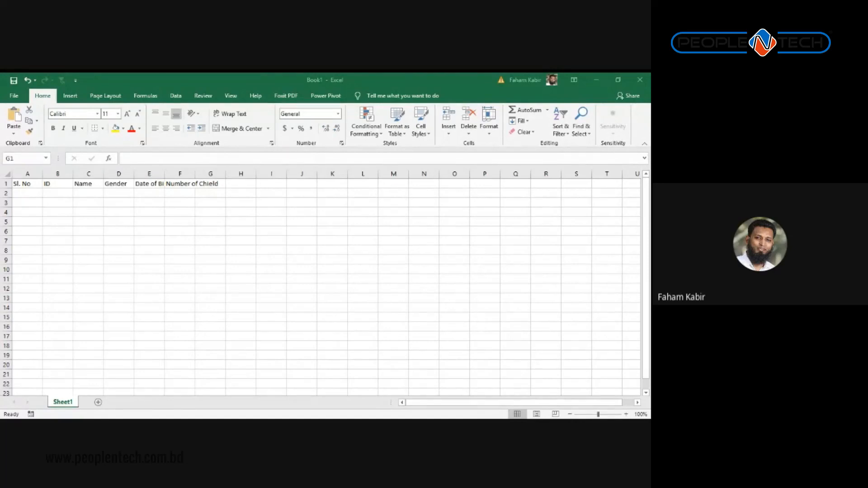
Step: Zoom the sheet and select the existing header columns A through G
click(266, 271)
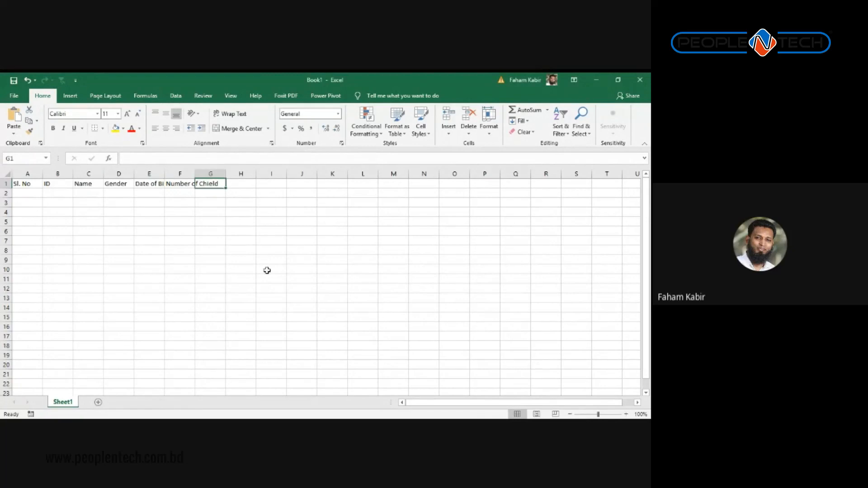
ctrl+scroll(103, 224, up, 3)
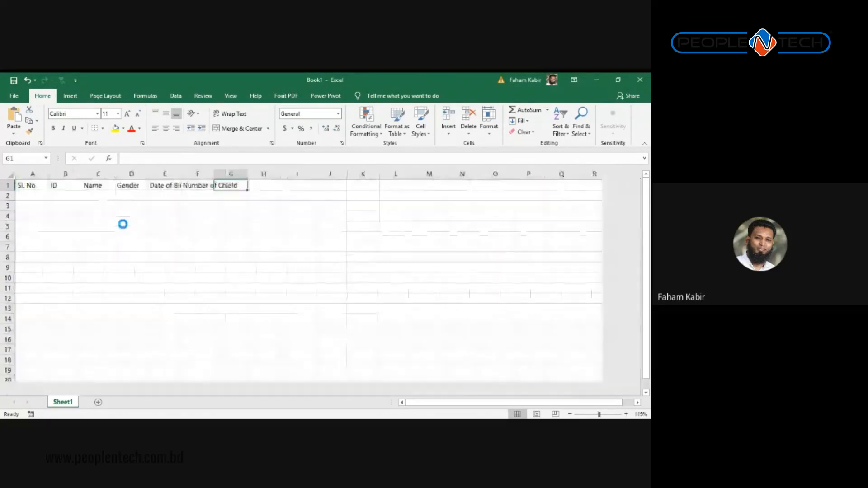
ctrl+scroll(123, 224, down, 1)
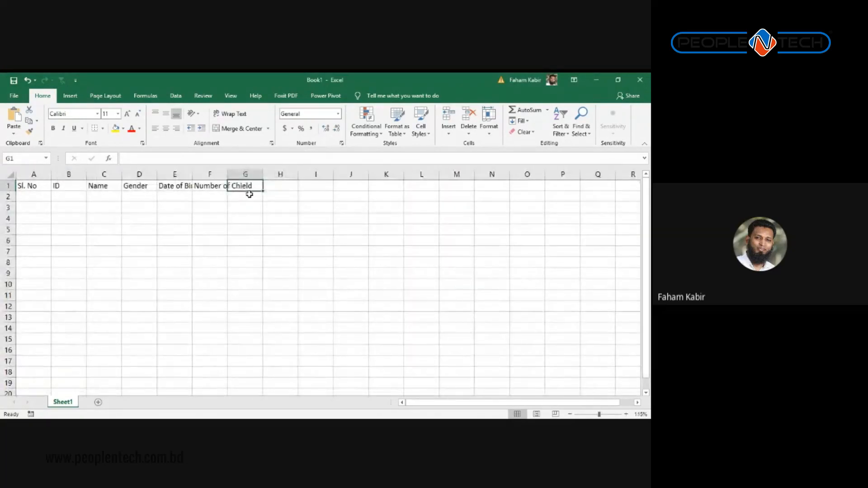
click(266, 187)
click(246, 212)
drag(245, 186, 32, 197)
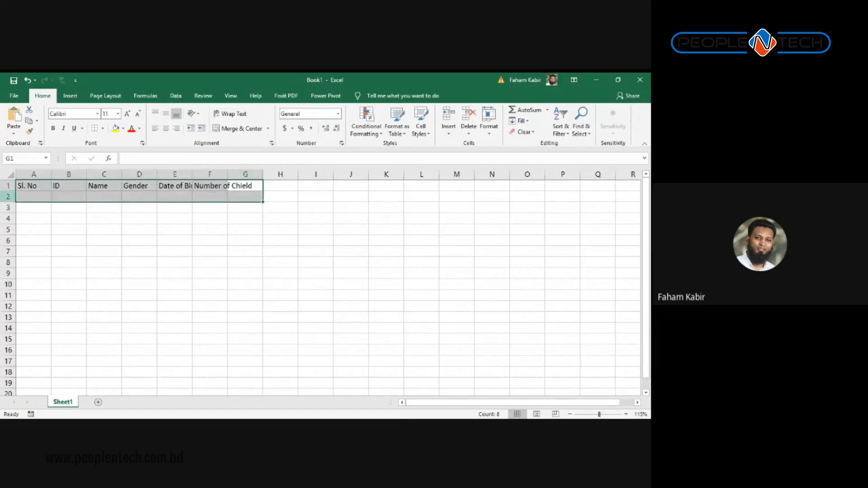
click(68, 221)
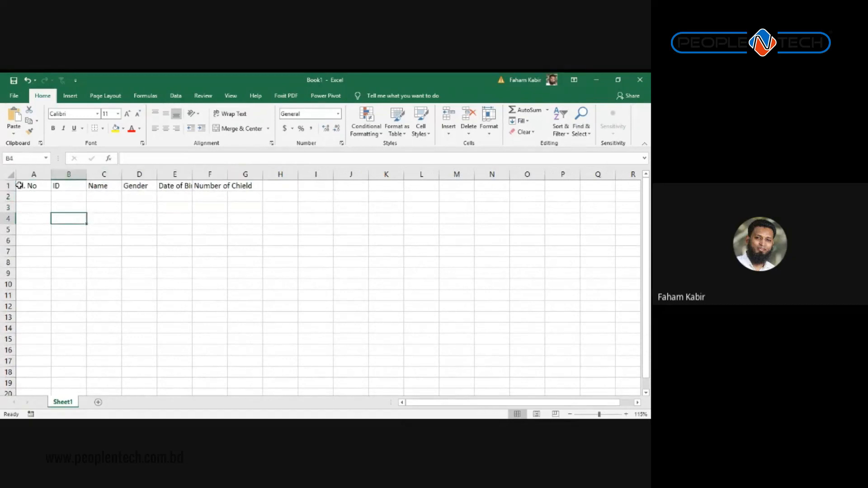
drag(19, 175, 253, 176)
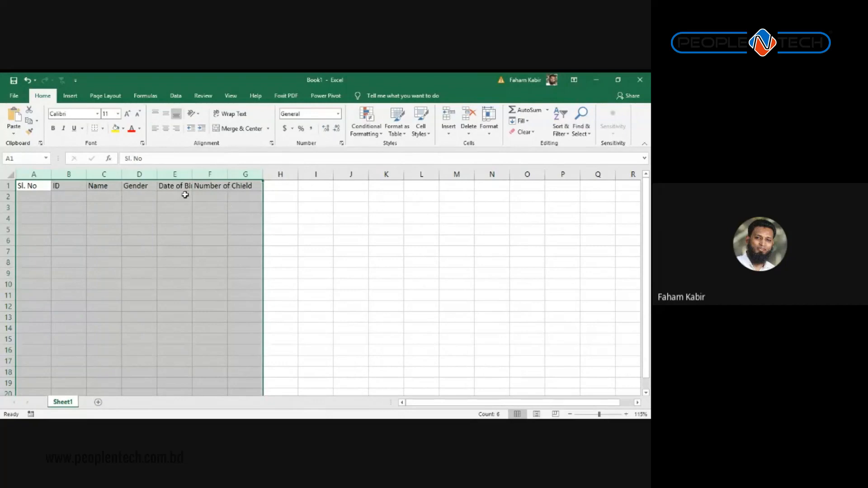
Step: Add the headers Product Name in H1 and Quantity in I1
click(281, 186)
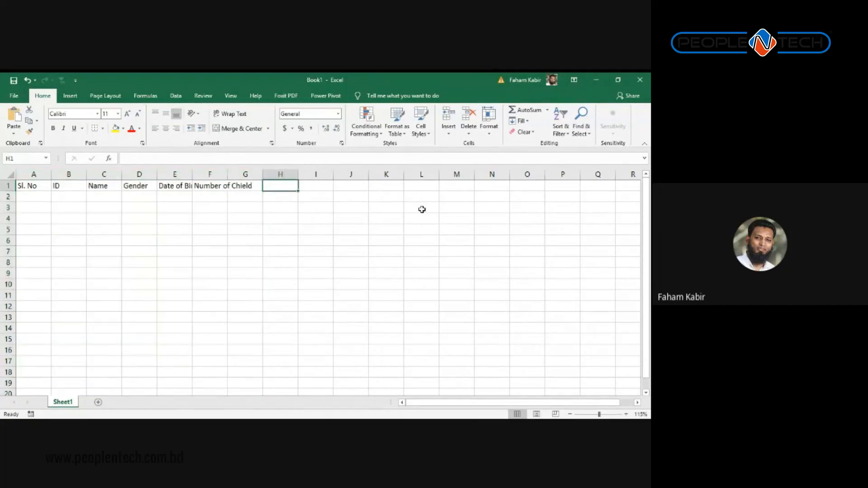
text(Produc)
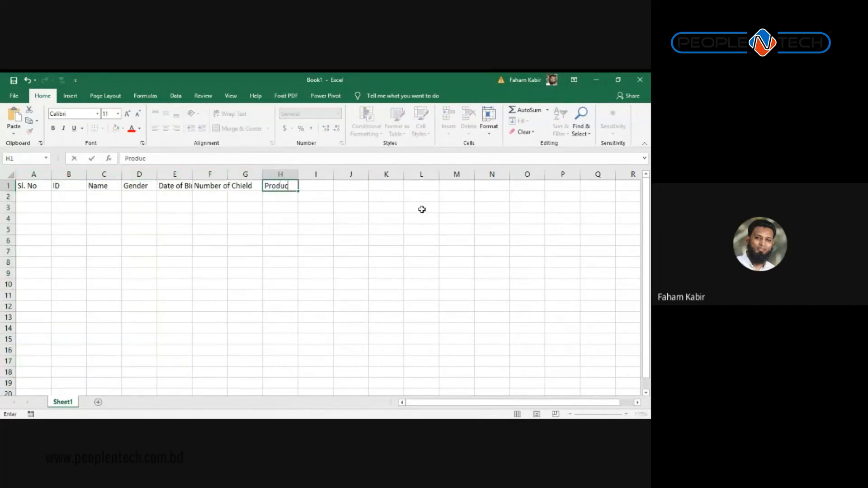
text(t Name)
click(422, 209)
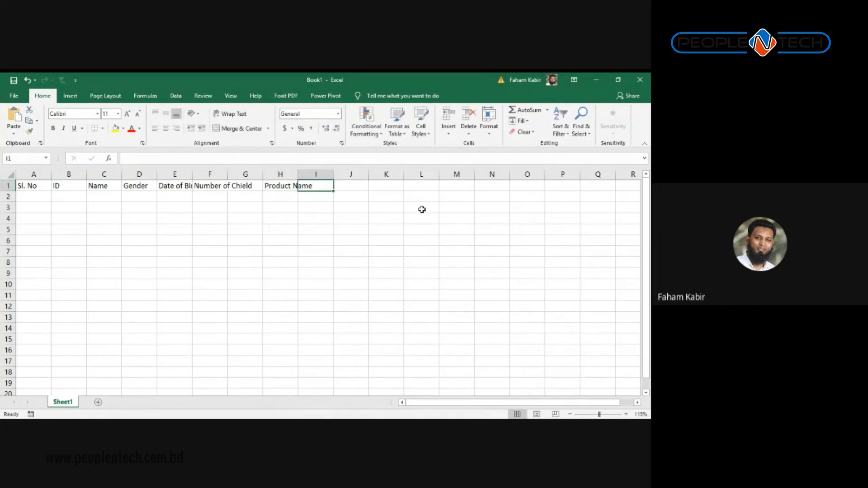
click(301, 187)
text(Quantity)
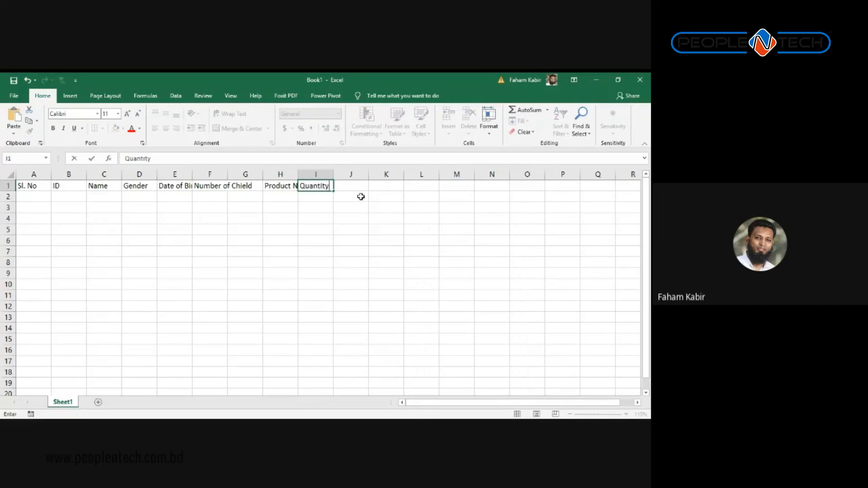
key(Return)
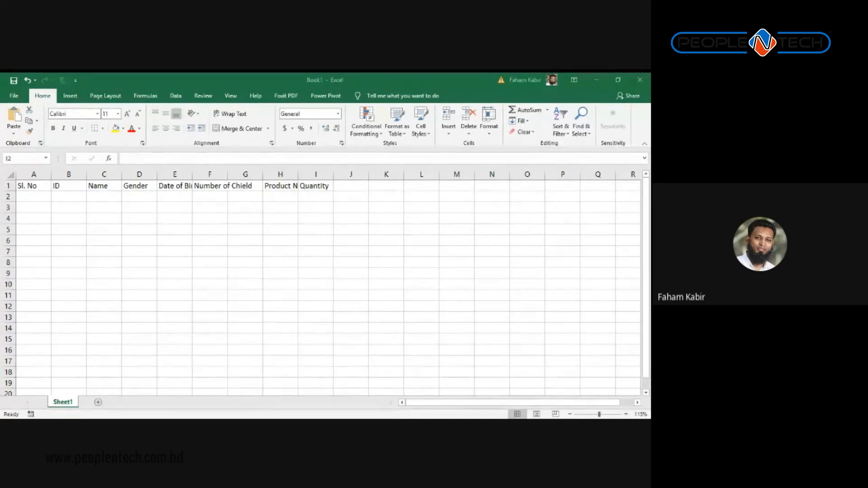
drag(316, 174, 281, 174)
drag(216, 189, 1, 199)
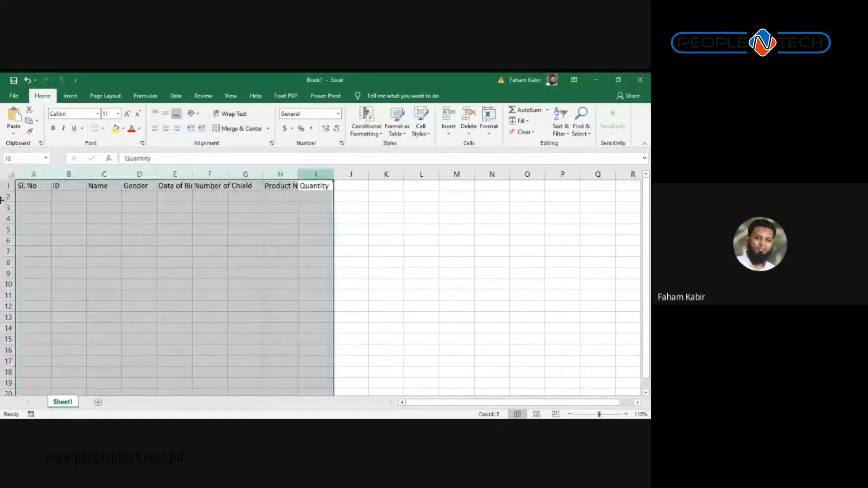
double_click(49, 176)
click(159, 217)
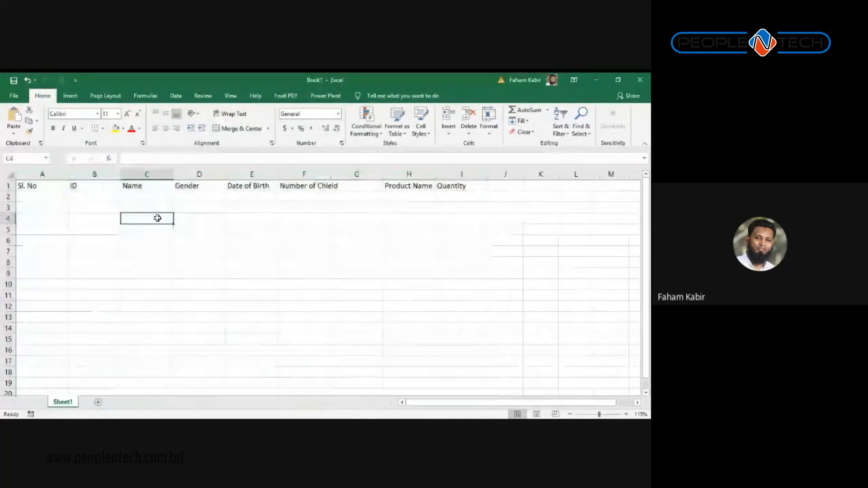
click(64, 188)
drag(56, 185, 20, 175)
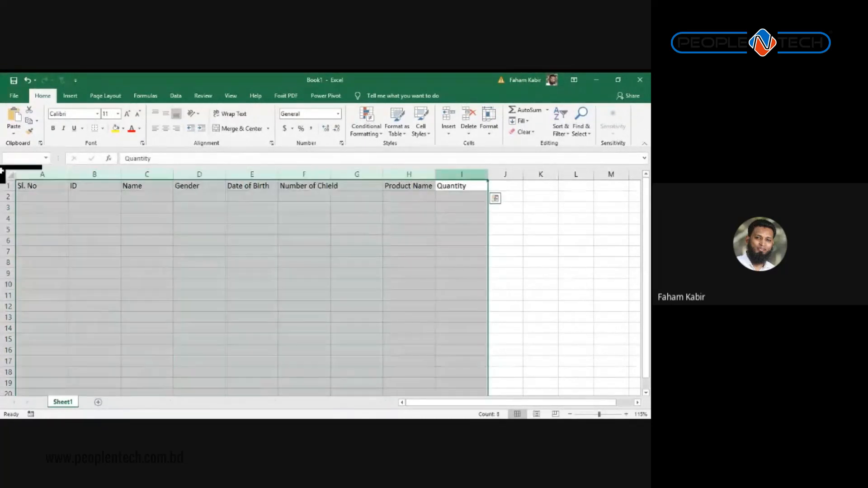
click(103, 129)
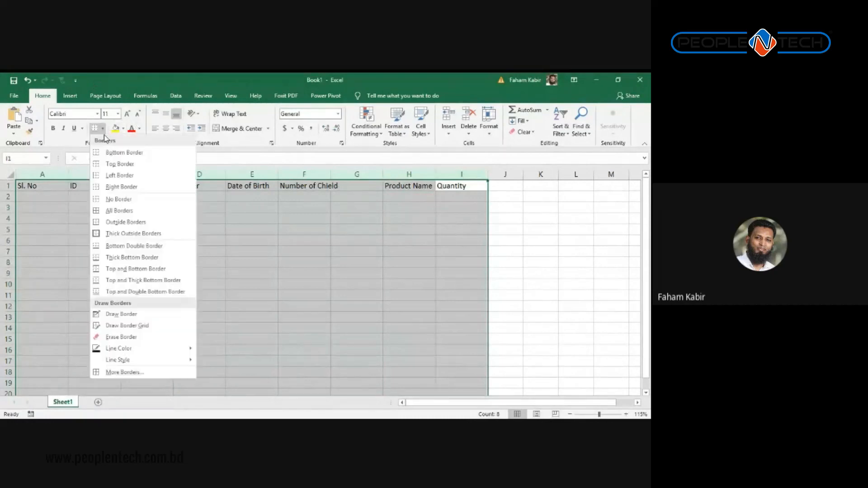
click(107, 210)
click(251, 192)
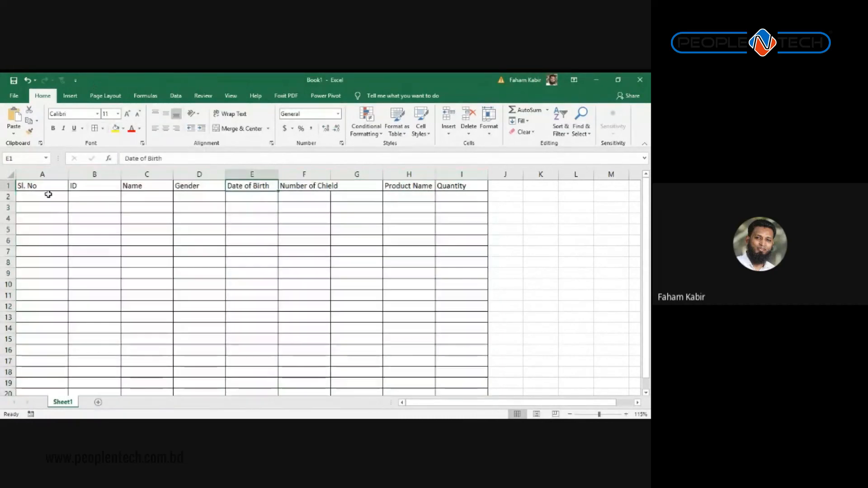
drag(19, 188, 444, 185)
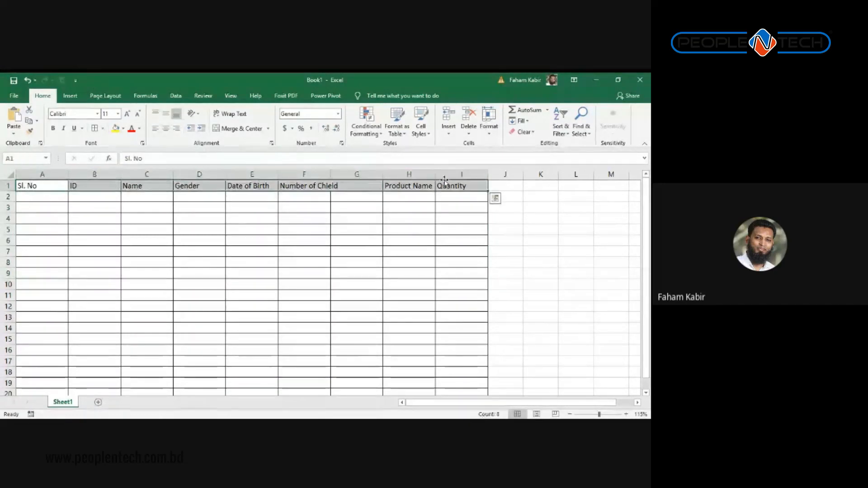
click(363, 200)
click(40, 173)
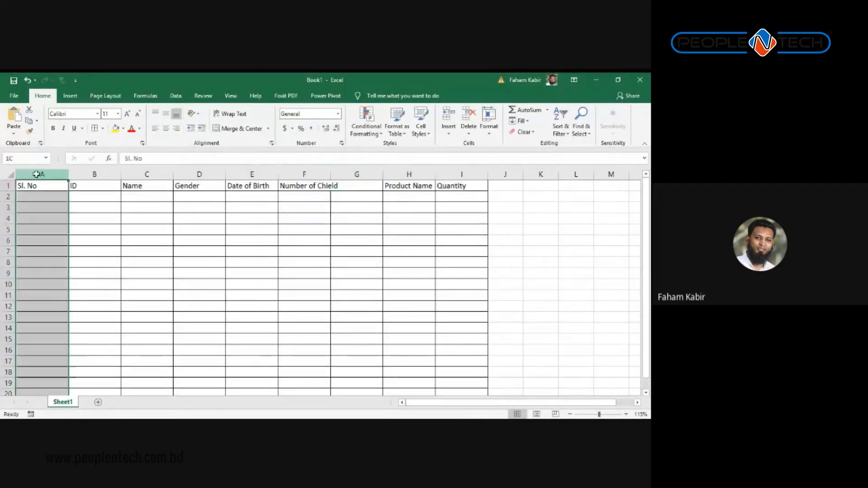
click(96, 173)
click(146, 174)
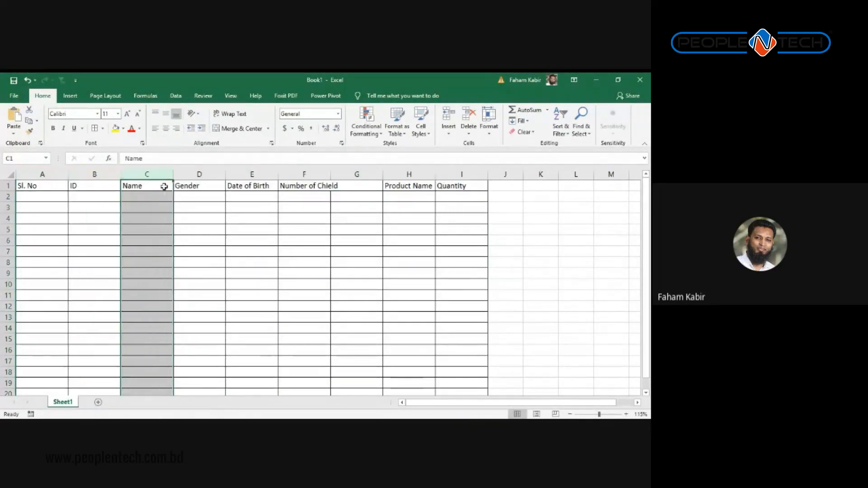
click(241, 207)
mouse_move(9, 196)
mouse_down()
mouse_move(9, 222)
mouse_move(10, 201)
mouse_up()
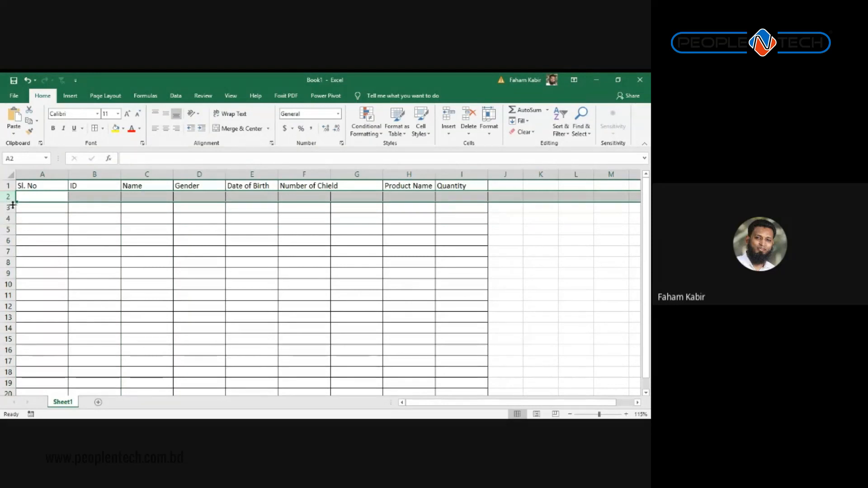
click(9, 208)
click(10, 219)
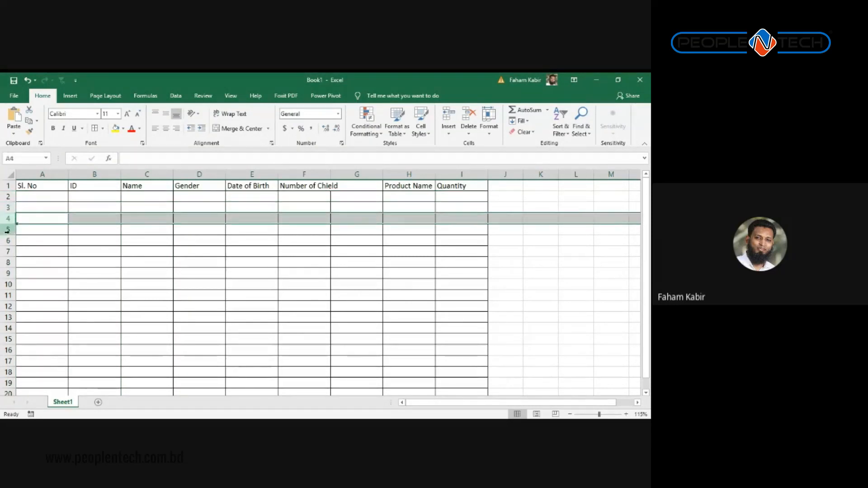
click(9, 229)
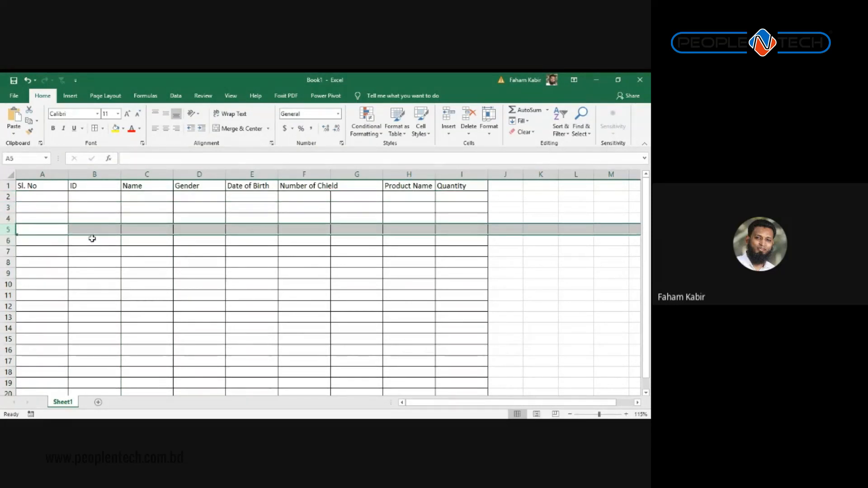
Step: Delete the empty column G with Ctrl+minus
click(367, 175)
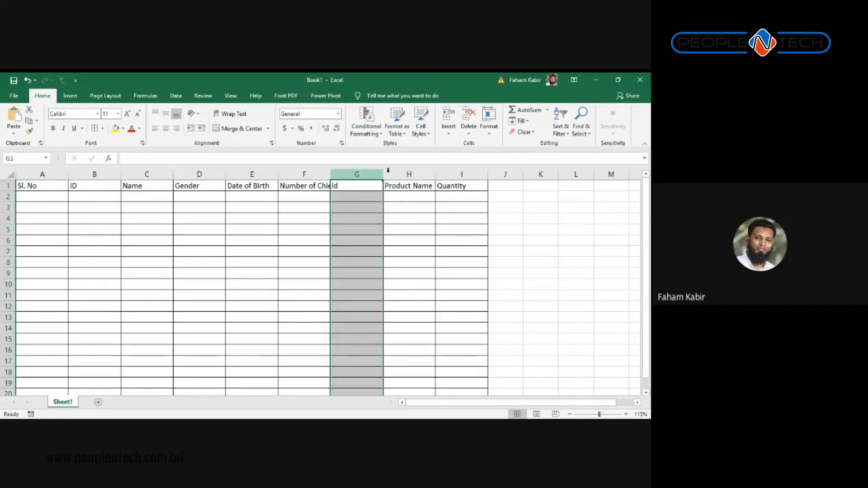
key(ctrl+minus)
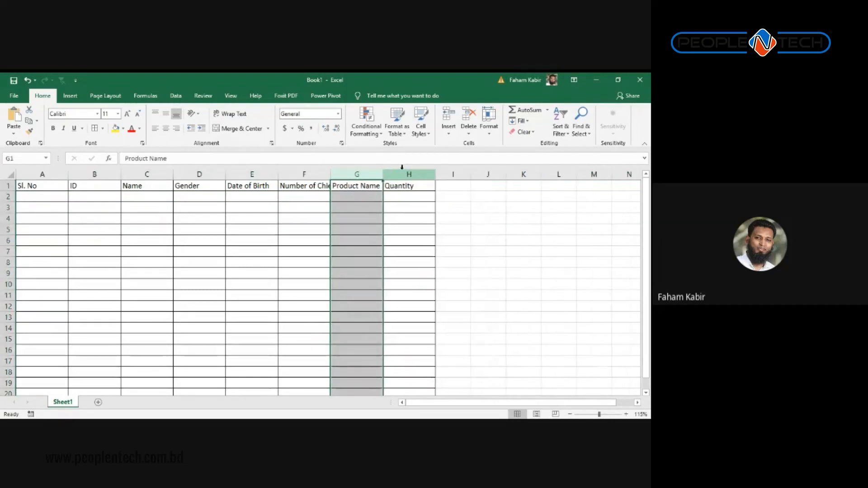
key(Left)
key(Left)
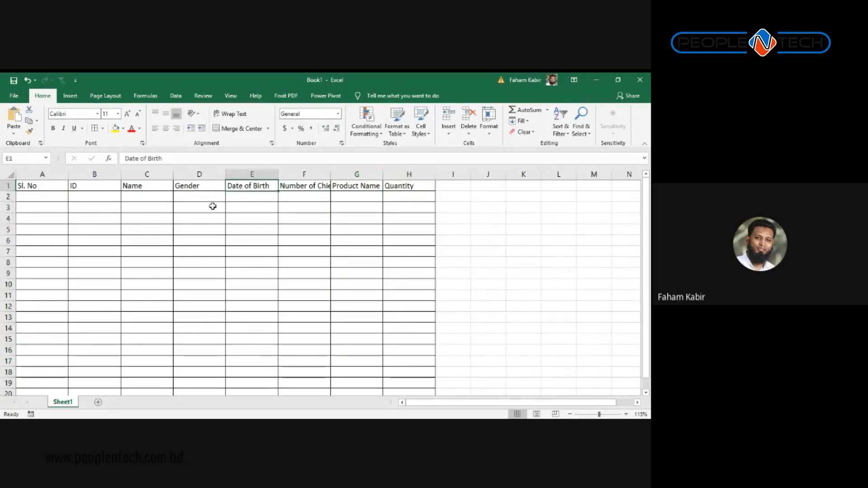
Step: Widen column F so the Number of Chield header fits
click(200, 175)
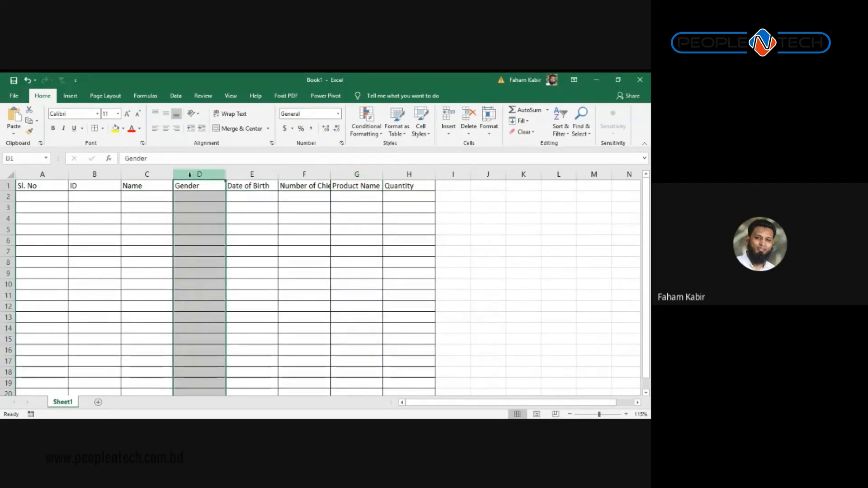
click(192, 193)
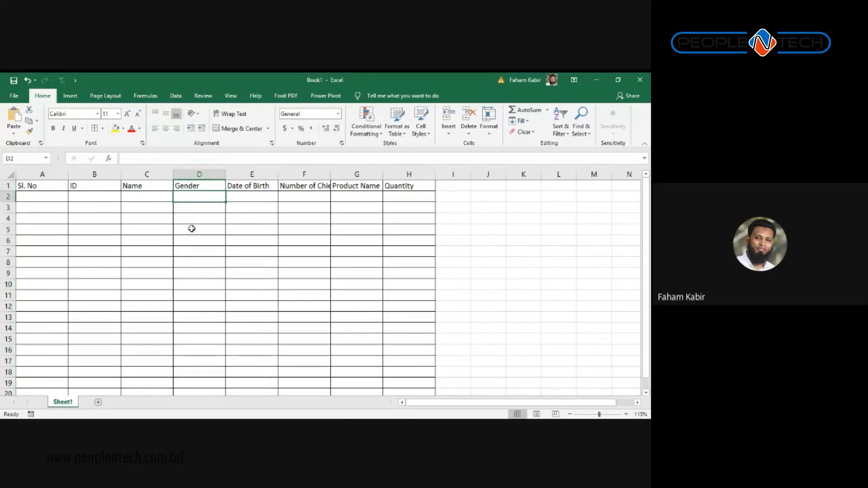
click(190, 228)
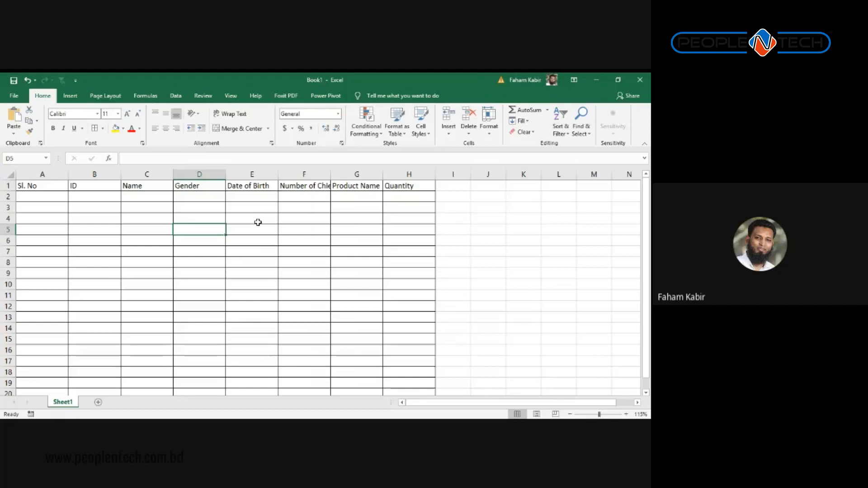
click(272, 197)
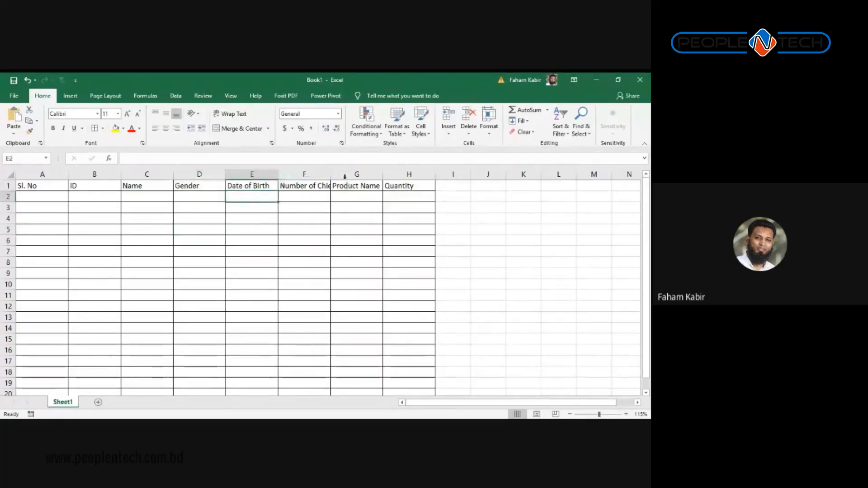
drag(331, 174, 343, 174)
Step: Enter serial numbers 1 and 2 in A2:A3 and select them
click(59, 196)
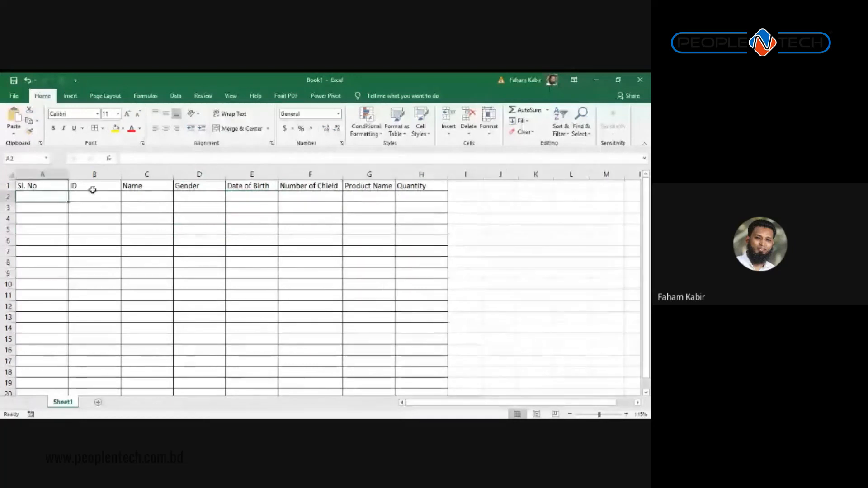
text(1)
key(Return)
text(2)
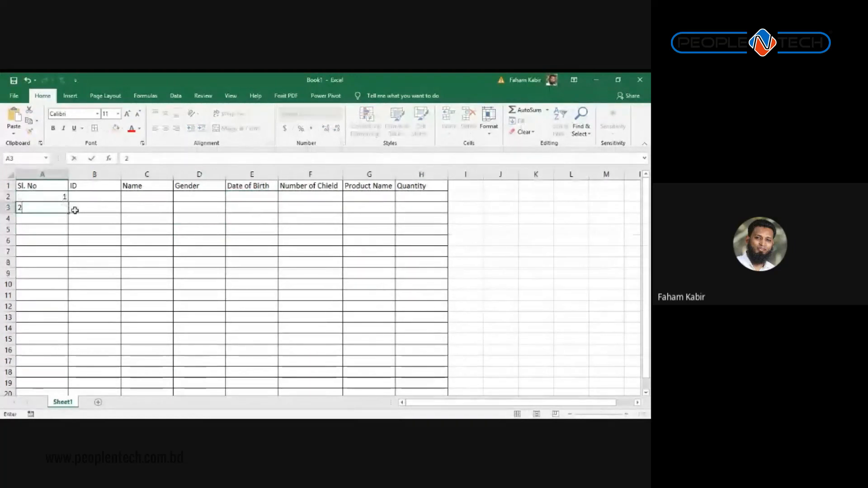
drag(63, 198, 63, 209)
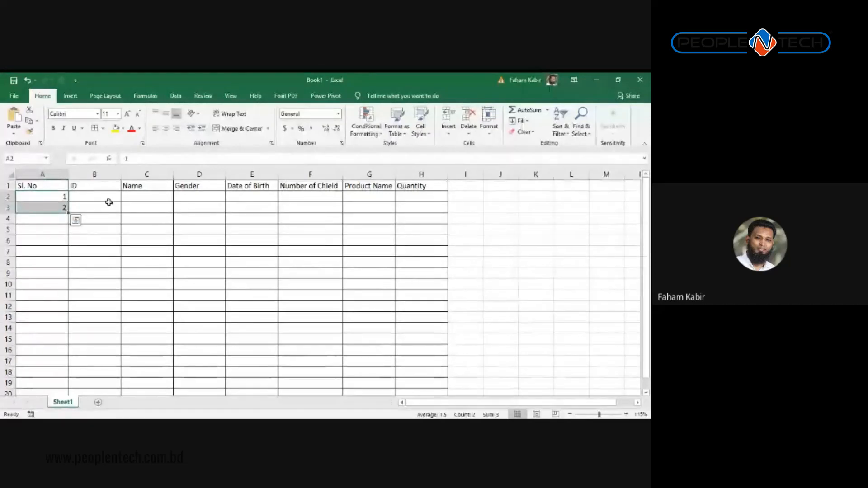
Step: Type m3 into cell A4
key(alt+Tab)
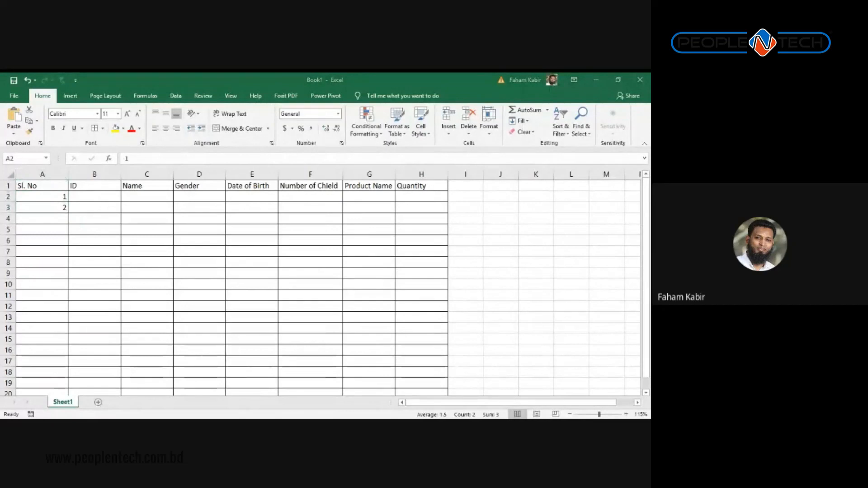
key(alt+Tab)
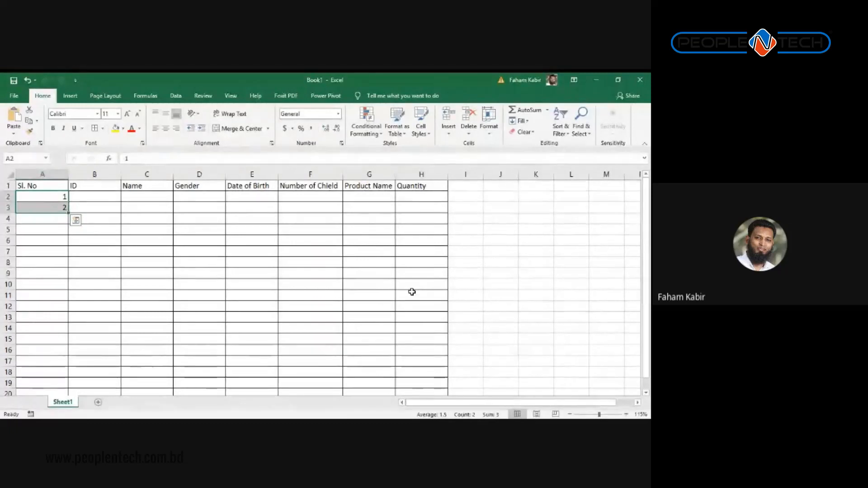
key(Right)
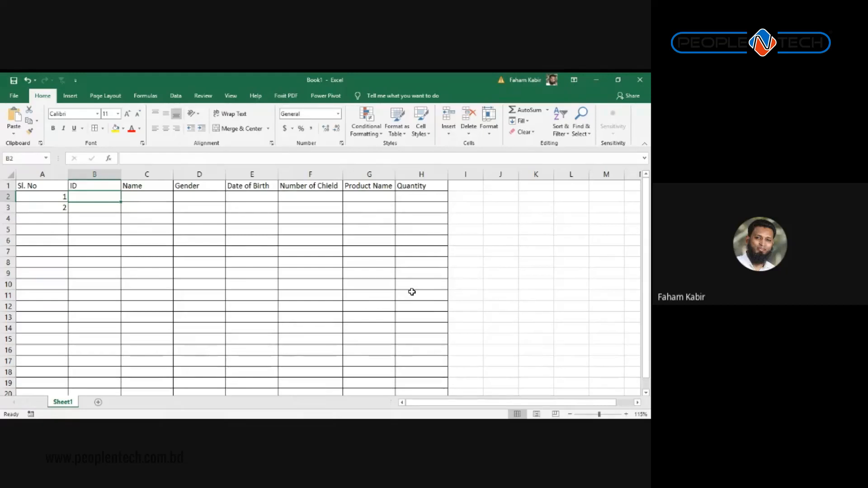
key(Left)
key(Down)
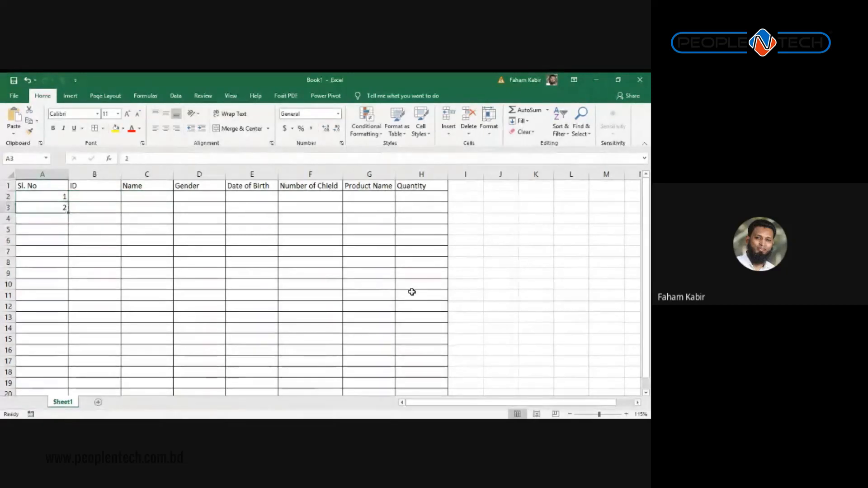
key(Down)
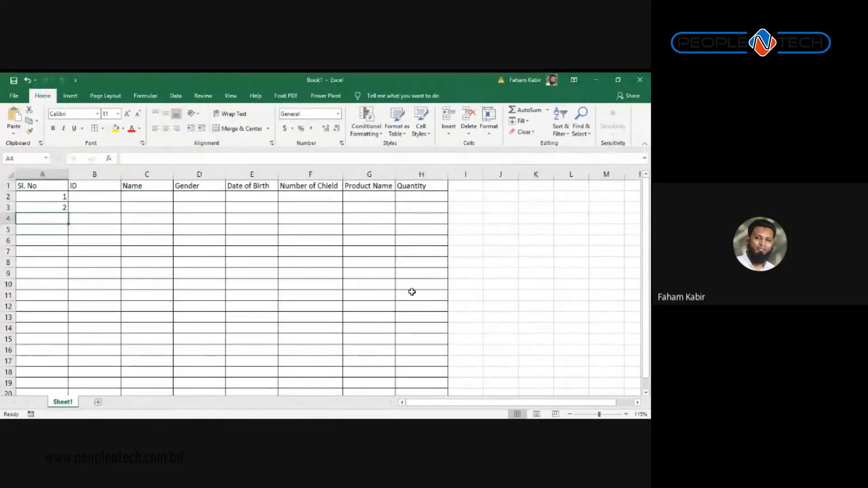
text(m3)
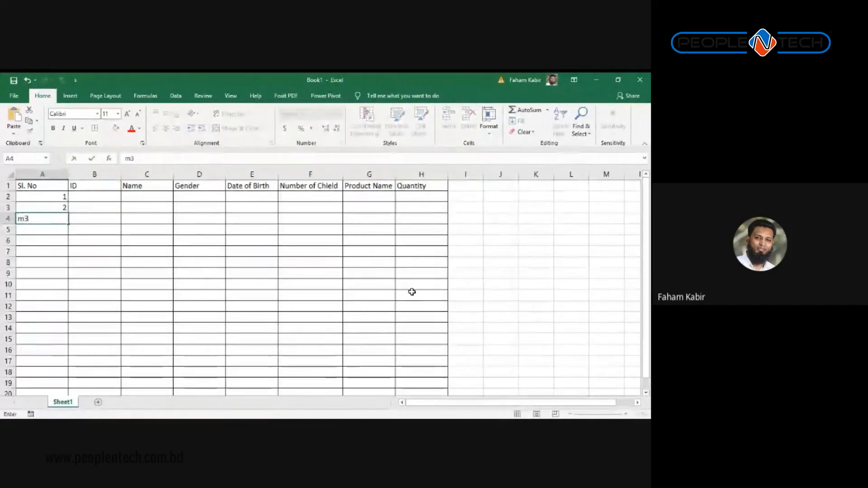
key(Return)
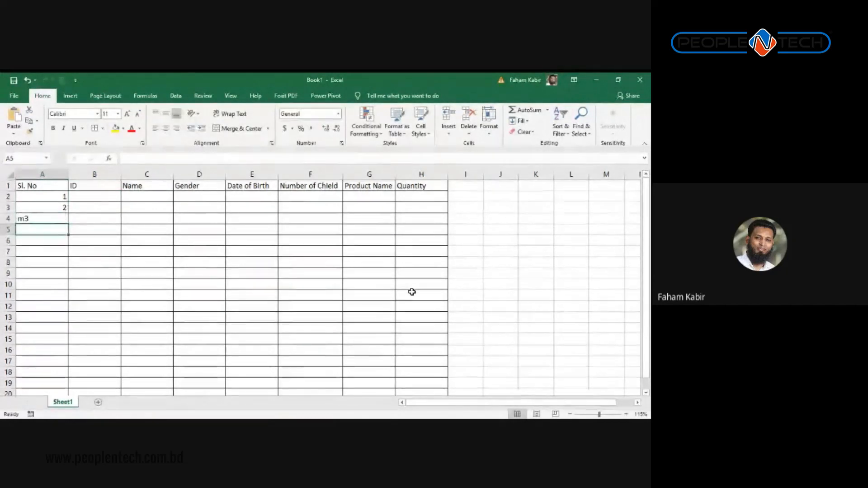
key(Up)
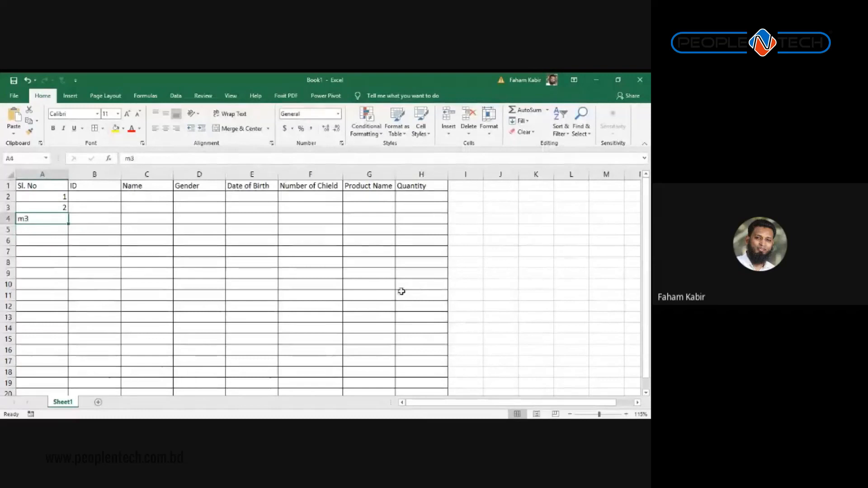
ctrl+scroll(175, 261, up, 2)
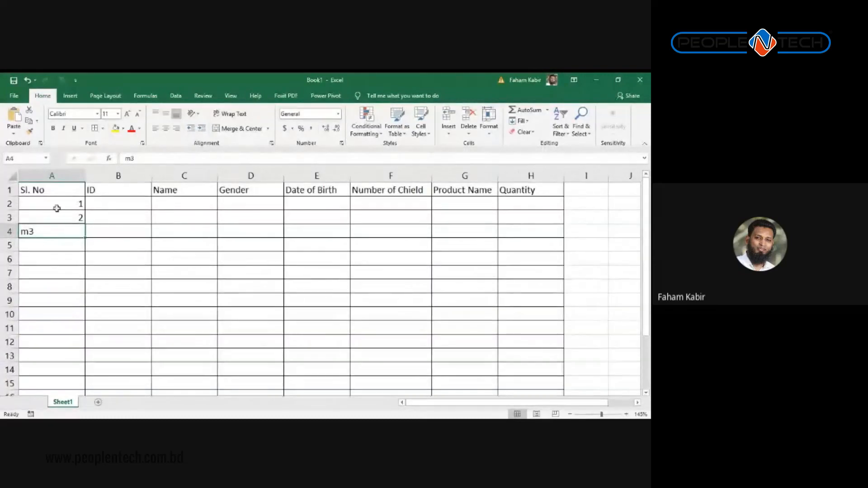
click(56, 209)
click(59, 232)
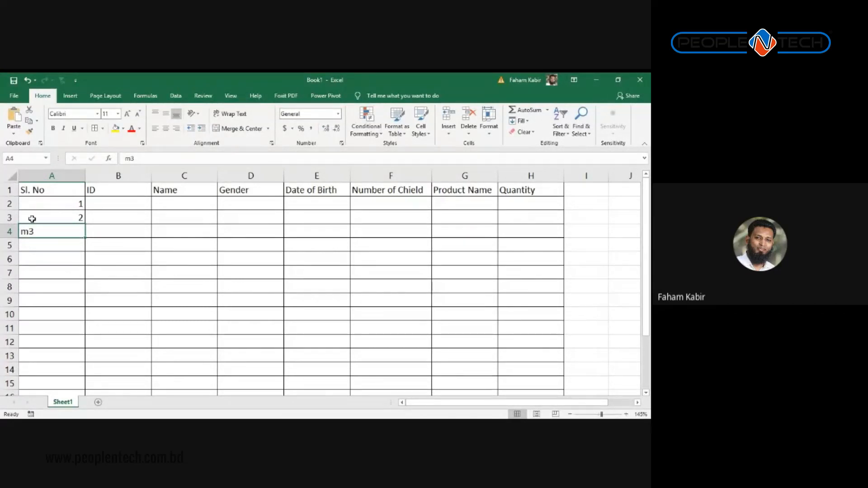
click(43, 248)
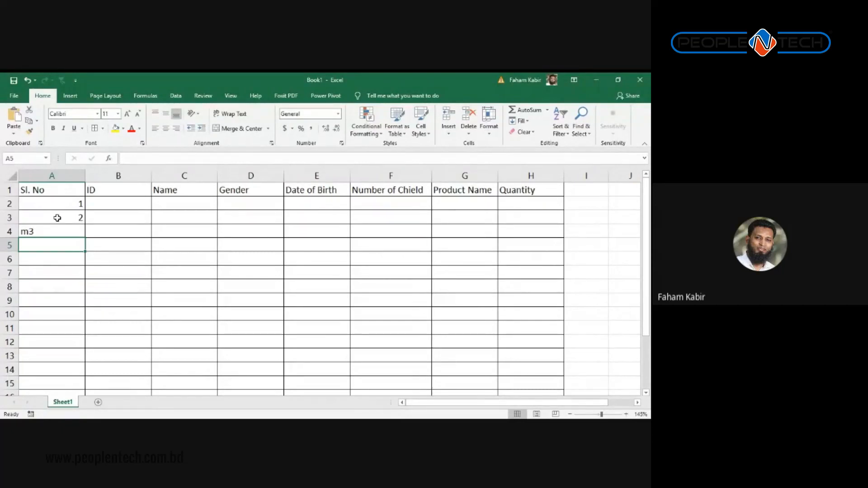
key(Up)
key(Up)
key(Up)
key(Up)
key(Right)
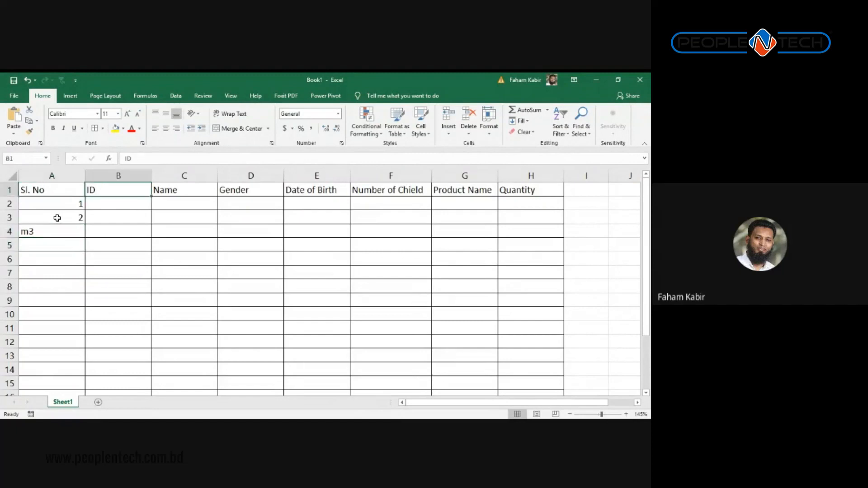
key(Right)
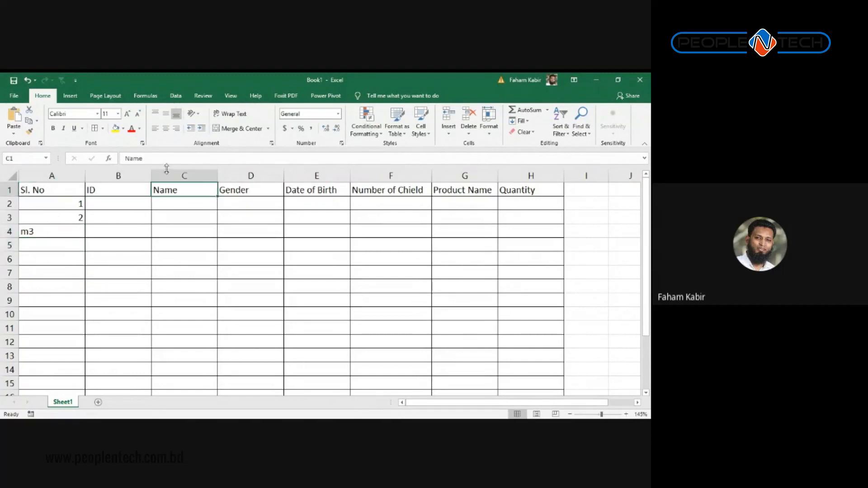
Step: Enter Male, Female and Other into D2:D4
click(246, 175)
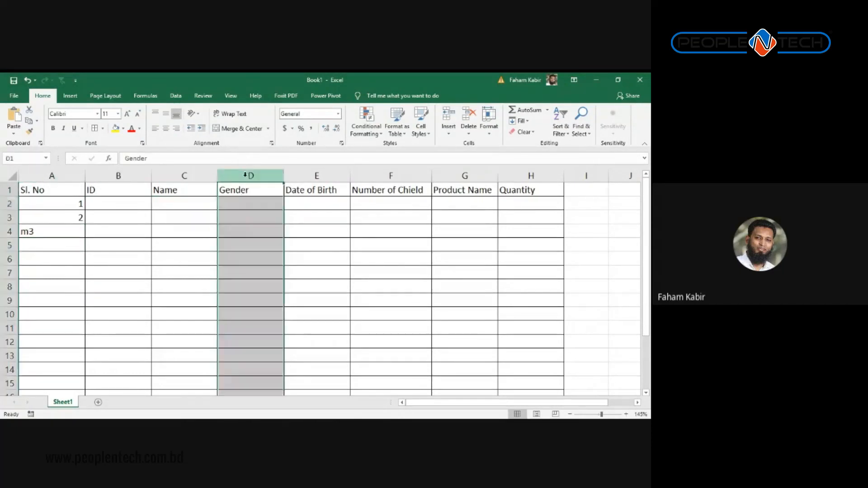
click(247, 204)
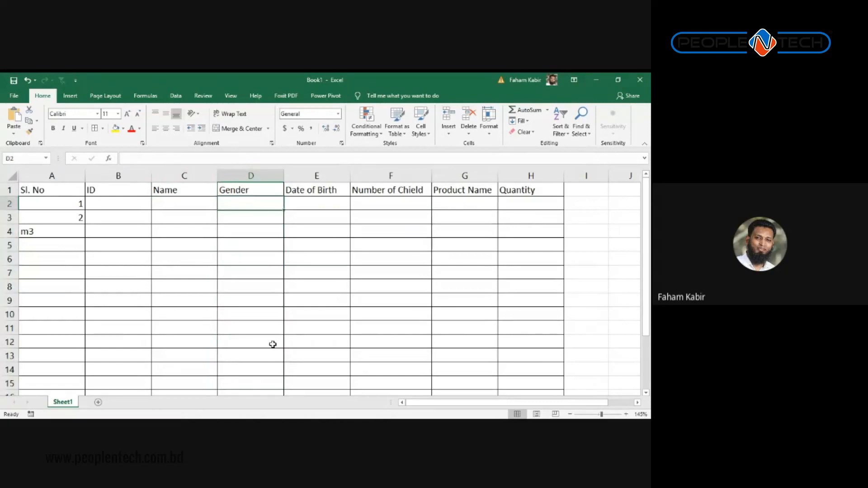
text(Male)
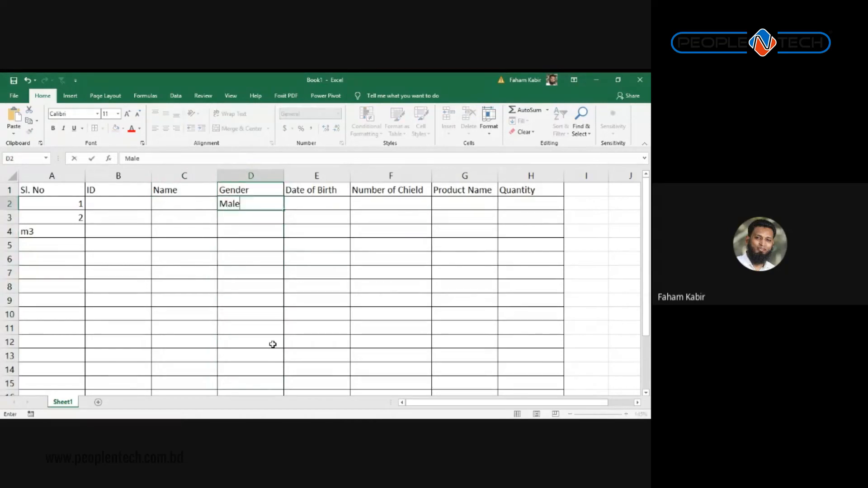
key(Return)
text(Female)
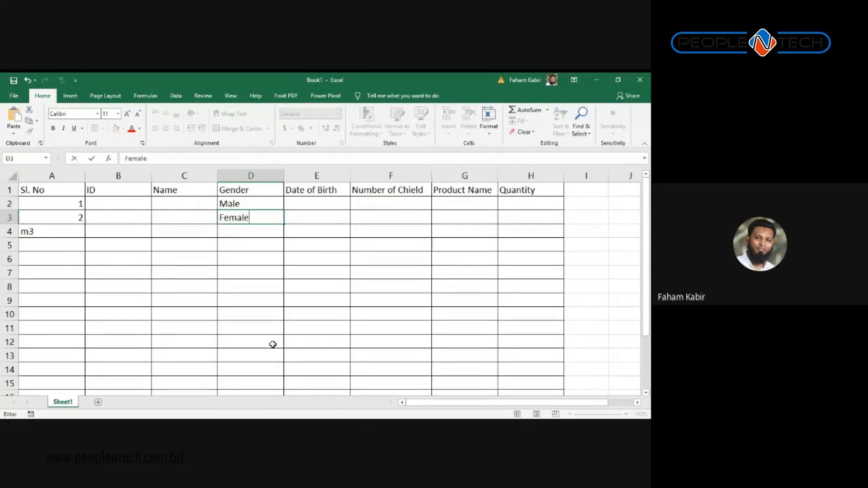
key(Return)
text(Other)
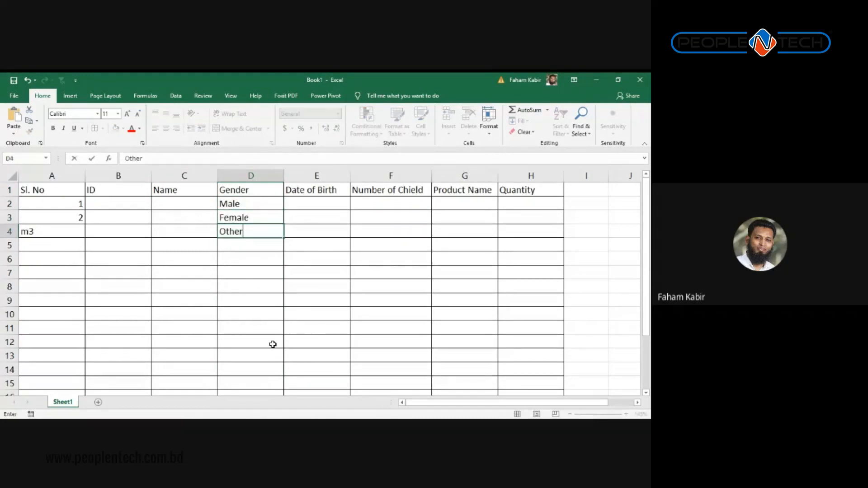
key(Return)
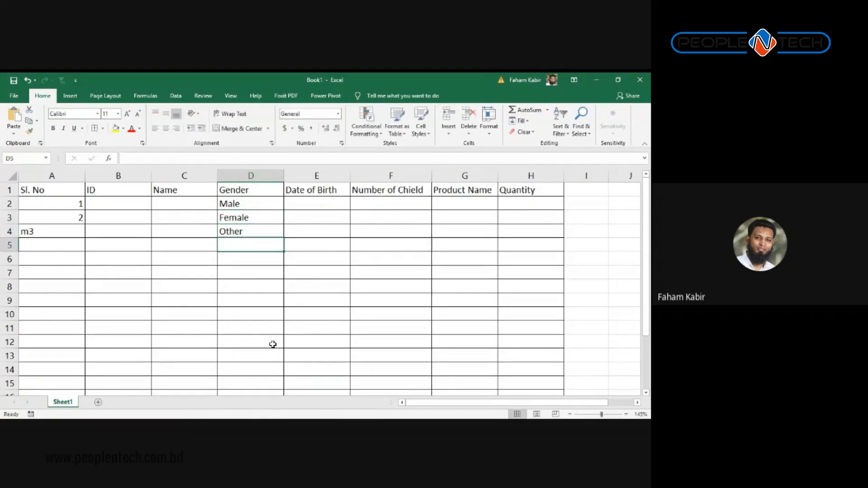
Step: Overwrite D3 with Famill, then with the misspelled Femal
key(Up)
key(Up)
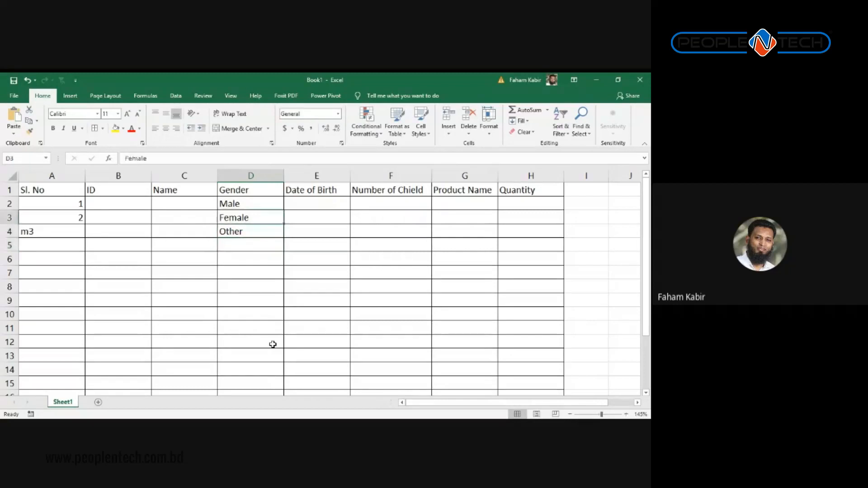
key(Down)
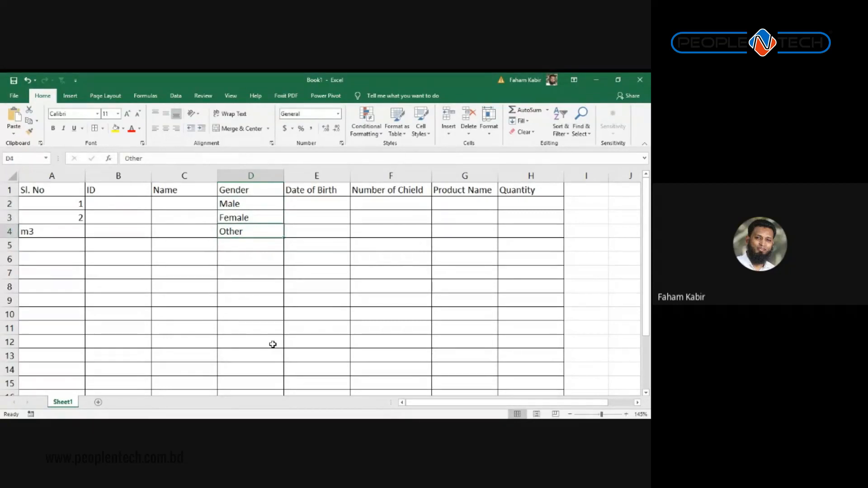
key(Up)
key(Delete)
text(Fa)
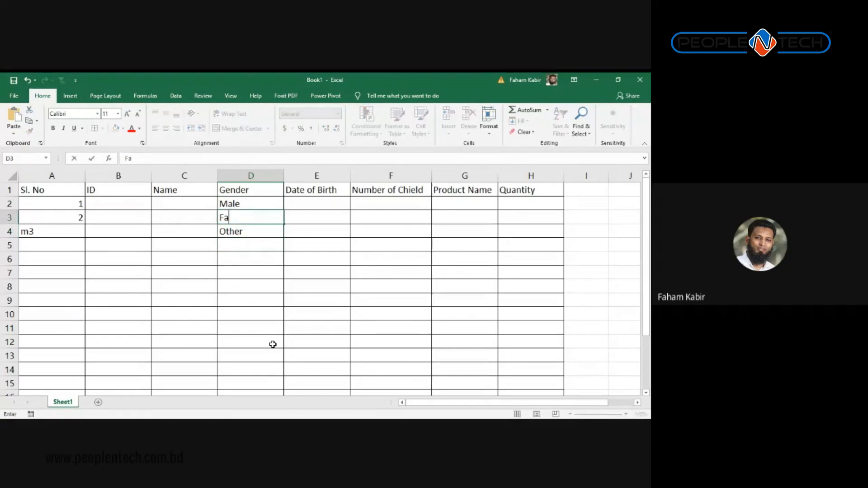
text(mill)
key(ctrl+Return)
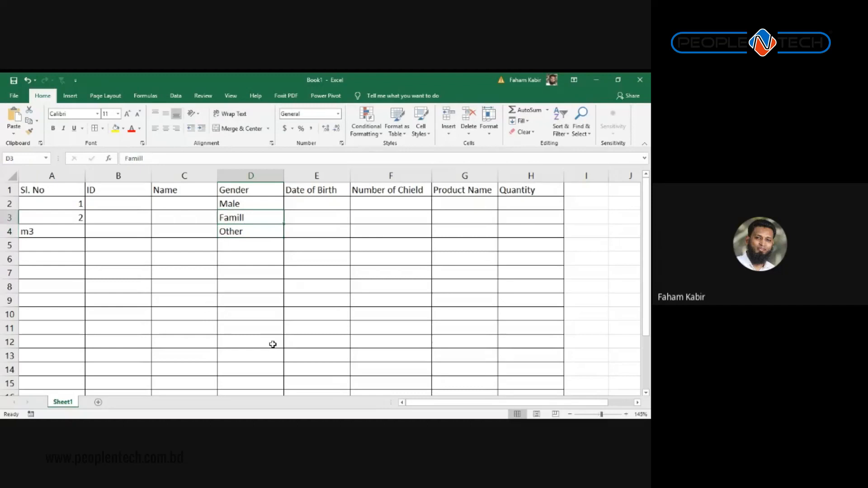
text(Femal)
key(Return)
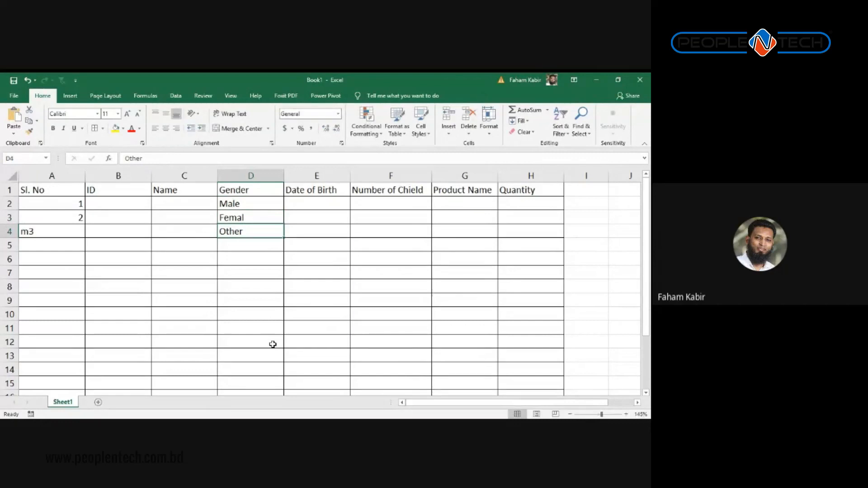
key(Up)
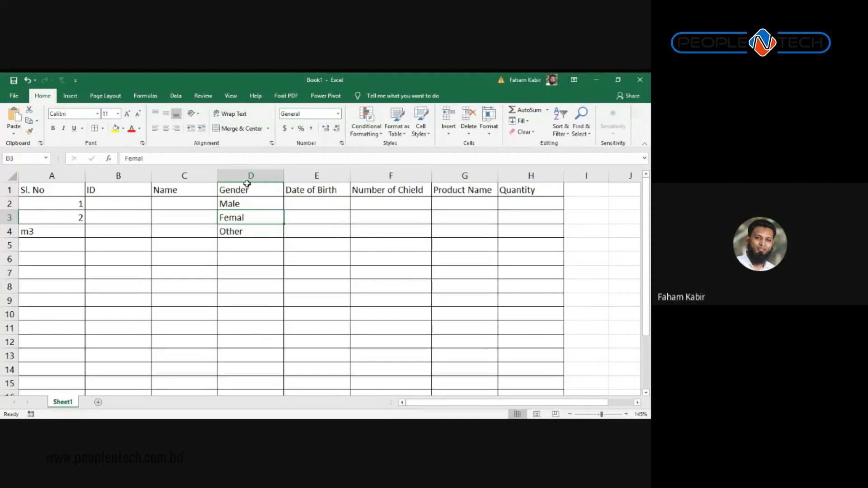
Step: Give the Femal cell D3 a yellow fill, then move to the first Date of Birth cell
click(115, 128)
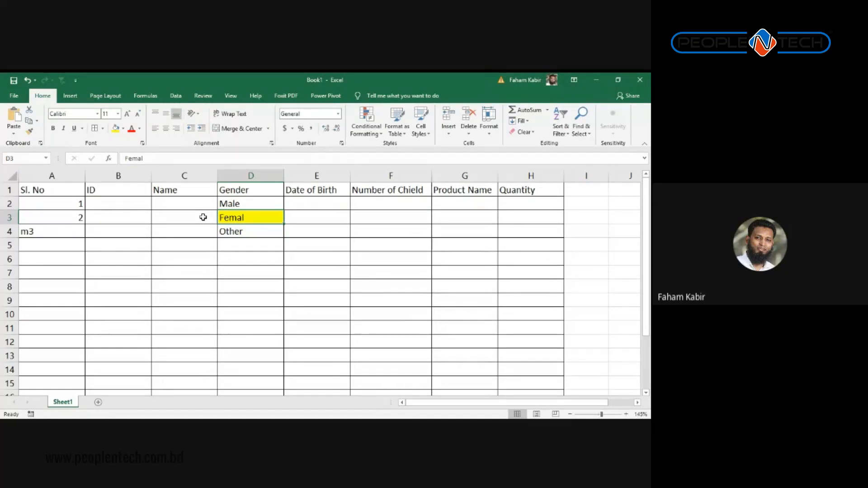
key(Down)
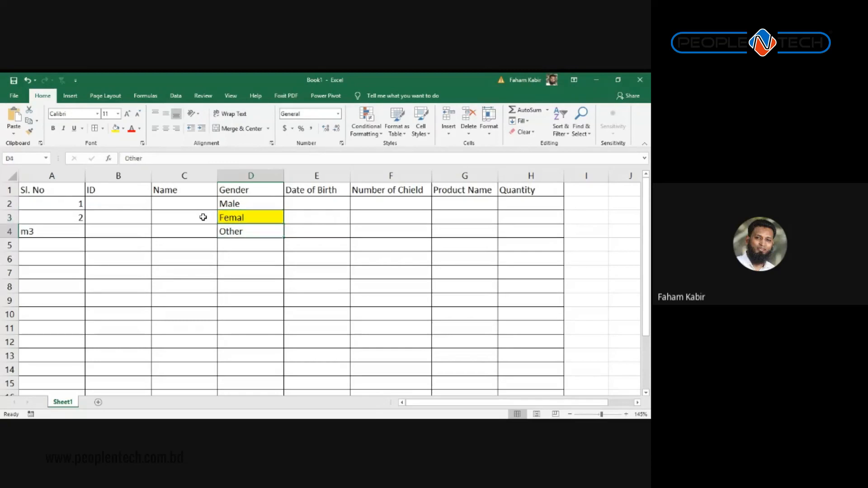
key(Right)
key(Up)
key(Left)
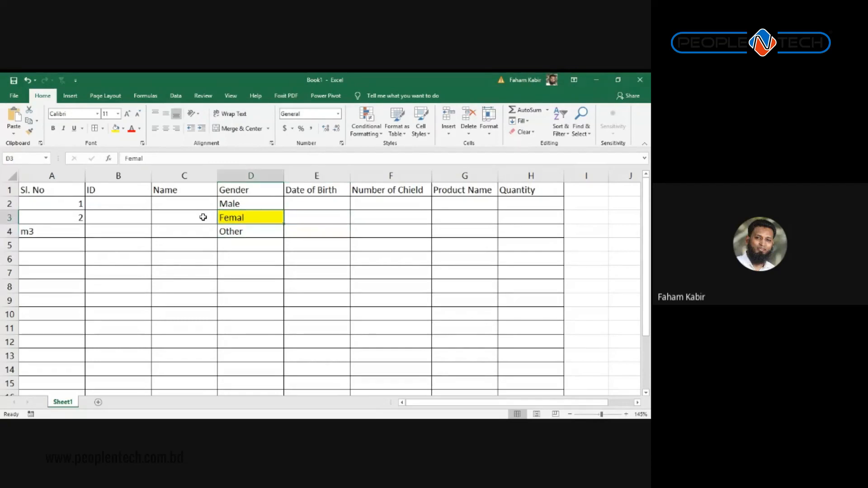
key(Right)
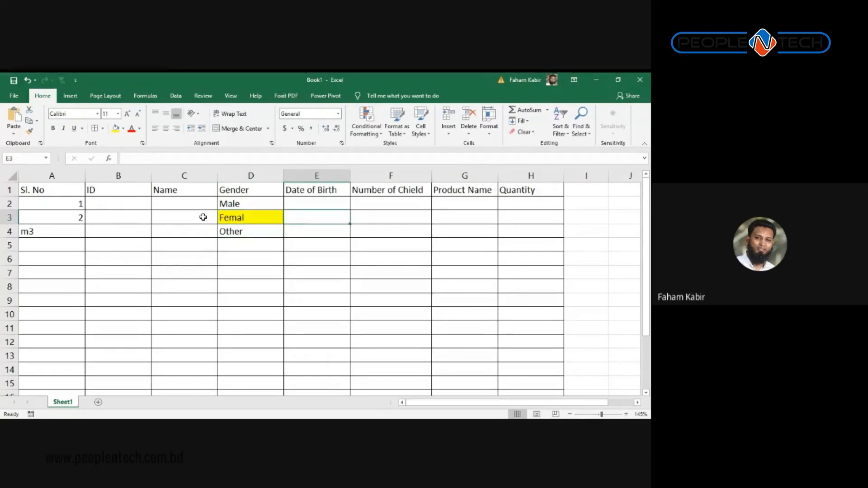
key(Up)
key(Down)
key(Down)
key(Down)
key(Down)
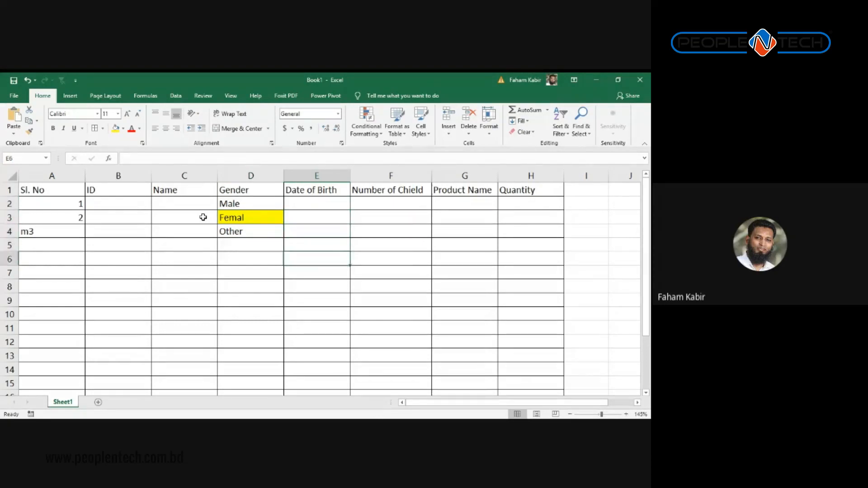
key(Up)
key(Up)
key(Up)
key(Up)
key(Up)
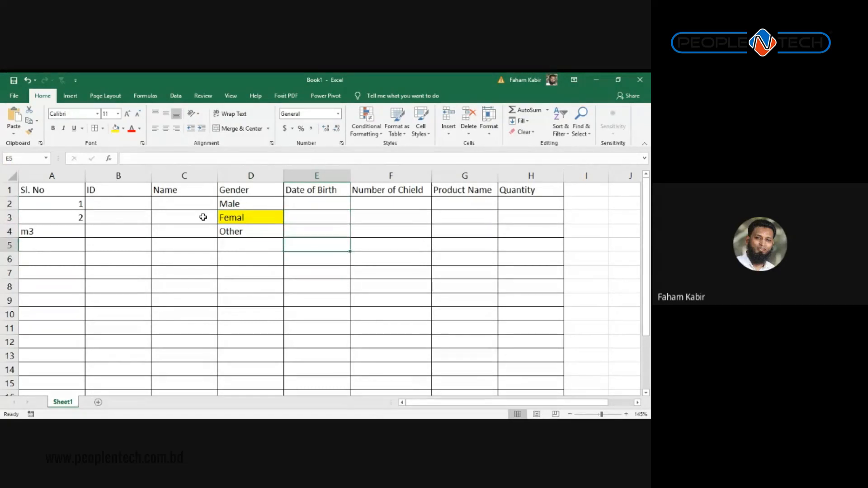
key(Down)
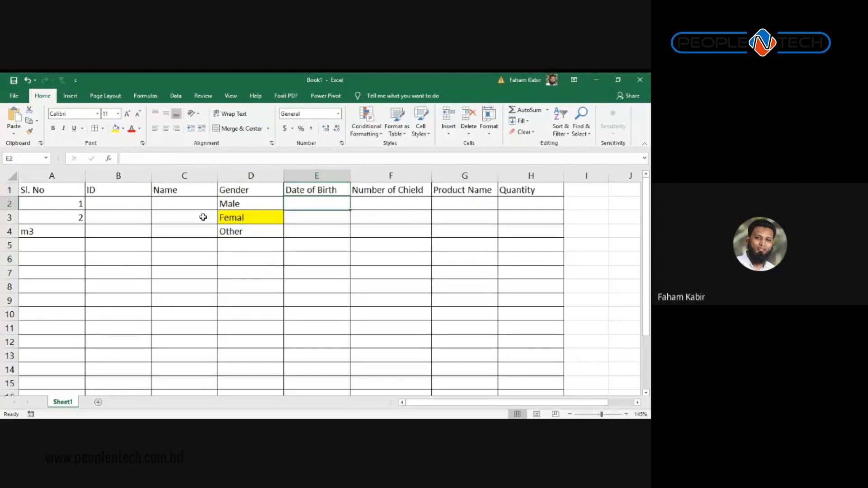
Step: Format column E with the Date category's 14-Mar-12 style via Format Cells
click(317, 176)
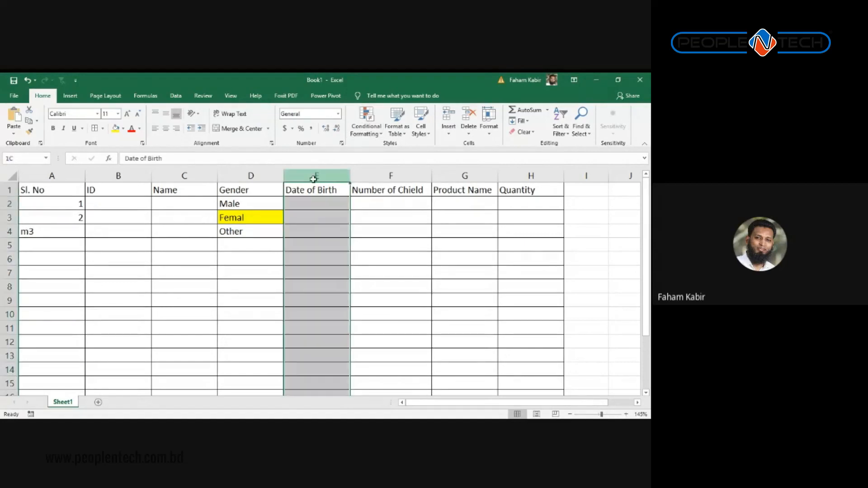
right_click(314, 228)
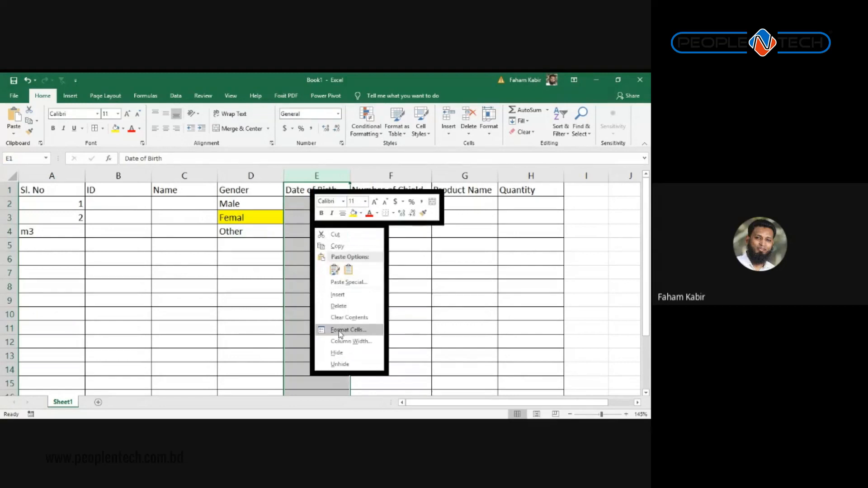
key(Escape)
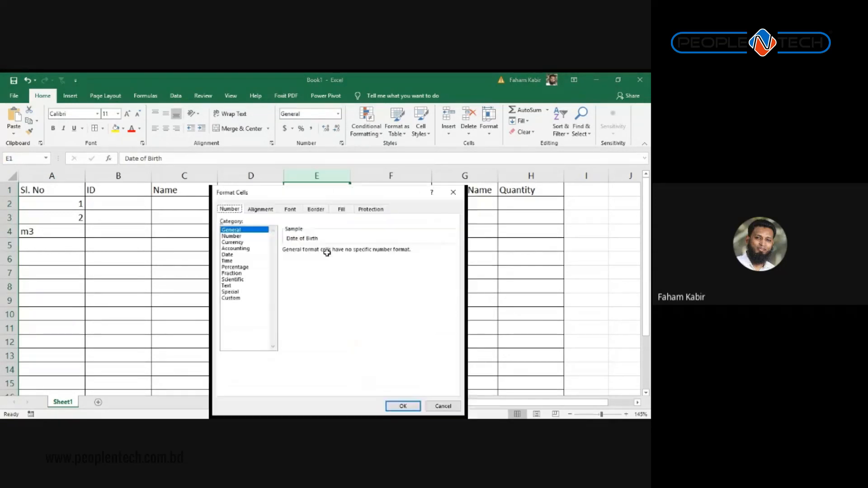
click(237, 256)
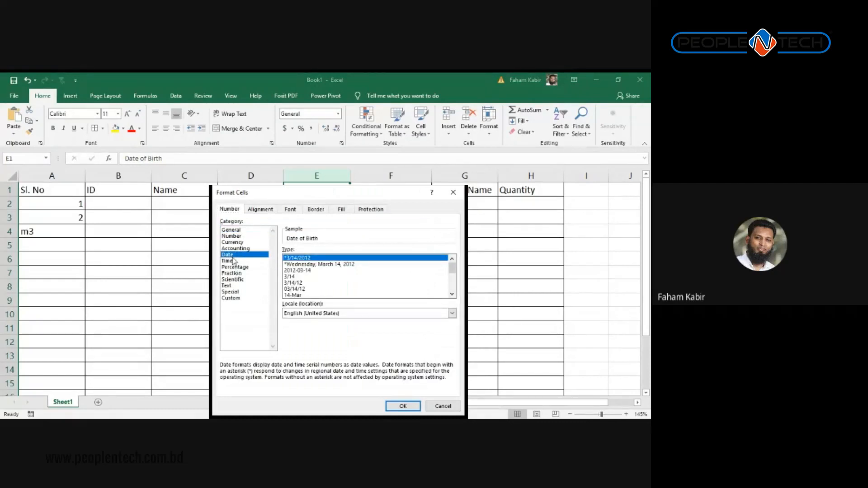
scroll(301, 276, down, 2)
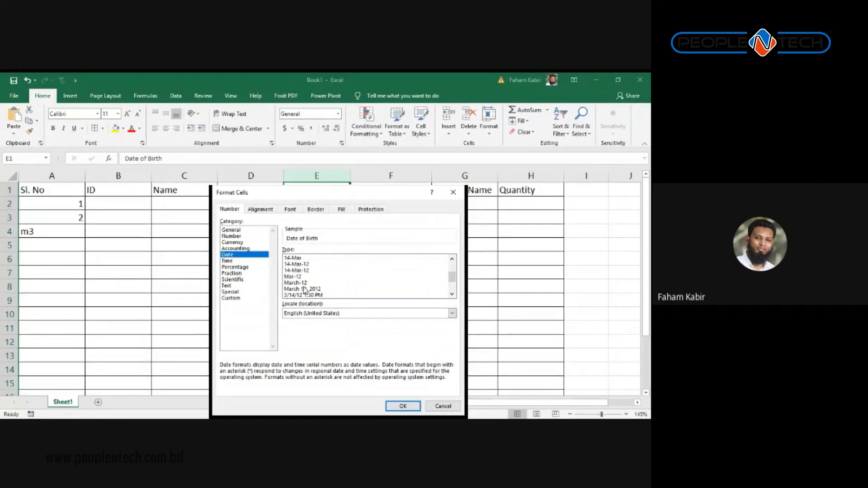
click(301, 277)
click(309, 270)
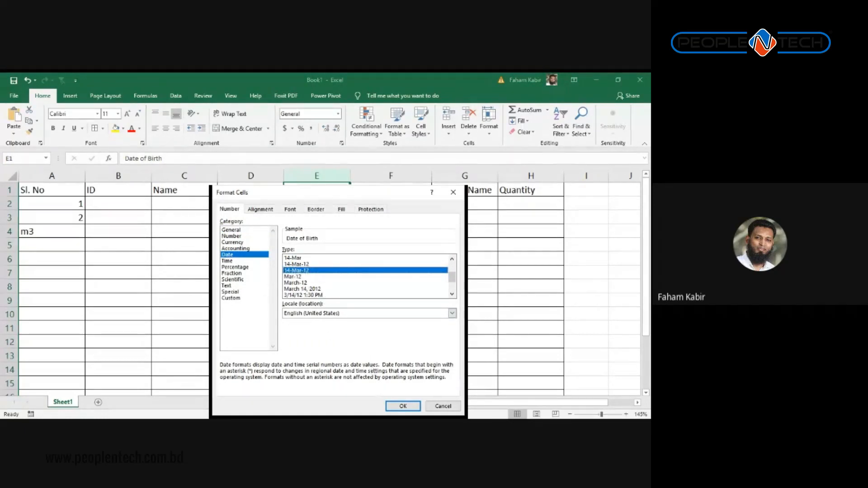
drag(378, 196, 372, 147)
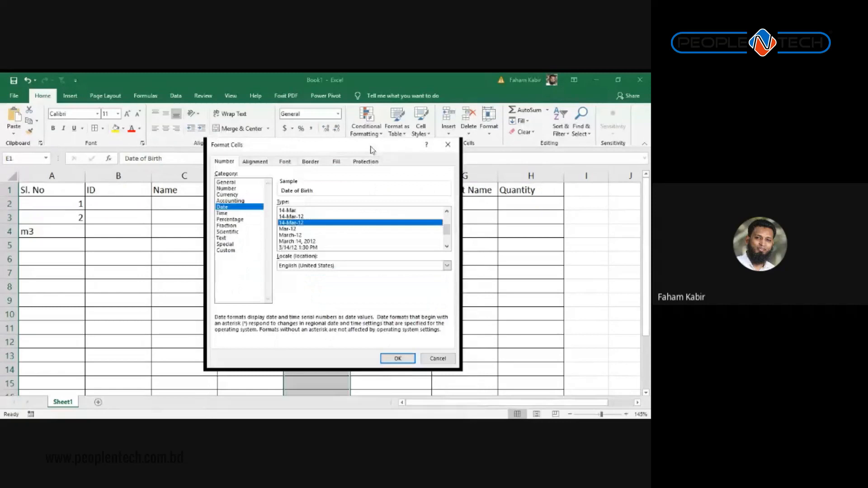
click(395, 358)
click(322, 206)
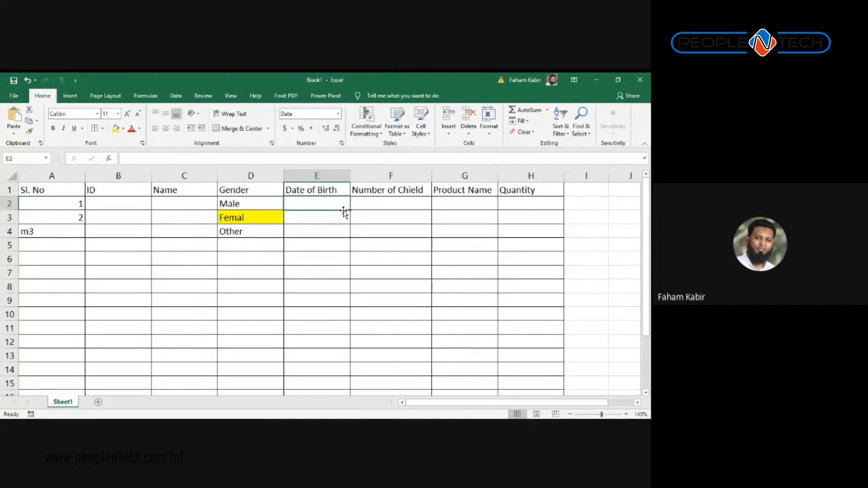
Step: Enter 21.11.2019 in E8, which Excel stores as text
key(Down)
key(Down)
key(Down)
key(Down)
key(Down)
key(Down)
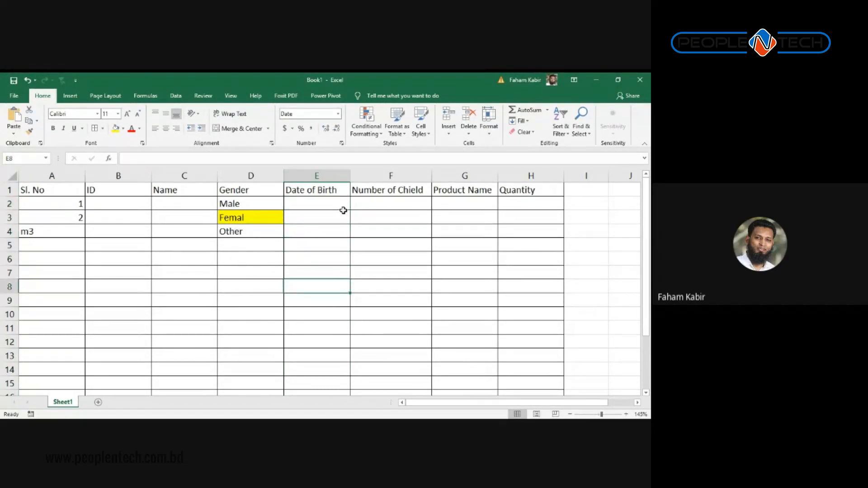
text(21.11)
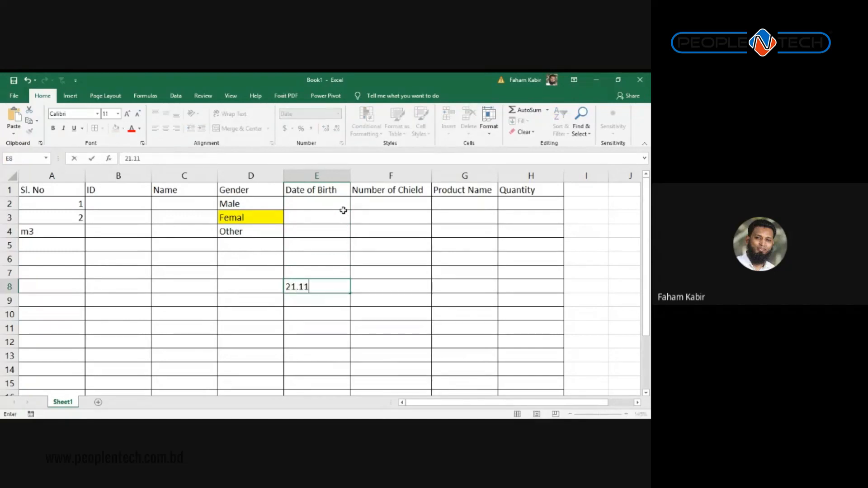
text(.2)
text(019)
key(Return)
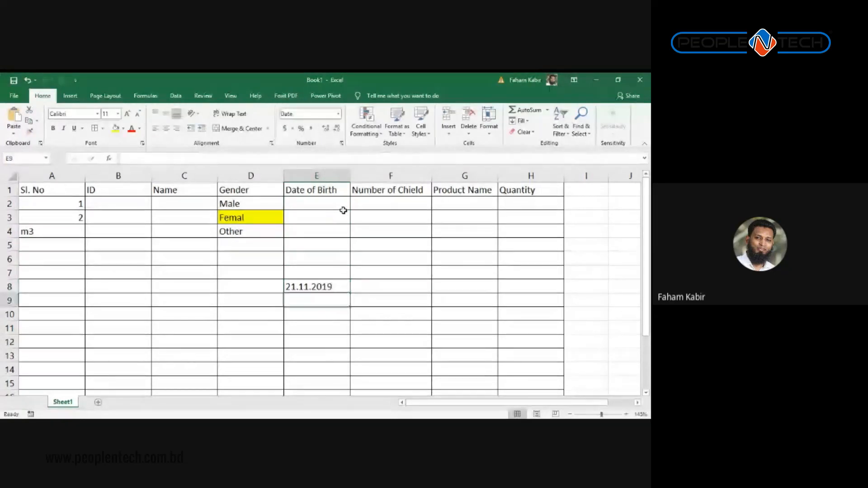
Step: Enter 02/11/2020 in E2 so it displays as 11-Feb-20
key(Up)
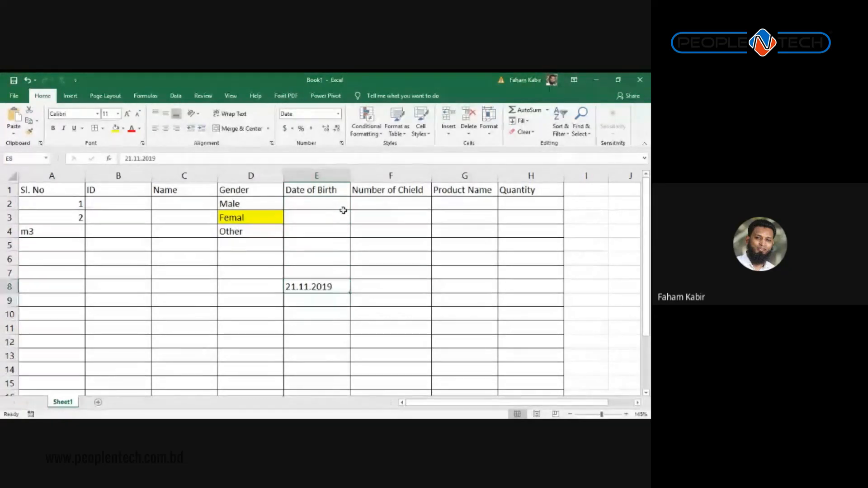
key(Up)
key(Up)
key(Up)
key(Up)
key(Up)
key(Up)
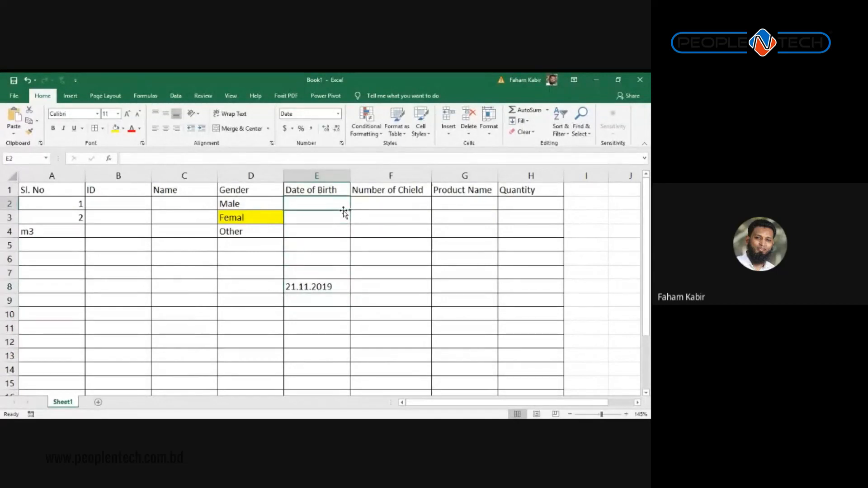
text(02)
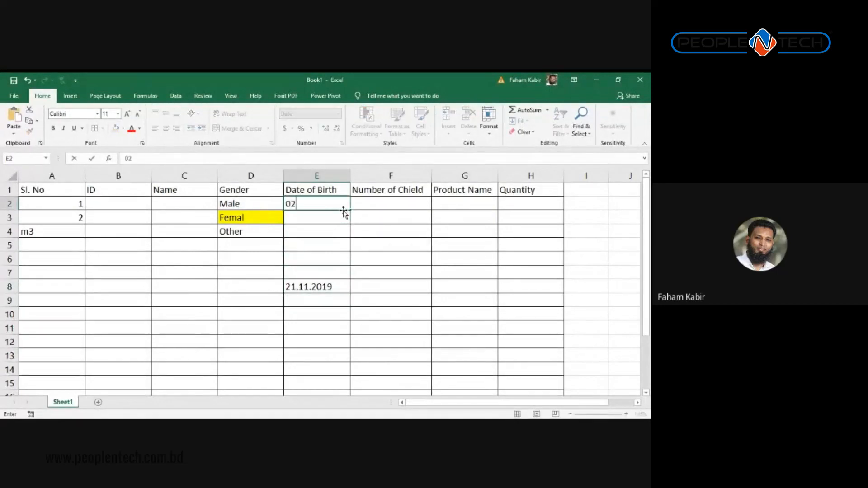
text(/11/2020)
key(Return)
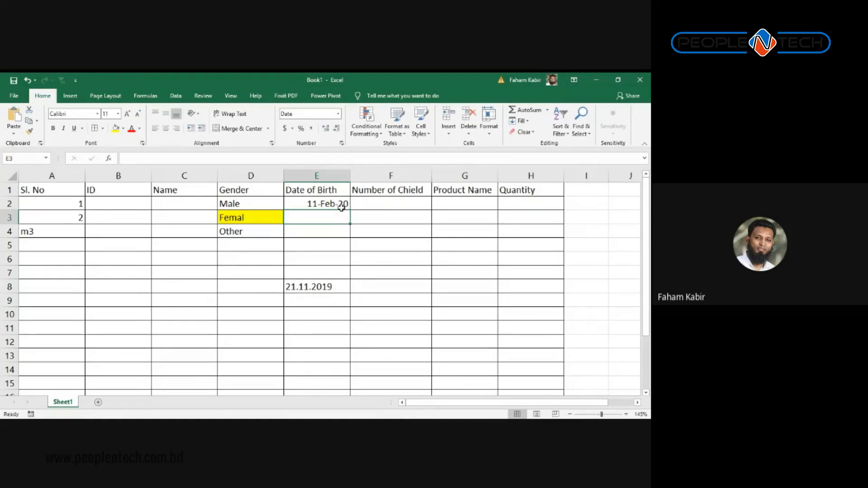
click(341, 205)
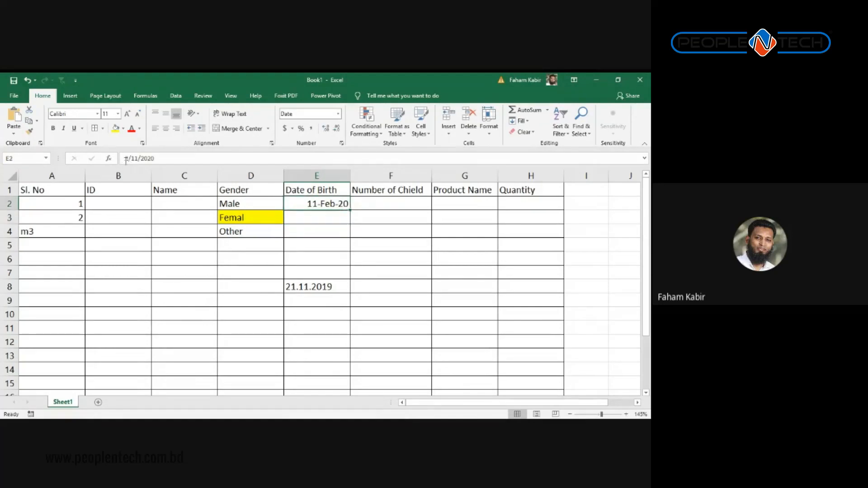
drag(125, 159, 154, 159)
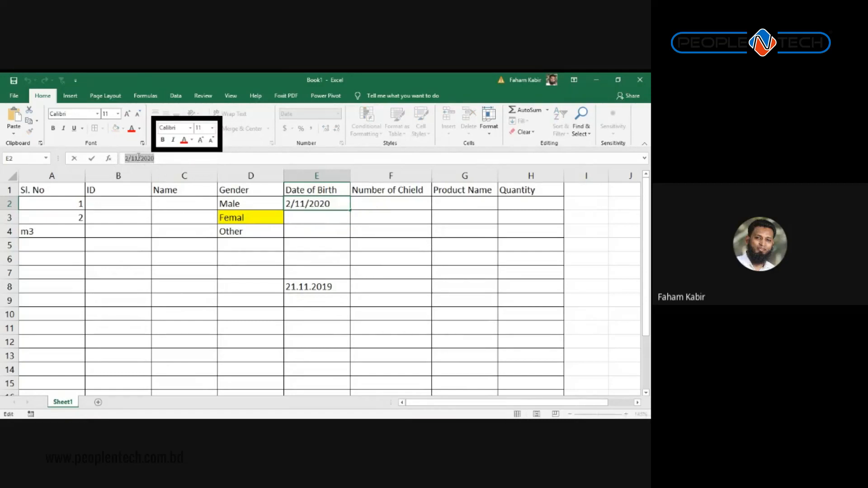
click(316, 216)
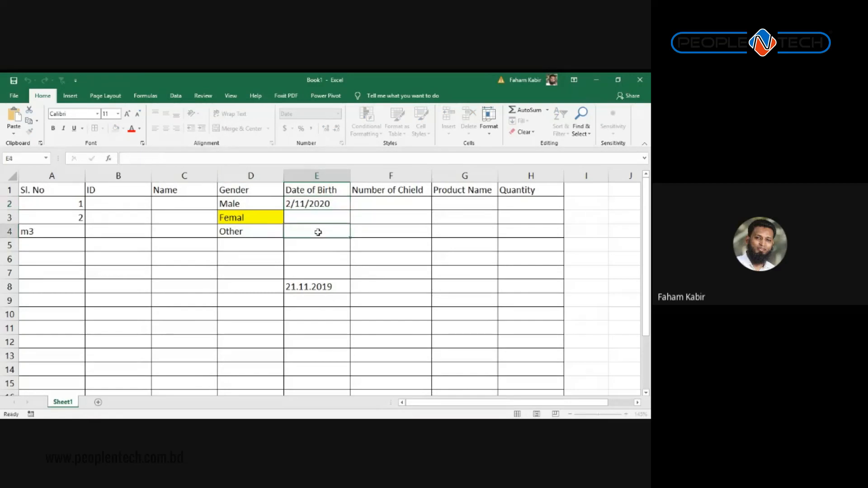
Step: Enter 21-Nov-2019 in E7 so it displays as 21-Nov-19
click(298, 287)
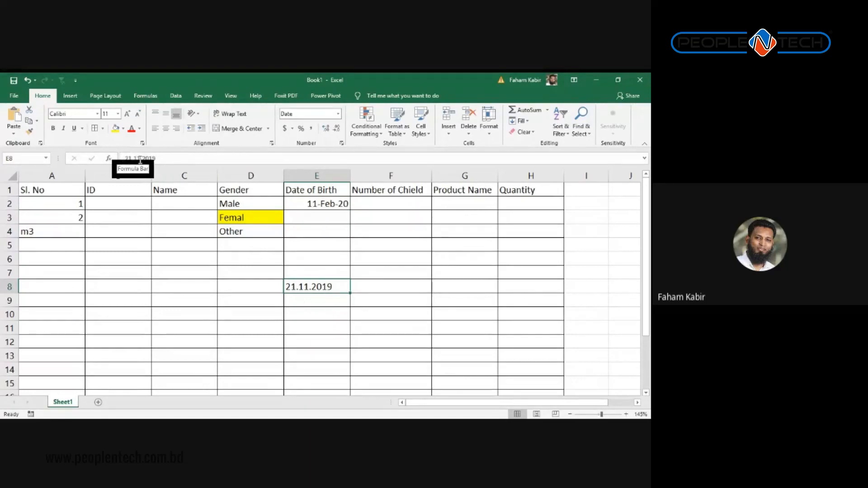
click(319, 276)
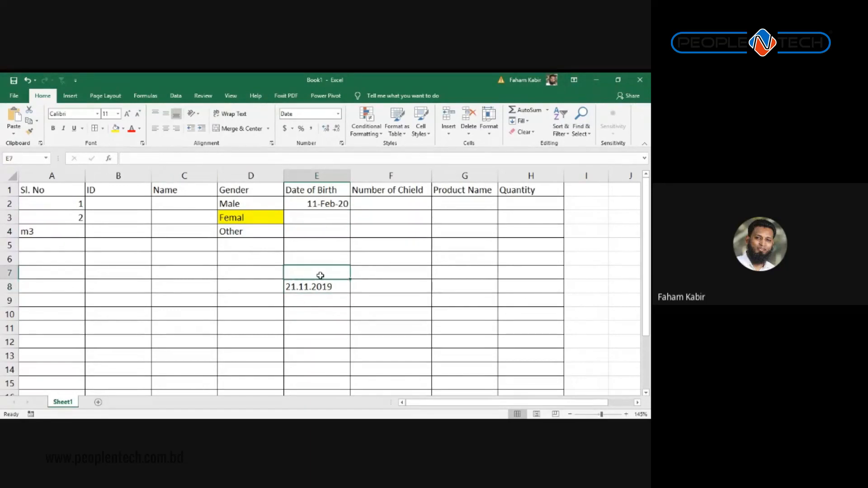
text(21)
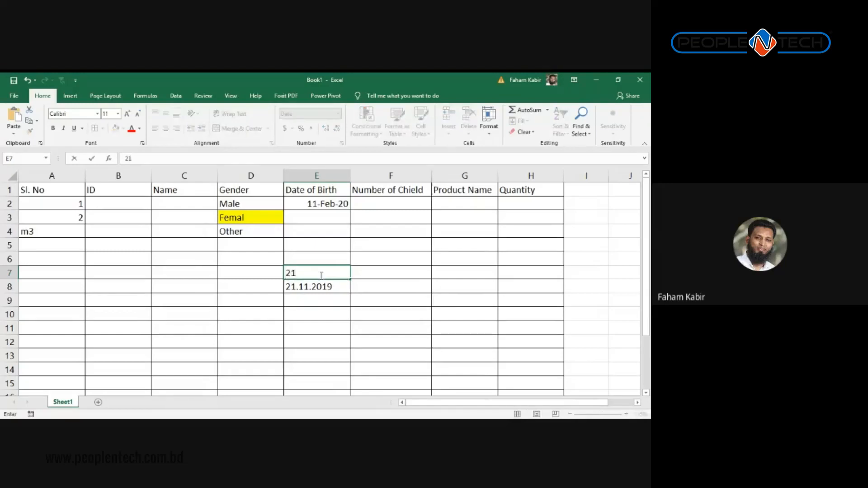
text(-Nove)
key(BackSpace)
text(-2019)
key(Return)
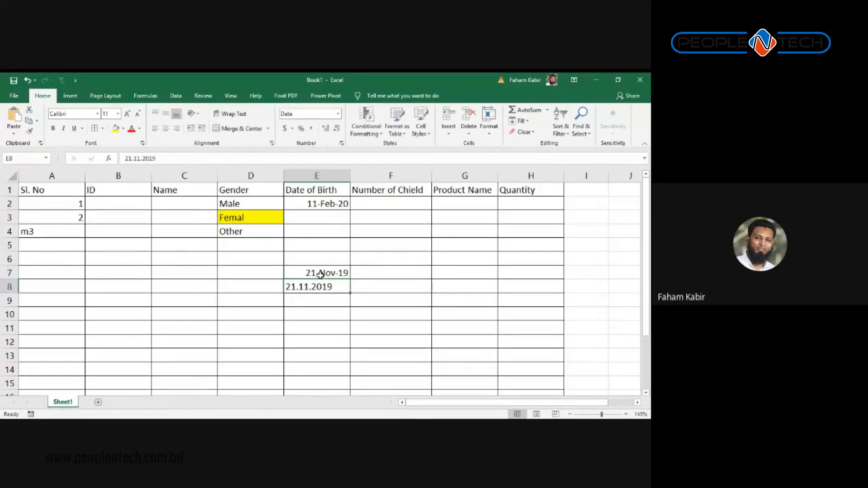
click(321, 274)
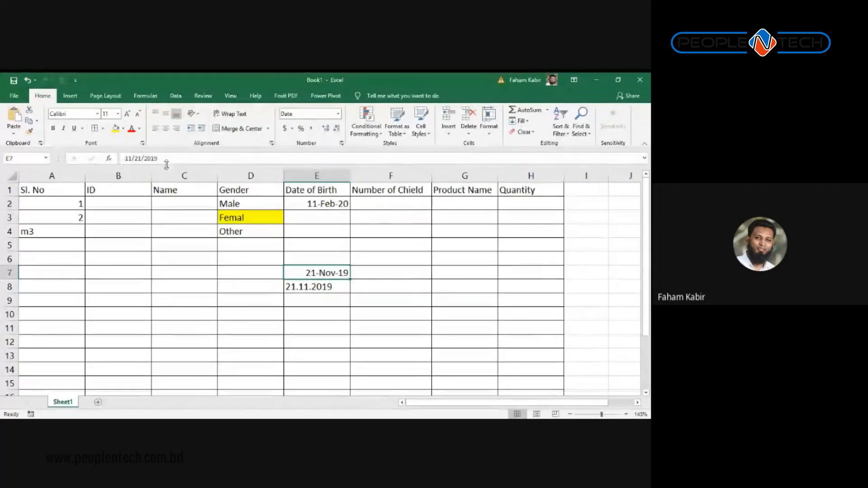
Step: Recheck the text date 21.11.2019 in E8 and move to empty cell E11
key(alt+Tab)
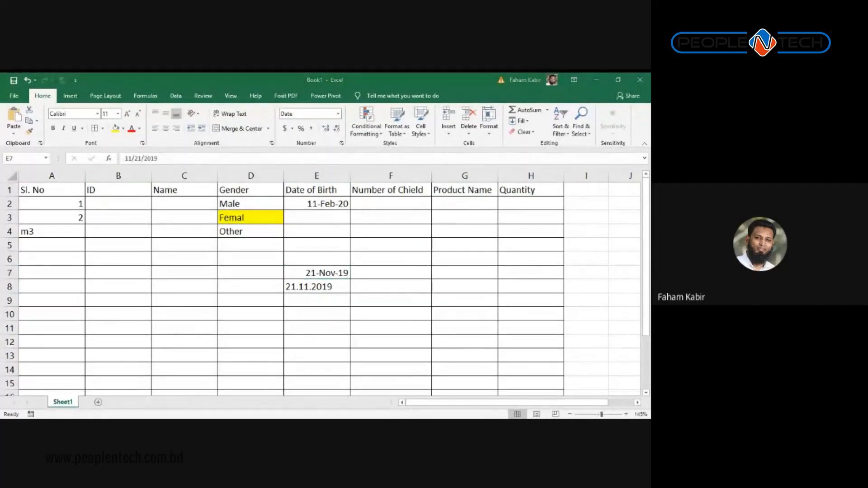
key(alt+Tab)
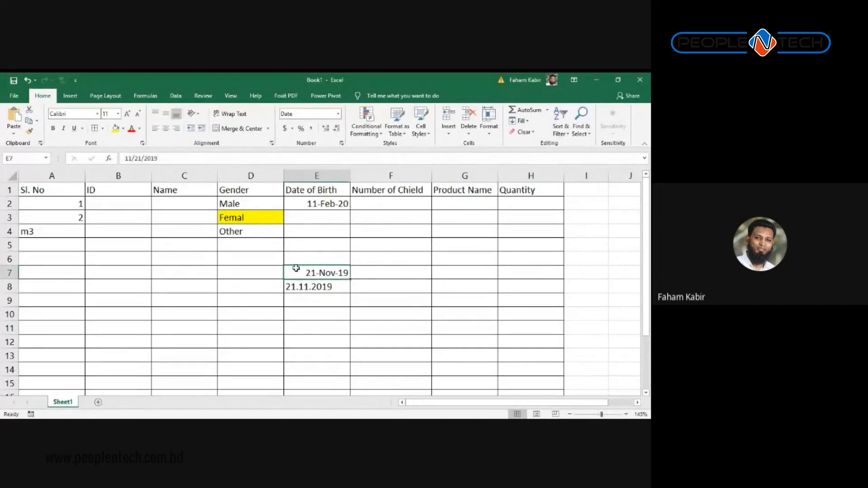
click(320, 286)
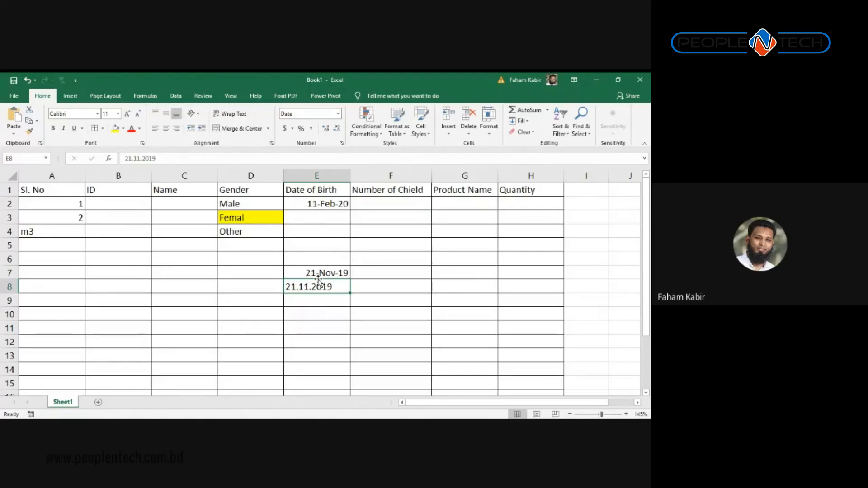
key(Up)
key(Up)
key(Up)
key(Up)
key(Up)
key(Up)
key(Up)
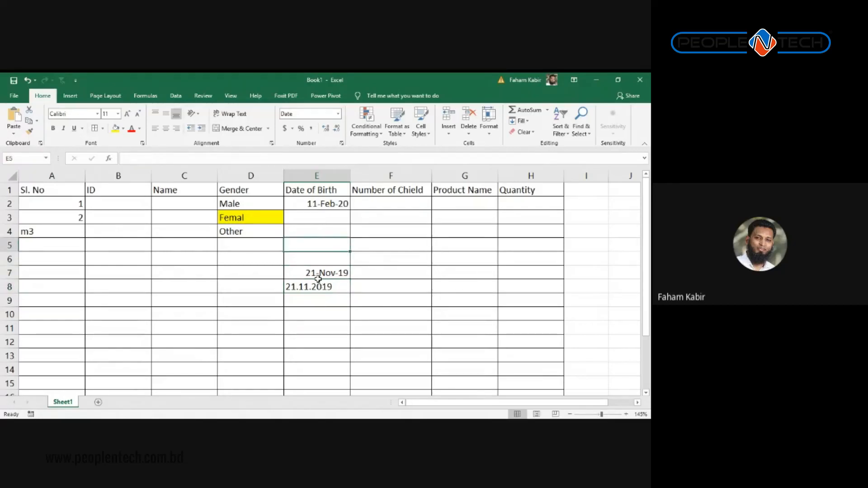
key(Down)
key(Down)
key(Down)
key(Down)
key(Down)
key(Down)
key(Down)
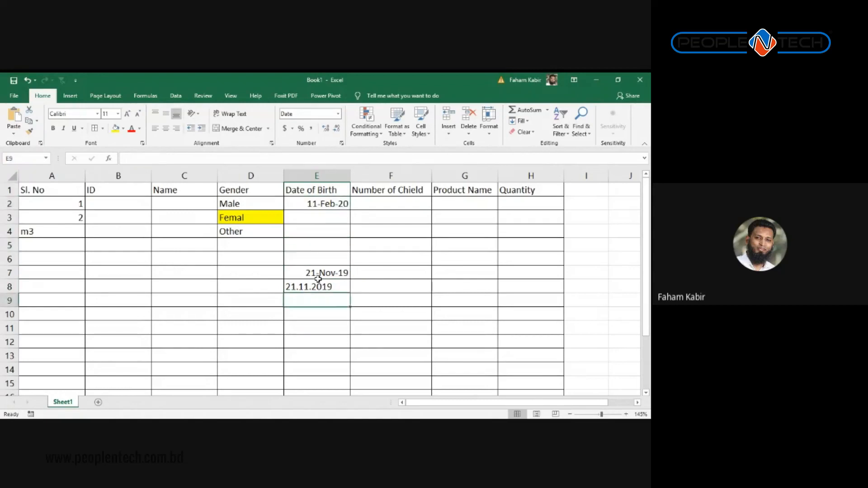
key(Down)
key(Down)
key(Down)
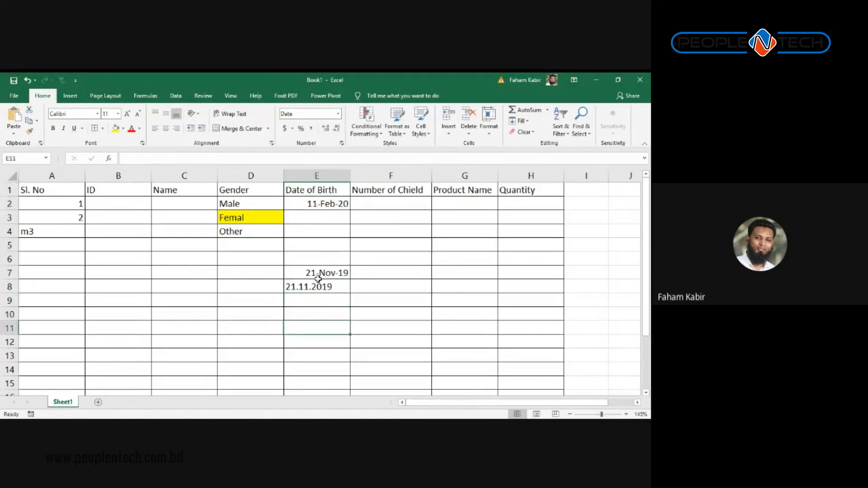
key(alt+Tab)
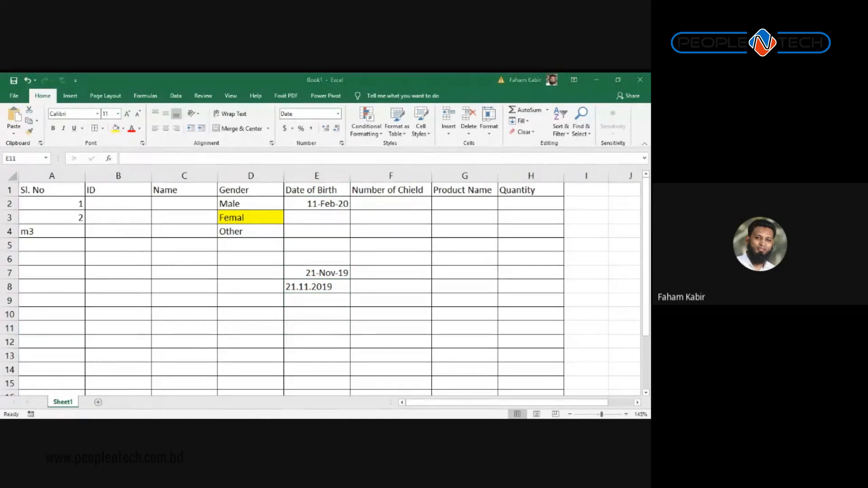
key(alt+Tab)
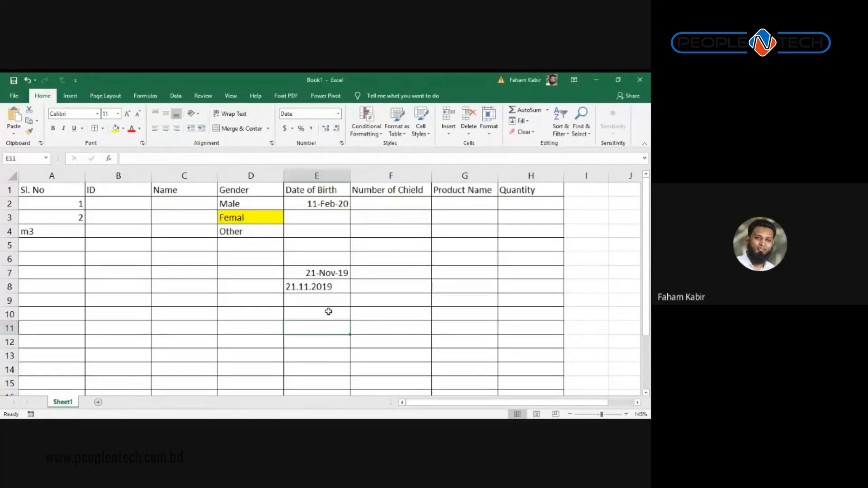
Step: Add test formulas =E7+1 in E11 and =E8+1 in E10, the latter showing #VALUE!
text(=)
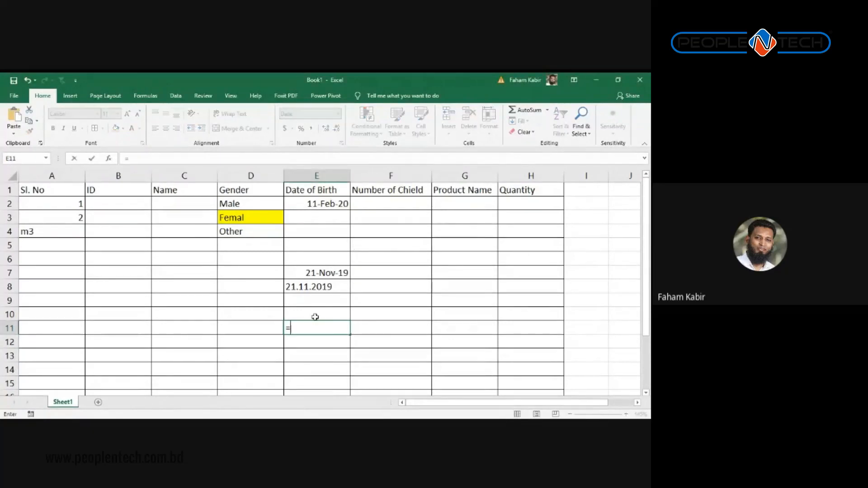
key(Up)
key(Up)
key(Up)
key(Up)
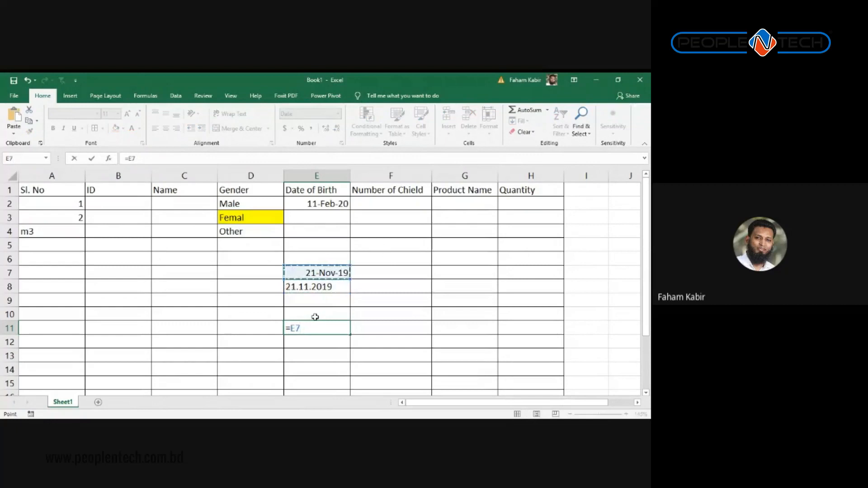
text(+1)
key(Return)
key(Return)
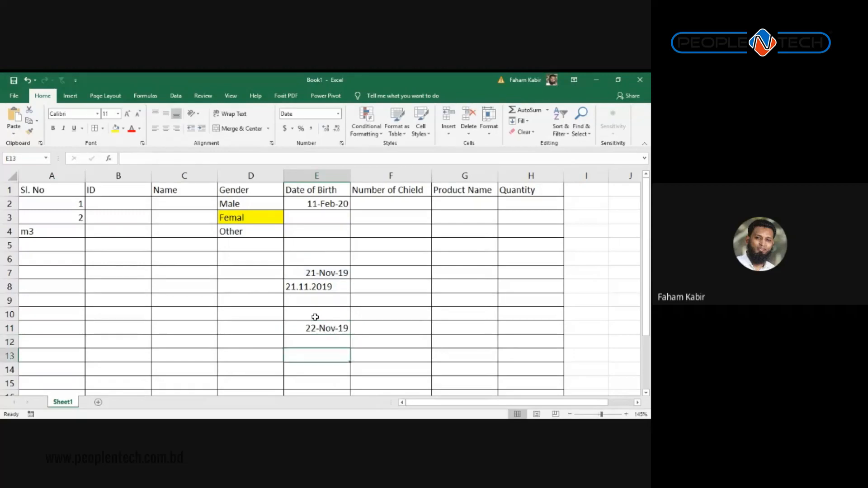
key(Up)
key(Up)
key(Up)
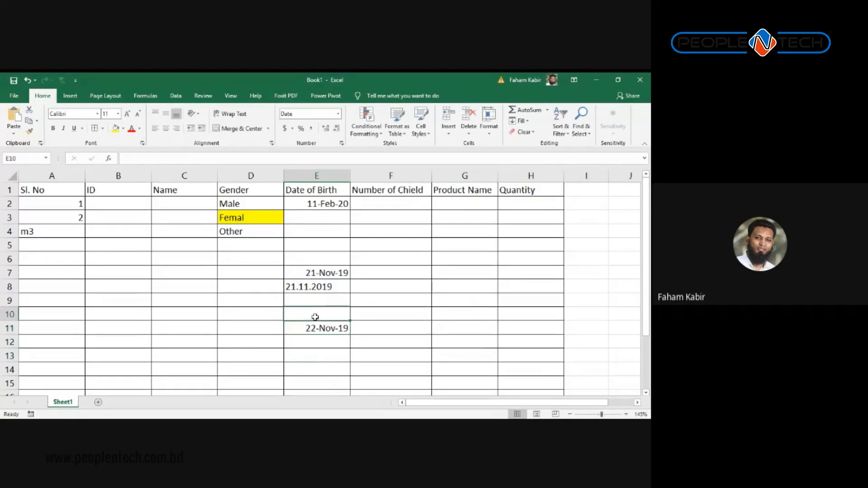
text(=)
key(Up)
key(Up)
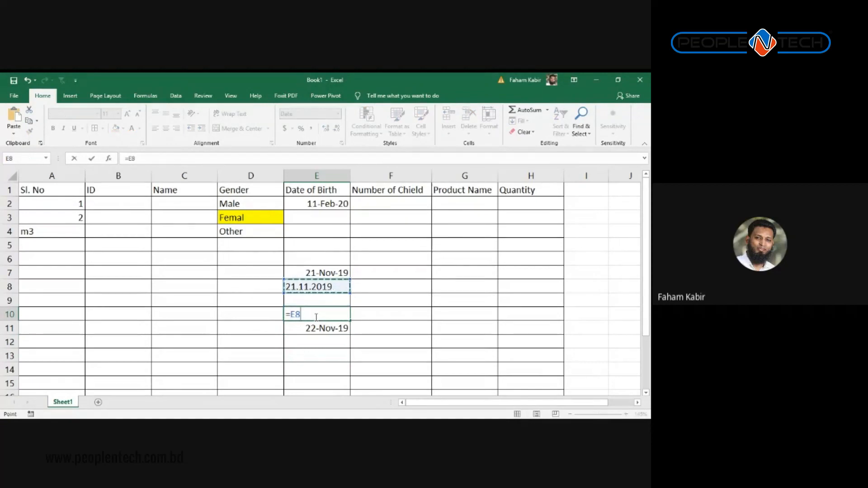
text(+1)
key(Return)
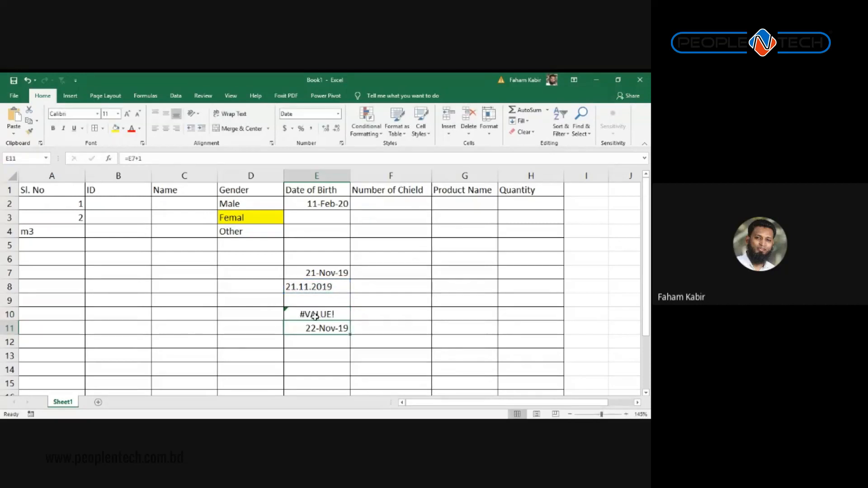
Step: Delete both test formulas and the sample dates above them
click(315, 316)
key(shift+Down)
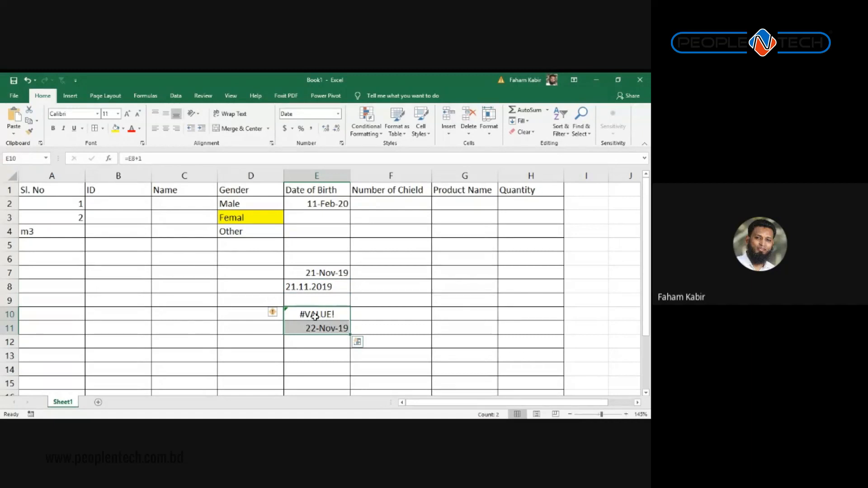
key(Delete)
key(Up)
key(Up)
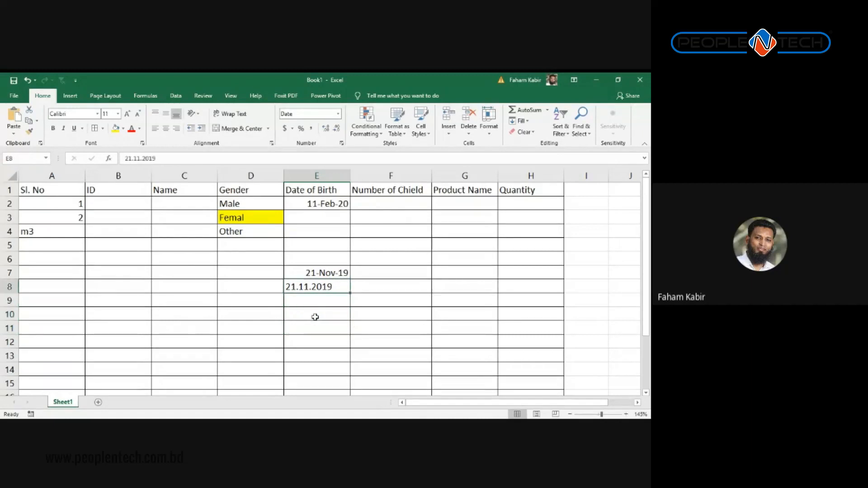
key(shift+Up)
key(shift+Up)
key(shift+Up)
key(shift+Up)
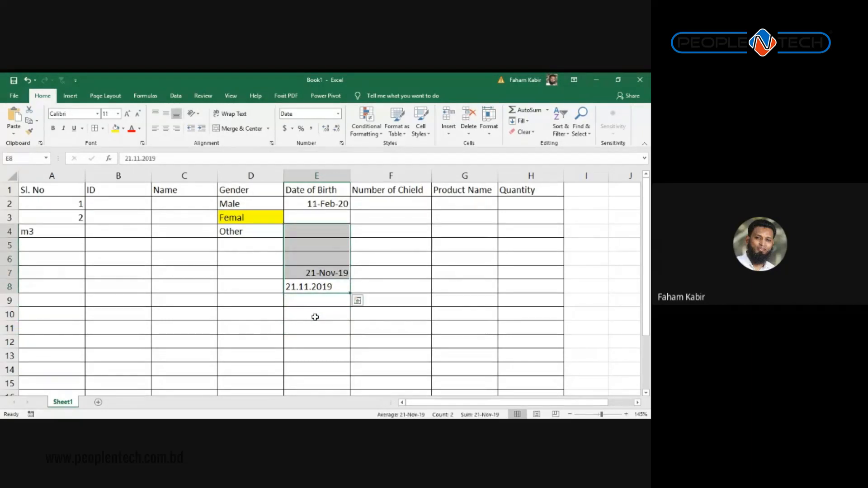
key(Delete)
Step: Enter Five, 5, 2, One and 2.5 into cells F4 through F8 of the Number of Chield column
key(Up)
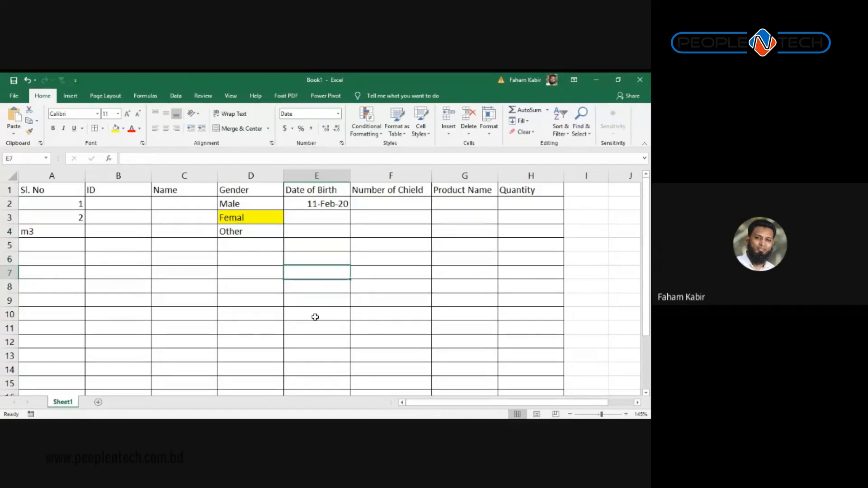
key(Right)
key(Up)
key(Up)
key(Up)
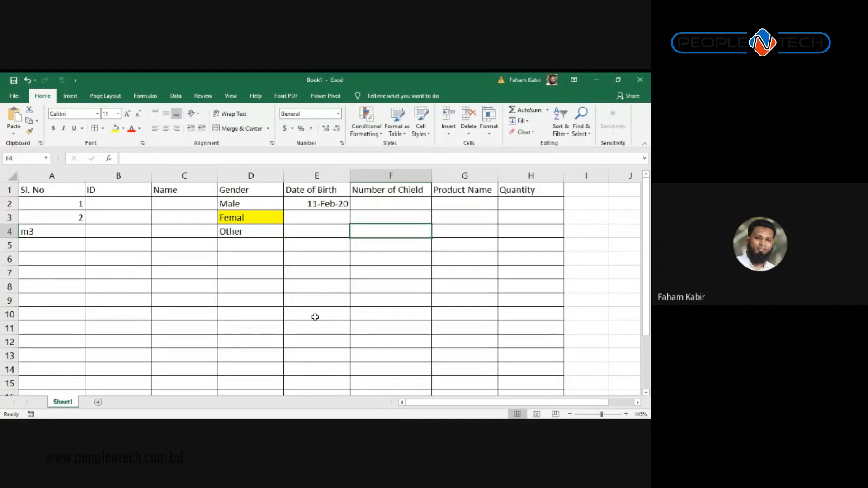
text(Five)
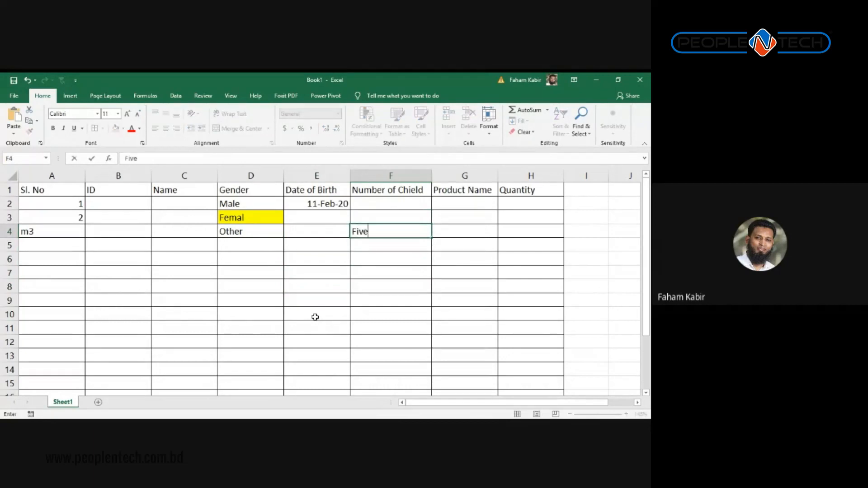
key(Return)
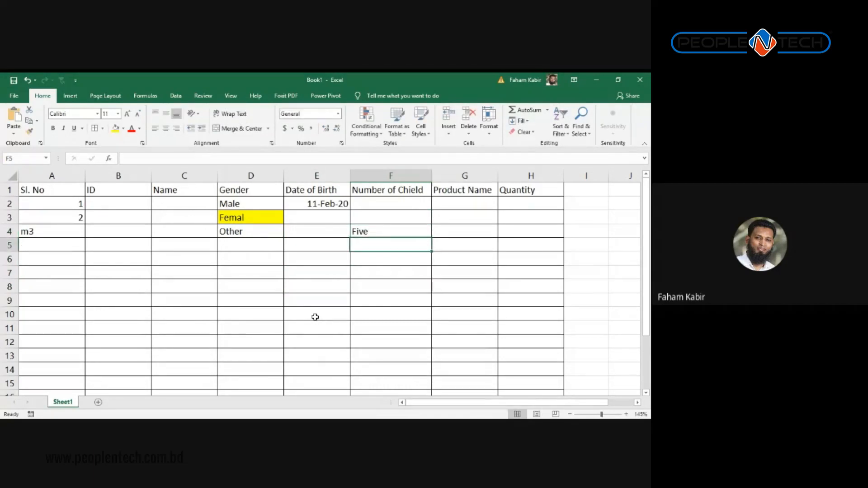
text(5)
key(Return)
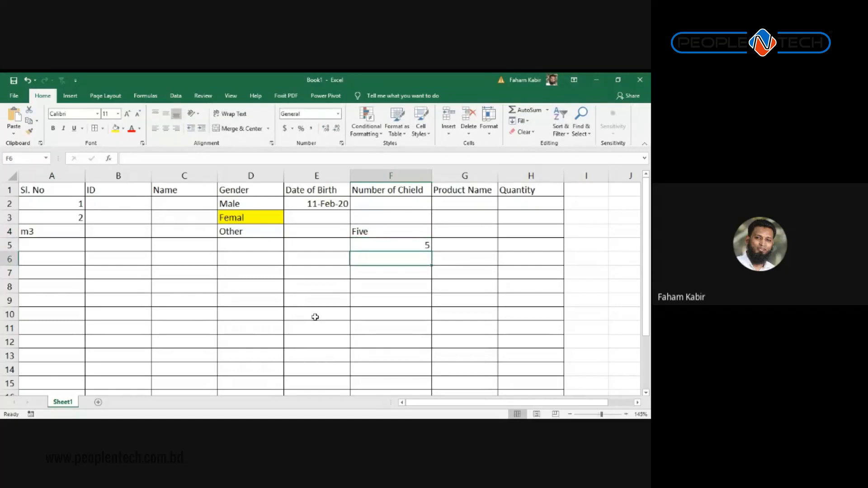
text(2)
key(Return)
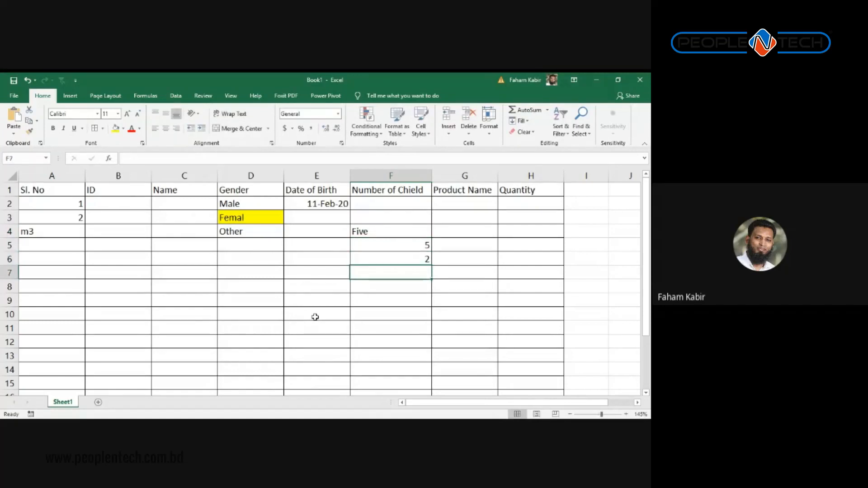
text(One)
key(Return)
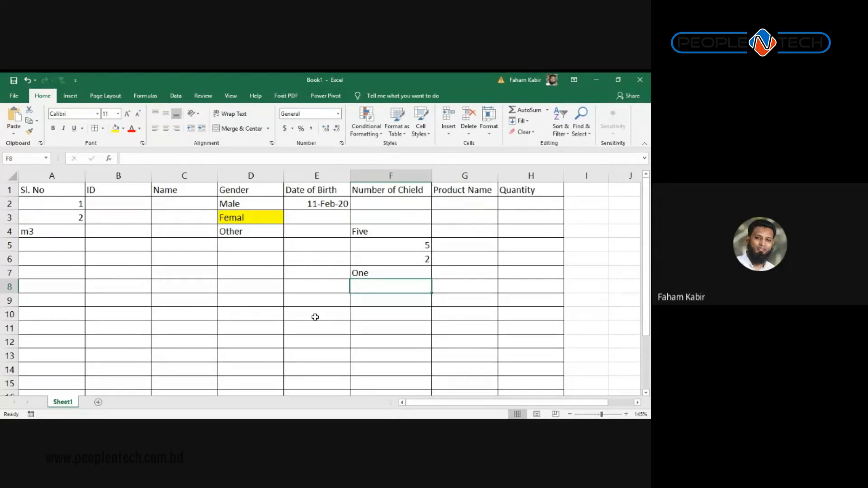
text(2.5)
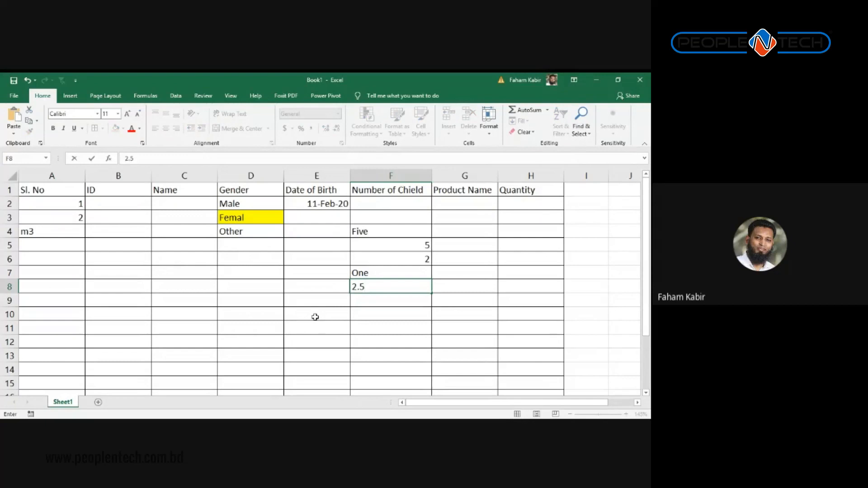
key(Return)
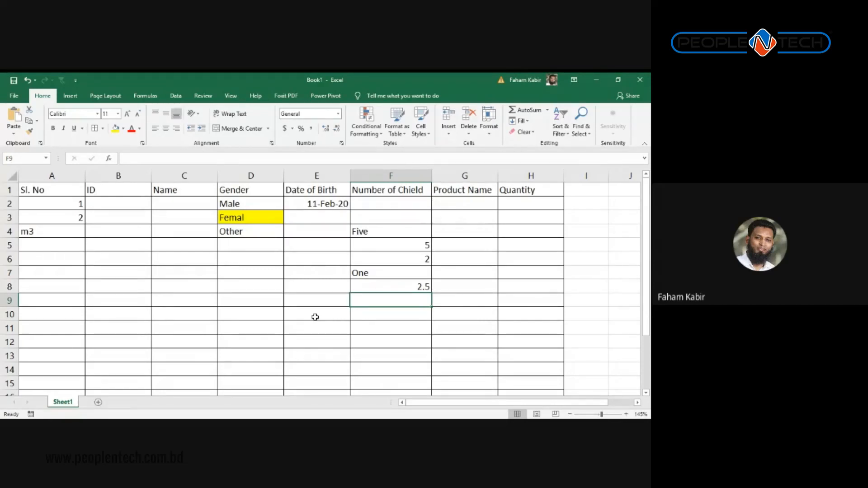
Step: Select A2:H9 and delete all the sample entries
key(Right)
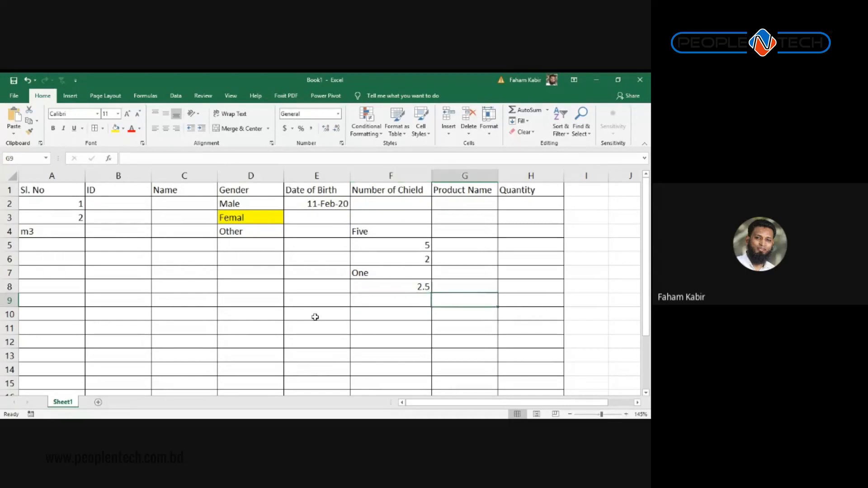
key(shift+Right)
key(shift+Left)
key(shift+Left)
key(shift+Left)
key(shift+Left)
key(shift+Left)
key(shift+Left)
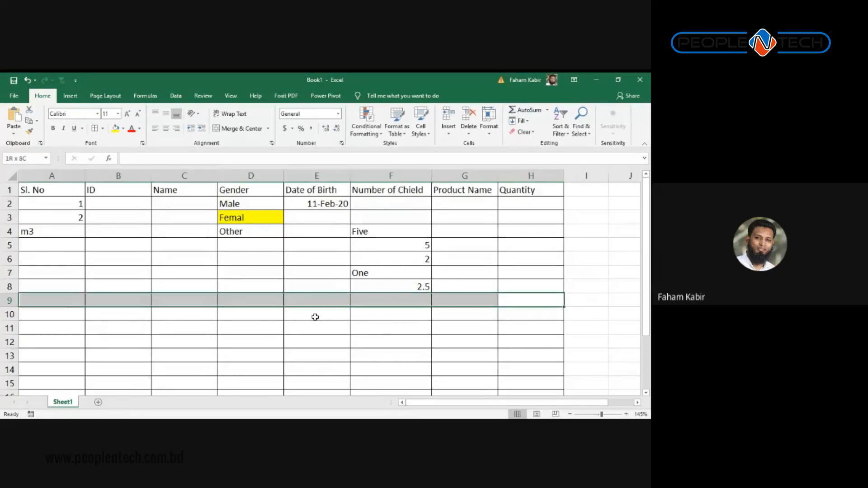
key(shift+Up)
key(shift+Up)
key(shift+Up)
key(shift+Up)
key(shift+Up)
key(shift+Up)
key(shift+Up)
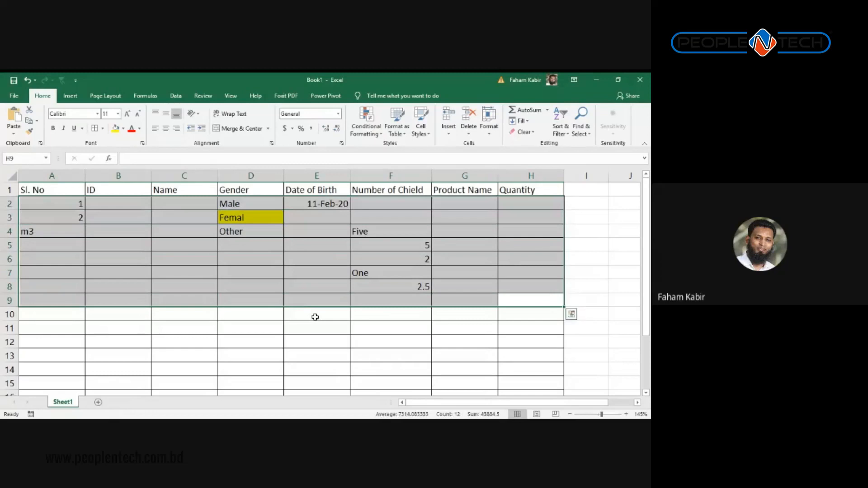
key(Delete)
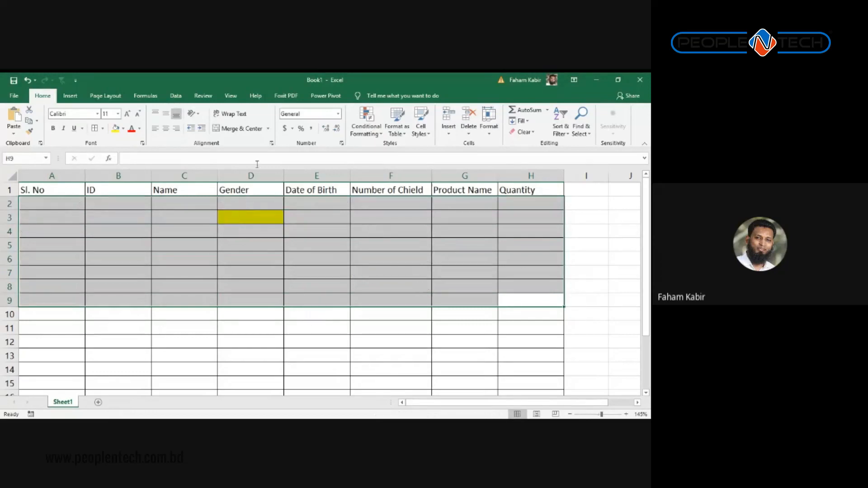
Step: Set cell D3's fill colour to No Fill to remove the yellow highlight
click(251, 218)
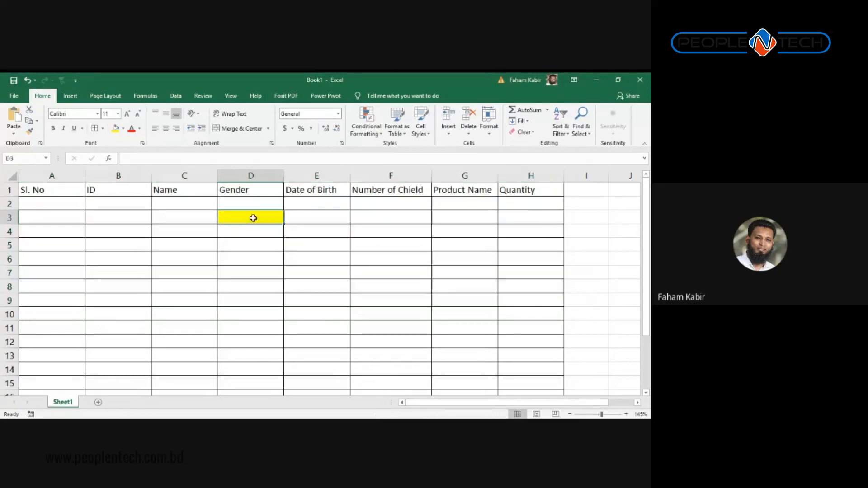
click(123, 130)
click(129, 211)
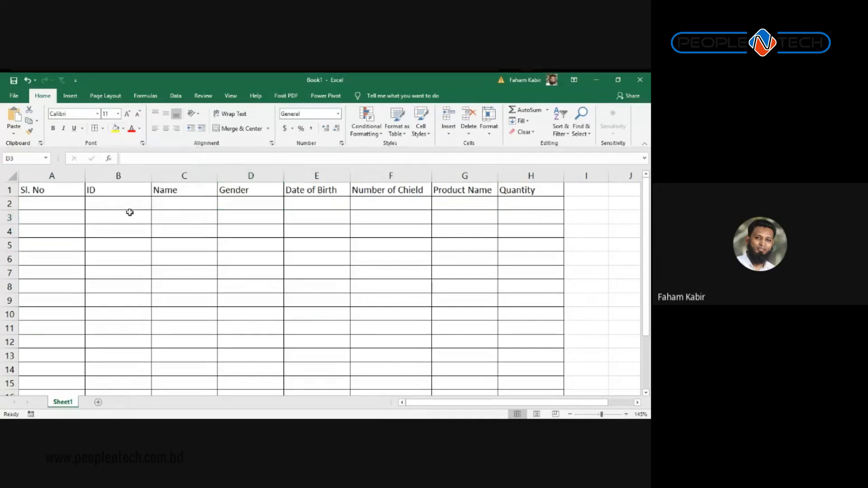
click(184, 217)
click(63, 175)
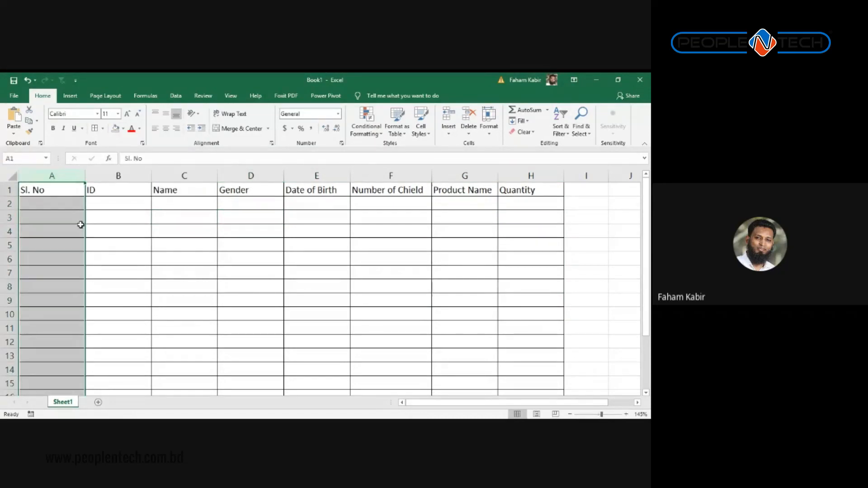
Step: Select column A, open its Data Validation settings, then close them unchanged
click(175, 97)
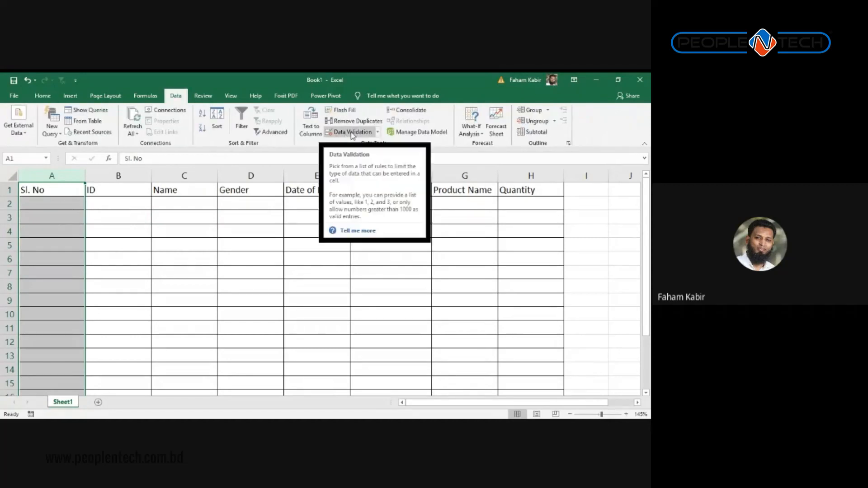
click(64, 217)
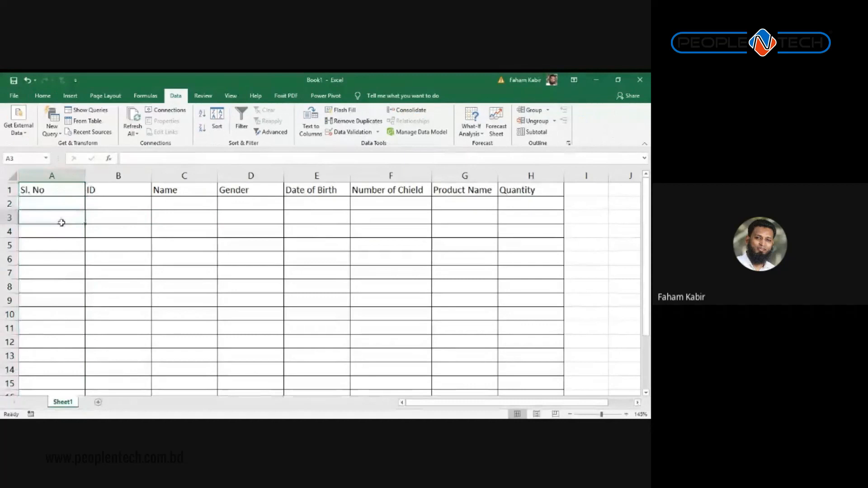
click(59, 274)
drag(55, 204, 79, 376)
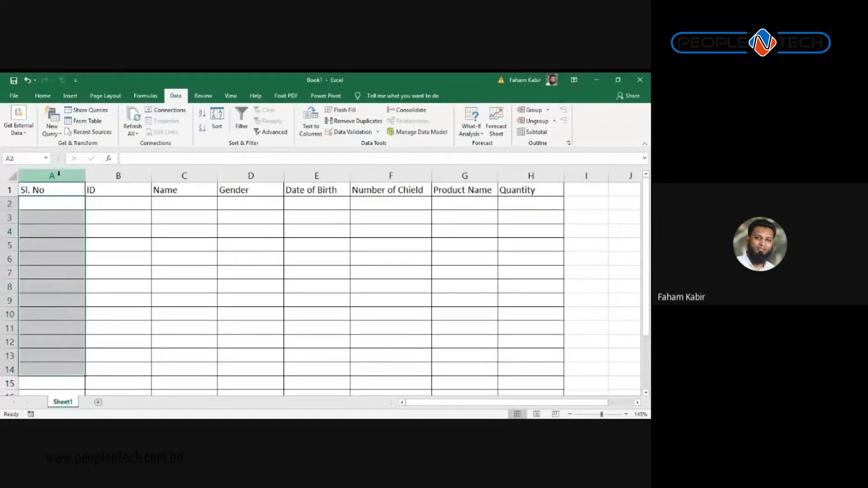
click(59, 175)
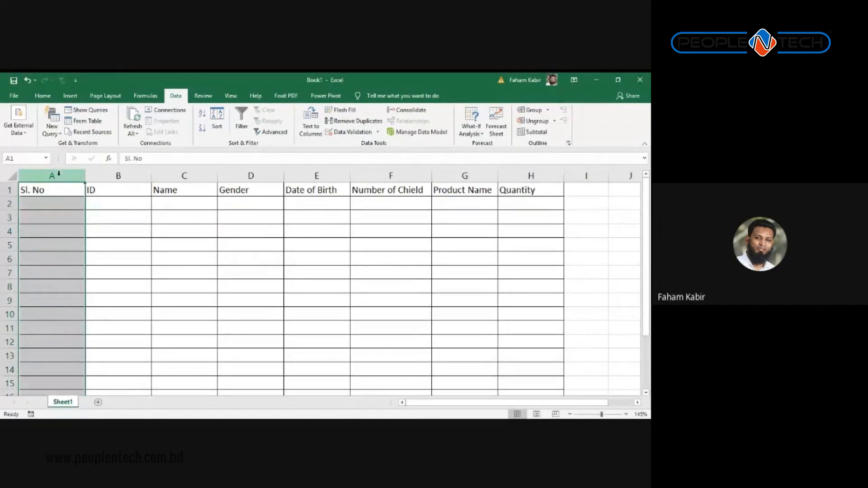
click(349, 131)
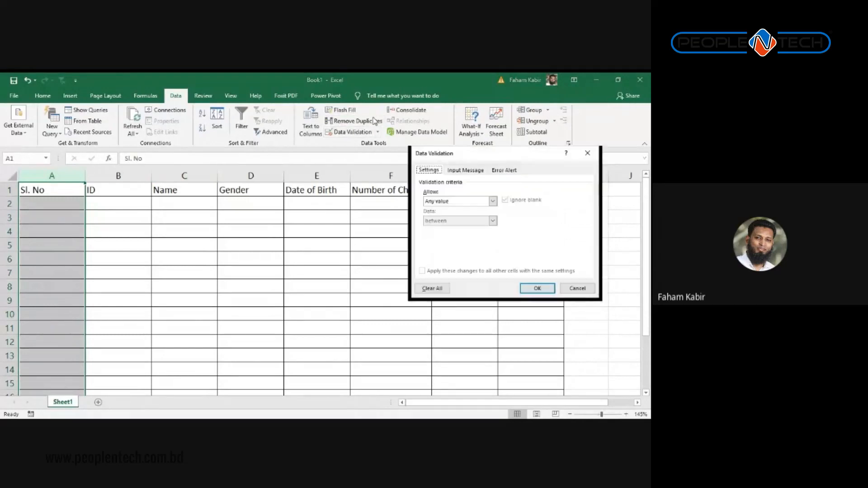
drag(478, 157, 180, 208)
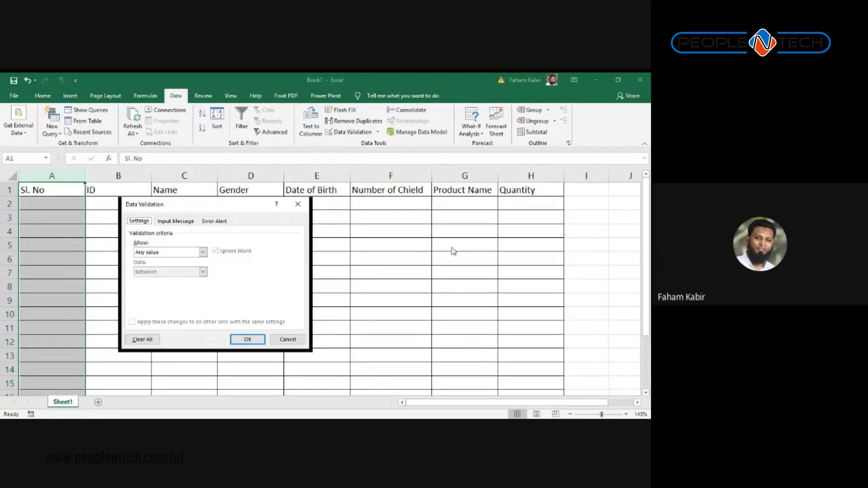
click(297, 204)
click(144, 246)
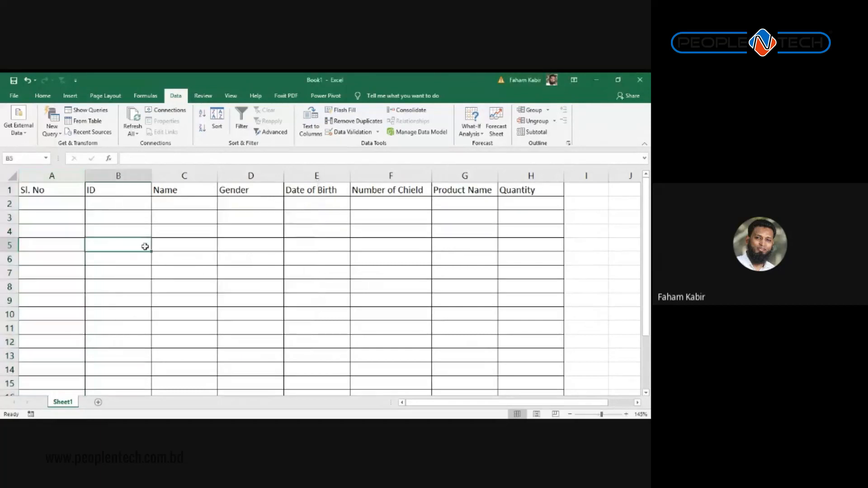
Step: Reopen Data Validation for column A and expand the Allow list of value types
click(61, 176)
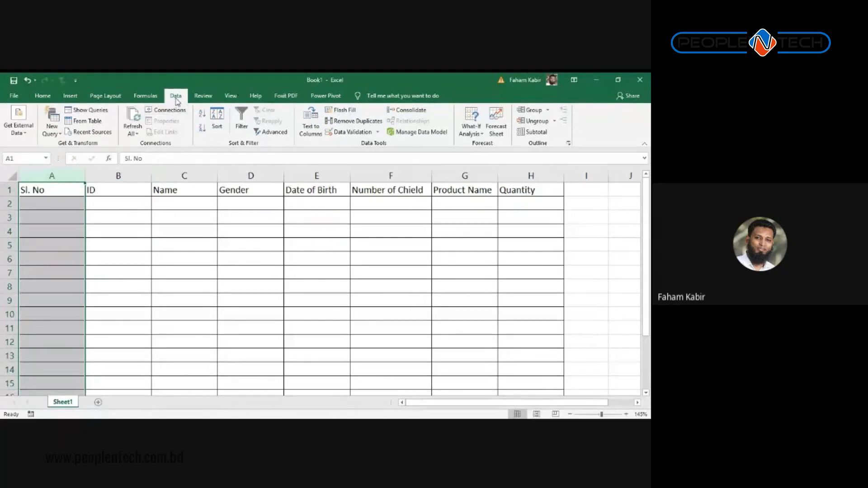
click(345, 133)
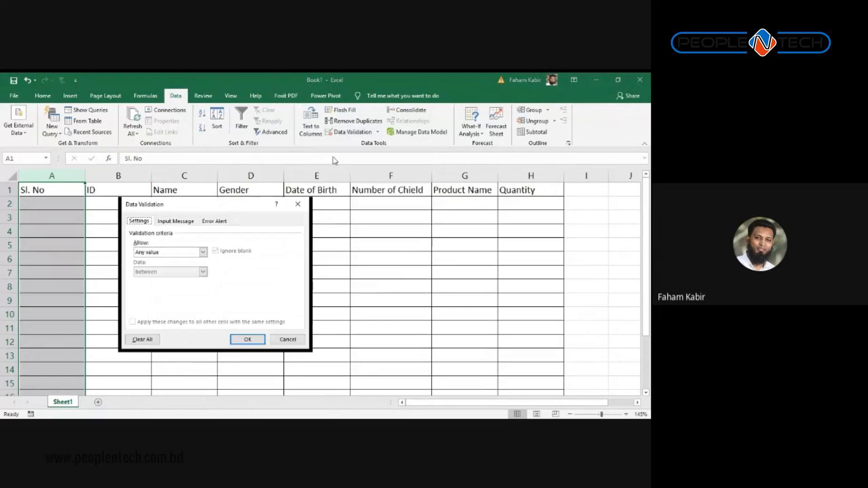
drag(244, 207, 300, 206)
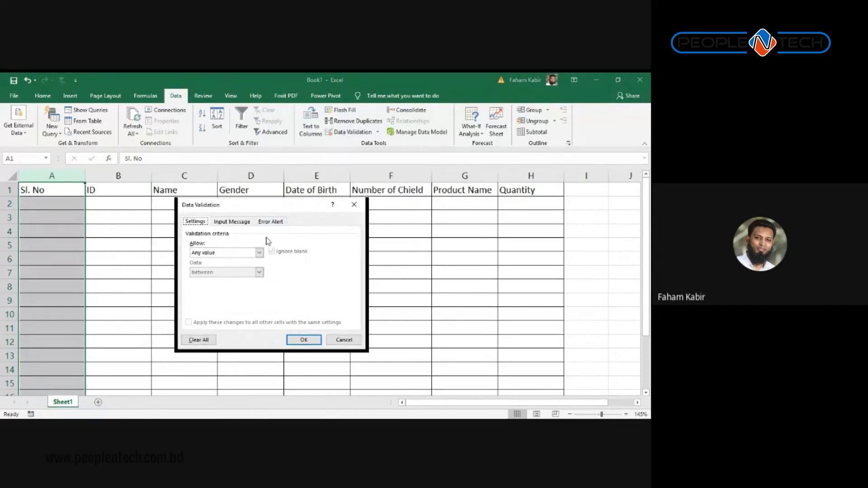
click(214, 254)
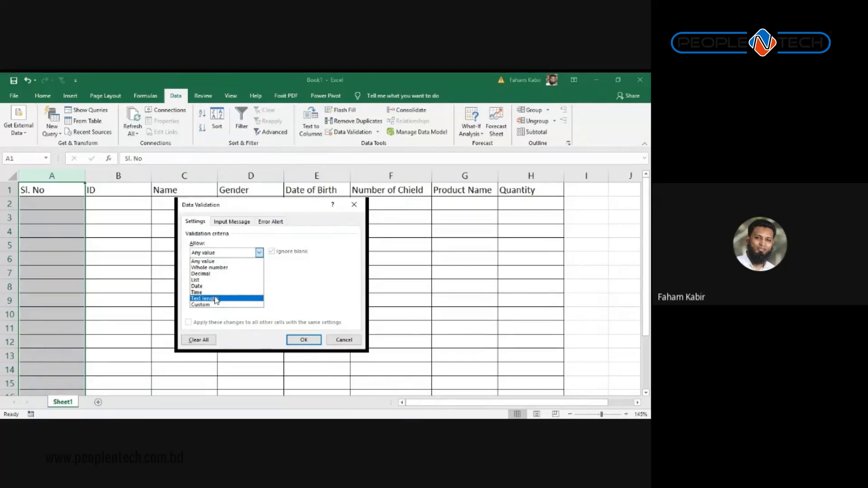
Step: Set column A validation to Whole number, greater than or equal to, minimum 1, and apply it
click(213, 267)
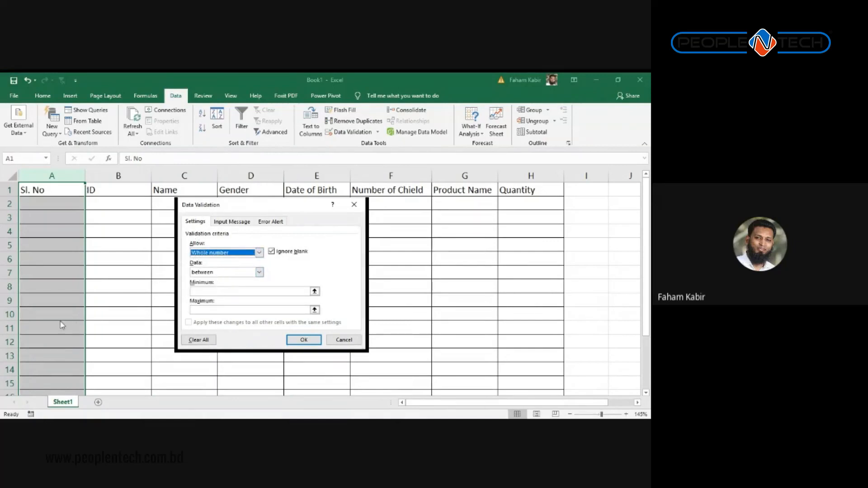
click(259, 272)
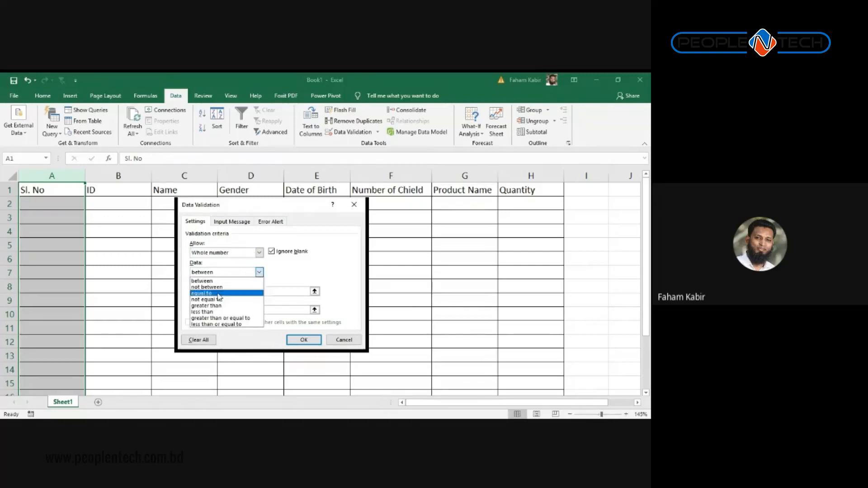
click(206, 319)
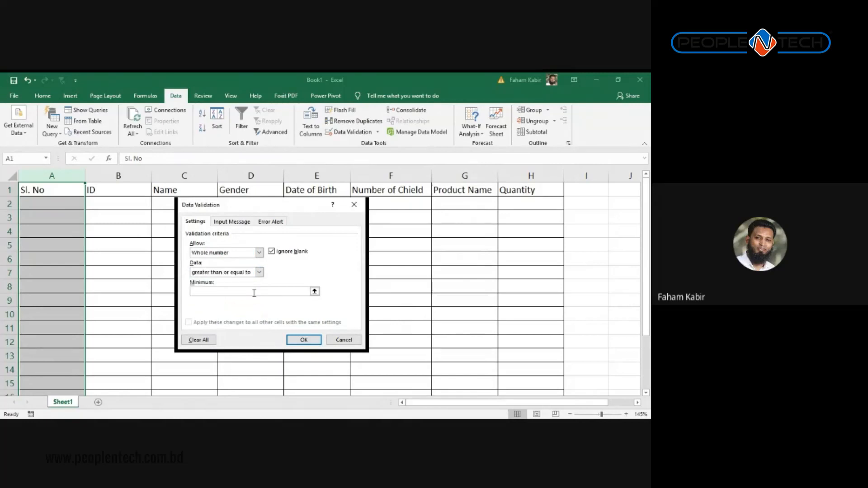
click(254, 293)
text(1)
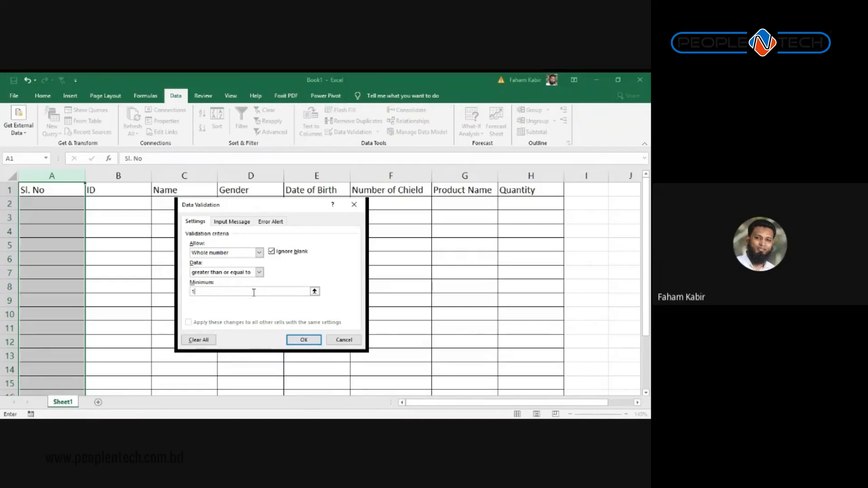
click(307, 340)
Step: Enter serial number 1 in A2 and 2 in A3
click(68, 200)
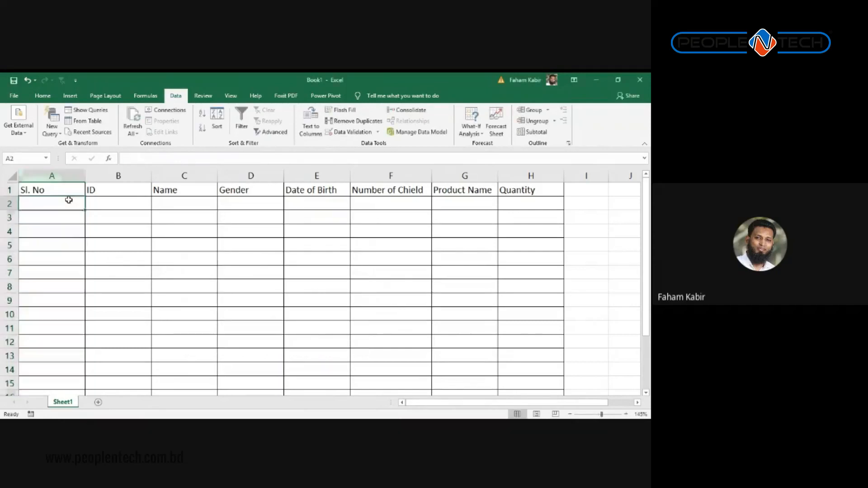
text(1)
key(Return)
text(2)
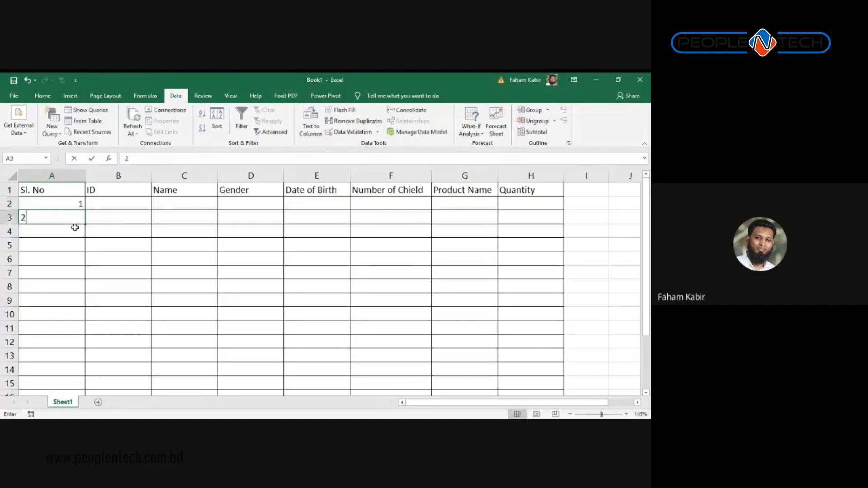
key(Return)
click(70, 213)
click(70, 204)
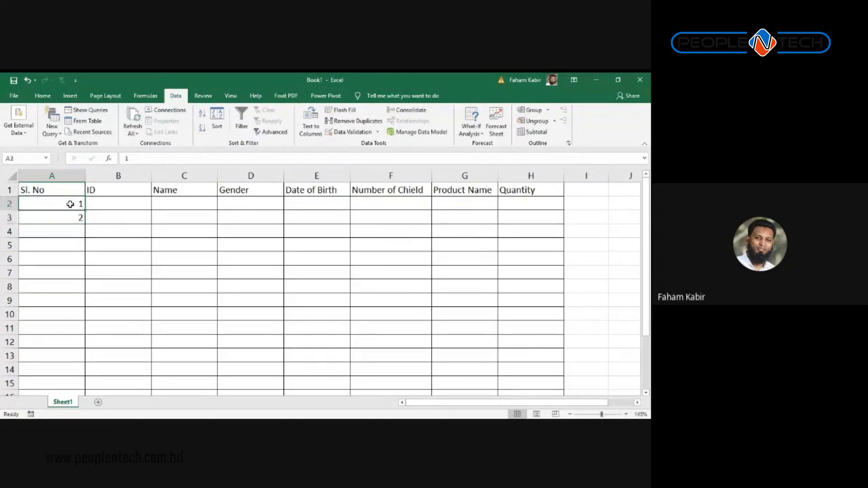
Step: Try entering 2.2 in A3 and dismiss the validation error, keeping 2
click(74, 222)
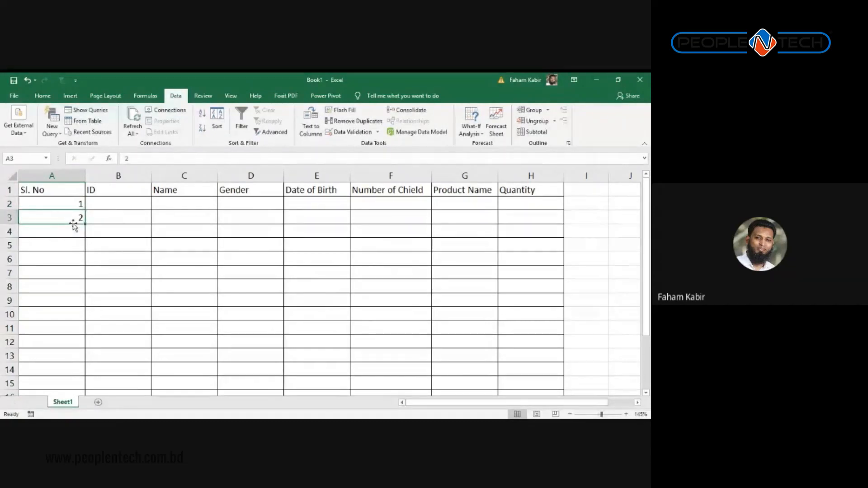
text(2.2)
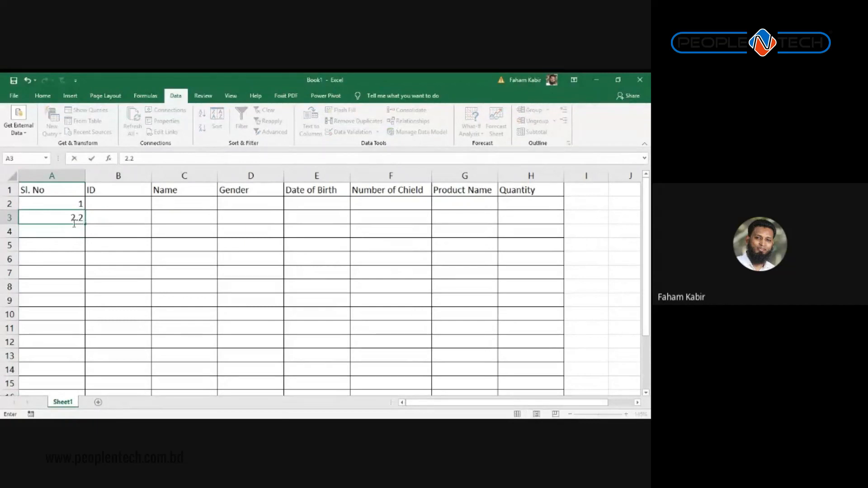
key(Return)
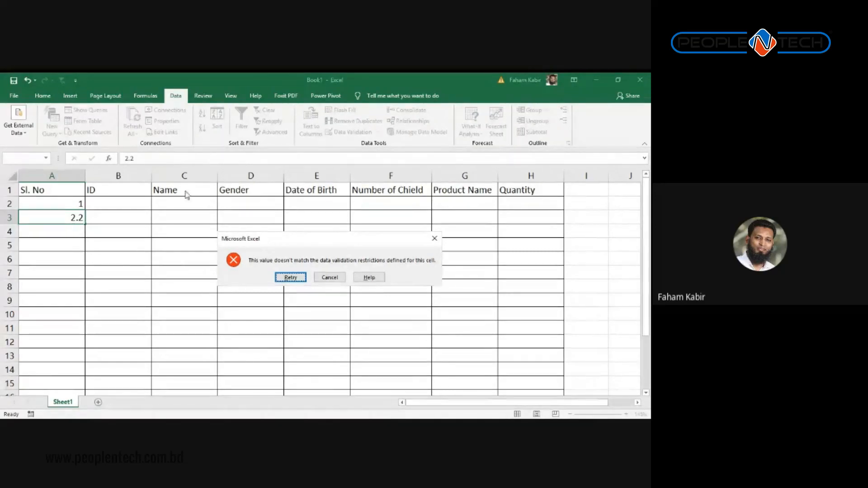
click(434, 240)
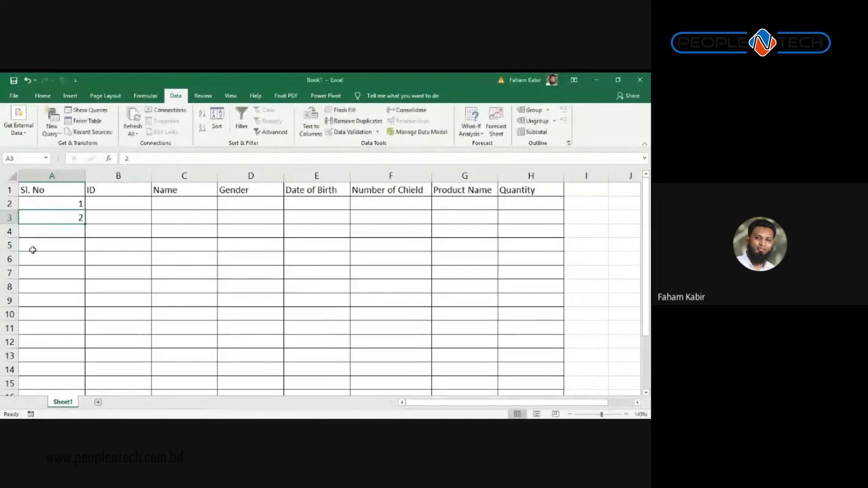
click(47, 233)
drag(68, 201, 70, 217)
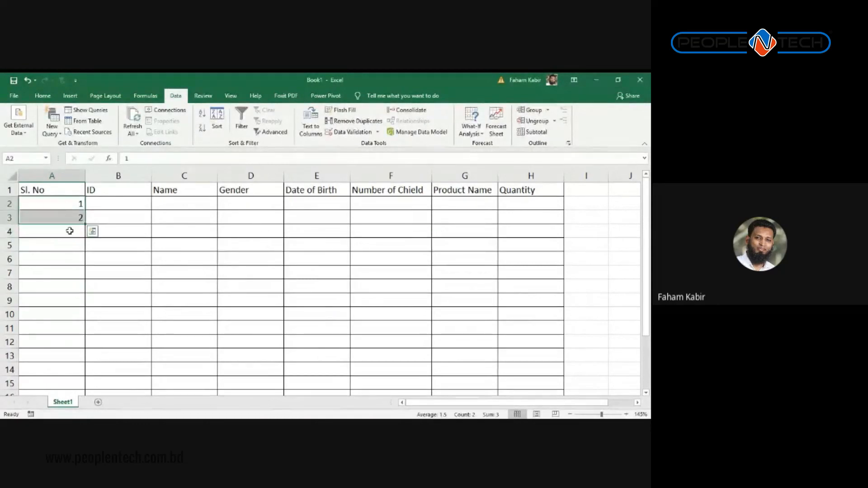
Step: Try entering -5 in A4 and dismiss the error so A4 stays empty
click(70, 231)
text(-)
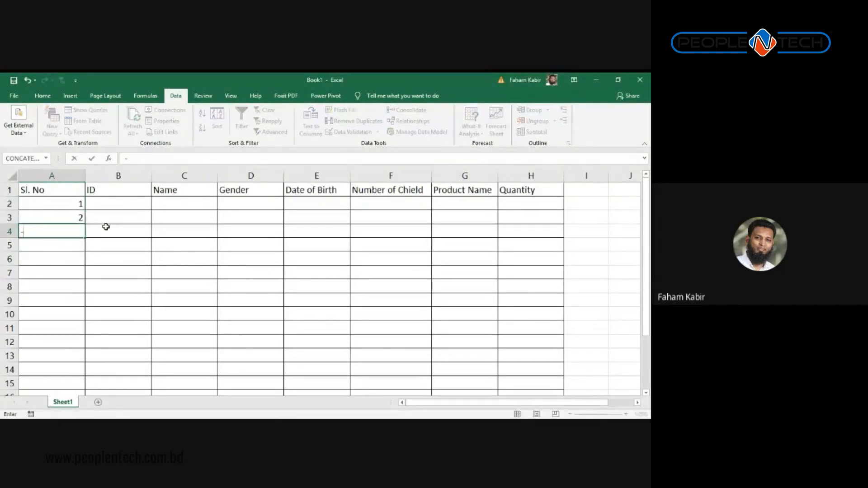
text(5)
key(Return)
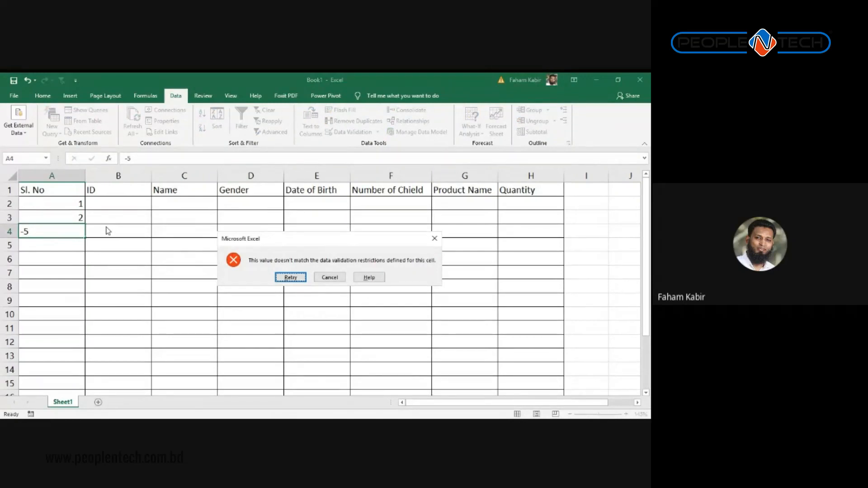
click(433, 238)
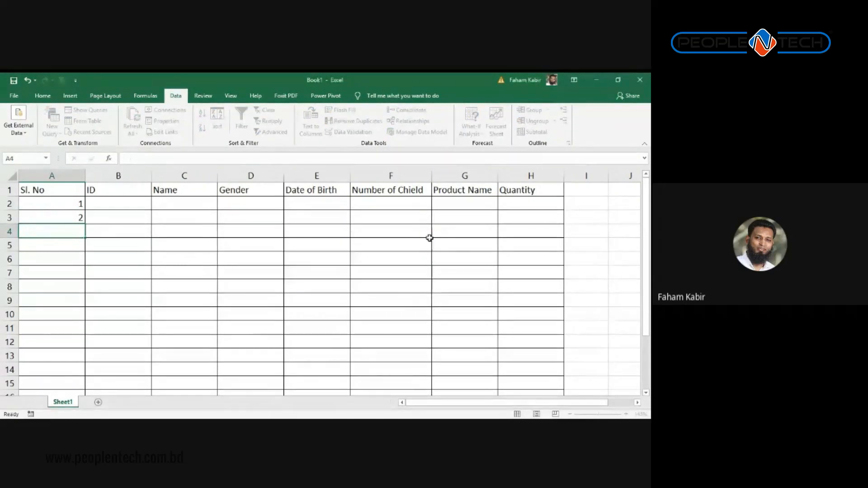
key(alt+Tab)
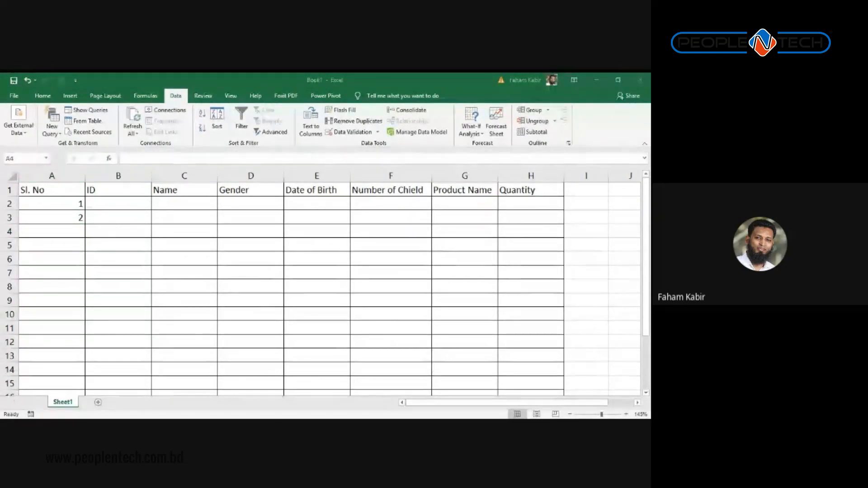
key(alt+Tab)
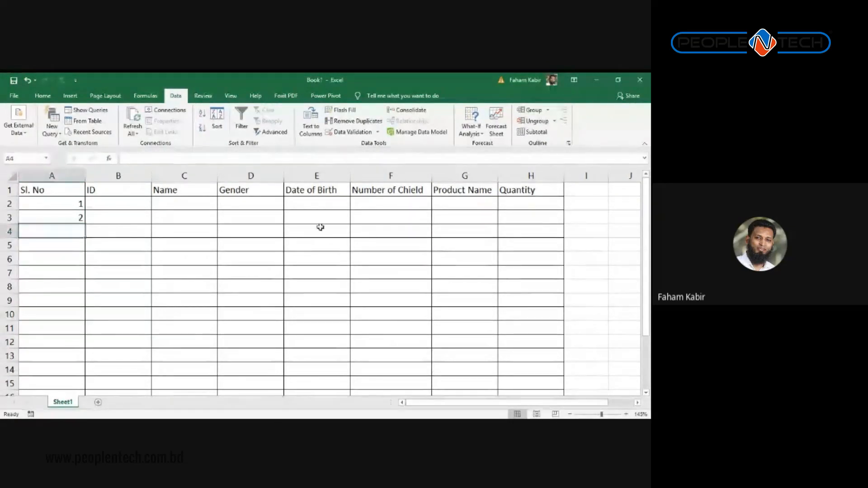
Step: Enter ID NH07890 in B2 and NH07894 in B3
click(135, 176)
click(119, 205)
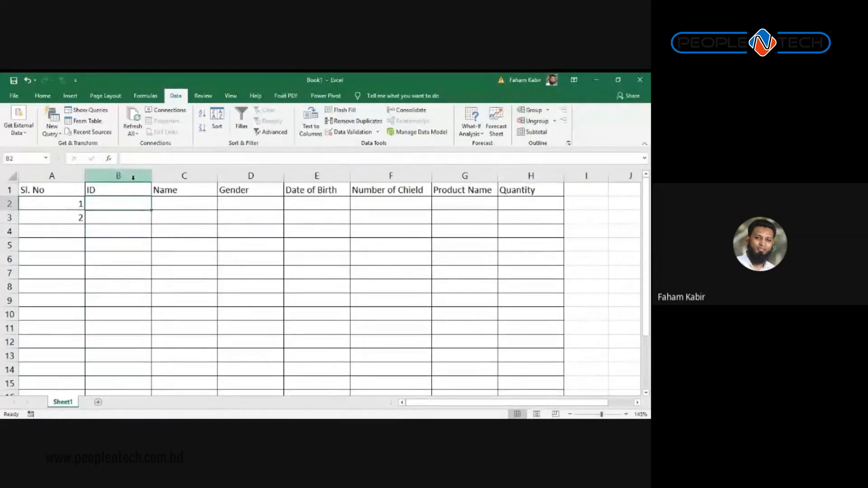
click(133, 177)
click(130, 201)
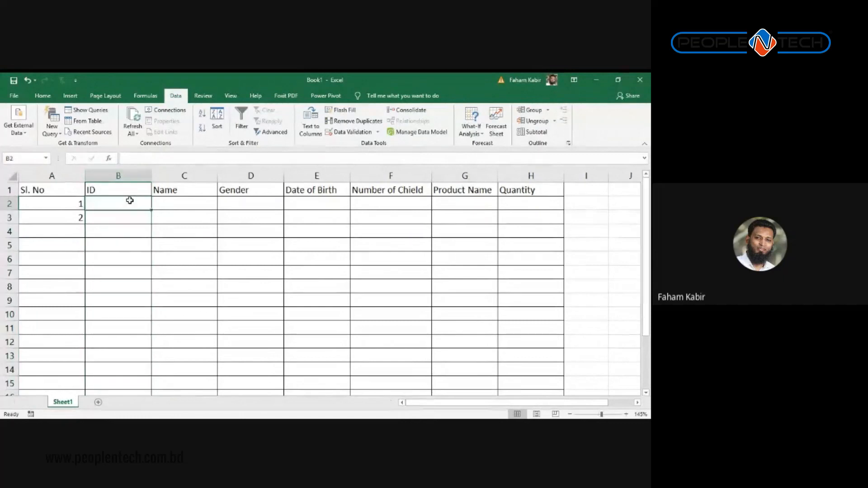
text(NH)
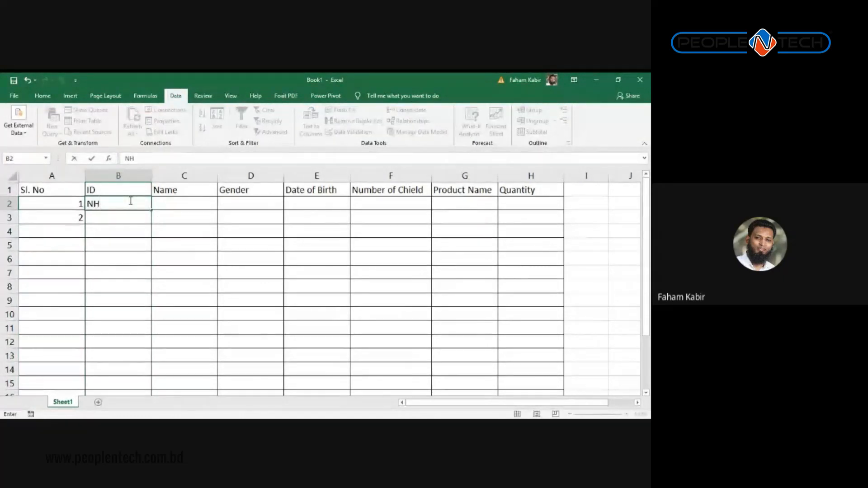
text(07)
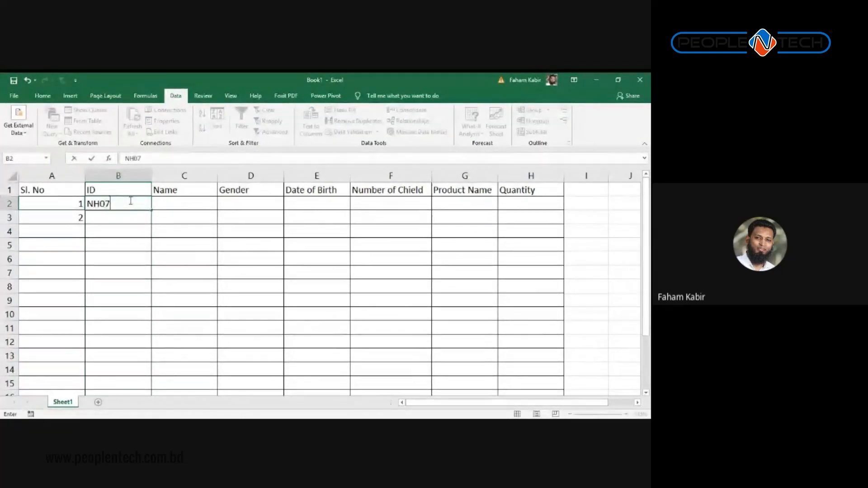
text(890)
key(Return)
text(Nh)
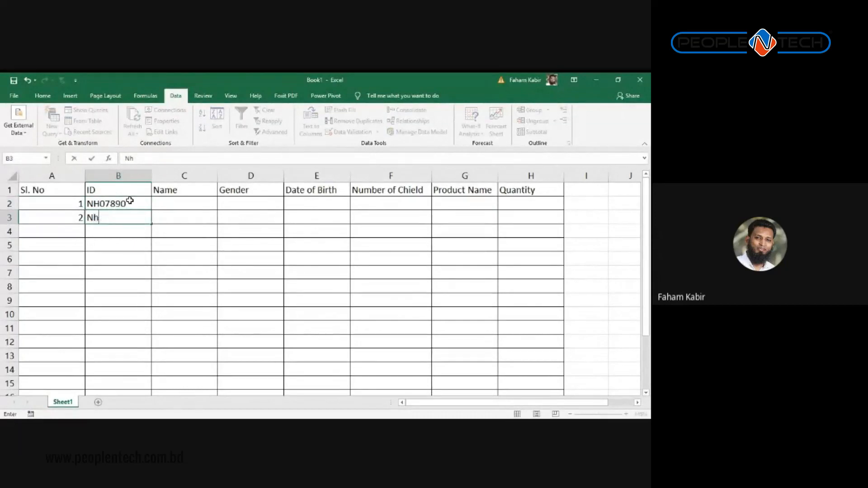
text(H)
key(BackSpace)
key(BackSpace)
text(H07894)
key(Return)
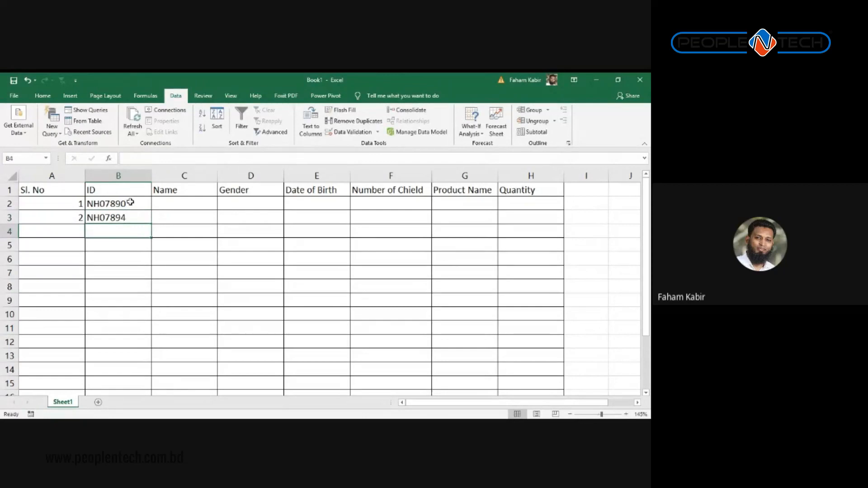
Step: Drag the fill handle to extend the ID series down to B8
drag(130, 202, 156, 293)
double_click(99, 247)
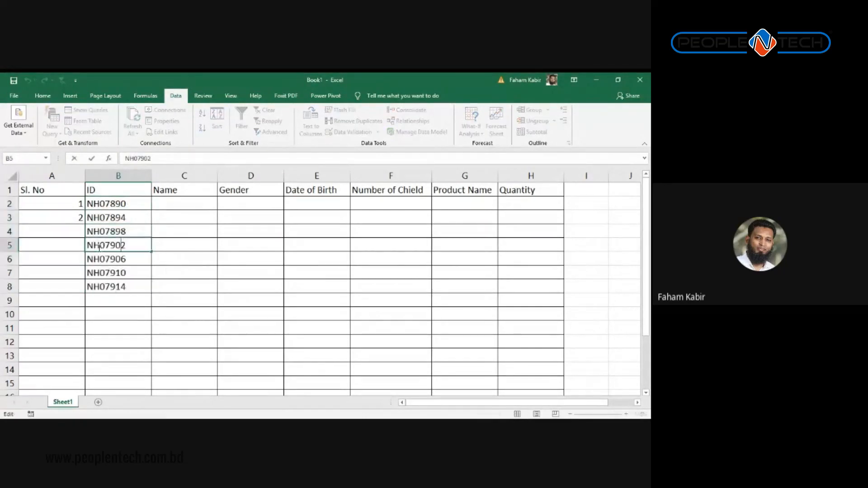
drag(88, 246, 131, 247)
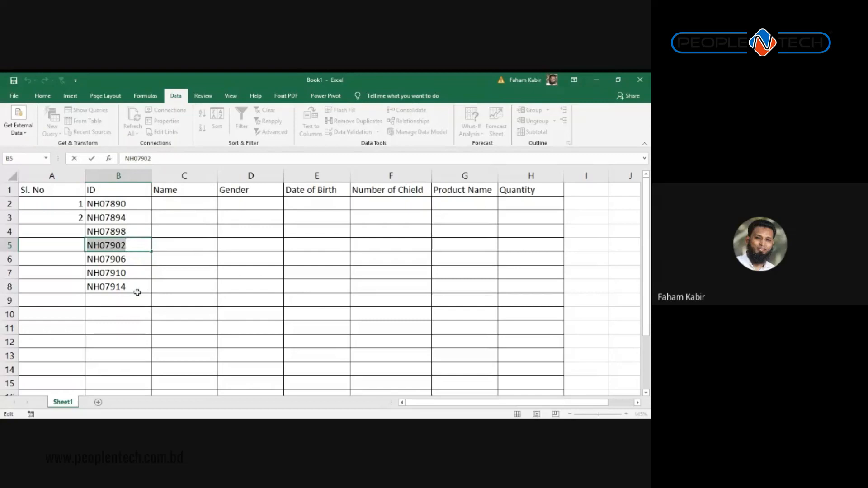
click(131, 329)
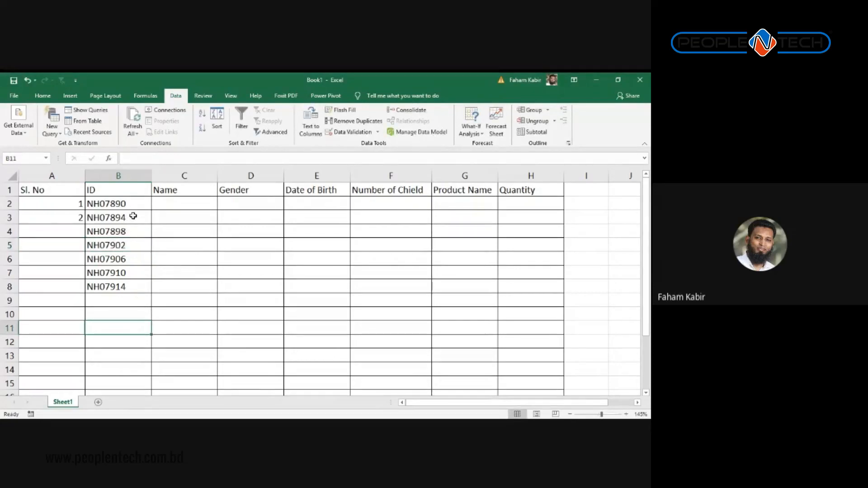
click(144, 176)
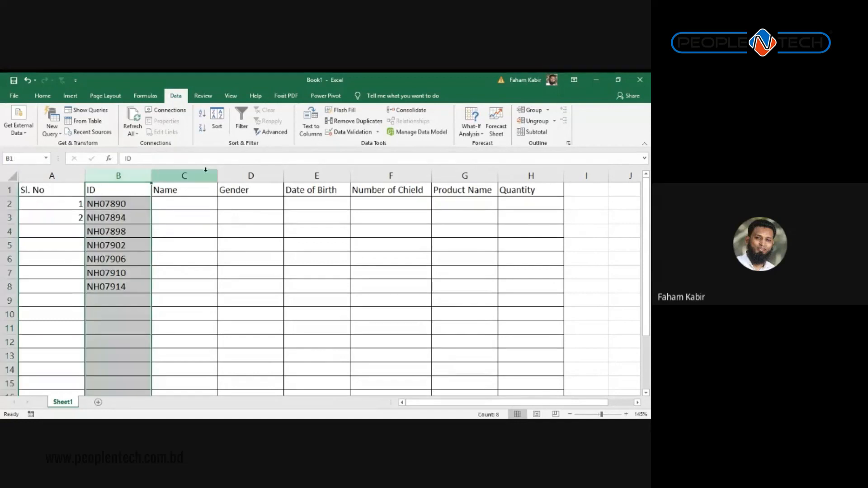
Step: Set column B validation to Text length between 7 and 7 and apply it
click(351, 132)
click(260, 252)
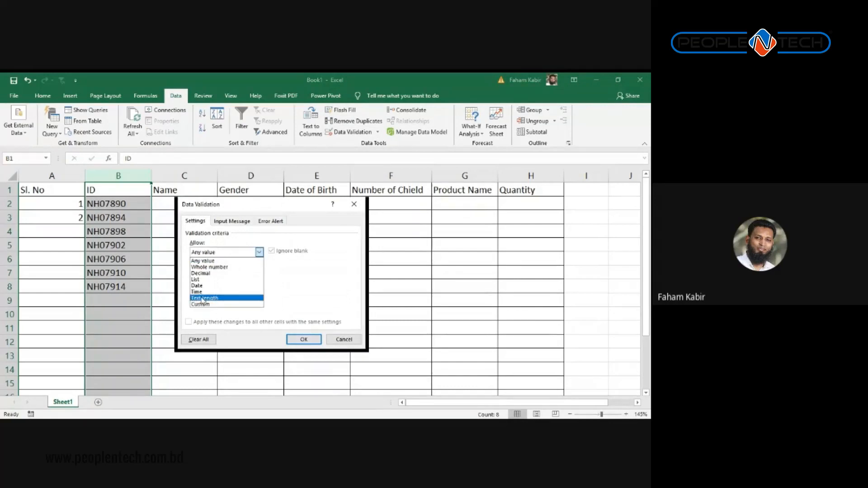
click(203, 299)
click(212, 291)
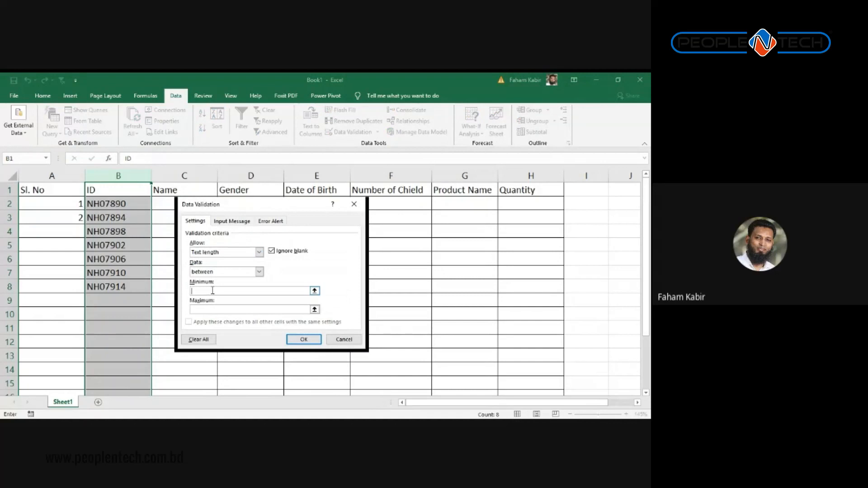
text(7)
click(214, 310)
text(7)
click(304, 340)
click(122, 296)
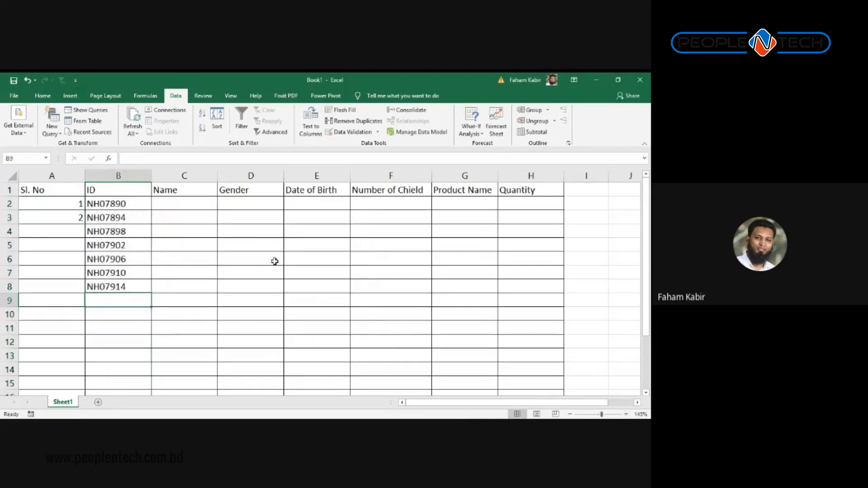
Step: Test NH0780 and NH0r03023 in B9, discarding each rejection, then enter NH07912
text(NH07)
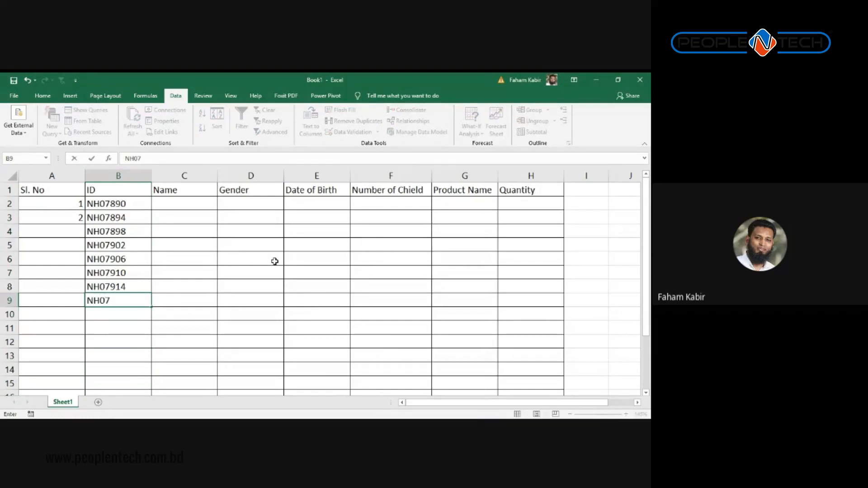
text(80)
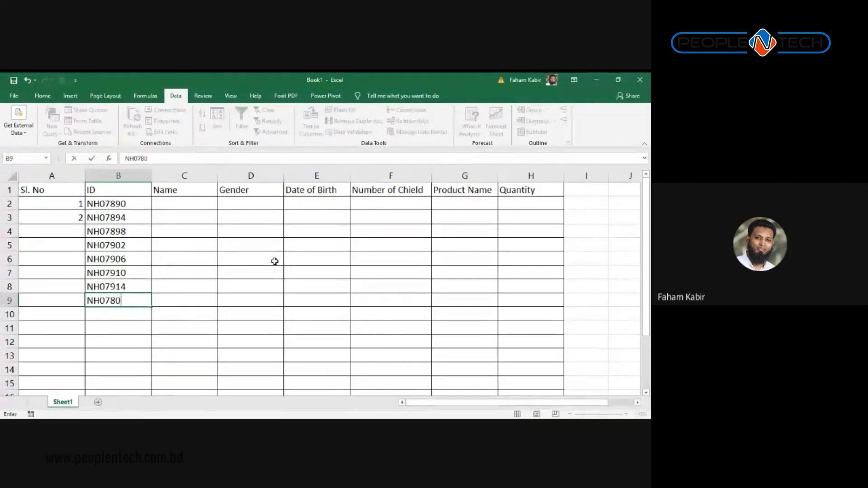
key(Return)
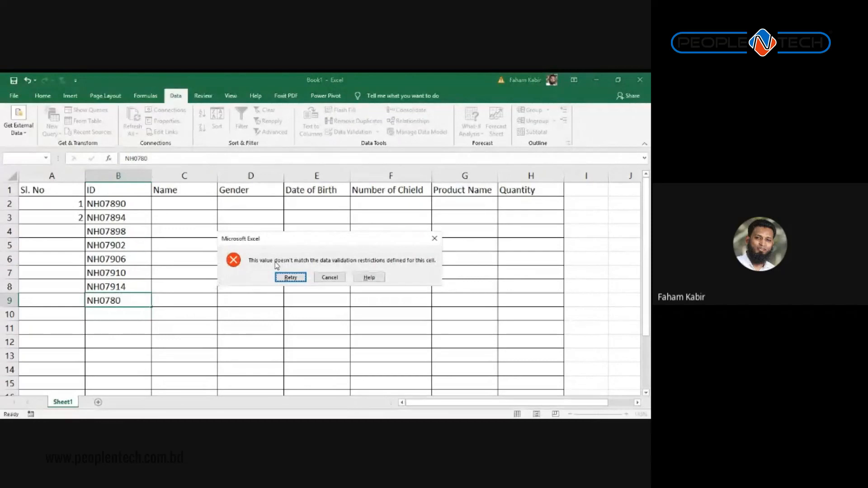
key(Escape)
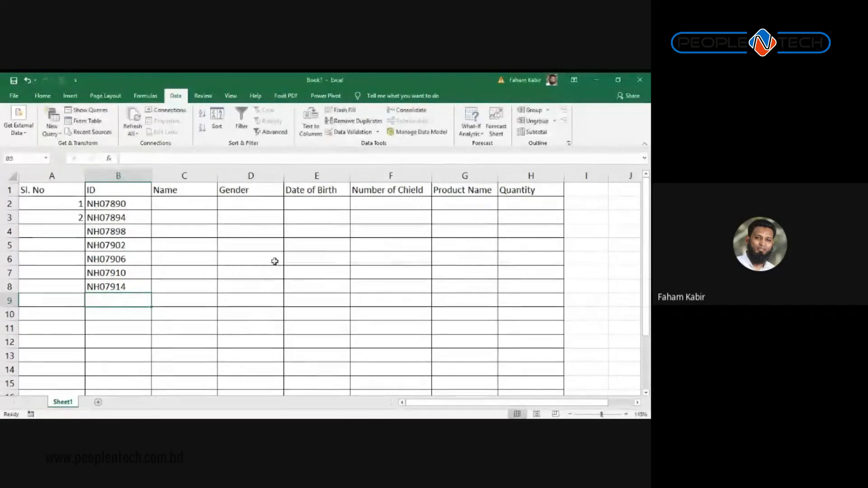
text(NH0r03023)
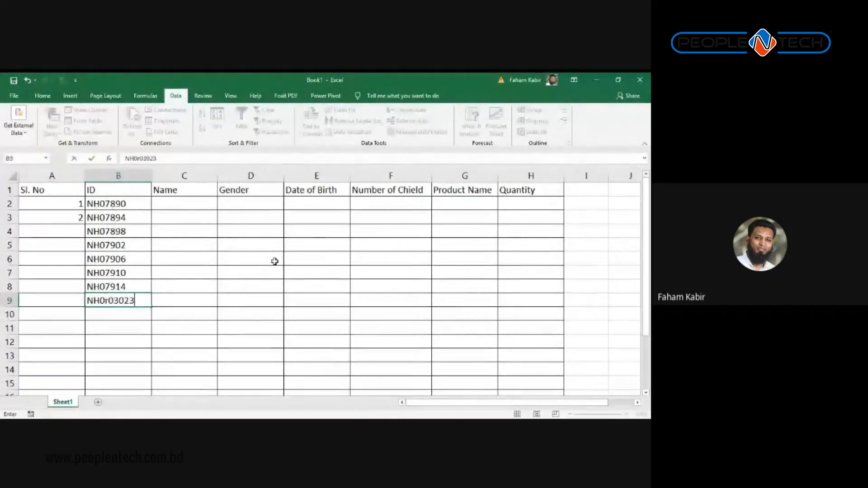
key(Return)
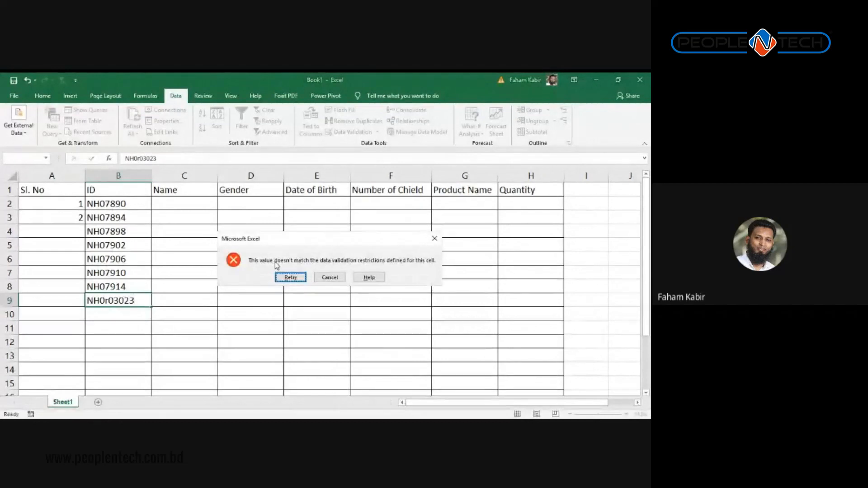
key(Escape)
text(NH)
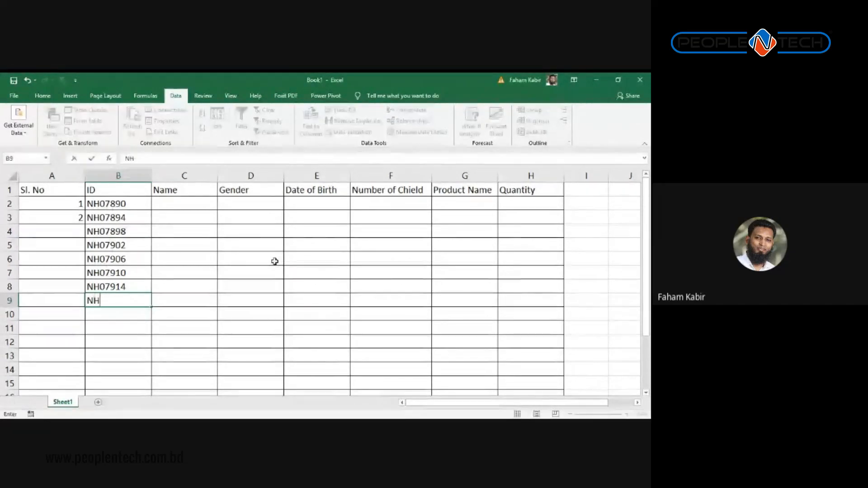
text(07)
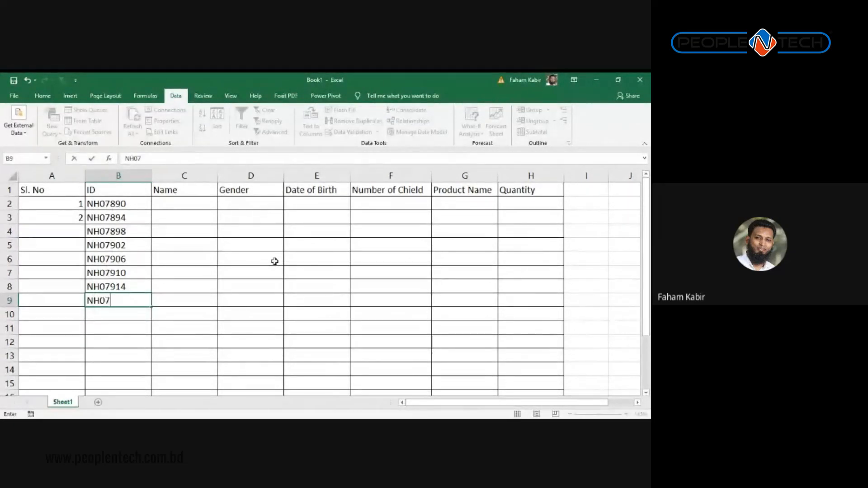
text(912)
key(Return)
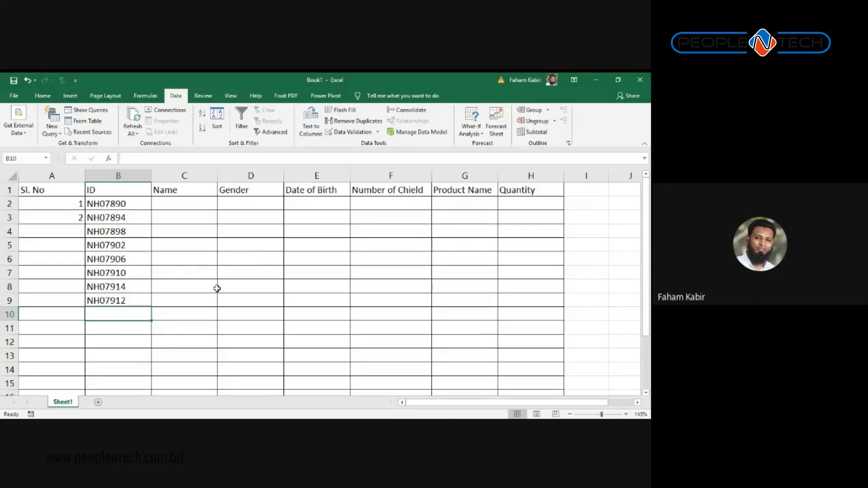
click(177, 212)
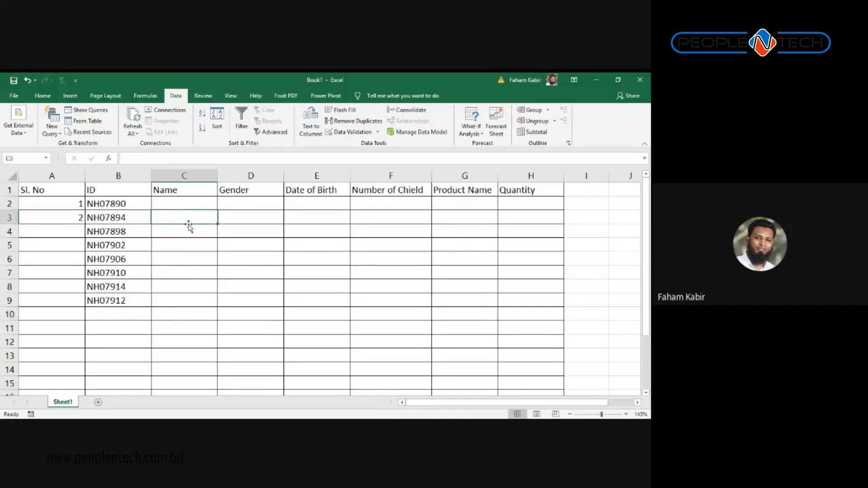
click(192, 202)
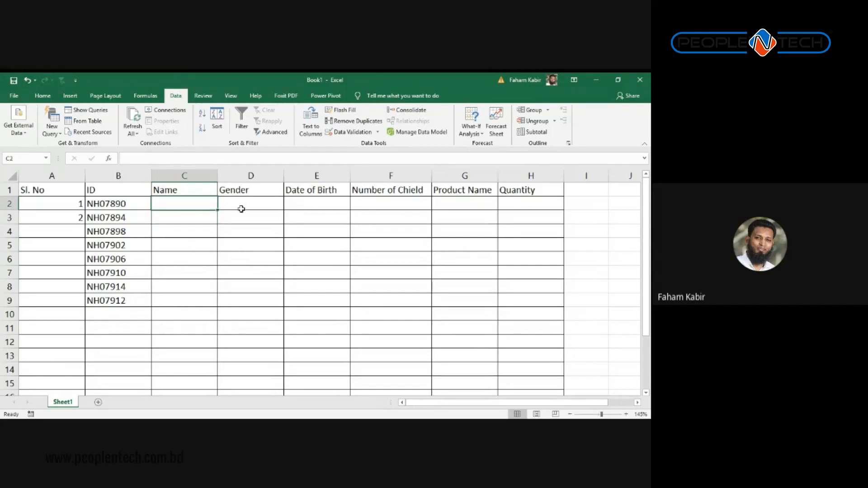
Step: Select the Gender column D and open its Data Validation settings
click(240, 176)
right_click(239, 206)
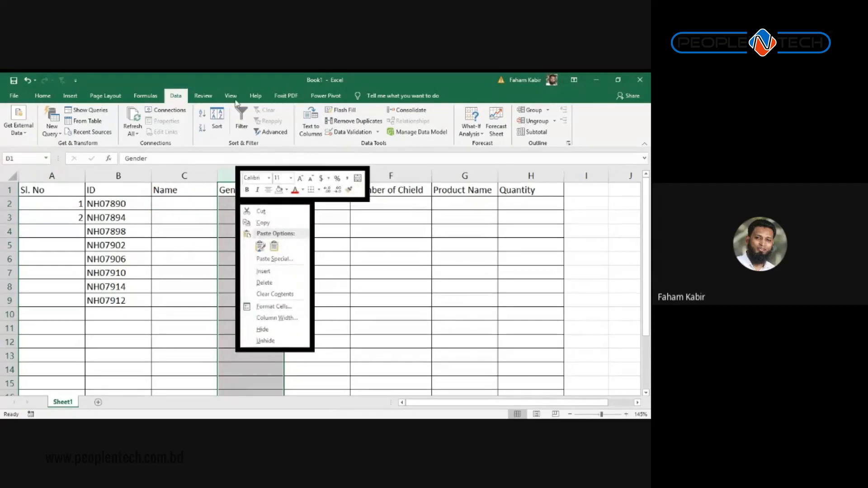
click(185, 96)
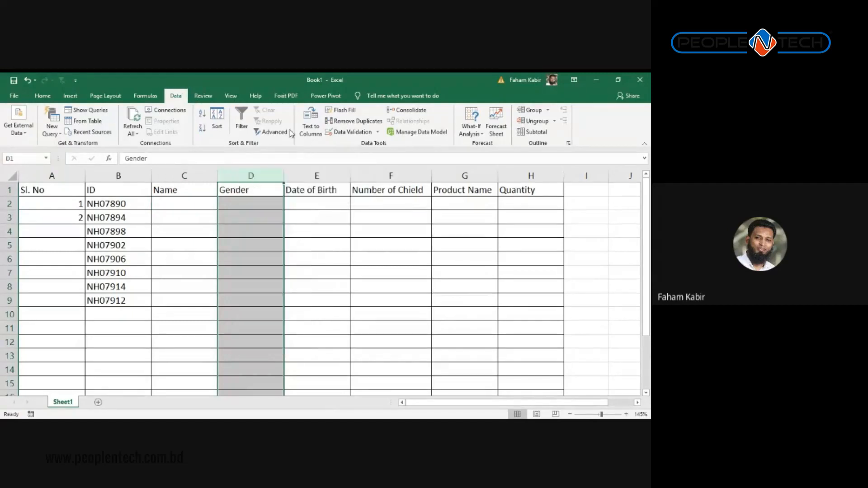
click(351, 132)
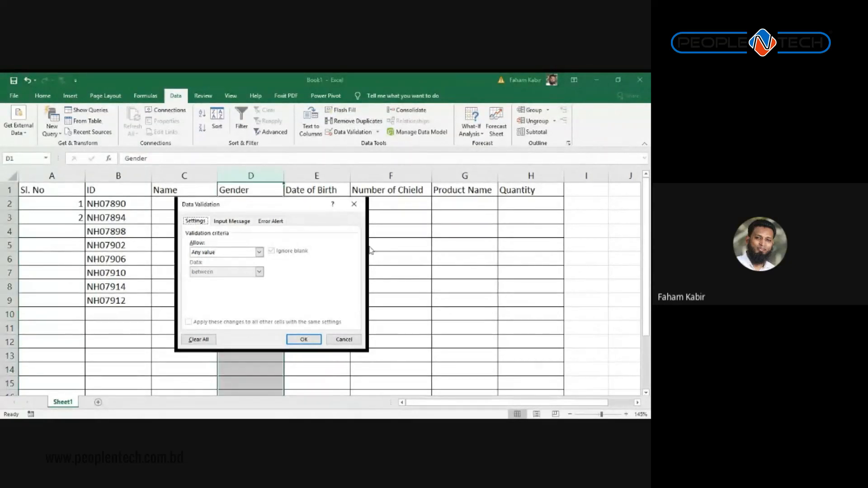
Step: Pick List in the Allow menu, then close the Gender validation dialog without applying it
click(195, 252)
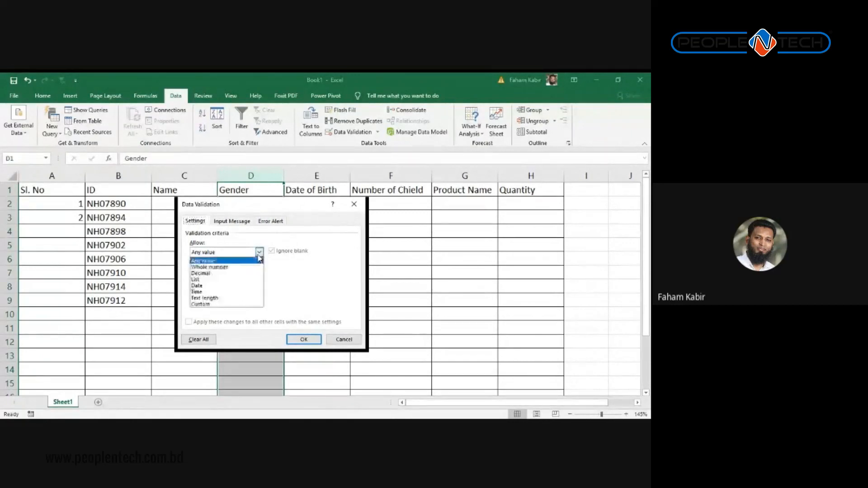
click(203, 281)
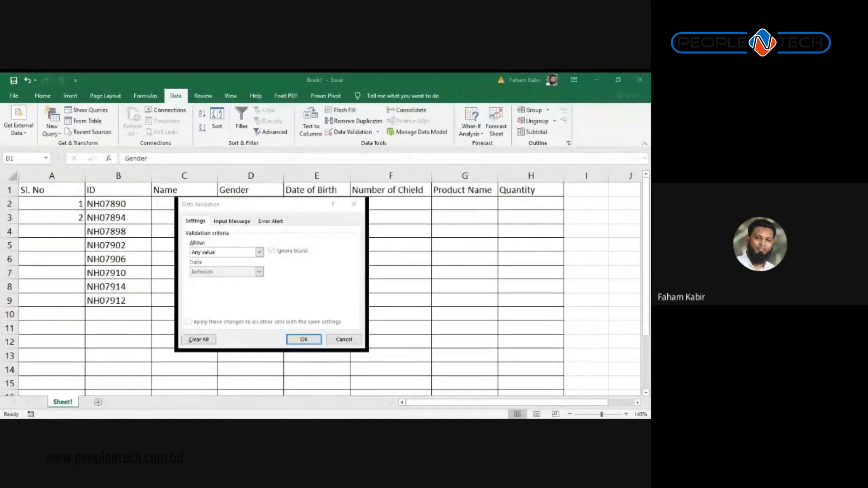
click(263, 238)
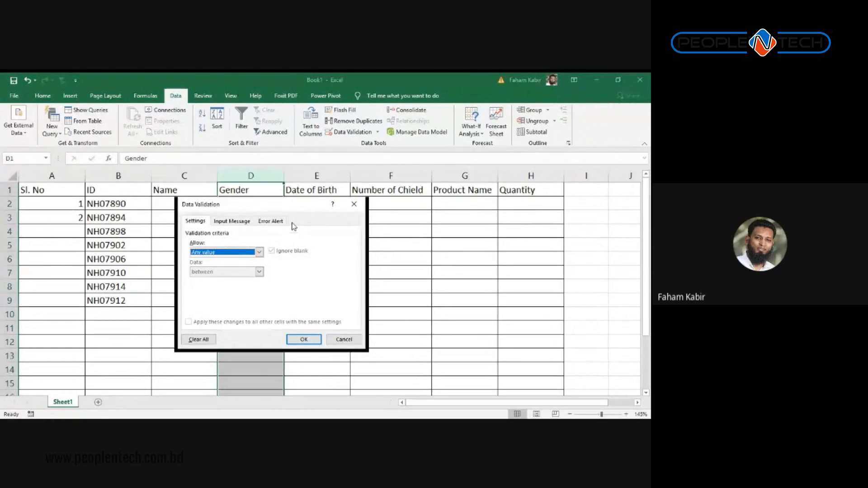
key(alt+Tab)
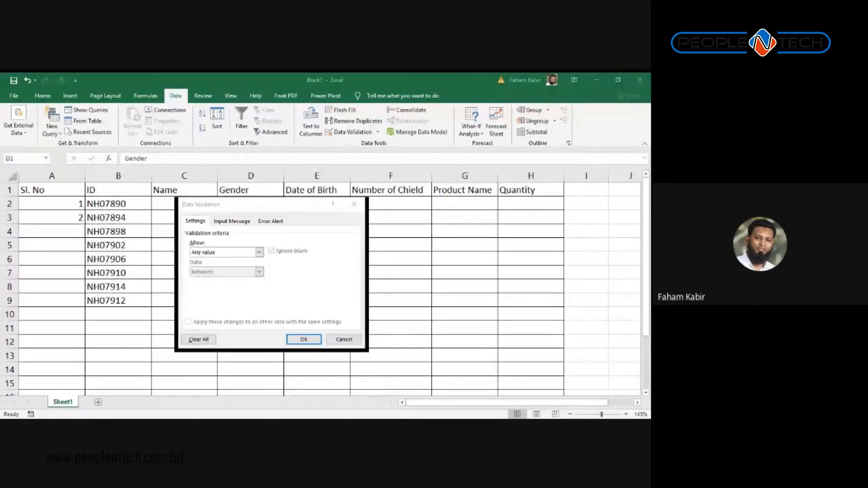
key(alt+Tab)
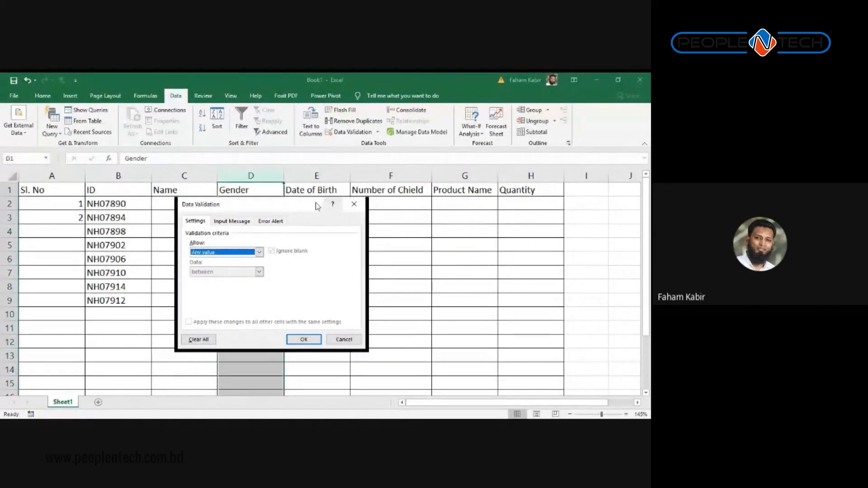
click(355, 206)
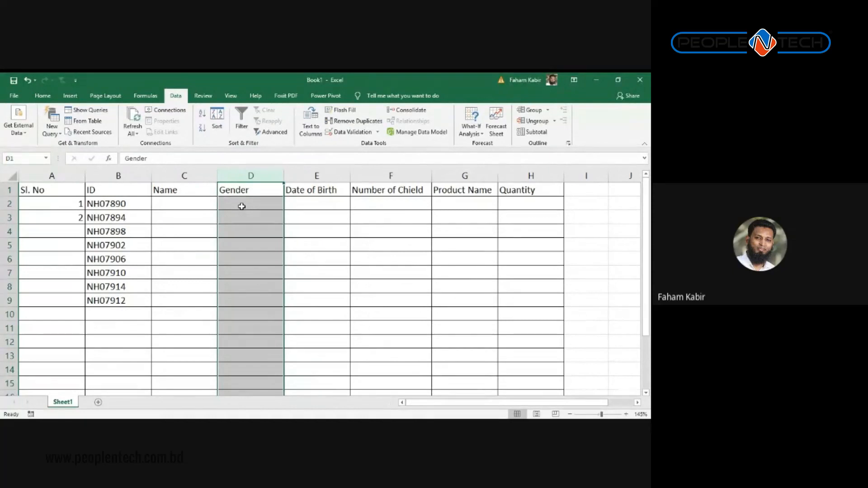
Step: Give column D a List validation rule with source 'Male,Female,Other'
click(256, 175)
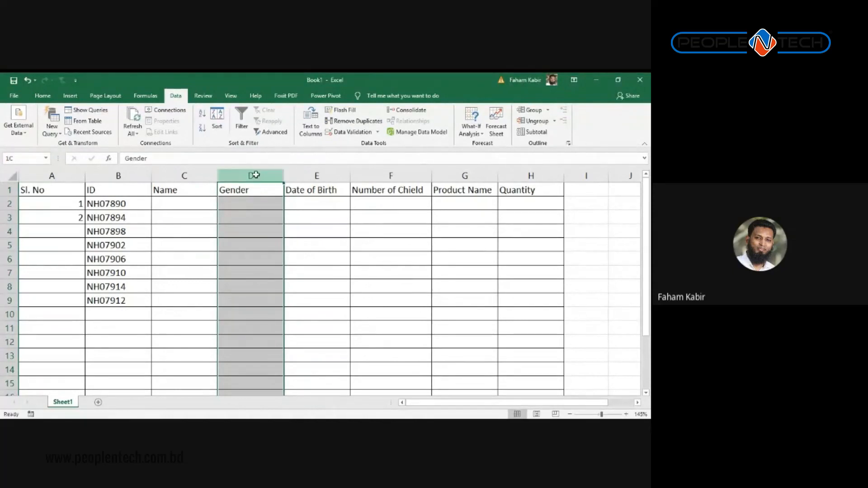
click(337, 132)
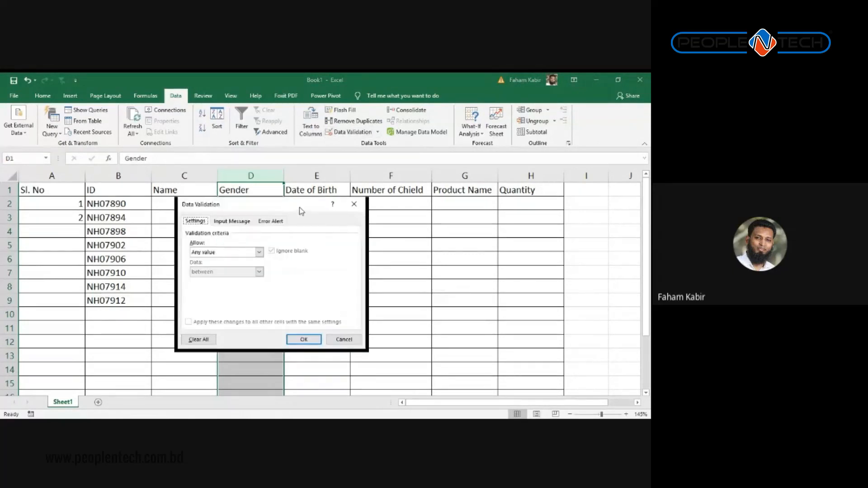
drag(300, 208, 409, 193)
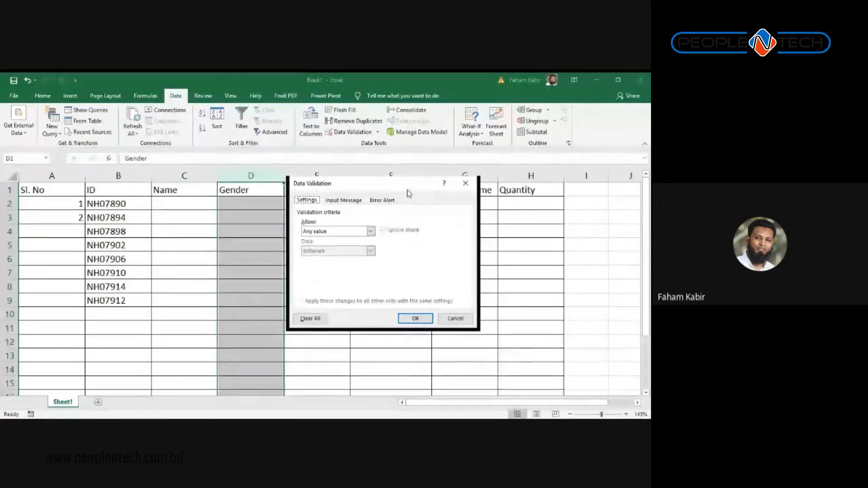
click(371, 232)
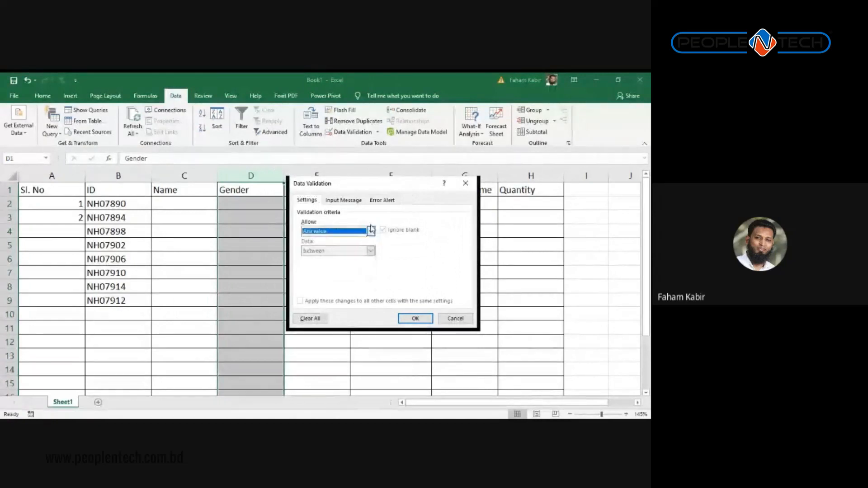
click(371, 231)
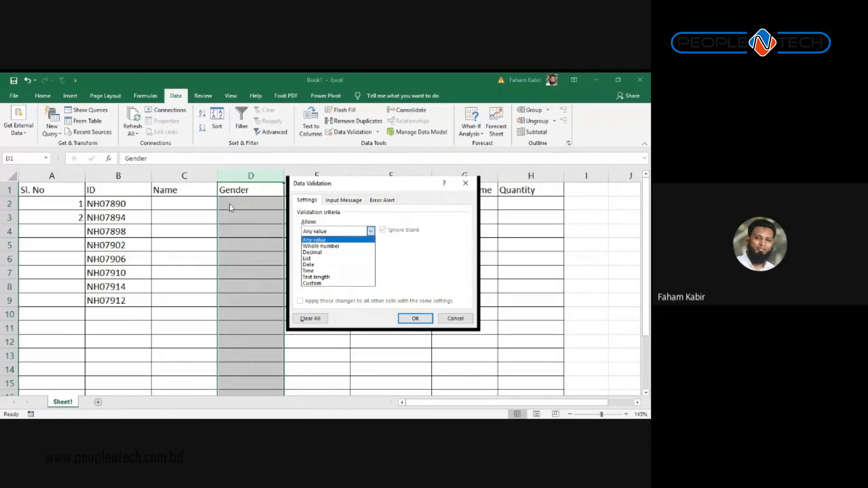
click(312, 259)
click(343, 271)
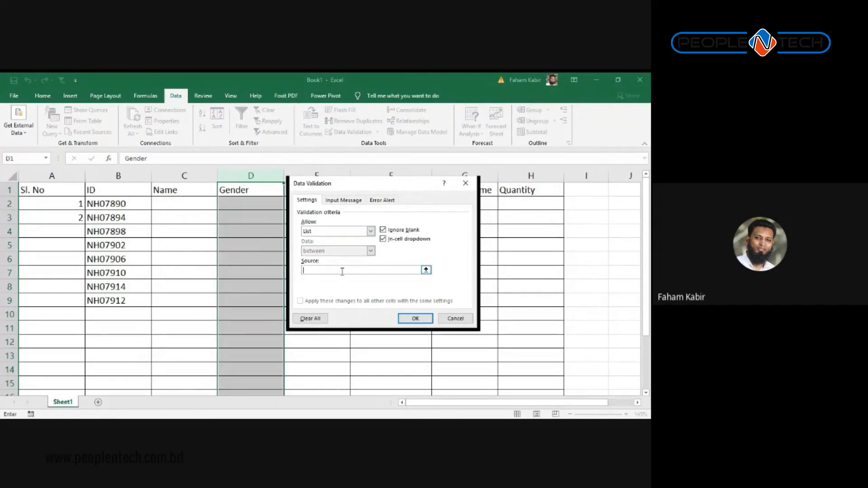
text(Male,Female,Other)
click(426, 322)
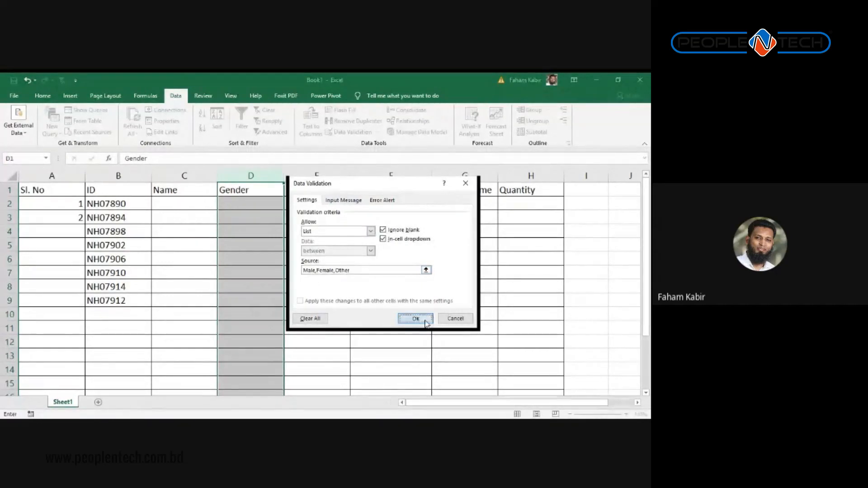
Step: Check that the Gender cells in rows 2 through 10 show the dropdown
click(260, 217)
click(263, 206)
click(262, 224)
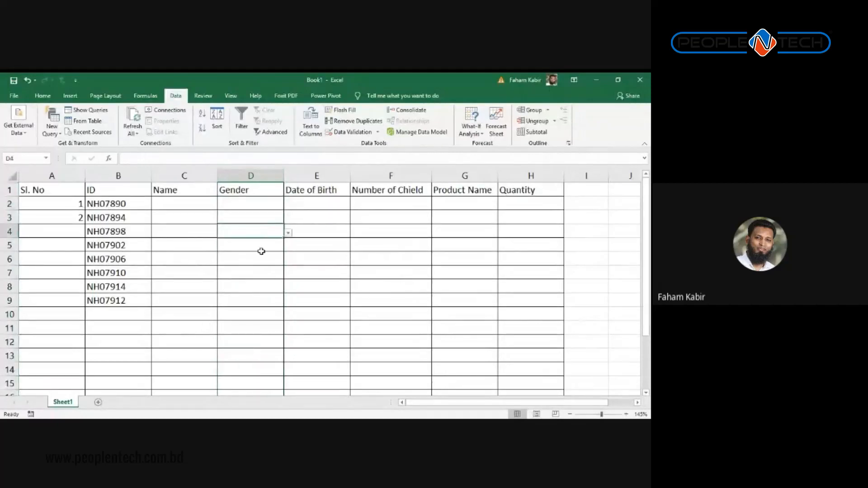
click(257, 270)
click(256, 312)
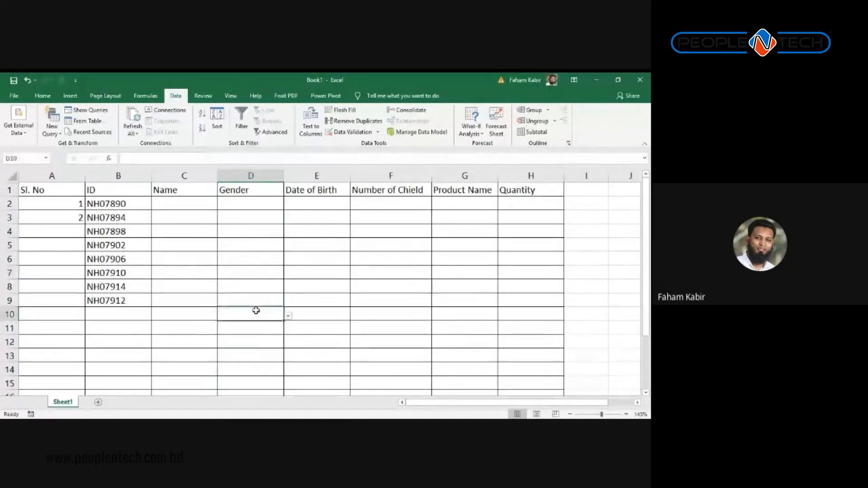
click(88, 262)
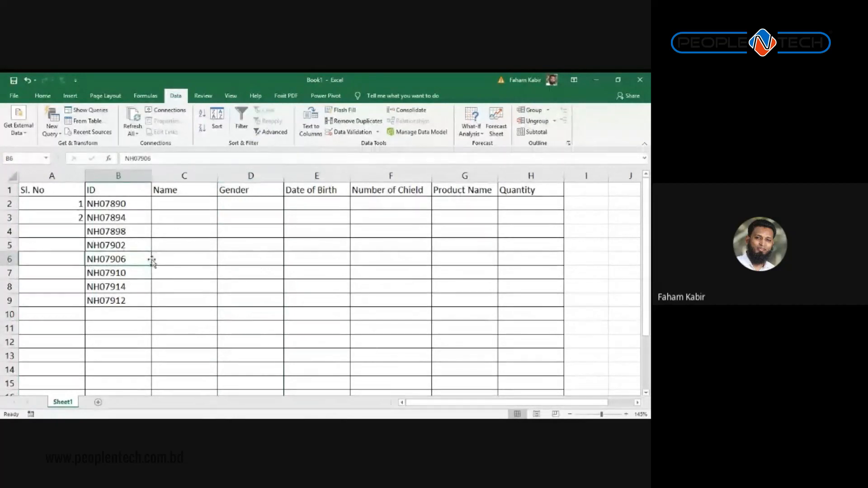
click(249, 205)
click(249, 226)
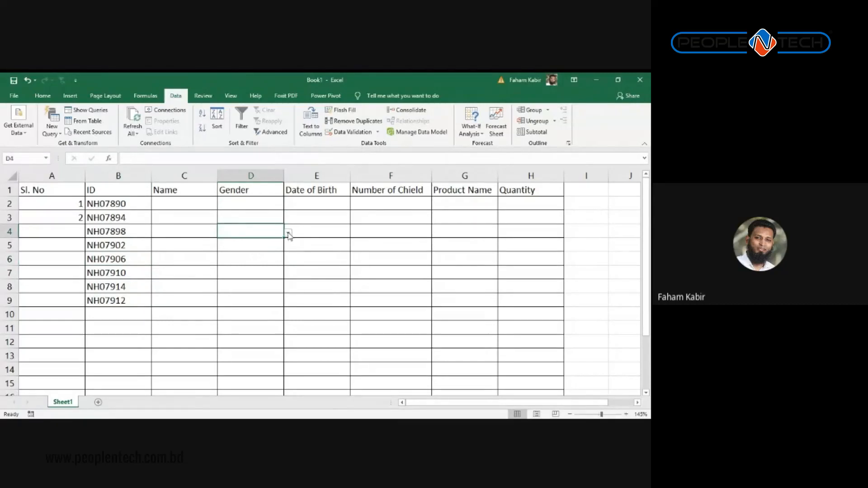
Step: Pick Male, Female and Male from the dropdowns in D2, D3 and D4
click(248, 205)
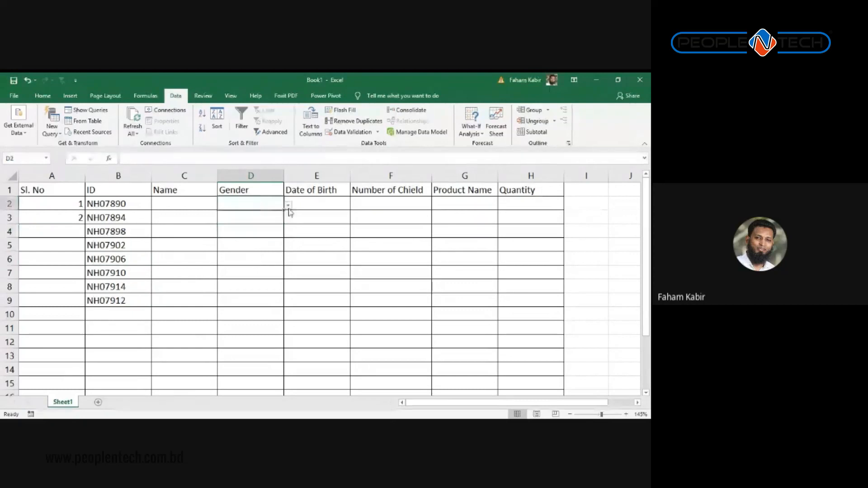
click(288, 206)
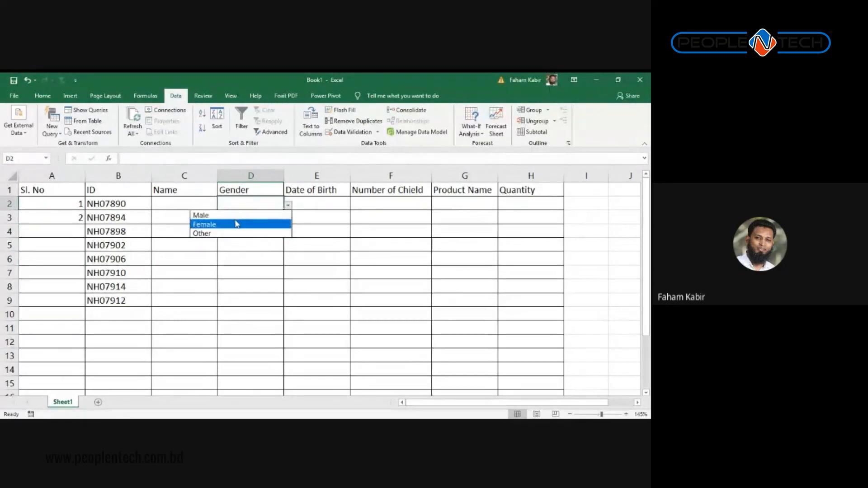
click(209, 217)
click(267, 216)
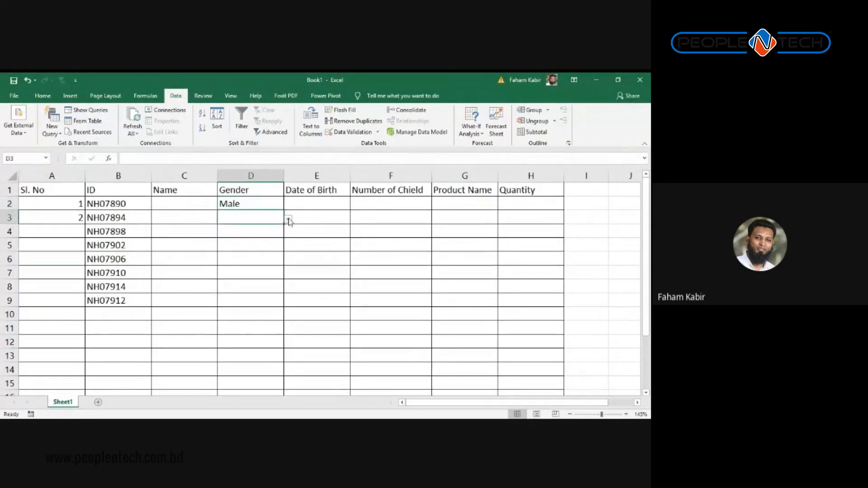
click(288, 219)
click(266, 238)
click(269, 233)
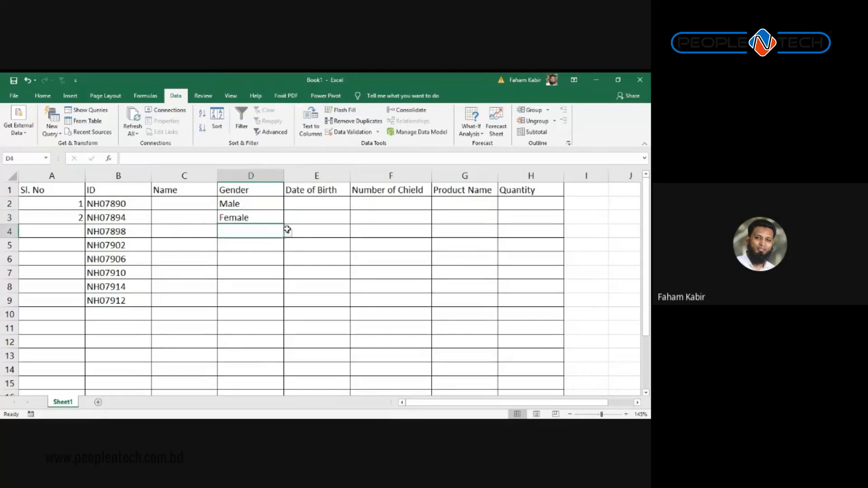
click(288, 233)
click(258, 243)
Step: Type Male in D7, confirm 'Malee' is rejected in D8, then clear it
click(246, 273)
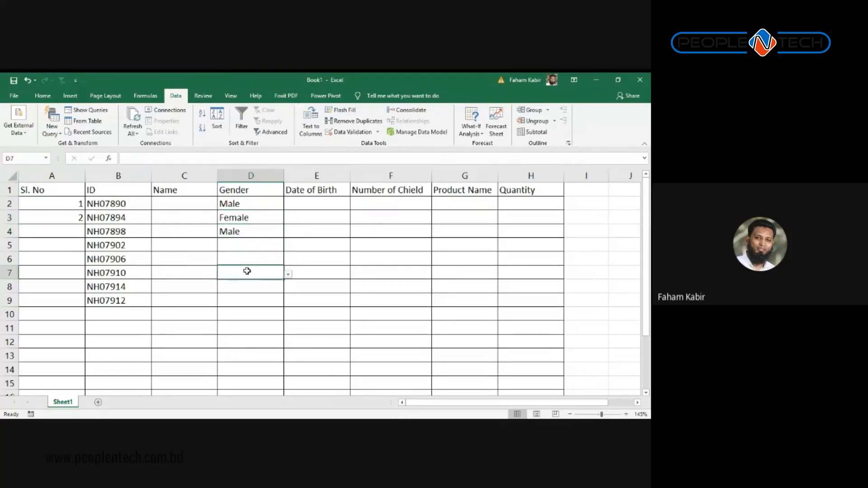
text(Male)
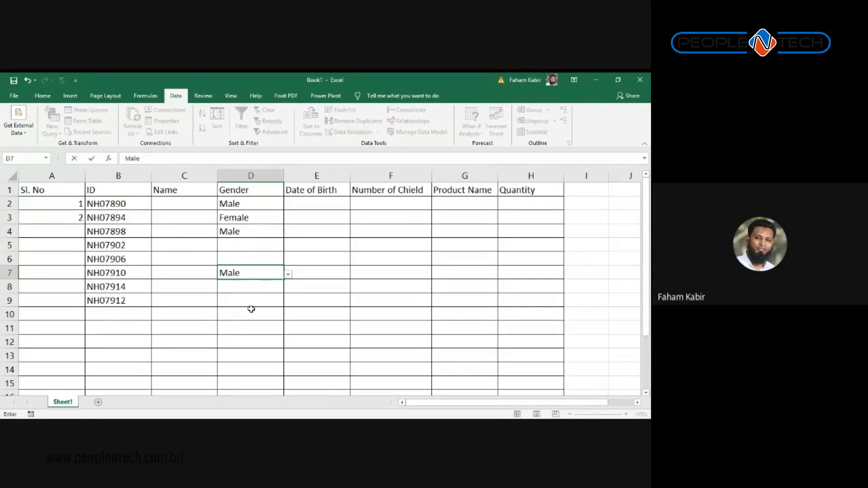
key(Return)
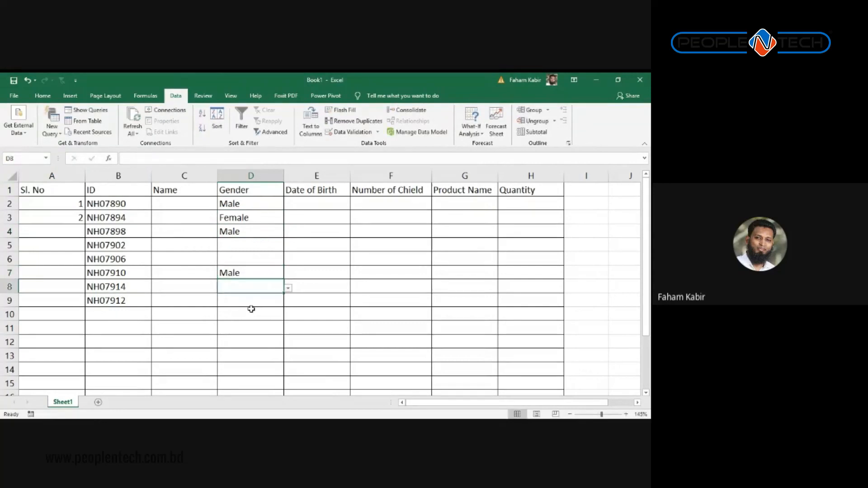
text(Malee)
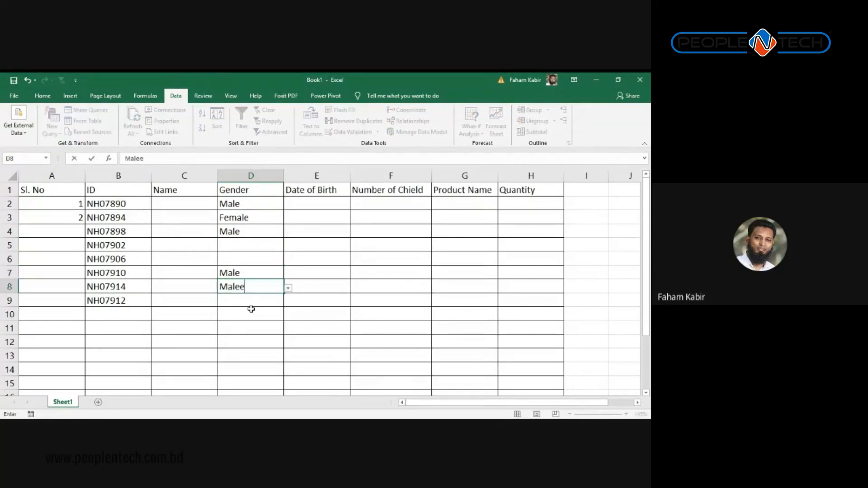
key(Return)
key(Return)
key(Return)
key(Return)
key(BackSpace)
key(Tab)
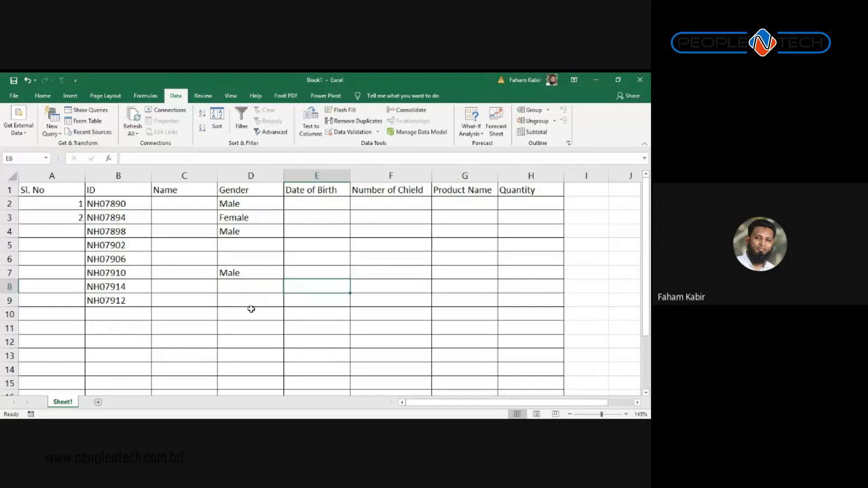
key(Up)
key(Up)
key(Up)
key(Up)
key(Up)
key(Up)
key(Up)
key(Down)
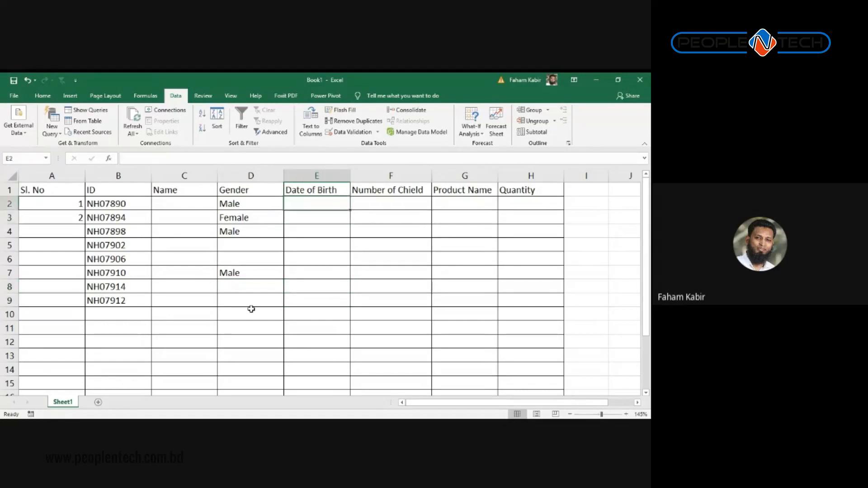
key(Down)
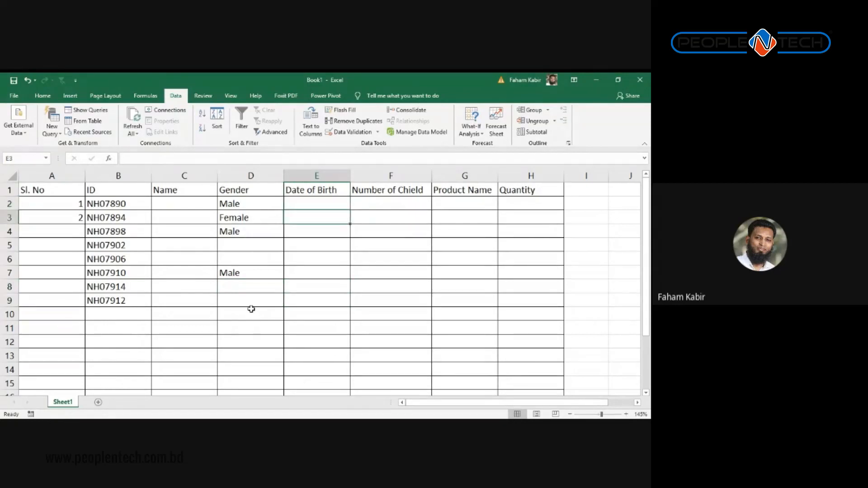
key(alt+Tab)
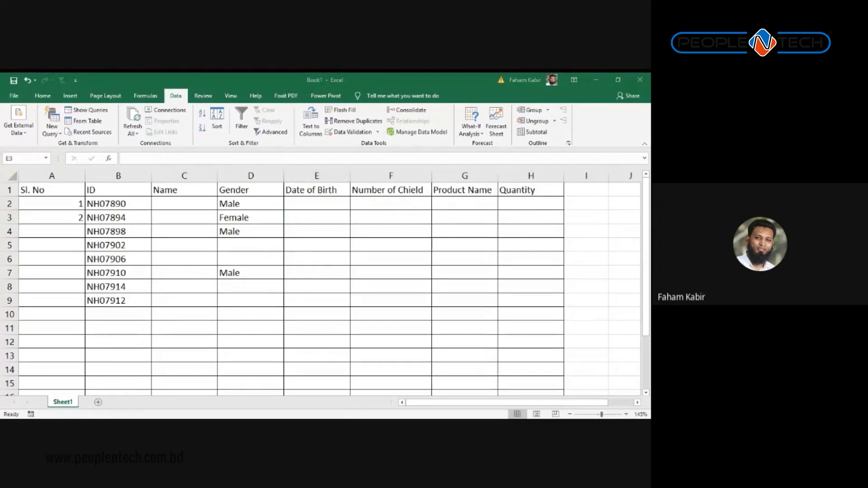
key(alt+Tab)
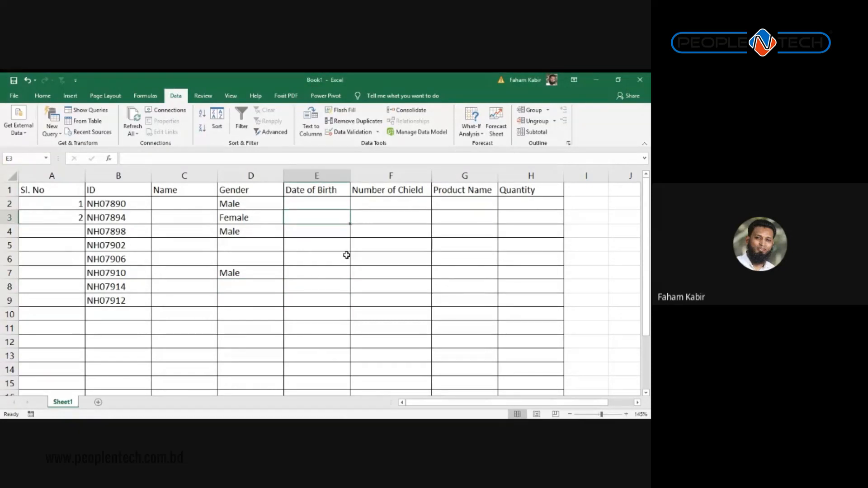
click(312, 203)
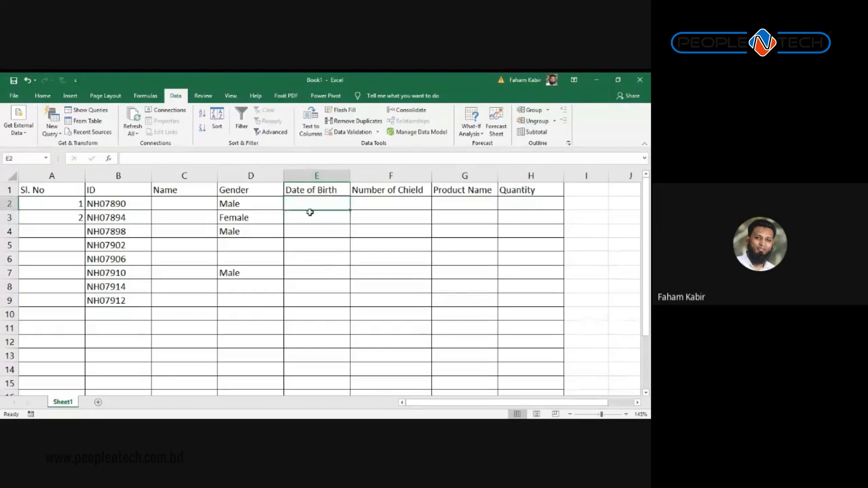
click(310, 190)
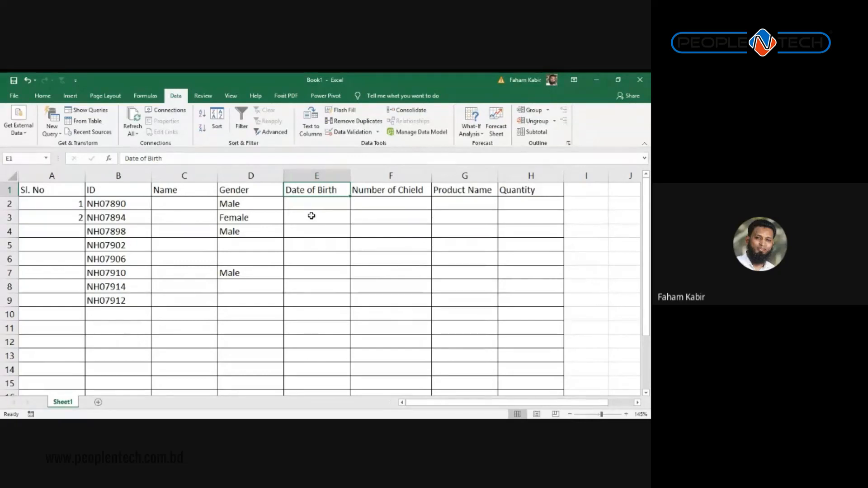
Step: Set column E's validation to allow only Date values, leaving the limits blank
click(304, 177)
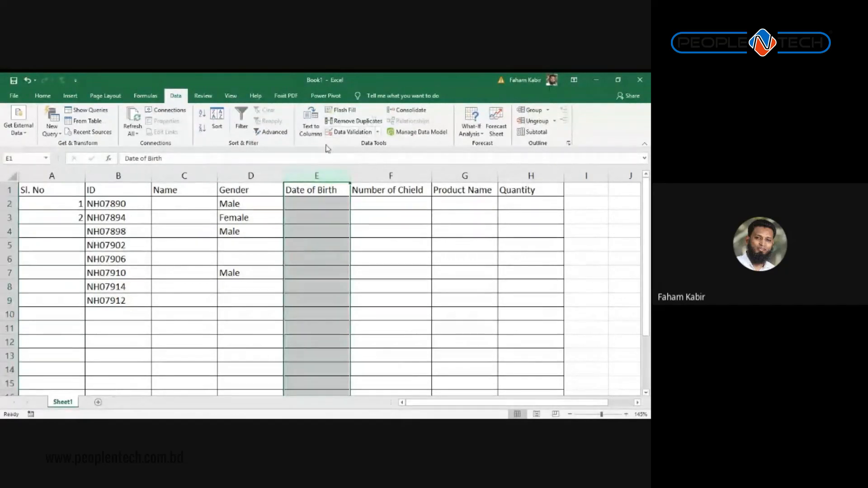
drag(312, 217, 312, 231)
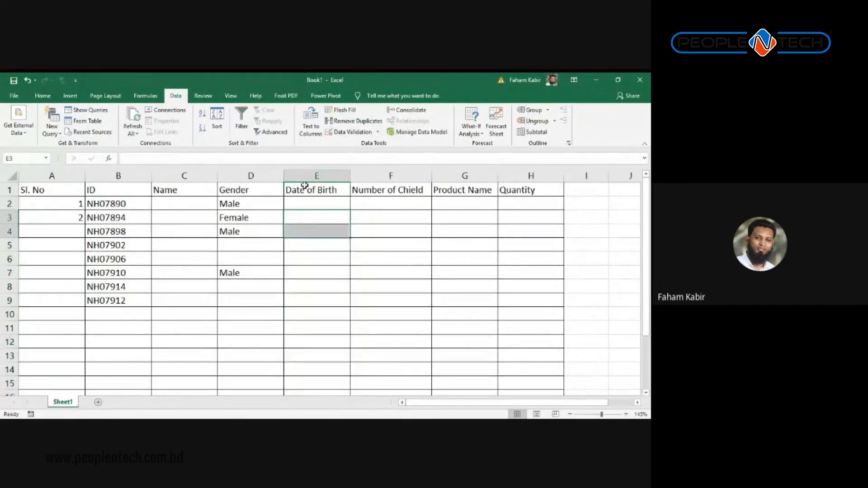
click(304, 178)
click(351, 132)
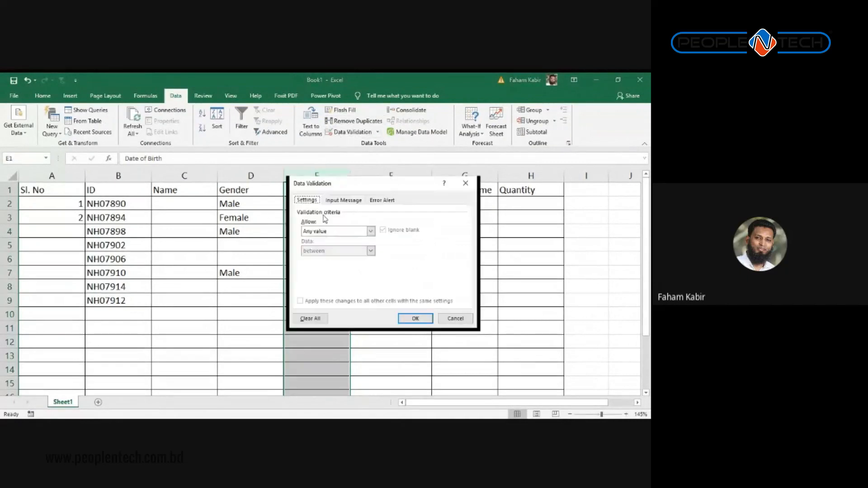
click(315, 233)
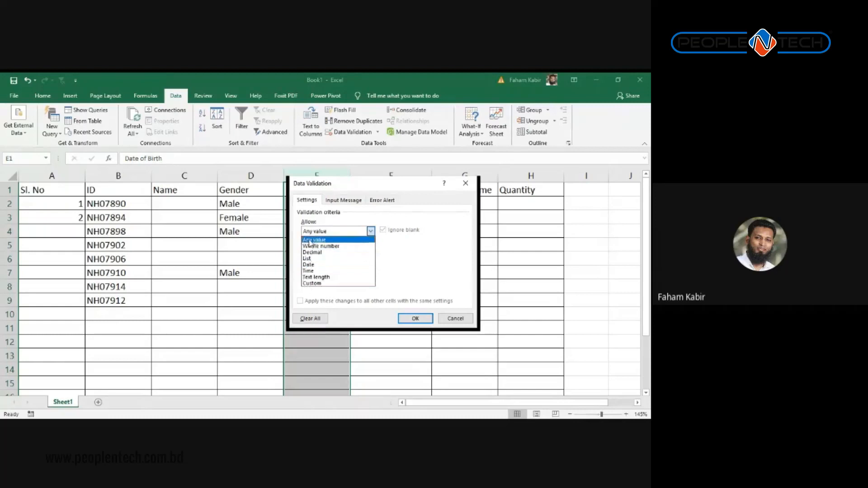
click(313, 266)
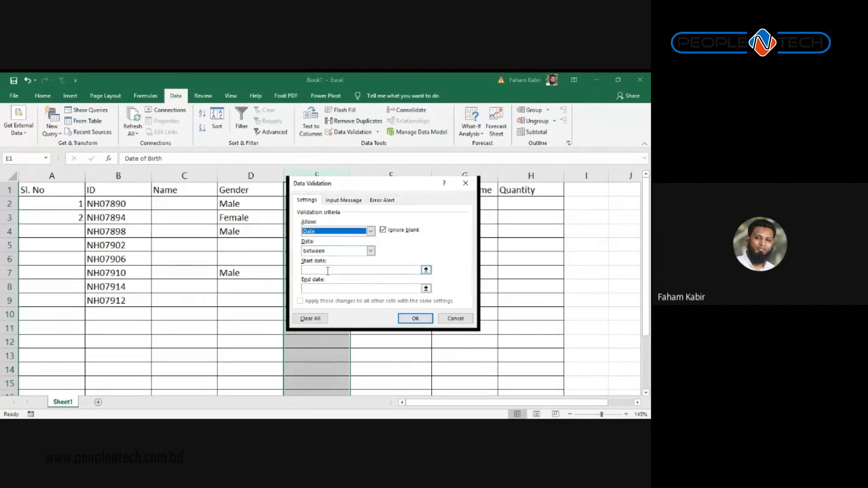
click(328, 271)
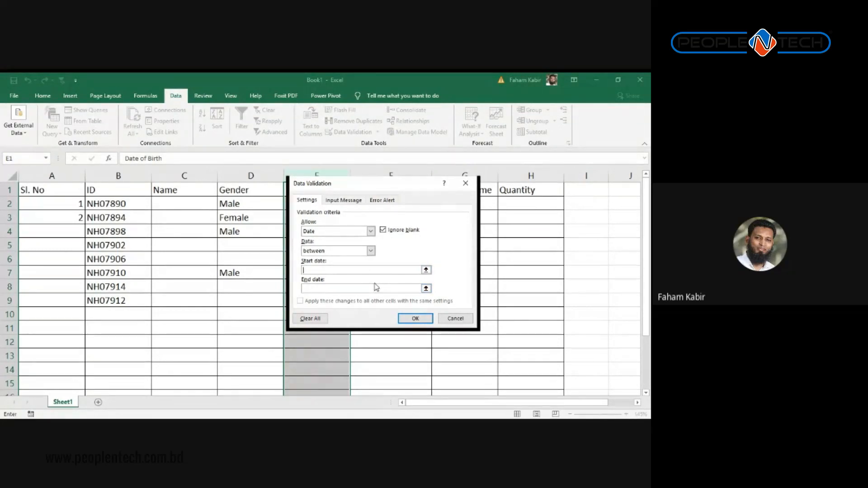
click(368, 248)
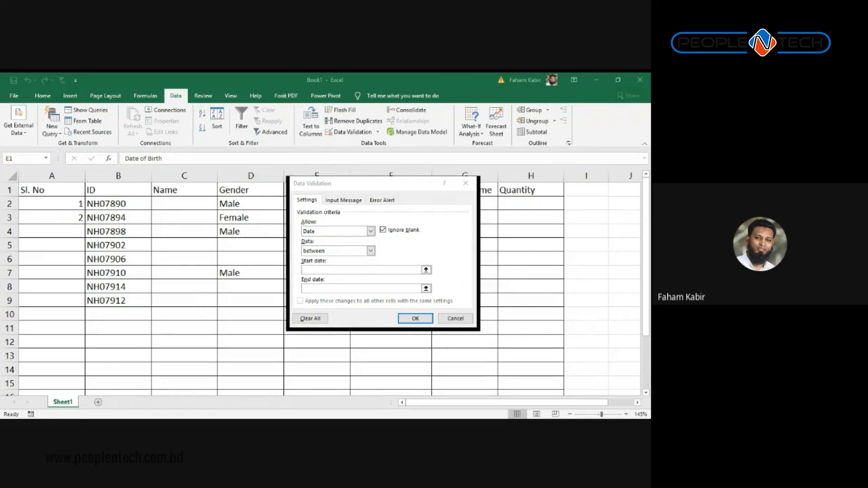
Step: Set the date validation limits to start 1/1/1900 and end 1/1/2070
click(295, 245)
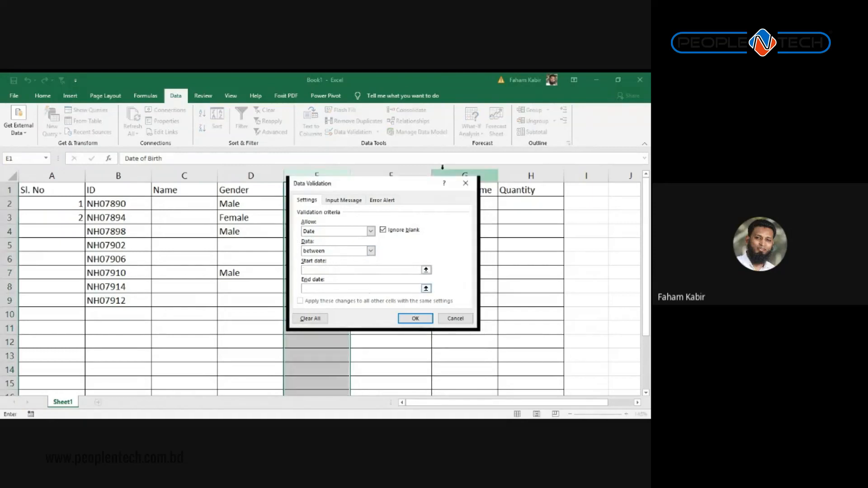
drag(404, 188, 476, 177)
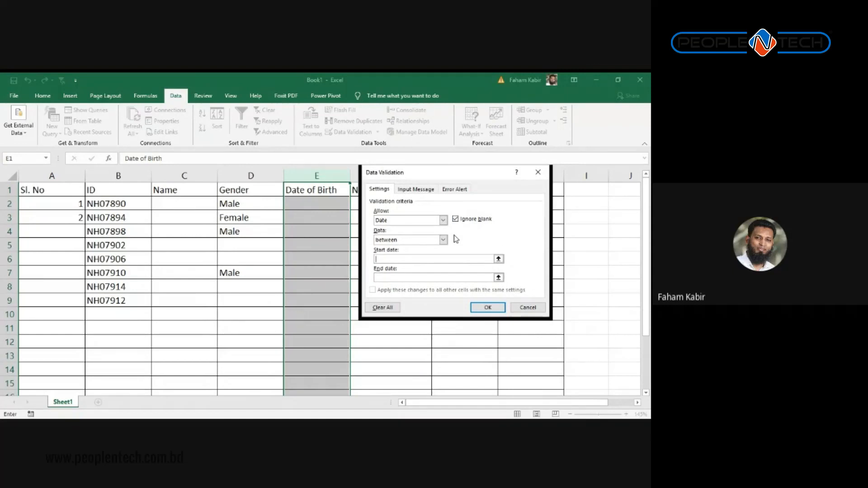
text(1/1/1900)
key(Tab)
text(1/1/2070)
Step: Apply the date rule, then enter 23-Feb-1908 in E2 and 21-Aug-2020 in E3
click(487, 308)
click(330, 203)
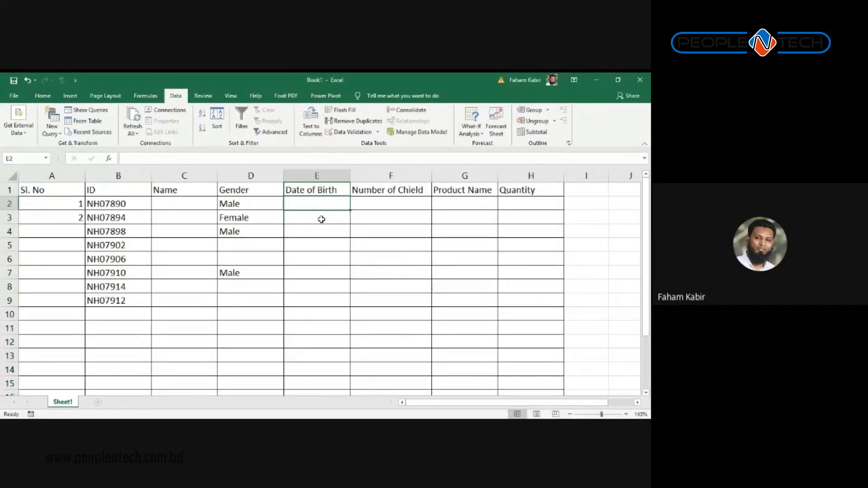
text(23)
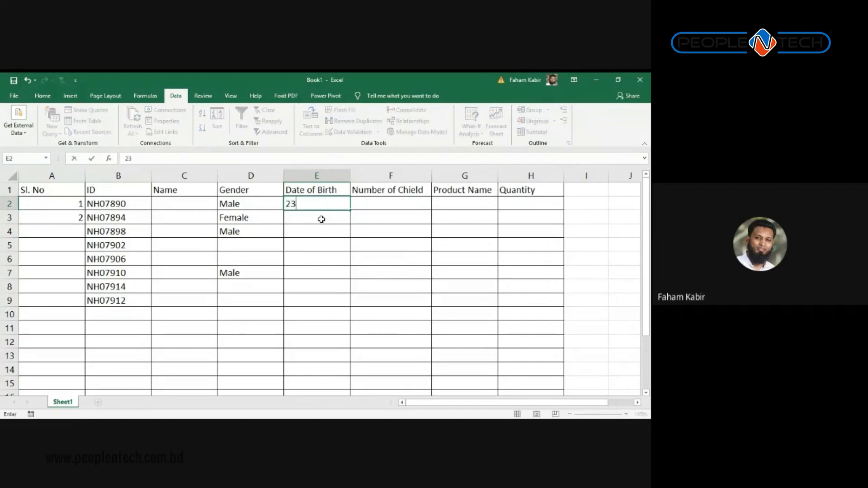
text(-Feb-1908)
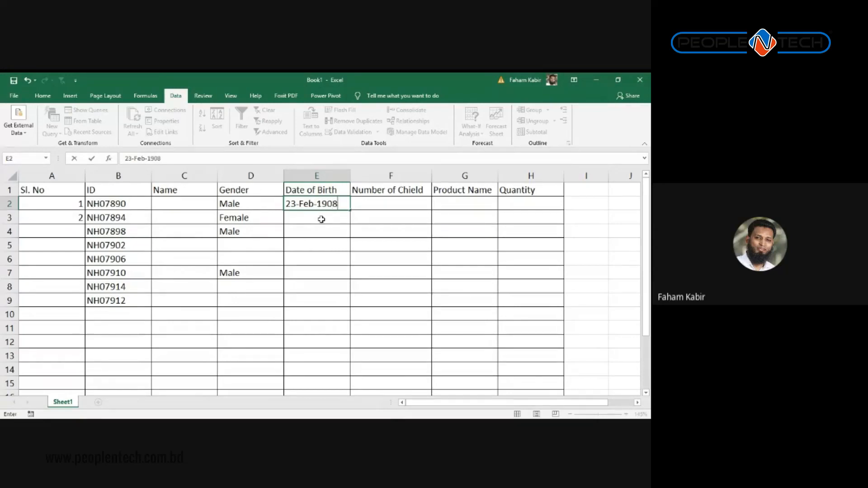
key(Return)
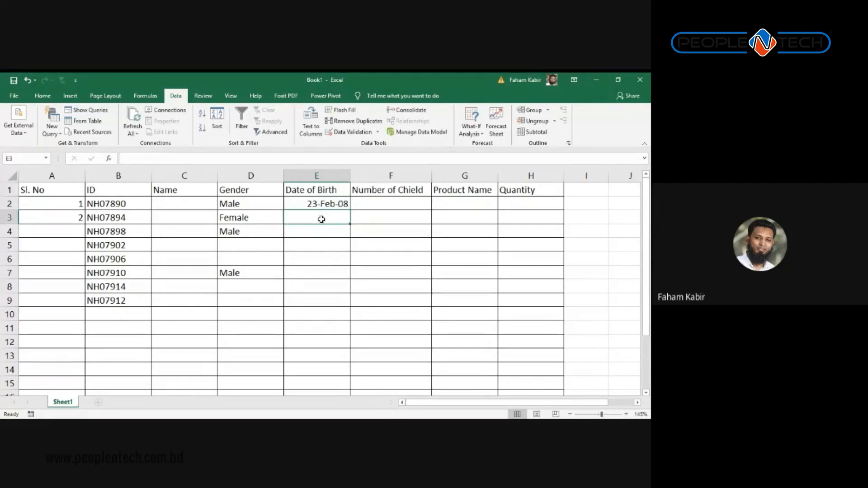
text(21-Aug)
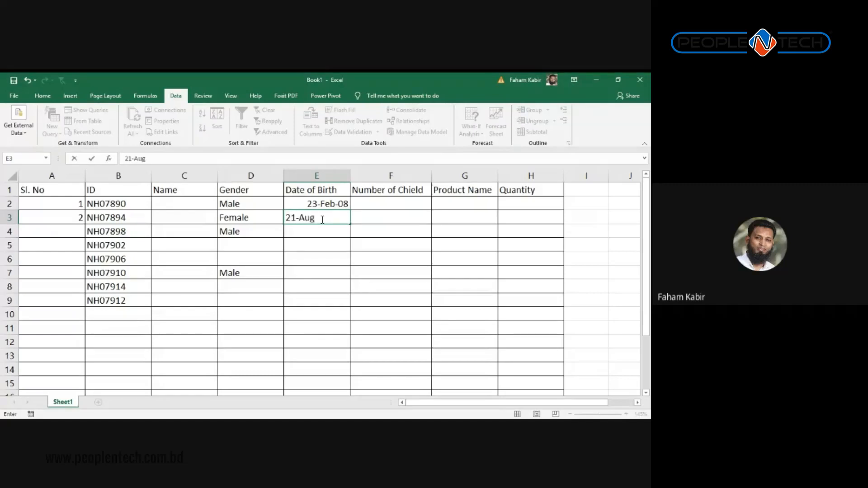
text(-)
text(2020)
key(Return)
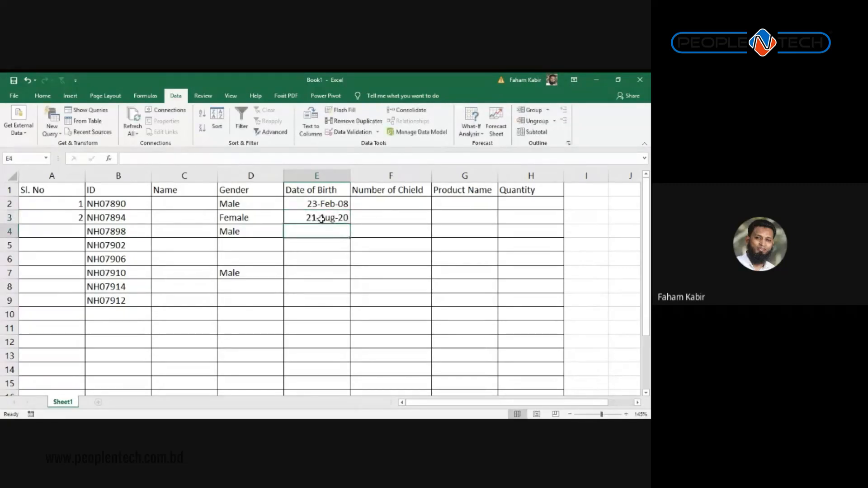
Step: Confirm 21.3.2016 is rejected in E5, then cancel the error to discard it
key(Down)
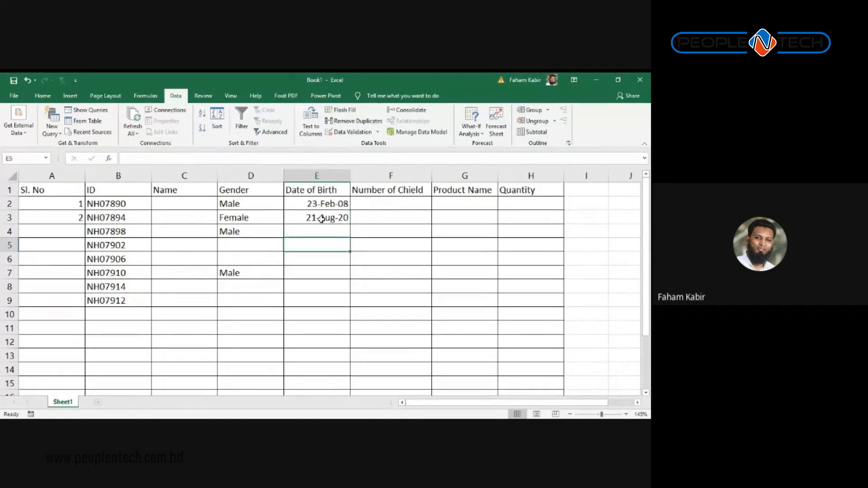
text(21)
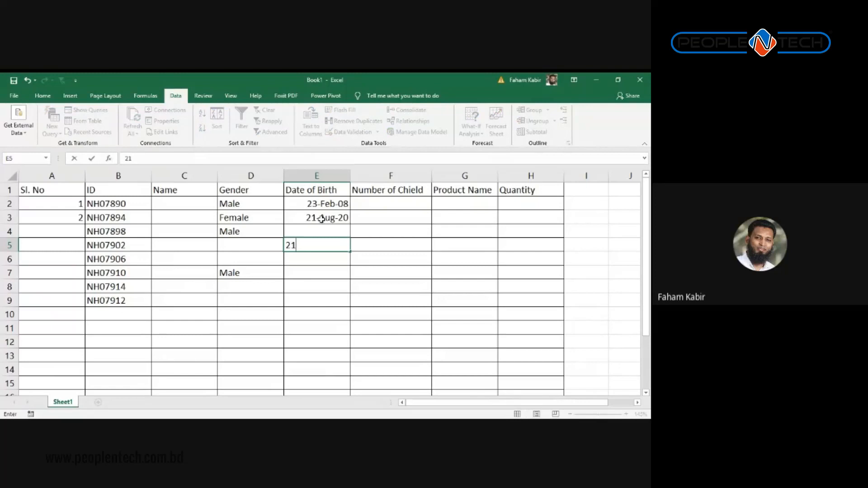
text(.3.1)
key(BackSpace)
text(201)
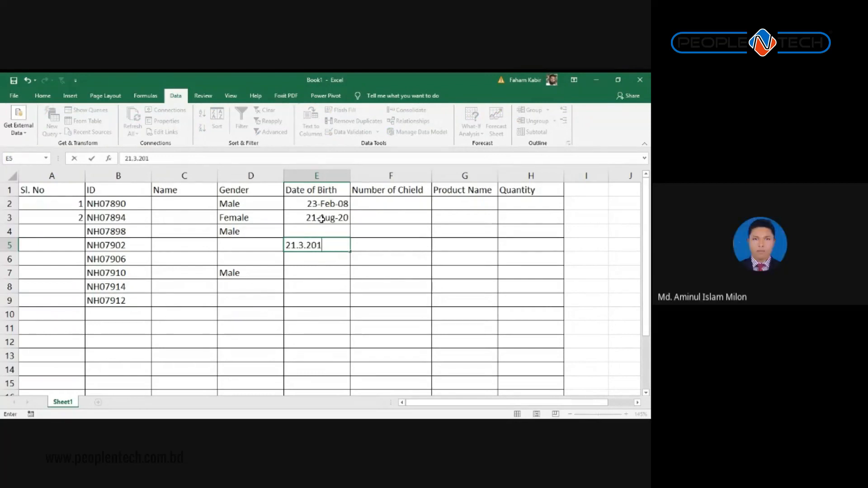
text(6)
key(Return)
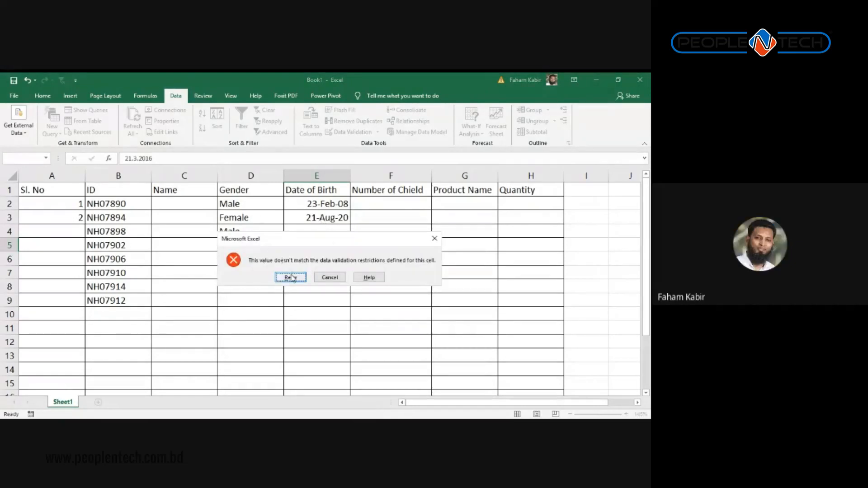
drag(306, 236, 336, 270)
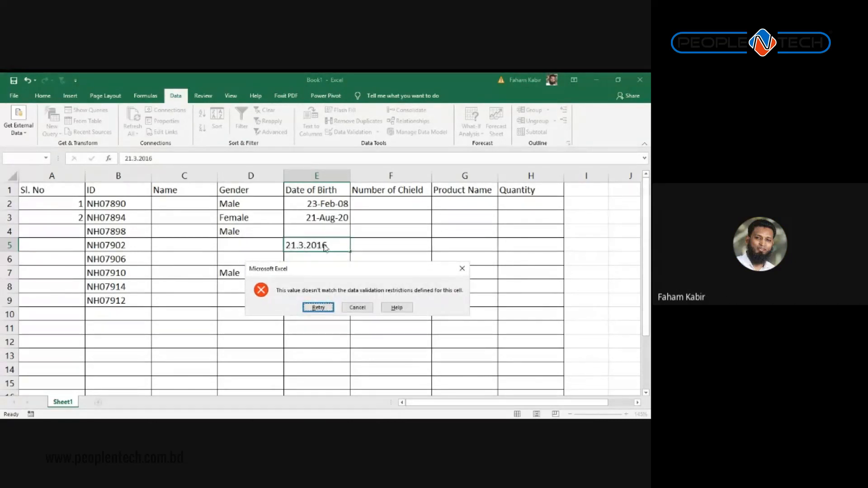
click(322, 308)
key(Return)
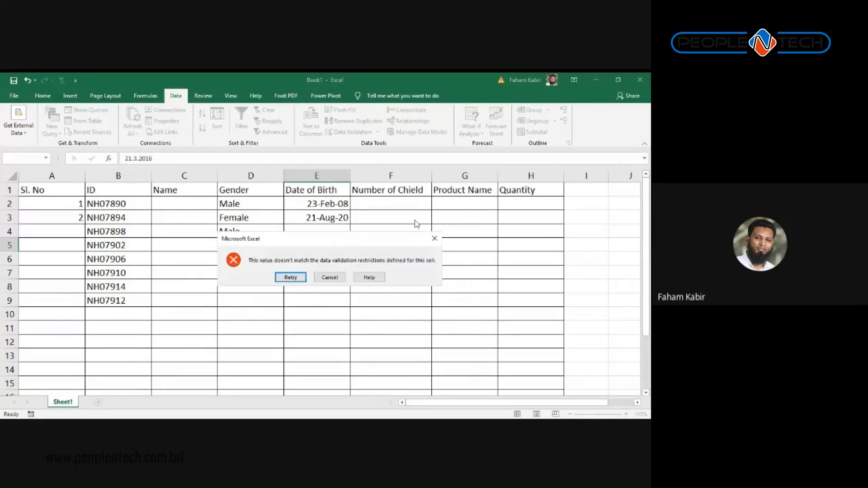
click(433, 238)
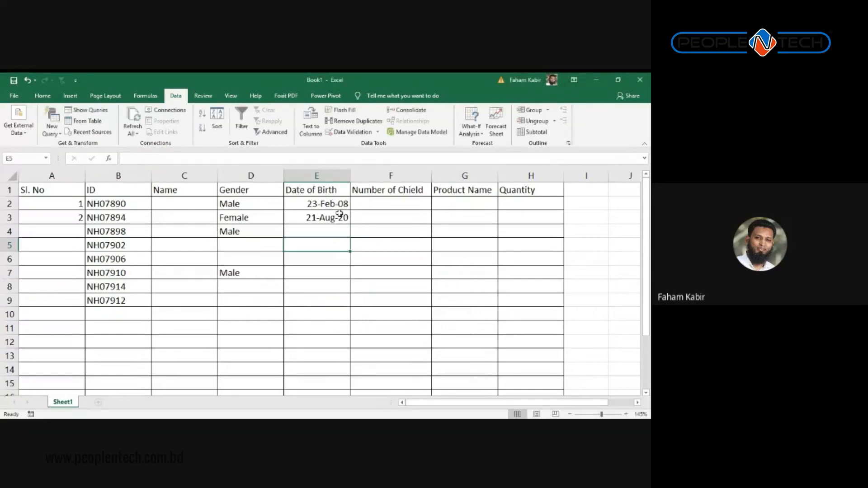
Step: Bring up the Format Cells number settings for the whole Date of Birth column
click(319, 175)
right_click(309, 275)
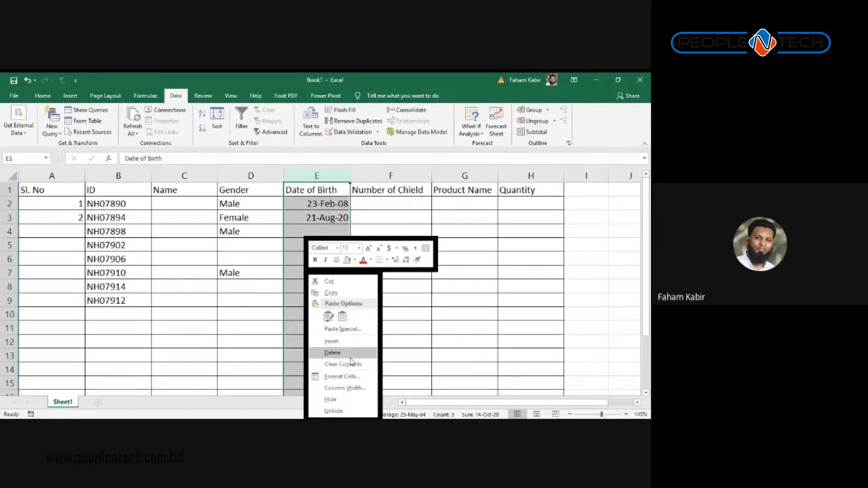
click(339, 377)
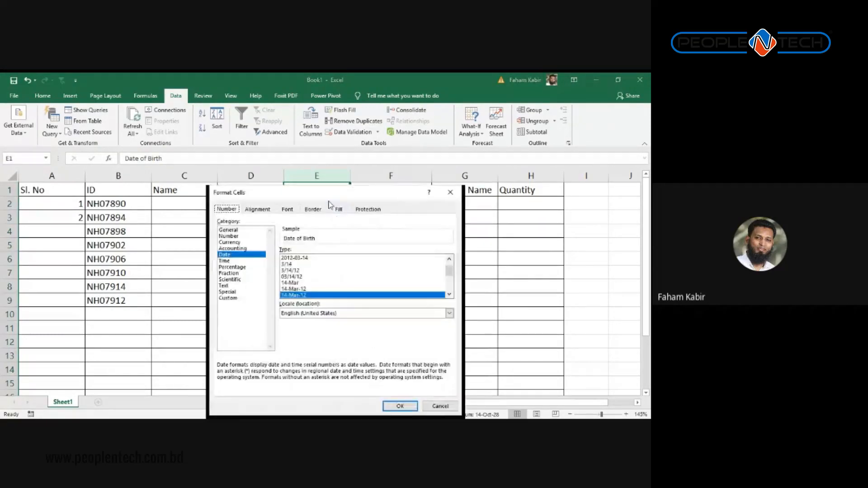
drag(325, 180, 313, 133)
scroll(362, 226, down, 2)
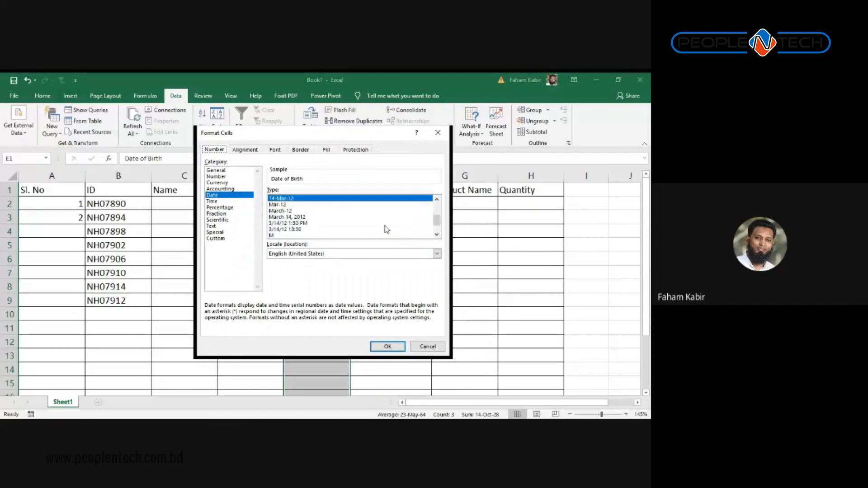
scroll(342, 228, down, 1)
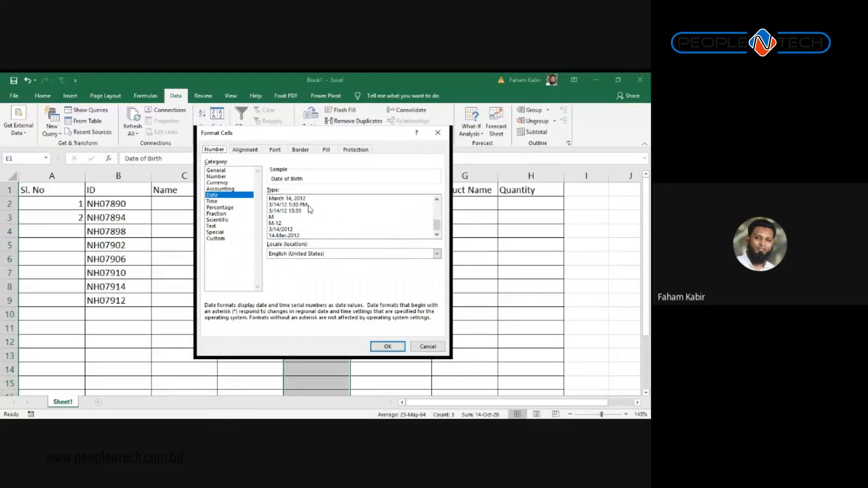
scroll(312, 218, up, 4)
scroll(310, 216, down, 4)
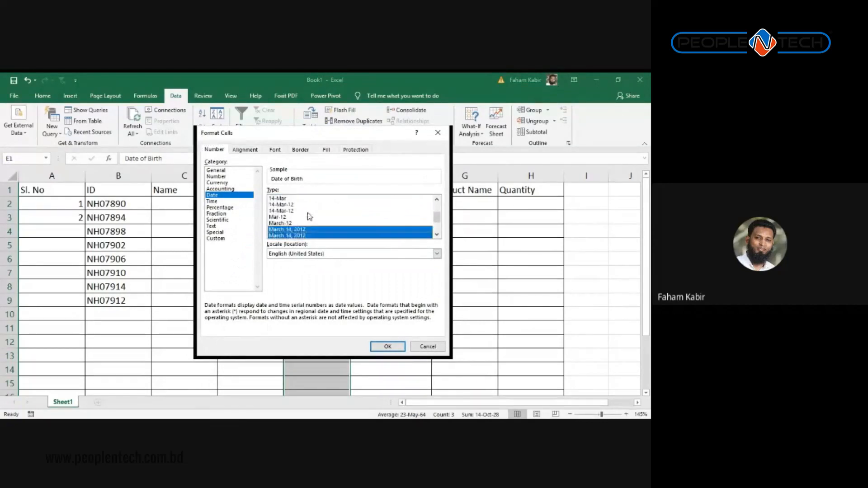
scroll(309, 217, up, 3)
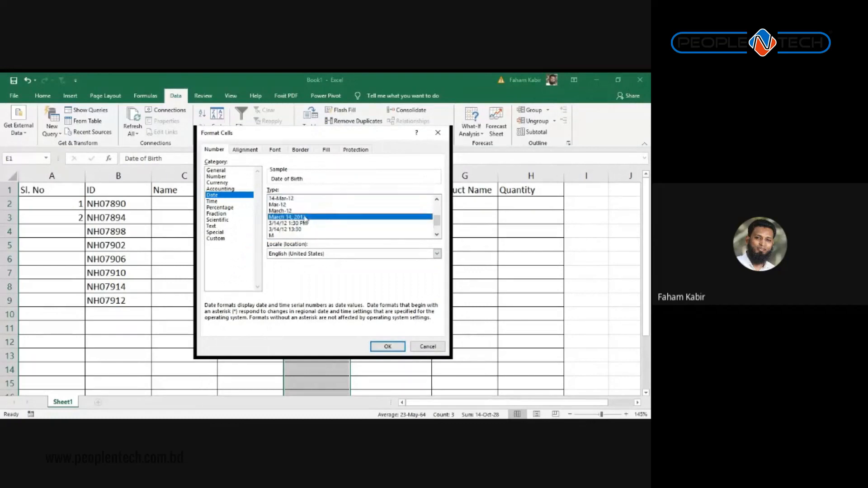
Step: Change the custom format from d-mmm-yy to d-mmm-yyyy for four-digit years
click(225, 238)
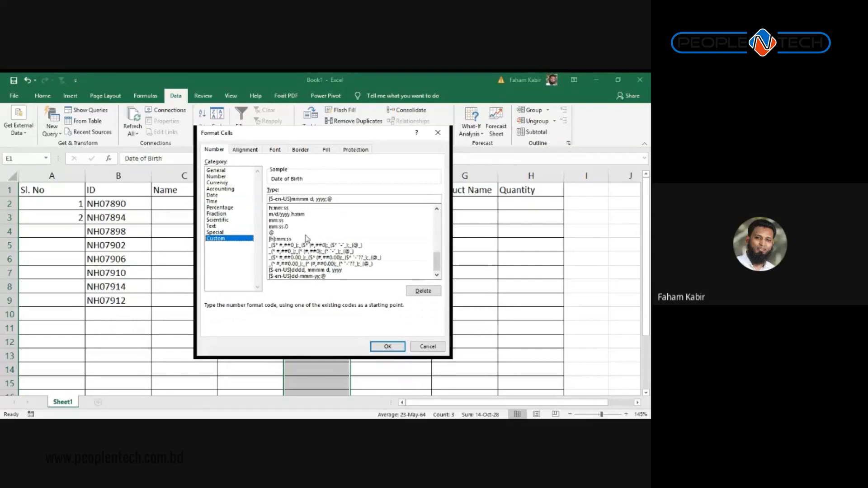
mouse_move(438, 262)
mouse_down()
mouse_move(445, 217)
mouse_move(438, 246)
mouse_up()
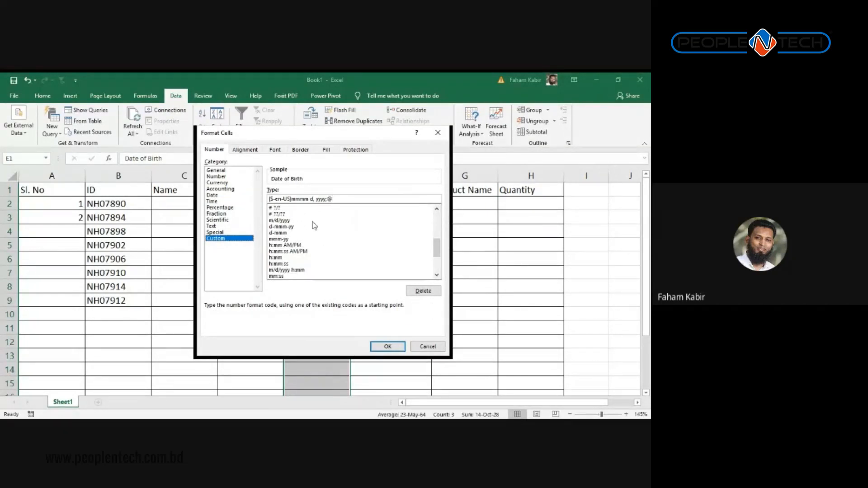
click(289, 227)
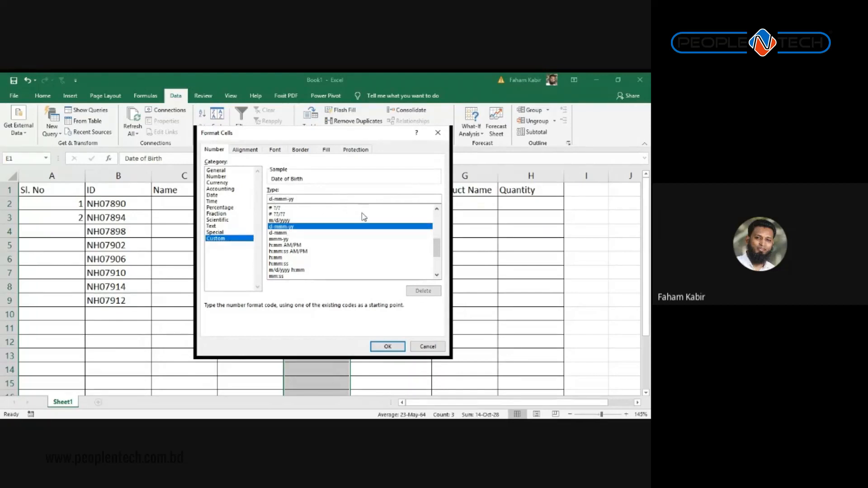
key(Right)
key(Right)
key(Right)
key(Right)
key(Right)
key(Left)
key(Right)
text(yy)
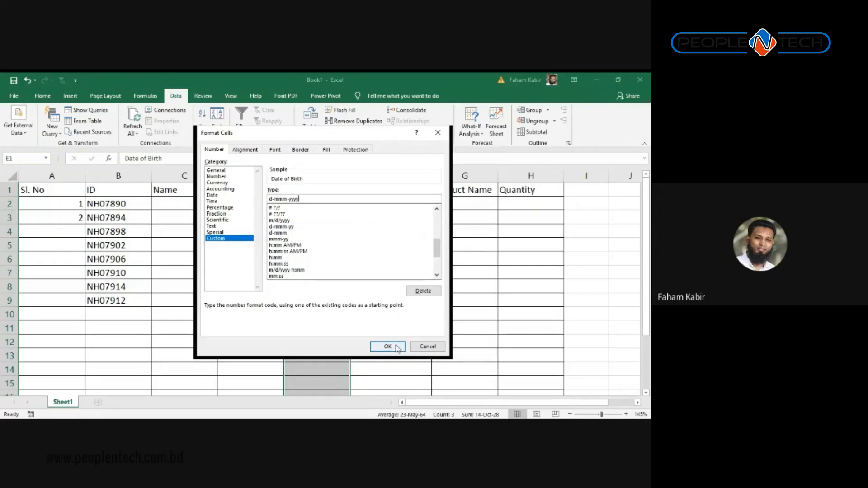
click(388, 347)
Step: Check the reformatted dates in E3 and E5, then reopen Format Cells and close it unchanged
click(346, 218)
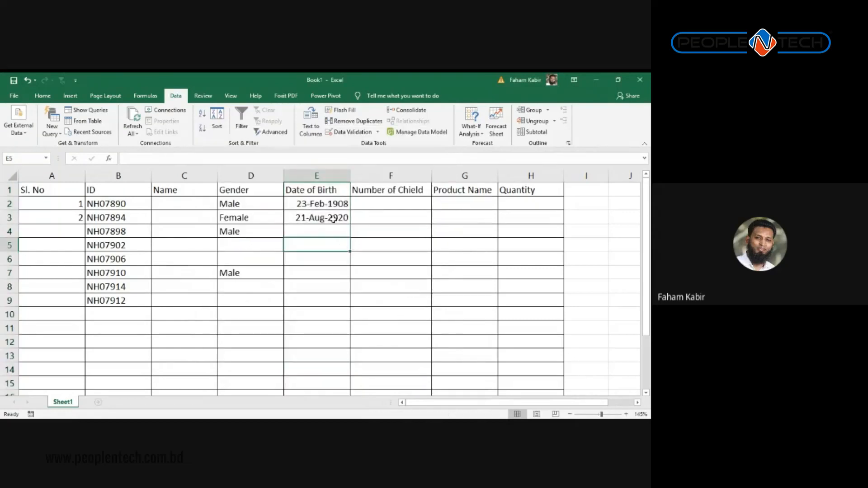
click(326, 238)
click(320, 178)
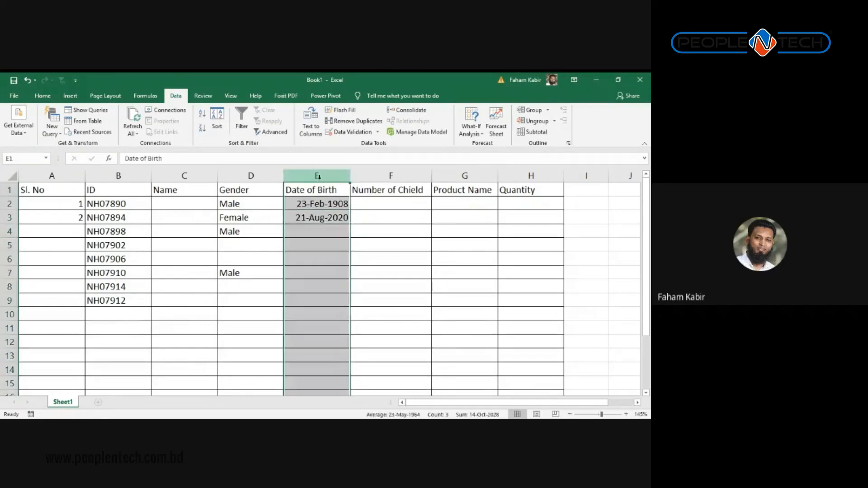
right_click(321, 180)
click(345, 281)
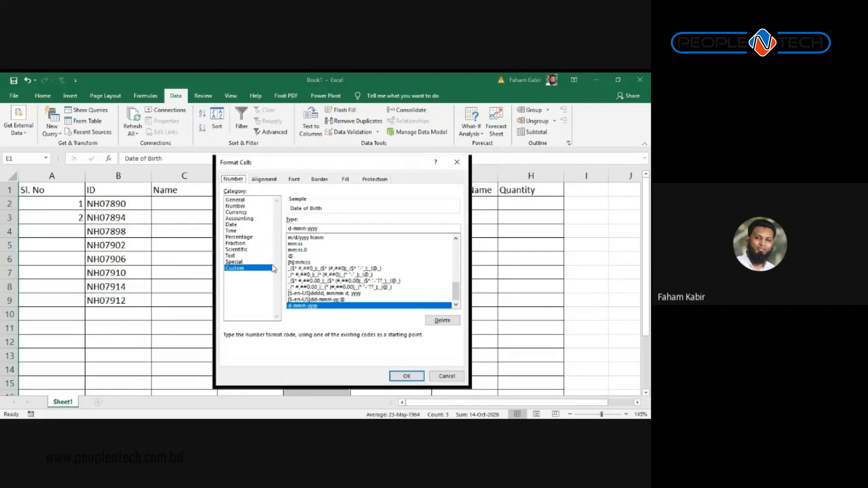
scroll(393, 276, up, 10)
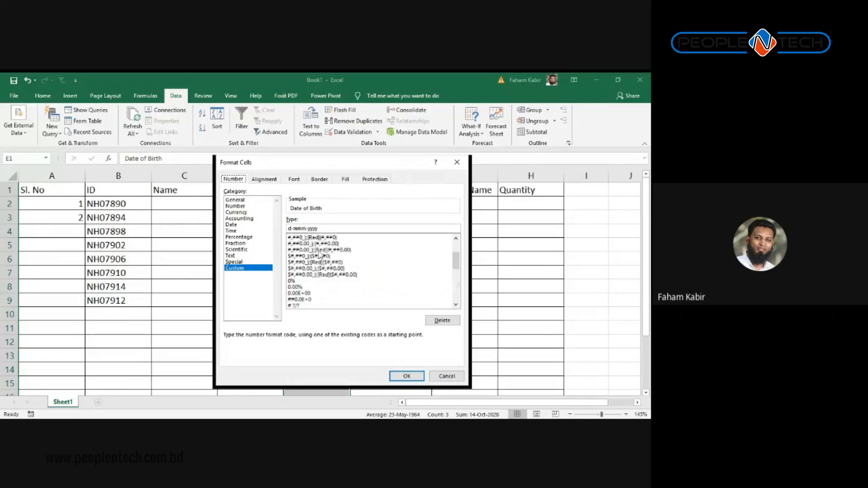
click(450, 378)
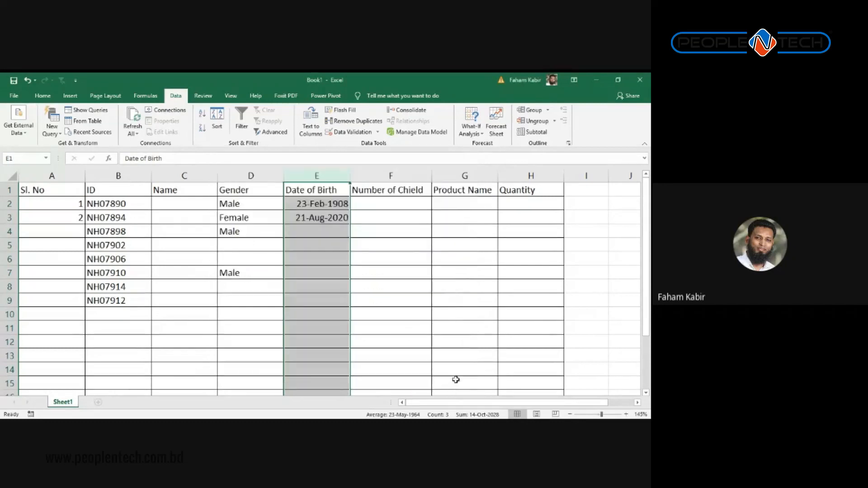
click(314, 217)
Step: Confirm the text 'dffh' is rejected in E4 and discard it
click(319, 235)
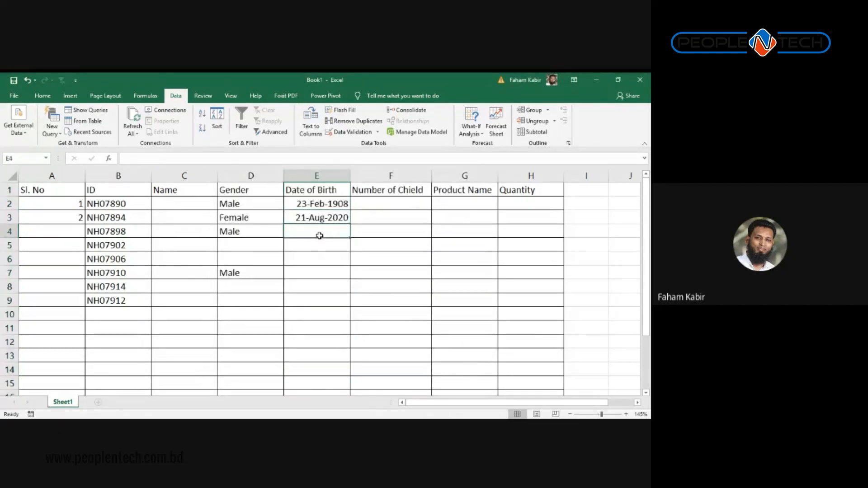
click(315, 175)
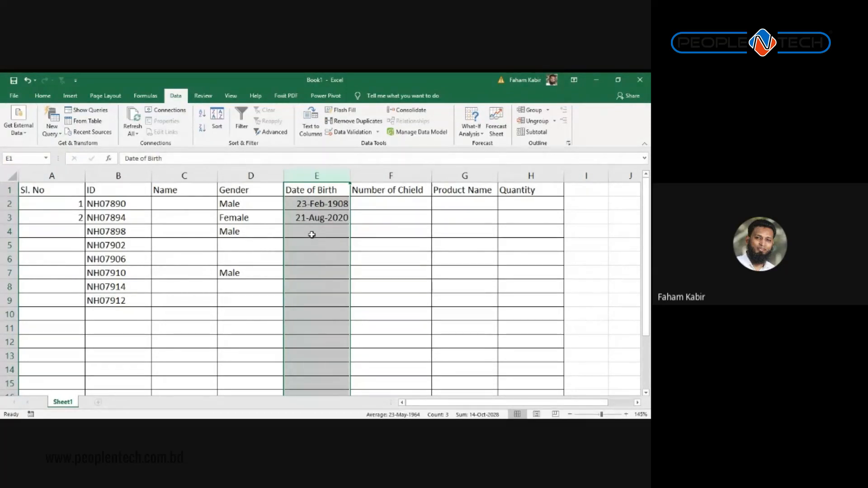
click(312, 234)
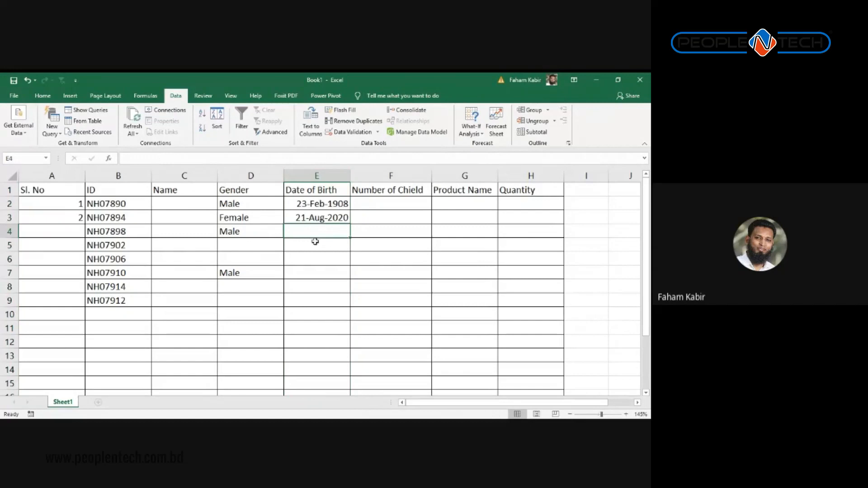
text(dffh)
key(Return)
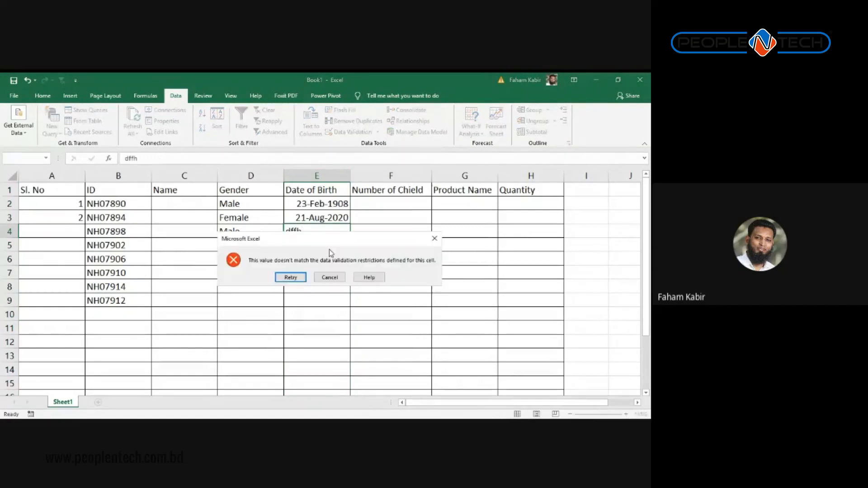
click(330, 277)
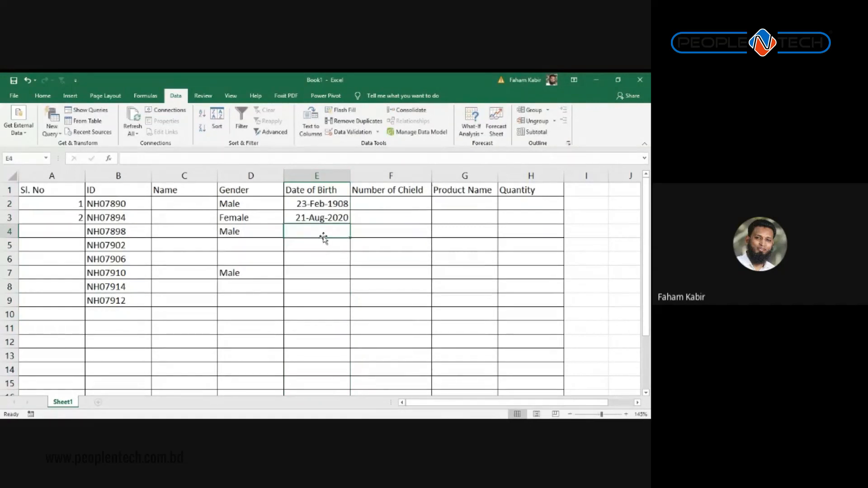
Step: Confirm the written-out date '1st Sep 2020' is also rejected in E4
text(1st S)
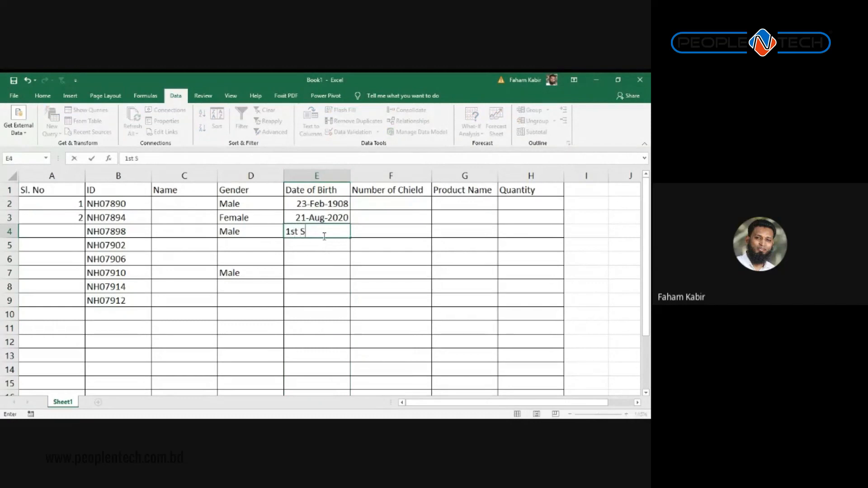
text(ep 2020)
key(Return)
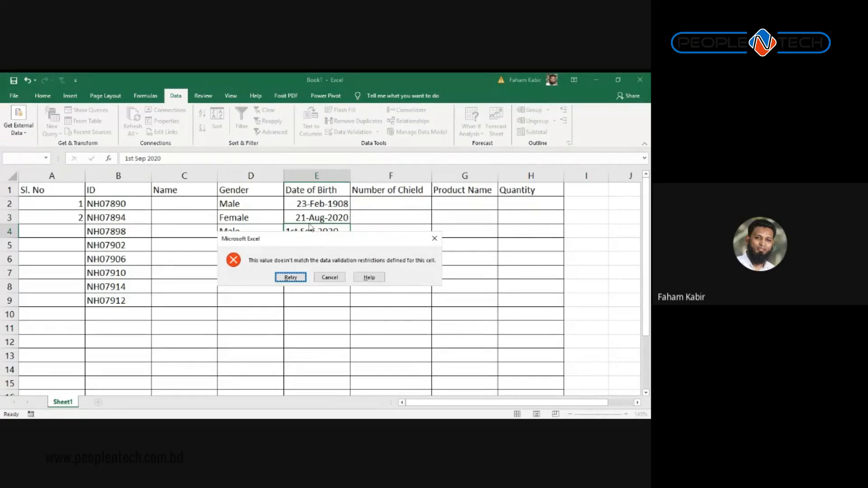
drag(316, 239, 326, 281)
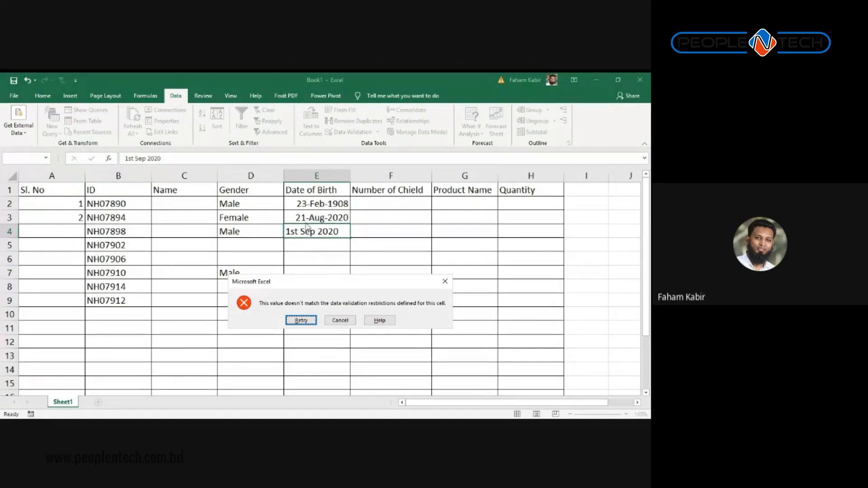
click(445, 281)
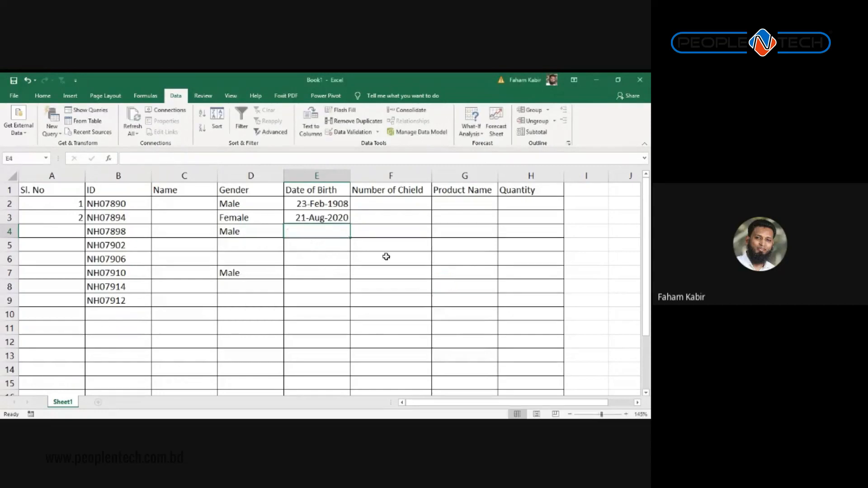
key(alt+Tab)
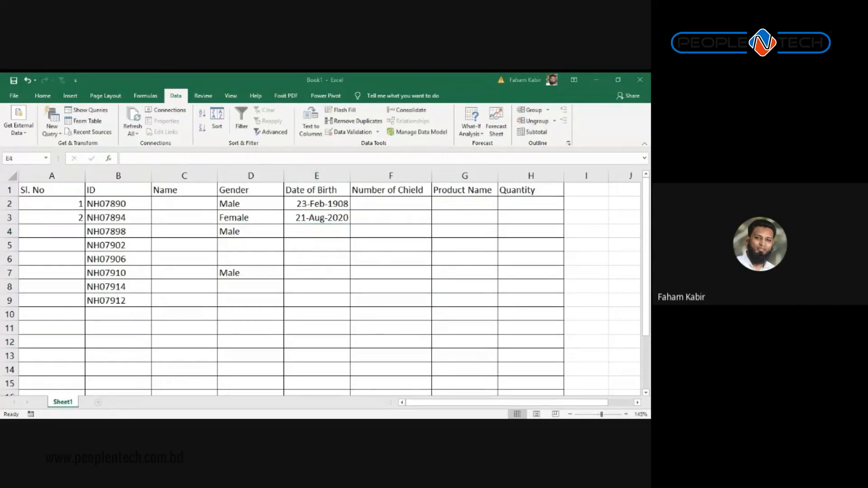
key(alt+Tab)
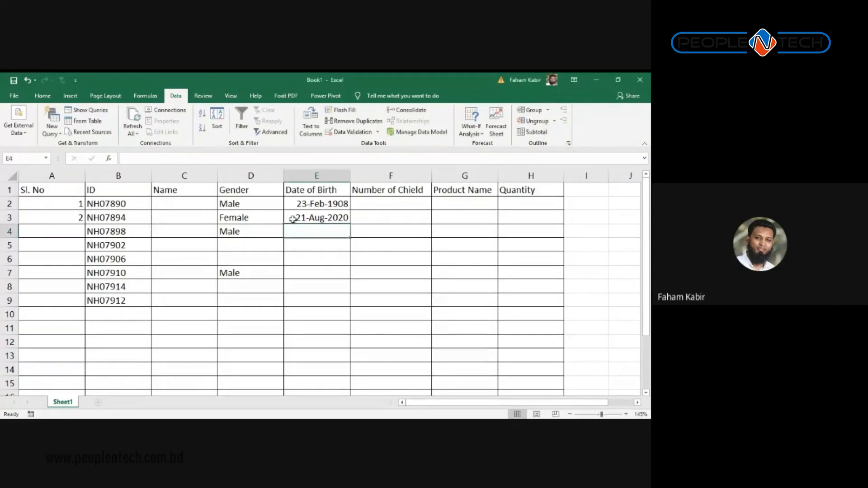
Step: Review the headings and birth dates in columns E and F, then add a new blank Sheet2
click(370, 204)
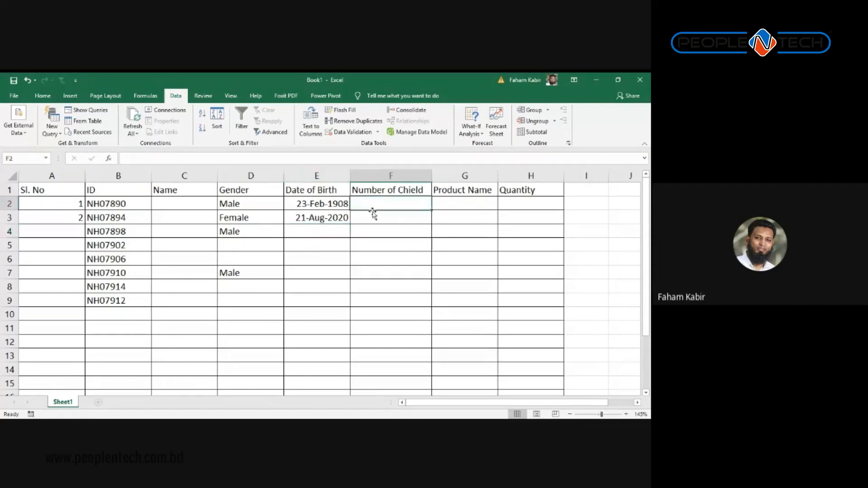
click(371, 192)
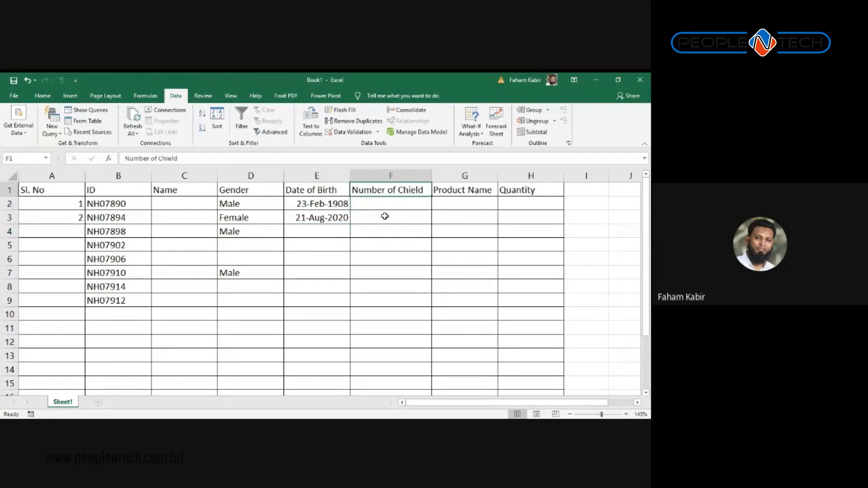
click(333, 186)
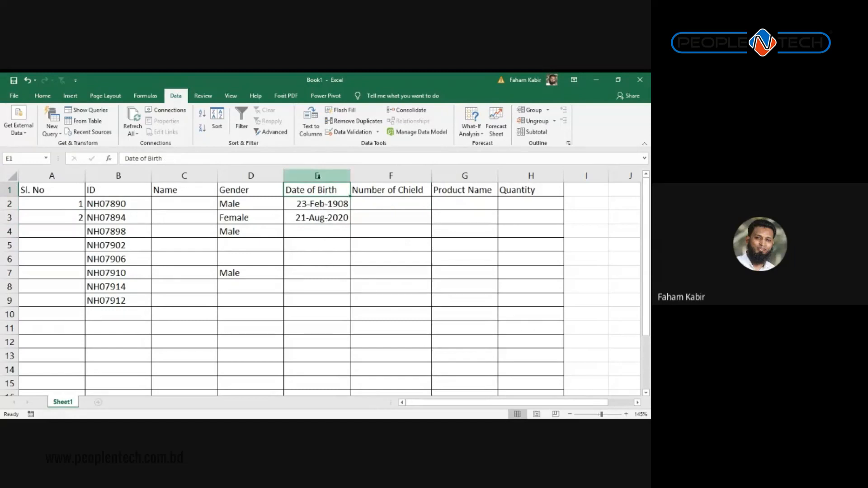
click(321, 205)
drag(322, 205, 323, 256)
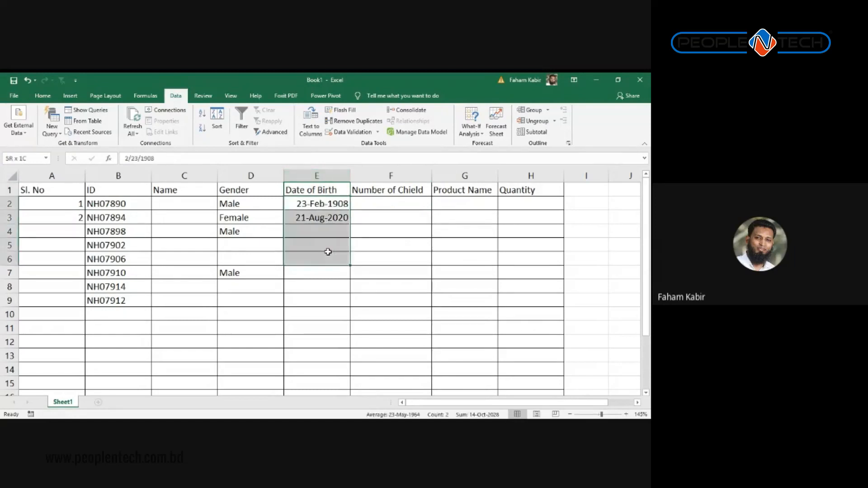
click(325, 173)
click(319, 249)
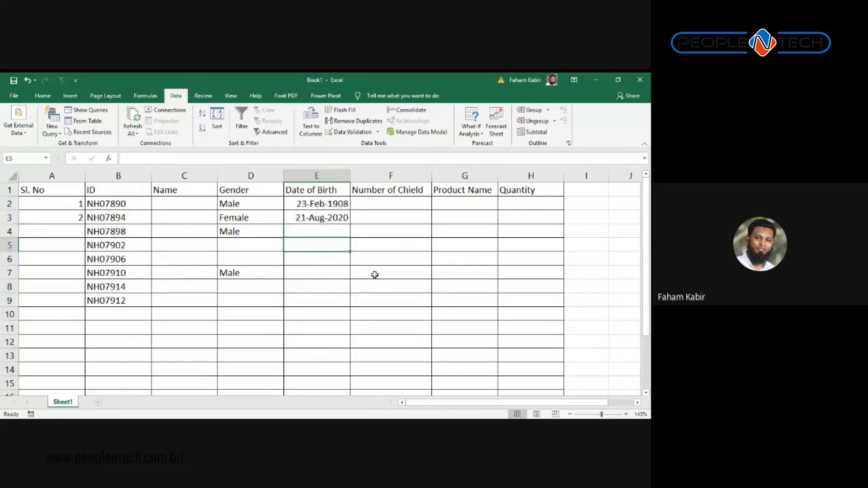
click(385, 244)
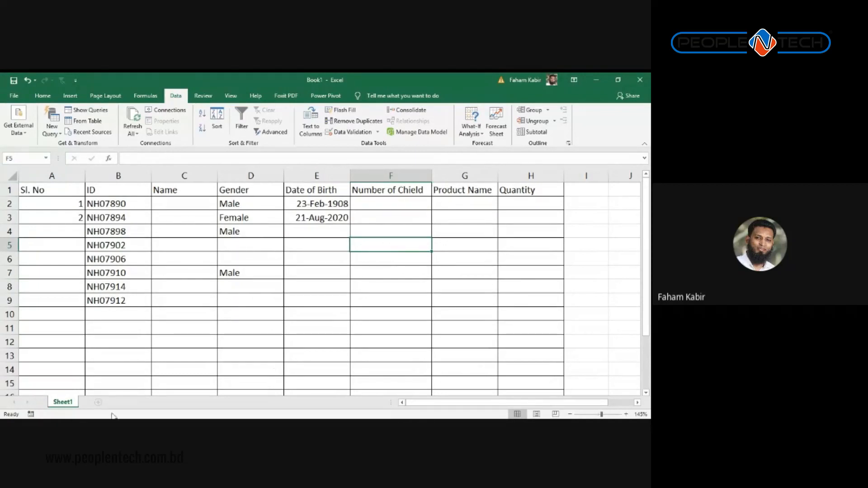
click(98, 403)
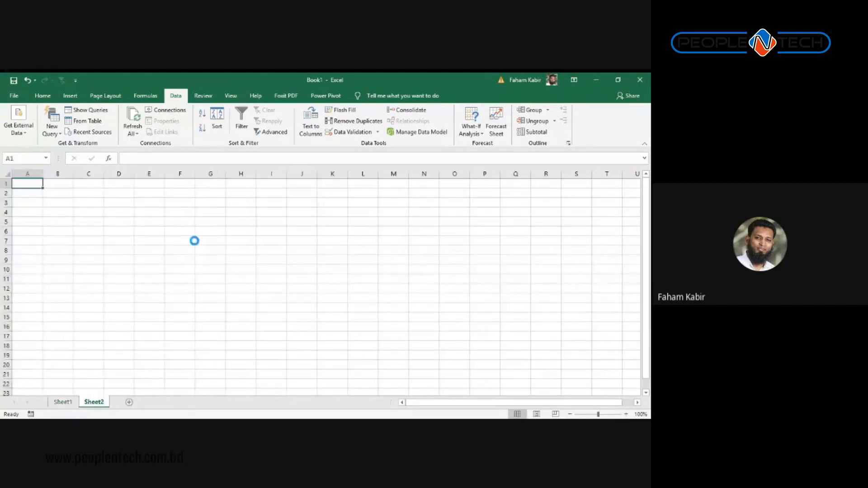
scroll(195, 241, up, 6)
scroll(194, 241, up, 3)
click(150, 235)
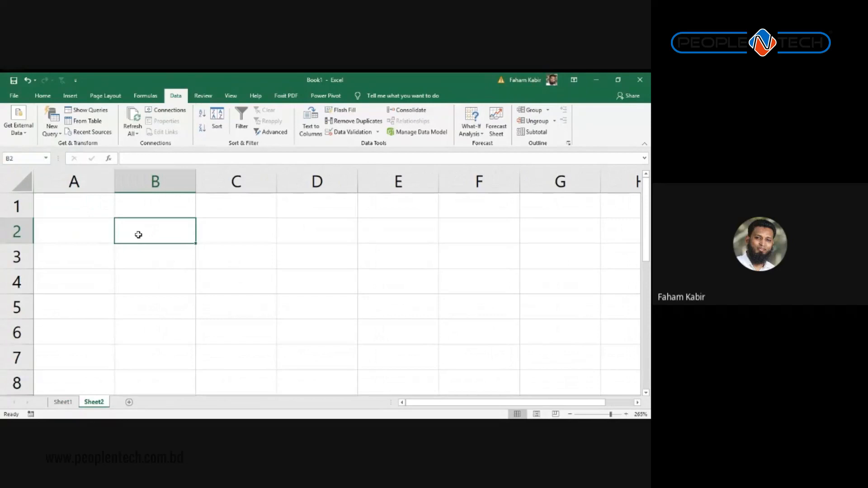
text(1-Feb)
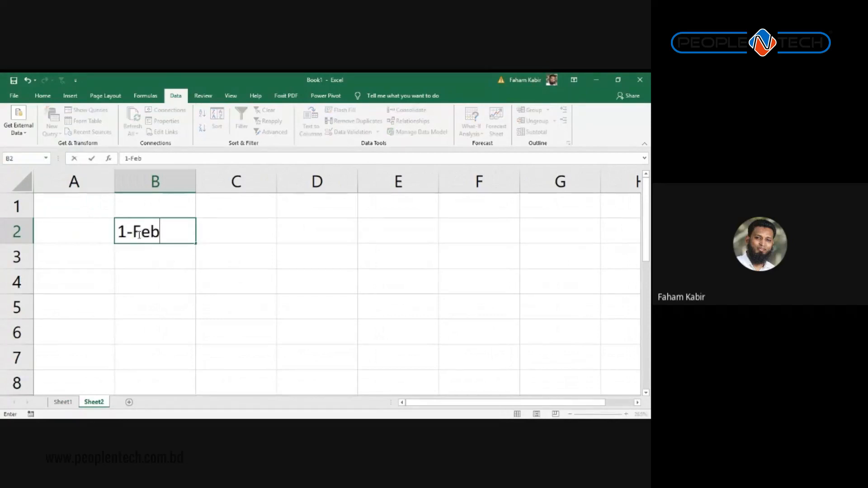
text(--2)
key(BackSpace)
key(BackSpace)
text(2020)
key(Return)
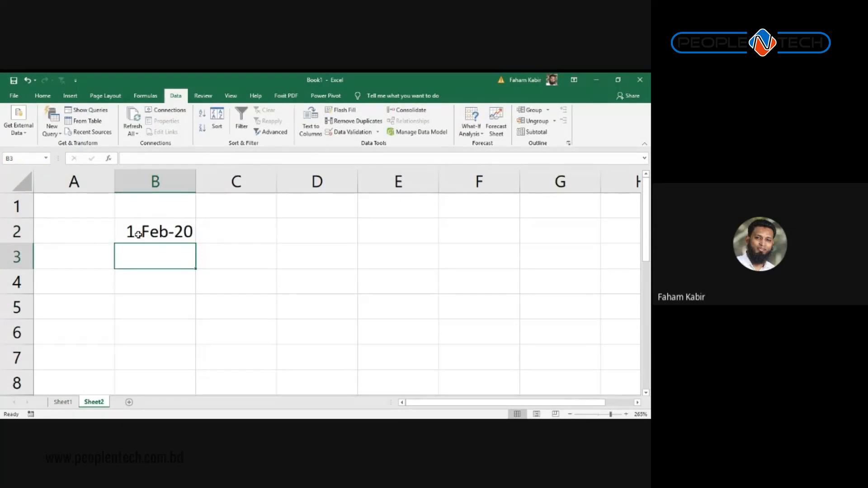
text(=)
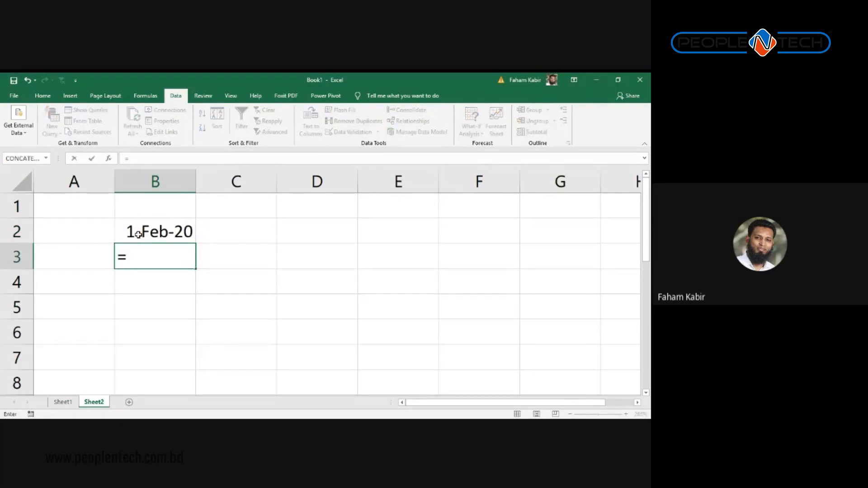
click(138, 234)
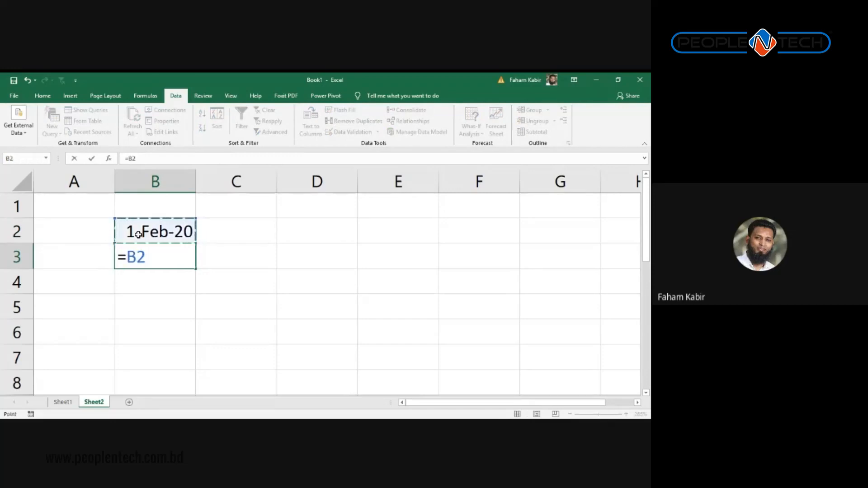
text(+100)
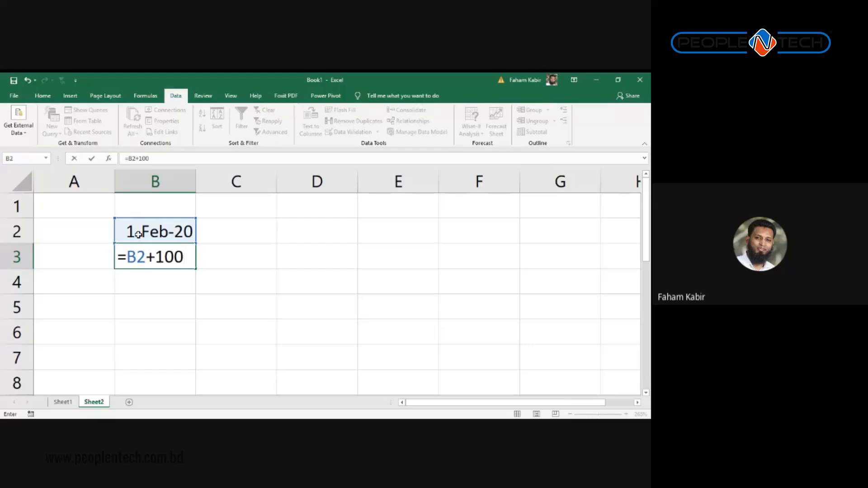
key(Return)
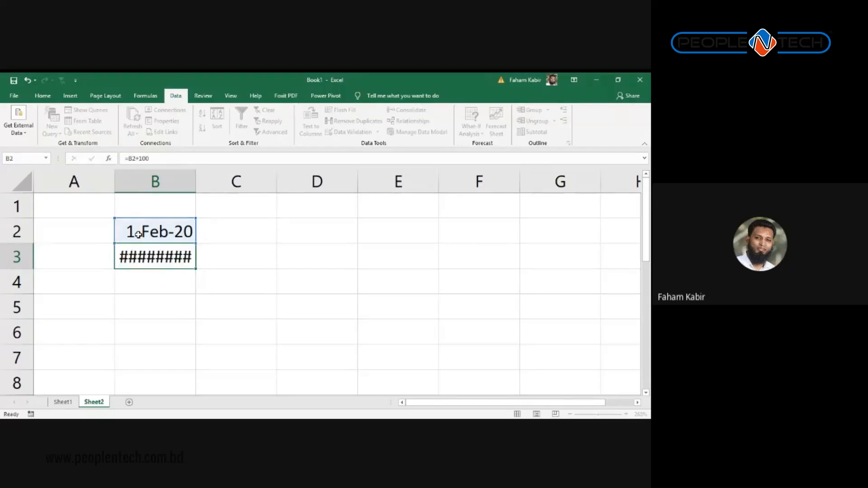
key(Up)
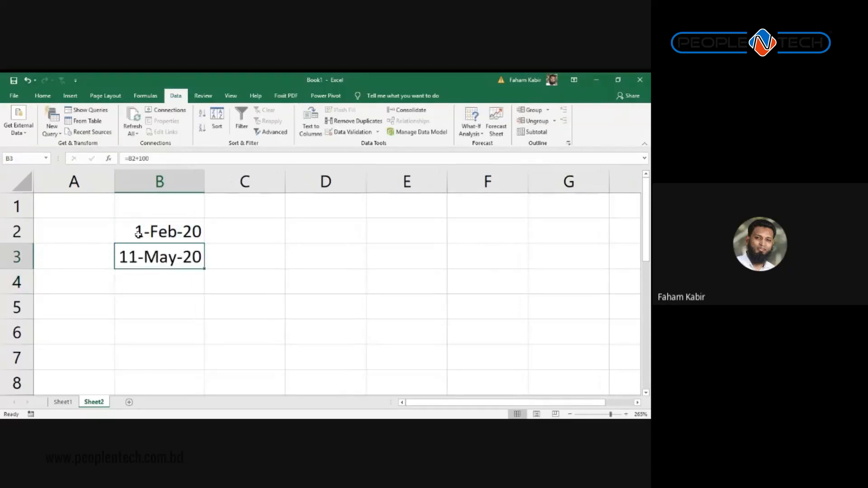
key(Up)
key(Up)
text(=)
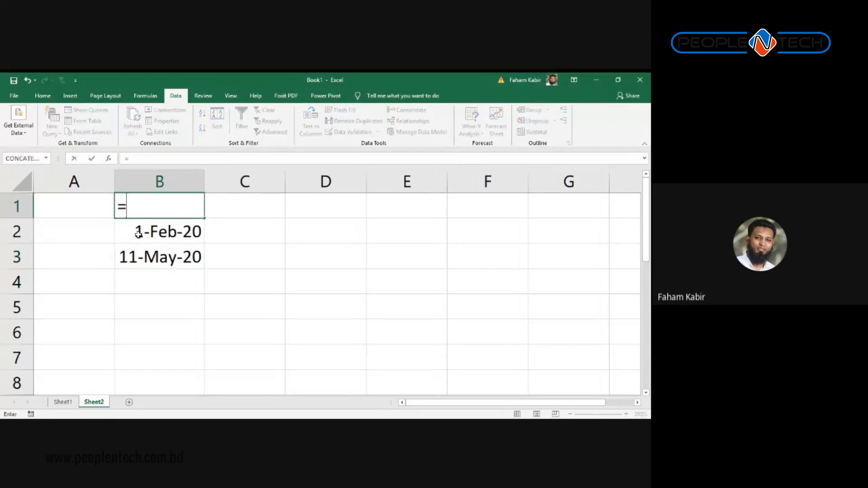
click(138, 233)
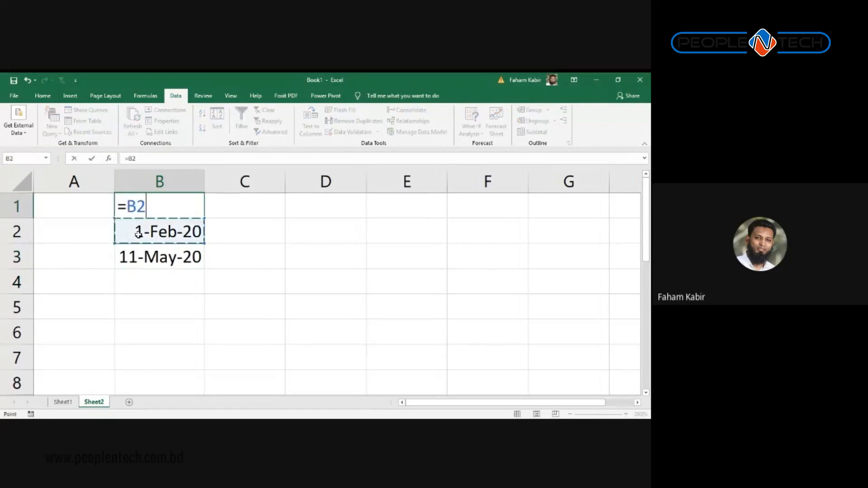
text(-100)
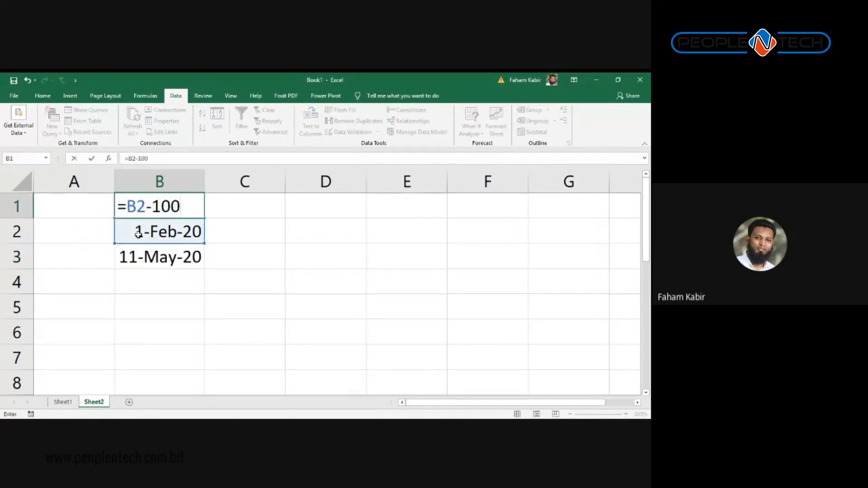
key(Return)
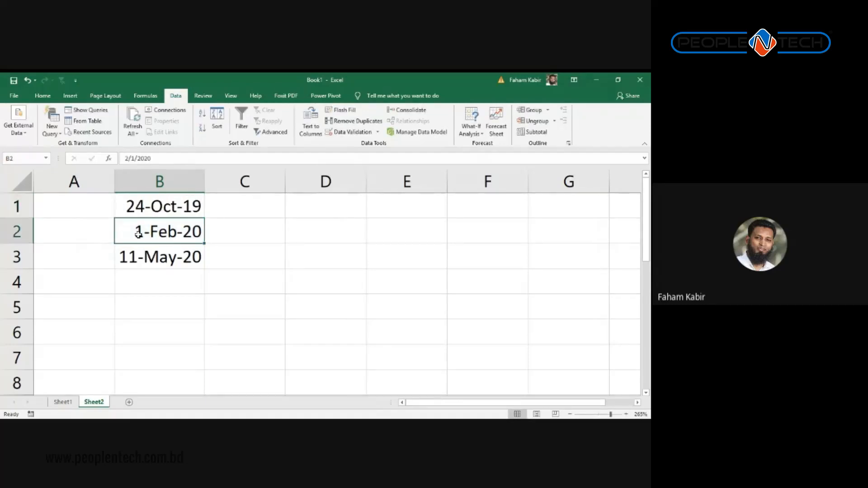
key(Down)
key(Up)
key(Up)
key(Down)
key(Down)
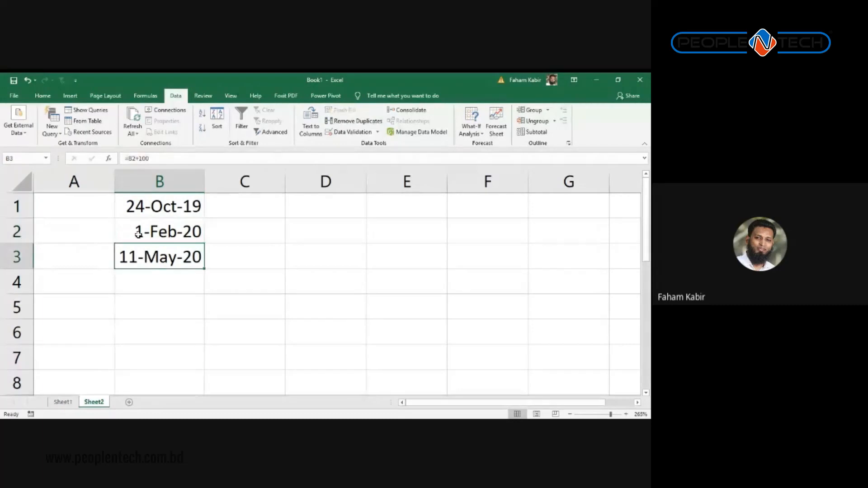
key(Up)
key(Up)
key(Down)
key(Down)
key(Up)
key(Up)
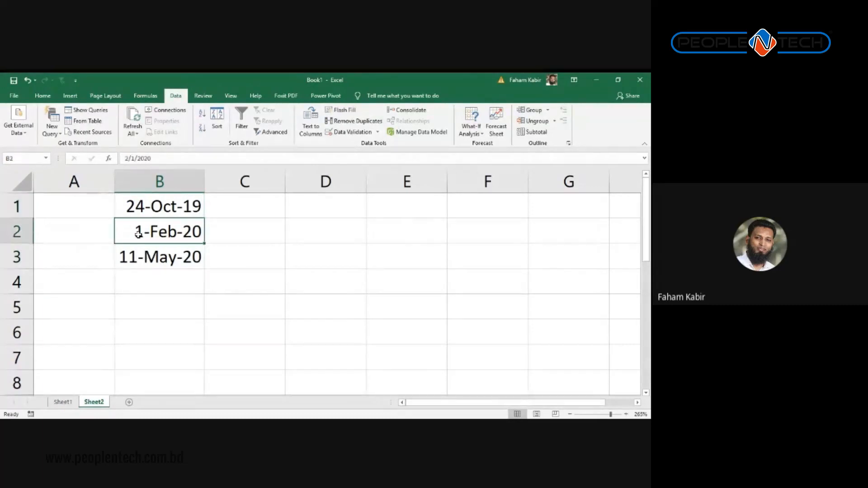
key(Down)
key(Down)
key(Down)
key(Up)
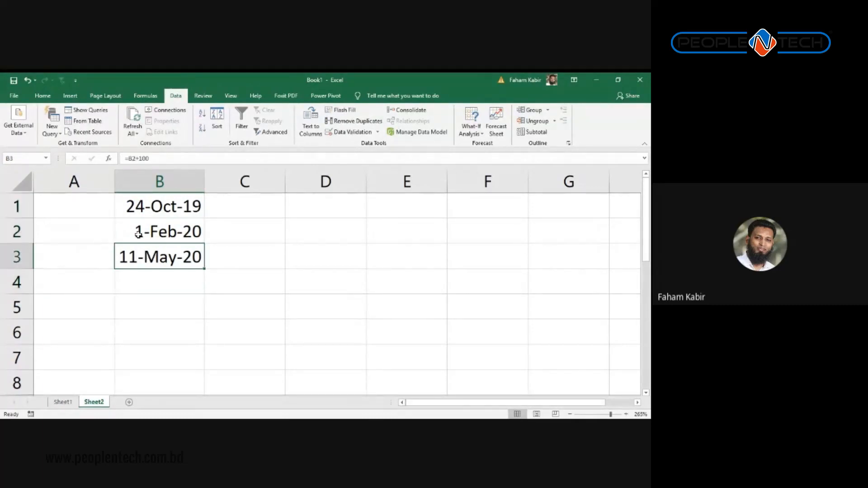
key(Up)
key(Down)
key(Down)
key(Down)
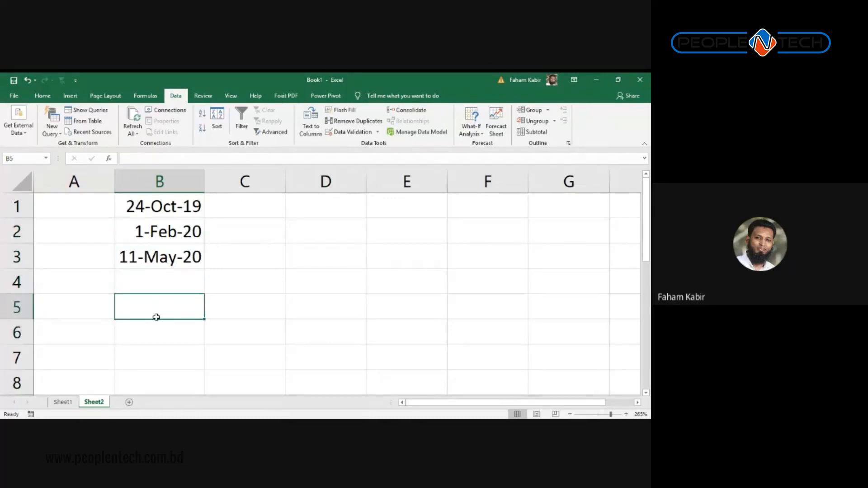
Step: Enter the =TODAY() formula in B6
click(162, 334)
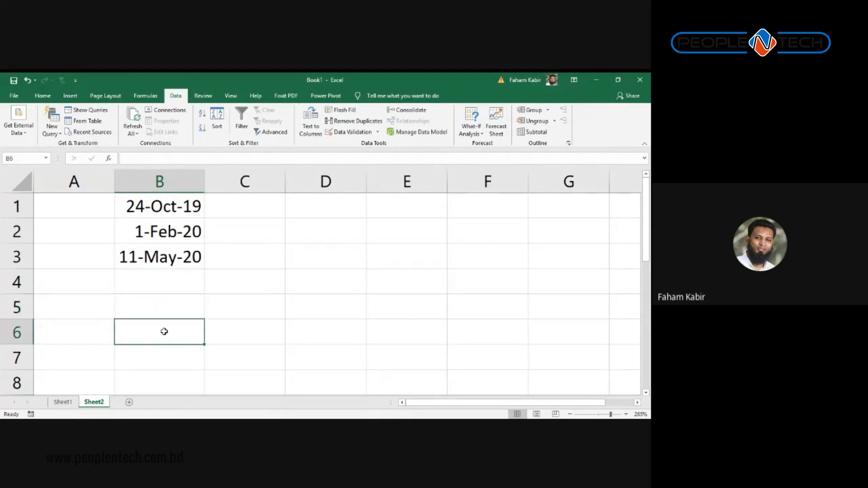
text(=today)
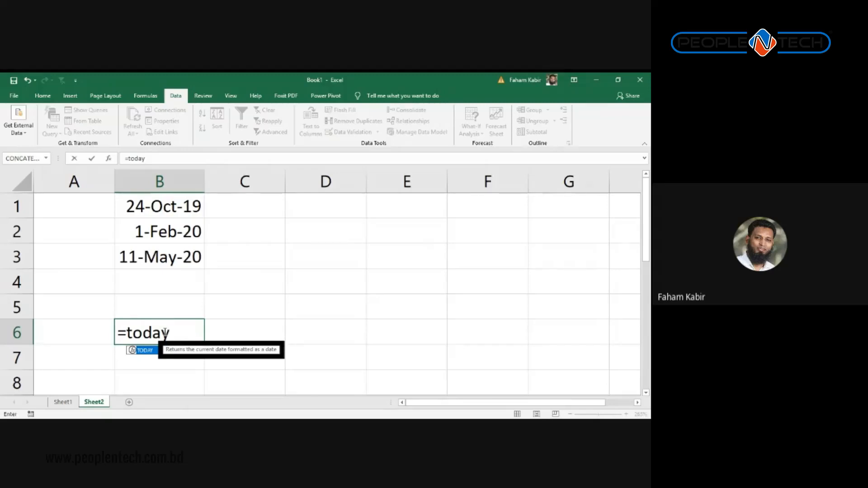
key(Tab)
key(Return)
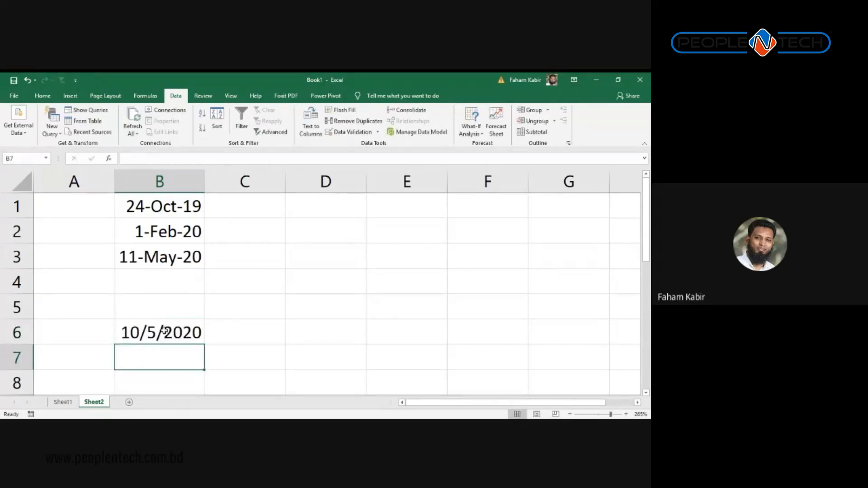
Step: Copy B2's d-mmm-yy date format onto B6 so it reads 5-Oct-20
click(164, 332)
right_click(167, 221)
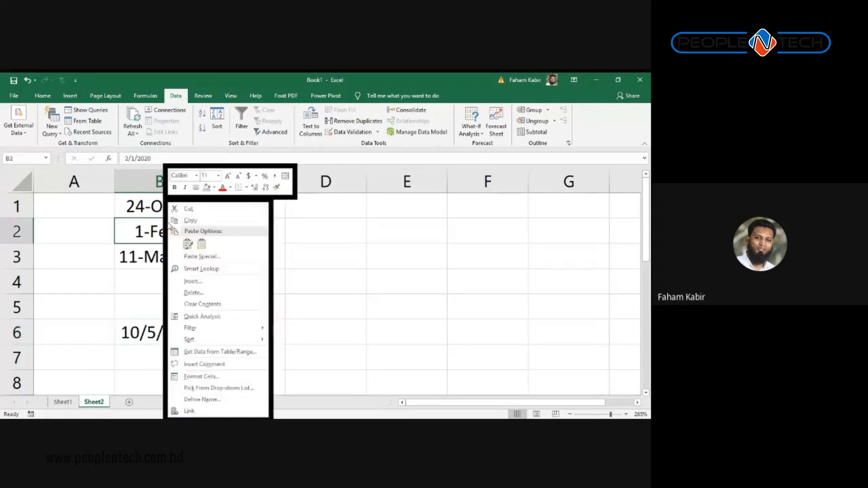
click(276, 186)
click(173, 333)
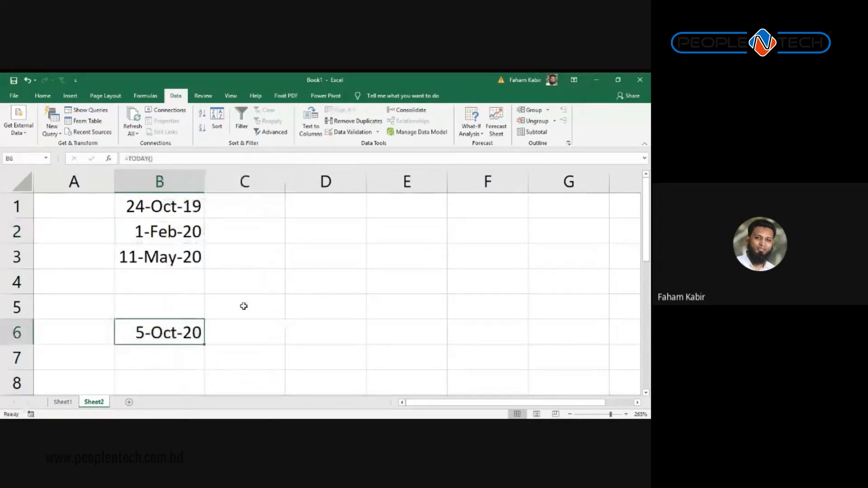
click(176, 312)
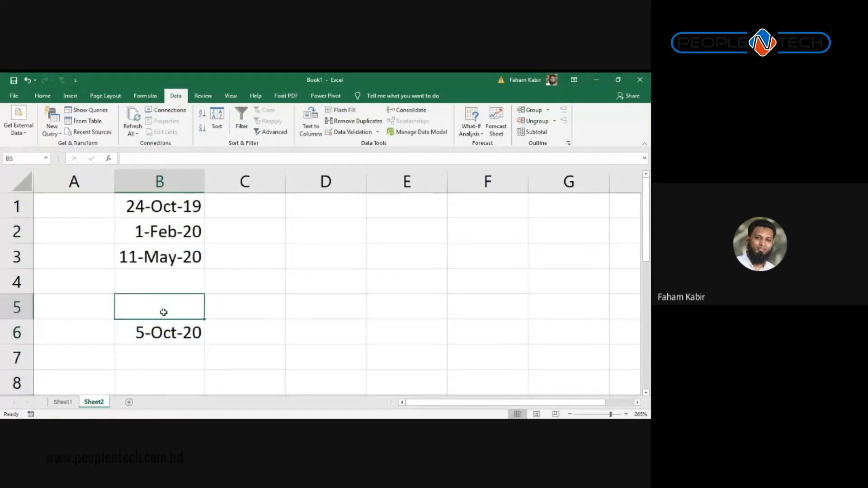
click(93, 308)
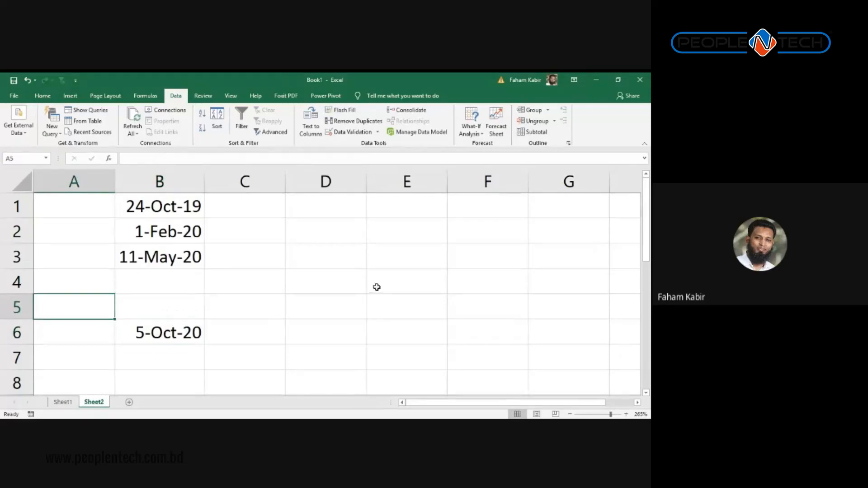
Step: Type the label 18 Years: in A5 and the date 5-Oct-2002 in B5
text(1)
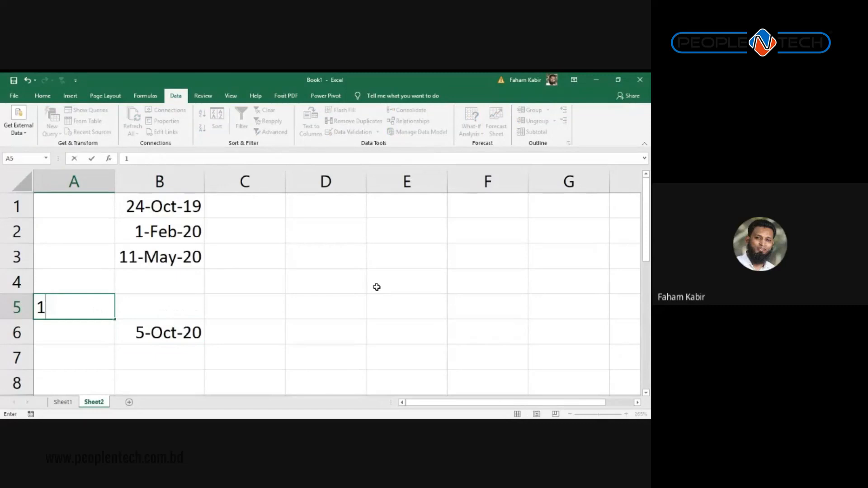
text(8 Years:)
key(Tab)
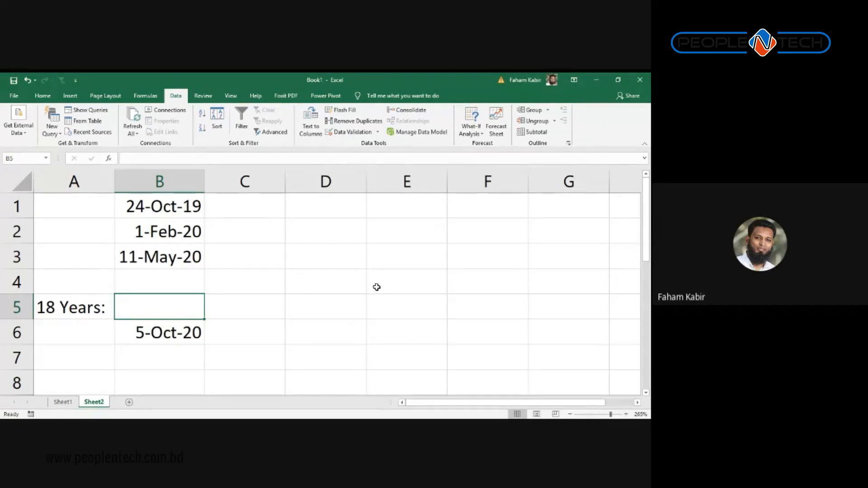
text(5-O)
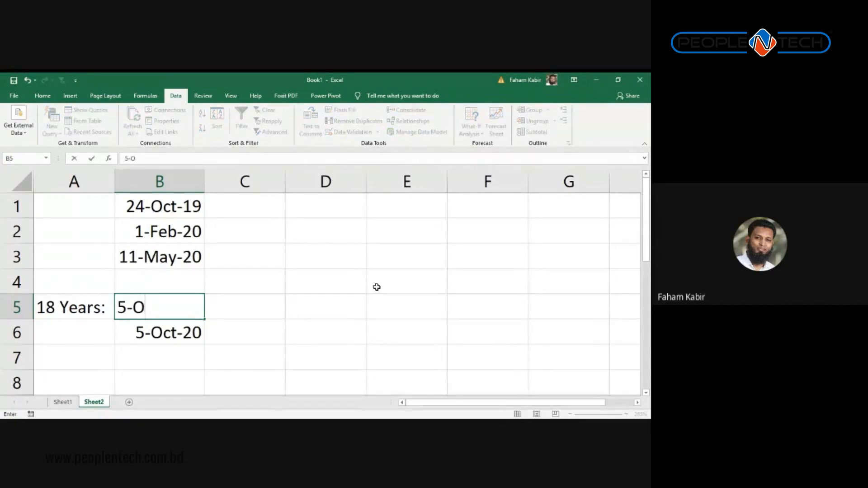
text(ct-)
text(10)
key(BackSpace)
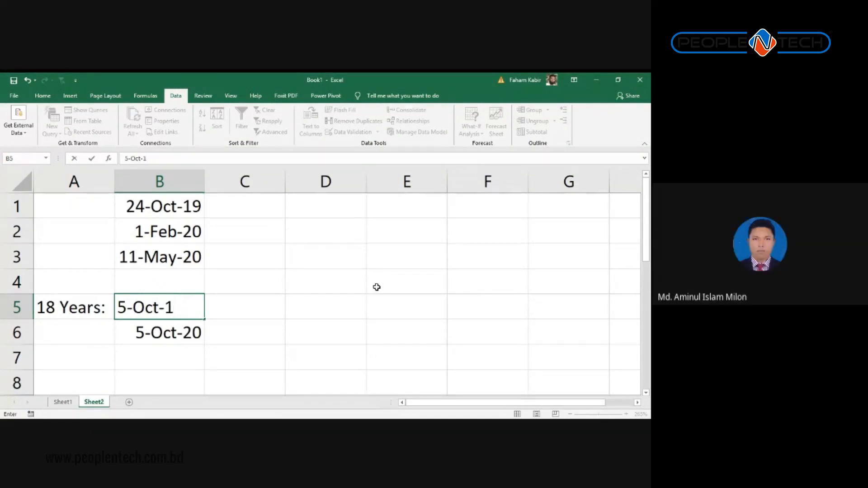
text(9)
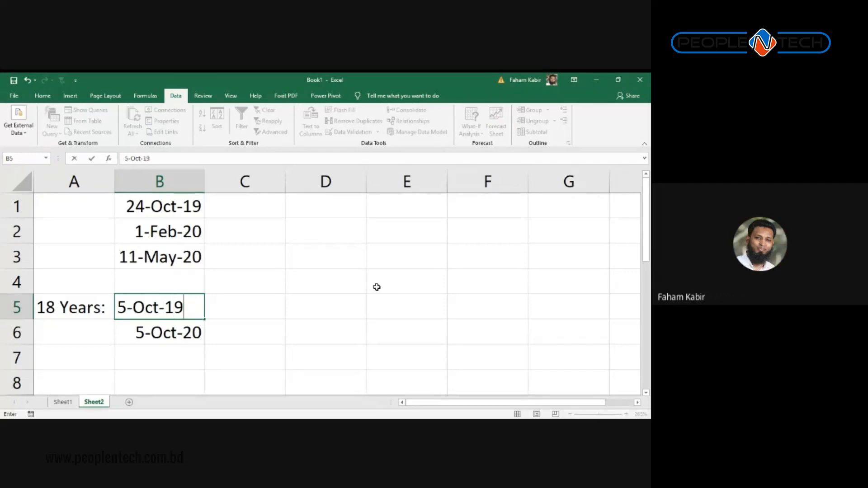
key(BackSpace)
key(BackSpace)
text(2020)
key(BackSpace)
key(BackSpace)
text(02)
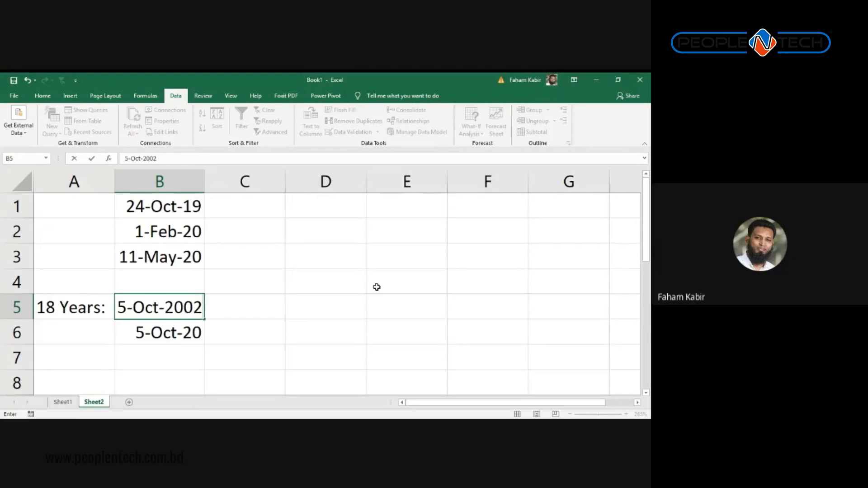
key(Return)
Step: Move between the cells of rows 5 and 6 to compare the B5 and B6 dates
key(Left)
key(Right)
key(Right)
key(Left)
key(Left)
key(Right)
key(Right)
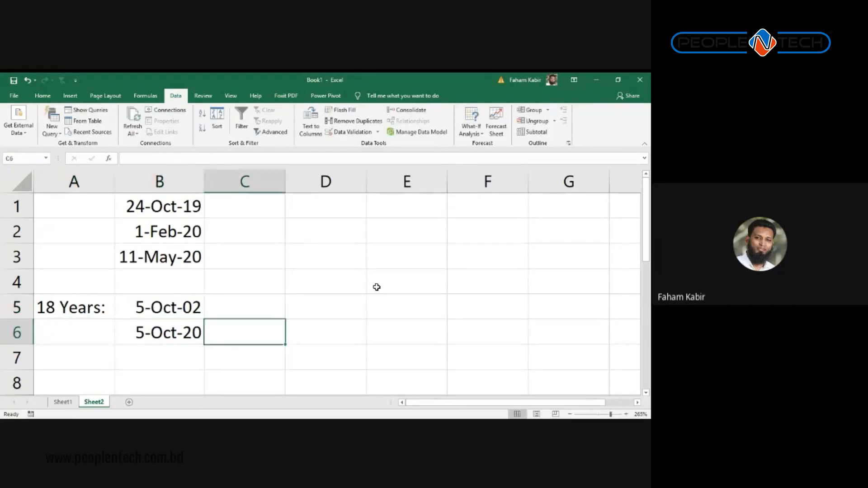
key(Left)
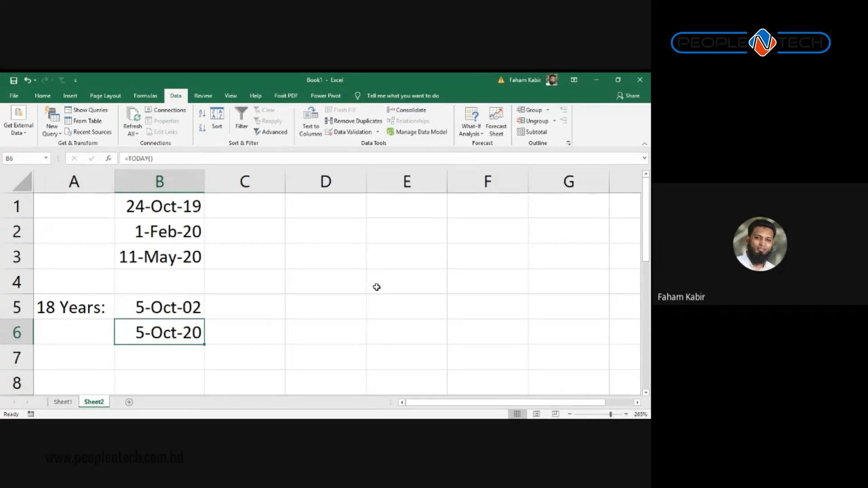
key(Up)
key(Down)
key(Up)
key(Right)
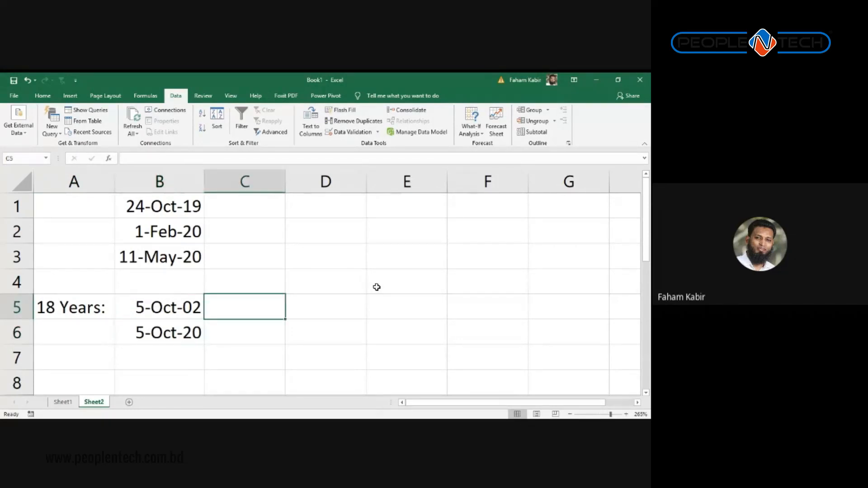
Step: On Sheet1, set validation Allow to Date, look over the start and end fields, then close it
click(63, 403)
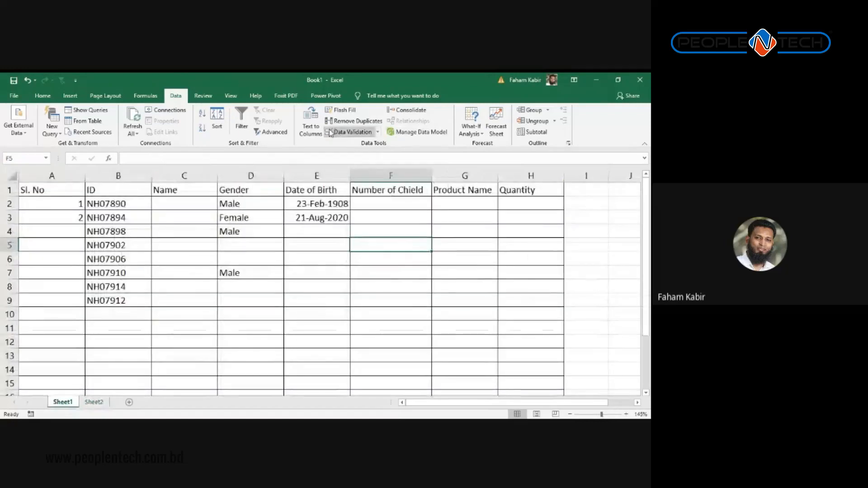
click(353, 132)
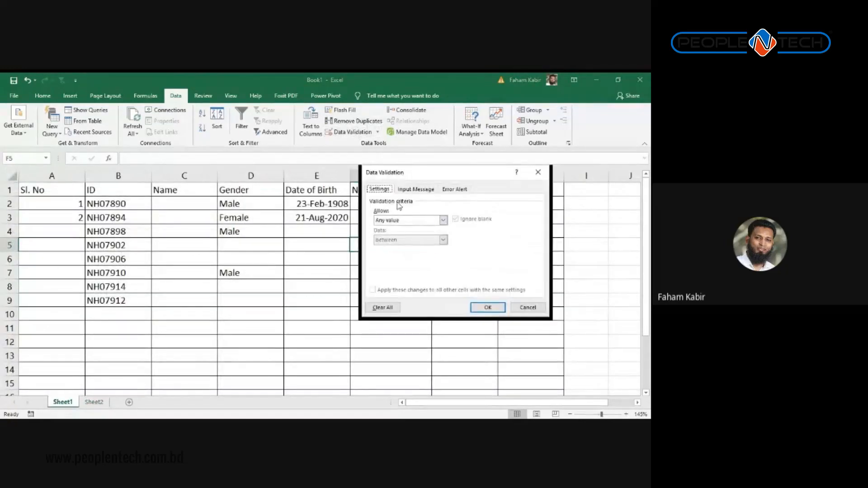
click(400, 221)
click(392, 254)
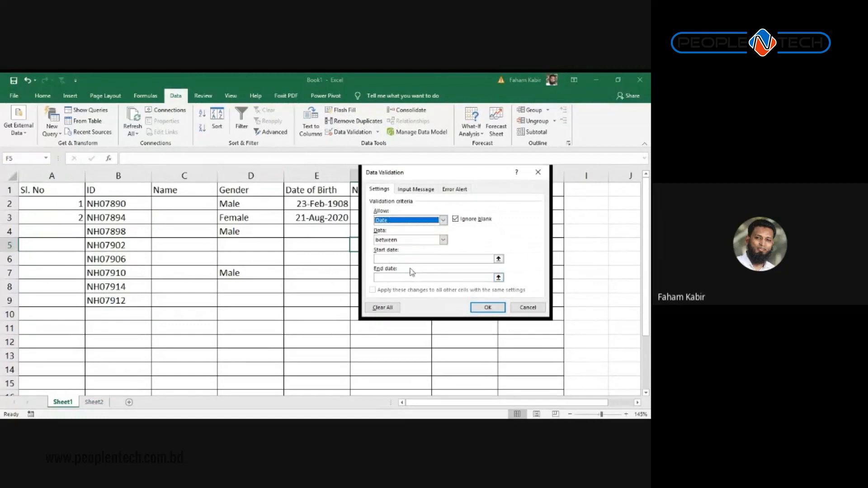
click(392, 258)
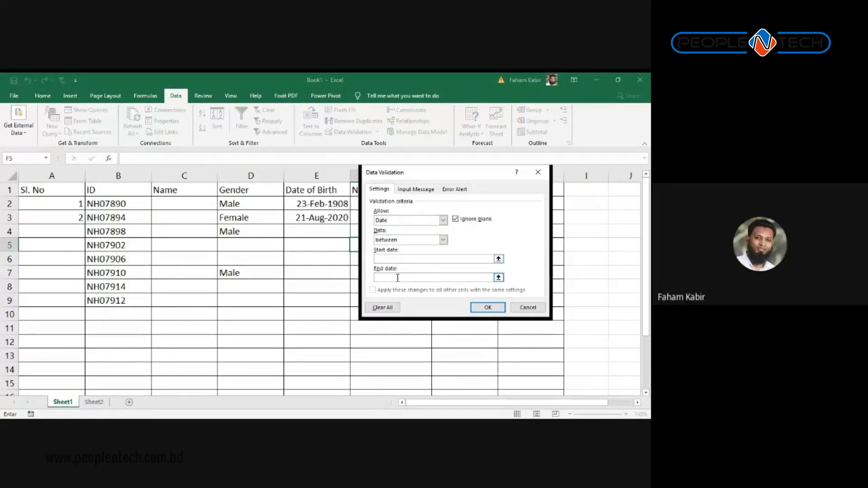
click(381, 259)
click(386, 277)
click(388, 278)
click(388, 259)
click(399, 277)
click(537, 172)
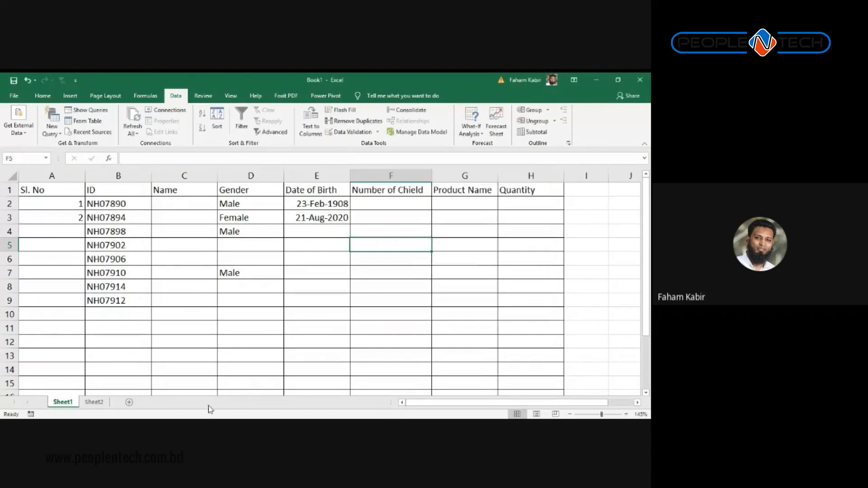
click(96, 393)
Step: Back on Sheet2, inspect B5's underlying date value 10/5/2002
click(94, 402)
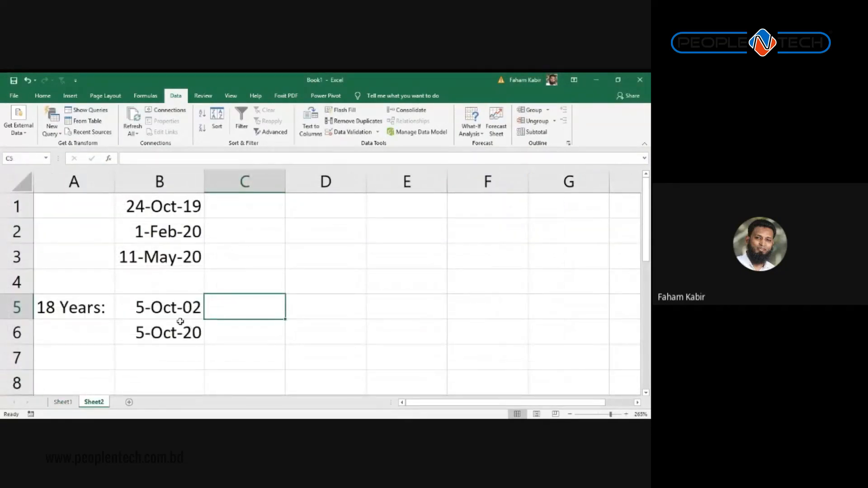
click(128, 311)
click(88, 310)
click(149, 309)
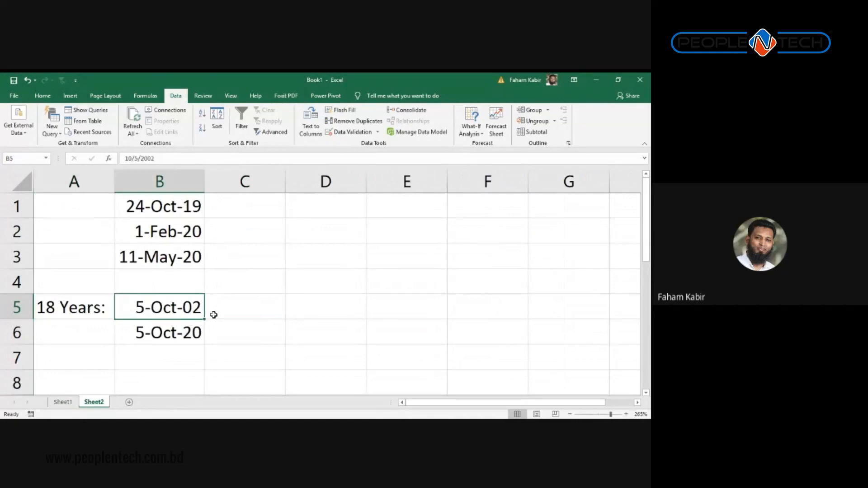
click(213, 315)
click(184, 341)
double_click(180, 311)
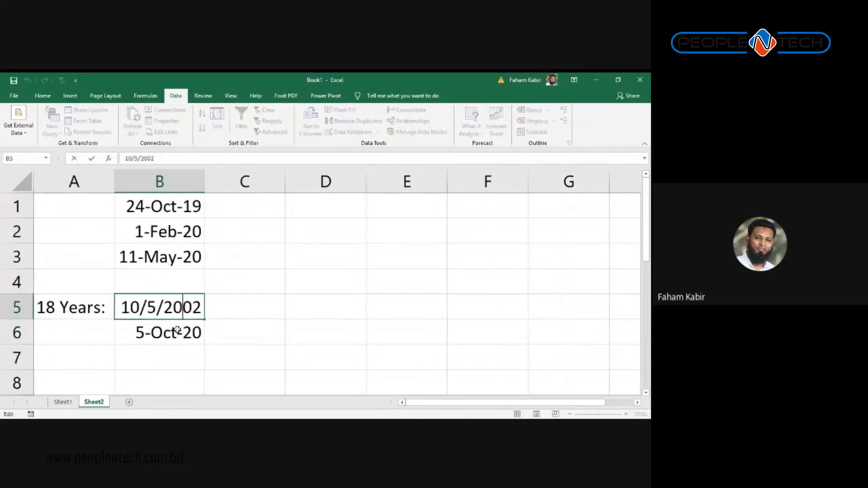
Step: Inspect B6's =TODAY() formula, then compare B5 and B6 again
click(184, 332)
double_click(186, 339)
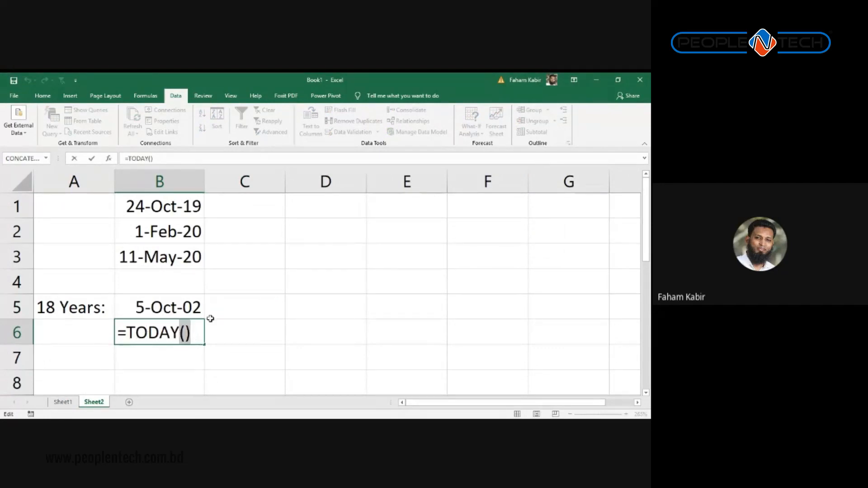
click(214, 337)
click(180, 334)
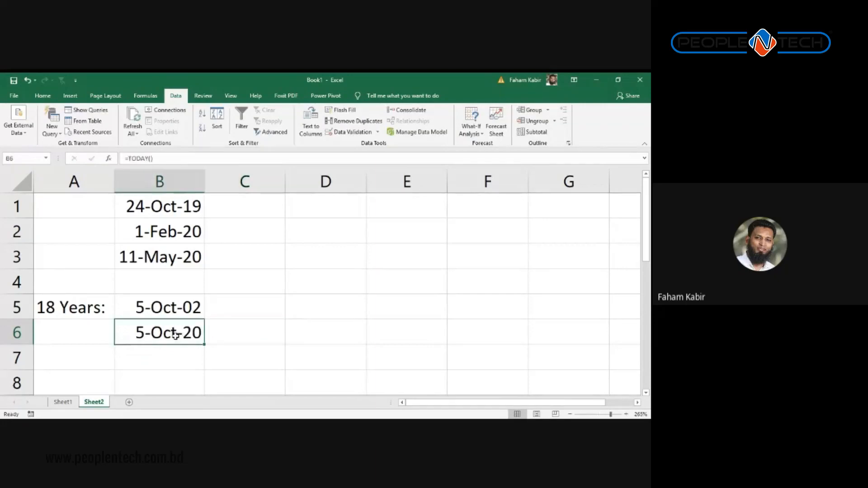
click(177, 311)
click(188, 334)
click(176, 308)
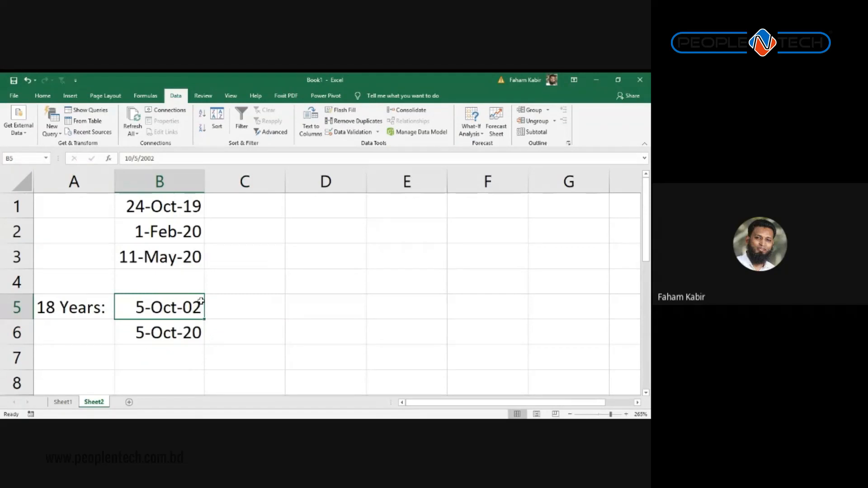
Step: Enter =365*18 in D5 so it returns 6570 days
key(Right)
key(Right)
text(3)
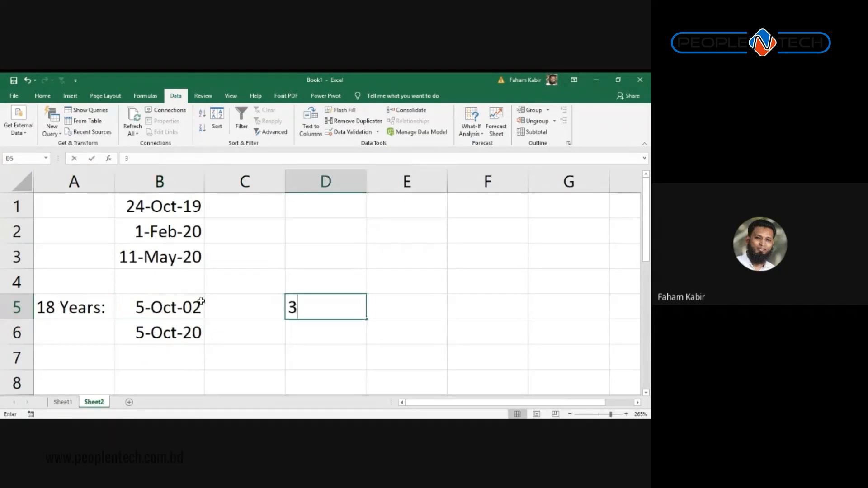
text(6)
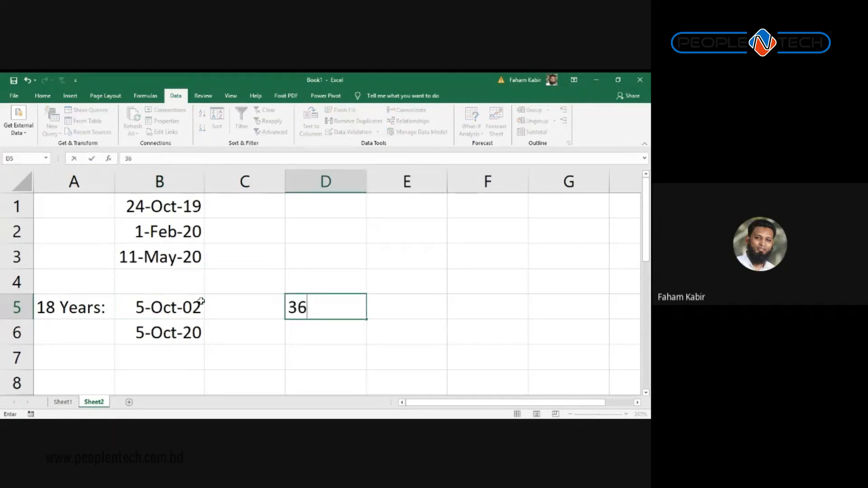
text(5*1)
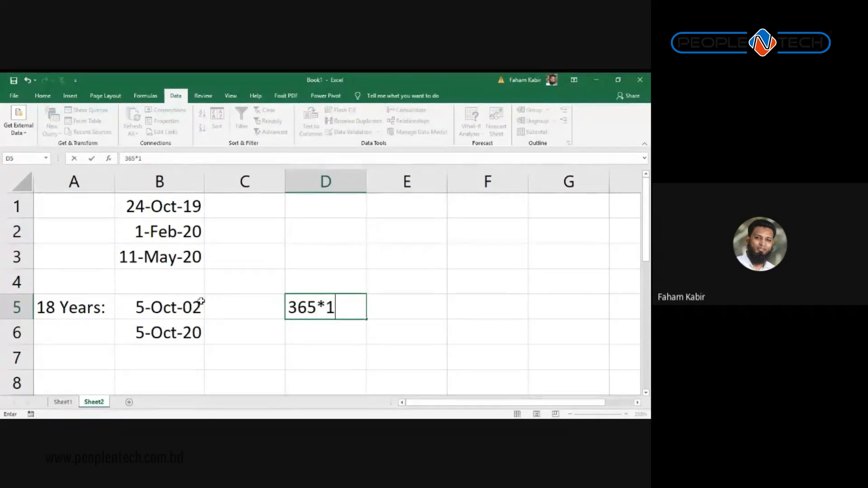
text(8)
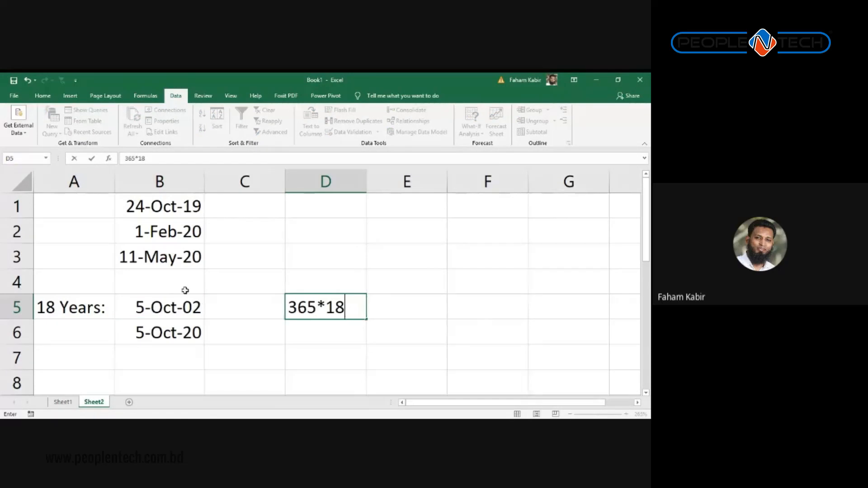
click(290, 307)
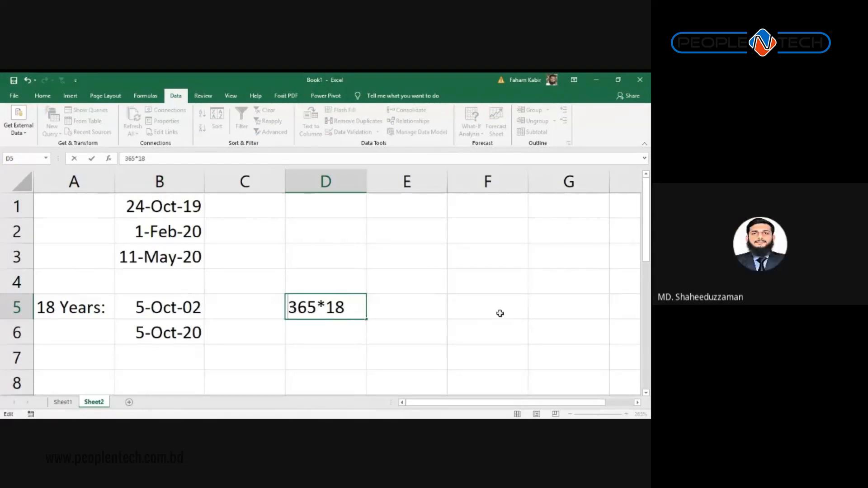
text(=)
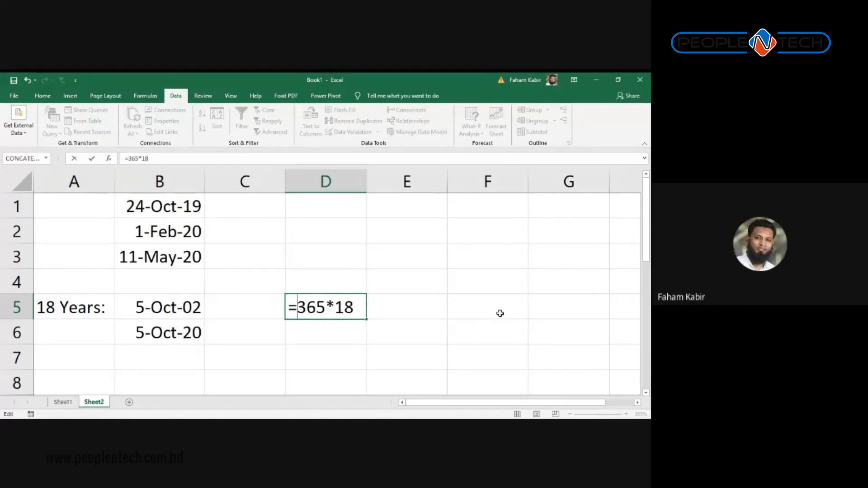
key(Return)
key(Up)
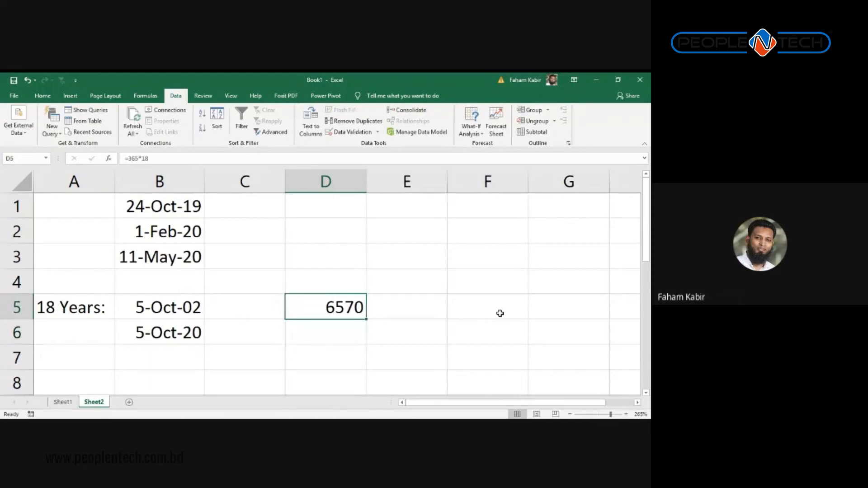
key(Left)
key(Left)
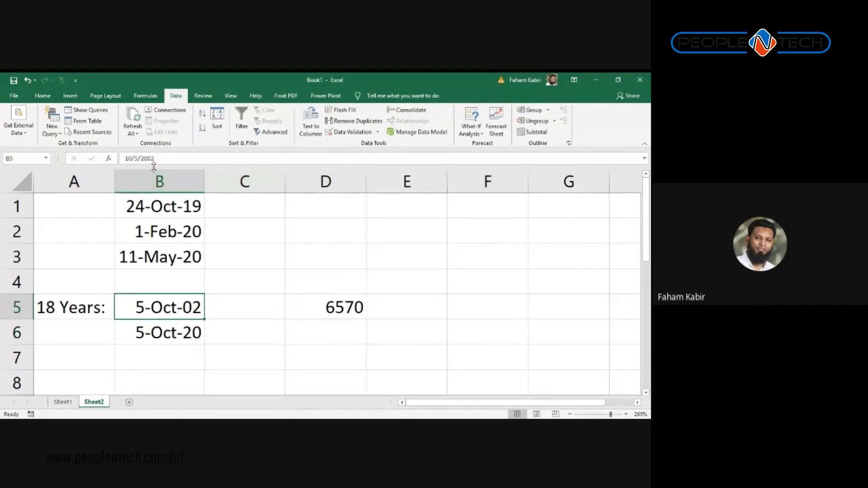
Step: Enter =B6-6570 in B5 so it shows 10-Oct-02
text(=)
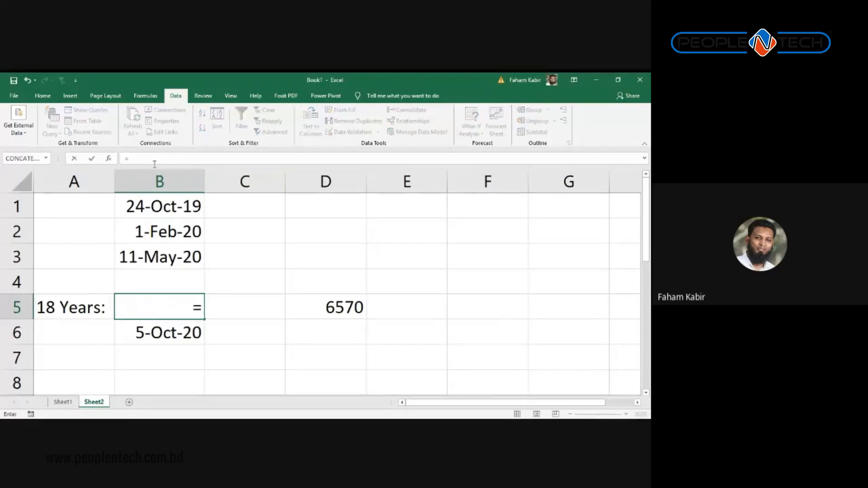
key(Down)
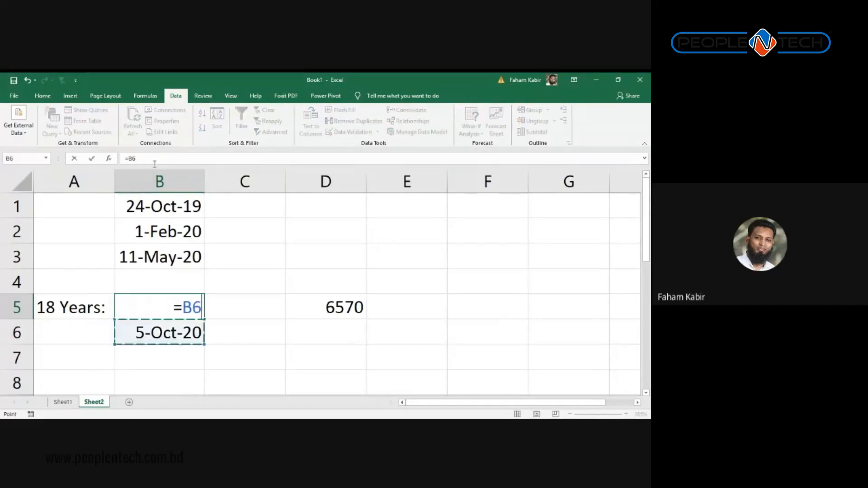
text(-)
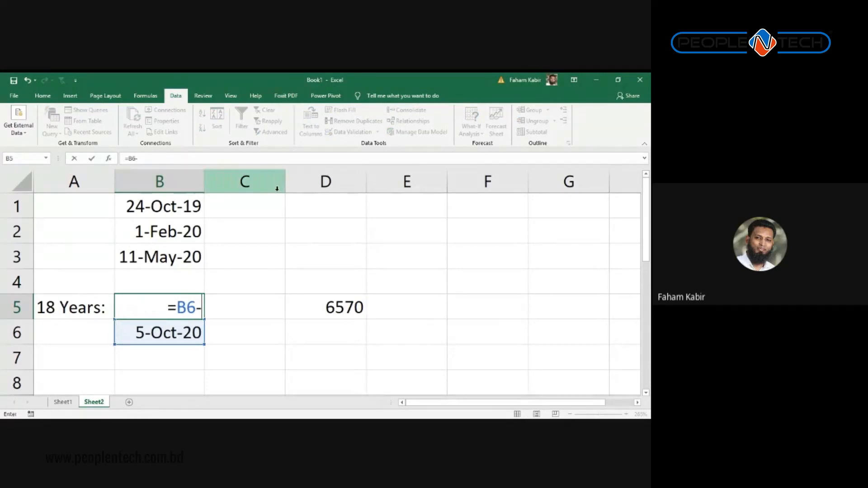
text(65)
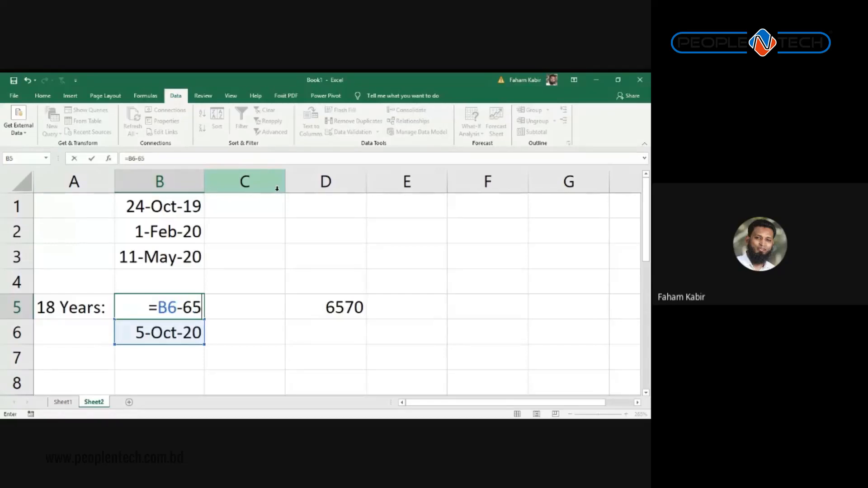
text(70)
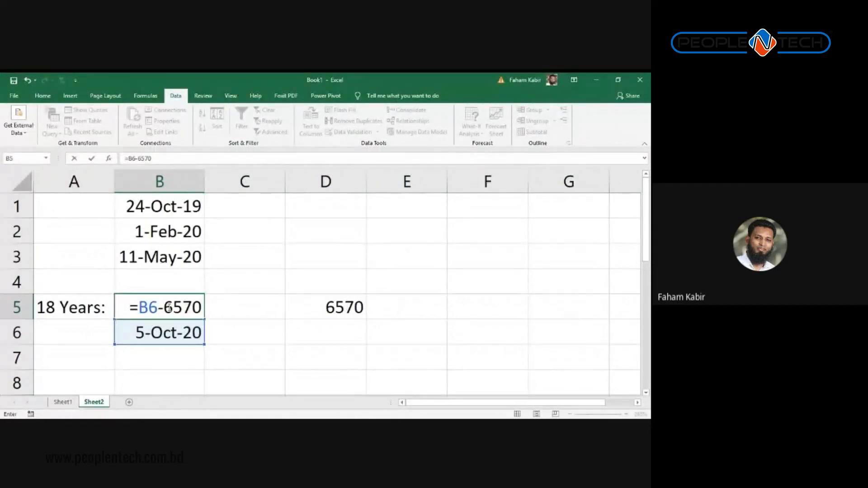
key(Return)
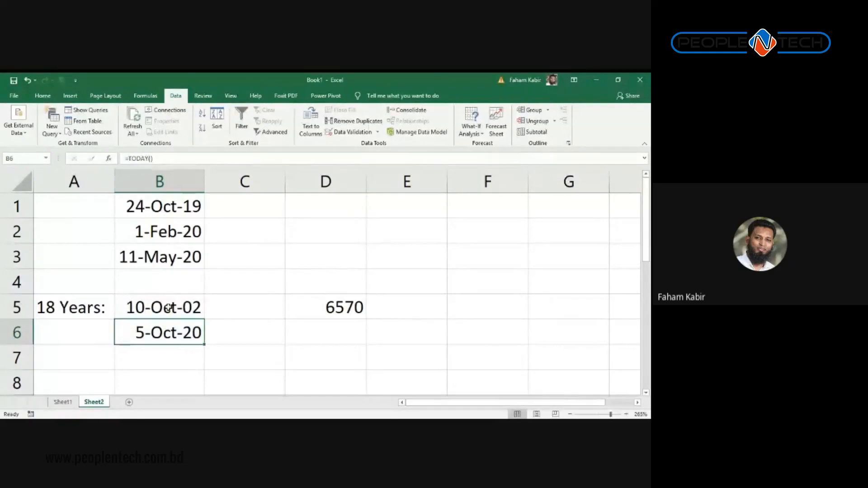
click(168, 308)
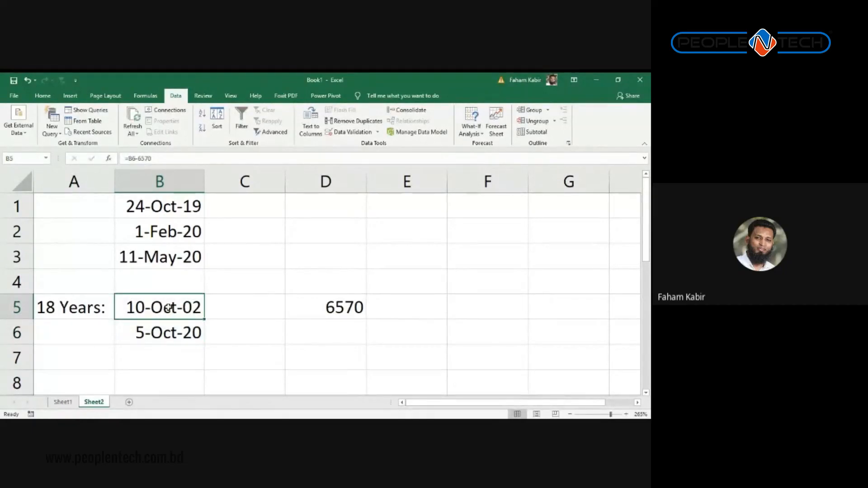
Step: Select Sheet1's Date of Birth column (E), after checking the 6570 formula in Sheet2's D5
click(63, 402)
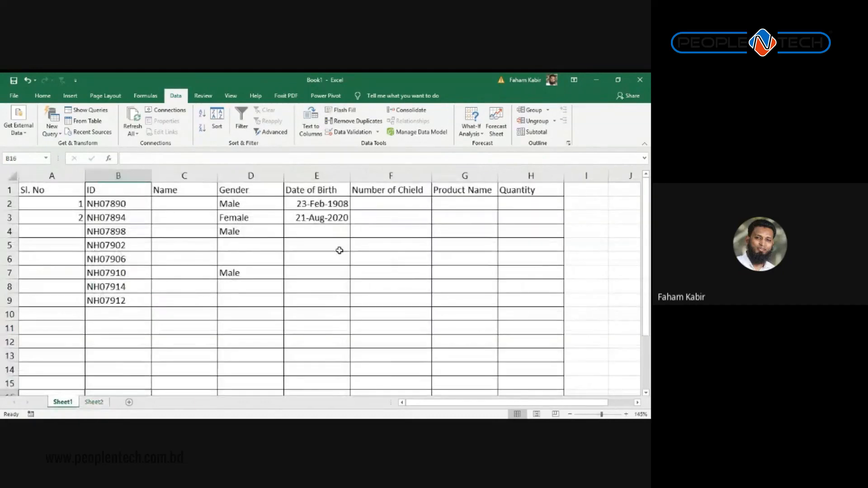
click(306, 191)
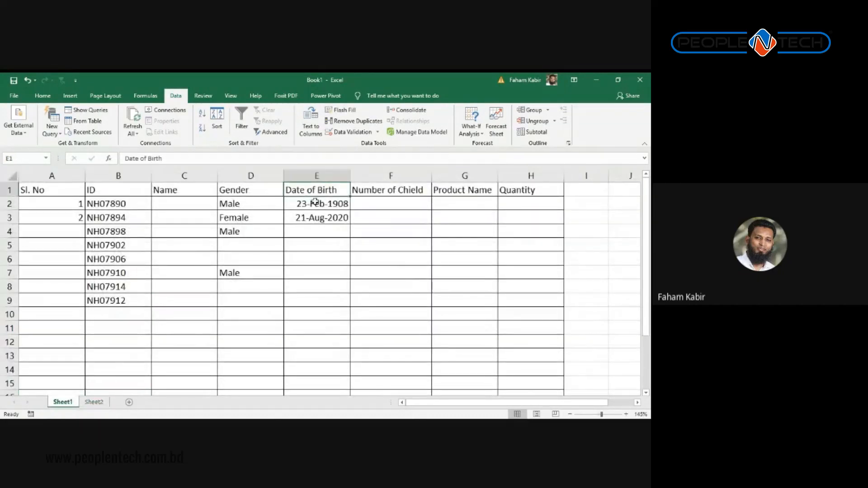
click(317, 176)
click(84, 404)
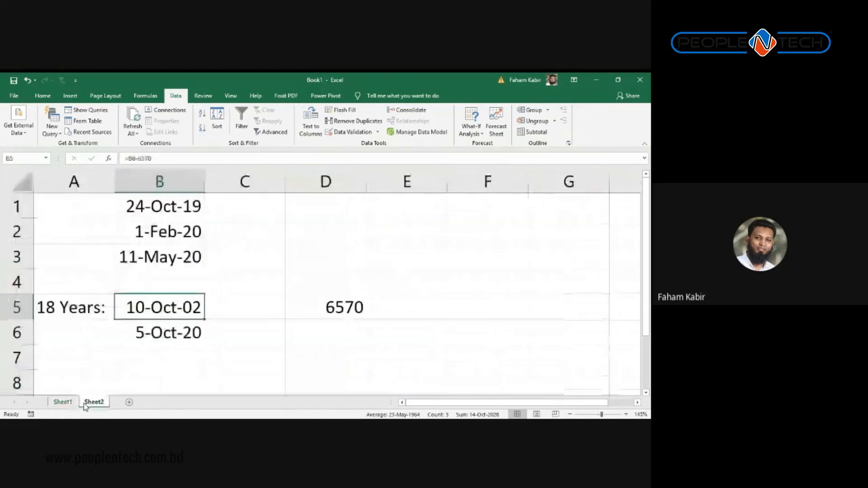
click(338, 309)
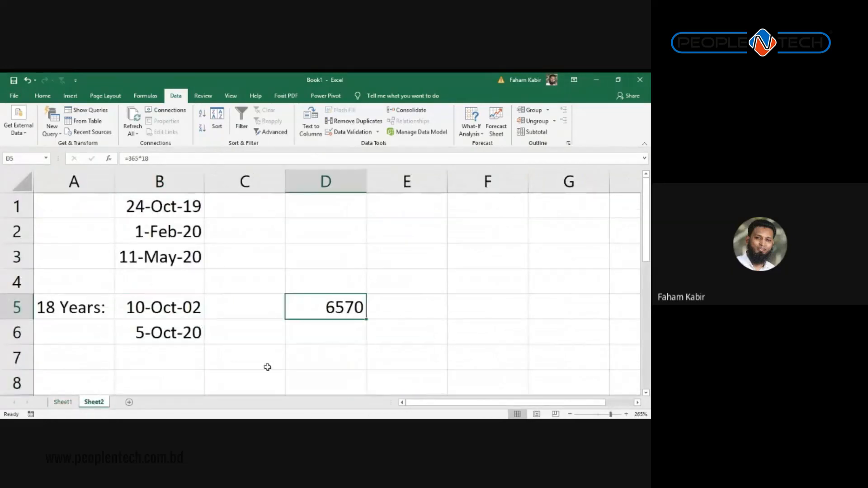
click(75, 404)
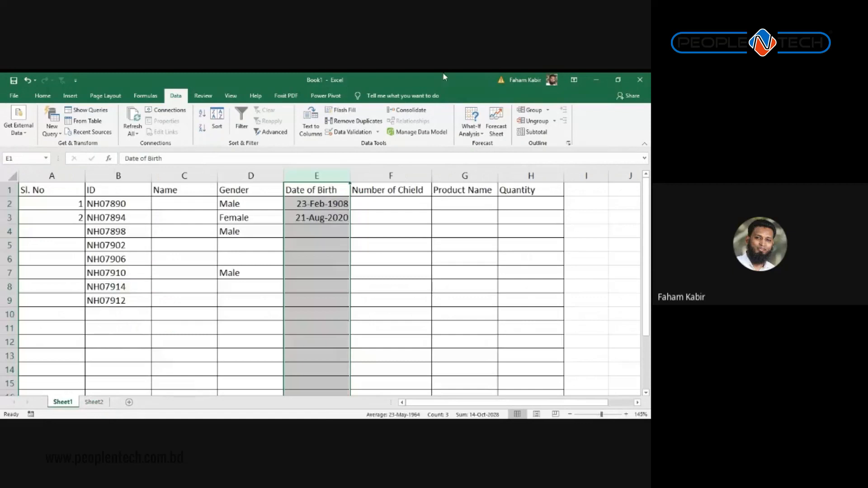
click(319, 175)
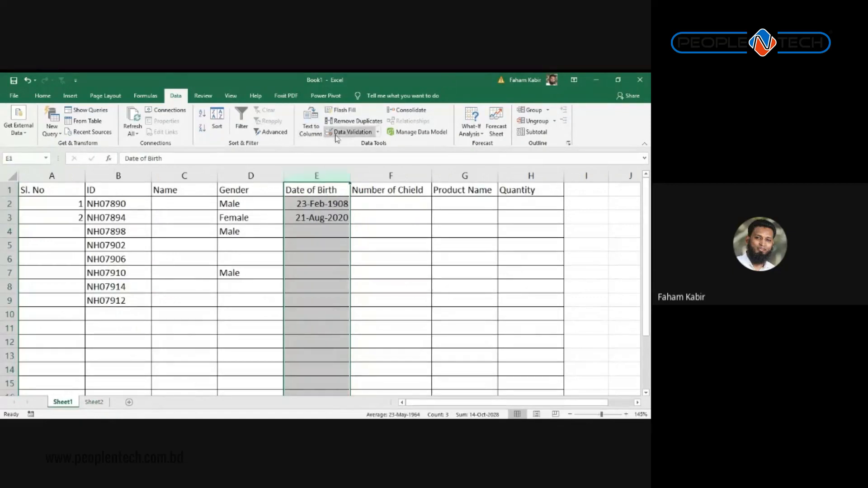
Step: Replace the Date of Birth validation end date 1/1/2070 with =TODAY()-6570 and apply it
click(351, 133)
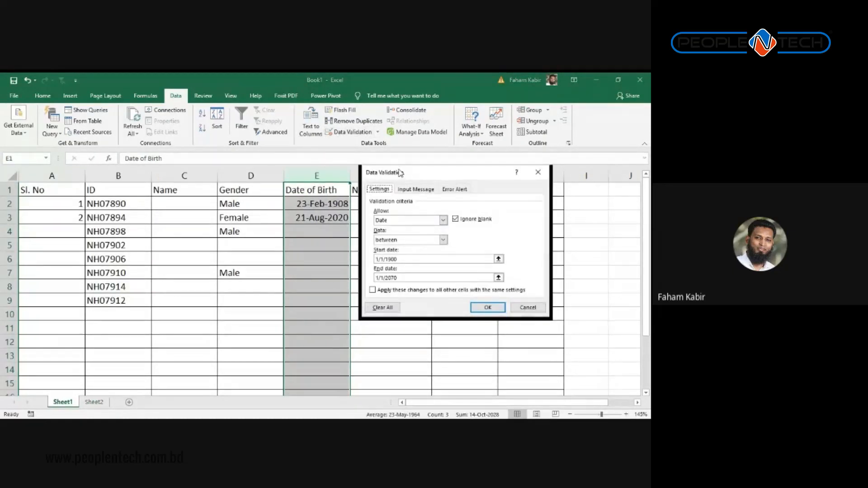
drag(400, 175, 337, 126)
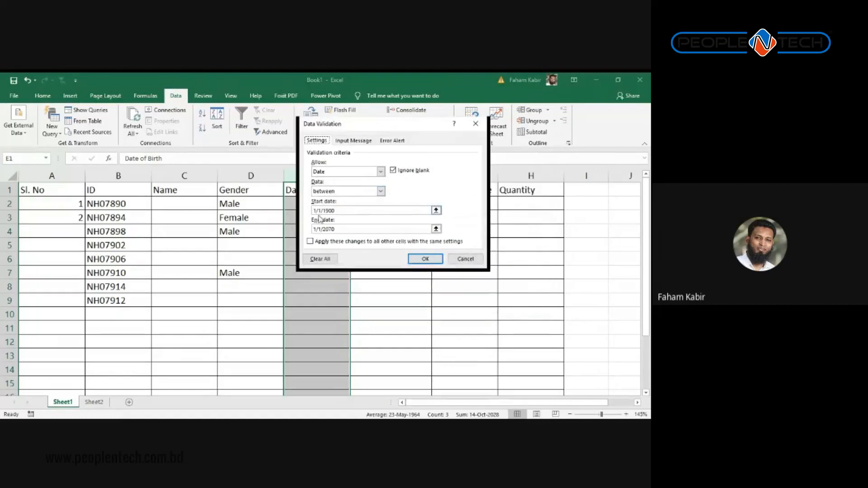
drag(341, 229, 260, 230)
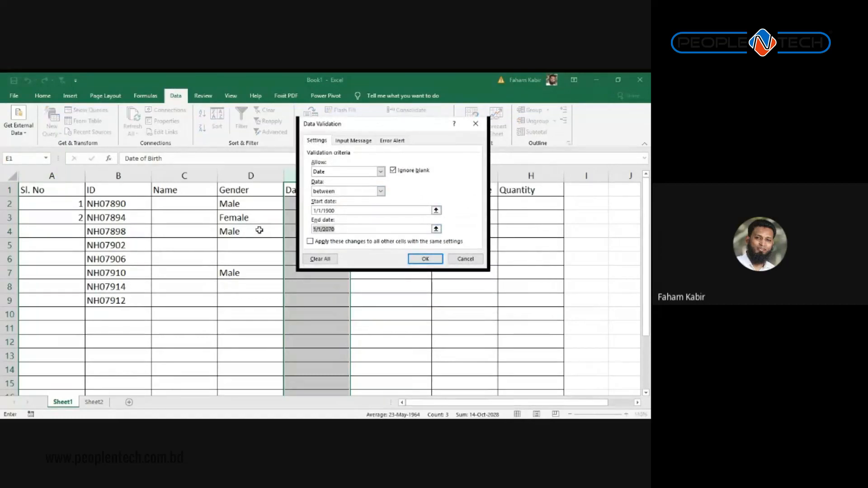
text(=today()
text())
text(-)
text(67)
text(570)
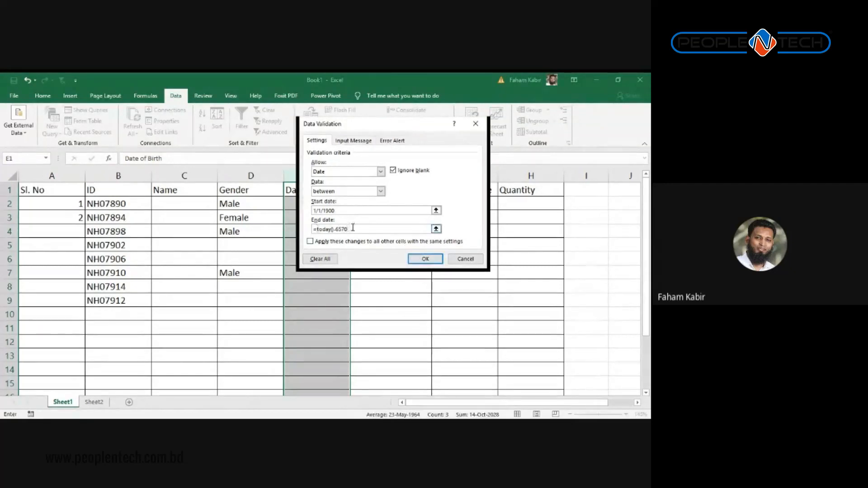
drag(356, 228, 311, 230)
click(418, 260)
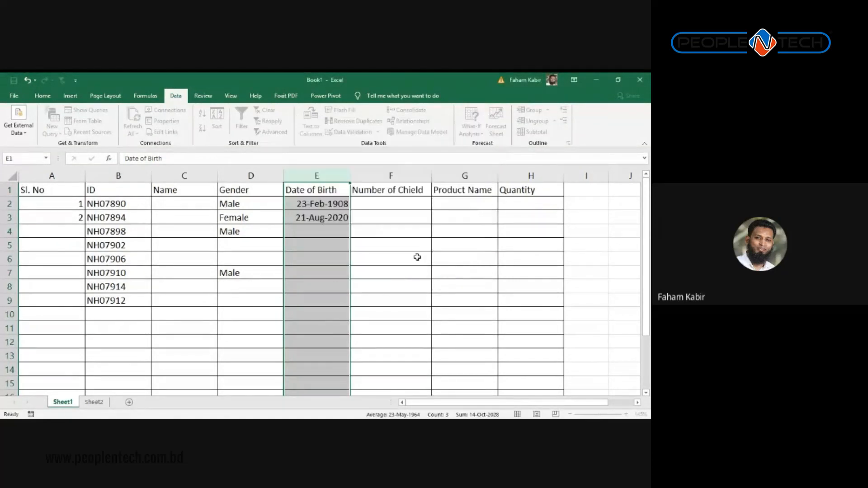
Step: Test E4 with 1-Feb-2018, which is rejected, then correct it to 1-Feb-1990
click(324, 230)
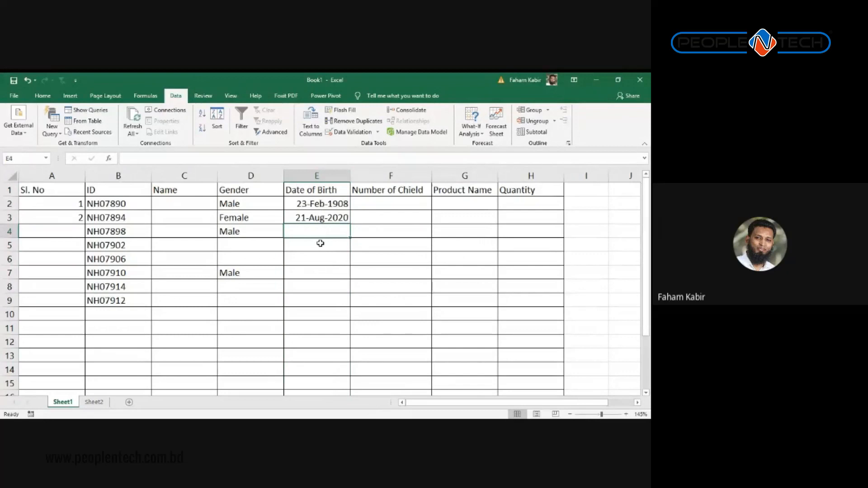
text(1-Feb)
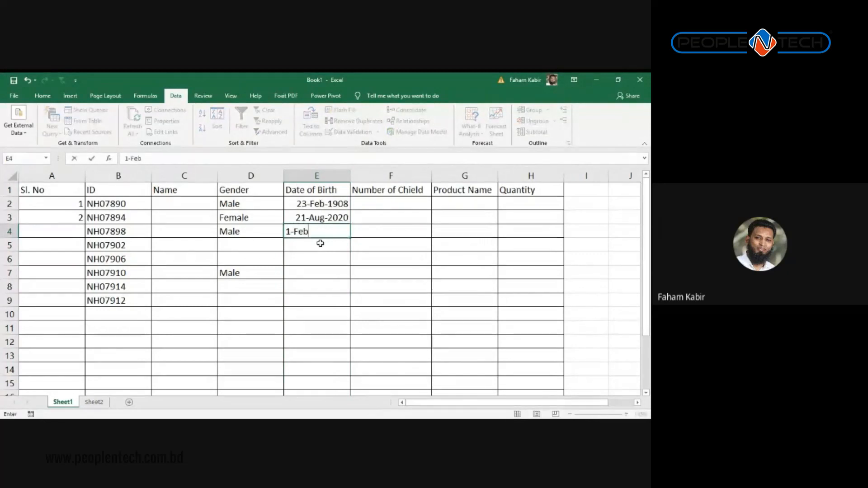
text(-2018)
key(Return)
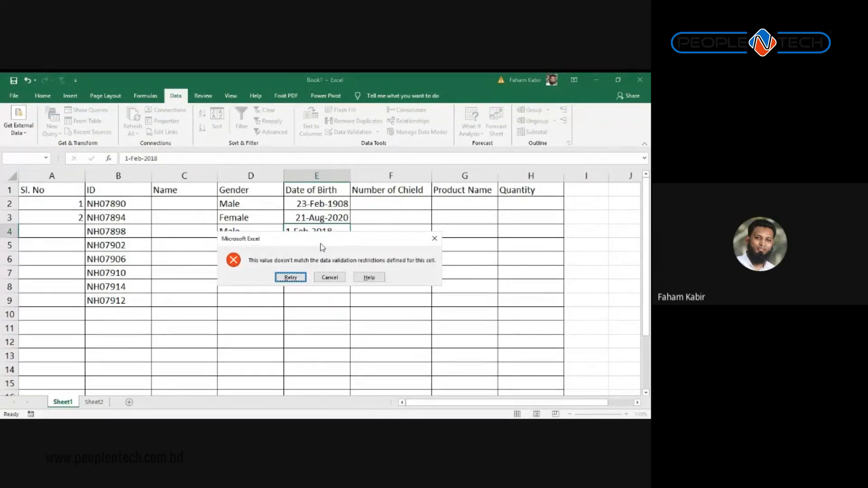
key(Return)
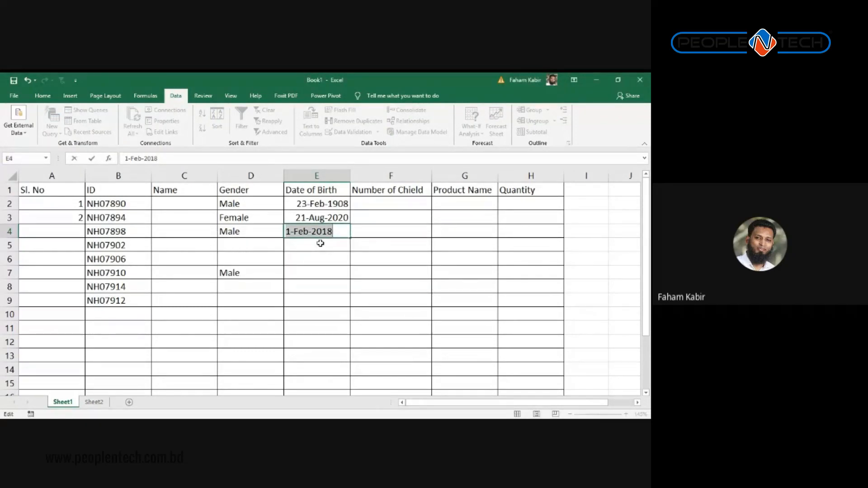
key(End)
key(BackSpace)
key(BackSpace)
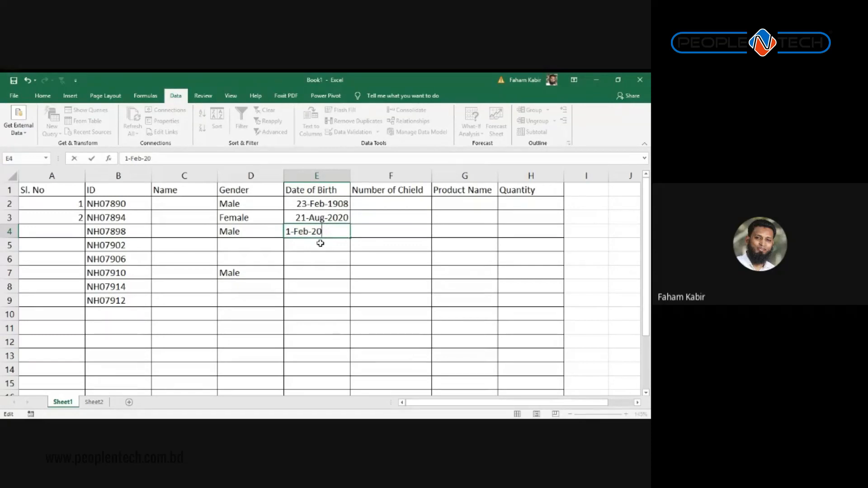
key(BackSpace)
key(BackSpace)
text(1990)
key(Return)
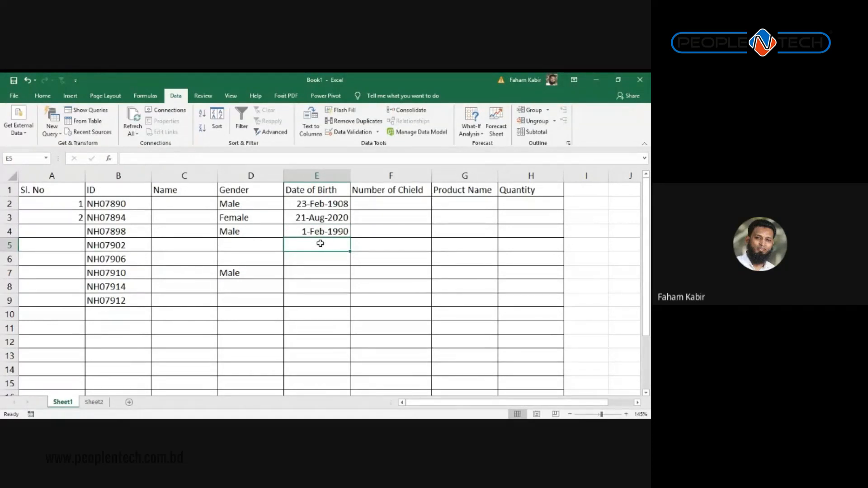
Step: Reopen the Date of Birth validation settings, cancel without changes, and return to Sheet2
key(alt+a)
key(v)
key(v)
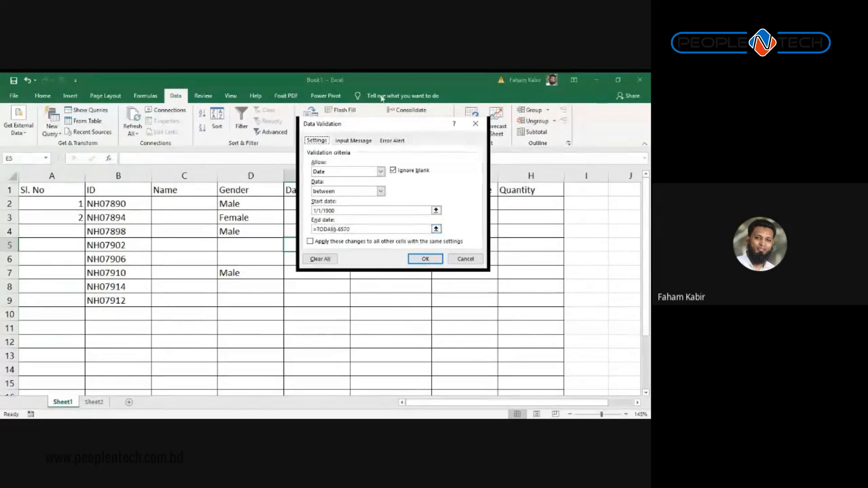
drag(436, 124, 508, 117)
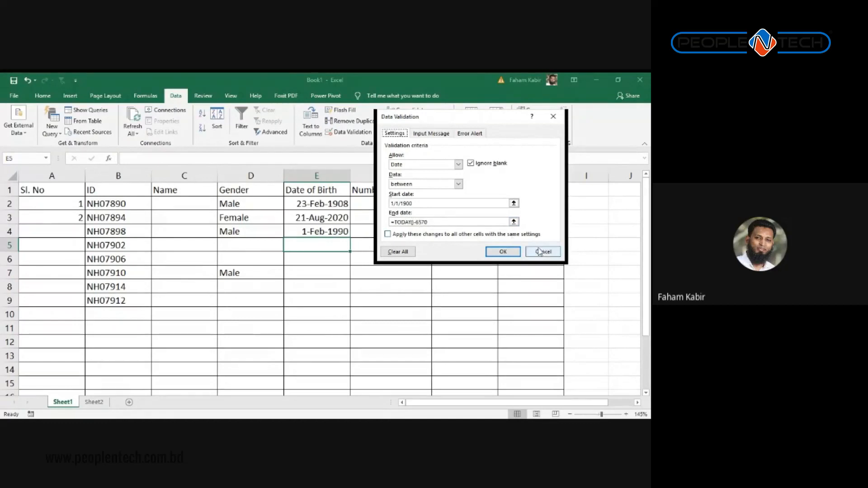
click(502, 251)
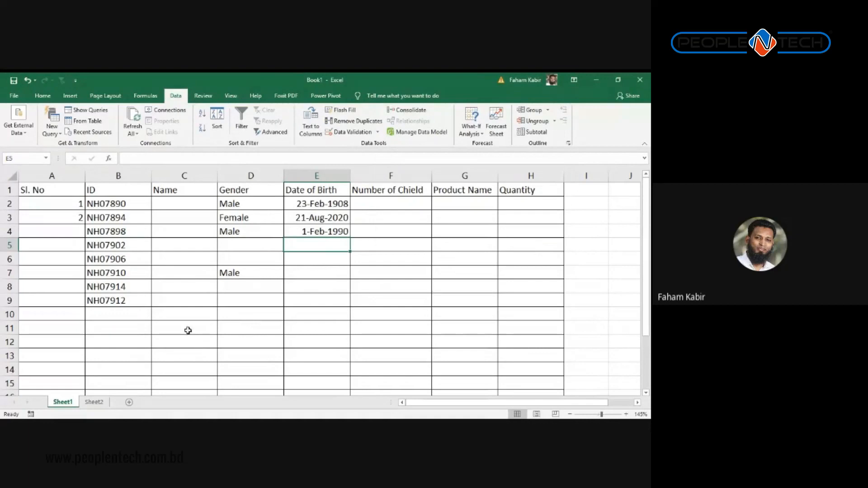
click(95, 403)
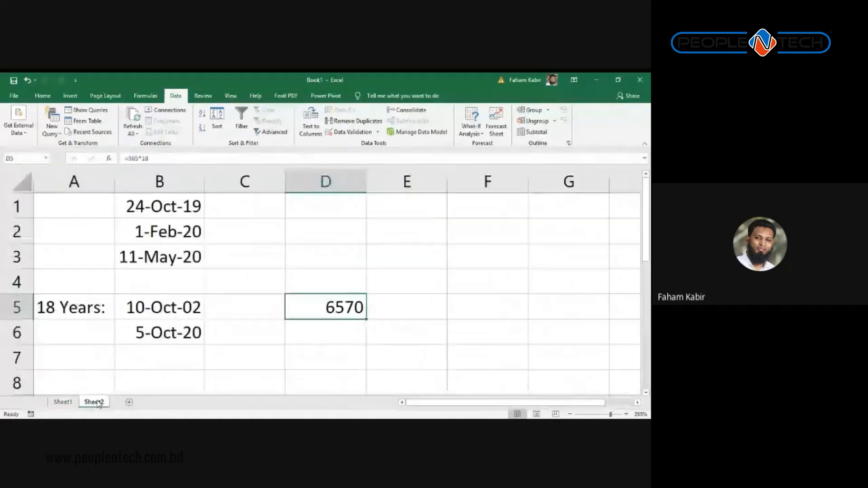
Step: Enter the labels DOJ, DOC and DOS in D1 to D3
click(329, 203)
text(DOJ)
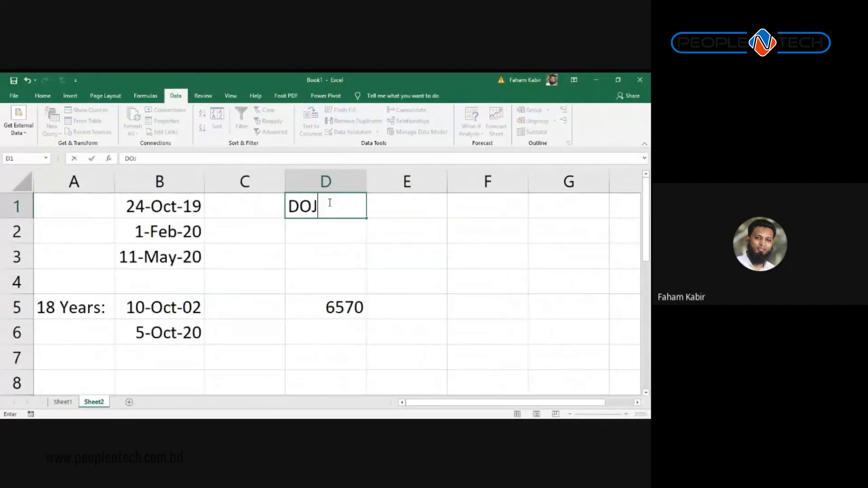
key(Return)
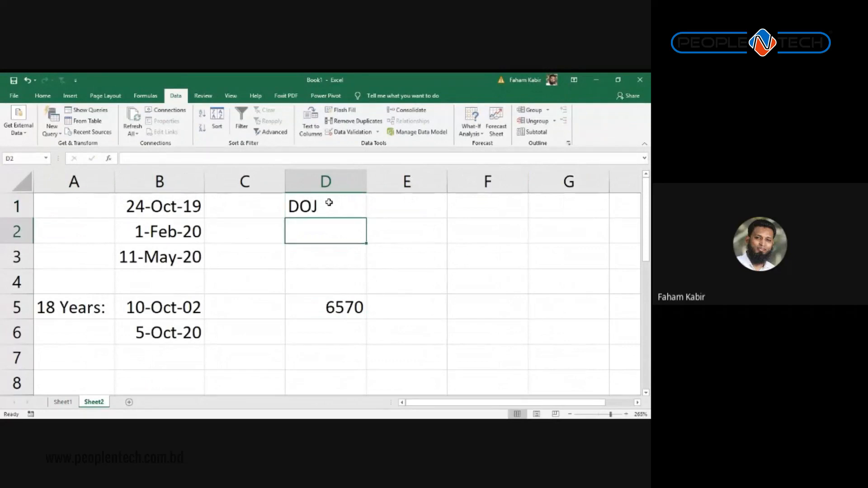
text(DOC)
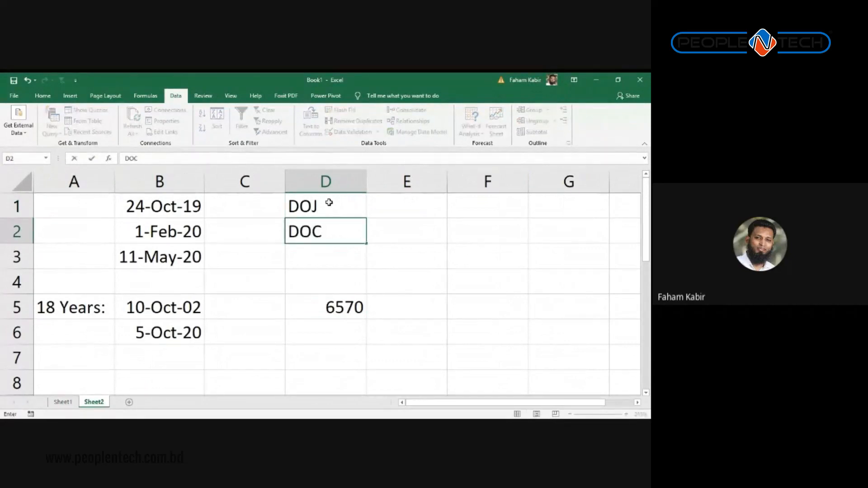
key(Return)
text(DOS)
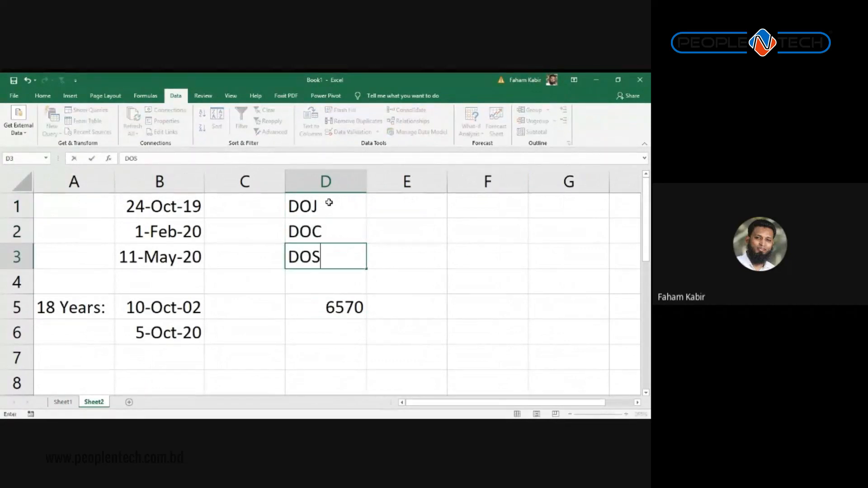
key(Return)
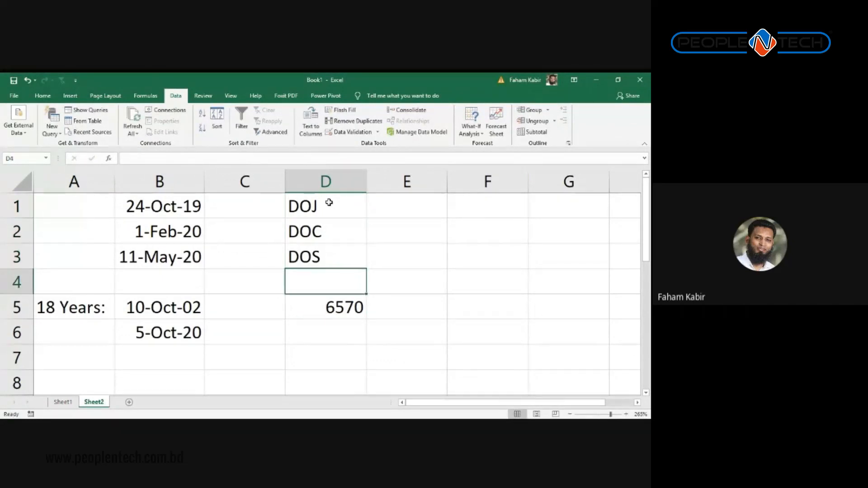
Step: Relabel D1 to D3 as Joining, Confirmation and Seperation
click(329, 203)
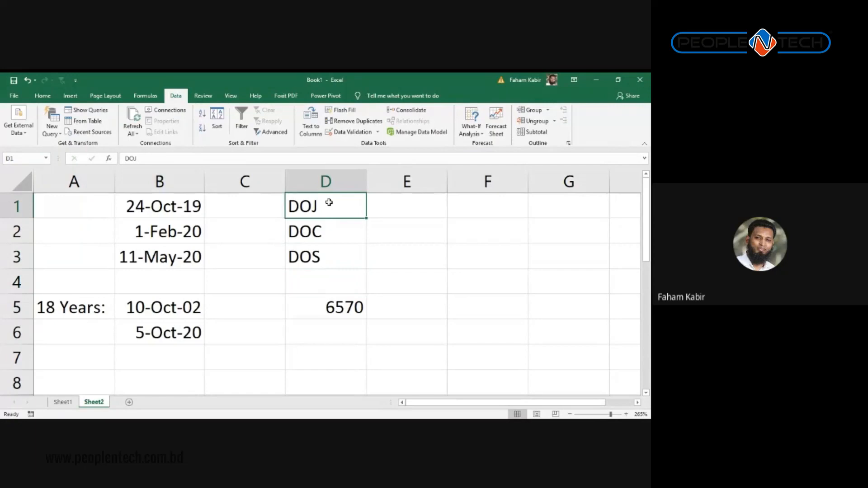
text(Joinin)
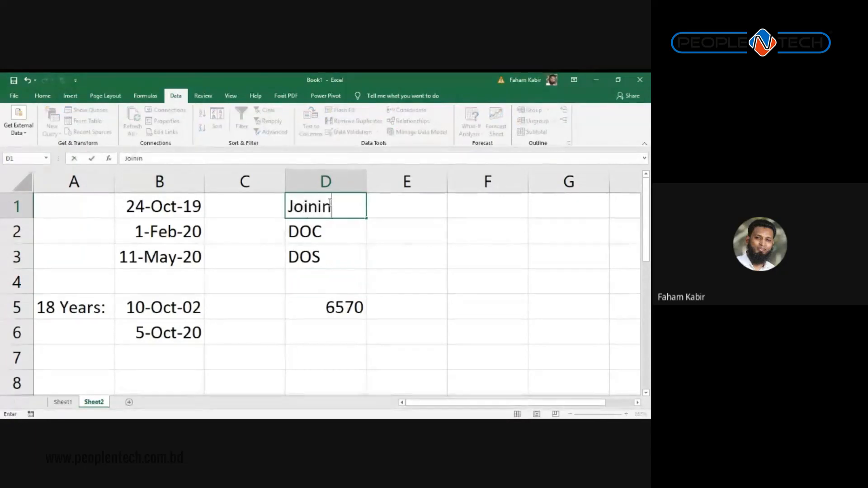
key(Return)
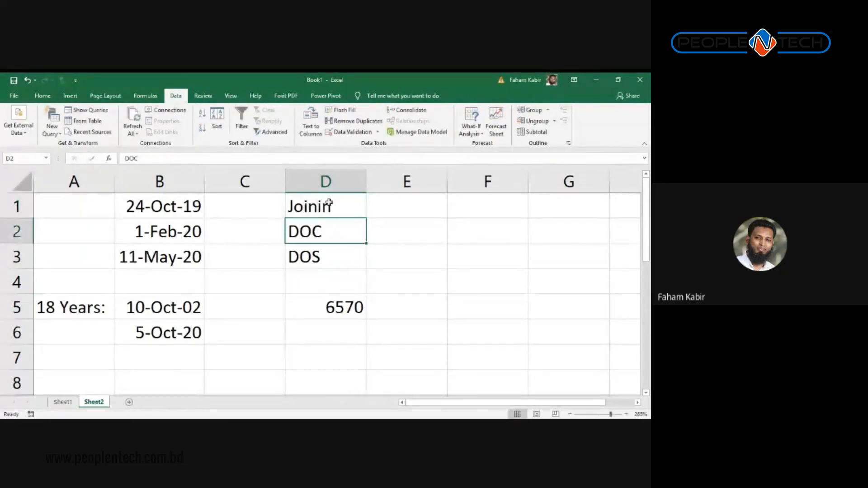
click(329, 203)
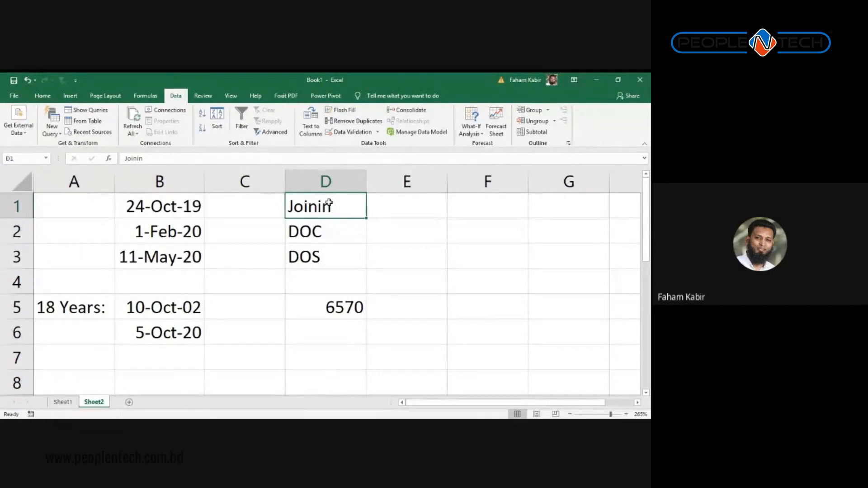
text(Joining)
key(Return)
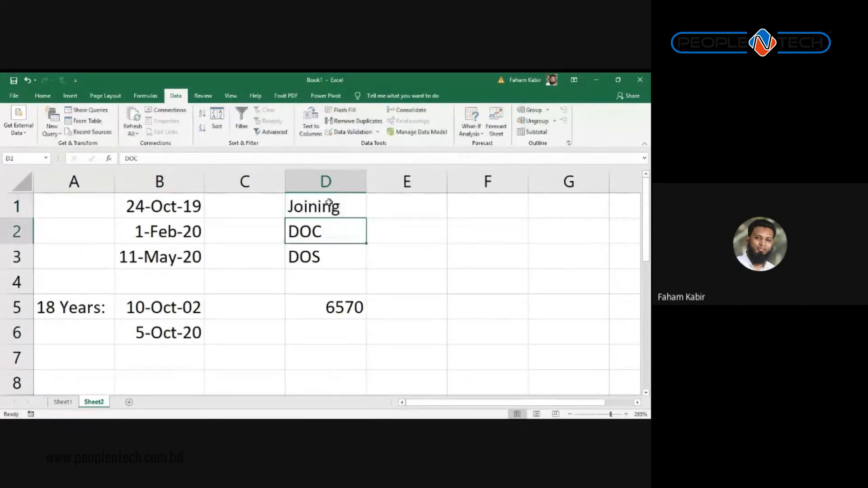
text(Confirmation)
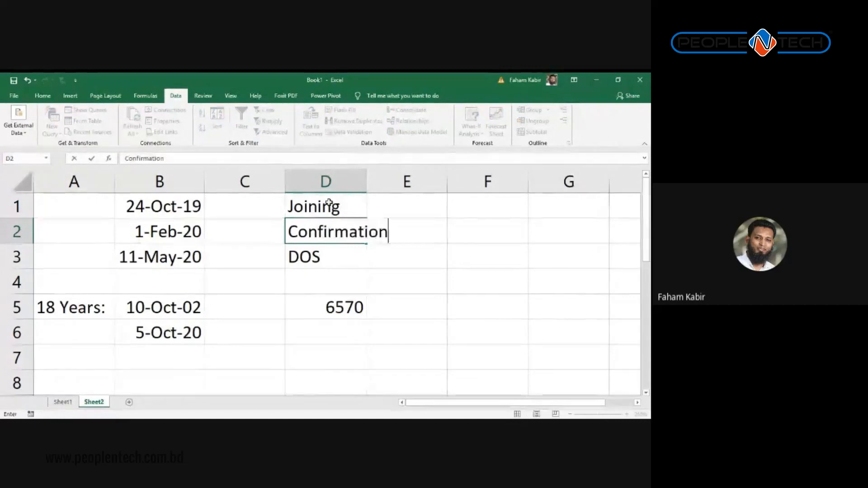
key(Return)
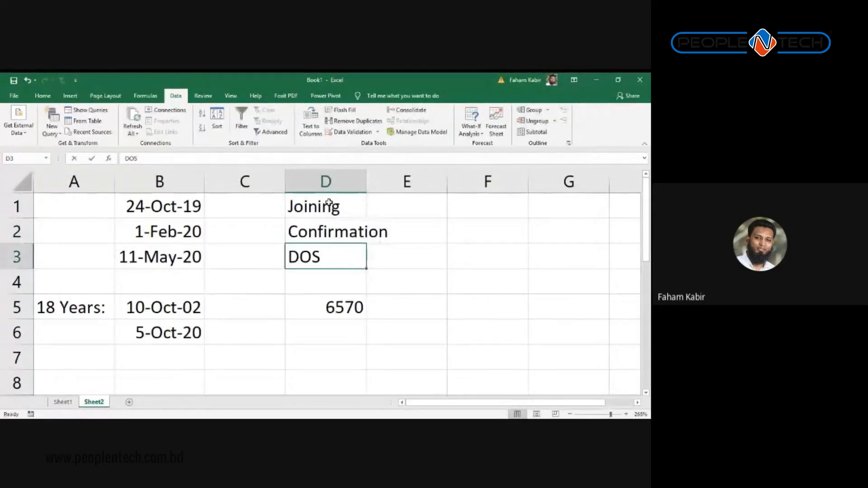
text(Sepra)
key(BackSpace)
key(BackSpace)
key(BackSpace)
key(BackSpace)
key(BackSpace)
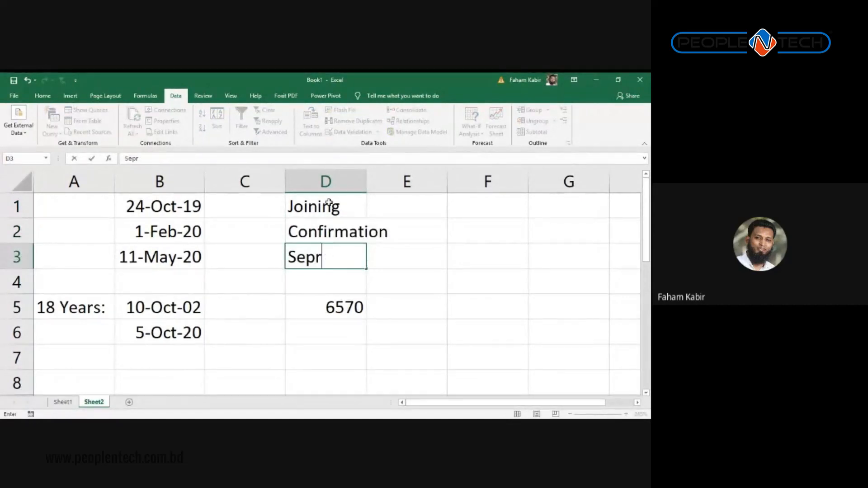
text(Seperation)
key(Tab)
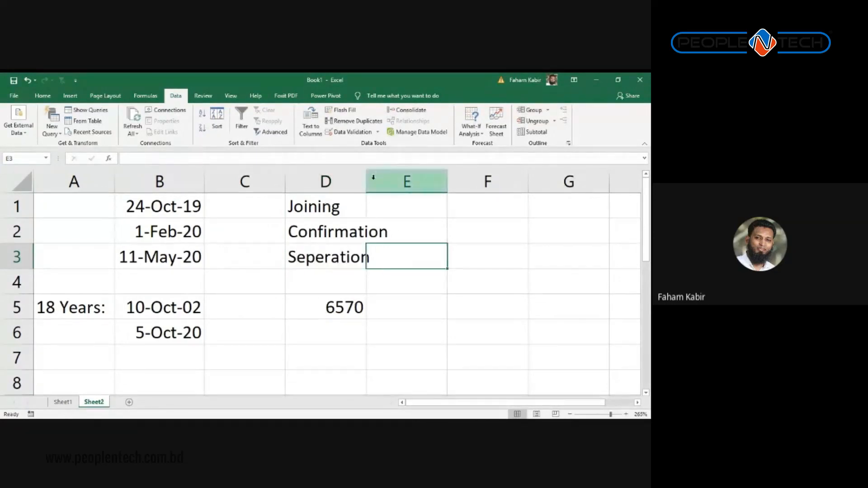
Step: Widen column D to fit the three labels and move among cells E1 to E3
drag(368, 181, 439, 256)
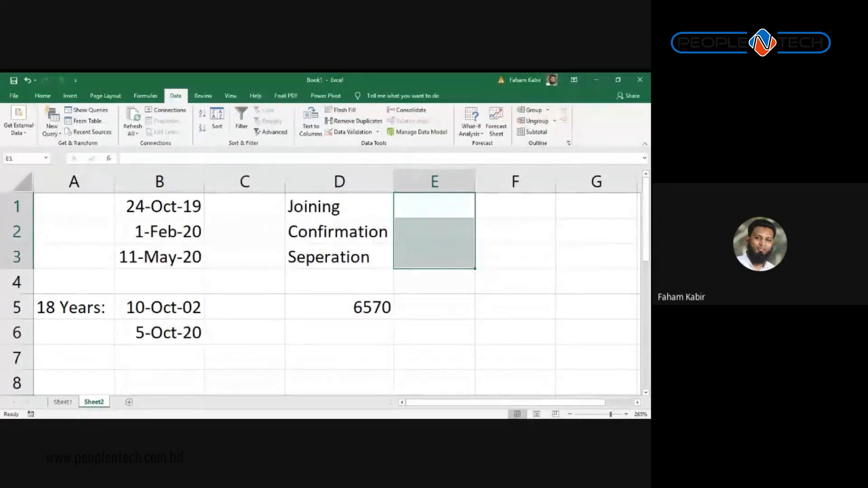
key(Up)
key(Down)
key(Up)
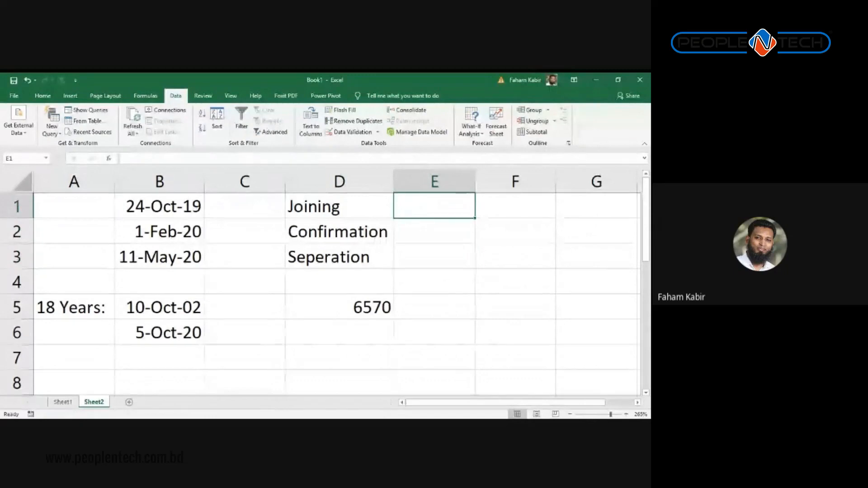
key(Down)
key(Down)
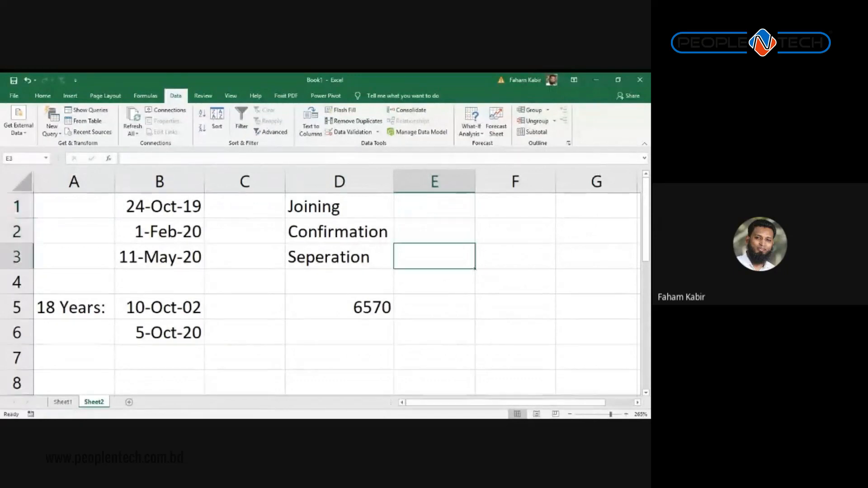
key(Up)
key(Up)
key(Down)
key(Down)
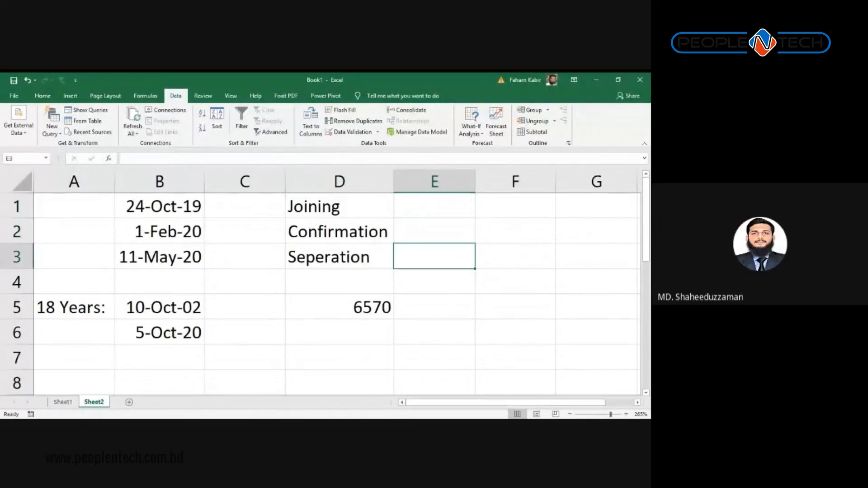
key(Up)
key(Up)
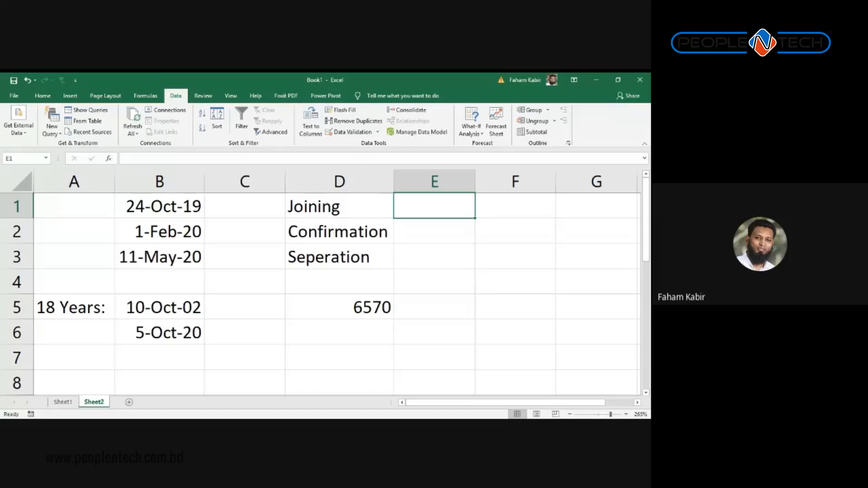
Step: Enter 1-Jan-2020 in E1 and 1-Aug-2019 in E2
text(1-Jan)
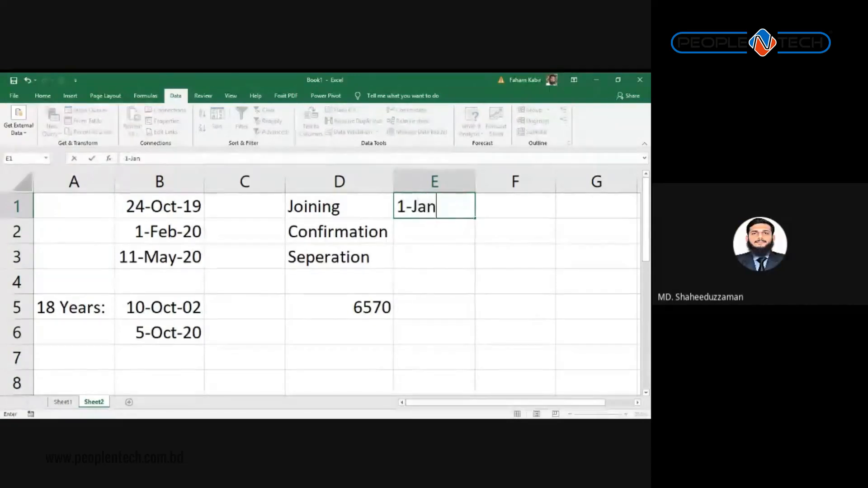
text(-202)
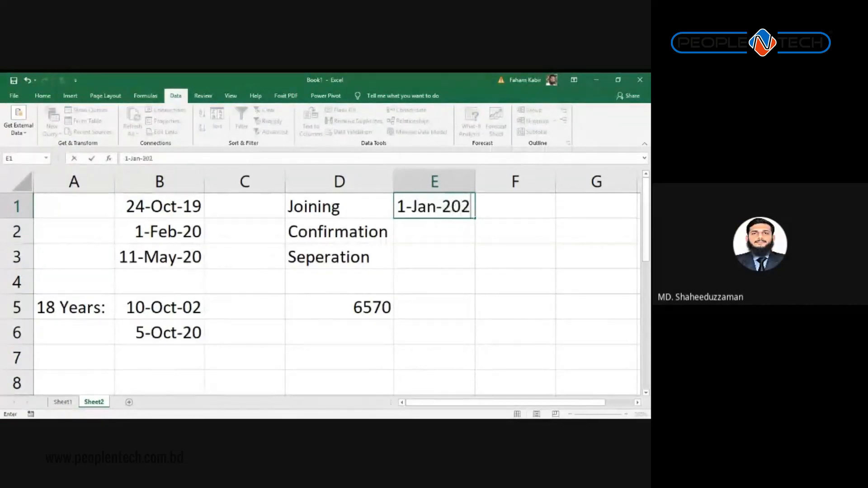
text(0)
key(Return)
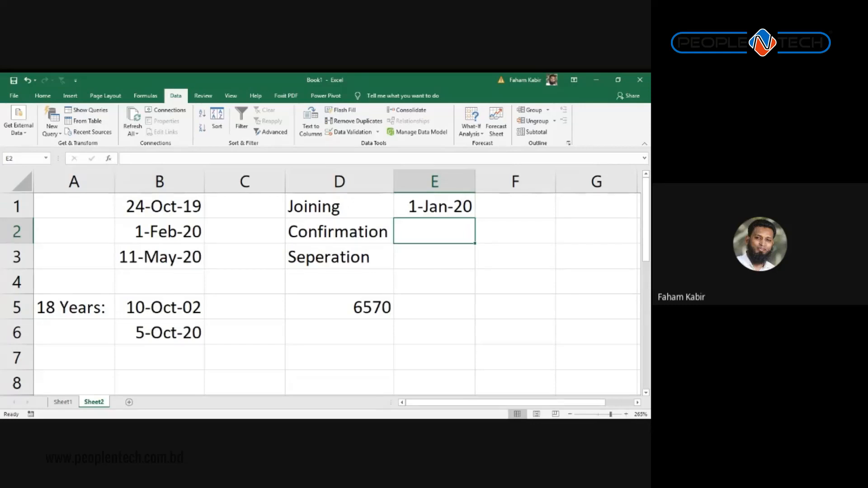
text(1-)
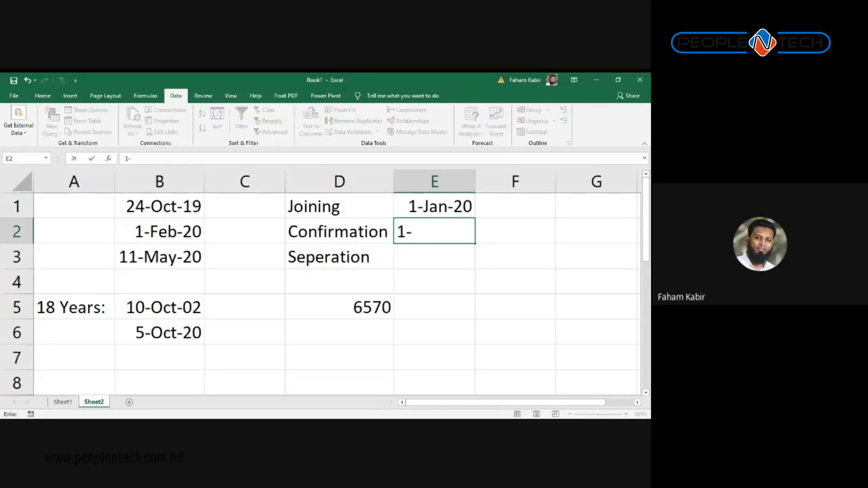
text(Aug-20)
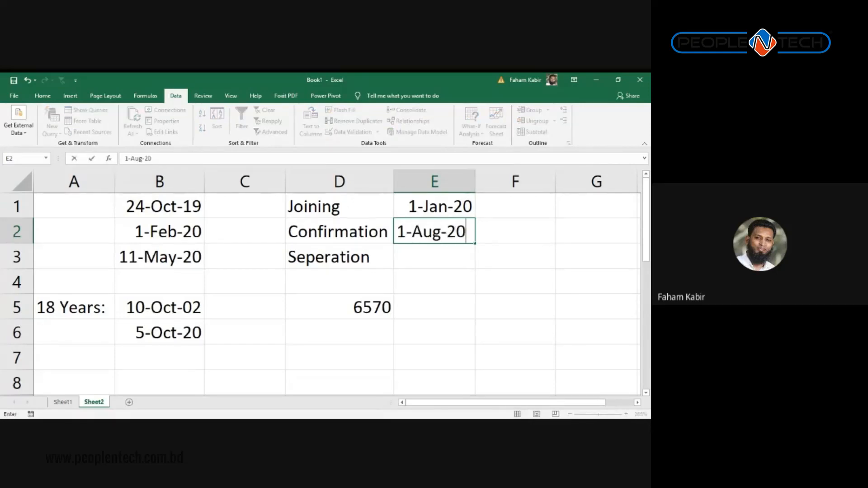
text(19)
key(Return)
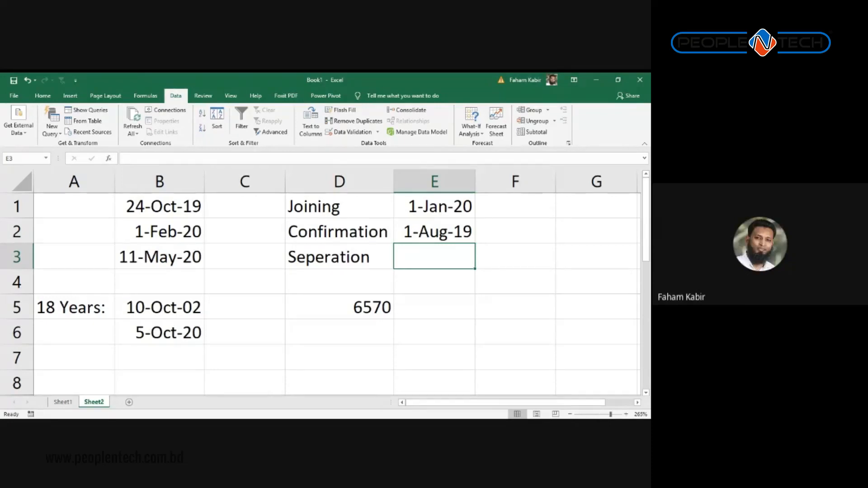
Step: Leave E3 empty and delete the 1-Aug-19 date from E2
key(alt+Tab)
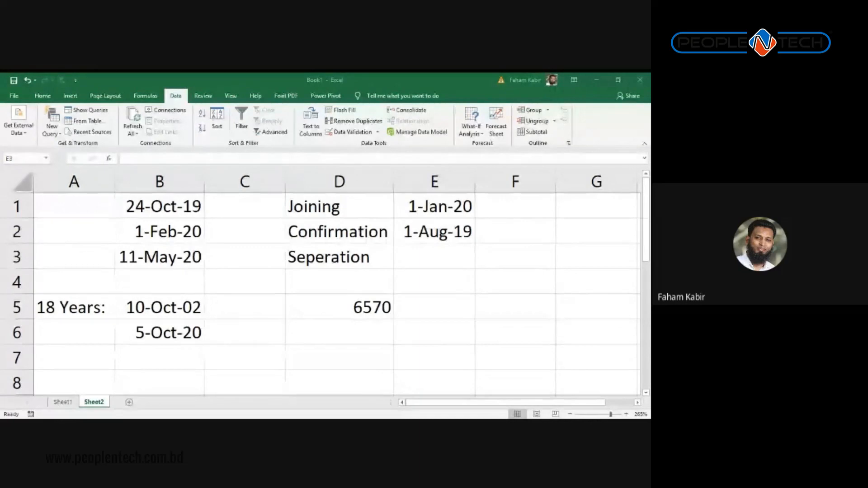
click(534, 259)
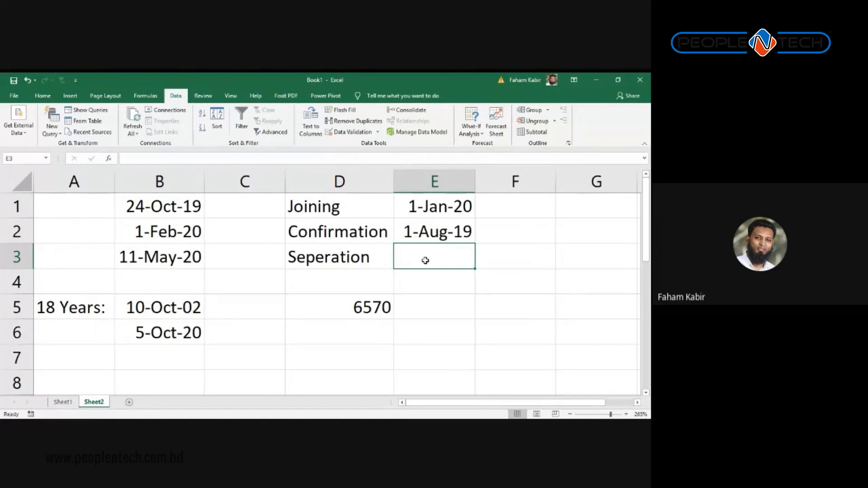
text(1)
key(BackSpace)
key(Escape)
key(Up)
key(Up)
key(shift+Down)
key(shift+Down)
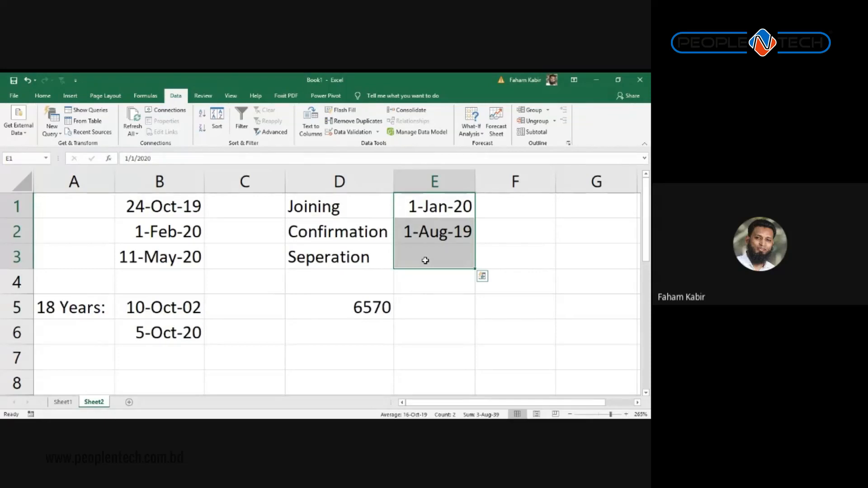
key(Down)
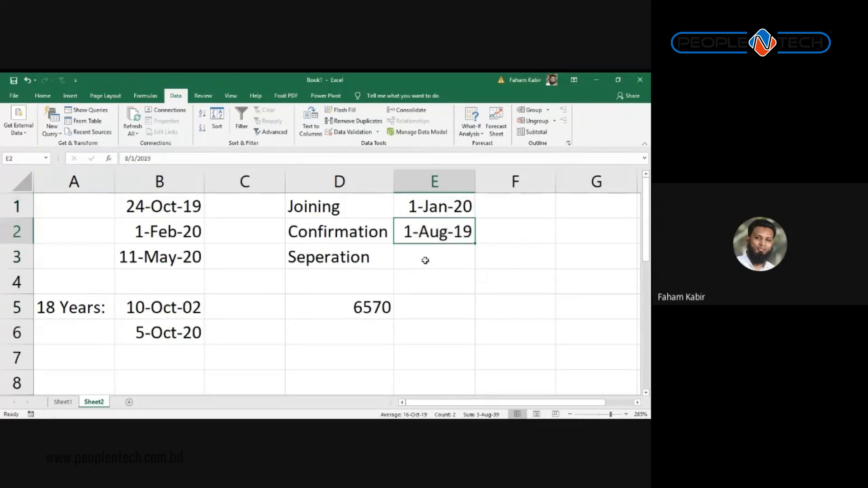
key(Delete)
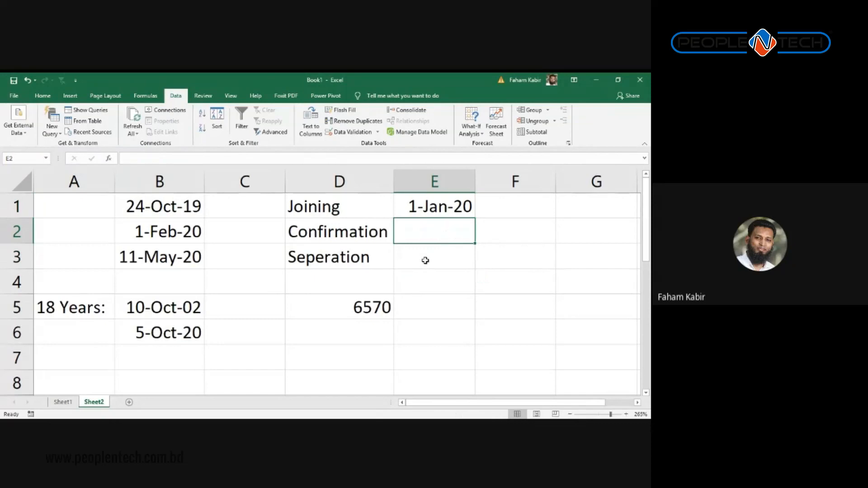
Step: Make E2's validation allow only dates, starting at =E1+80
click(344, 132)
click(458, 165)
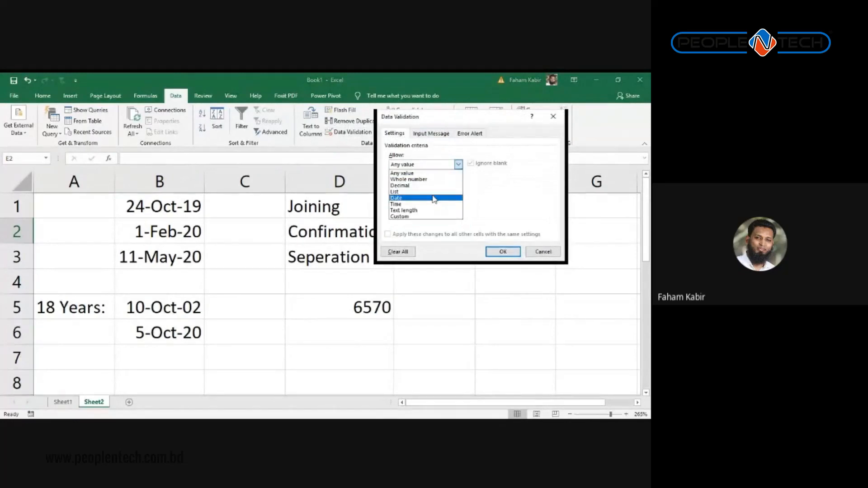
click(435, 198)
drag(431, 123, 221, 159)
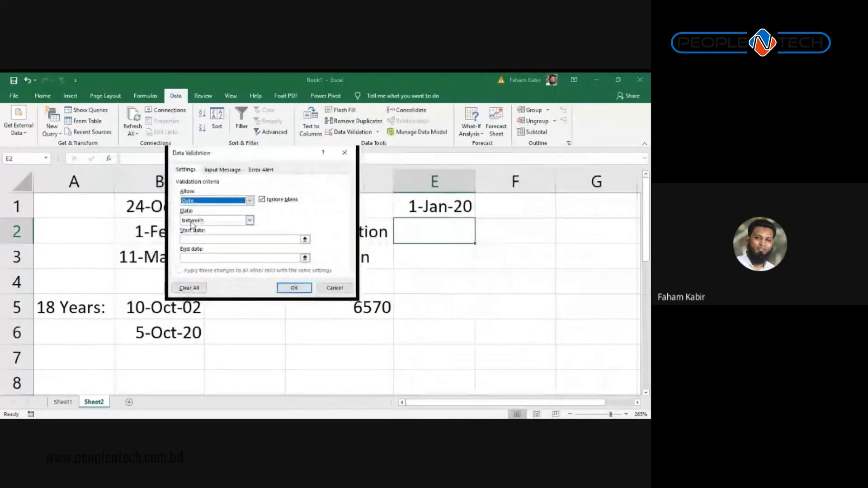
click(214, 239)
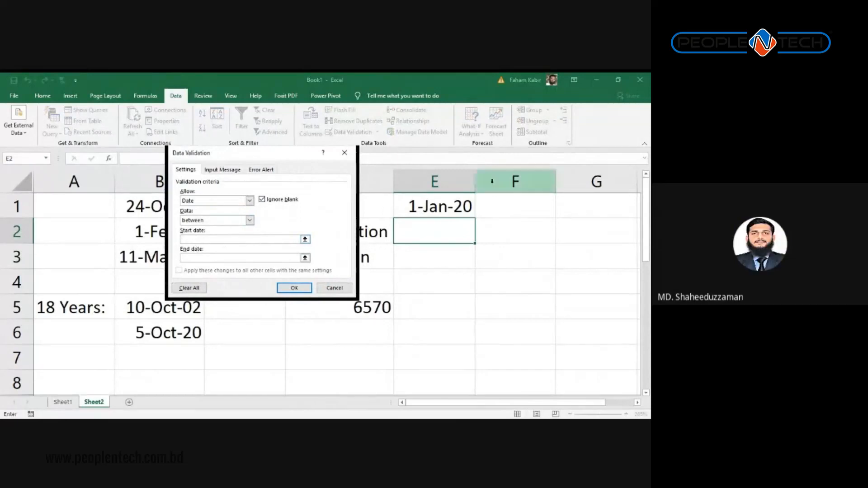
click(430, 205)
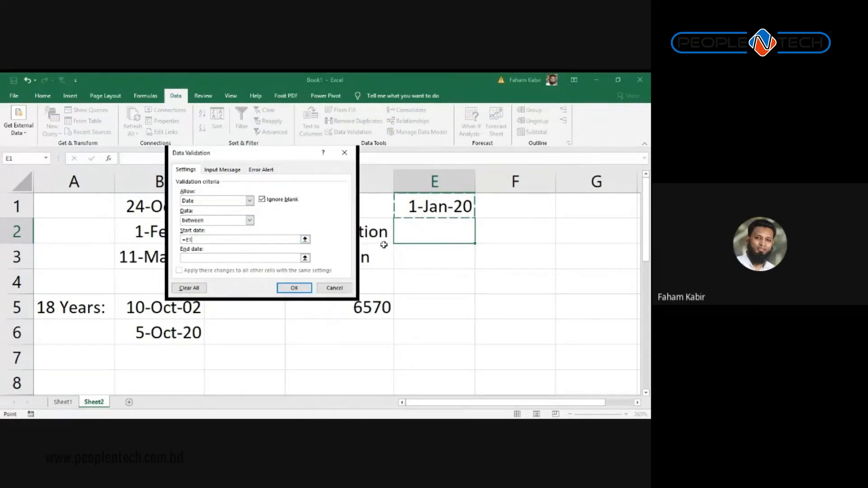
text(+80)
Step: Set the end date to =E1+365 and apply the rule
drag(243, 241, 118, 243)
key(ctrl+c)
click(201, 261)
key(ctrl+v)
drag(195, 259, 233, 263)
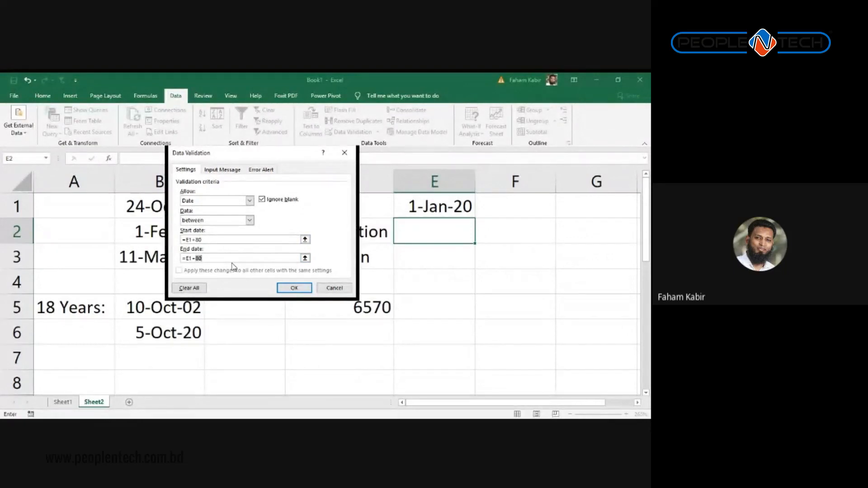
text(365)
click(292, 292)
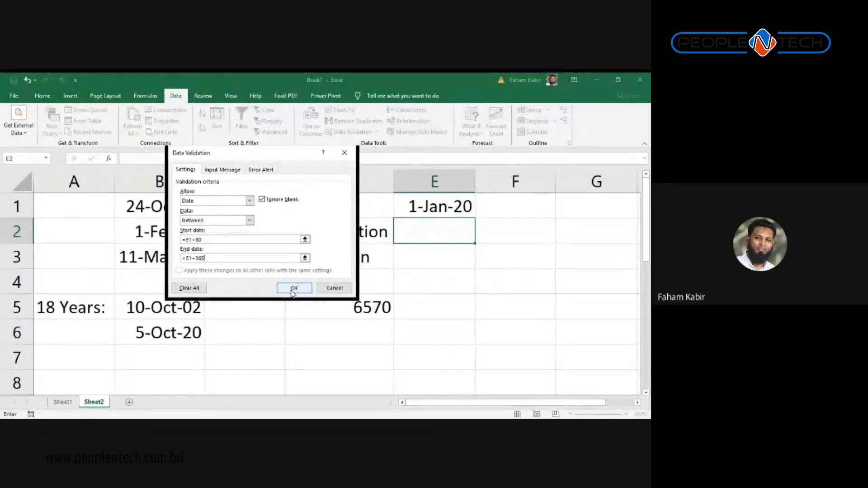
click(293, 290)
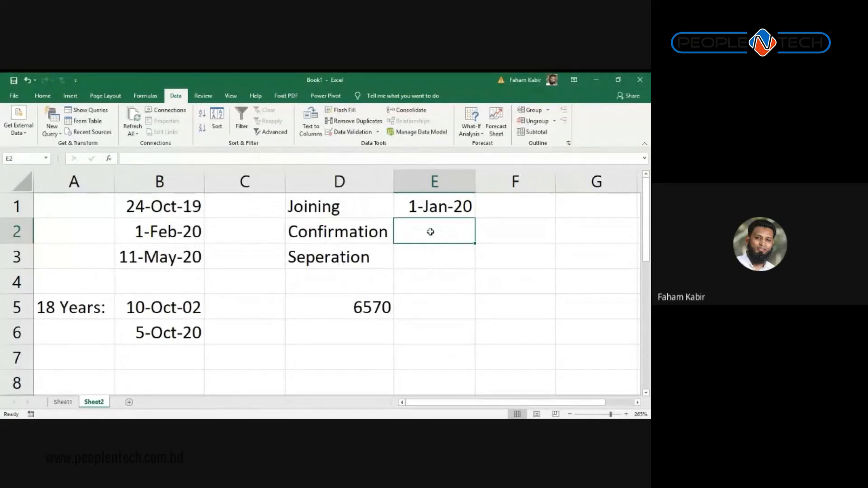
Step: Test E2 with 1-Feb-2020, which is rejected, then enter 1-Apr-2020 instead
text(1-)
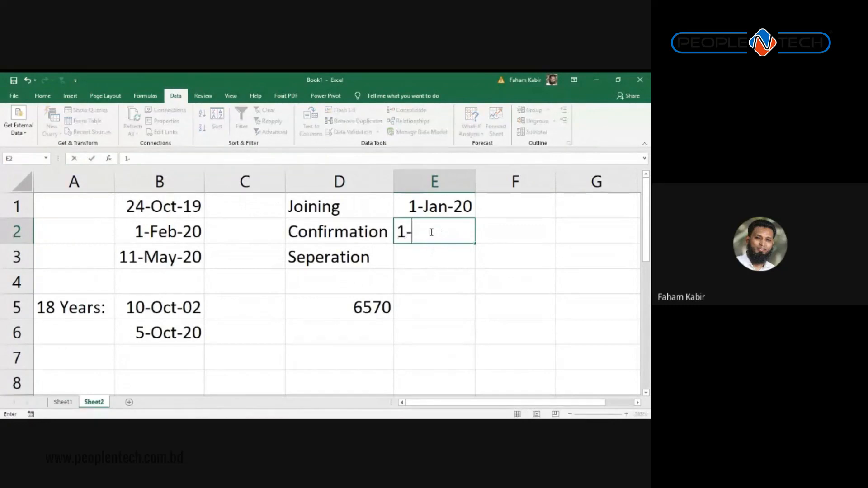
text(Feb-2020)
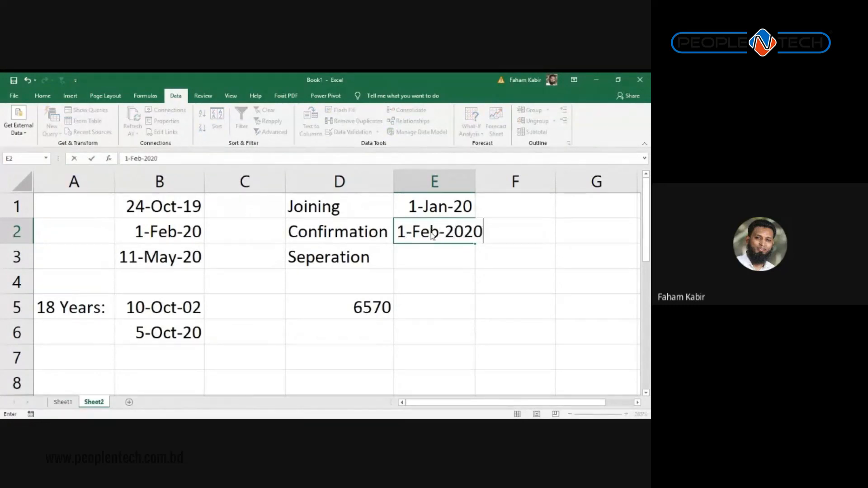
key(Return)
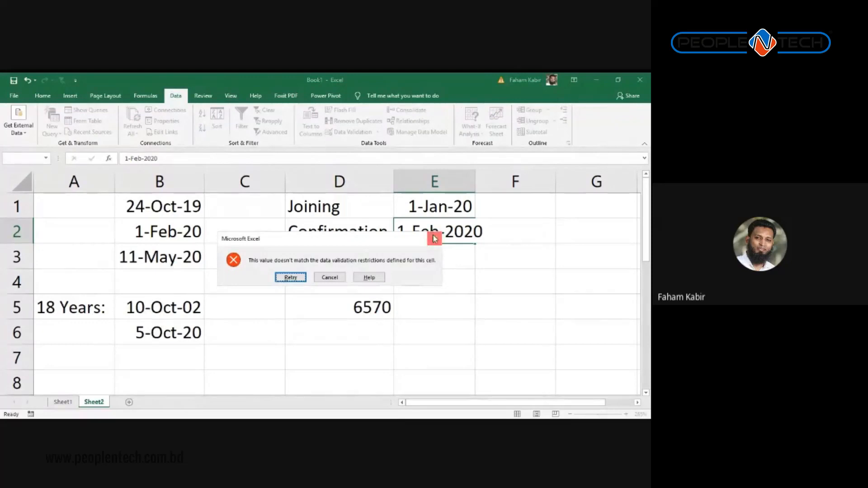
click(433, 237)
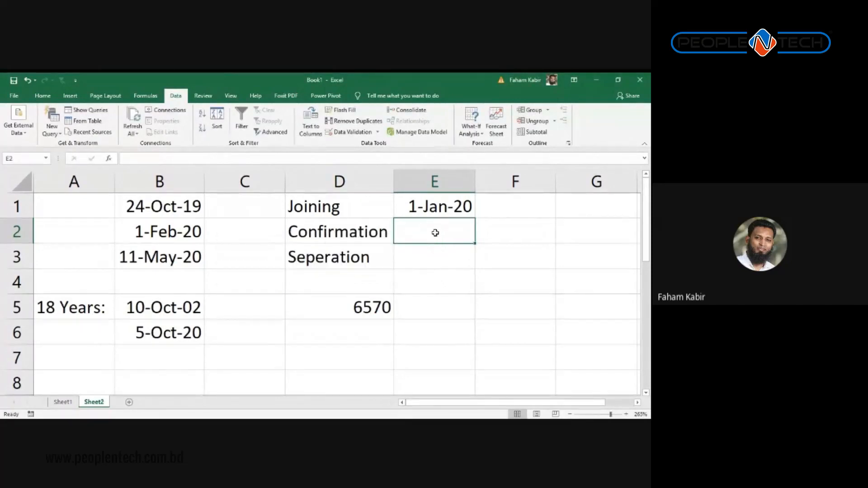
text(4-)
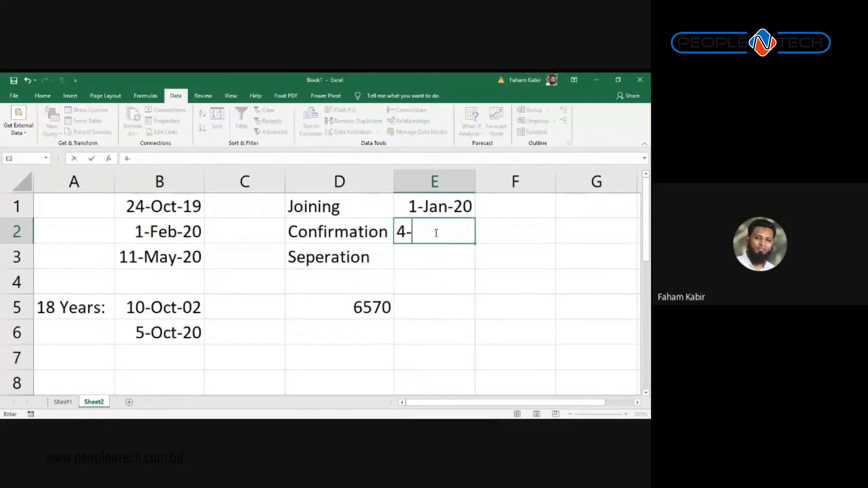
key(BackSpace)
key(BackSpace)
text(1-Apr-2020)
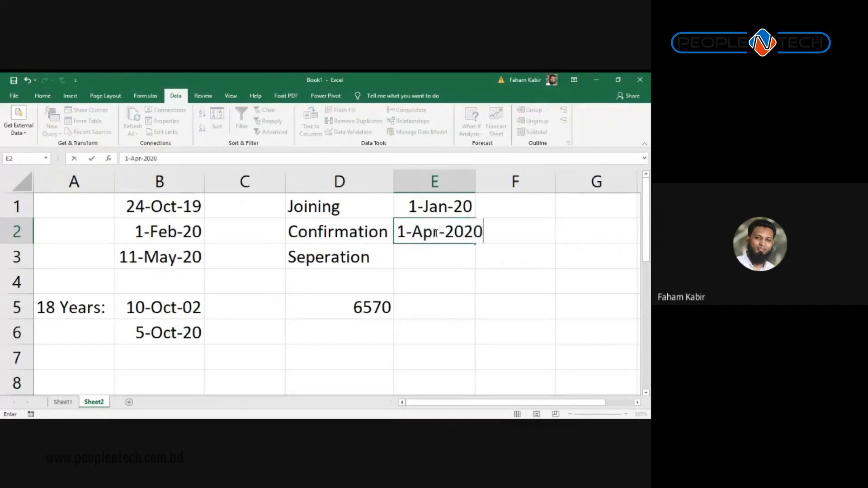
key(Return)
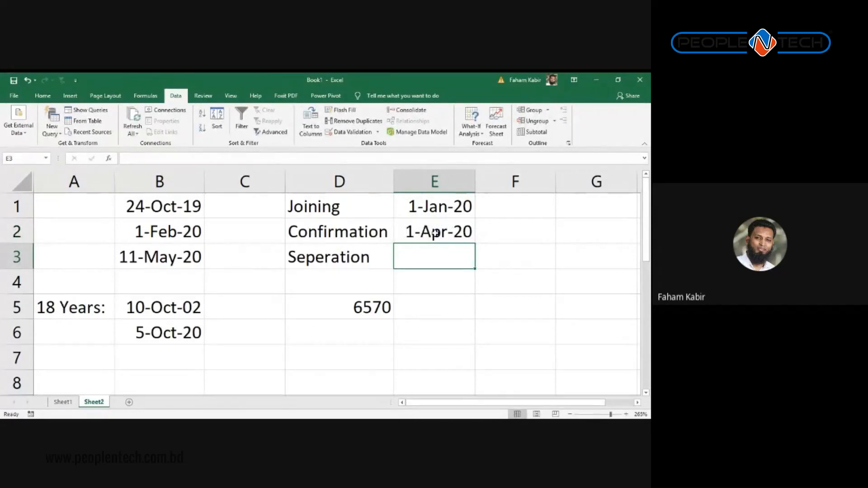
key(Left)
key(Right)
Step: Set E3's validation to allow dates and begin its start date as =E1>
text(=)
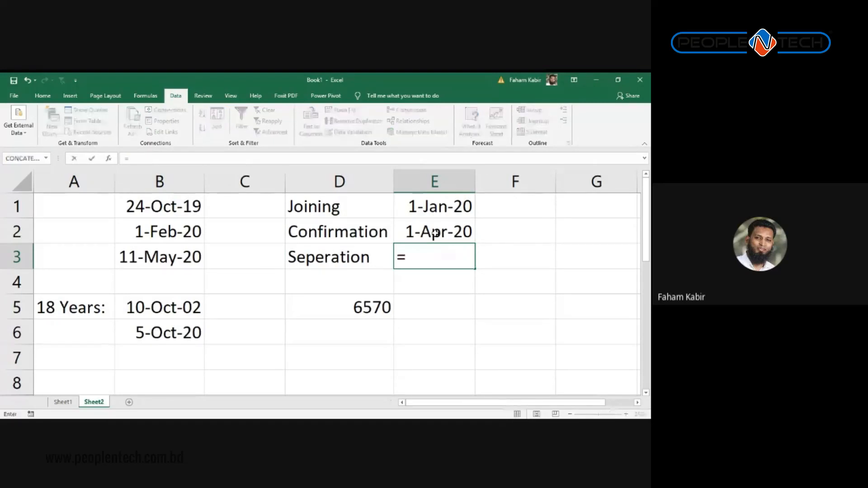
key(Escape)
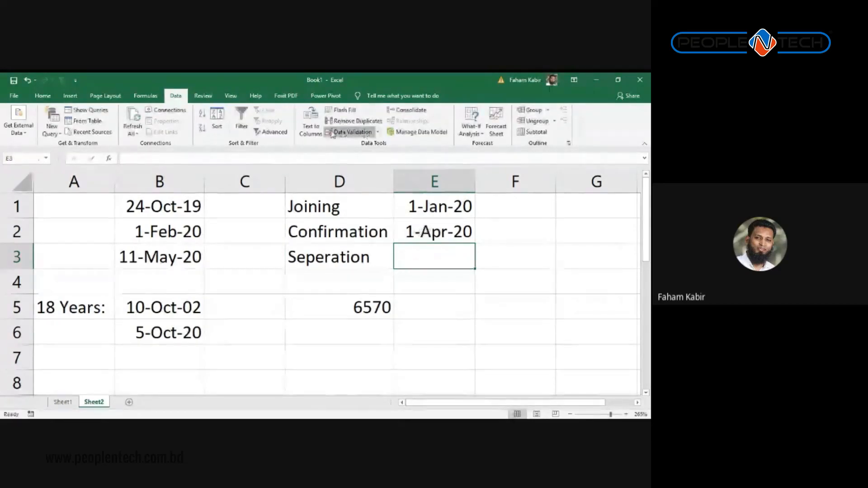
click(350, 132)
drag(236, 154, 178, 167)
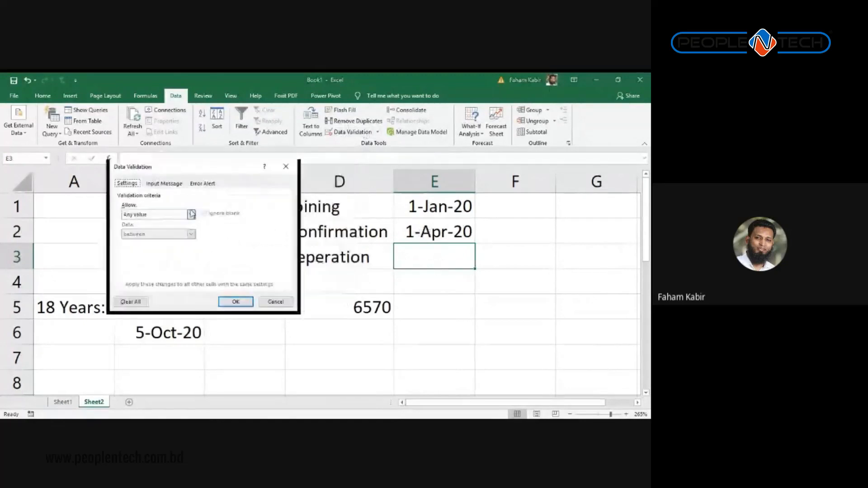
click(191, 214)
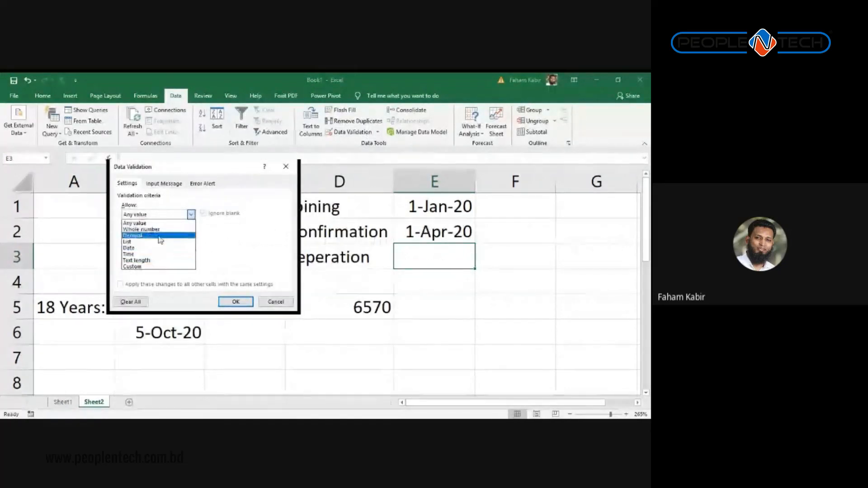
click(150, 249)
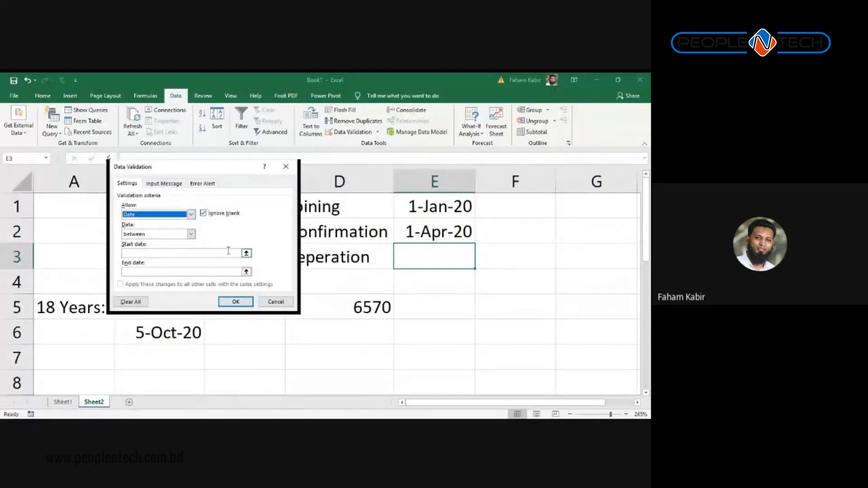
click(246, 254)
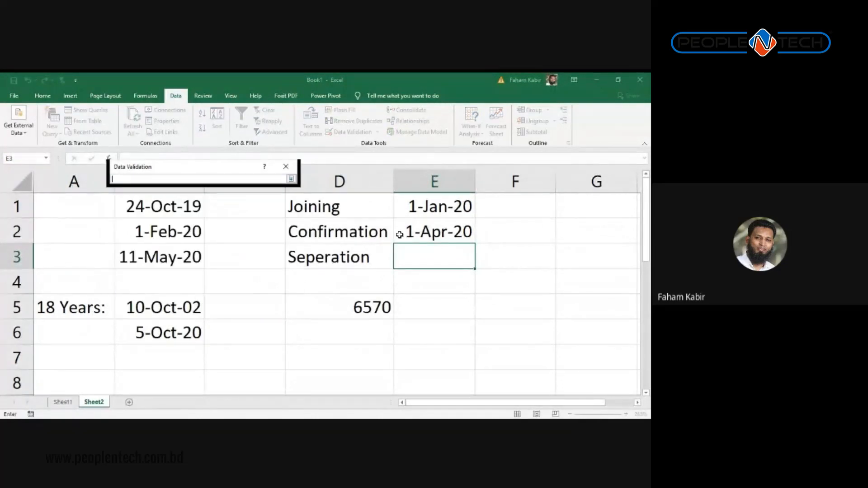
click(447, 207)
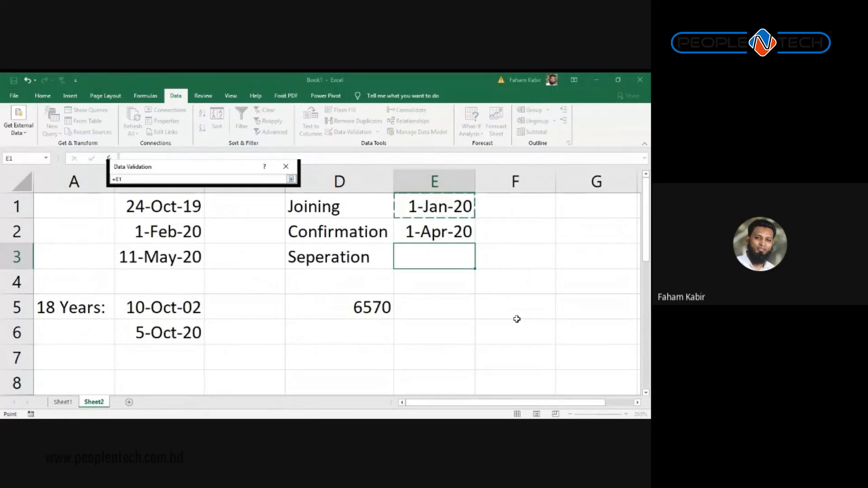
text(>)
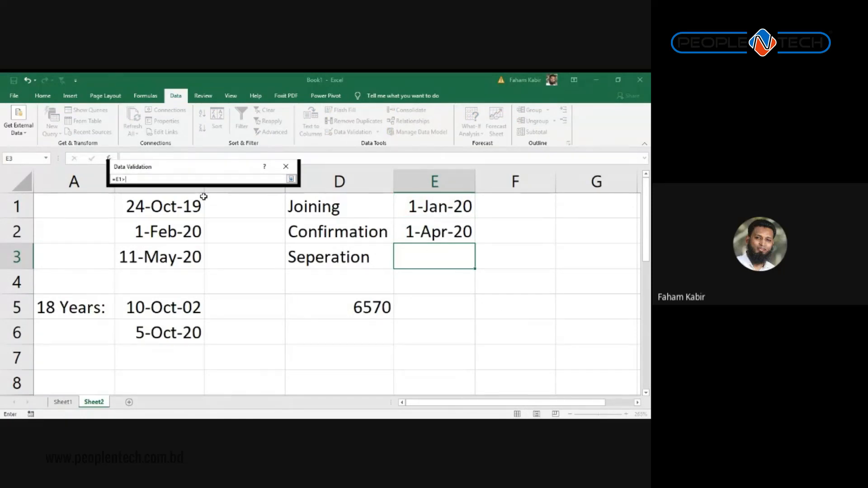
key(Return)
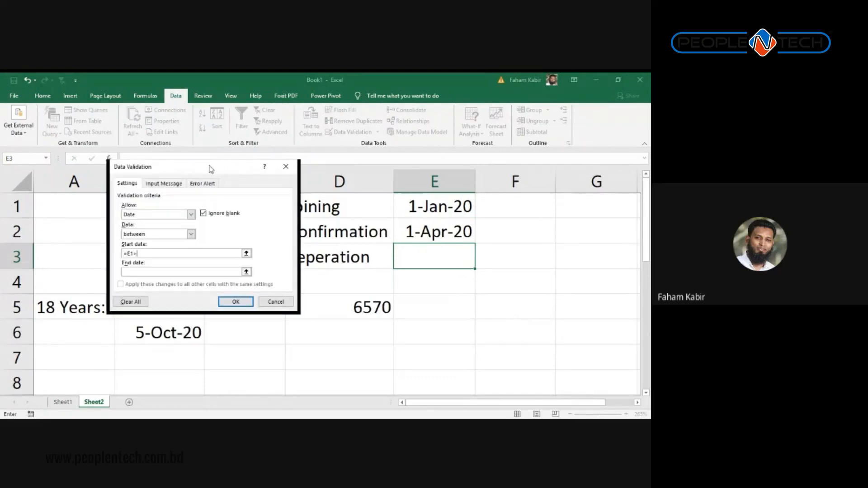
drag(213, 172, 166, 137)
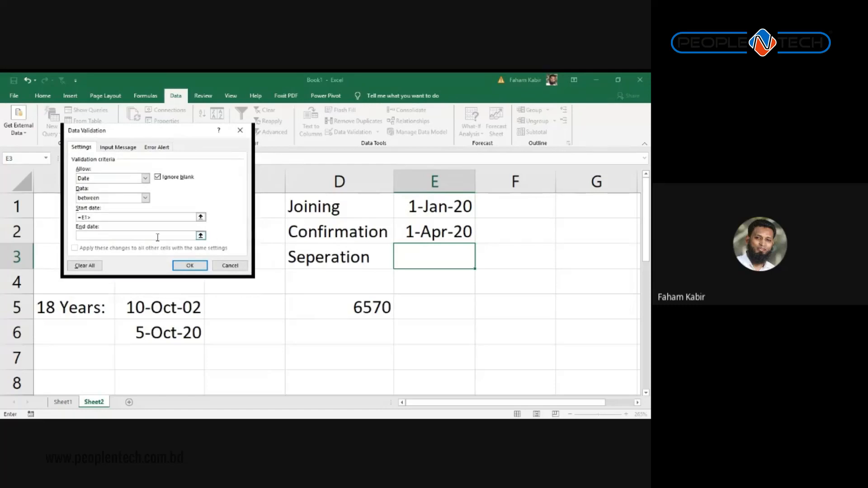
Step: Change the start date to end in +1 and set the end date to =E1-99999
double_click(96, 216)
click(97, 216)
key(BackSpace)
text(+1)
text(=)
click(441, 212)
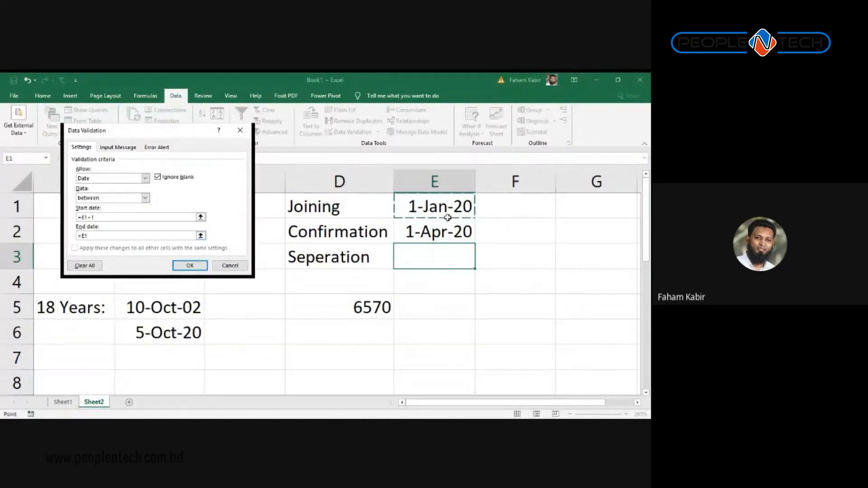
text(-)
text(9999999)
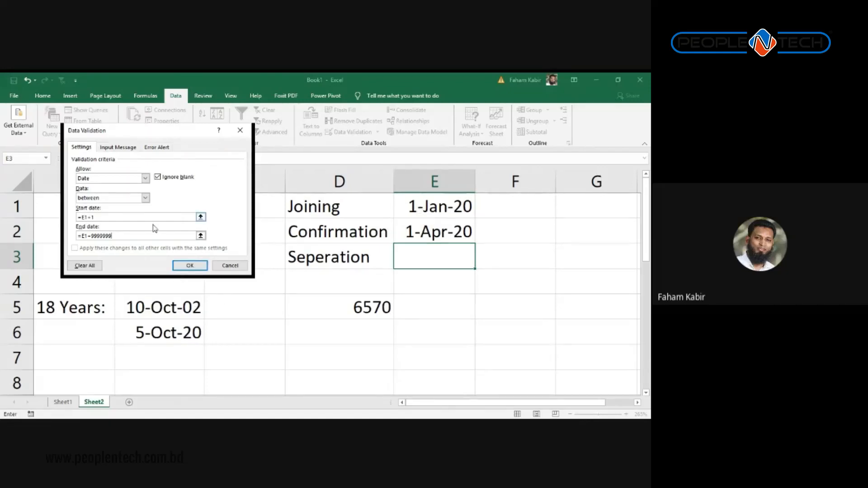
Step: Set Data to greater than, with the start date =E1 (the joining date)
click(145, 198)
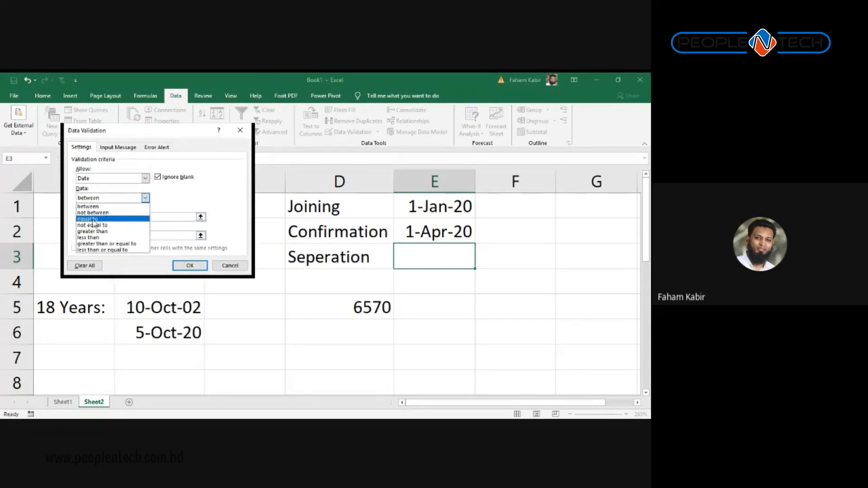
click(84, 234)
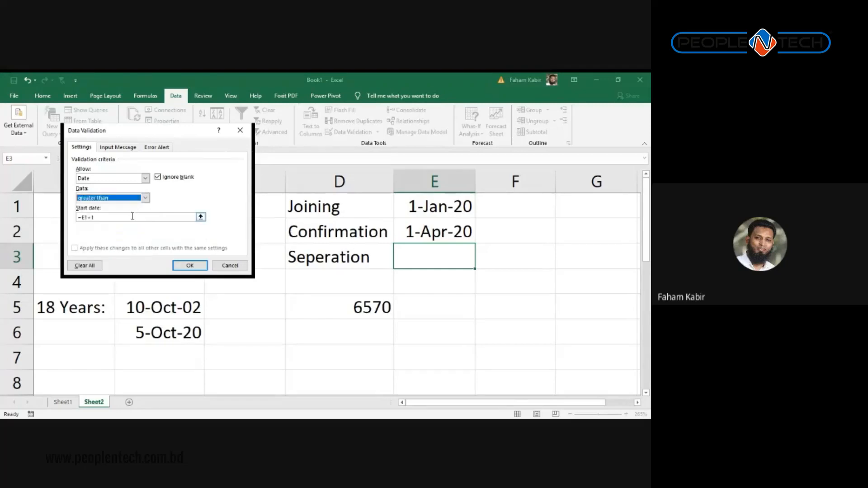
drag(123, 219, 50, 210)
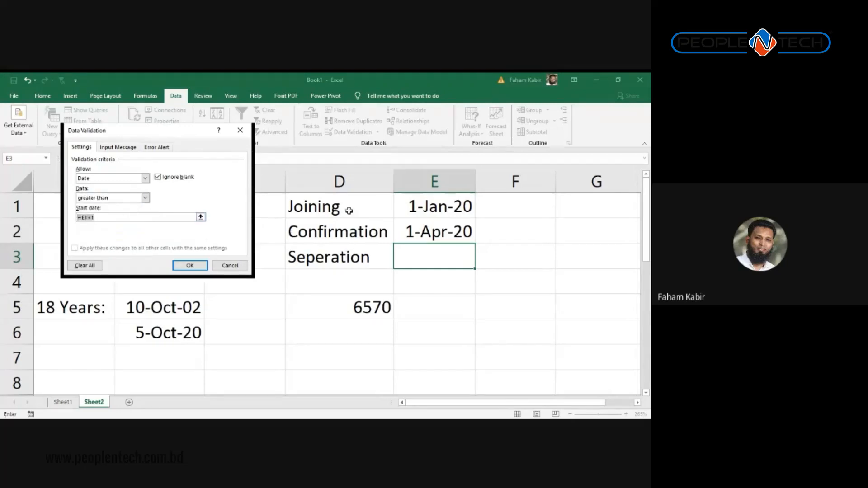
key(End)
text(+)
click(433, 211)
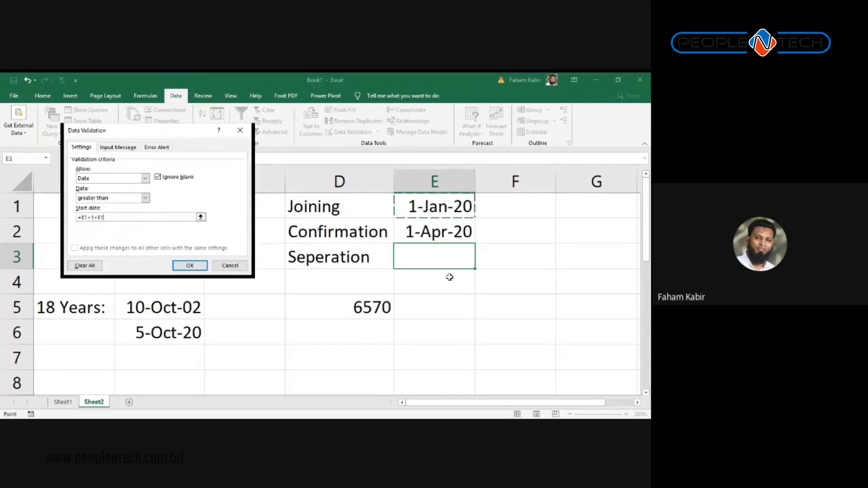
drag(157, 218, 6, 197)
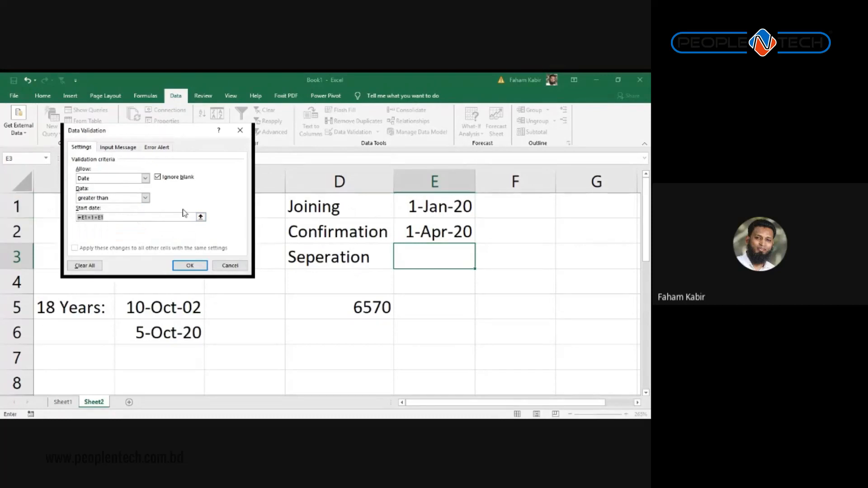
text(=)
click(432, 209)
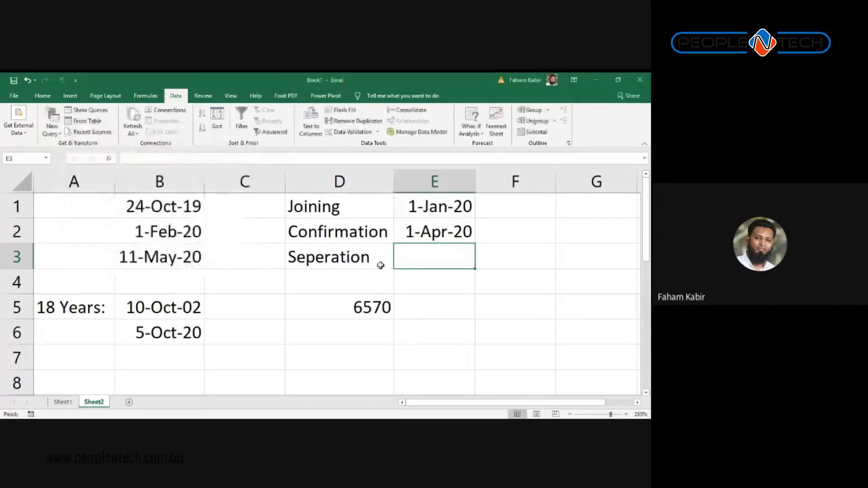
Step: Apply the date rule and enter 1-Dec-2020 as E3's separation date
click(190, 266)
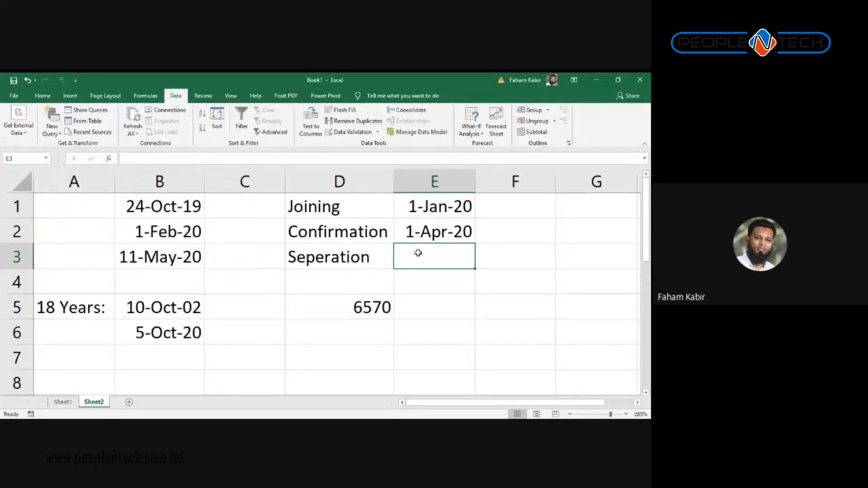
text(1-Deb)
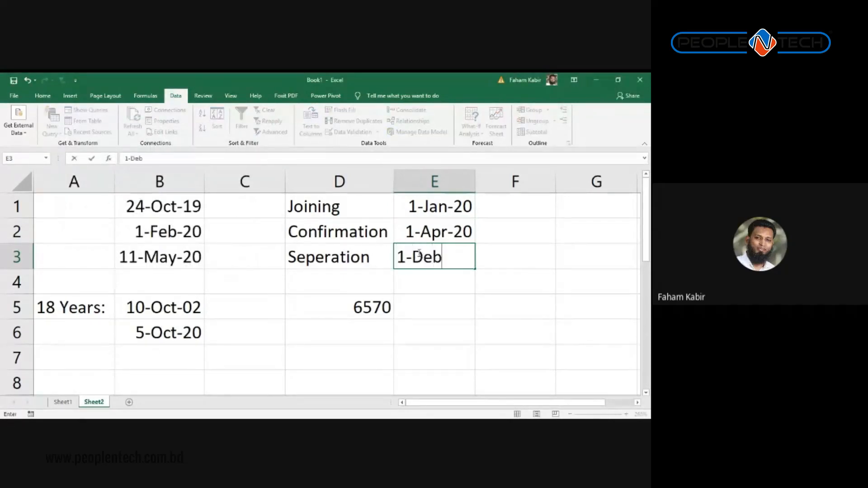
key(BackSpace)
text(c-2020)
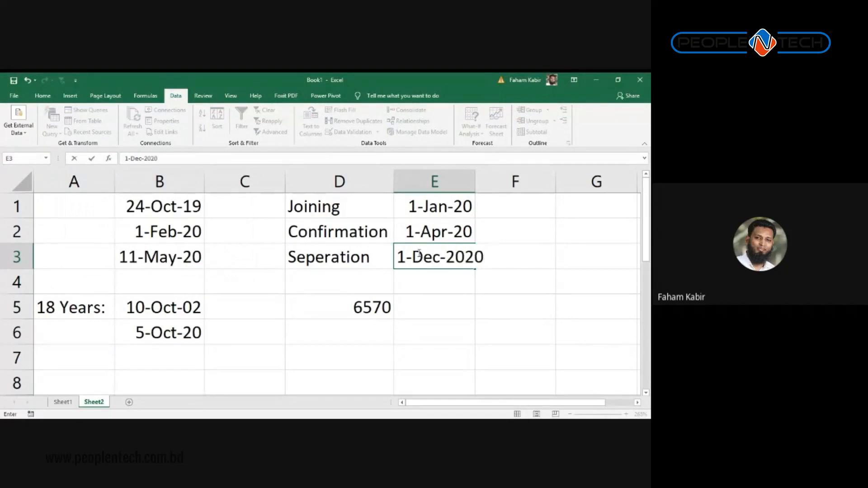
key(Return)
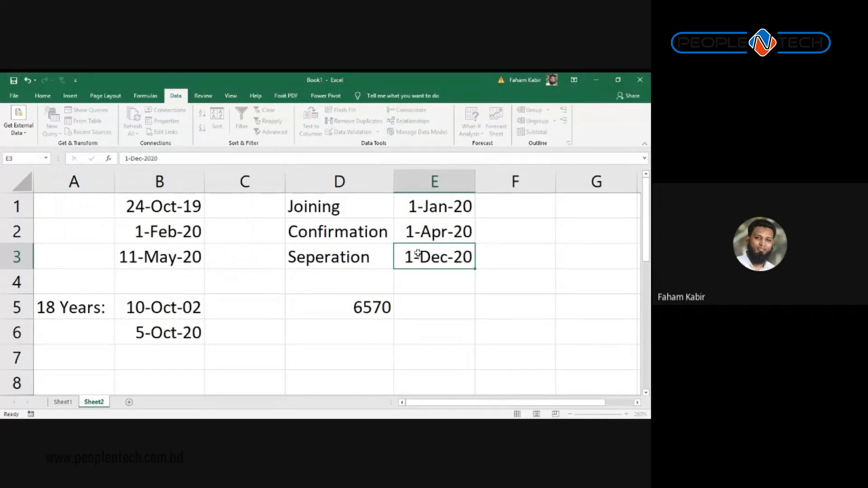
Step: Test E3 with 1-Dec-2019 and 1_Dec_2020, cancelling each rejection to keep 1-Dec-20
click(418, 254)
text(1)
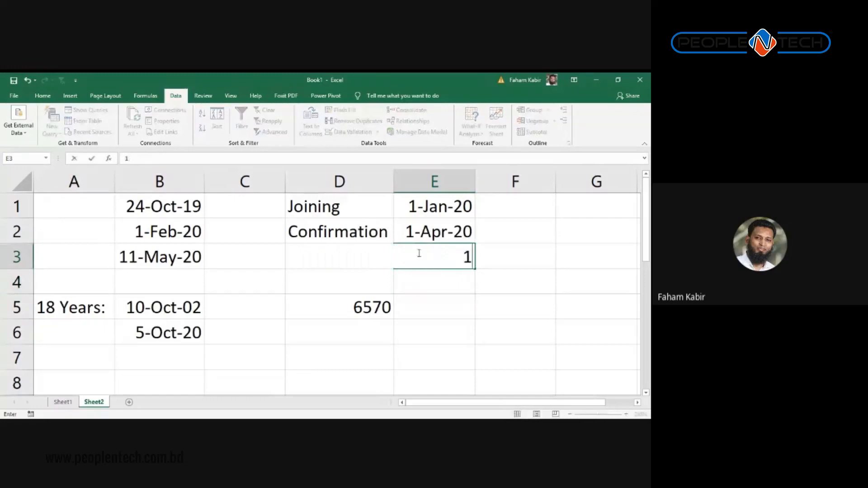
text(-Dec-20)
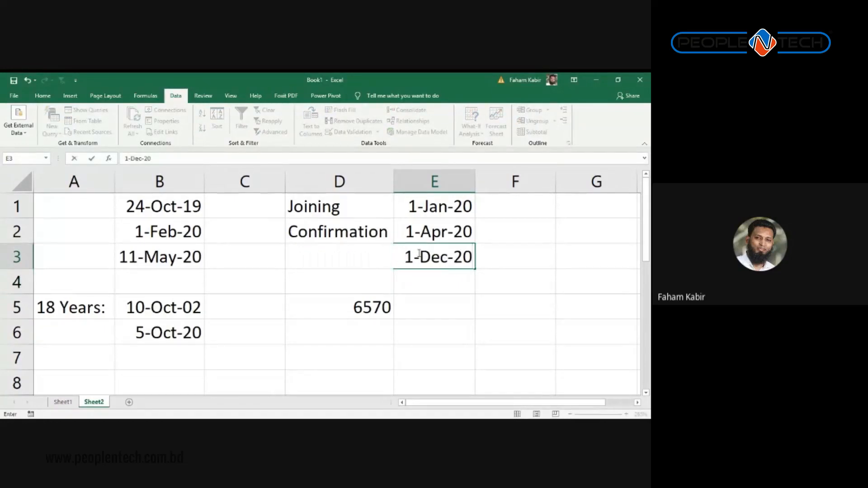
text(19)
key(Return)
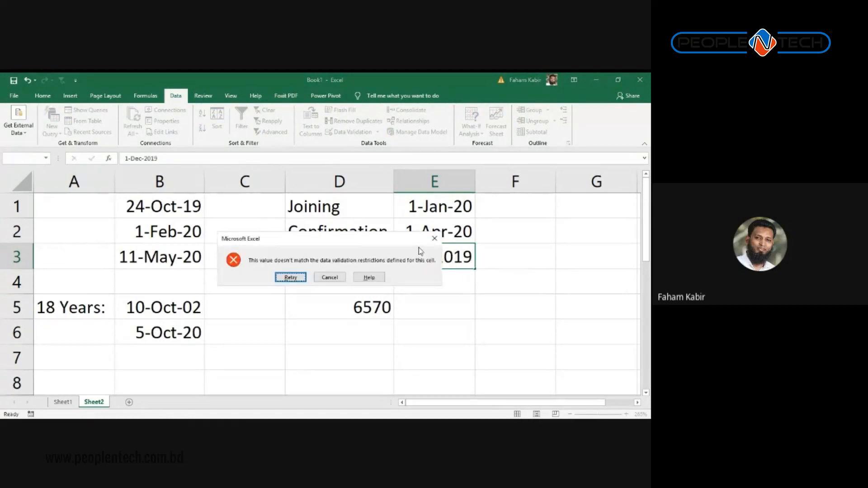
click(331, 279)
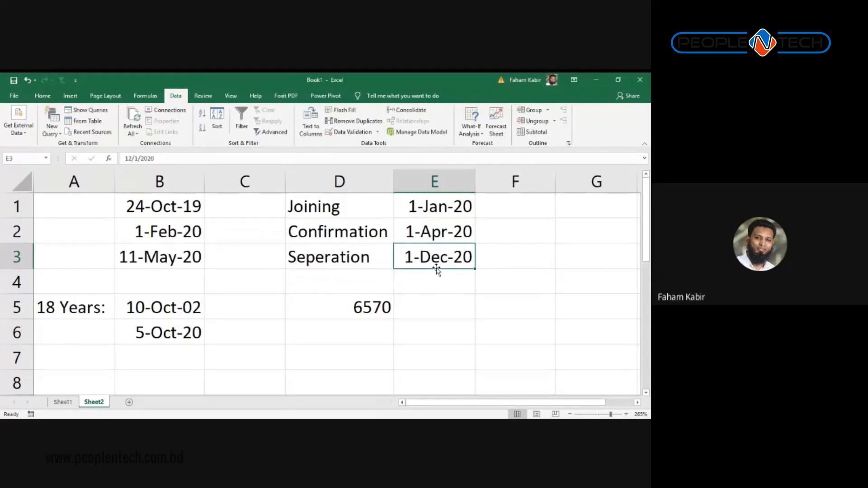
text(1)
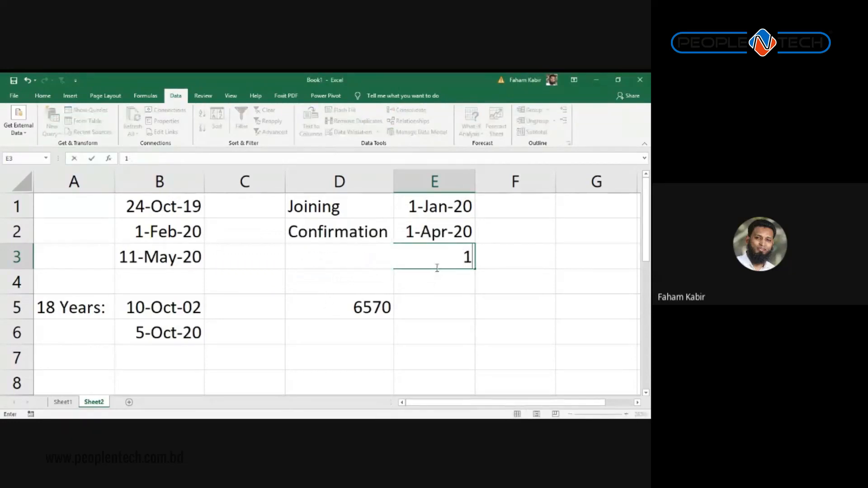
text(_Dec_2020)
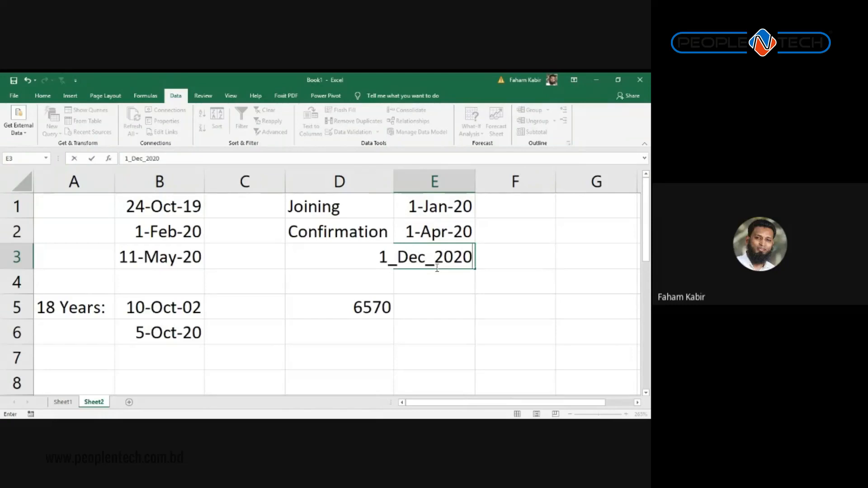
key(Return)
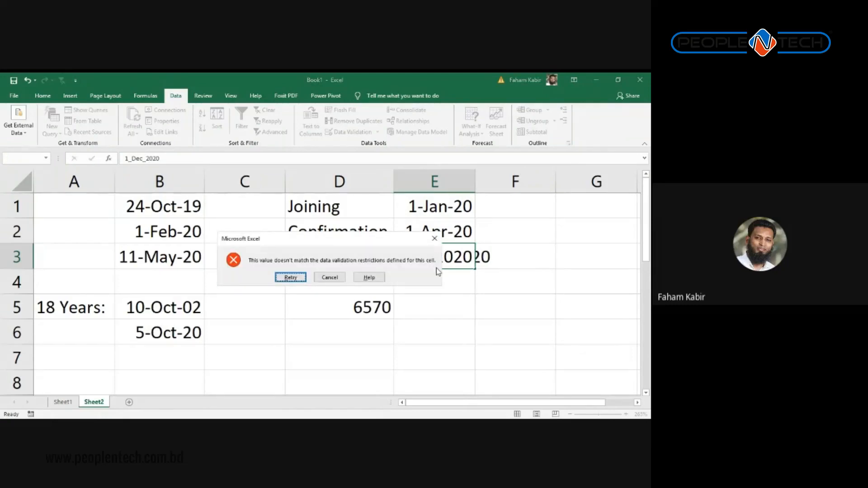
key(Escape)
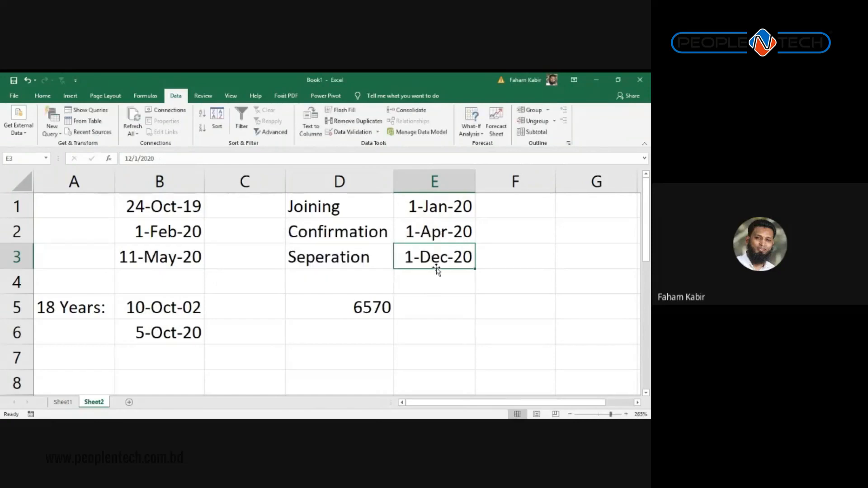
Step: Open Data Validation for E3 on its Input Message settings
click(359, 134)
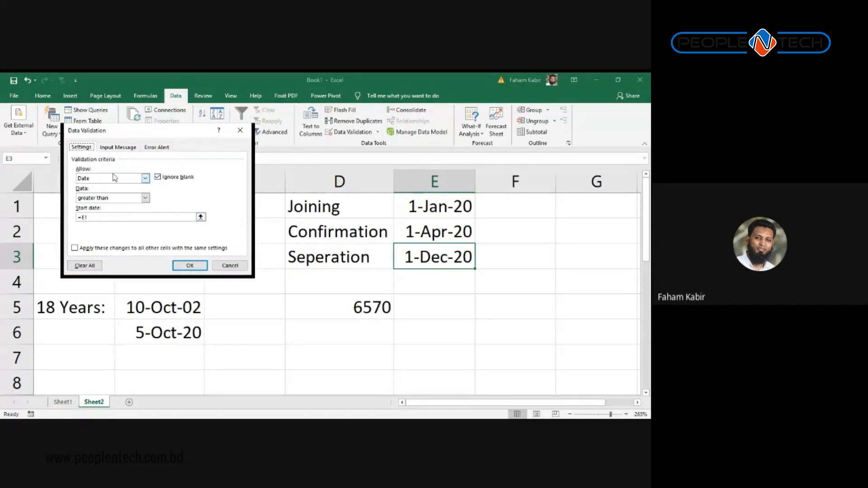
click(120, 149)
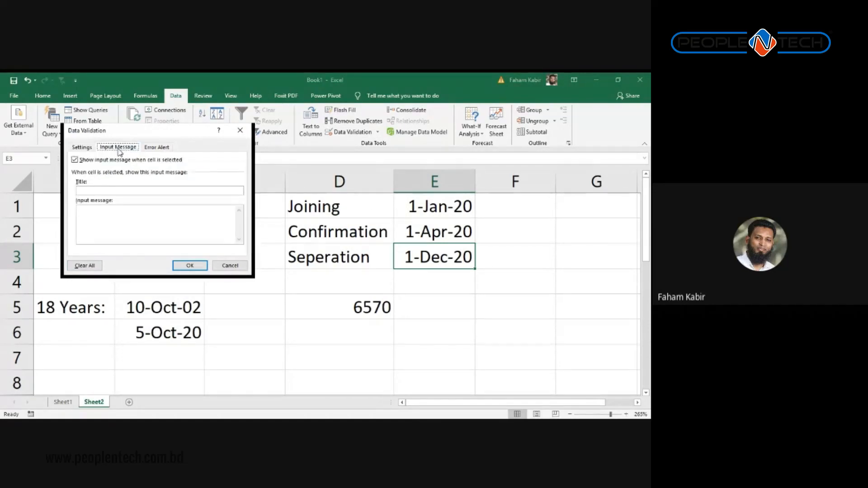
click(149, 148)
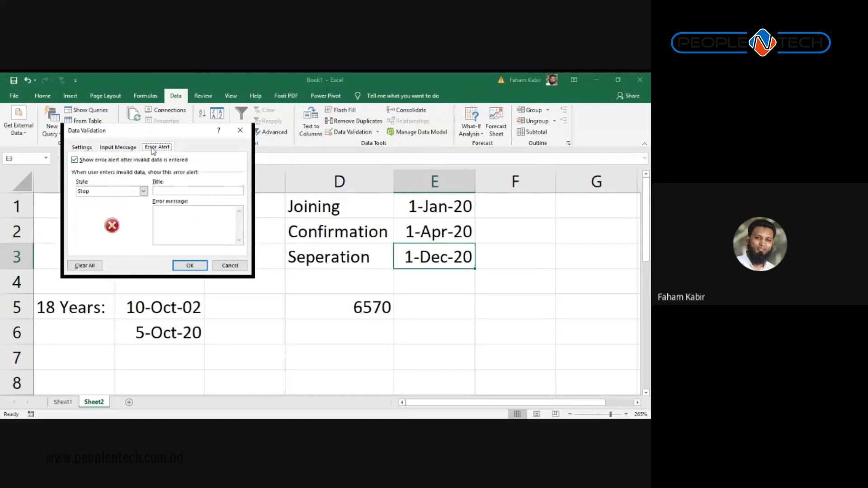
click(120, 148)
Step: Title the input message 'Please check' and write 'Need to match with resignation letter and clearance…'
click(121, 192)
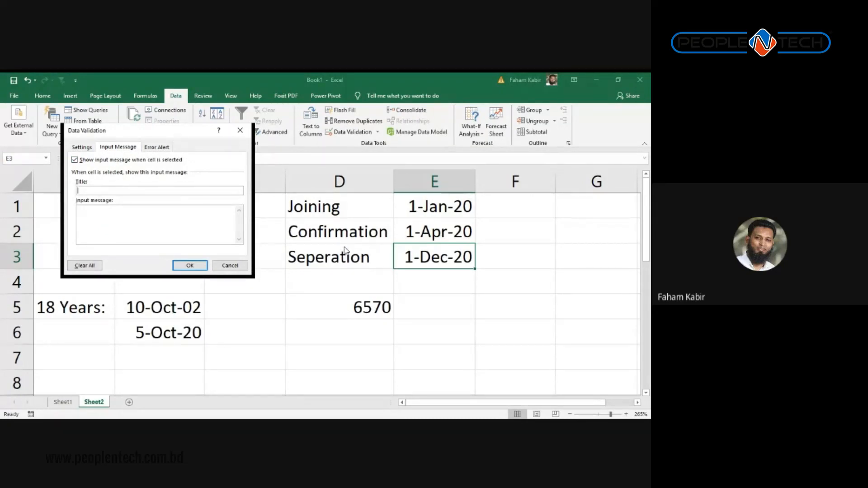
text(M)
key(BackSpace)
key(BackSpace)
key(BackSpace)
key(BackSpace)
text(eed to)
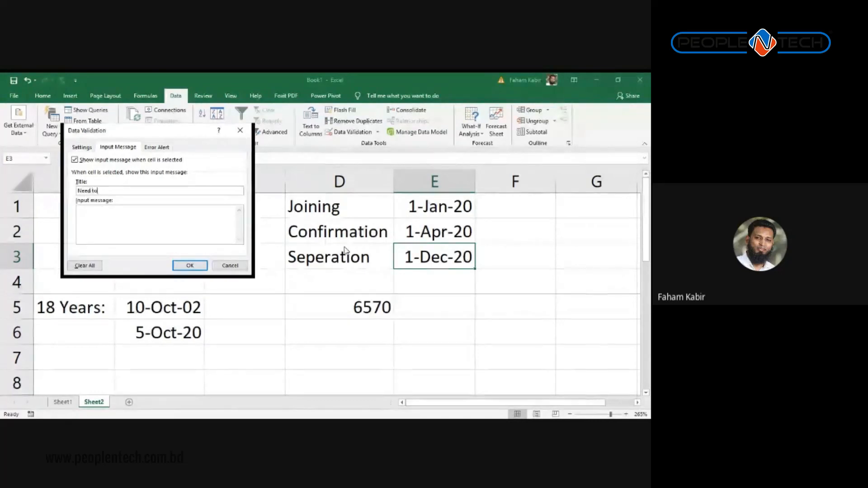
text( match with re)
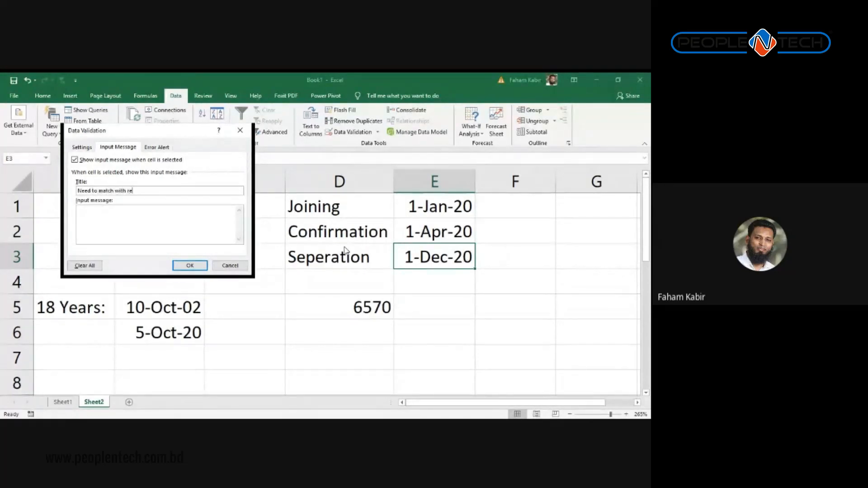
text(signati)
key(BackSpace)
key(BackSpace)
key(BackSpace)
key(BackSpace)
key(BackSpace)
key(BackSpace)
key(BackSpace)
key(BackSpace)
key(BackSpace)
key(BackSpace)
key(BackSpace)
key(BackSpace)
key(BackSpace)
key(BackSpace)
key(BackSpace)
key(BackSpace)
key(BackSpace)
key(BackSpace)
key(BackSpace)
key(BackSpace)
text(Please chec)
key(shift+Tab)
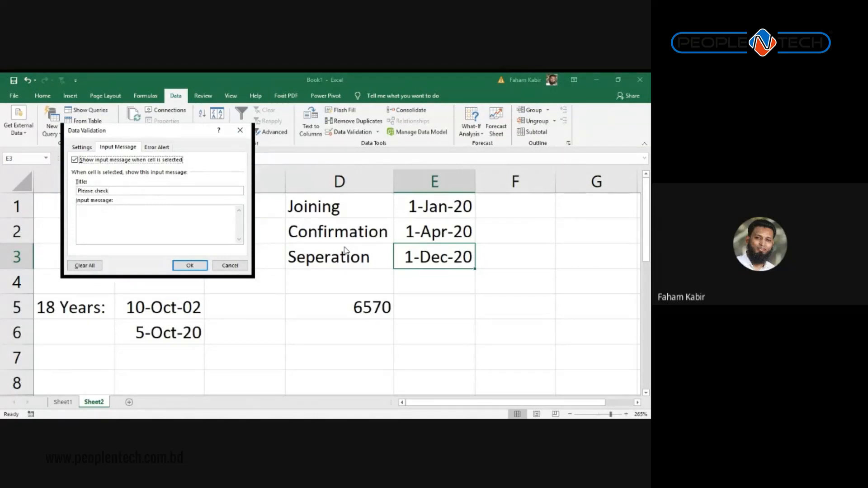
key(Tab)
text(d to ma)
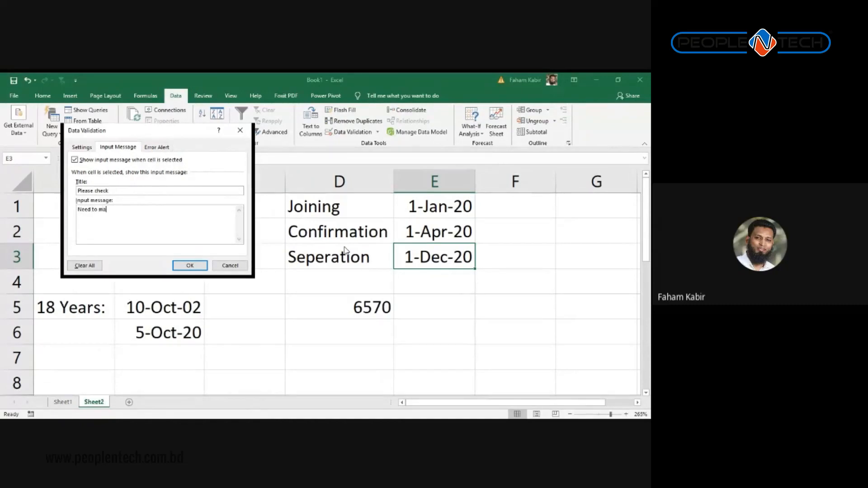
text(tch with resignation letter and clearance file.)
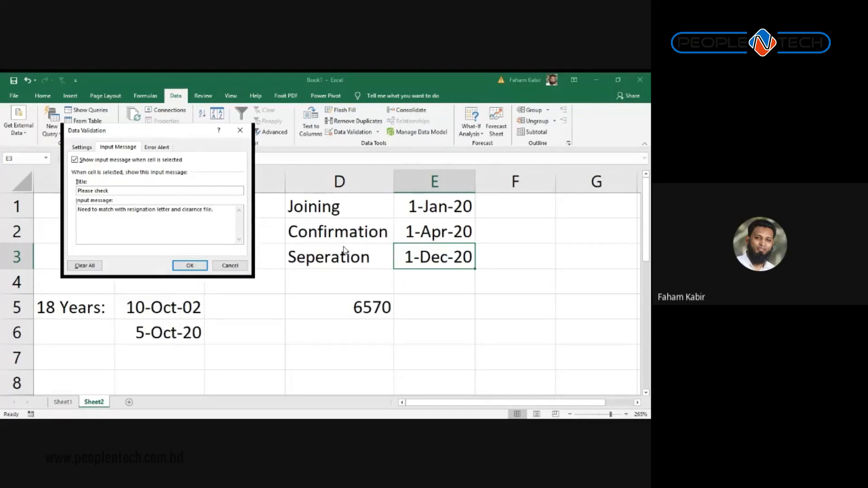
Step: Save the input message and delete the date from E3
click(190, 266)
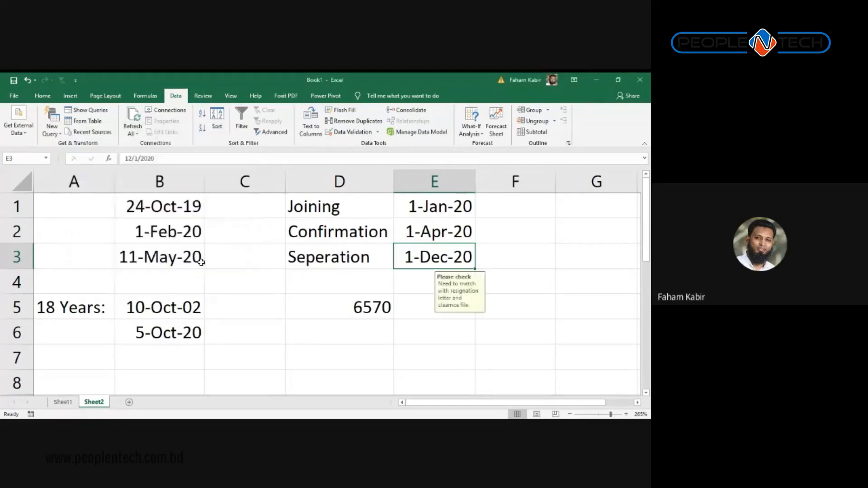
click(312, 313)
click(227, 303)
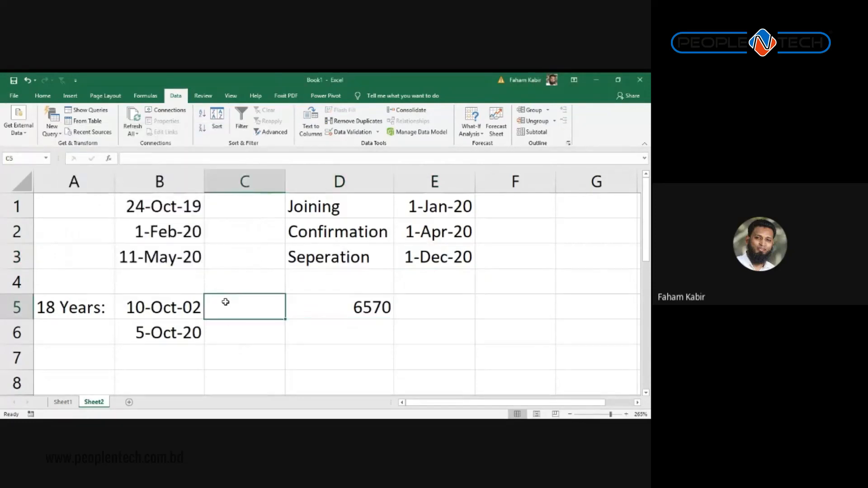
click(417, 255)
key(Delete)
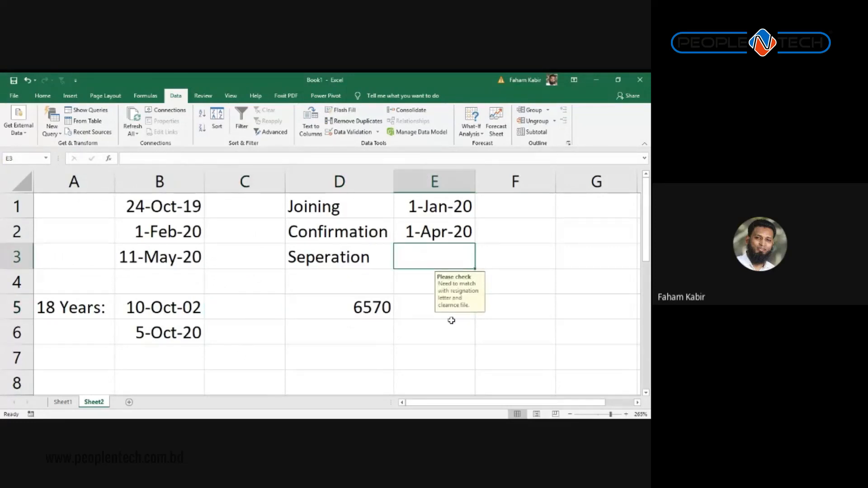
Step: Reselect E3 to show its 'Please check' prompt, then open its Error Alert settings
click(452, 322)
click(429, 264)
click(326, 258)
click(460, 252)
click(385, 247)
click(422, 258)
click(355, 133)
click(156, 147)
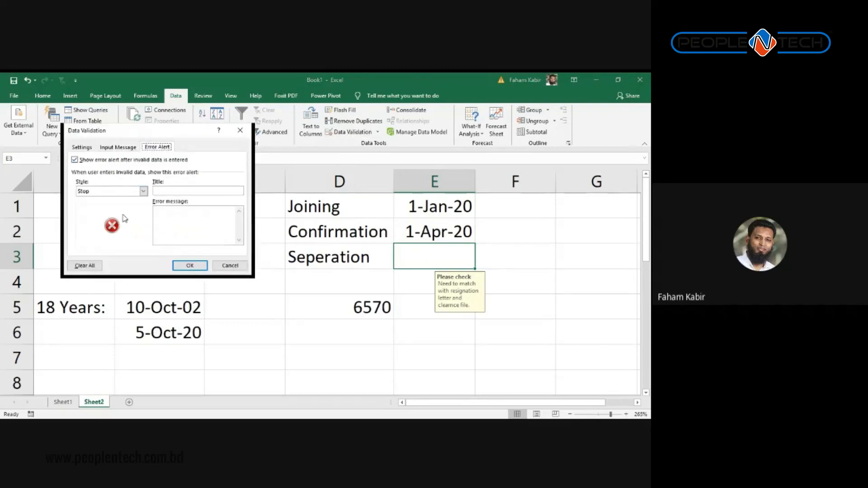
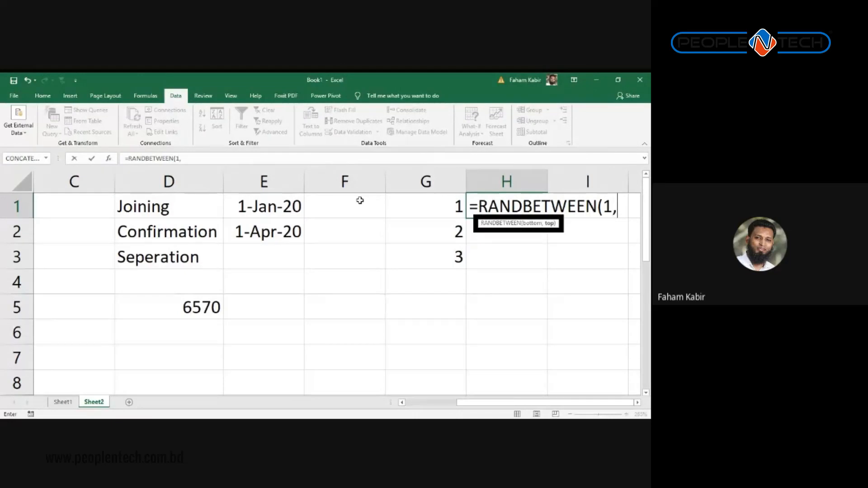
Step: Finish =RANDBETWEEN(1,100) in H1 and copy it into H2:H3
text(100))
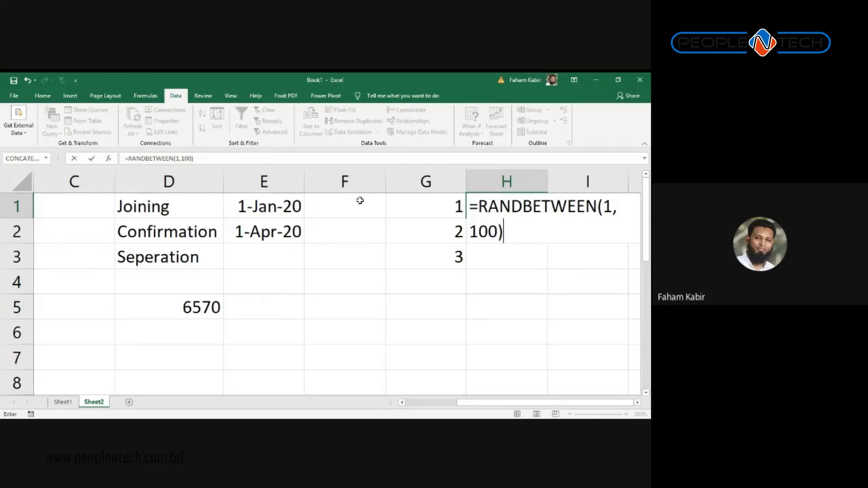
key(Return)
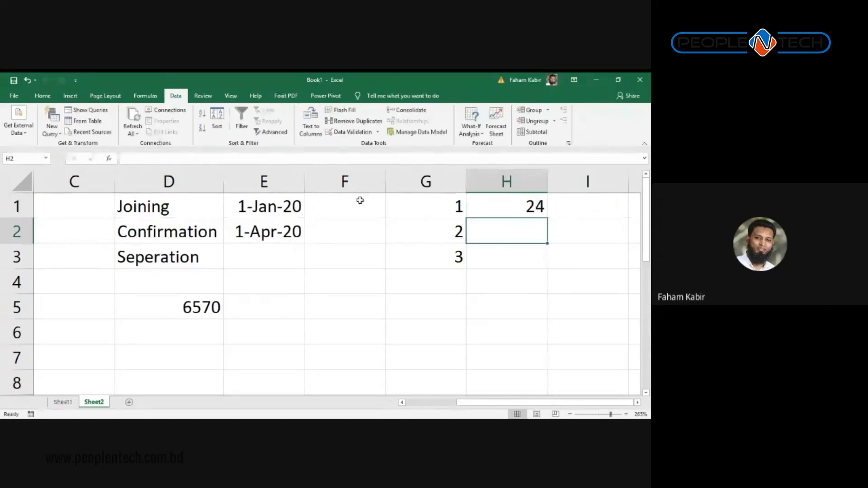
click(530, 207)
key(ctrl+c)
drag(531, 235, 524, 262)
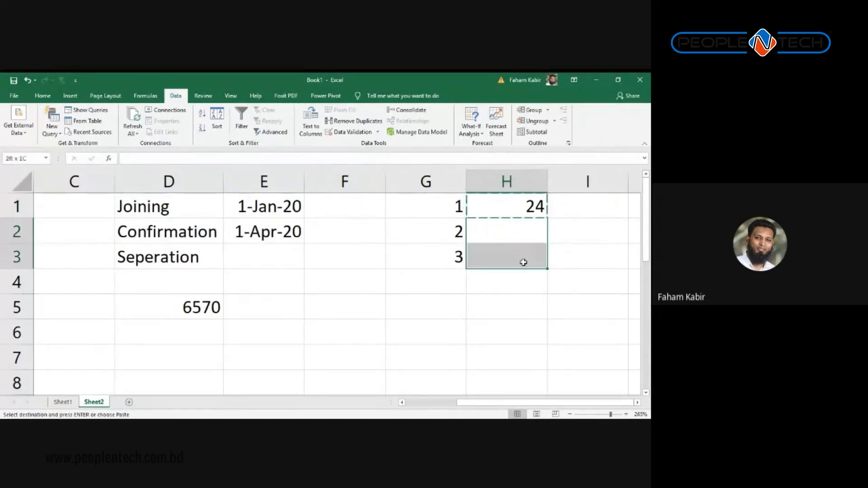
key(ctrl+v)
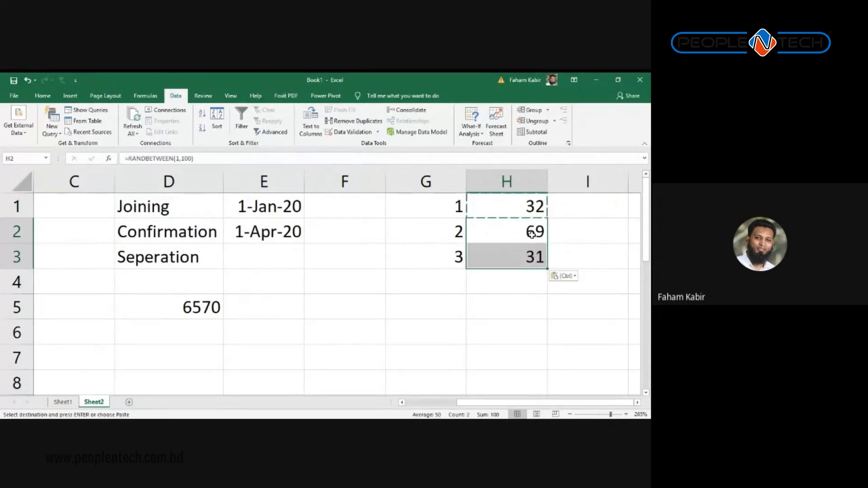
Step: Recalculate with F9 and cell edits so the random numbers in H1:H3 regenerate
drag(530, 207, 529, 266)
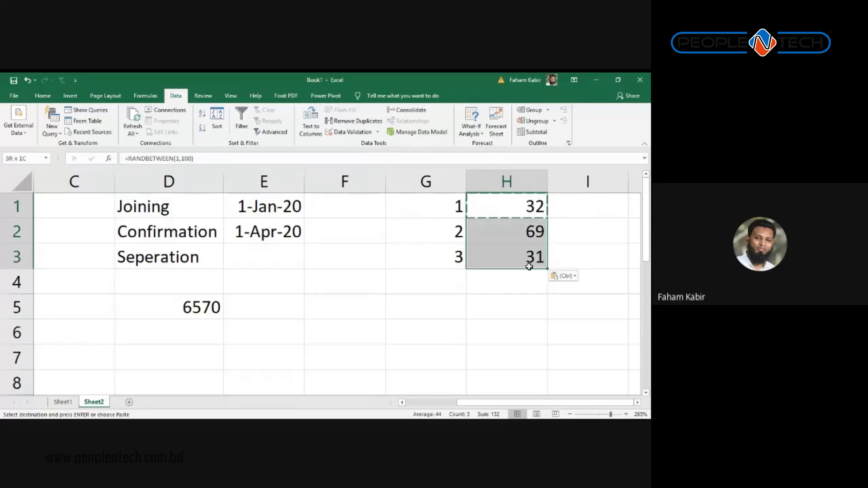
click(479, 230)
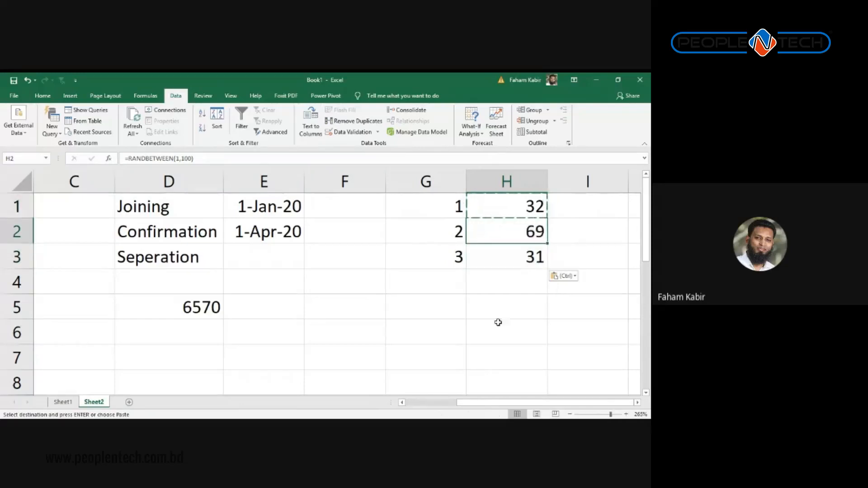
click(434, 355)
click(398, 305)
key(Escape)
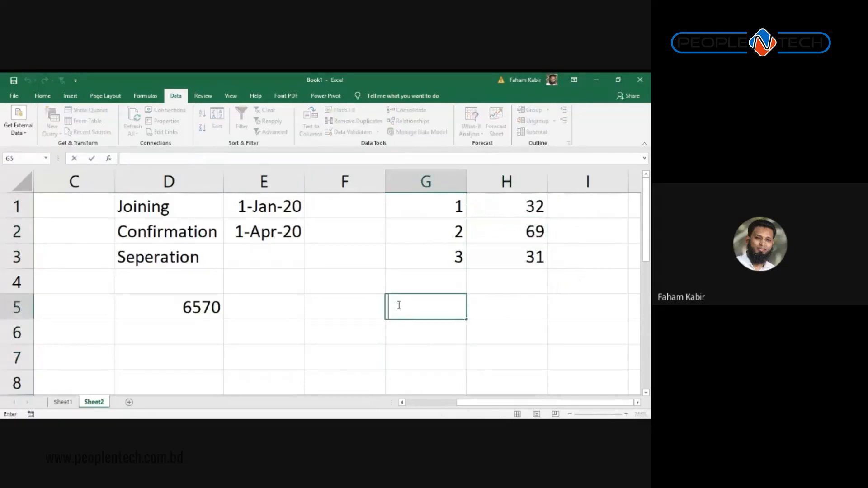
click(421, 359)
key(F9)
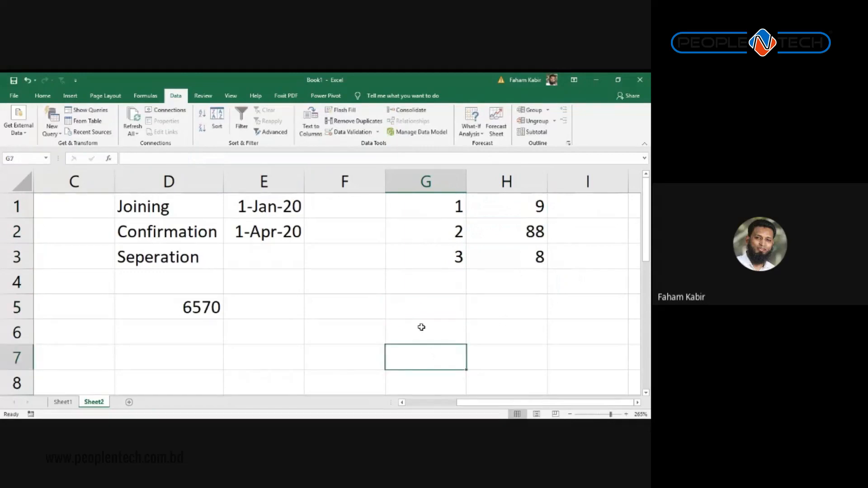
click(443, 260)
click(439, 282)
key(F9)
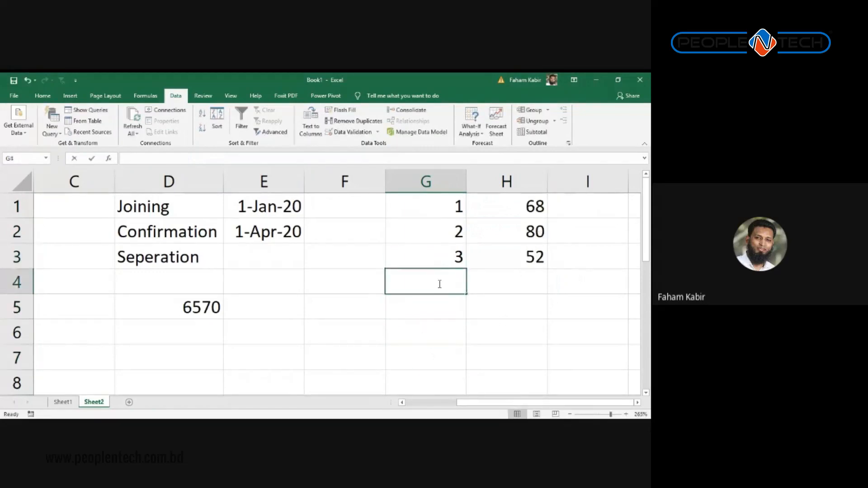
double_click(439, 282)
click(441, 334)
drag(516, 209, 520, 250)
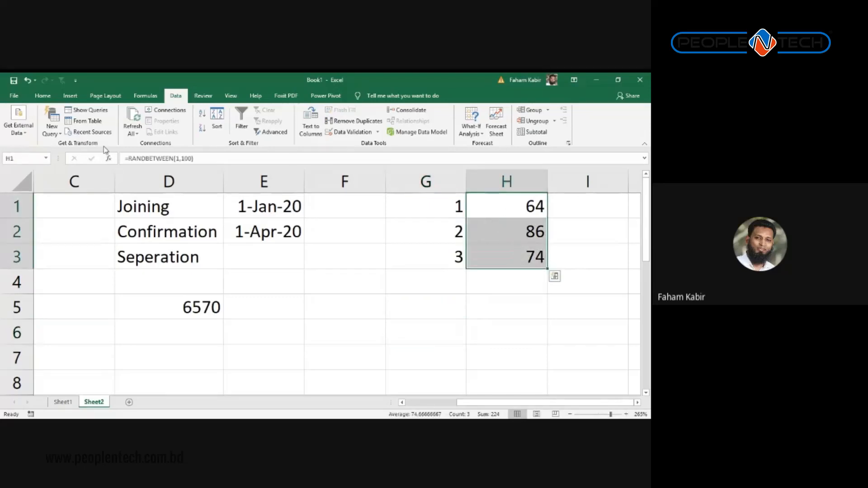
Step: Copy H1:H3 and paste them back as values, then check that H2 holds a value
click(42, 95)
click(28, 121)
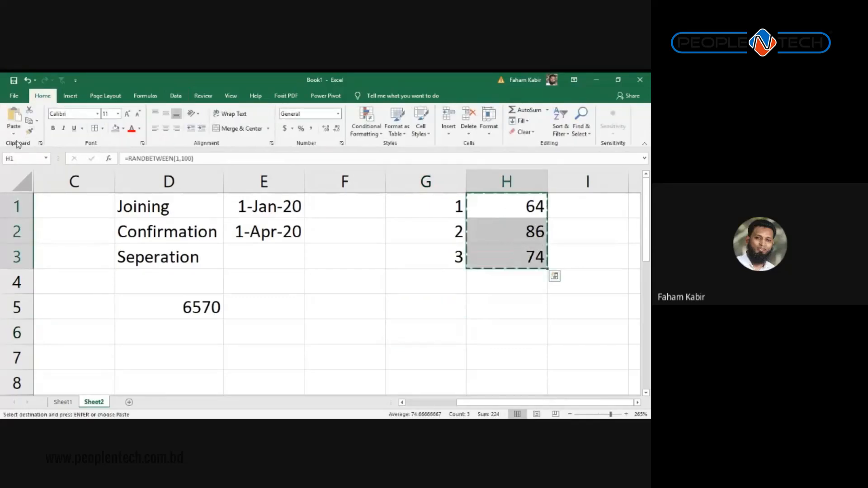
click(18, 133)
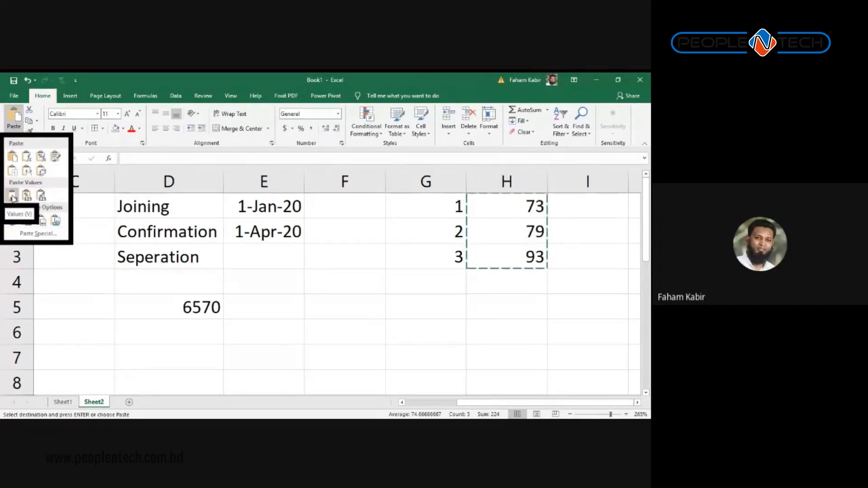
click(12, 196)
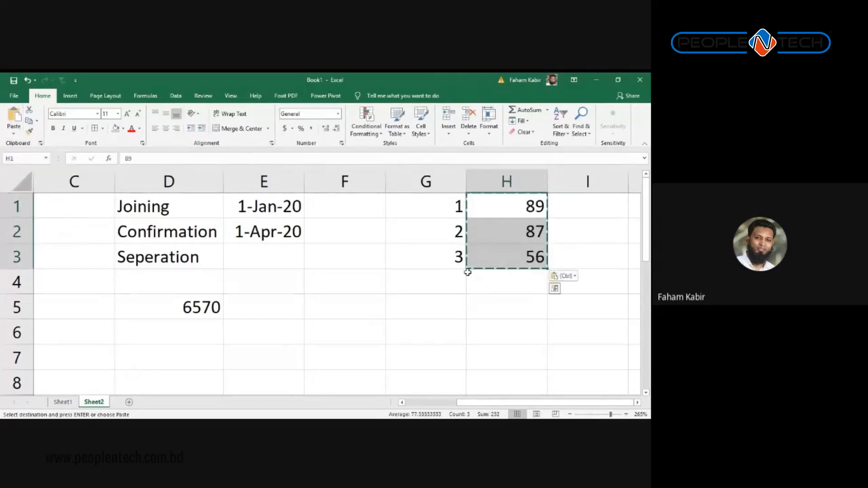
click(498, 213)
click(495, 237)
double_click(496, 237)
key(Escape)
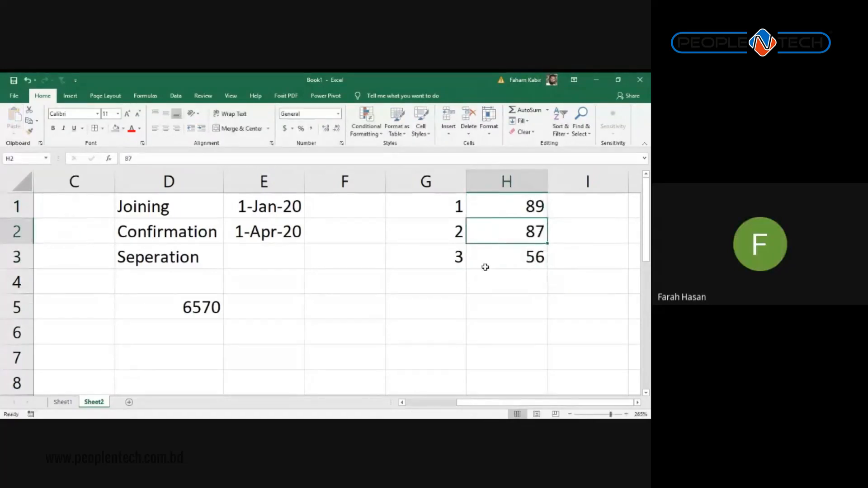
Step: Copy H1:H3 again, re-paste as values to fix 89, 87, 56, then select G1:H4
drag(501, 218, 511, 246)
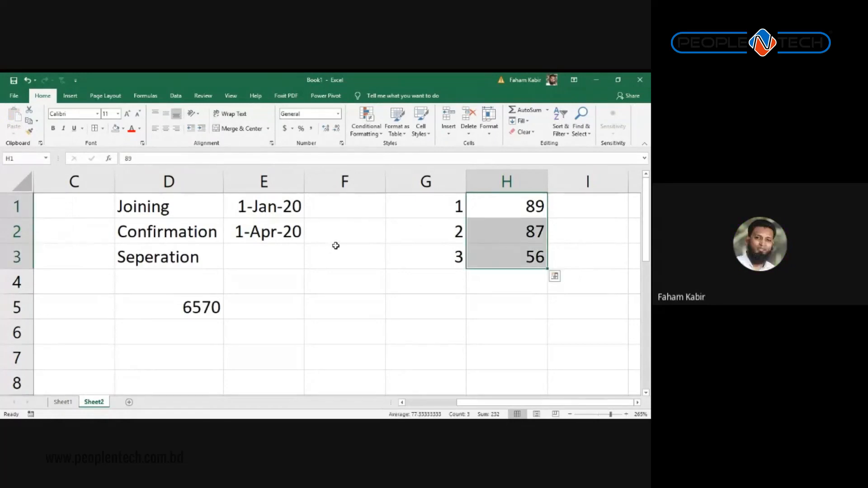
key(ctrl+c)
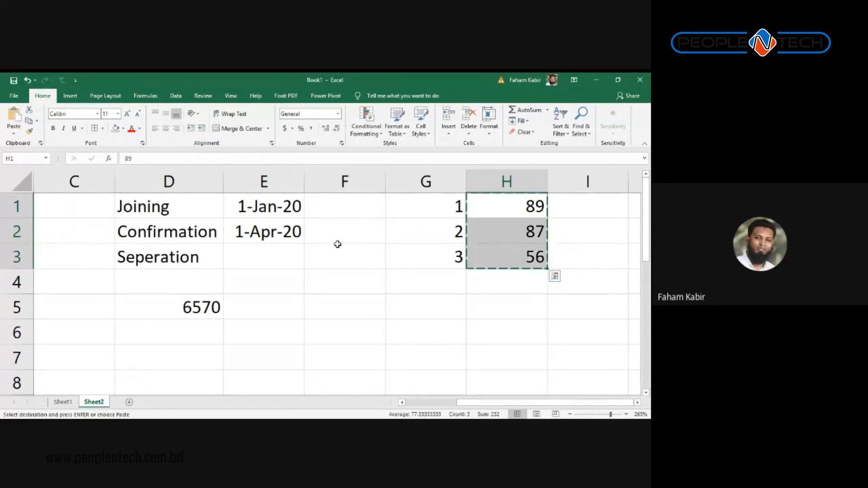
click(19, 134)
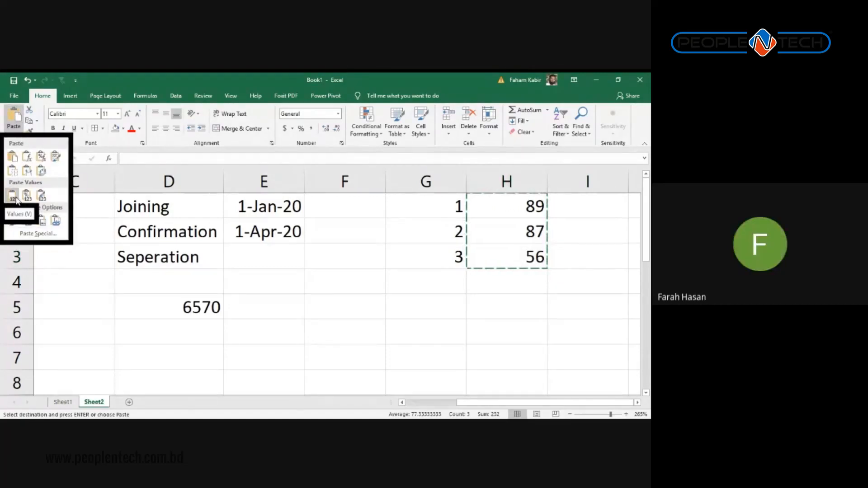
click(16, 199)
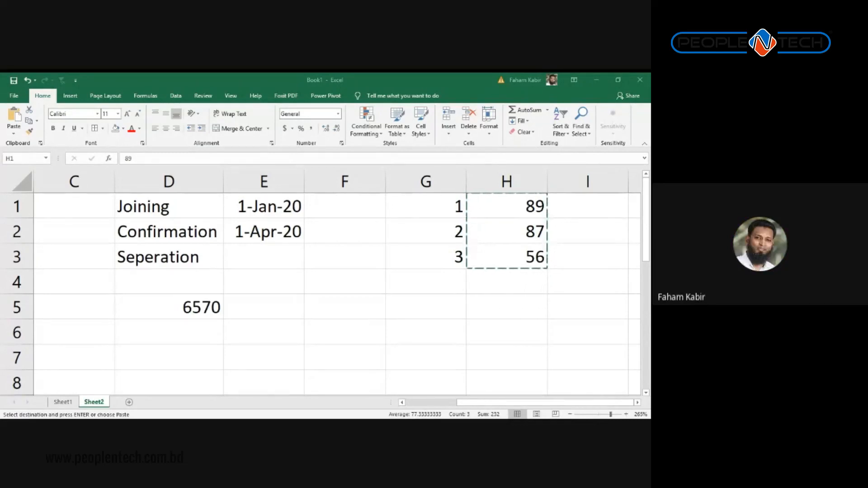
click(14, 133)
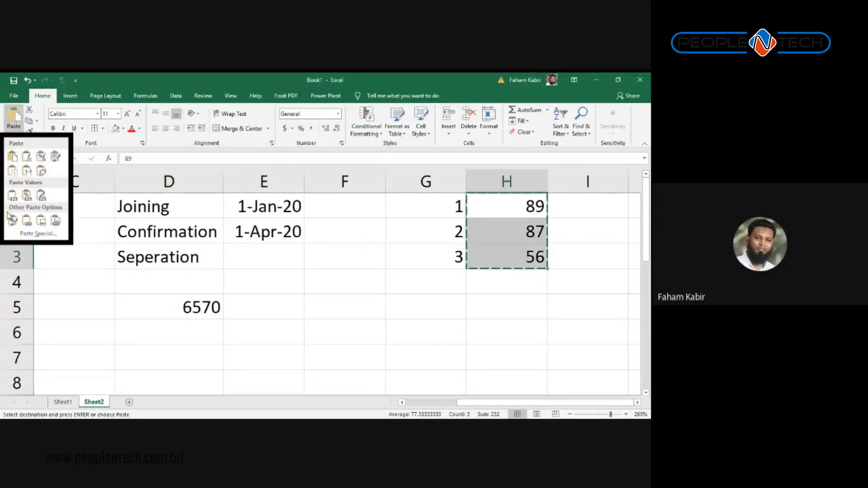
click(346, 291)
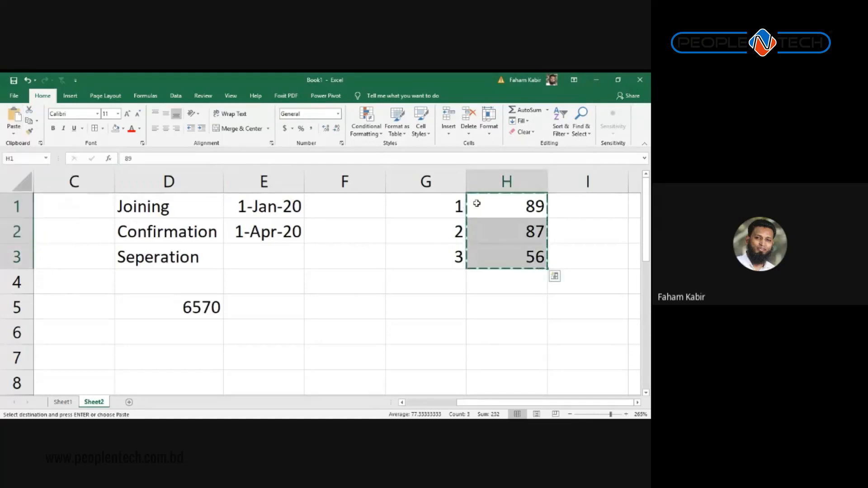
key(Escape)
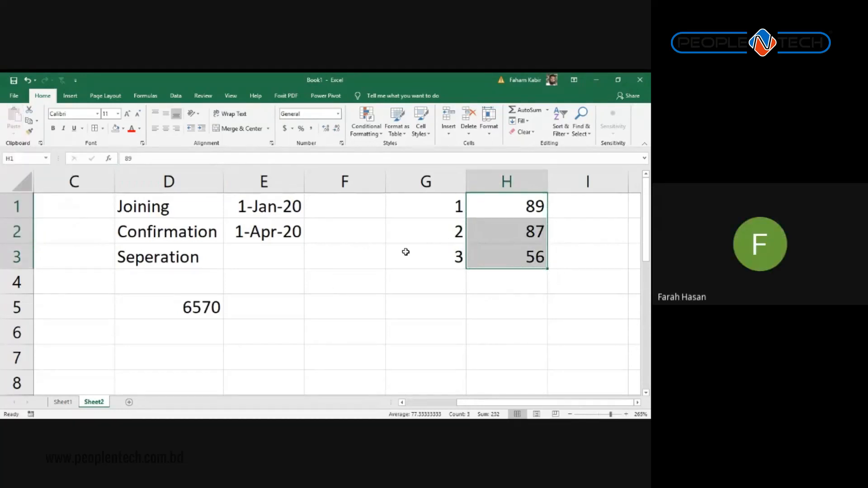
drag(527, 274, 450, 211)
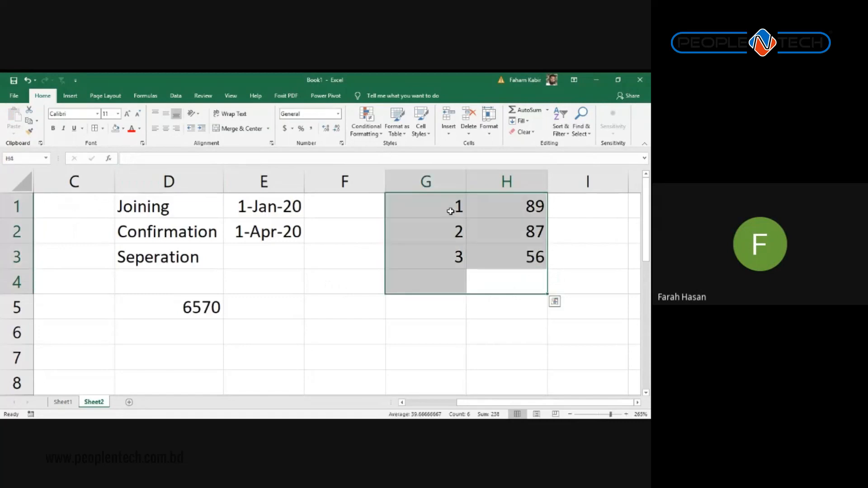
Step: Delete the helper numbers in G1:H4, then select E1:E4 and view E3's note
key(Delete)
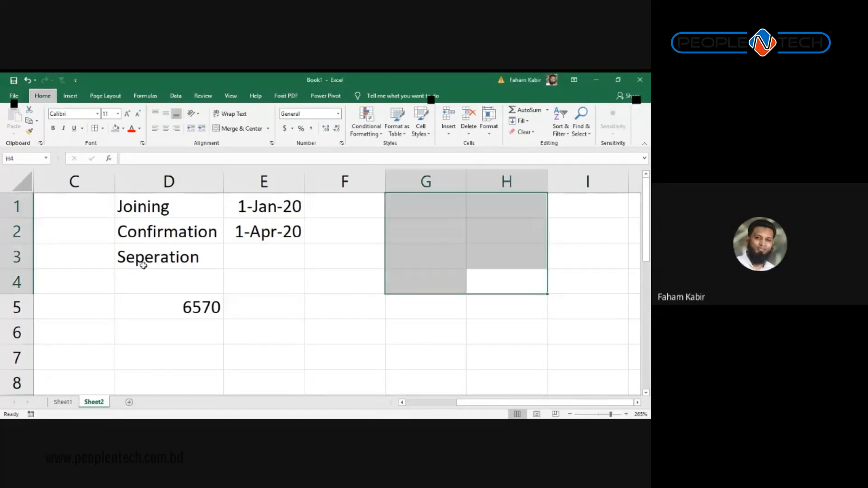
key(alt)
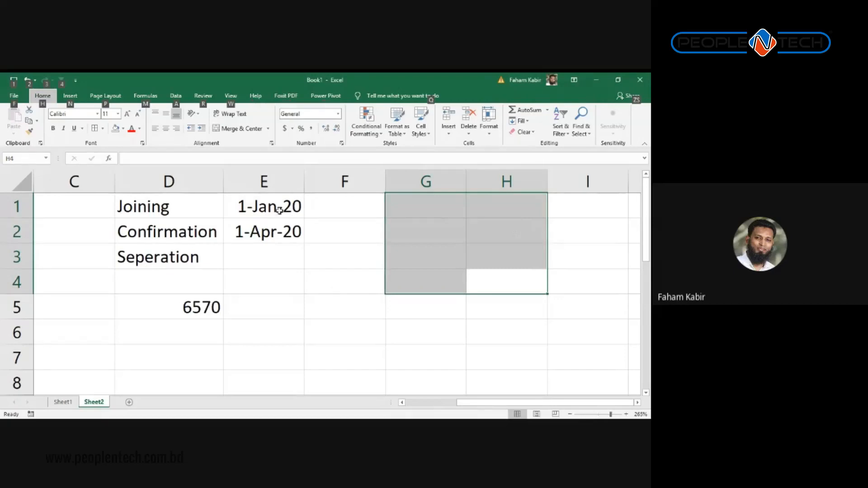
drag(286, 214, 285, 281)
click(273, 254)
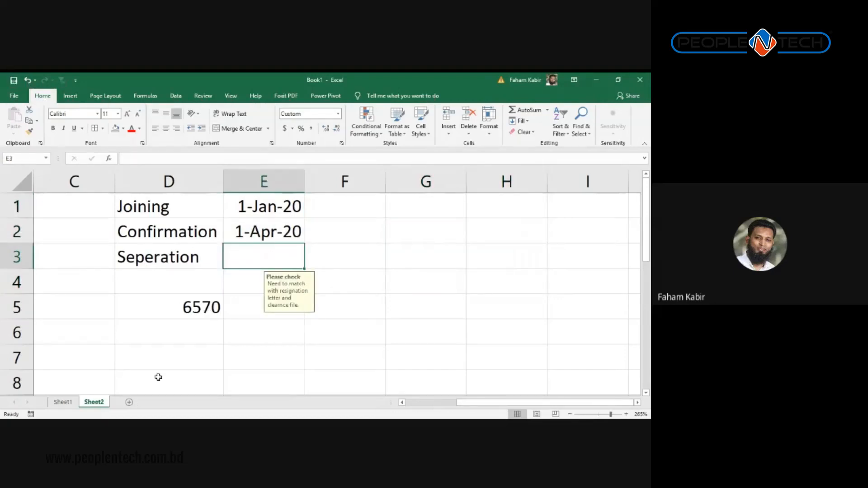
Step: On Sheet1, enter 2.5 as the Number of Chield in F2
click(62, 403)
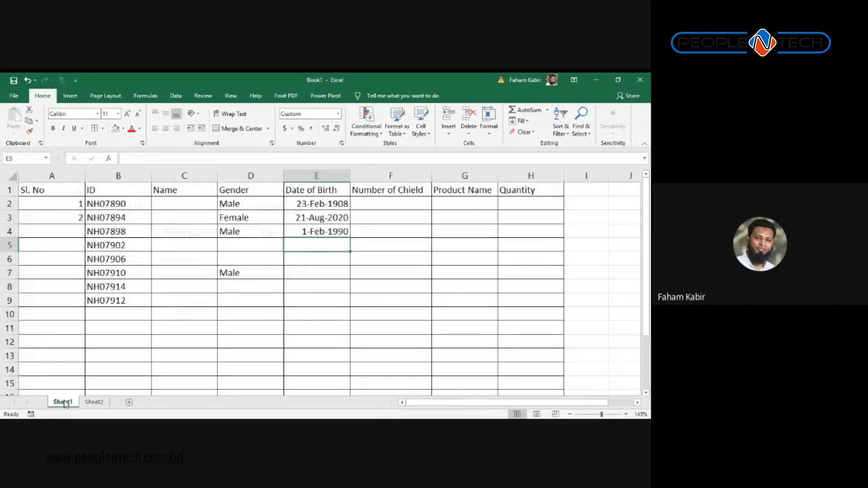
click(385, 176)
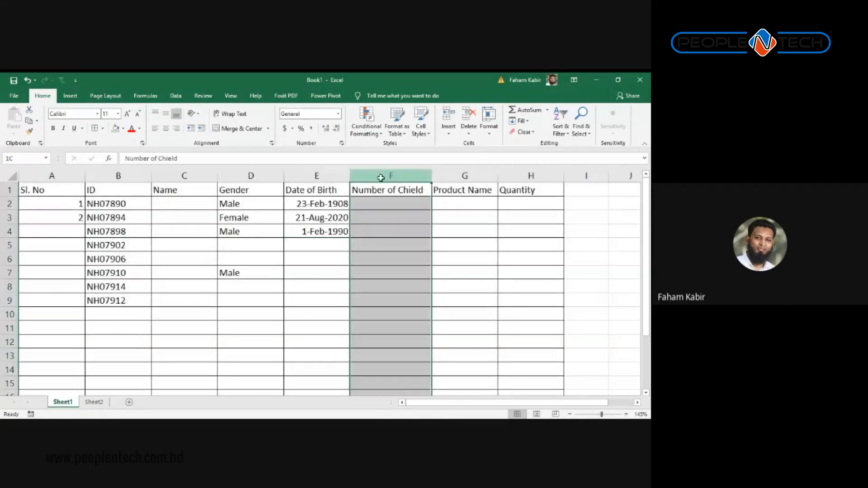
right_click(380, 212)
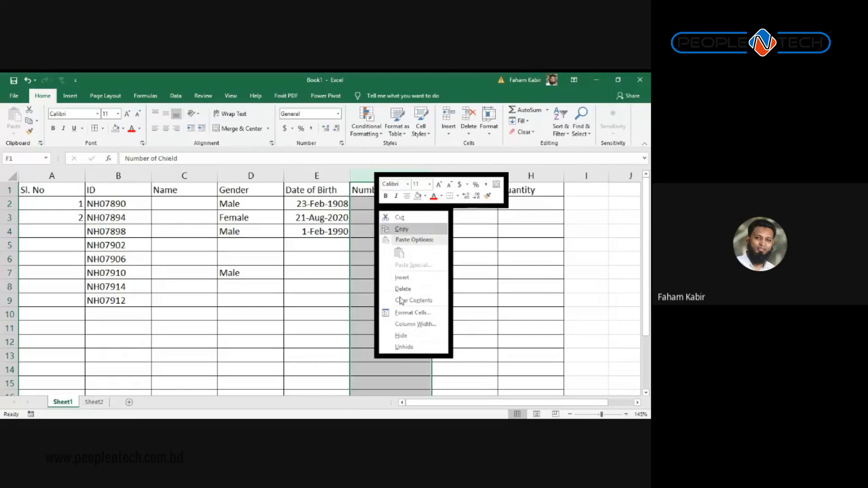
click(367, 208)
click(371, 206)
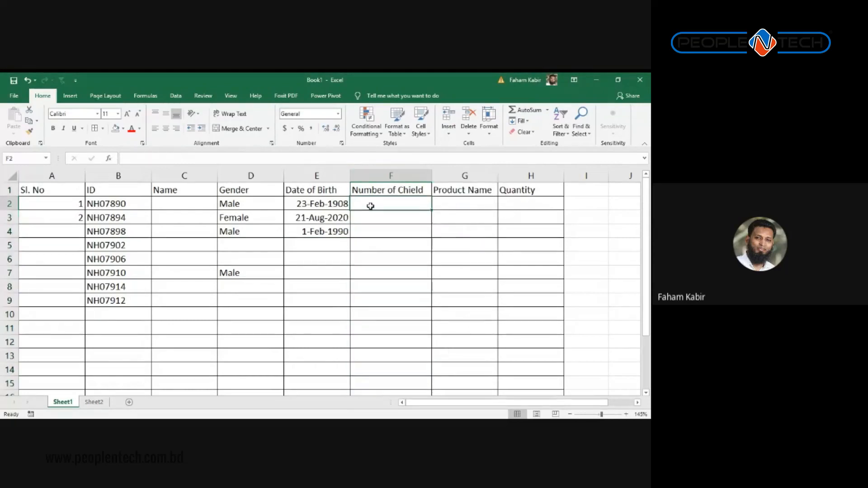
text(2.5)
key(Return)
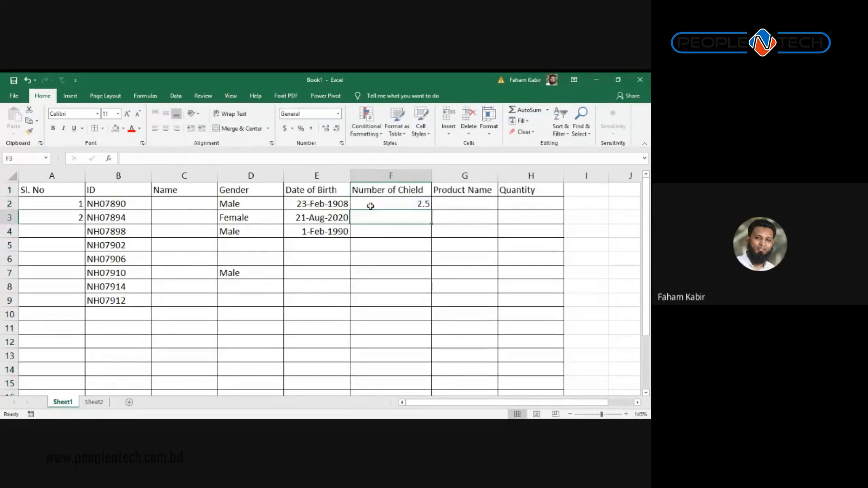
Step: Select the Number of Chield column F and bring up the data validation commands
click(370, 176)
right_click(371, 178)
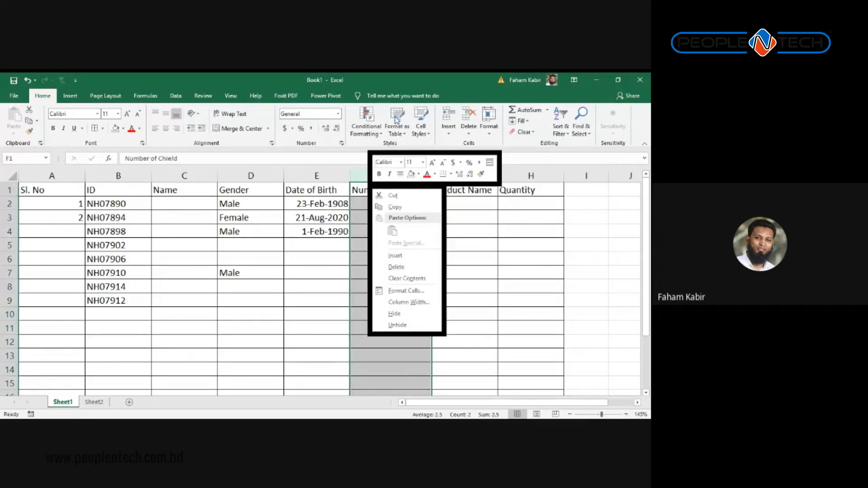
click(203, 96)
click(175, 96)
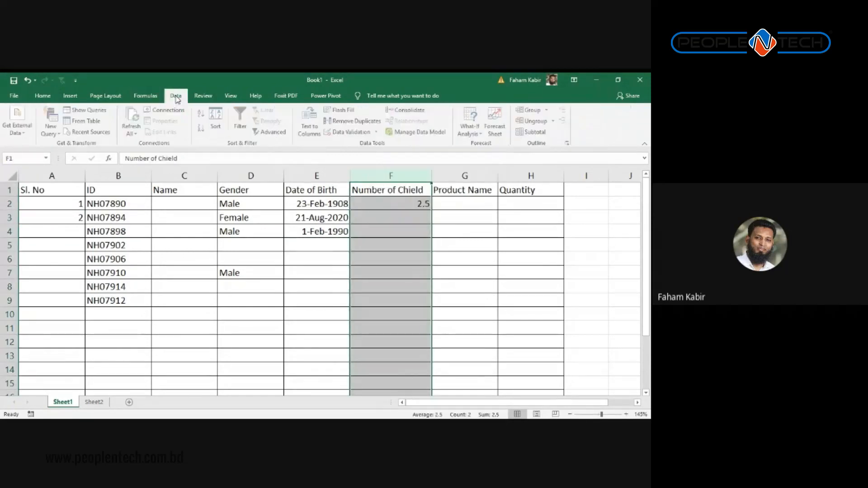
Step: Set column F's validation to Whole number between 0 and 2 and apply it
click(340, 133)
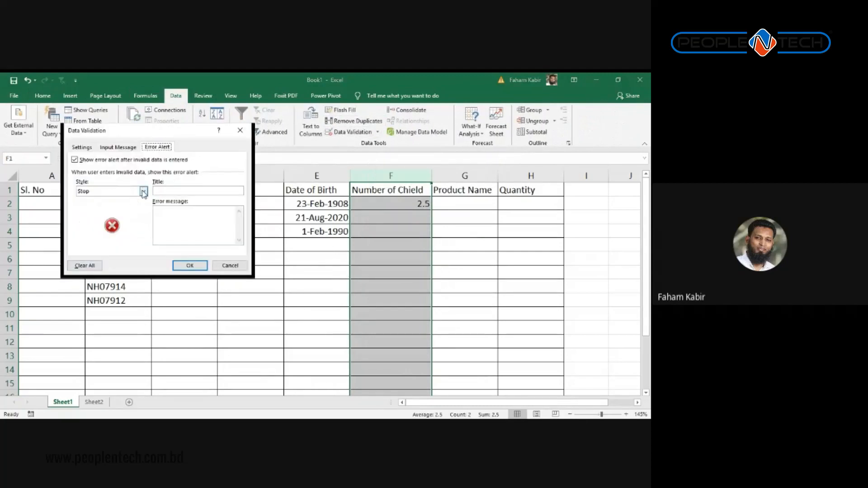
click(86, 147)
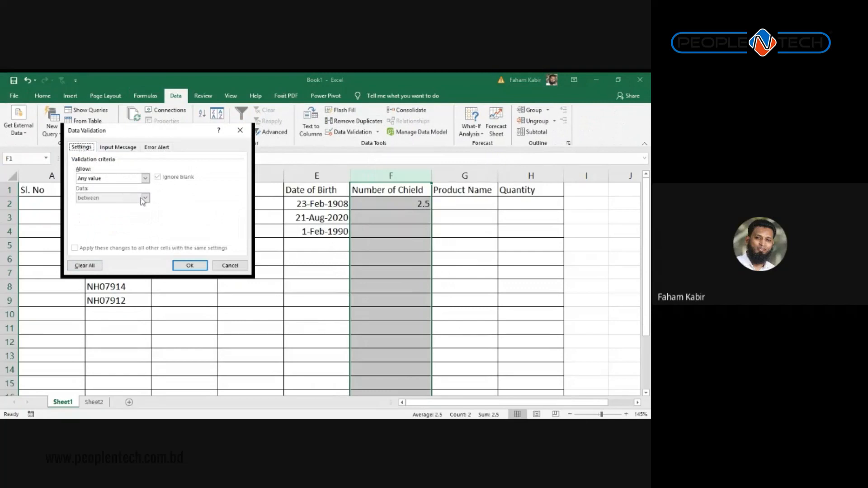
click(150, 178)
click(145, 179)
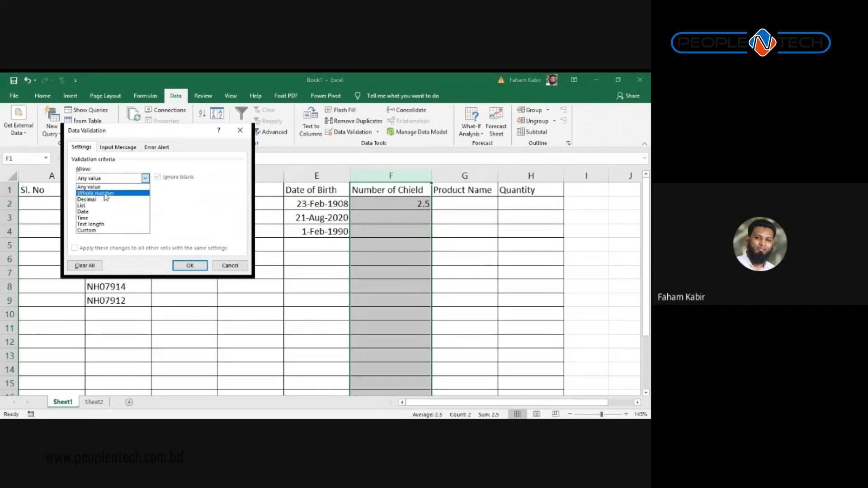
click(105, 194)
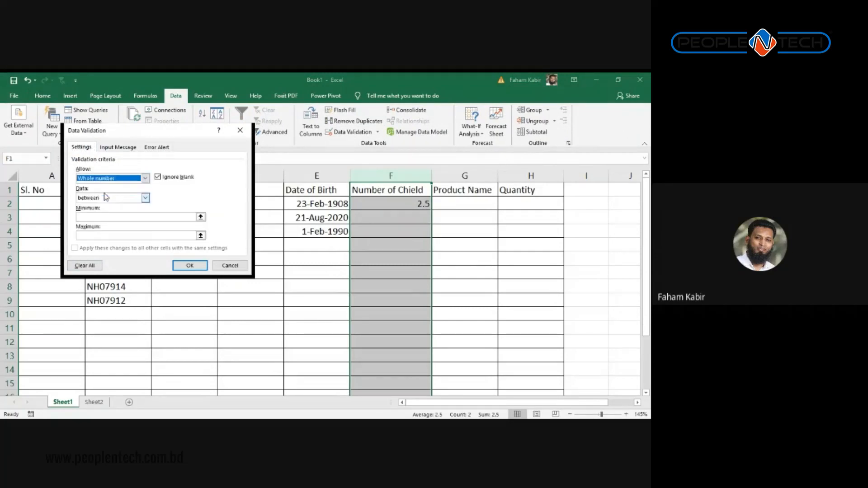
click(170, 219)
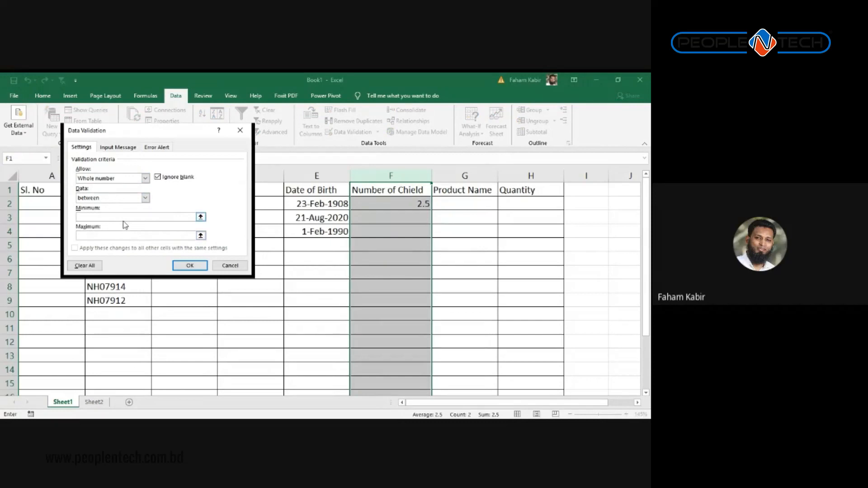
click(125, 236)
text(4)
click(122, 218)
double_click(119, 236)
text(2)
click(178, 266)
Step: Test the rule by entering 3 in F3 and dismiss the rejection error
click(394, 208)
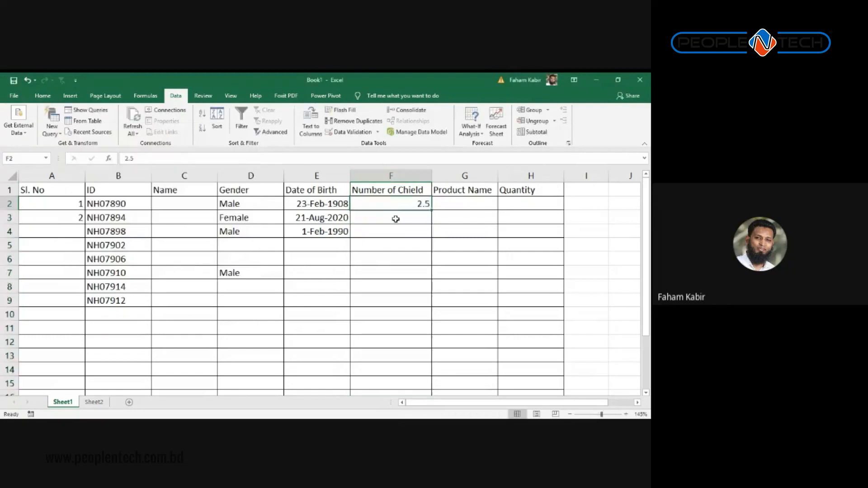
click(391, 220)
text(3)
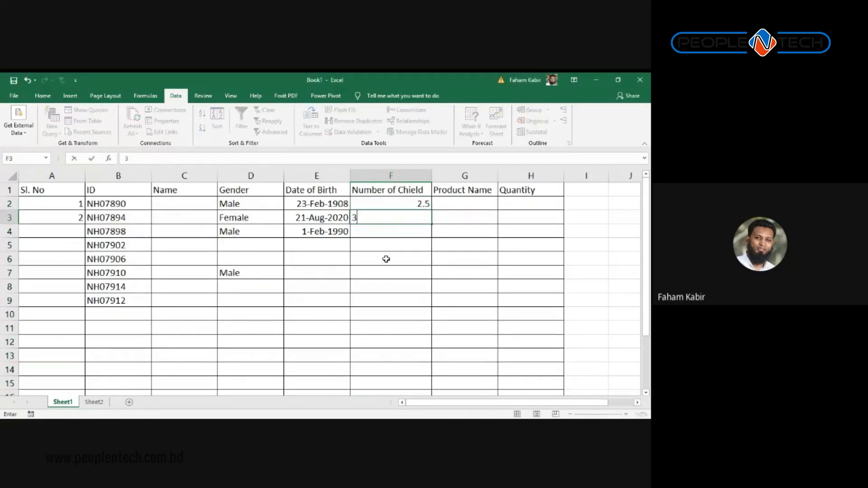
key(Return)
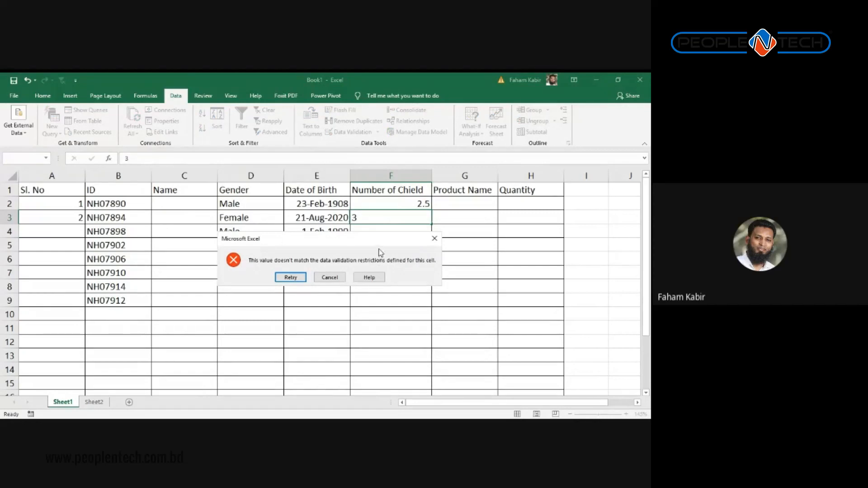
click(436, 240)
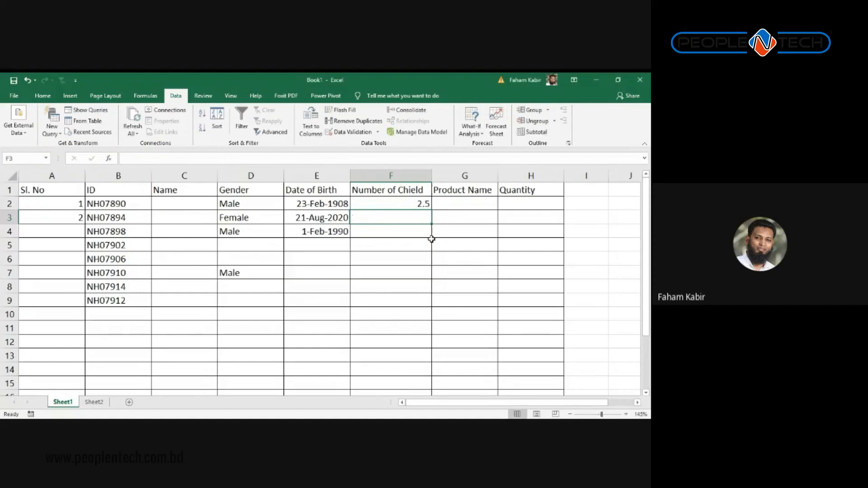
Step: Add a new blank worksheet, Sheet3, and start renaming it
click(450, 193)
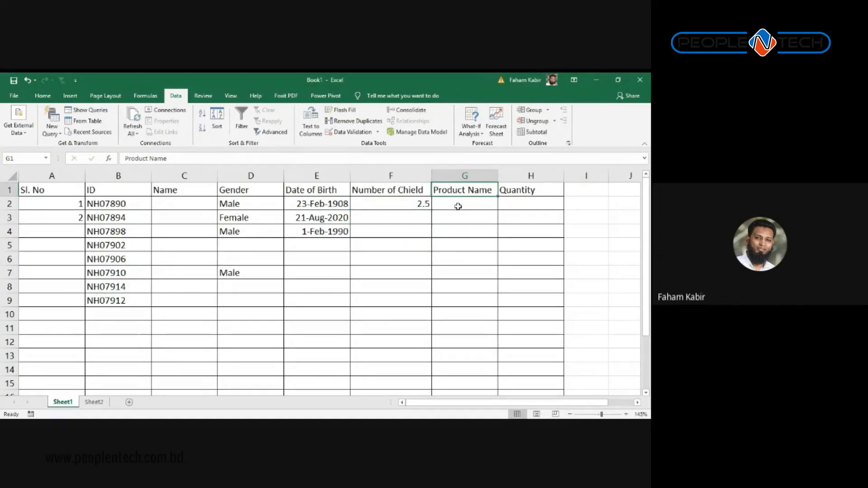
click(454, 206)
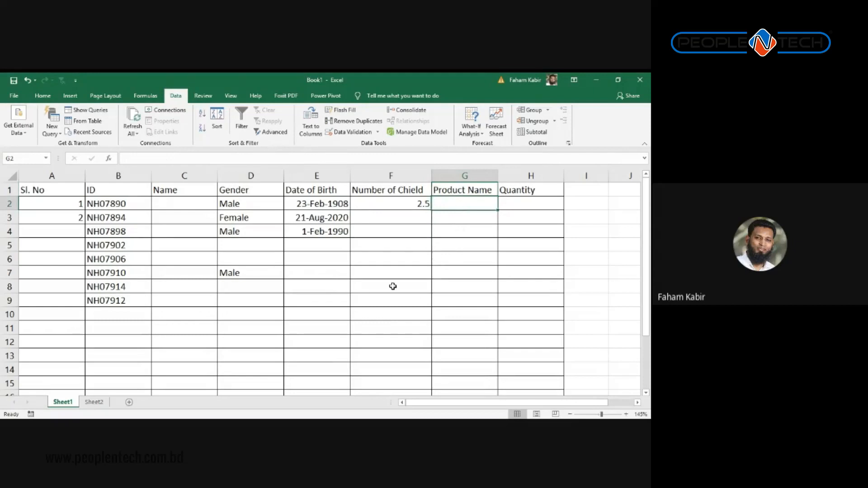
click(129, 402)
double_click(94, 402)
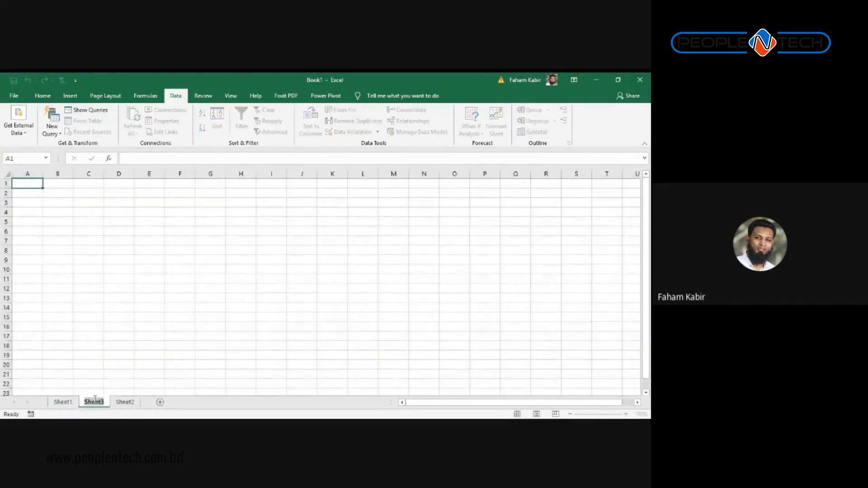
Step: Rename the sheet Product and fill column A with the series 1 to 13
text(Product)
key(Return)
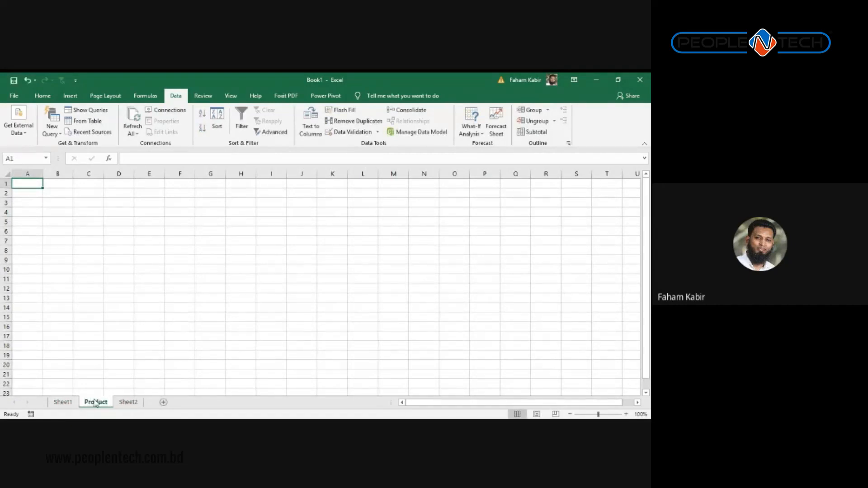
text(1)
key(Return)
text(2)
key(Return)
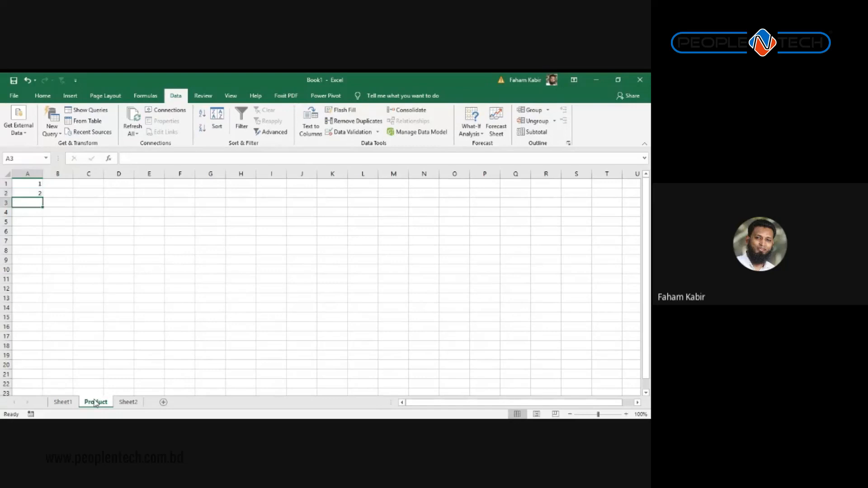
key(Up)
key(Down)
text(3)
key(Return)
key(Up)
key(shift+Up)
key(shift+Up)
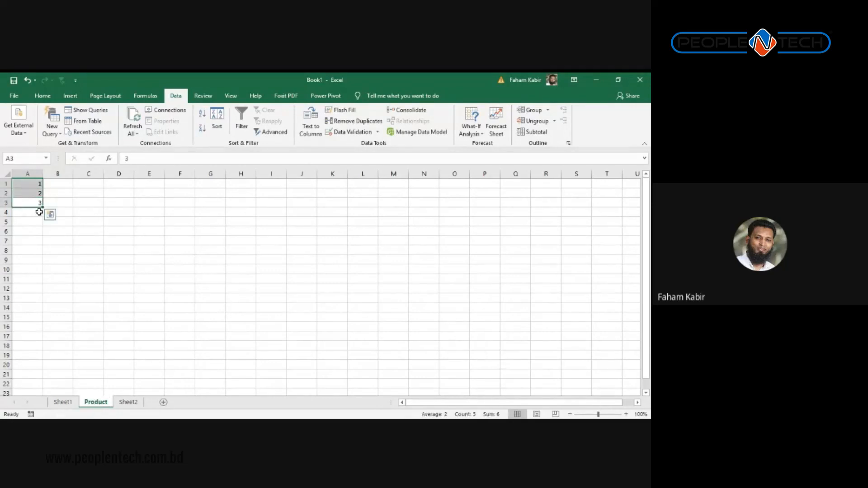
drag(43, 207, 49, 301)
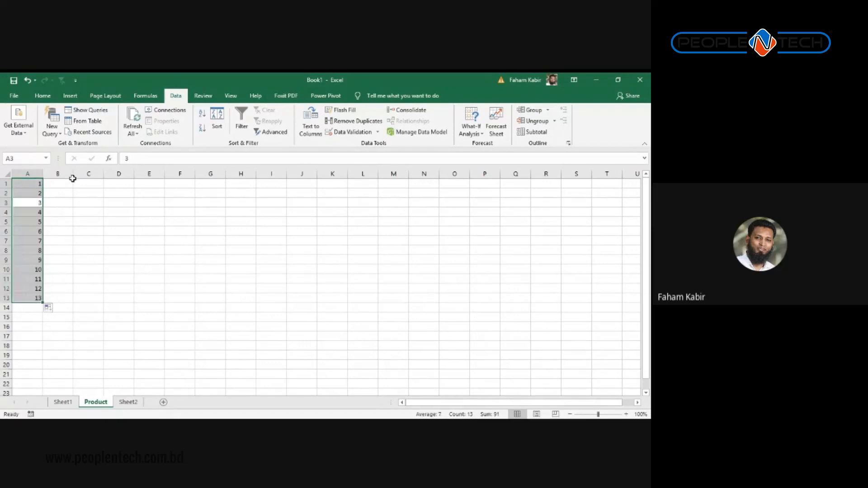
scroll(79, 227, up, 7)
scroll(115, 233, down, 1)
Step: Enter Iphone 1 in B1 and fill the Iphone series down column B to row 13
click(119, 200)
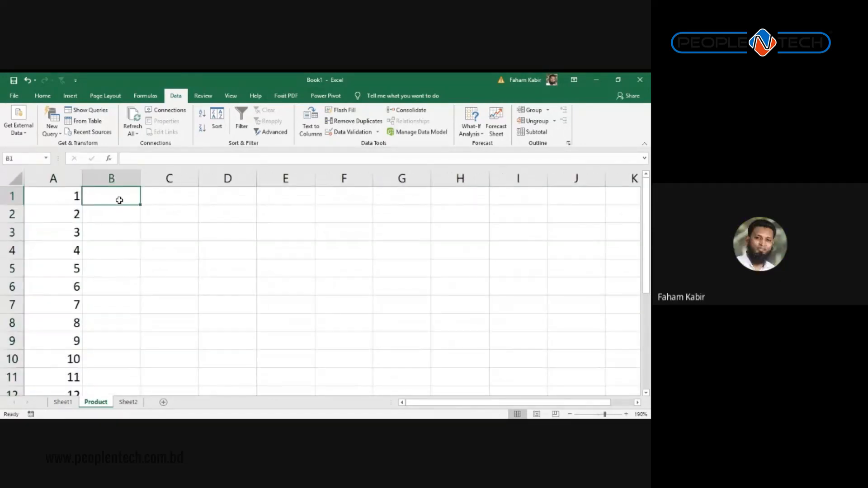
text(I)
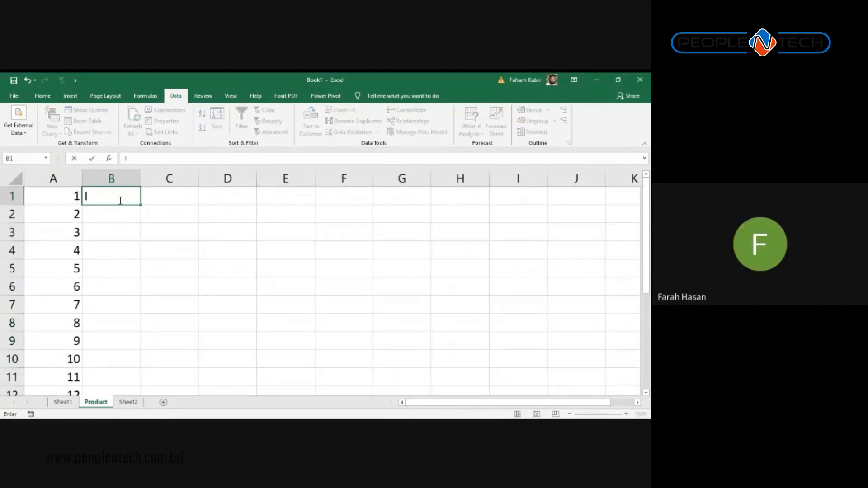
text(phone)
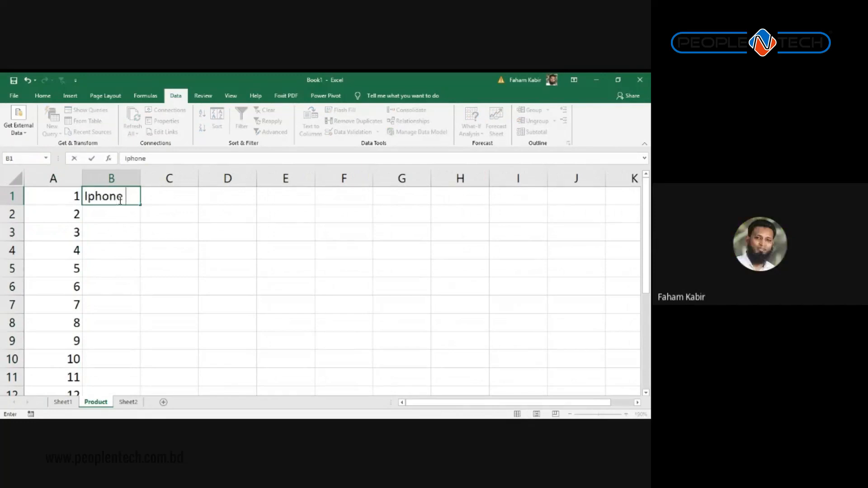
text( 1)
key(Return)
text(I)
key(Return)
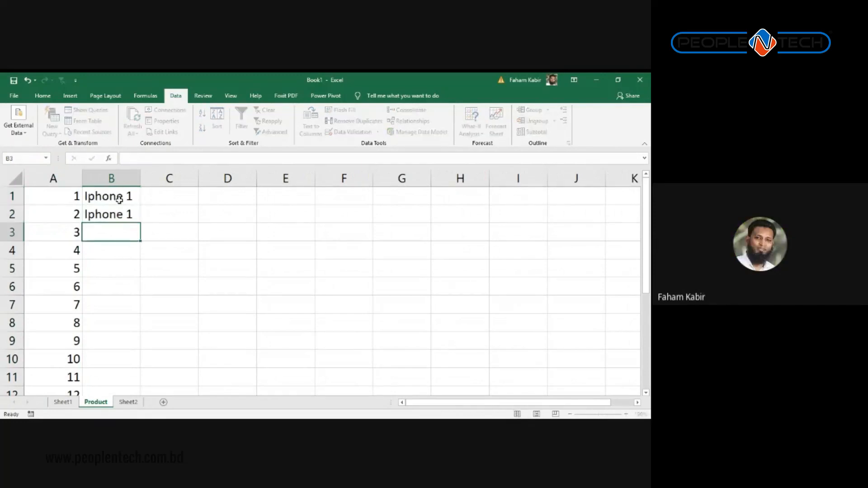
click(119, 200)
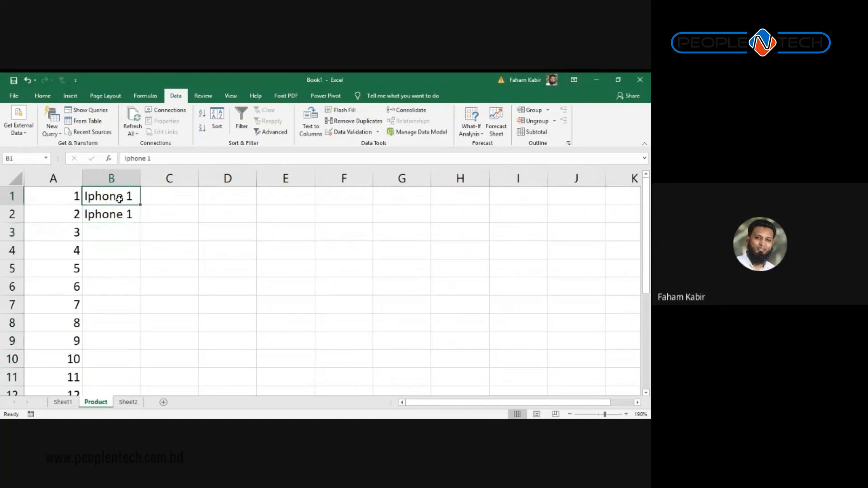
drag(140, 205, 159, 319)
scroll(207, 326, up, 1)
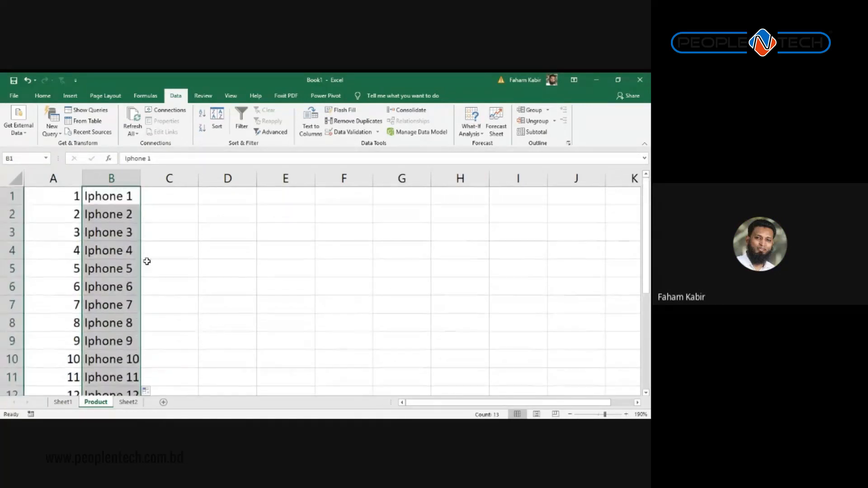
key(Down)
click(127, 199)
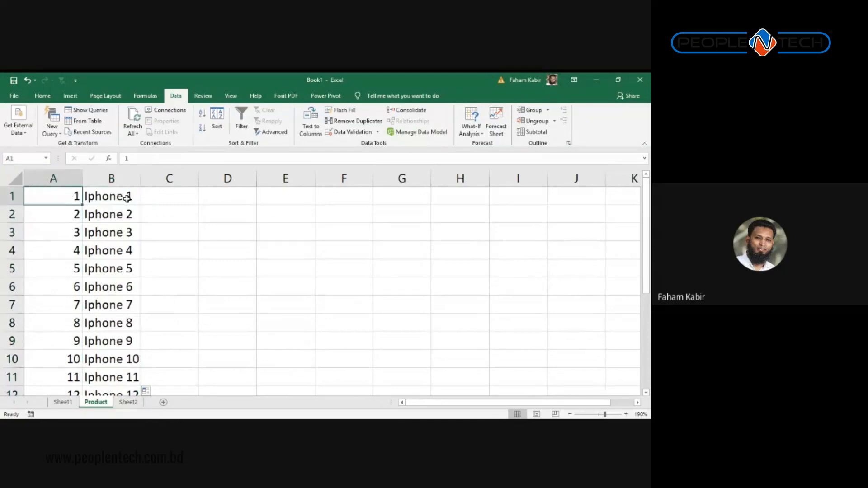
Step: On Sheet1, enter IPhone 3, ip 3 and I Phone (3) in G2:G4
click(63, 403)
click(455, 230)
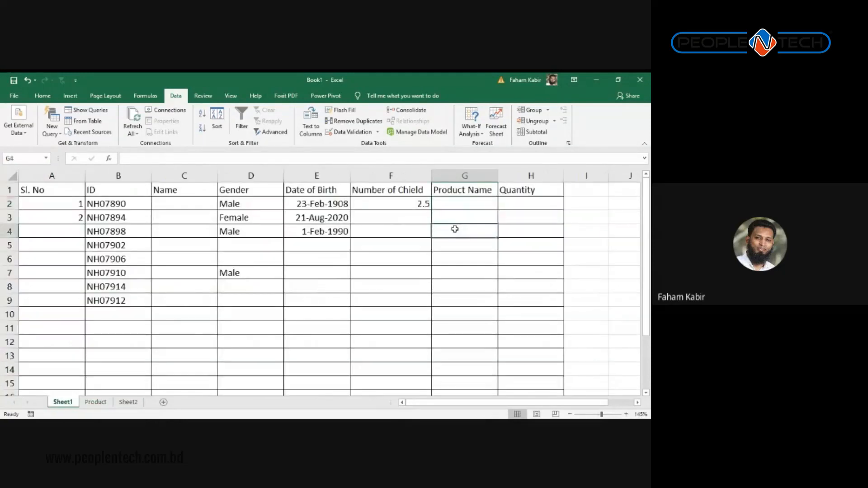
click(463, 204)
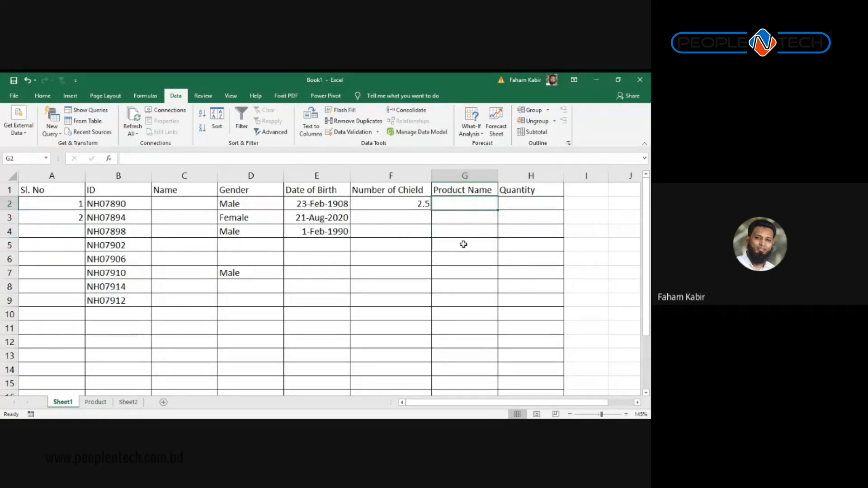
text(I)
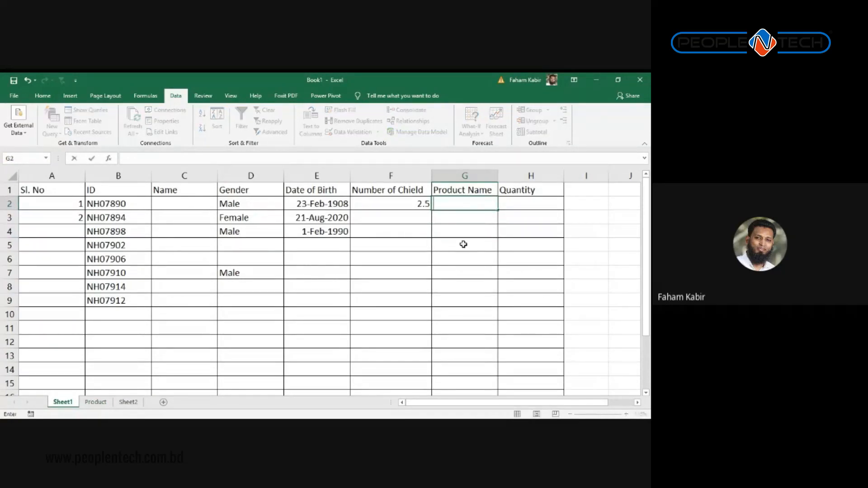
text(Phone 3)
key(Return)
text(ip 3)
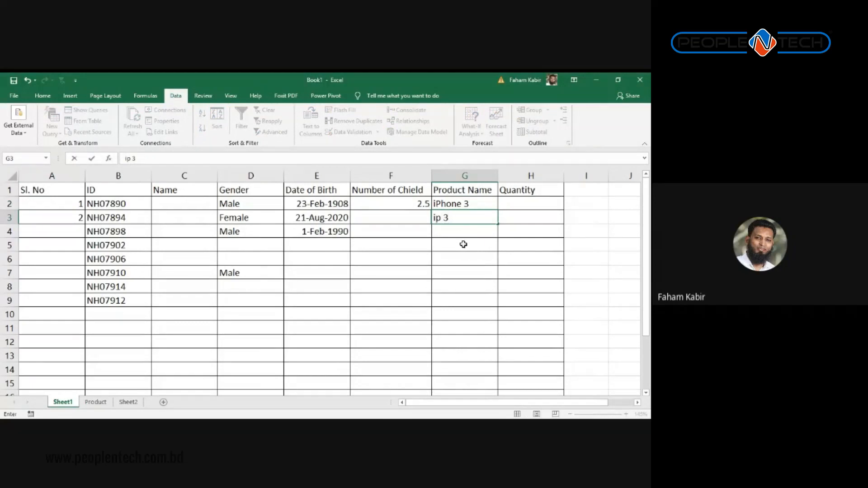
key(Return)
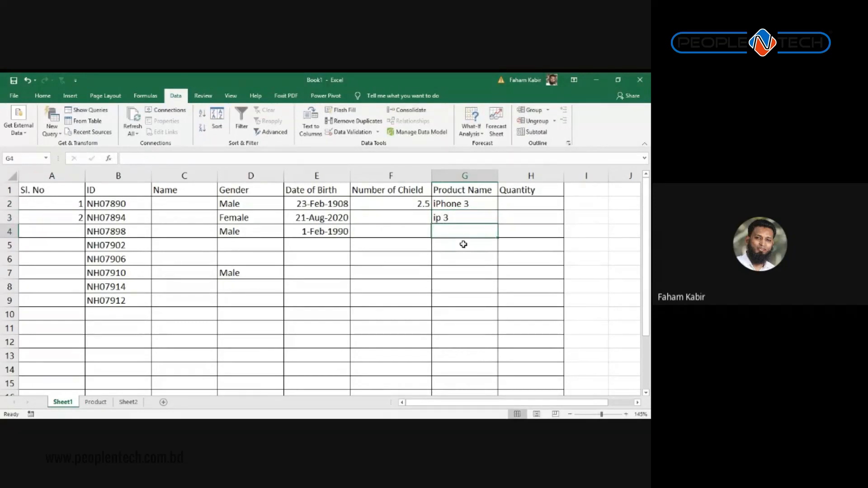
text(I Phone )
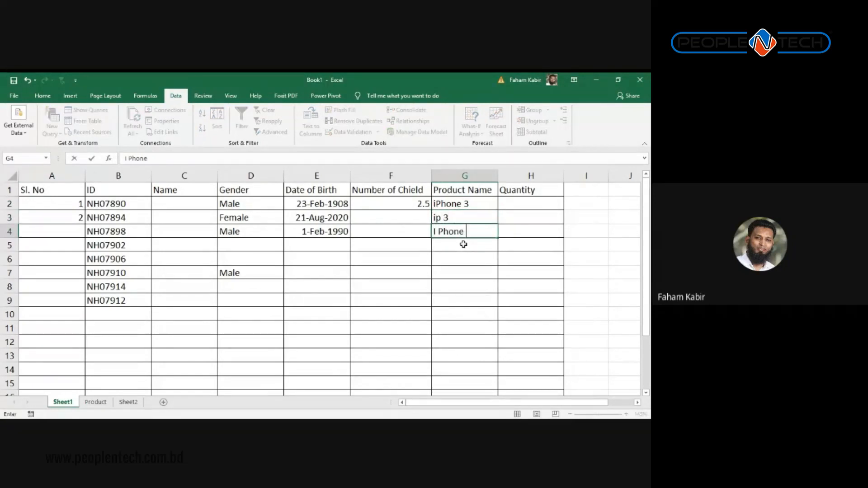
text((3))
key(Return)
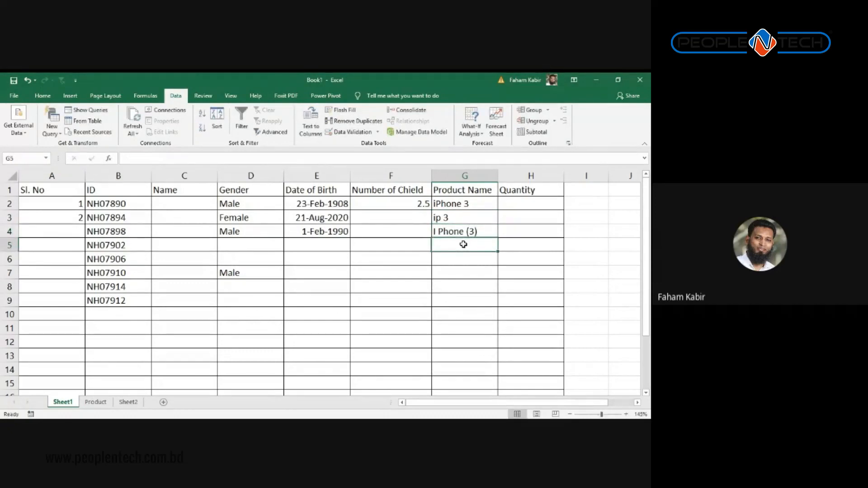
Step: Replace G3's entry with f and retype G2 as Iphone 3
key(Up)
key(Up)
key(Up)
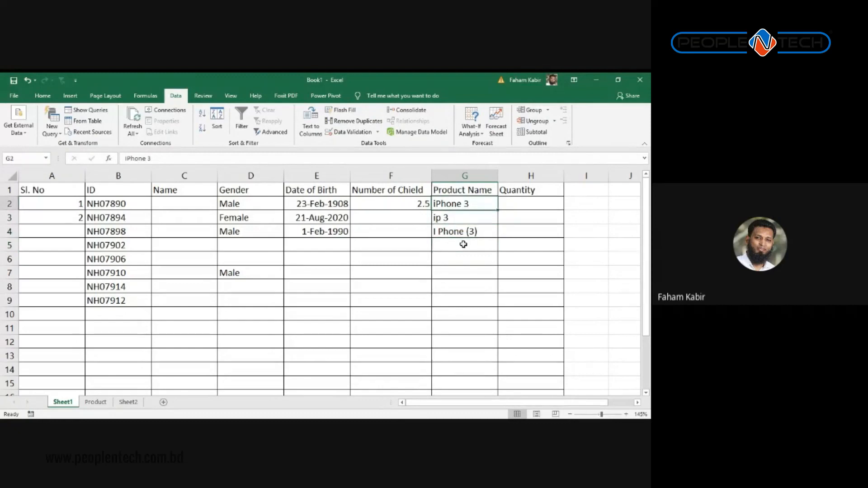
key(Down)
key(Down)
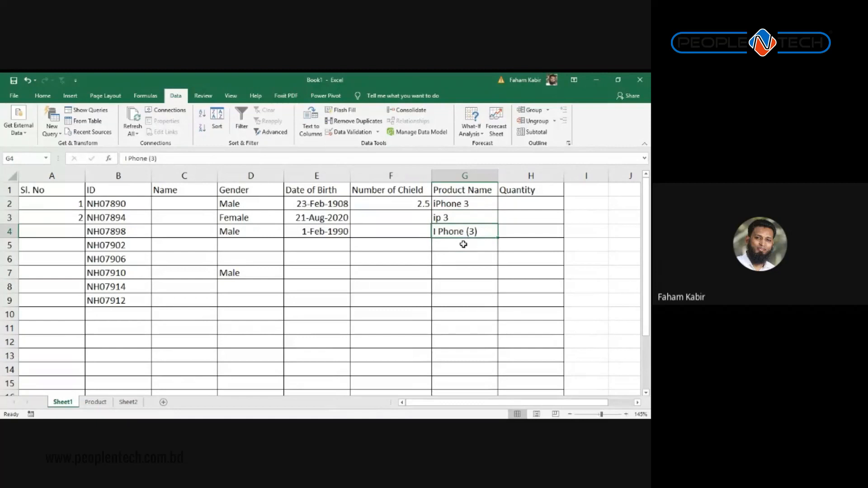
key(Right)
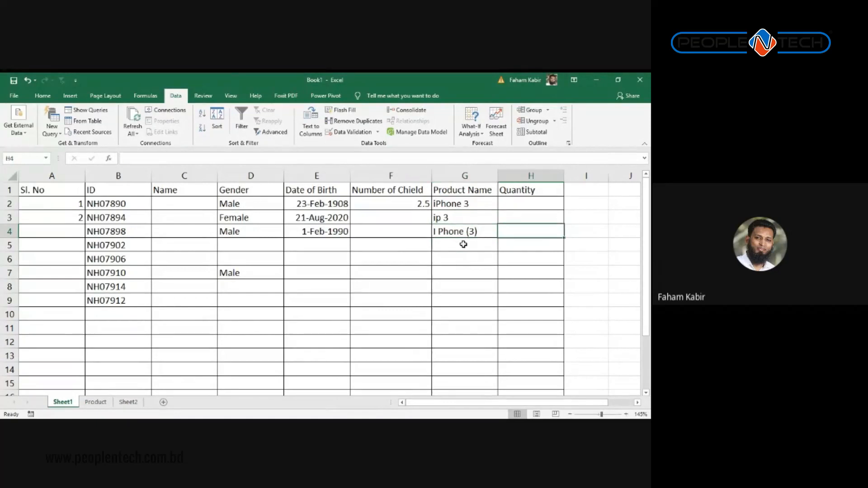
key(Left)
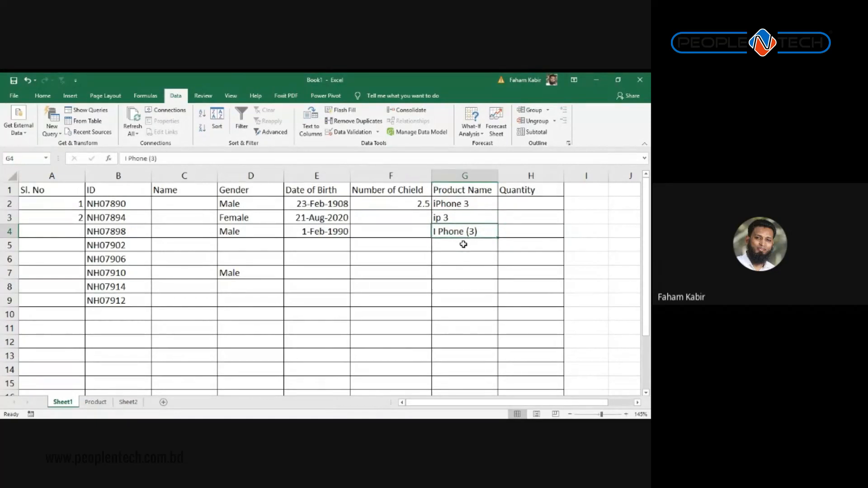
key(Up)
key(Up)
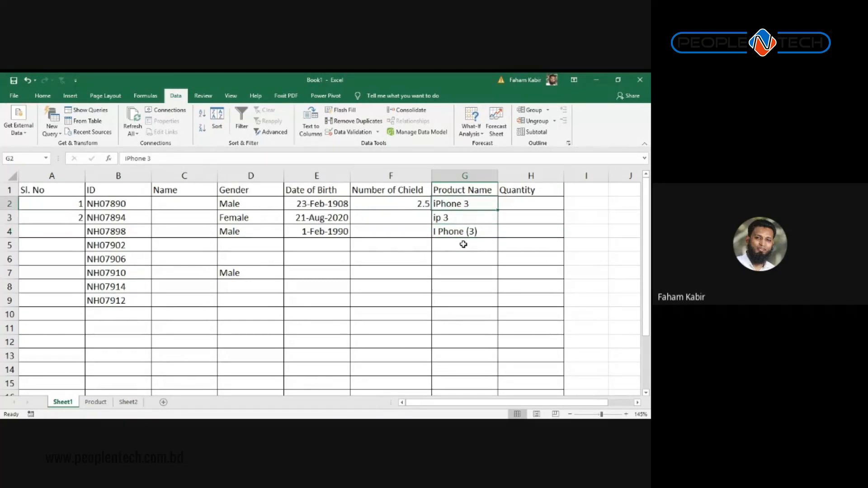
key(Down)
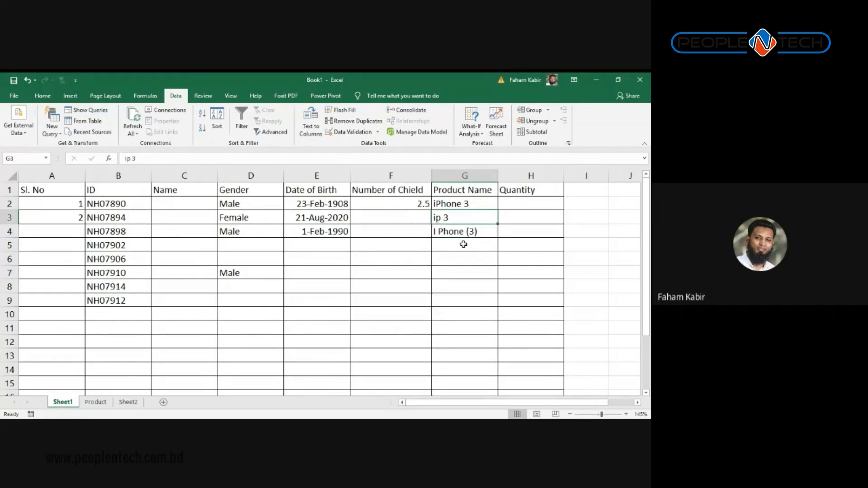
text(f)
key(Up)
key(BackSpace)
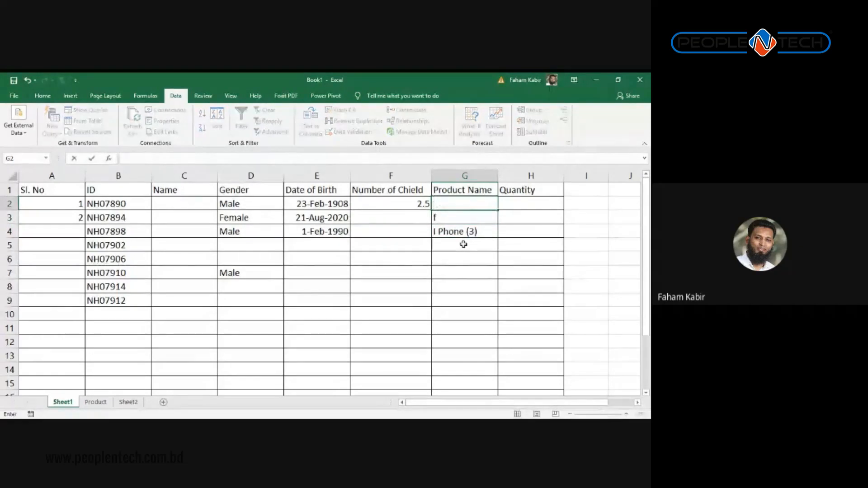
text(Iphone 3)
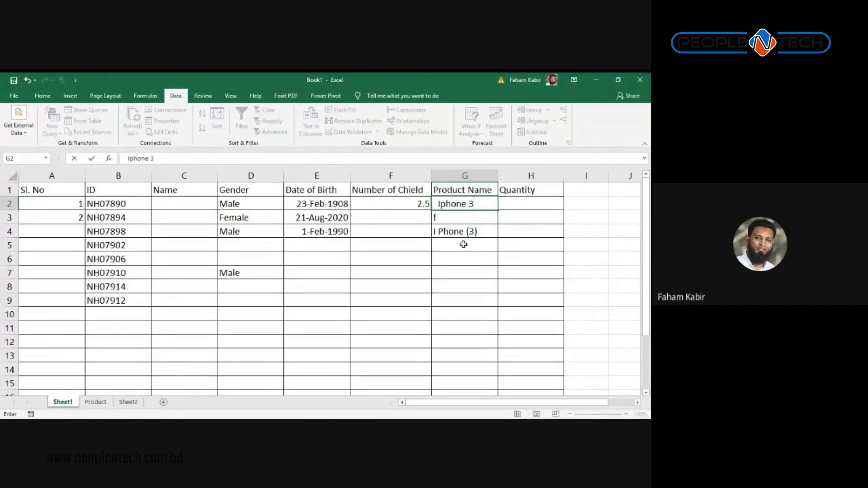
key(Return)
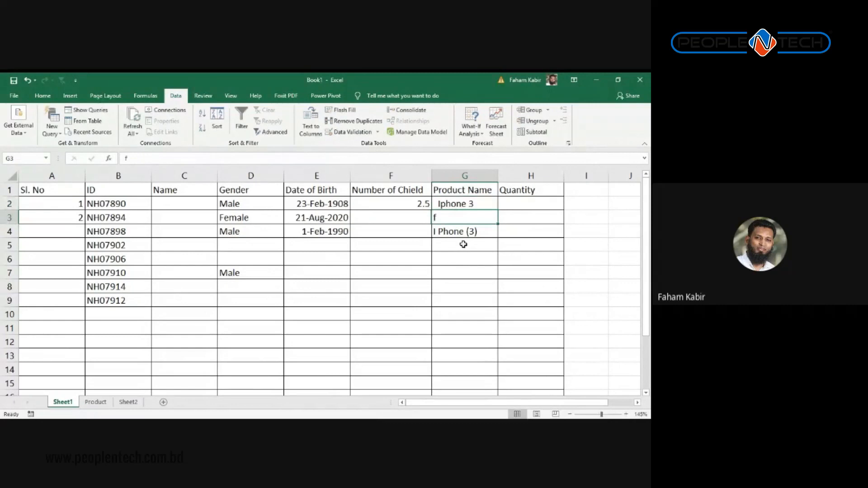
Step: Check the Iphone 3 entry in G2, then select the empty cell G5
click(453, 206)
double_click(442, 202)
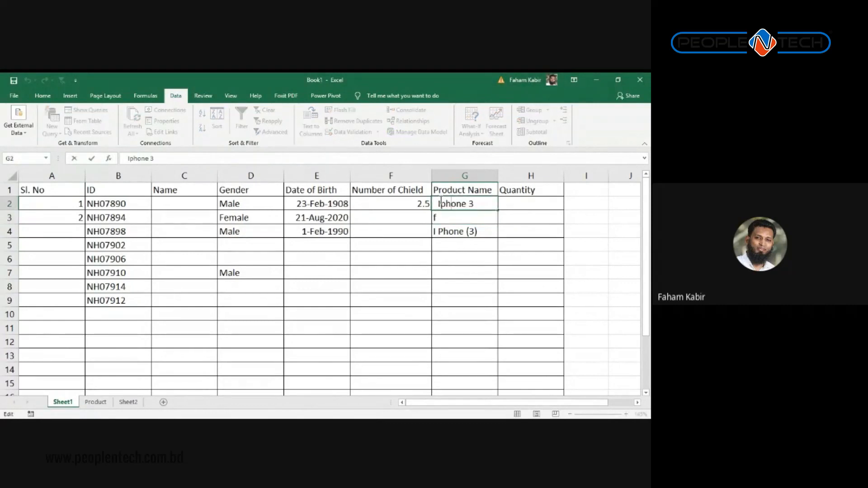
click(470, 231)
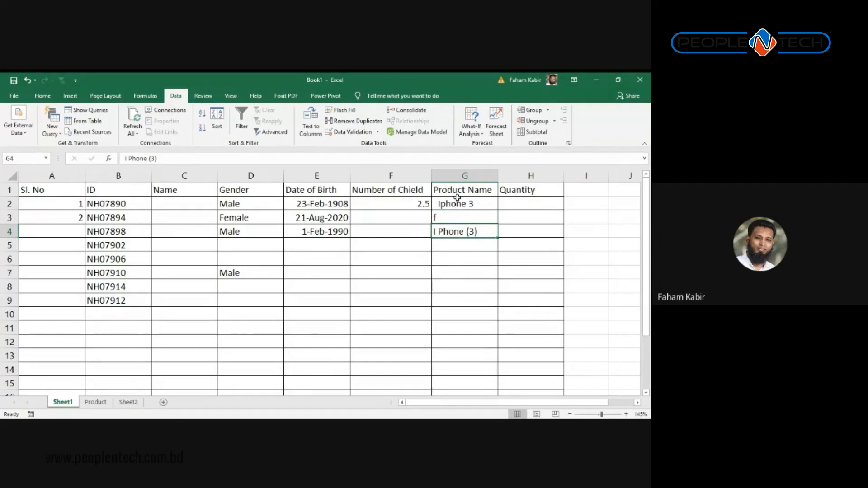
click(458, 203)
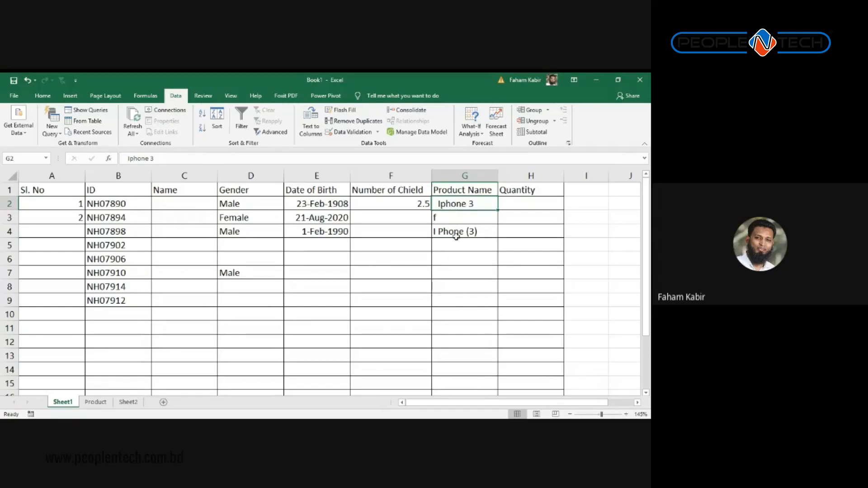
click(472, 248)
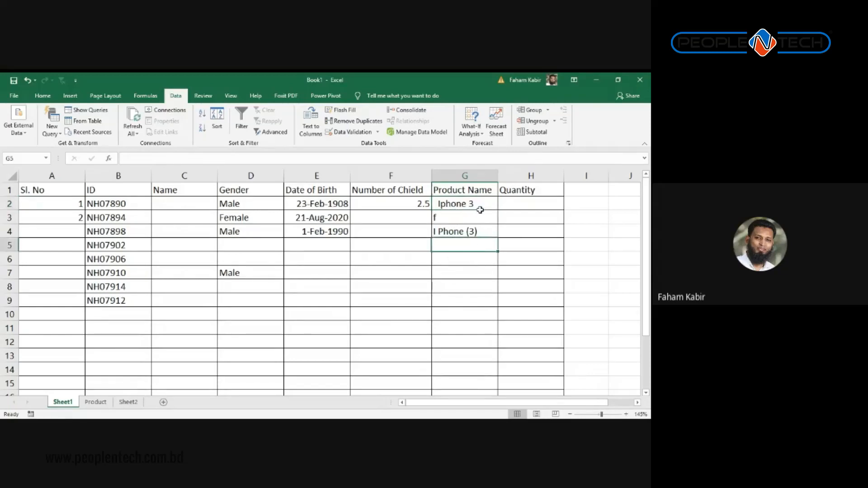
Step: Clear G2:G8 and start a List data validation rule on the whole of column G
drag(480, 209, 487, 289)
key(Delete)
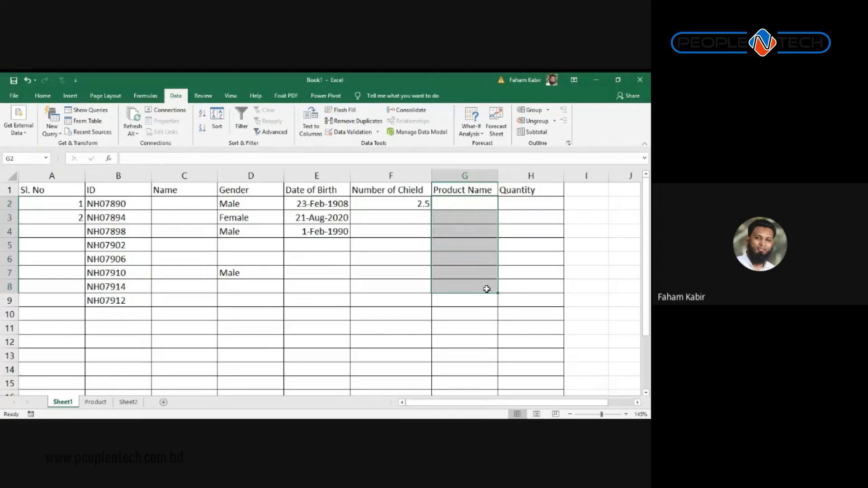
click(451, 173)
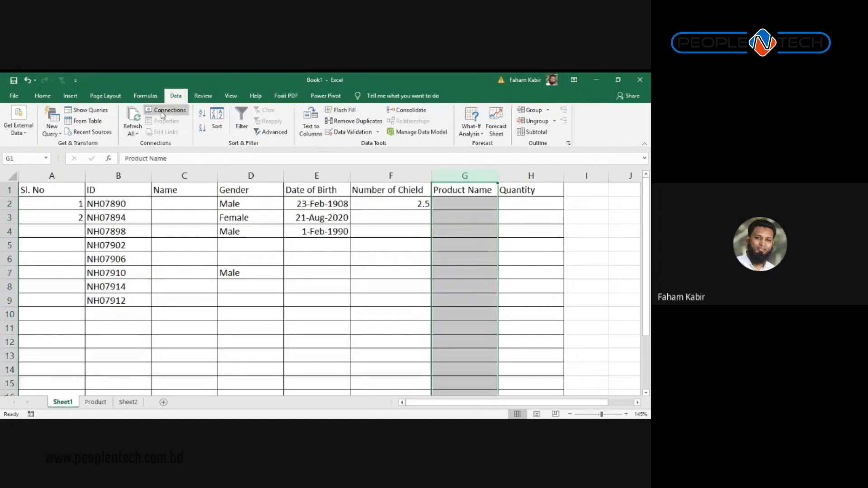
click(351, 132)
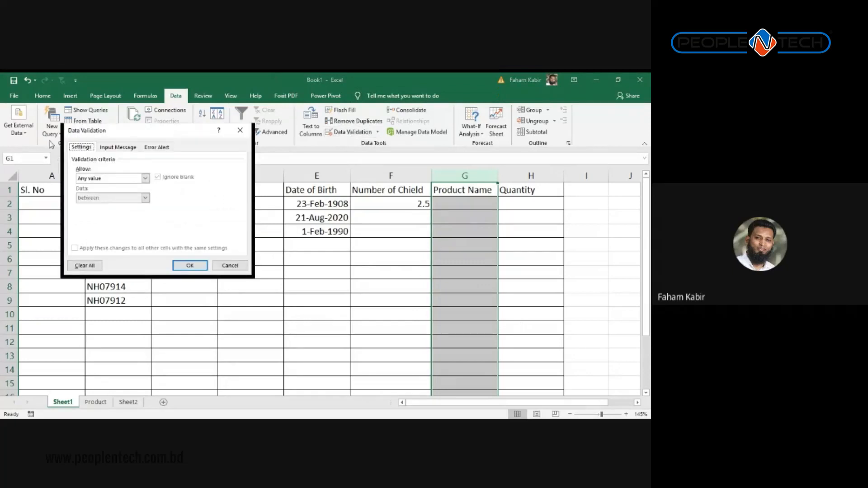
click(137, 178)
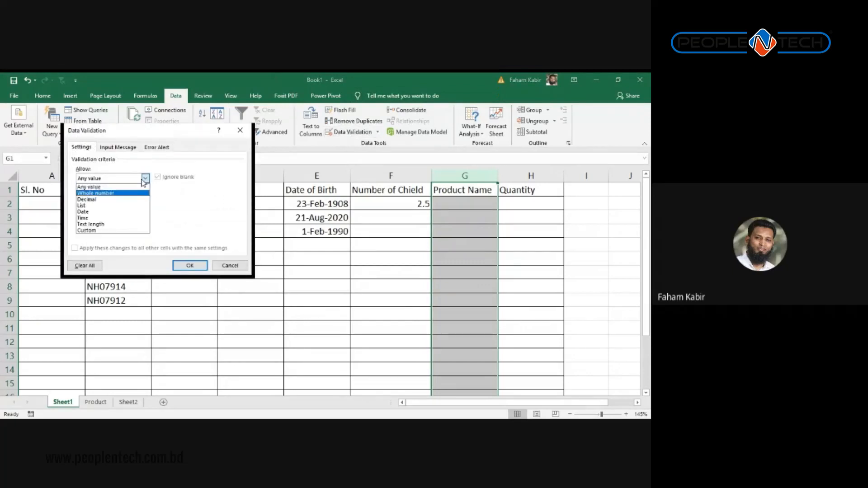
click(94, 207)
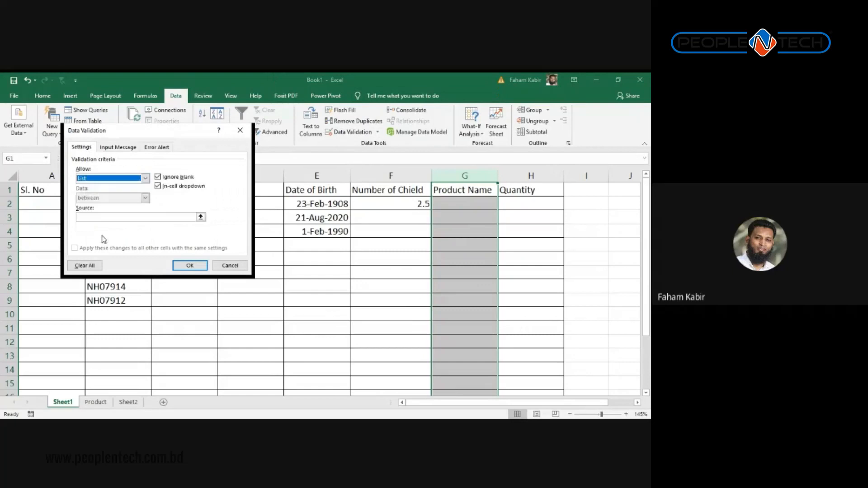
click(85, 218)
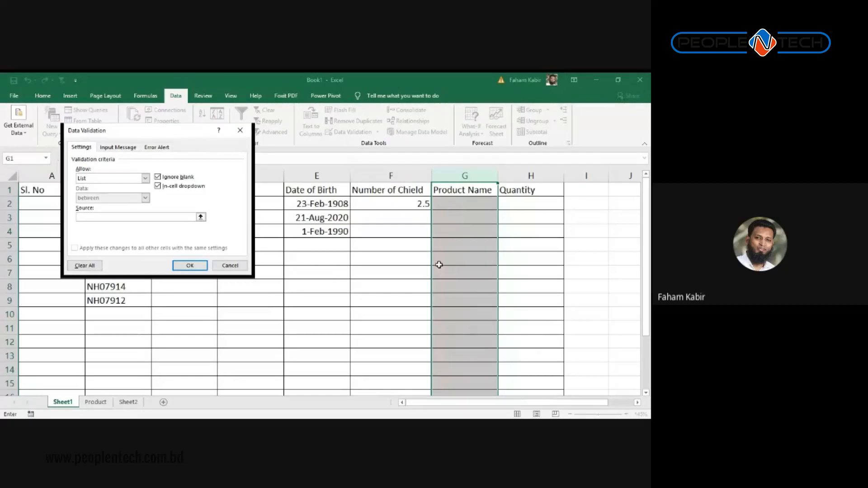
Step: Set the list source to Product!$B:$B and confirm the dropdown validation
text(I)
text(Iph)
key(BackSpace)
key(BackSpace)
key(BackSpace)
key(BackSpace)
key(BackSpace)
key(BackSpace)
key(BackSpace)
key(BackSpace)
key(BackSpace)
key(BackSpace)
key(BackSpace)
key(BackSpace)
key(BackSpace)
key(BackSpace)
key(BackSpace)
key(BackSpace)
key(BackSpace)
click(200, 217)
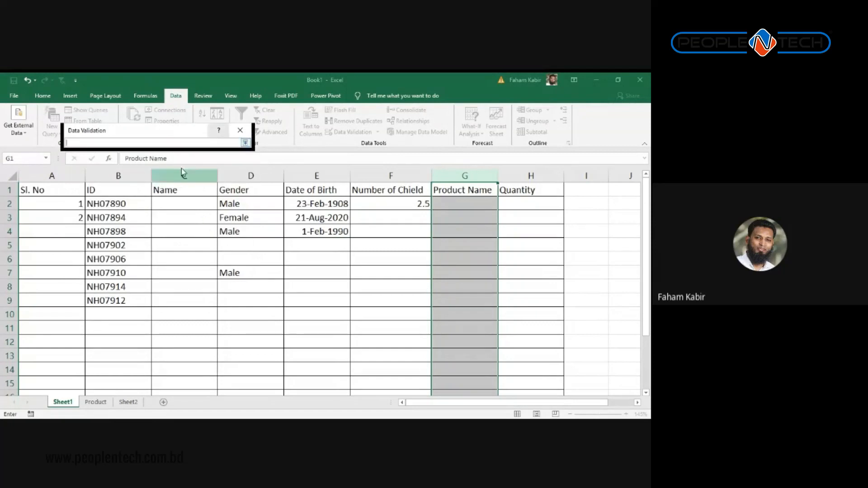
click(95, 402)
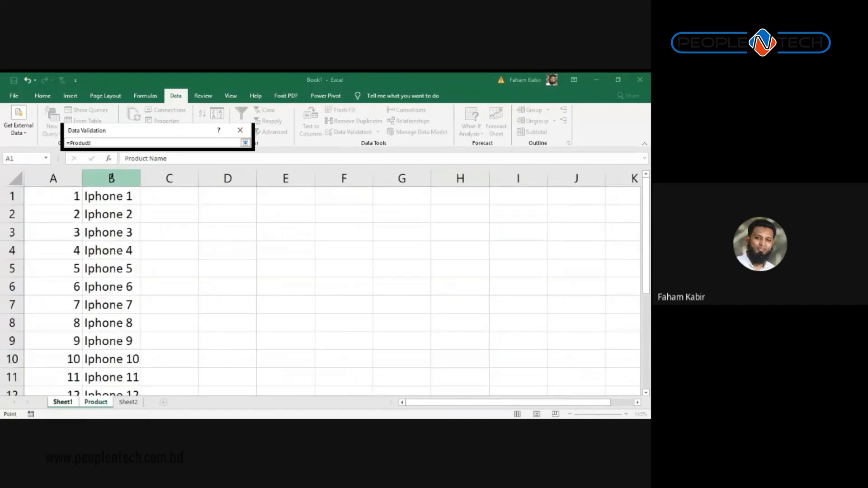
click(111, 178)
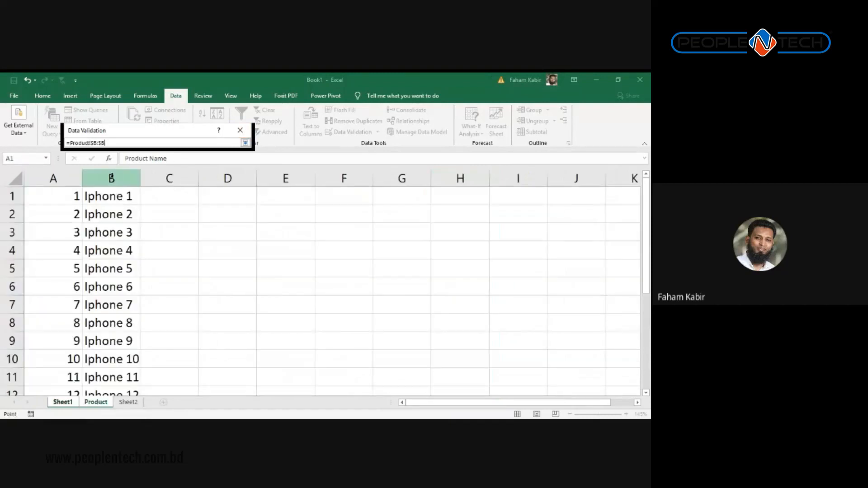
click(245, 143)
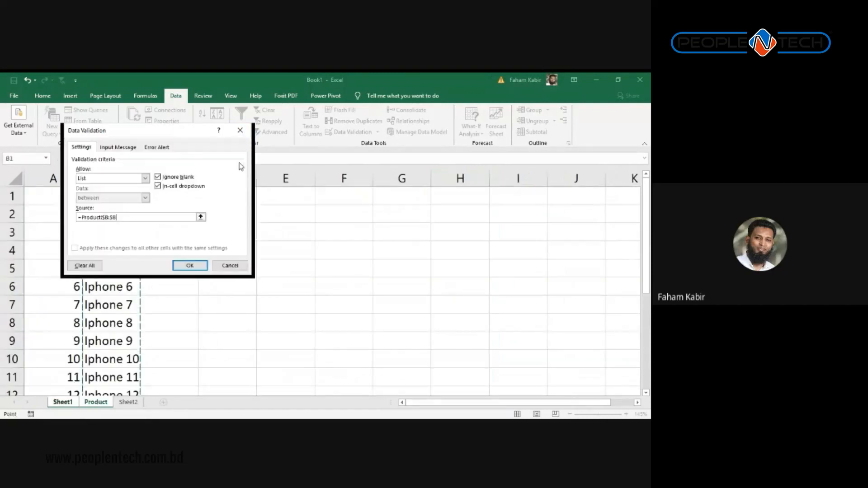
click(200, 218)
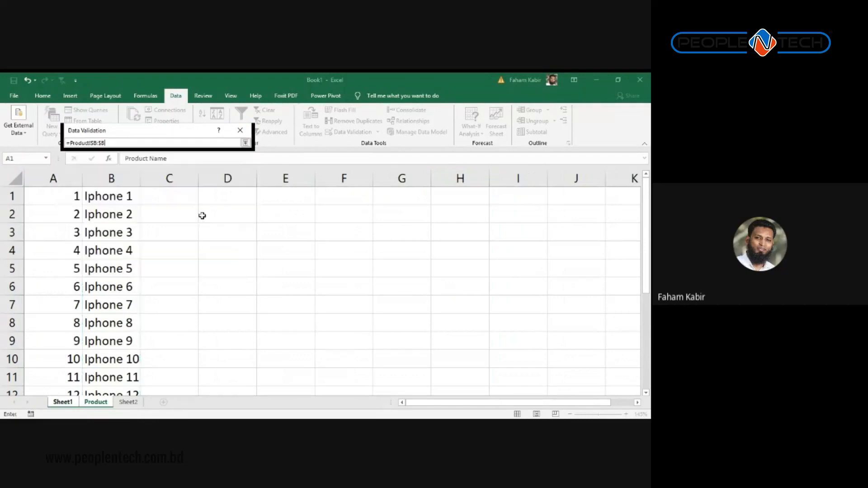
click(244, 144)
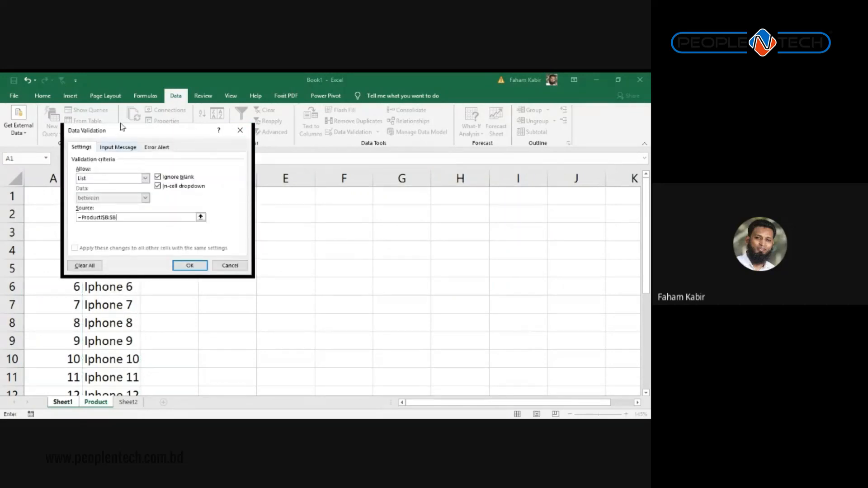
click(186, 266)
click(481, 208)
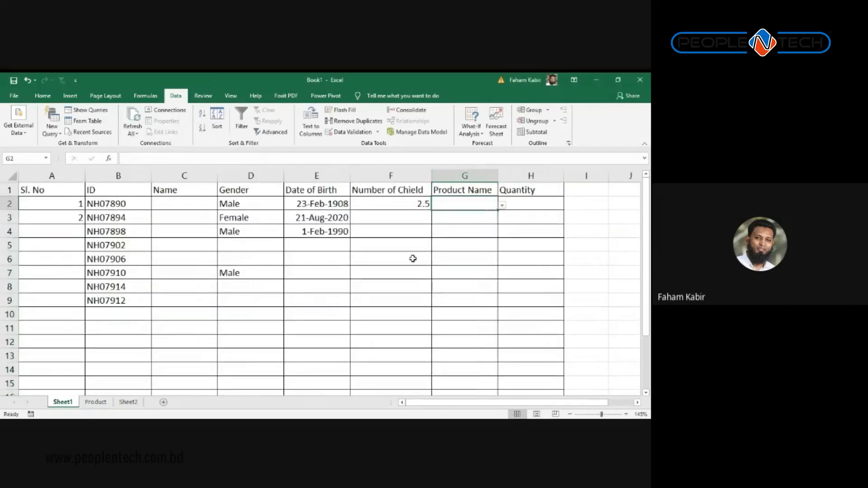
click(463, 217)
click(472, 203)
Step: Fill column B of the Product sheet yellow, then return to Sheet1
click(96, 402)
click(111, 178)
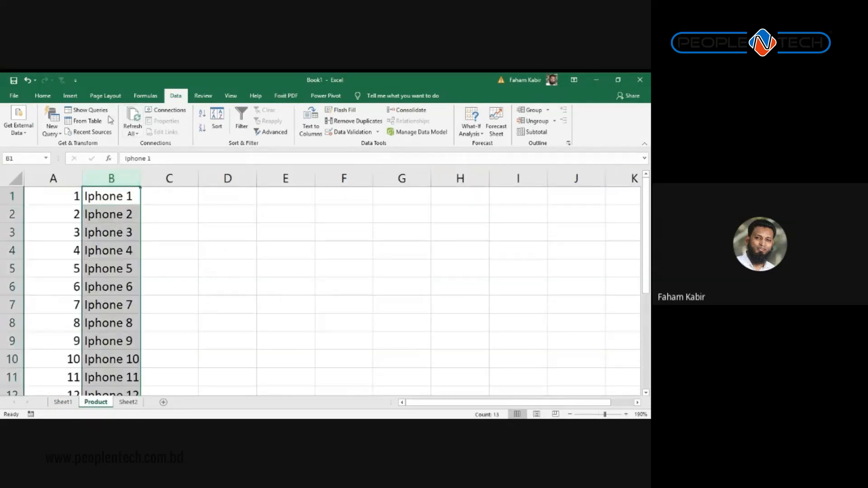
click(43, 95)
click(123, 129)
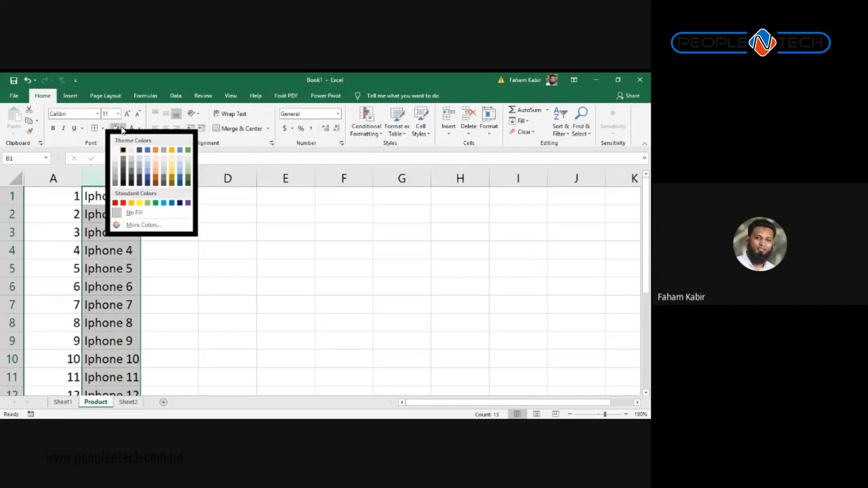
click(139, 203)
click(108, 300)
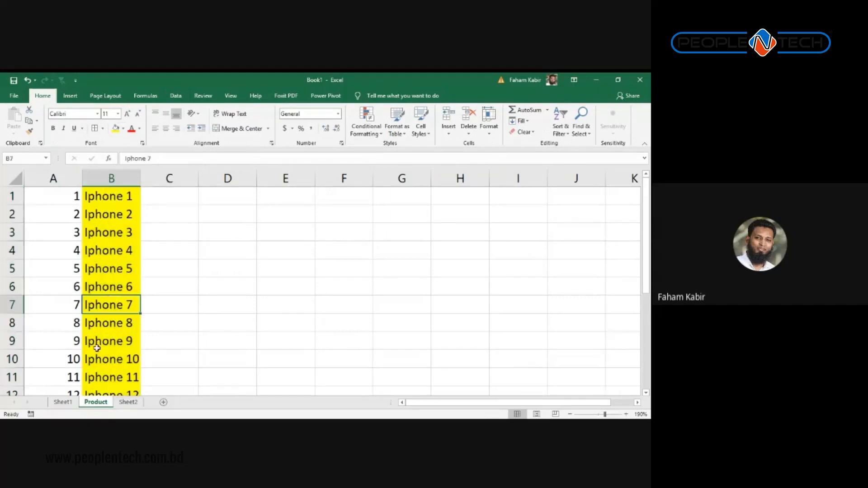
click(64, 403)
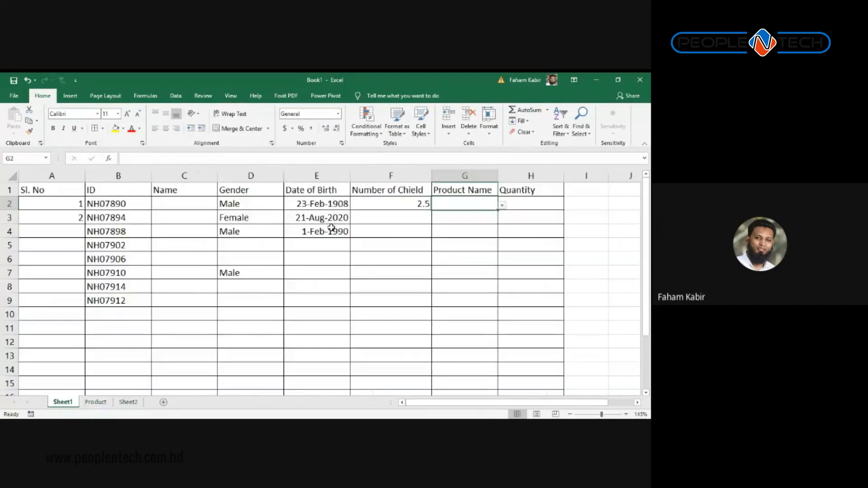
Step: Choose Iphone 4 for G2 and Iphone 7 for G3 from the product dropdowns
click(459, 176)
click(451, 203)
click(503, 206)
scroll(499, 247, down, 2)
scroll(495, 245, up, 2)
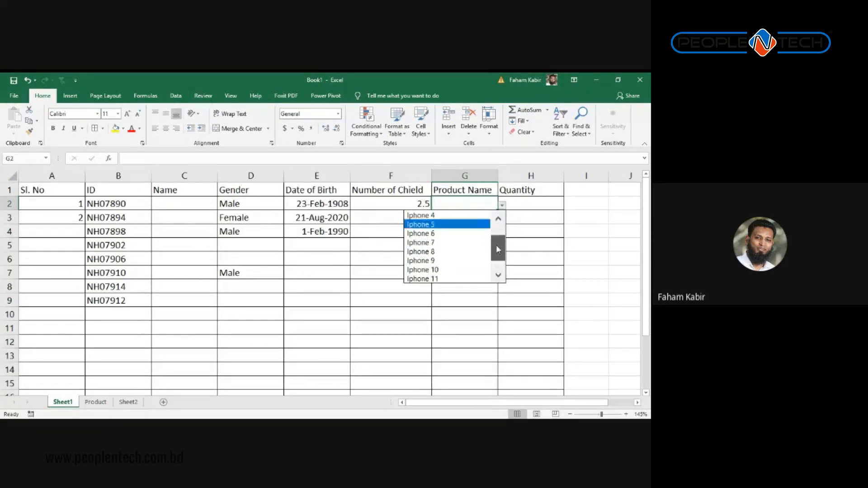
click(433, 234)
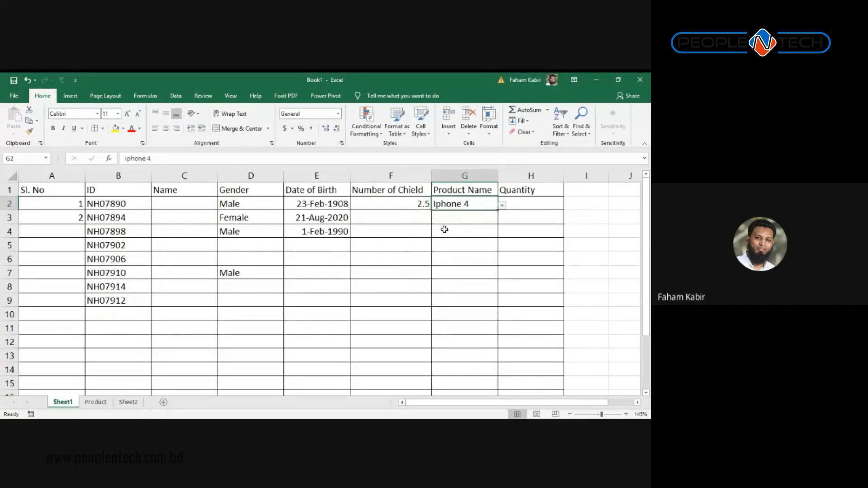
click(474, 216)
click(502, 221)
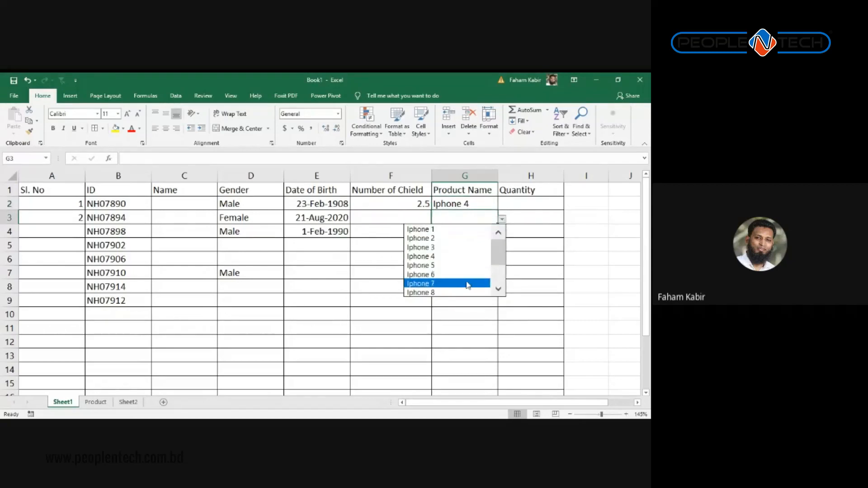
click(468, 284)
click(482, 229)
Step: Enter the invalid name 'sdfsdfsdf' in G4, see it rejected, and leave G4 empty
text(sdfsdfsdf)
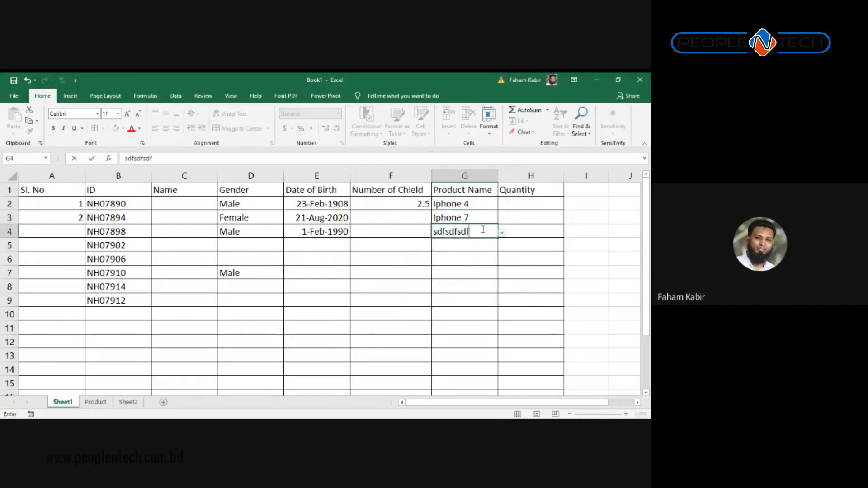
key(Return)
key(Return)
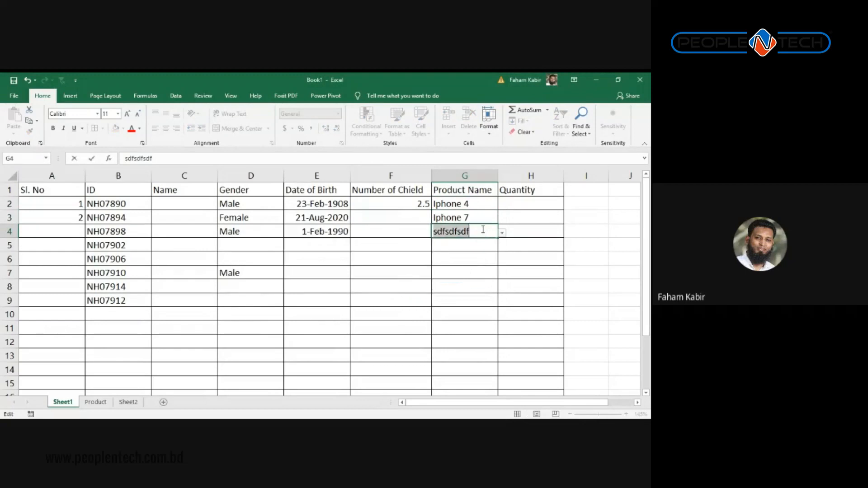
key(BackSpace)
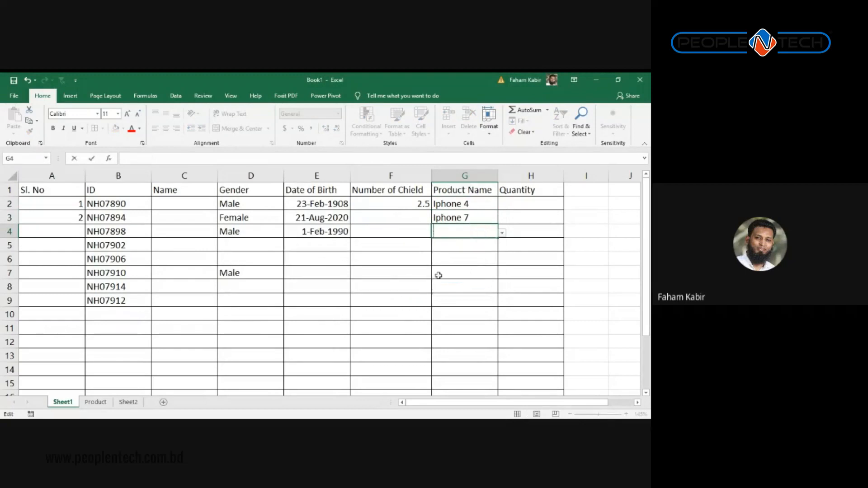
click(415, 270)
click(455, 232)
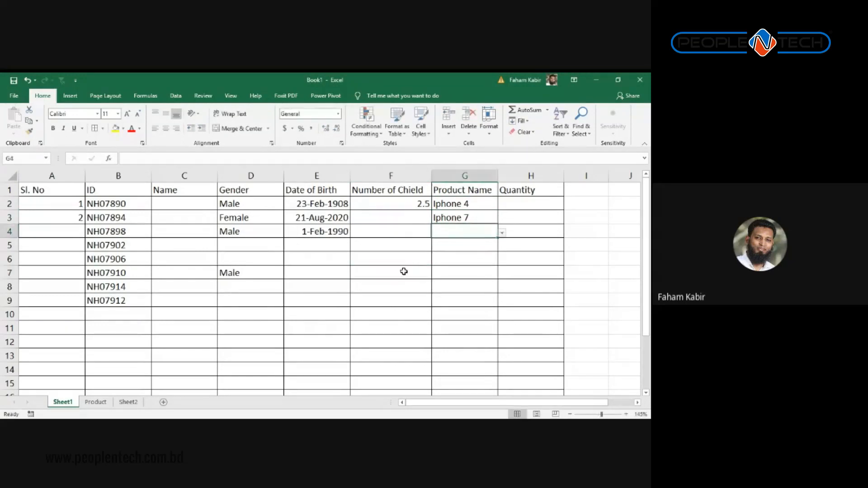
Step: Add product 14, Nokia, in the next empty row of the Product list
click(97, 402)
click(58, 264)
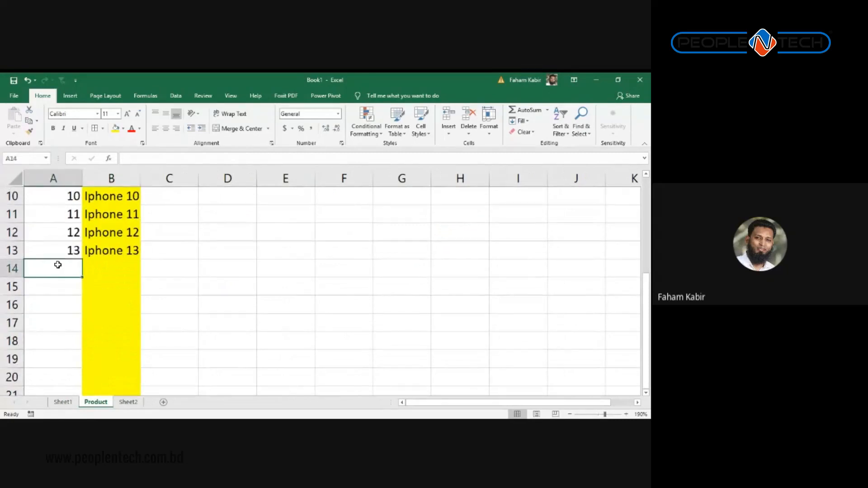
text(14)
key(Tab)
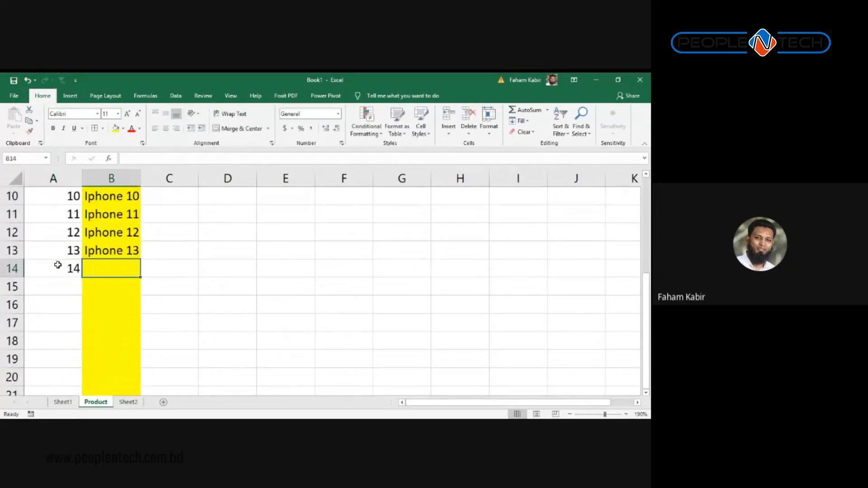
text(Nokia)
key(Tab)
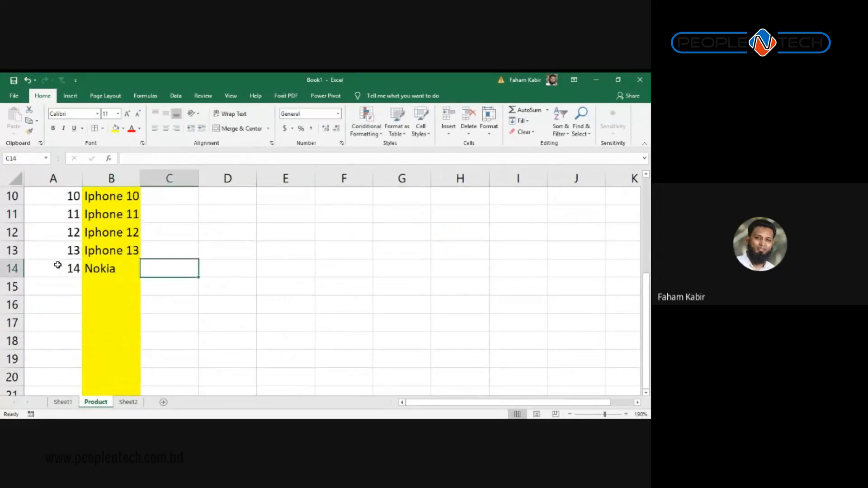
Step: Choose Nokia from G4's product dropdown on Sheet1
click(63, 402)
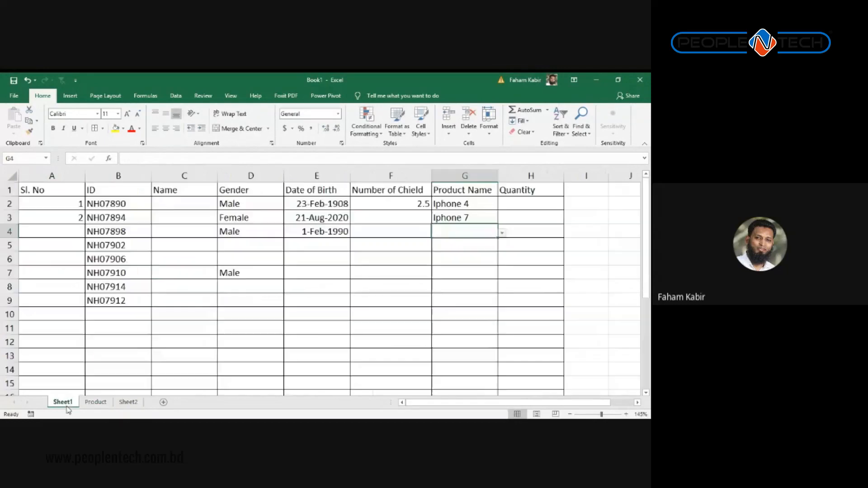
click(502, 233)
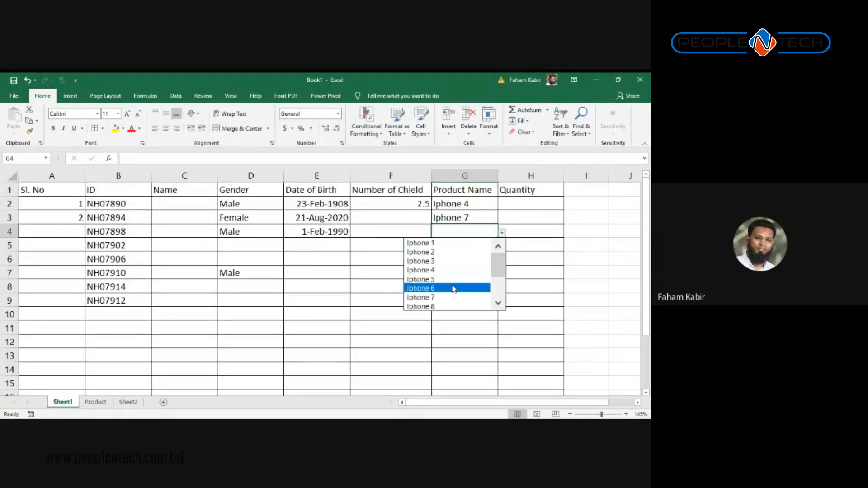
drag(496, 266, 498, 296)
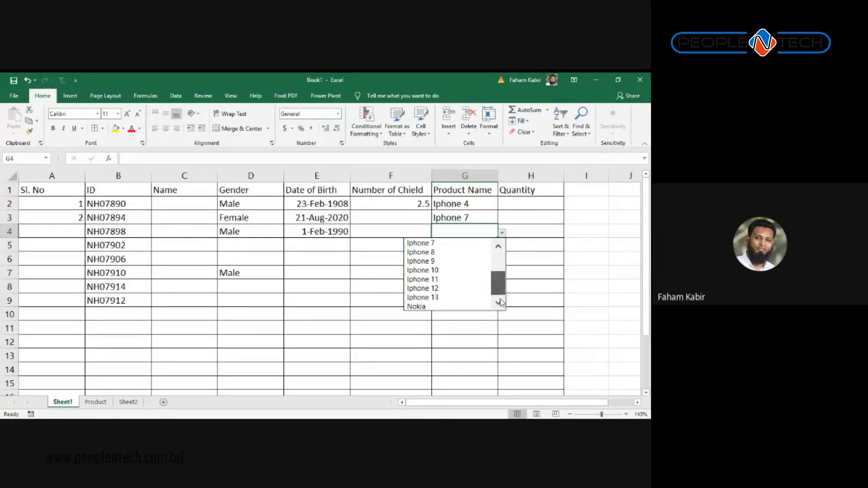
click(418, 305)
click(468, 244)
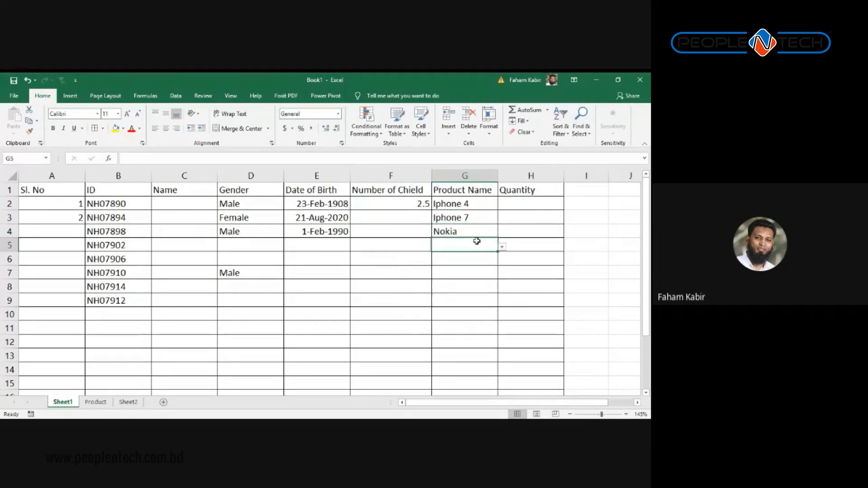
Step: Remove Iphone 1–3 from the Product list by clearing them and deleting rows 1–3
click(96, 402)
click(128, 402)
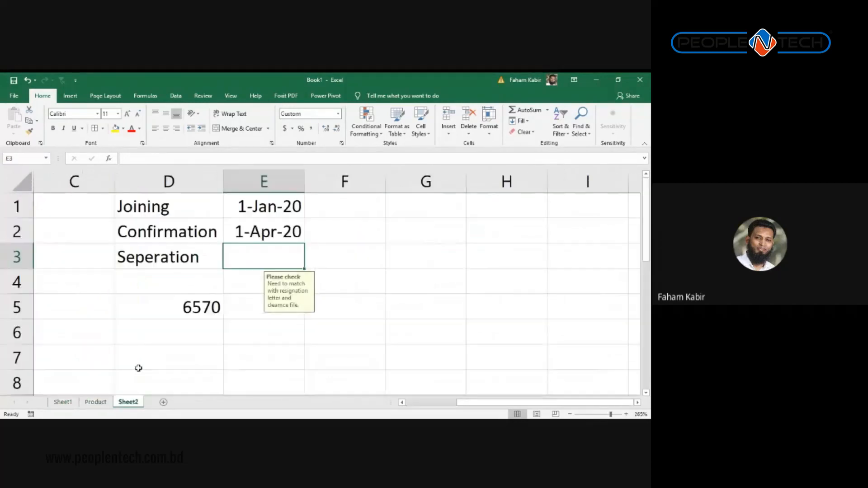
click(95, 402)
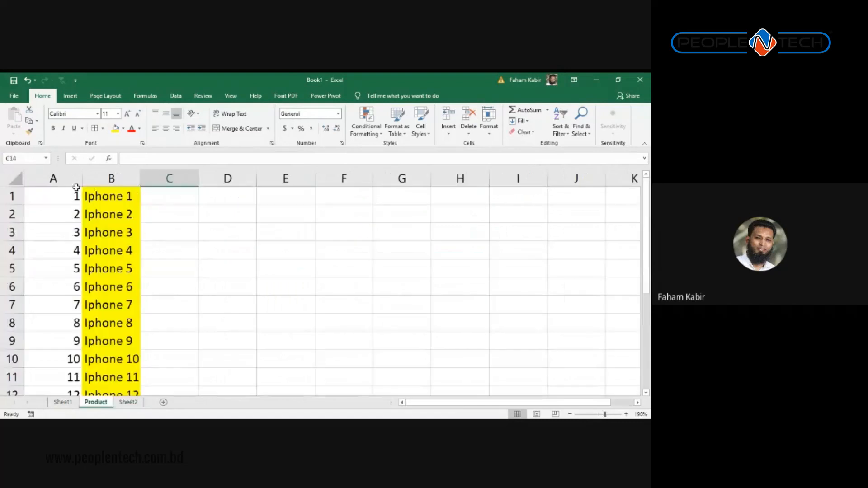
drag(111, 197, 128, 233)
key(Delete)
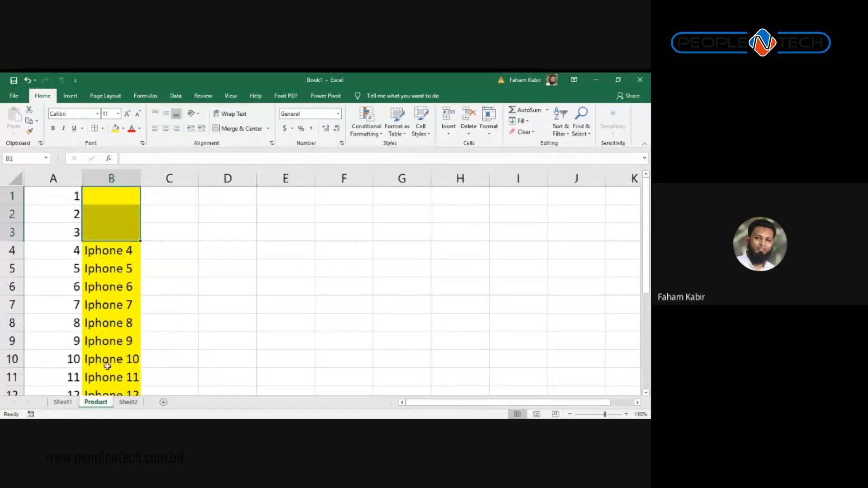
click(63, 402)
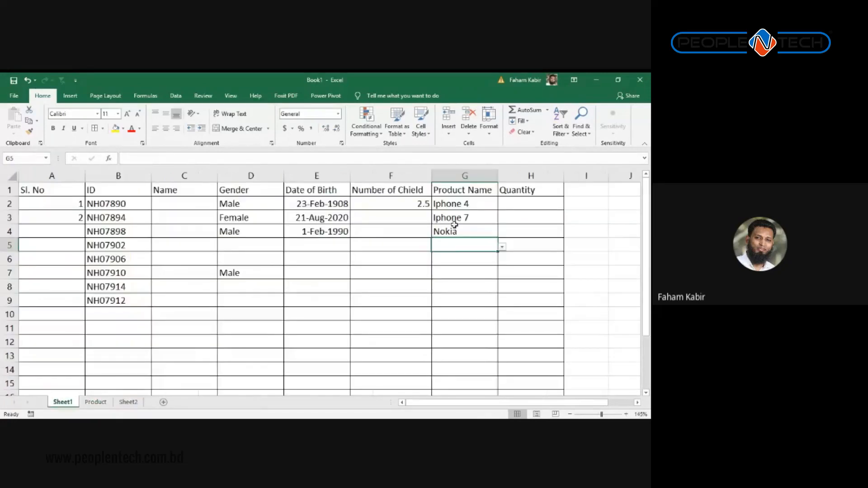
click(502, 247)
key(Escape)
click(96, 402)
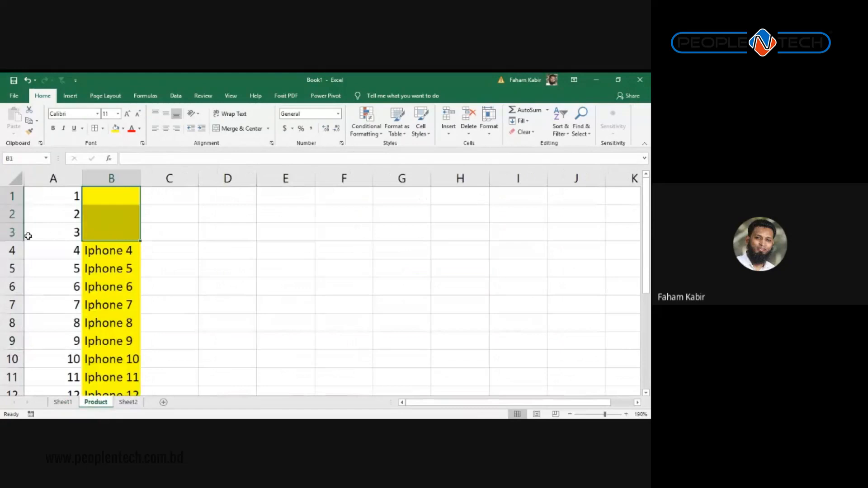
drag(12, 232, 13, 193)
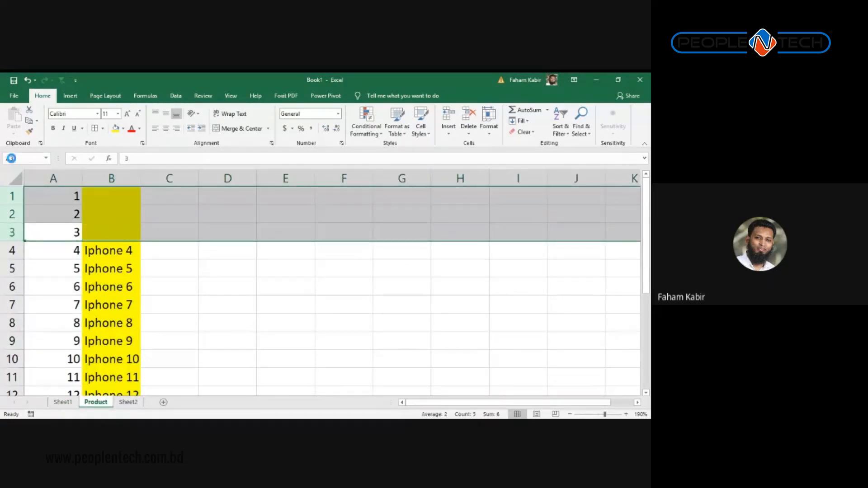
key(ctrl+minus)
click(111, 305)
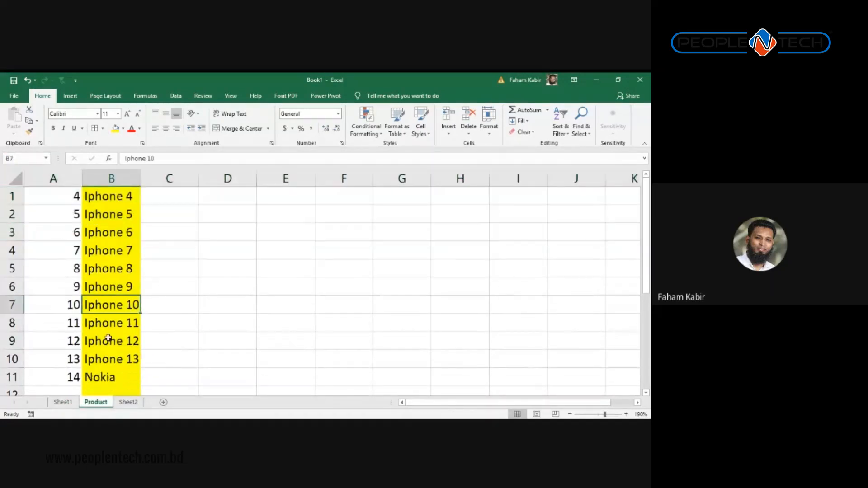
Step: Check the updated product choices in the G5 and G6 dropdowns on Sheet1
click(65, 403)
click(501, 247)
scroll(488, 284, down, 2)
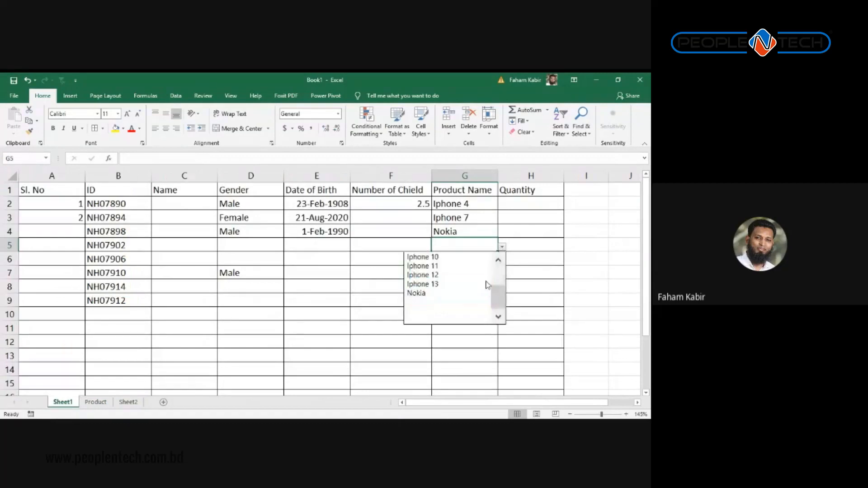
scroll(498, 290, up, 2)
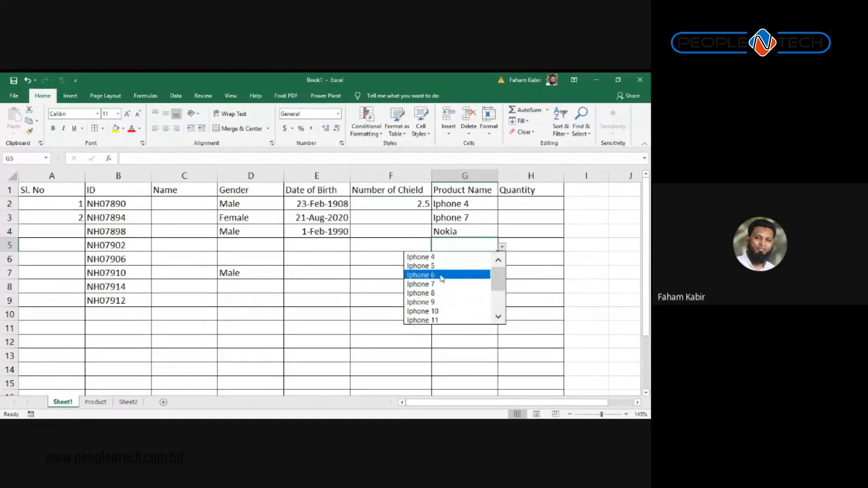
click(336, 294)
click(496, 260)
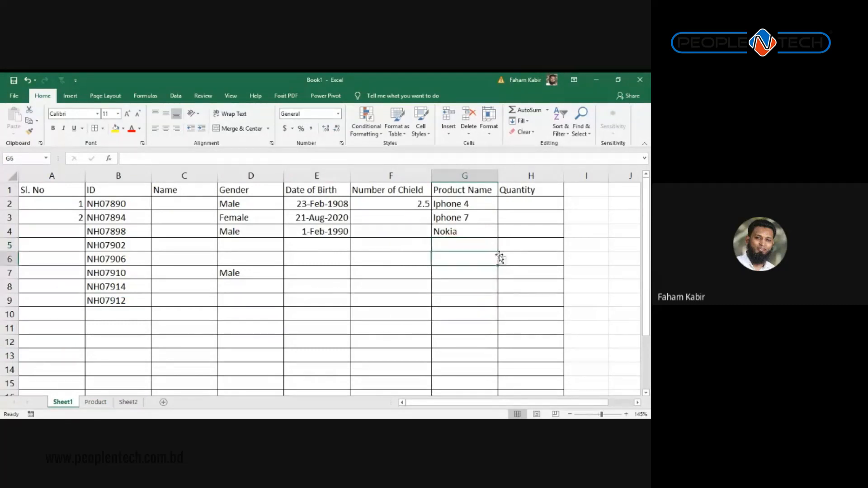
click(503, 261)
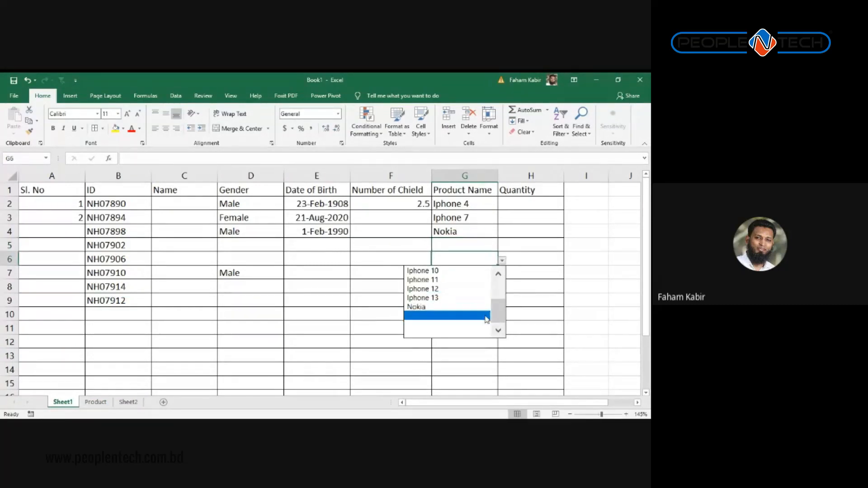
drag(495, 317, 501, 280)
click(444, 231)
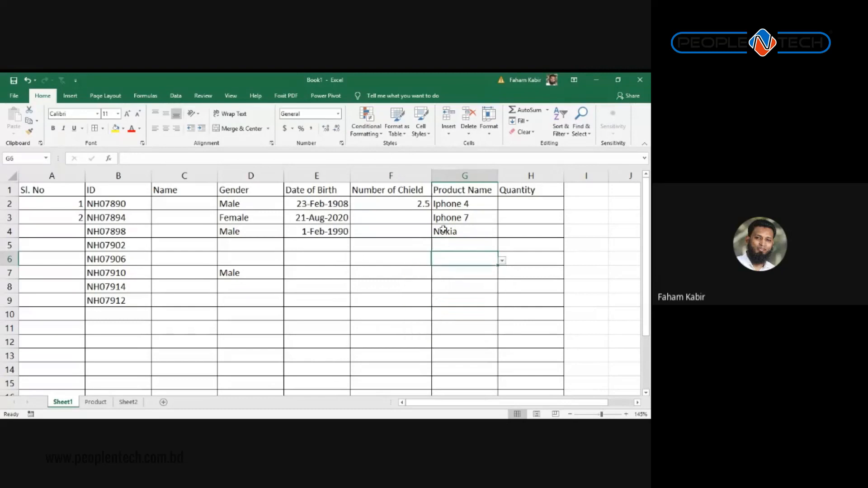
click(448, 246)
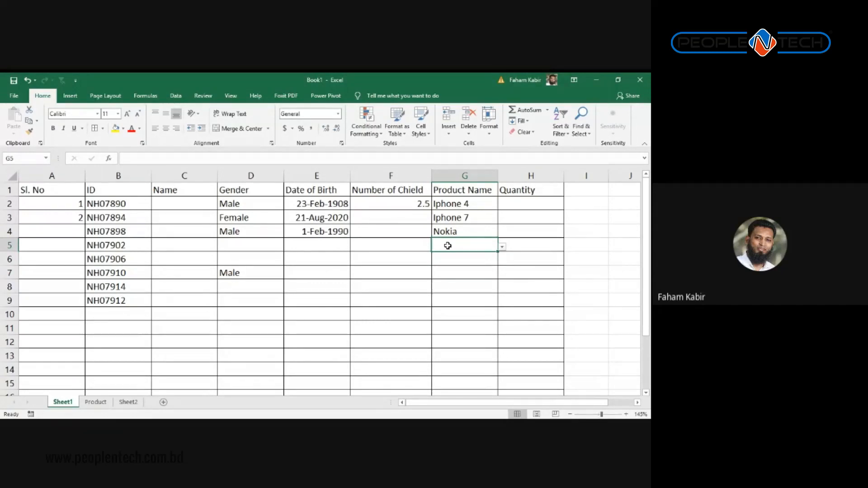
Step: Enter 'Sr. Executive, HR' in I5 and 'Senior Executive, HR' in I6
key(Left)
key(Left)
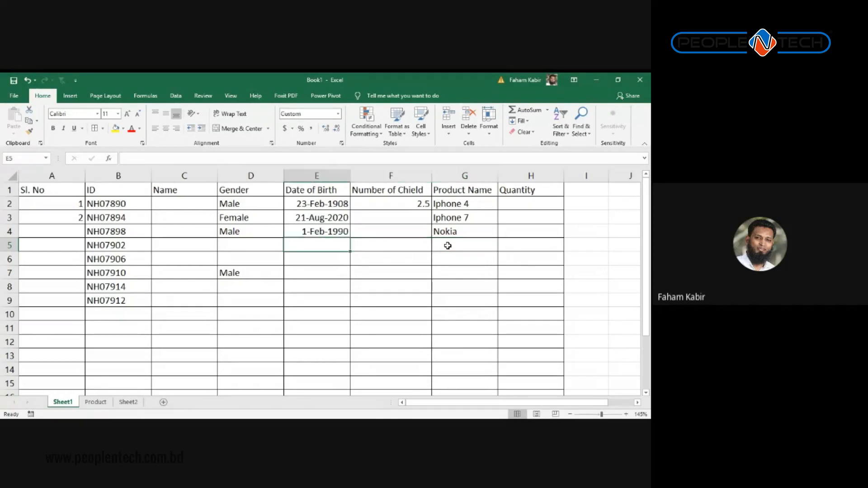
key(Right)
key(Right)
key(Right)
key(Right)
key(Right)
key(Right)
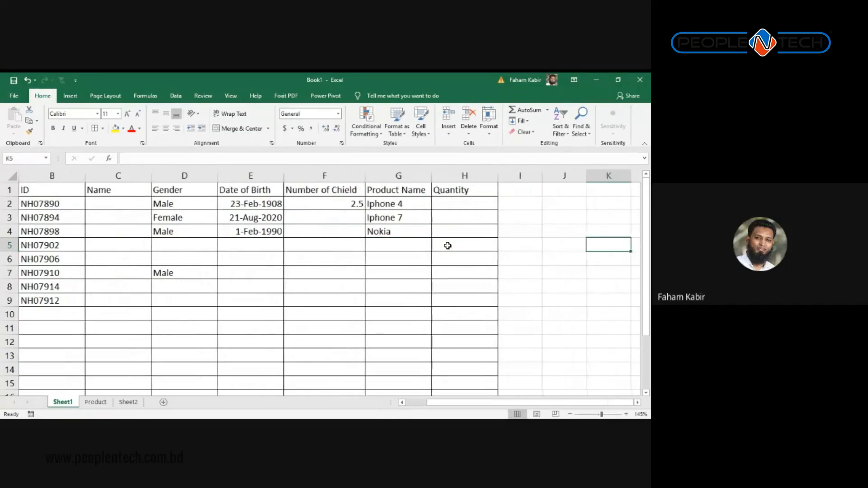
key(Left)
key(Left)
text(Er)
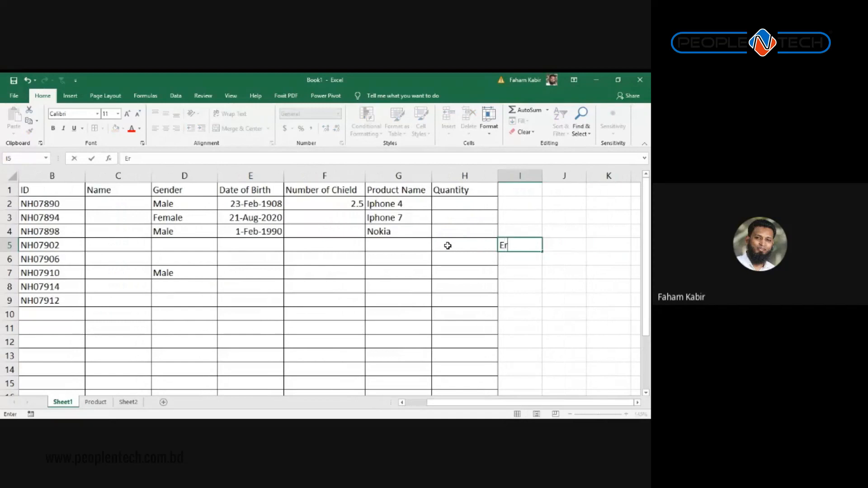
key(BackSpace)
key(BackSpace)
text(Sn)
text(. Execut)
text(ive, HR)
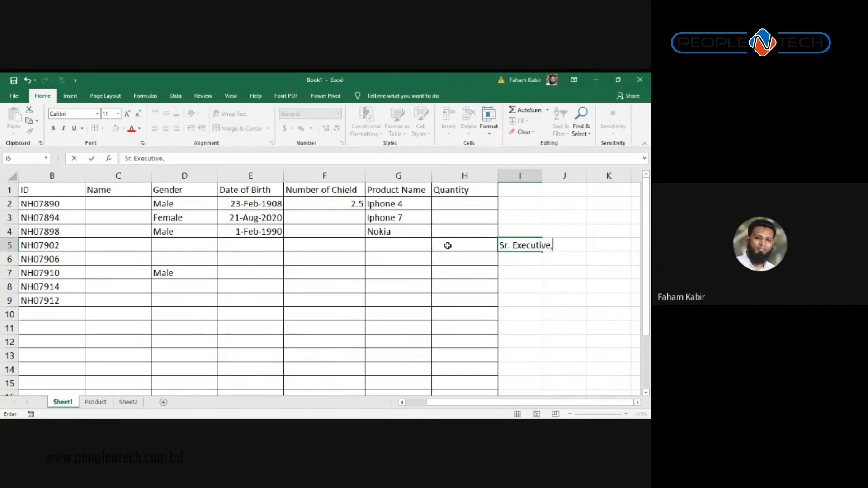
key(Return)
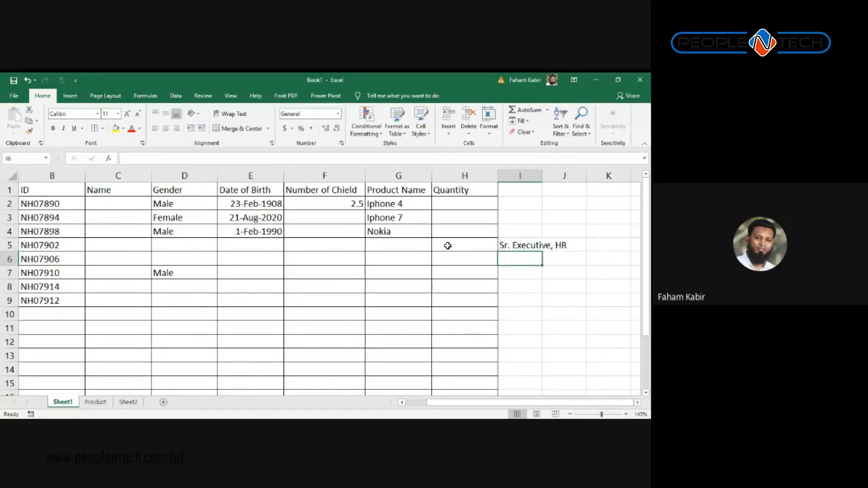
text(Seni)
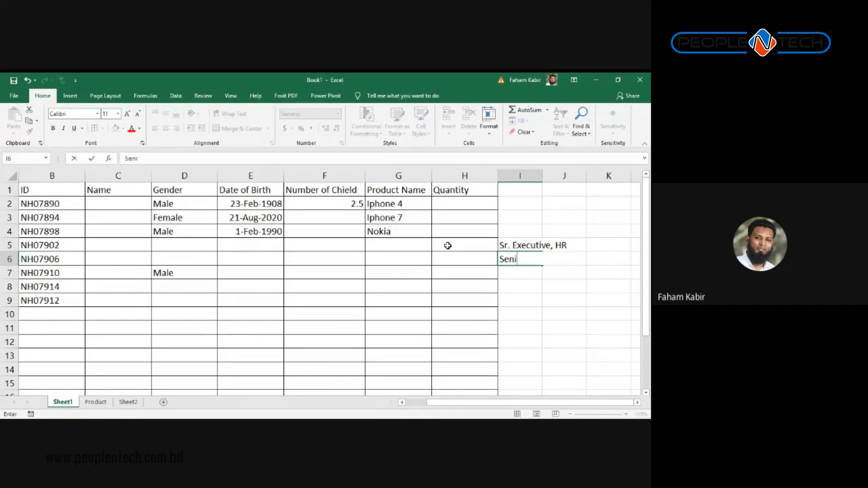
text(or Executive )
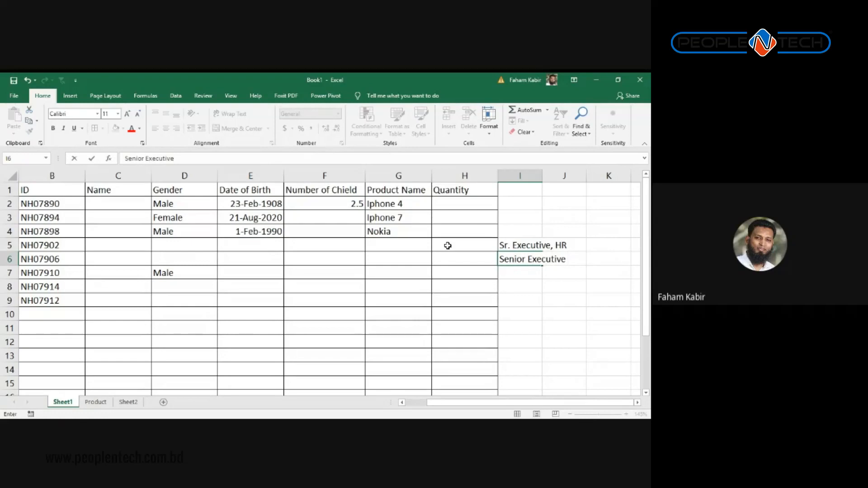
text(  HR)
key(Return)
Step: Enter 'Sr. Executive - HR' in I7 and 'Senior Exe. Human Resource' in I8
text(S)
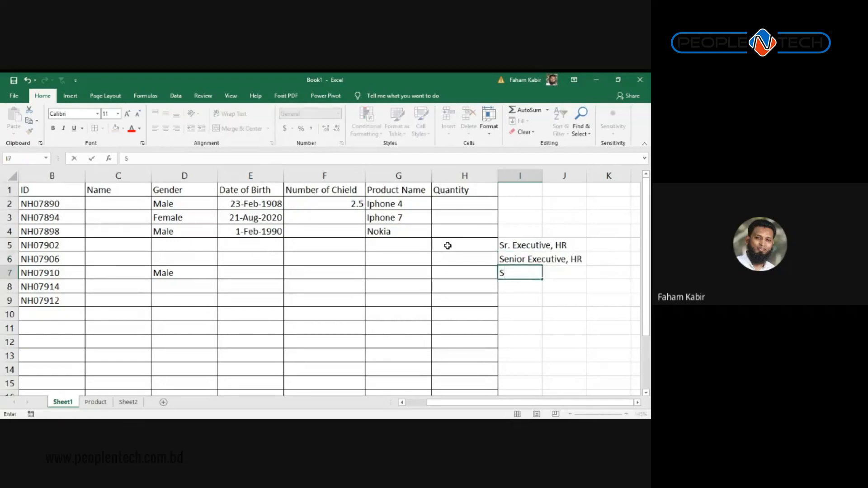
text(r. E)
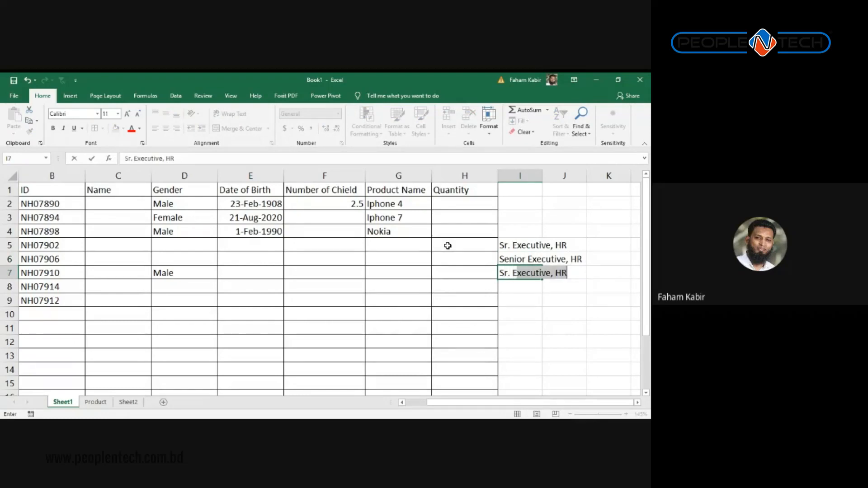
text(xecutive,)
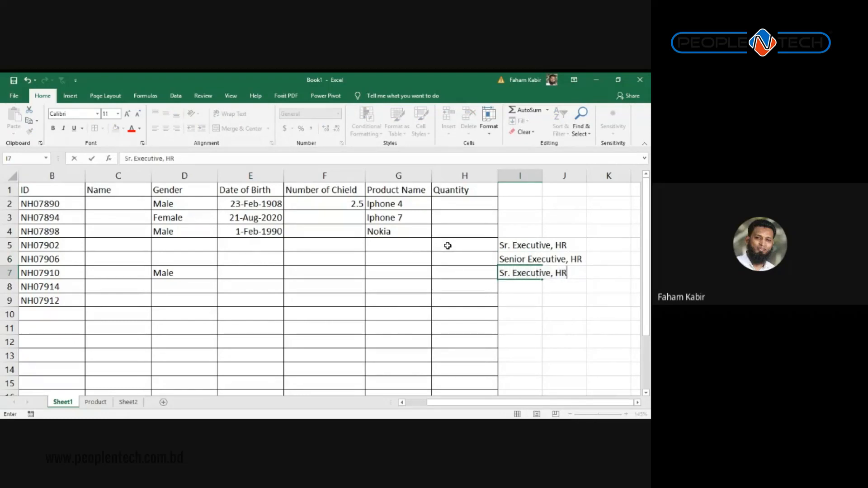
text( - HR)
key(Return)
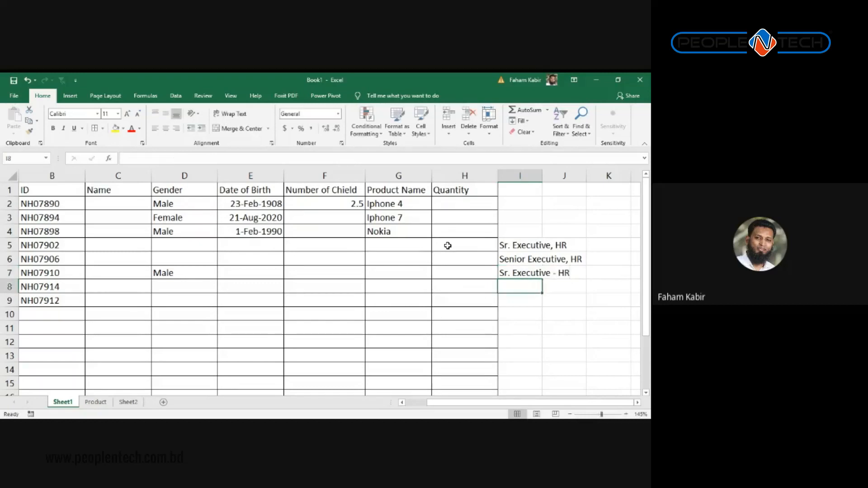
text(Senior)
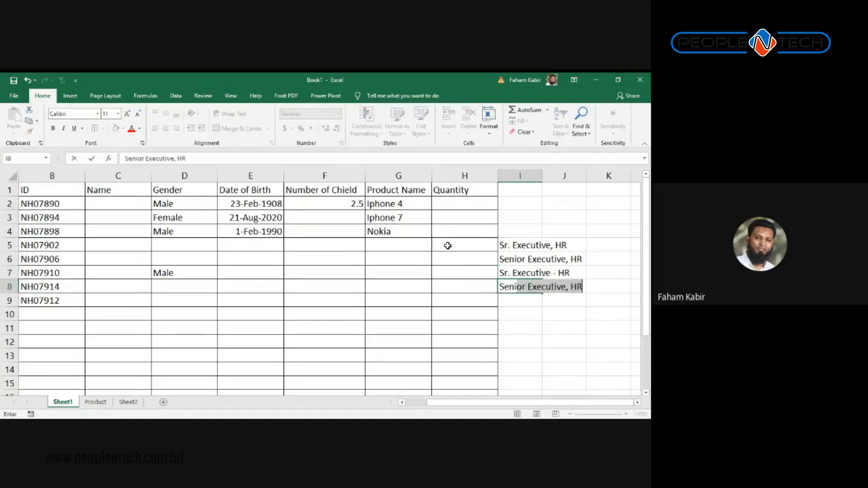
text(rExe.)
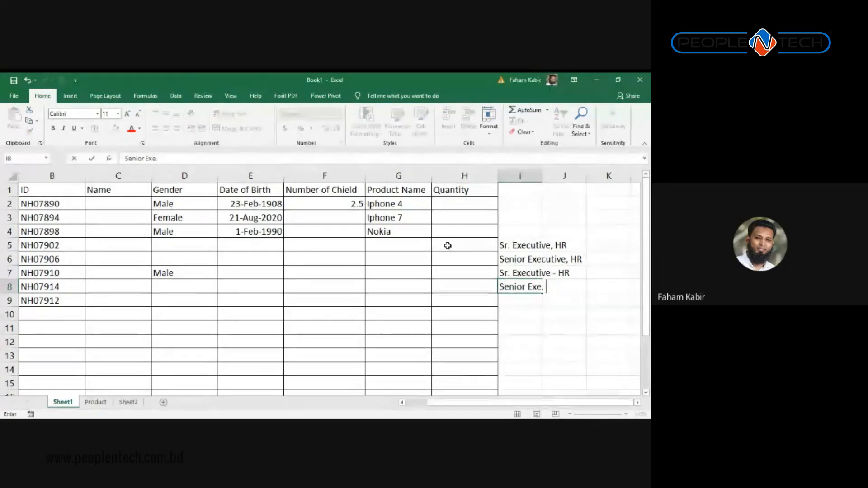
text( Human Resource)
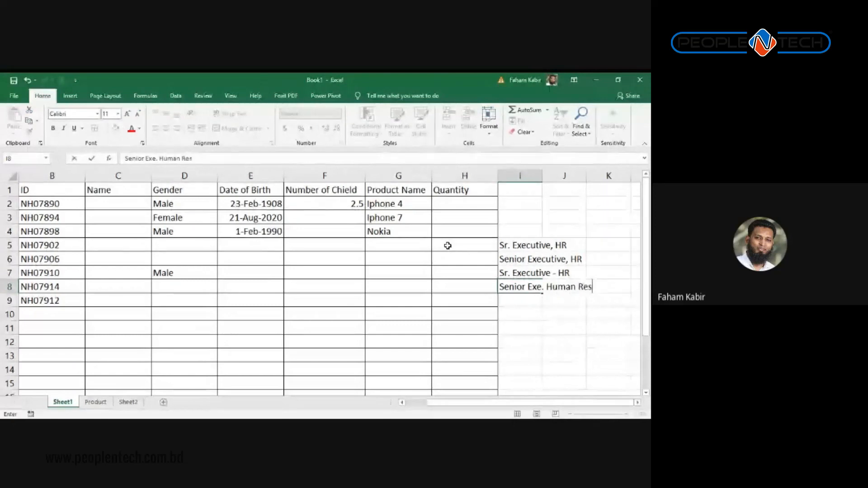
key(Return)
Step: Review the four title variants and select I5:I8
key(Up)
key(Up)
key(Up)
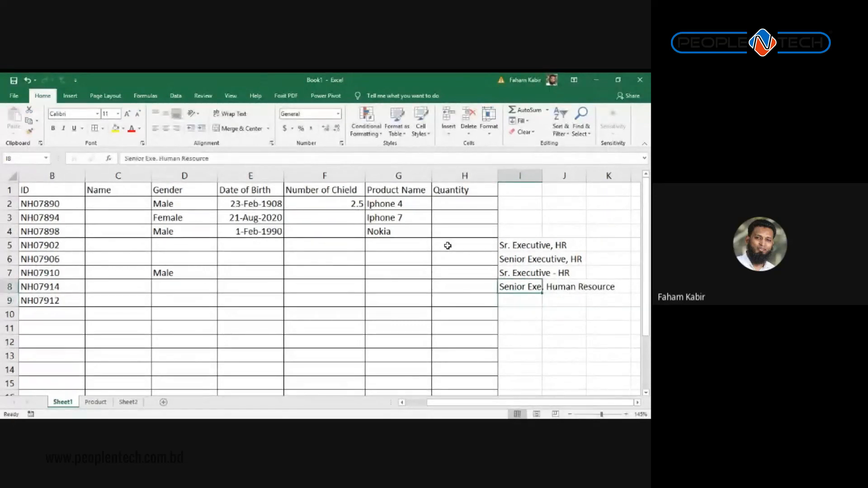
key(Up)
key(Down)
key(Down)
key(Down)
key(Up)
key(Up)
key(Up)
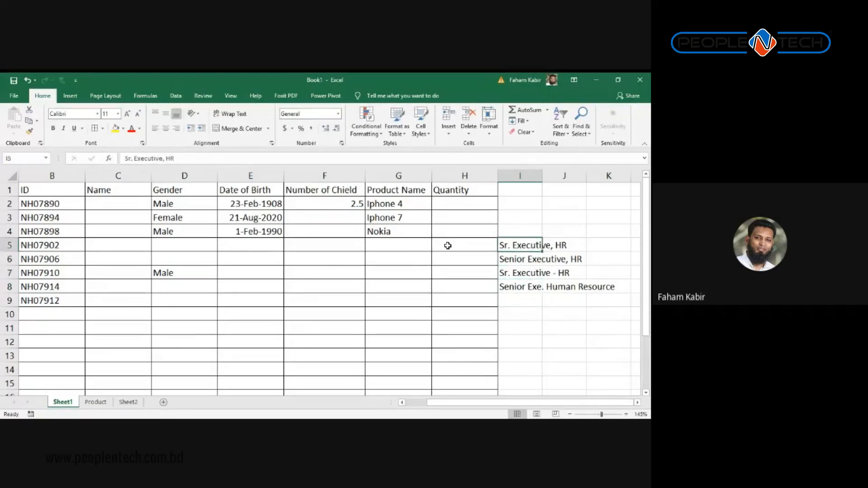
key(Down)
key(Down)
key(Down)
key(Up)
key(Up)
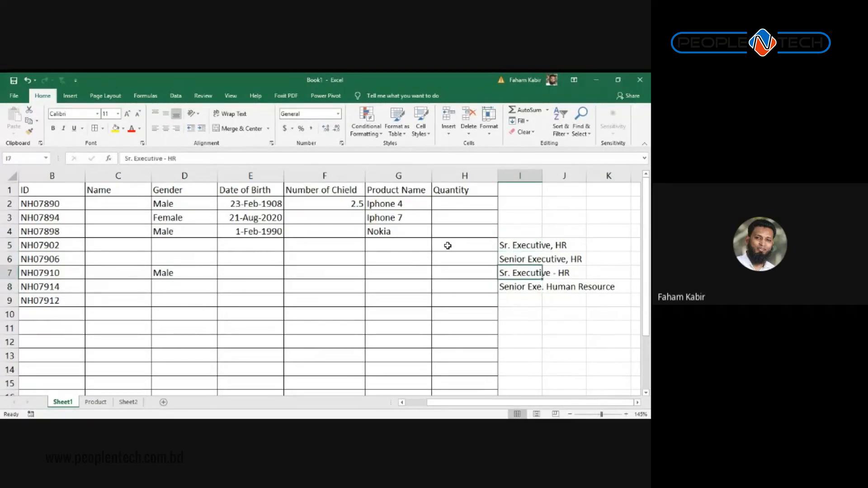
key(Up)
key(Down)
key(Down)
key(Down)
key(Up)
key(Up)
key(Up)
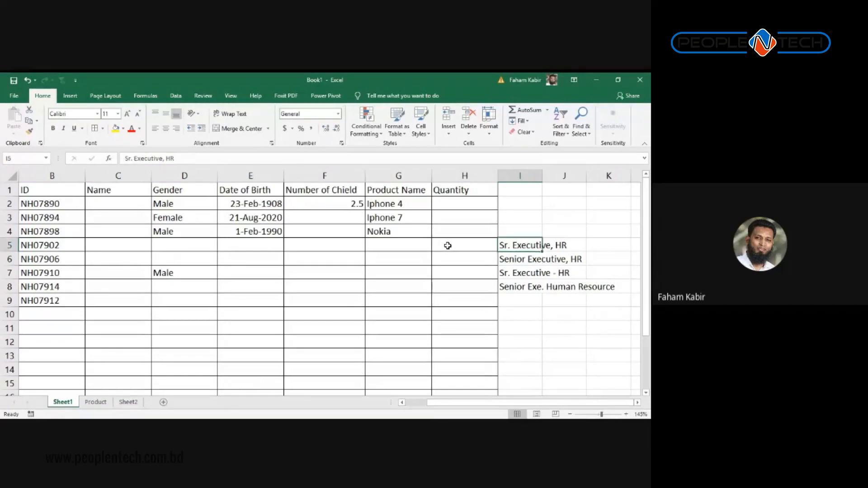
key(Down)
key(Down)
key(Down)
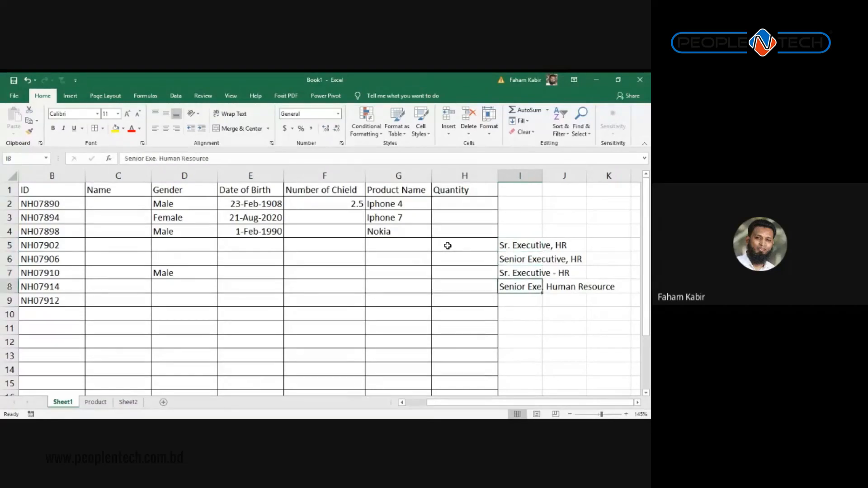
key(Up)
key(Up)
key(Up)
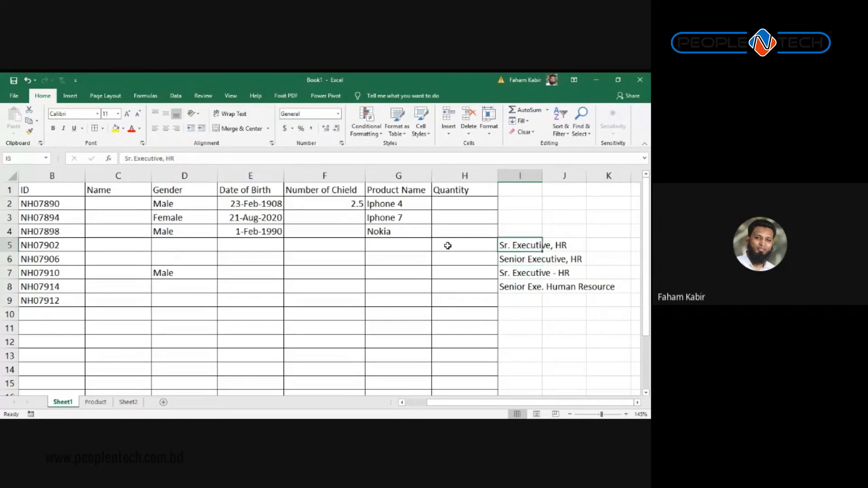
key(shift+Down)
key(shift+Down)
key(shift+Down)
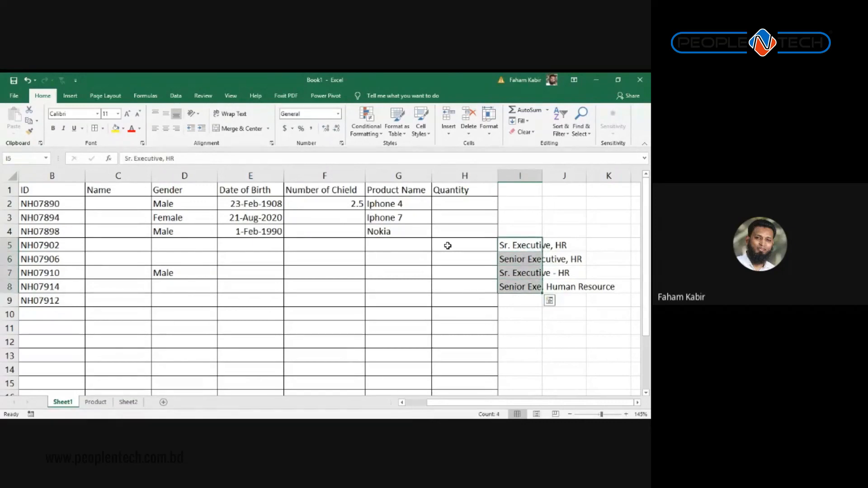
Step: Clear the titles in I5:I8 and add the header Designation in I1
key(Delete)
click(525, 194)
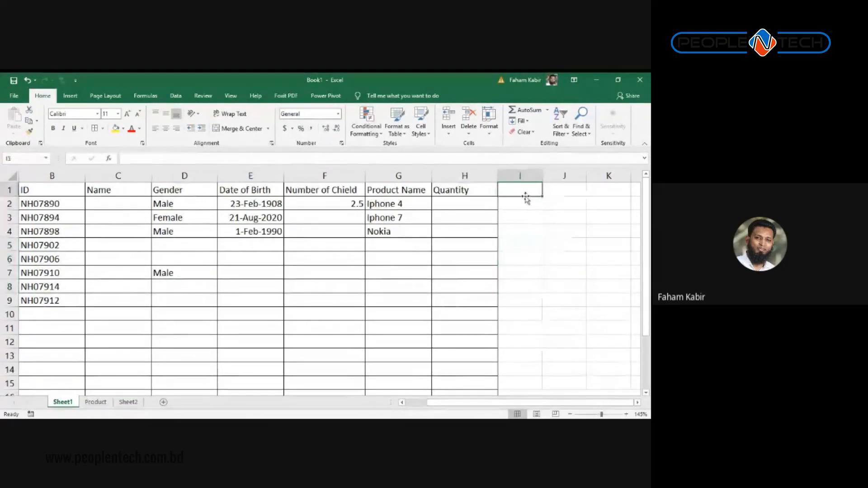
text(Designation)
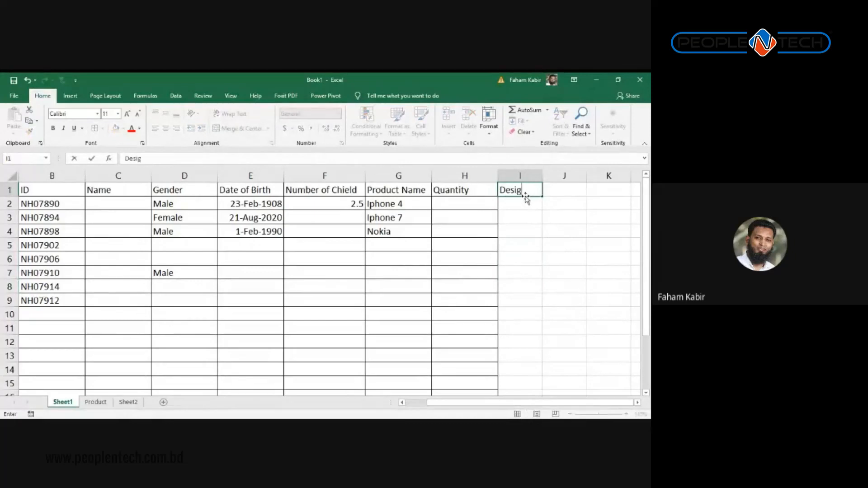
key(Return)
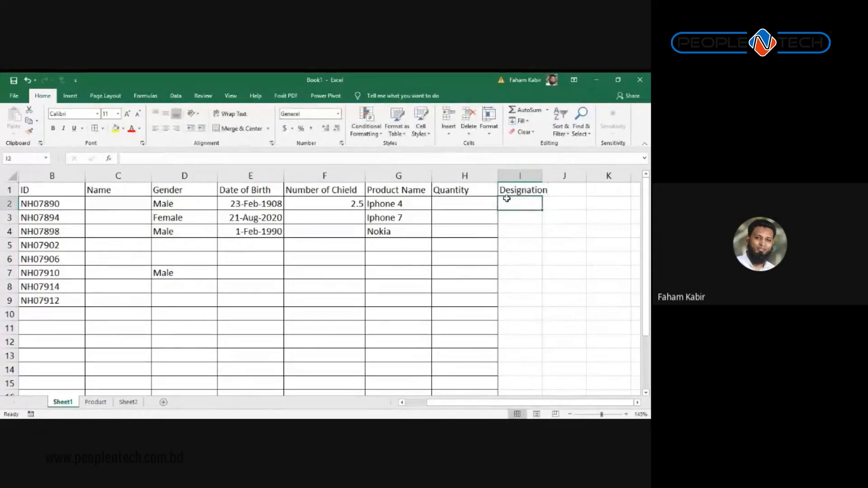
Step: Copy the Quantity column's formatting onto column I with Format Painter
click(468, 175)
right_click(469, 176)
key(Escape)
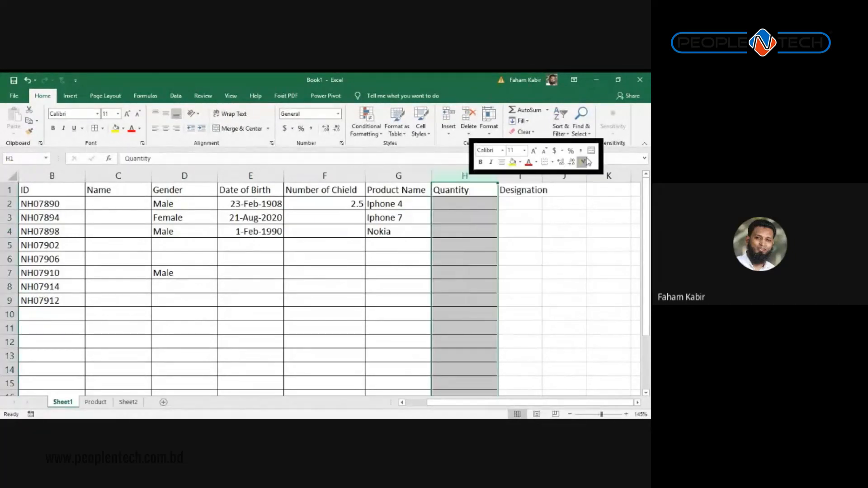
click(529, 177)
click(548, 200)
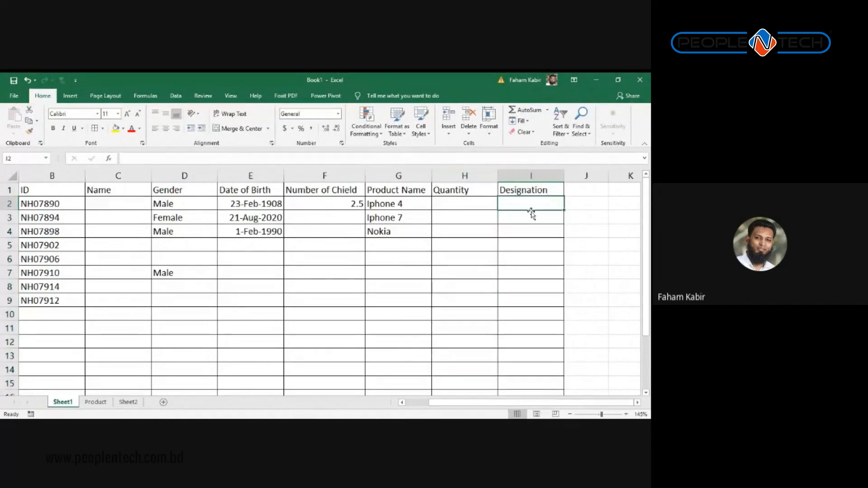
Step: Add a new worksheet named Dasignation
click(164, 402)
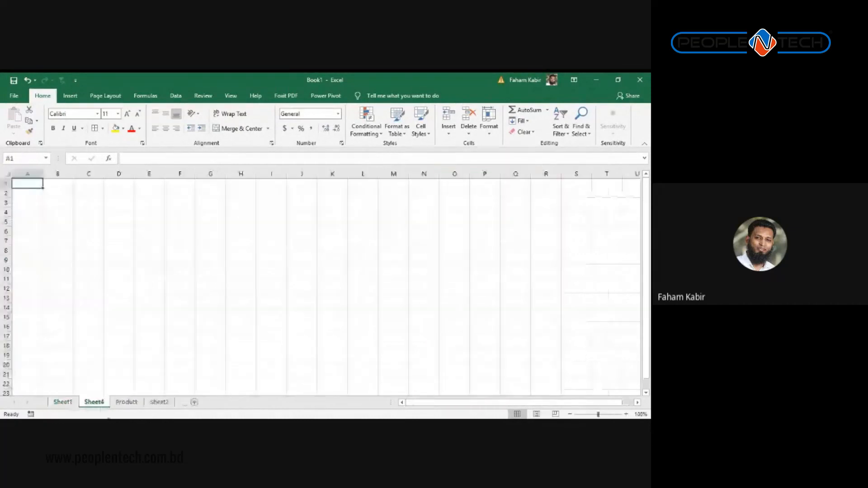
double_click(94, 402)
text(Da)
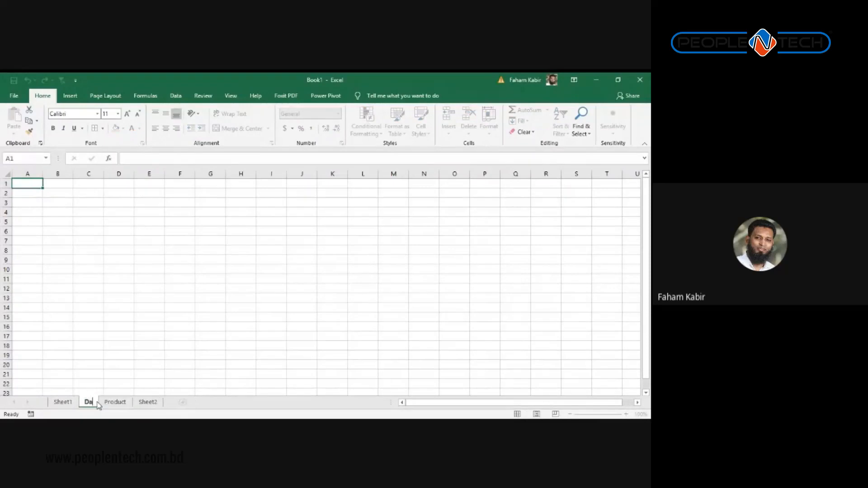
text(signation)
key(Return)
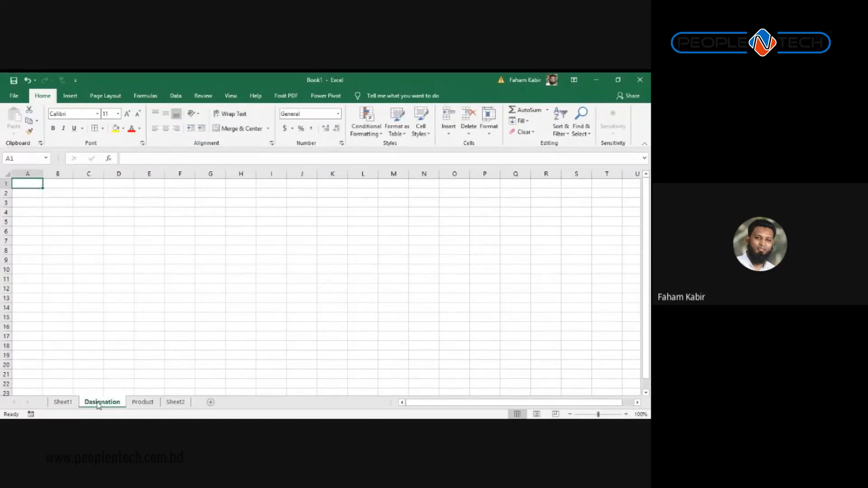
Step: Enter 1 and 'Desination 1' in A1:B1, fill down to Desination 19 in B19, then return to Sheet1
text(1)
key(Tab)
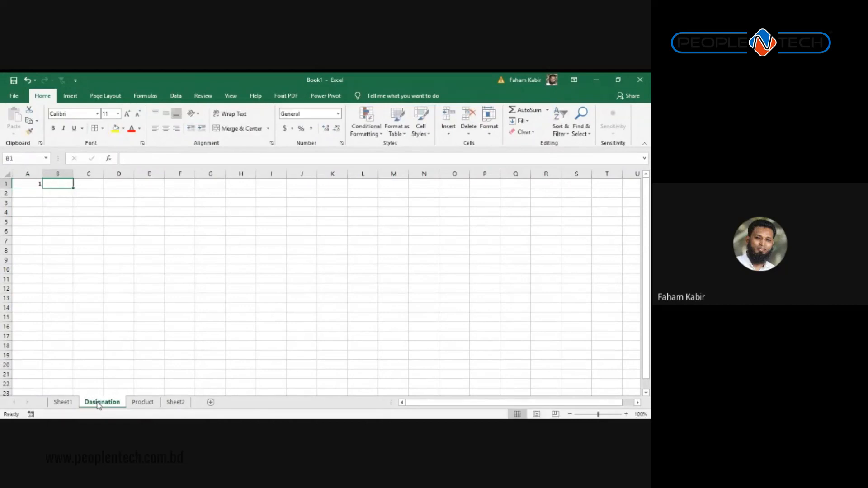
text(Desin)
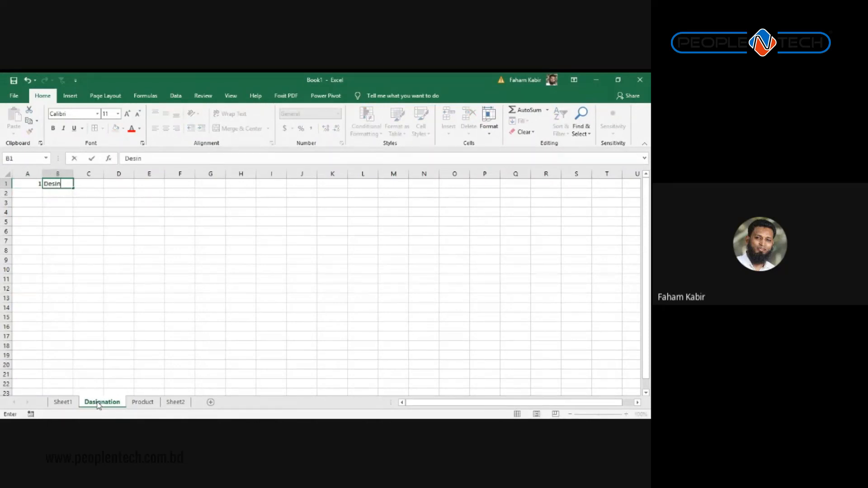
text(ation 1)
key(Return)
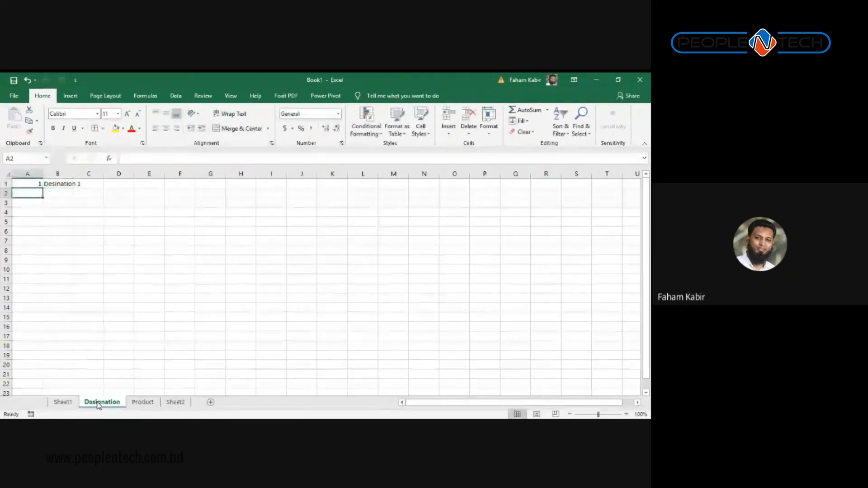
key(Right)
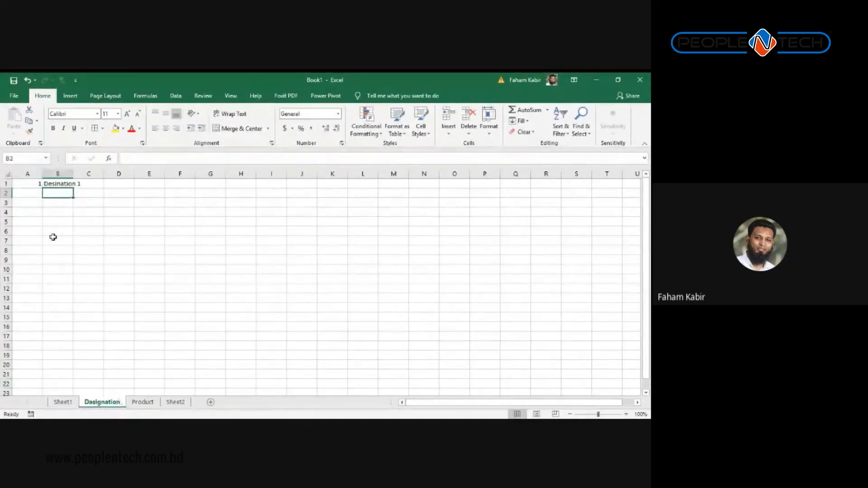
click(59, 183)
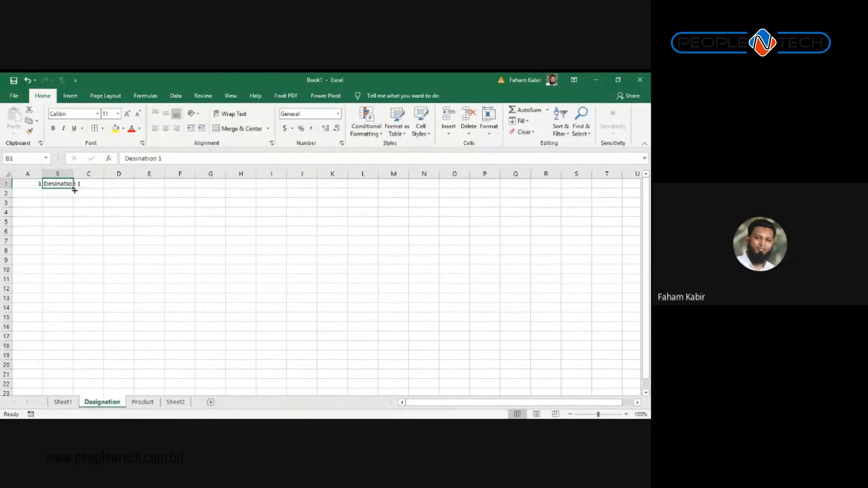
drag(75, 189, 73, 360)
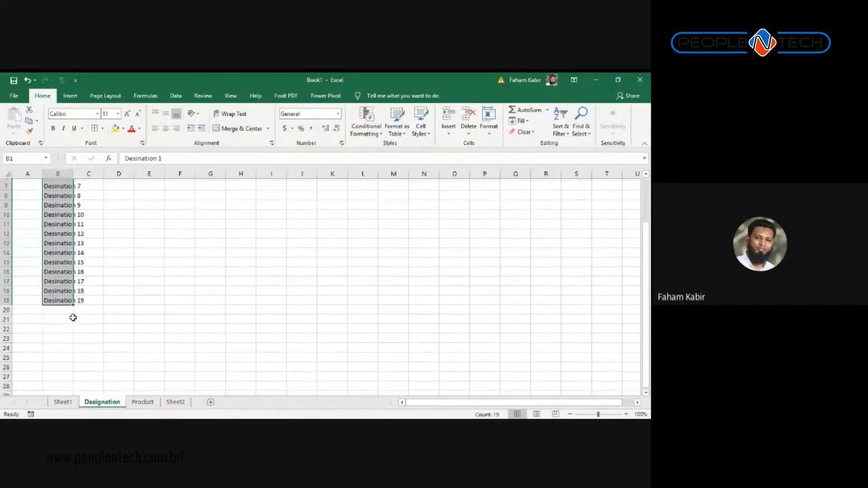
click(63, 202)
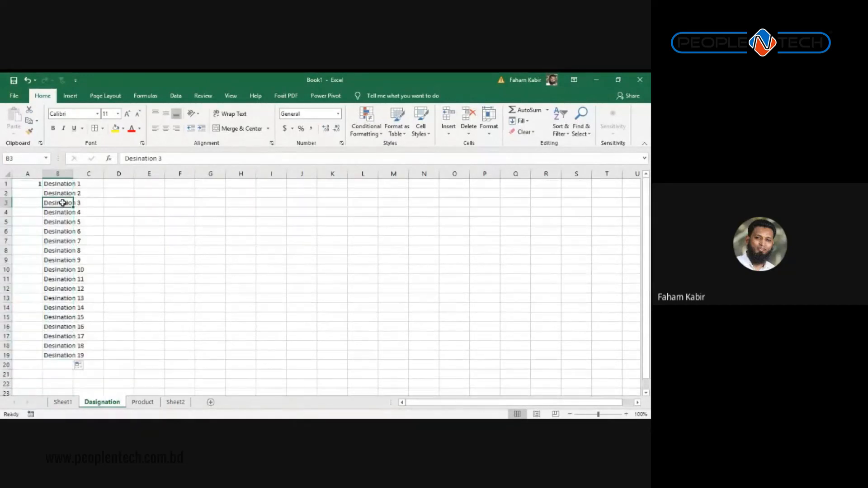
click(66, 403)
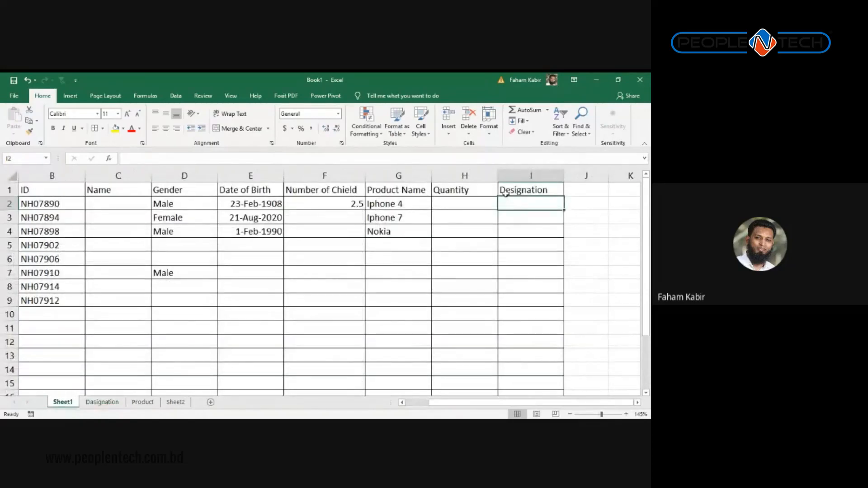
Step: Set the Designation column's data validation to allow a List
click(514, 177)
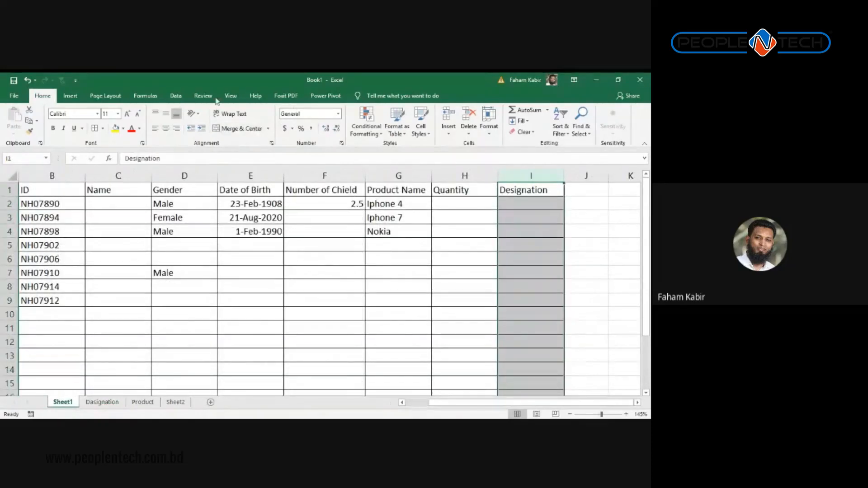
click(171, 98)
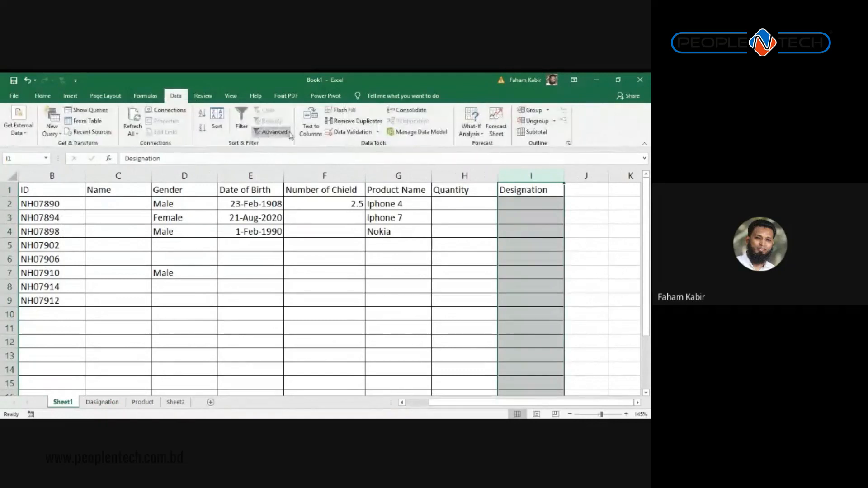
click(351, 132)
click(145, 179)
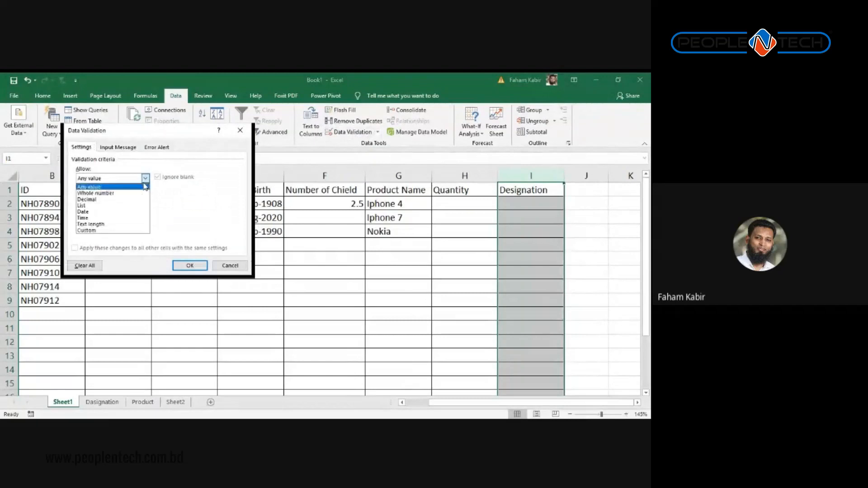
click(109, 205)
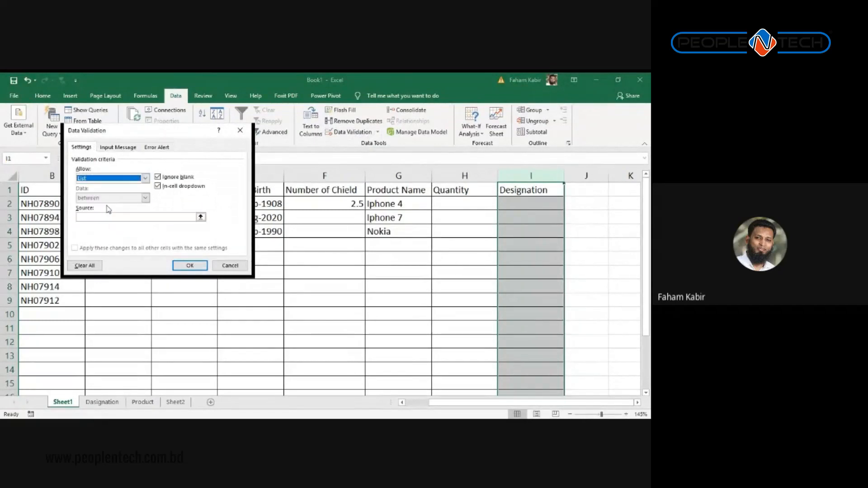
Step: Source the list from column B of the Dasignation sheet and apply the rule
click(201, 218)
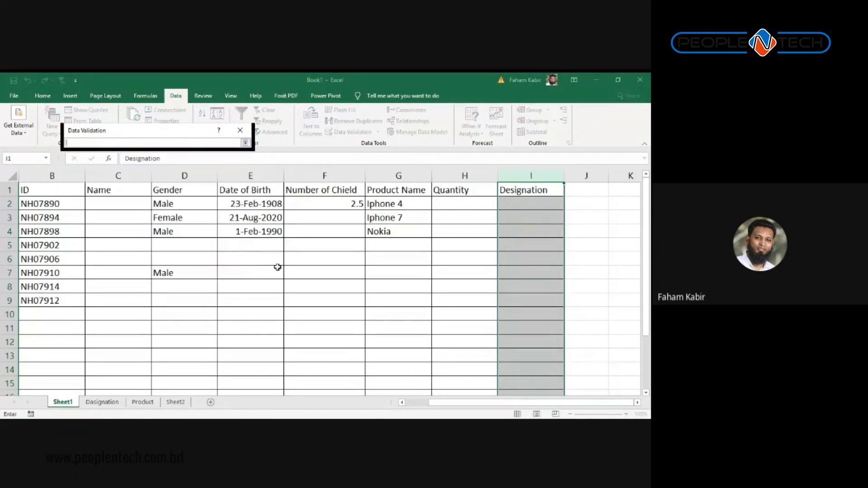
click(175, 402)
click(143, 402)
click(103, 402)
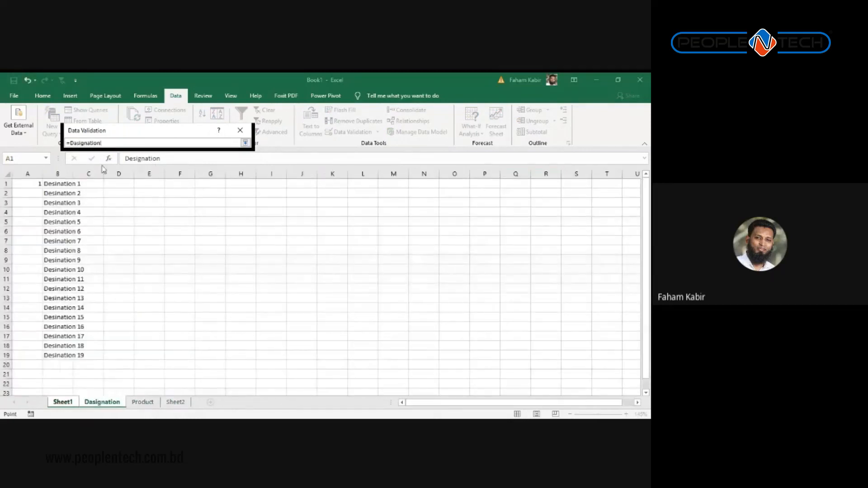
click(55, 174)
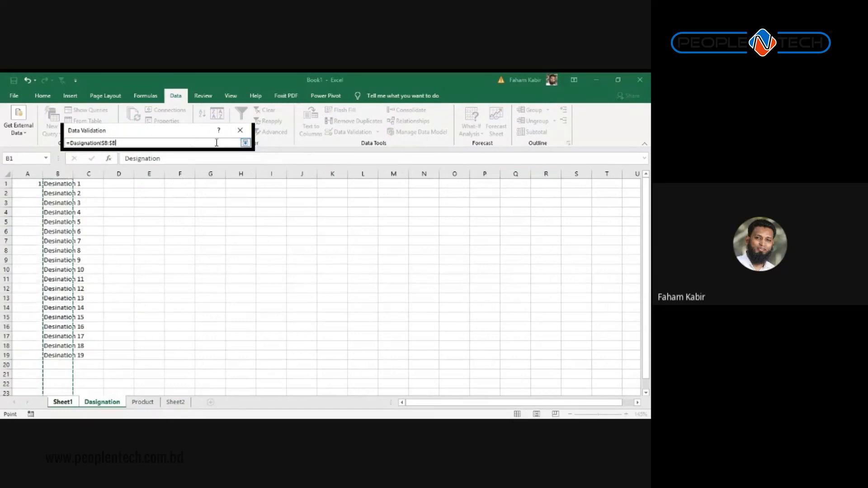
click(245, 143)
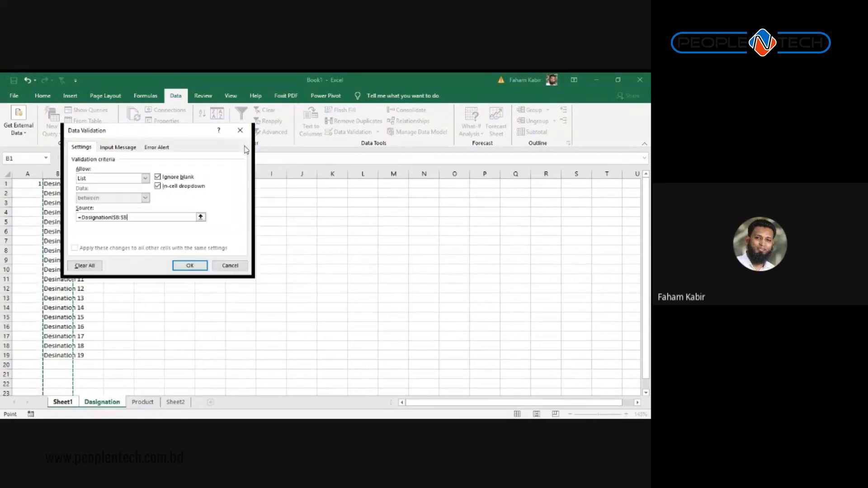
click(190, 264)
click(427, 249)
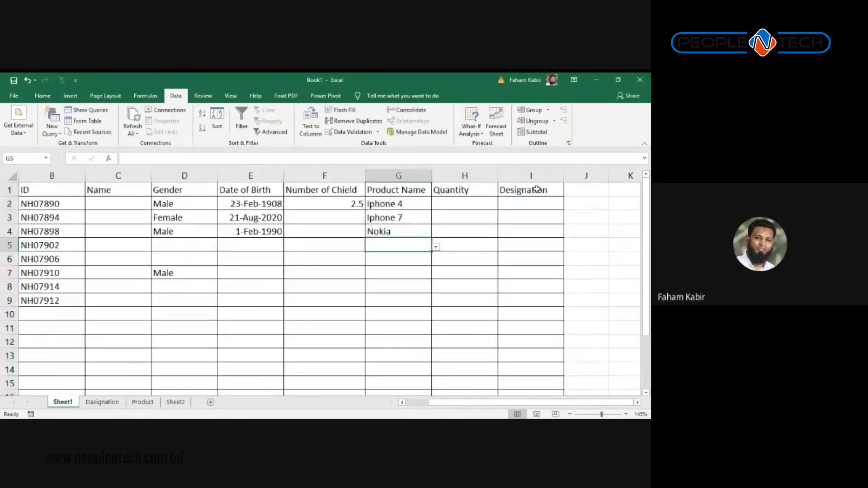
Step: Look over the allowed Designation choices in I2's dropdown
click(464, 205)
click(543, 203)
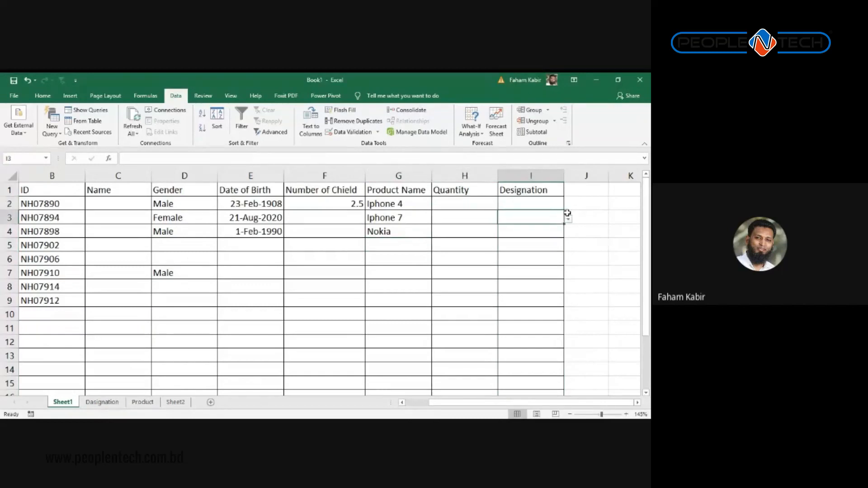
click(561, 219)
click(554, 202)
click(576, 202)
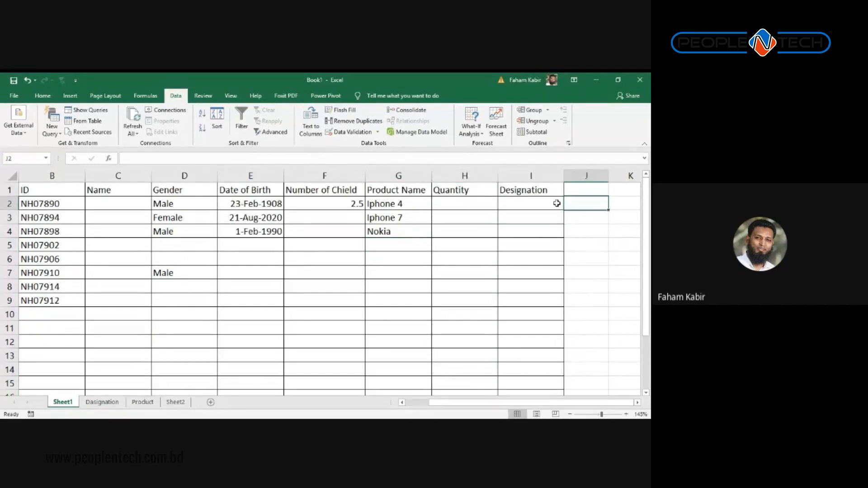
click(557, 201)
click(569, 206)
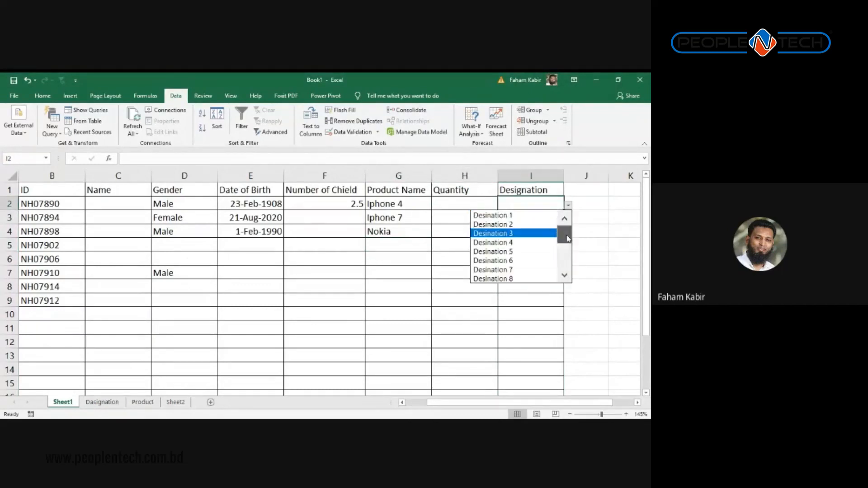
mouse_move(563, 235)
mouse_down()
mouse_move(565, 253)
mouse_move(564, 232)
mouse_up()
Step: Enter the off-list value 'dsfsd' in I2, cancel the rejection, and reopen Data Validation
click(542, 204)
text(dsfsd)
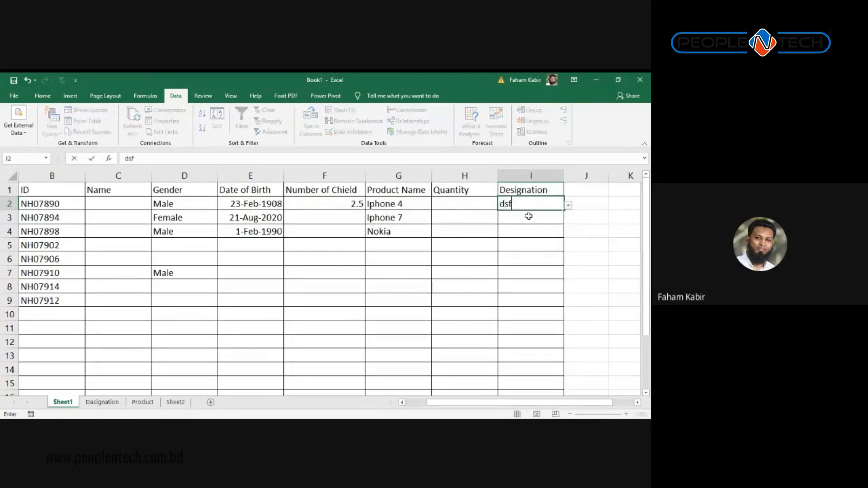
key(Return)
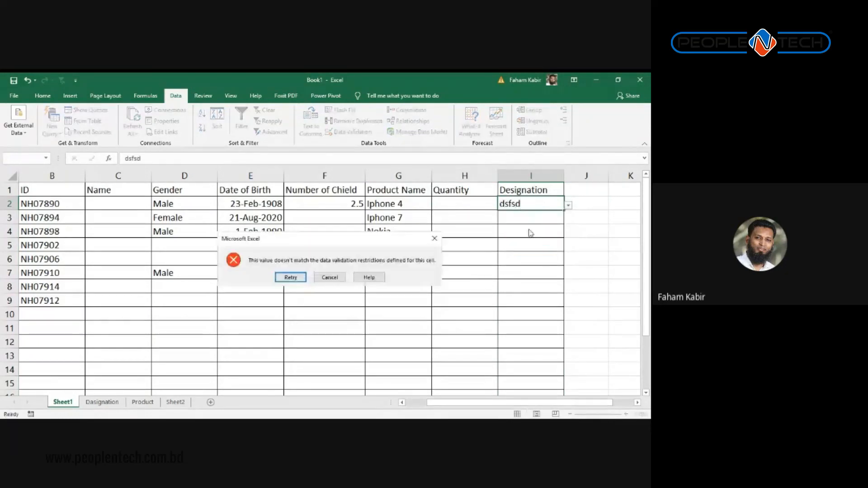
click(330, 278)
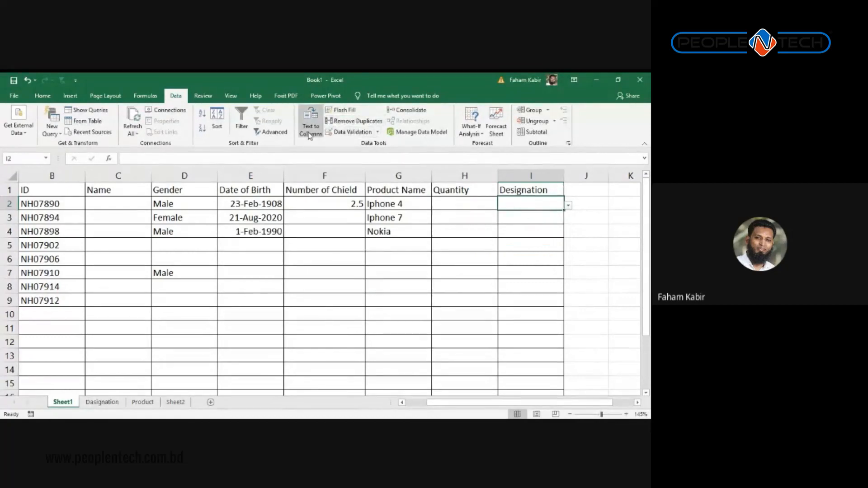
click(338, 132)
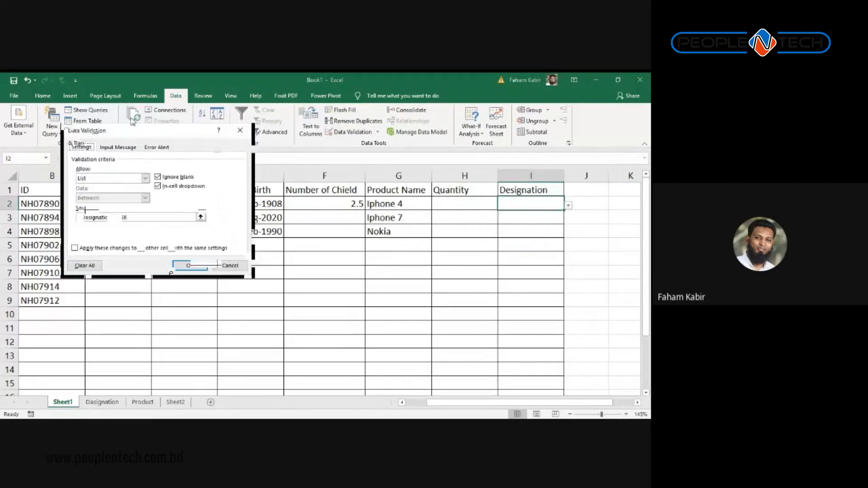
Step: Review the Input Message and Error Alert tabs, then close Data Validation unchanged
click(130, 148)
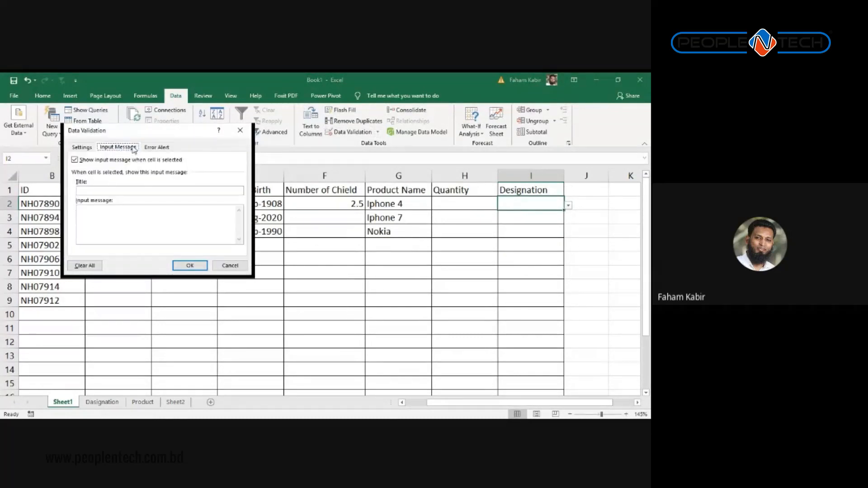
click(157, 148)
click(113, 149)
click(80, 150)
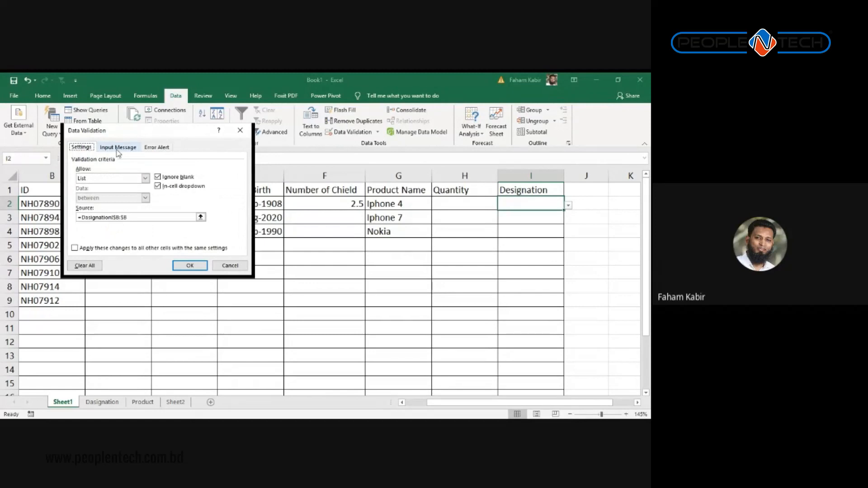
click(240, 130)
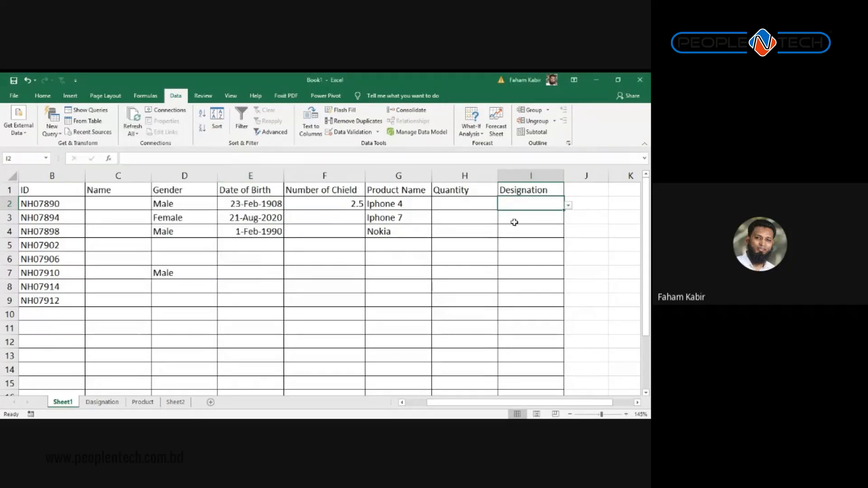
click(536, 226)
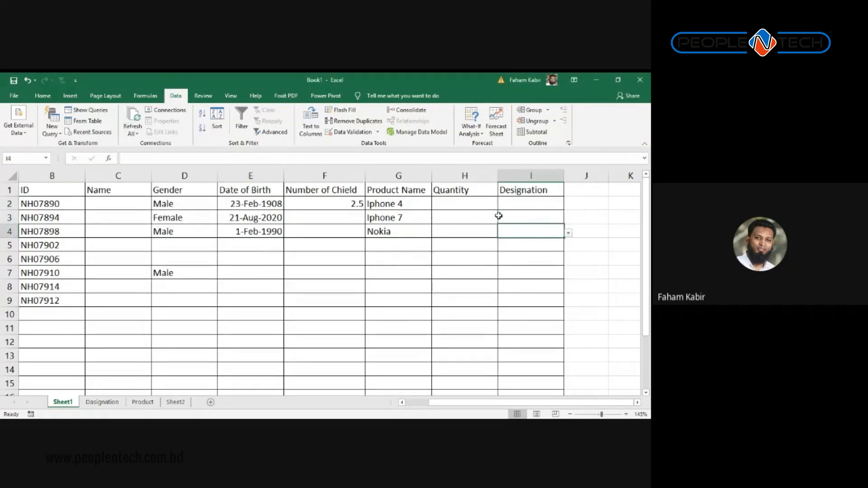
key(alt+Tab)
Step: Inspect the Number of Chield column's validation rule without changing it
click(331, 178)
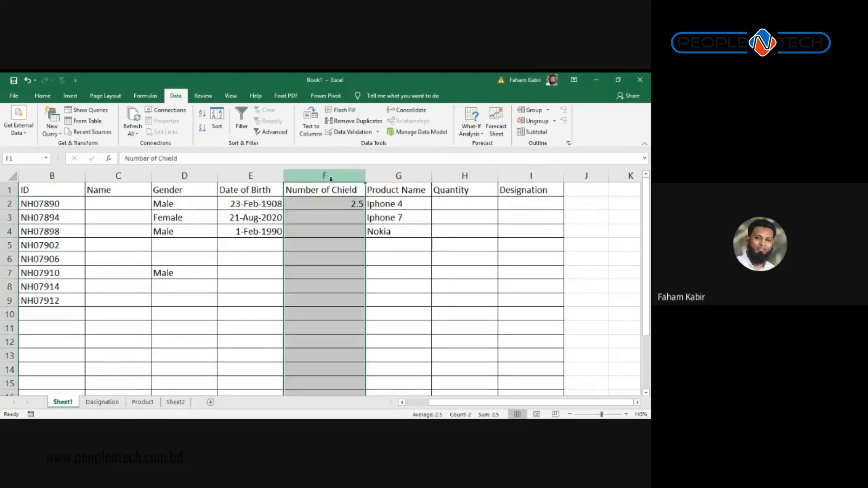
click(352, 134)
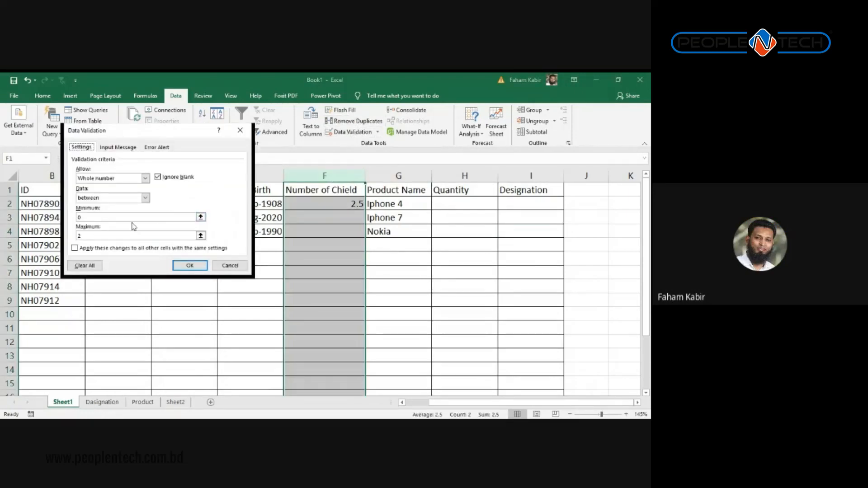
click(240, 130)
Step: Set the Product Name column's validation list source to column B of the Product sheet
click(406, 176)
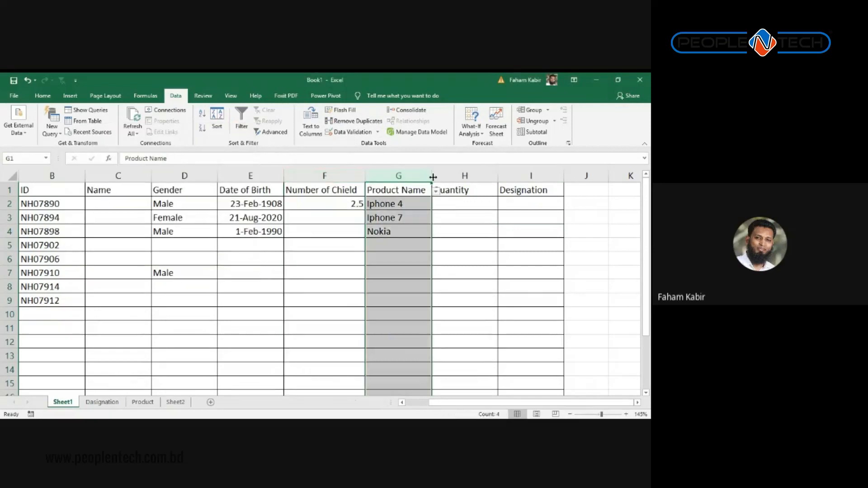
click(351, 132)
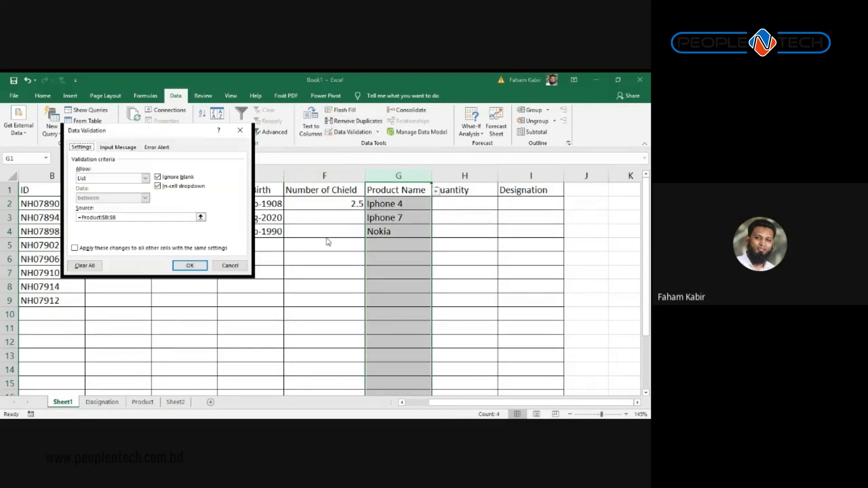
click(200, 218)
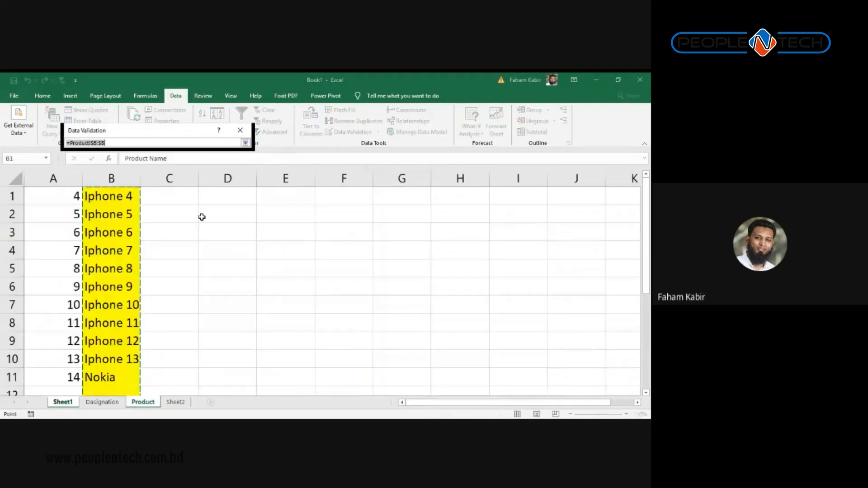
click(111, 178)
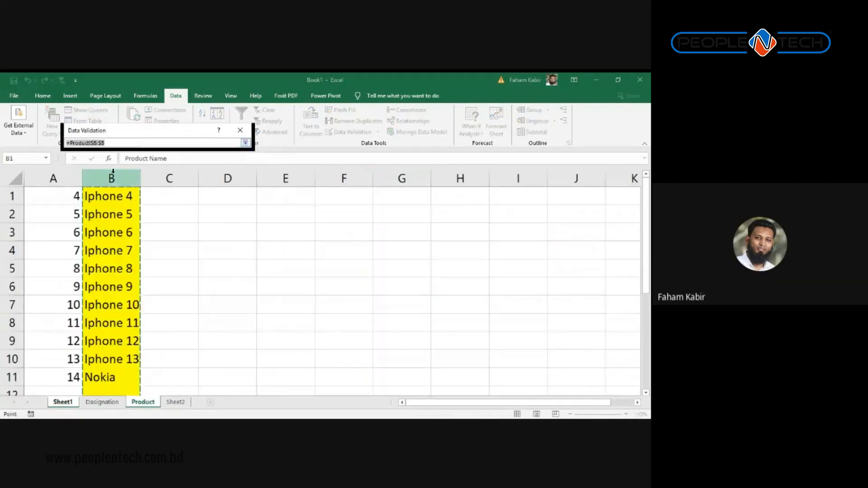
click(245, 143)
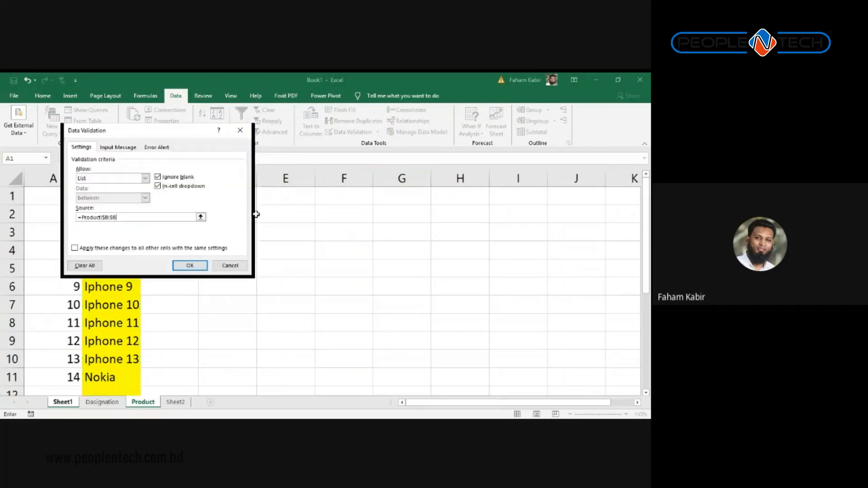
click(190, 266)
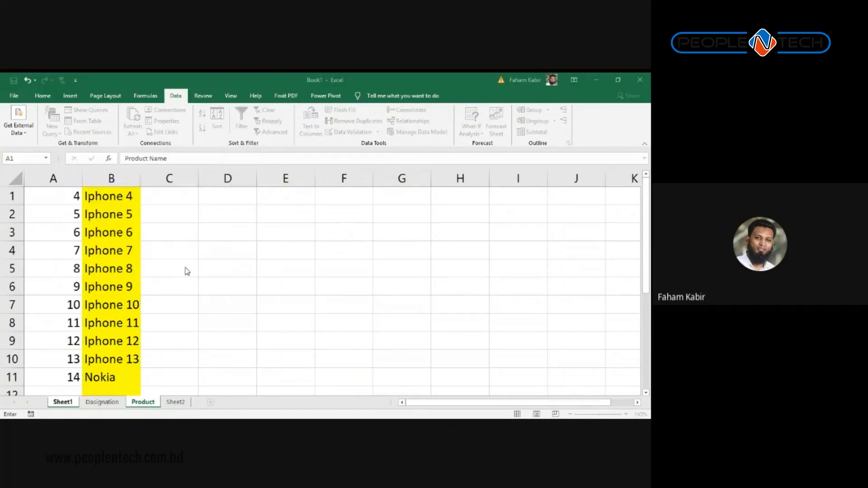
click(400, 246)
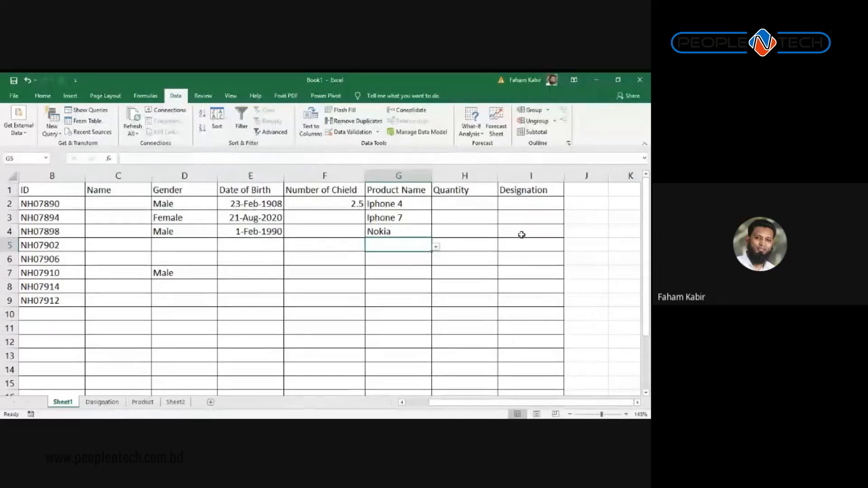
Step: Clear the existing validation list source for the Designation column
click(517, 177)
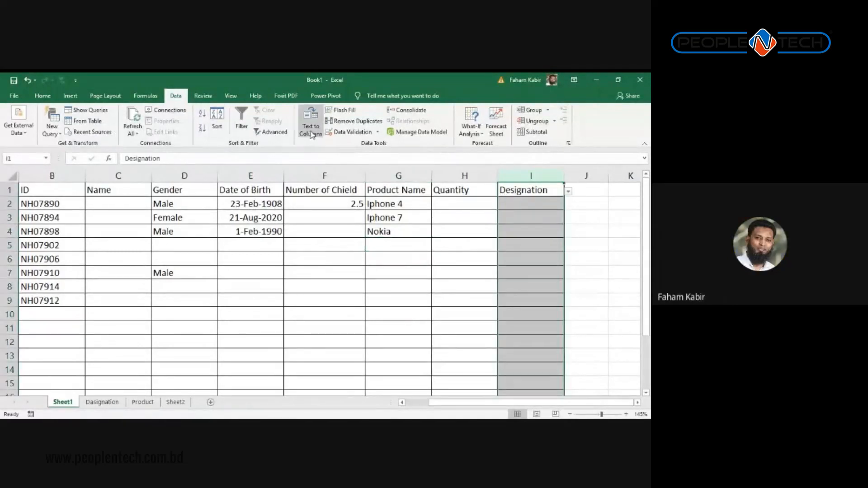
click(351, 131)
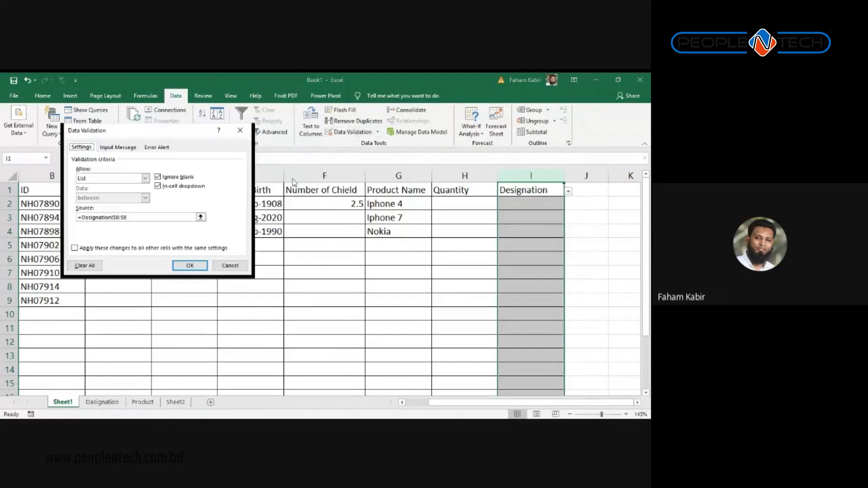
drag(194, 217, 72, 224)
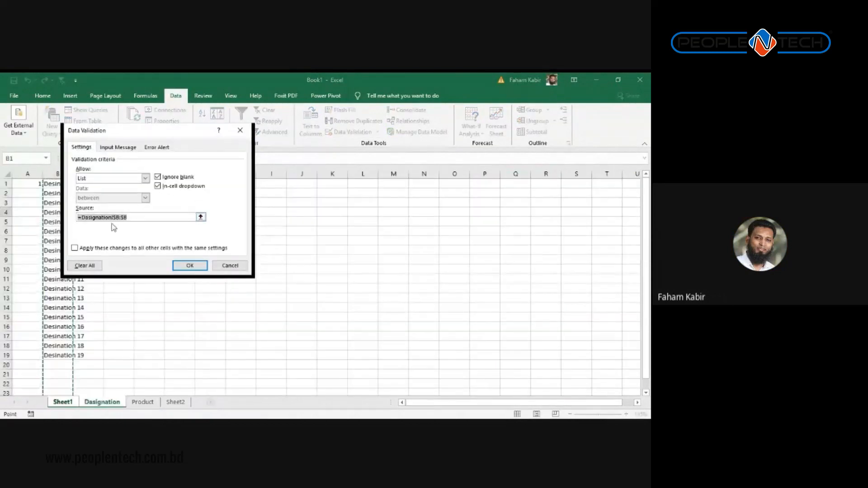
key(BackSpace)
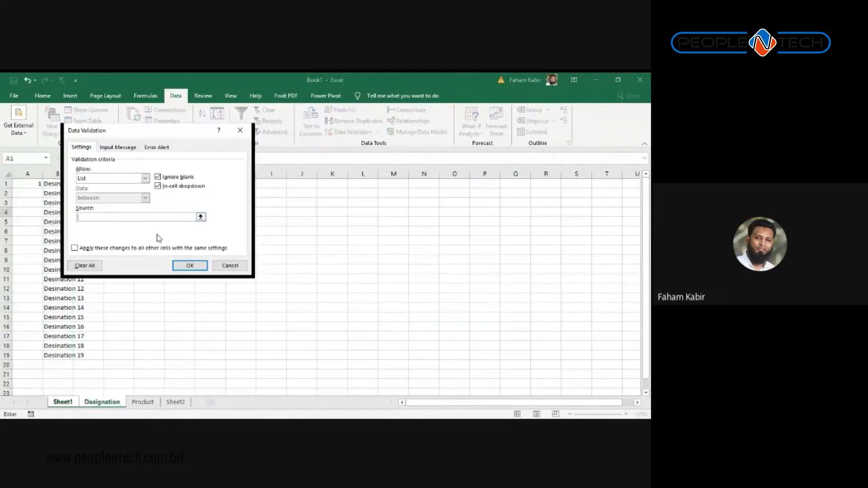
Step: Set the list source to =Dasignation!$B:$B and apply the rule
click(200, 217)
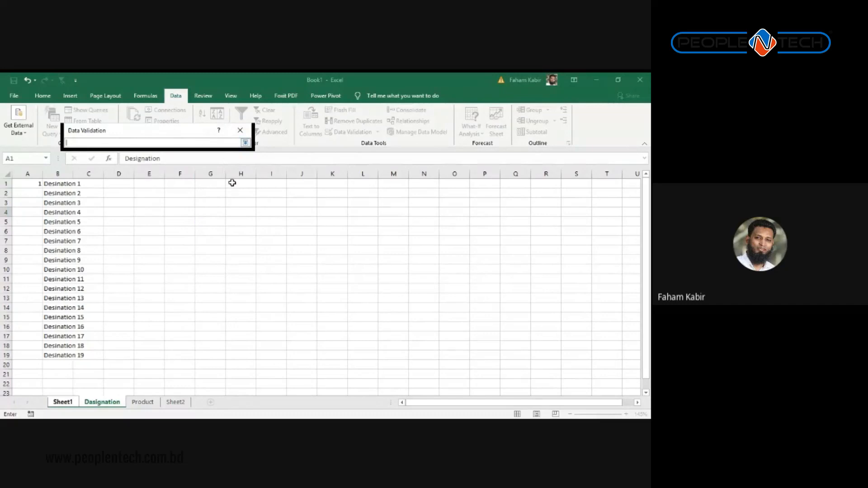
click(75, 403)
click(92, 404)
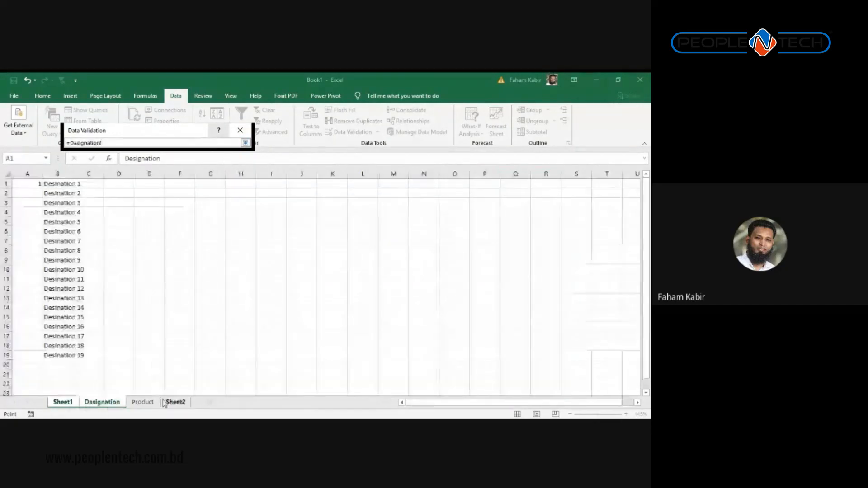
click(143, 403)
click(175, 402)
click(142, 402)
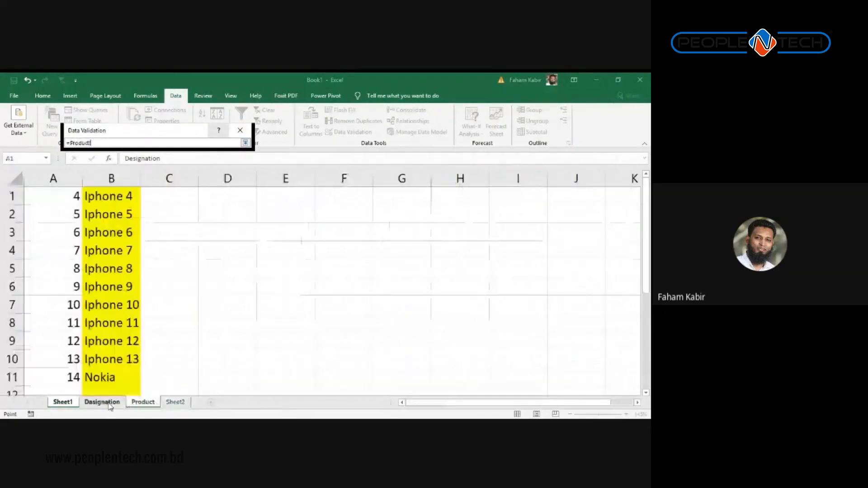
click(109, 405)
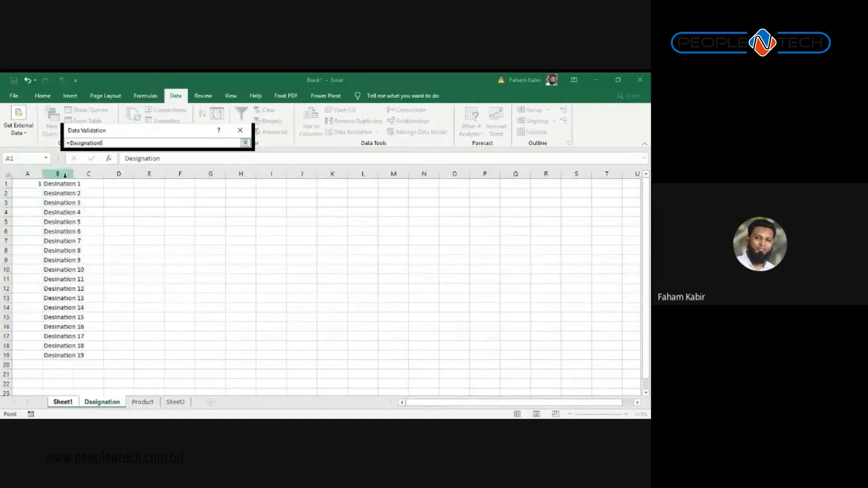
click(65, 175)
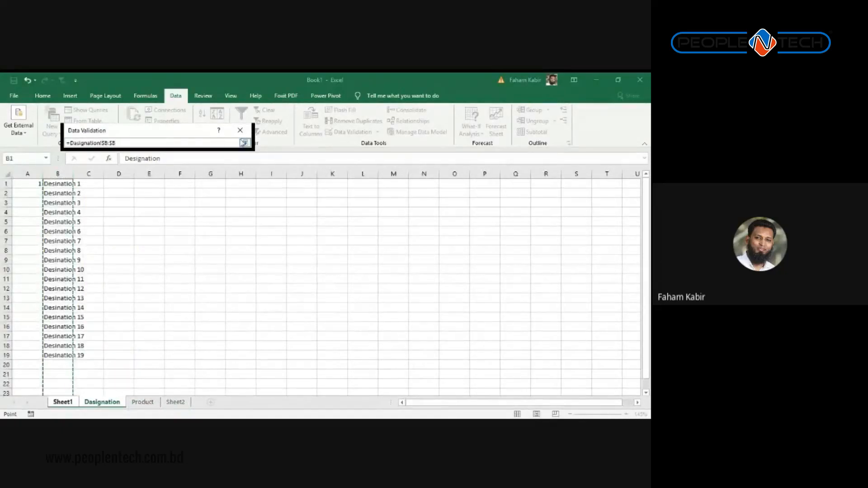
click(244, 143)
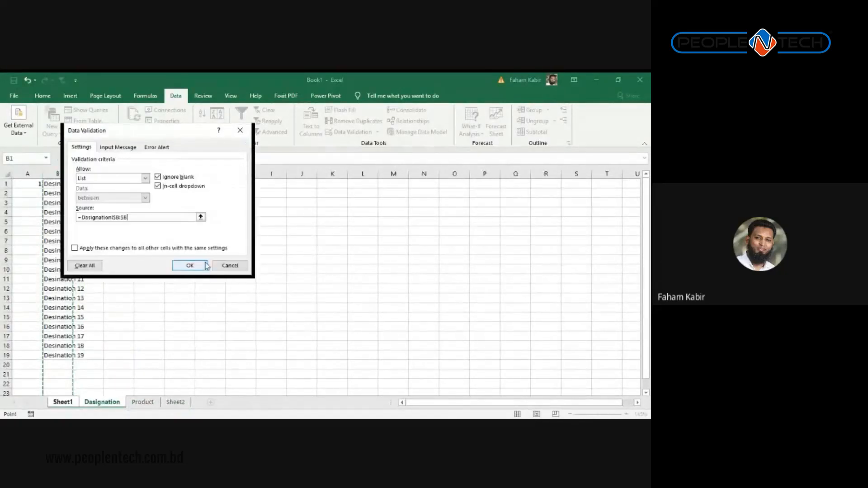
click(190, 266)
Step: Check the Designation dropdown list in I2 on Sheet1
click(518, 200)
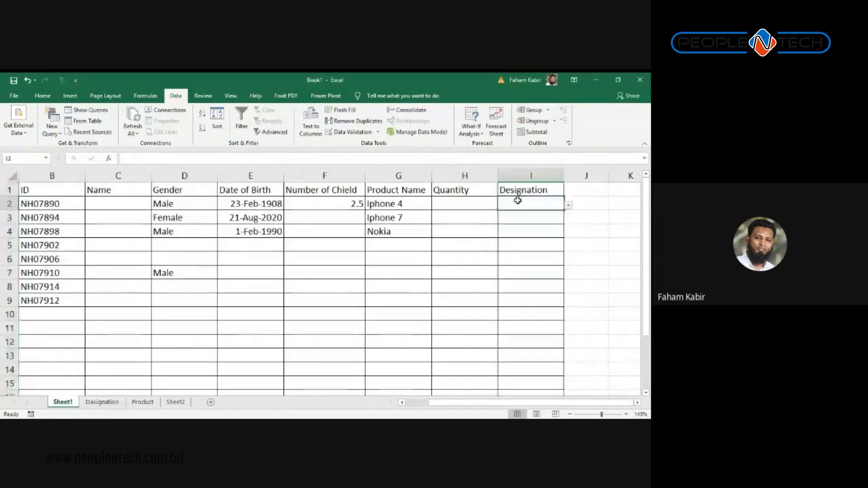
click(567, 210)
click(535, 207)
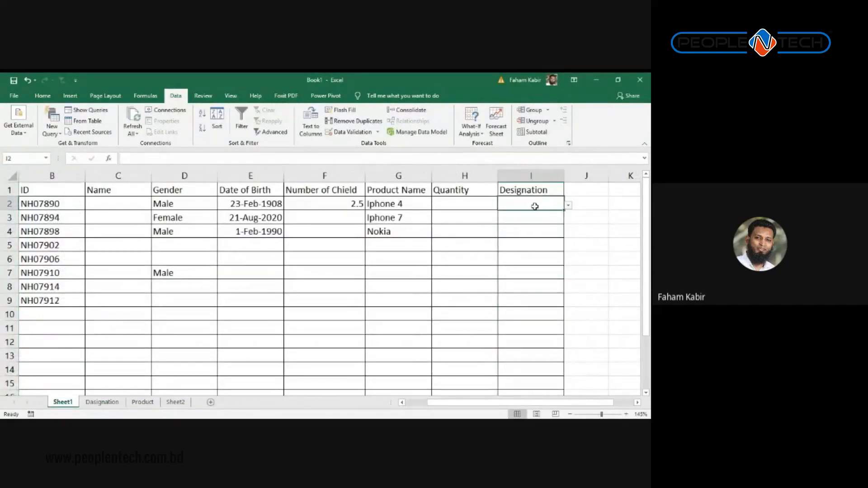
click(568, 205)
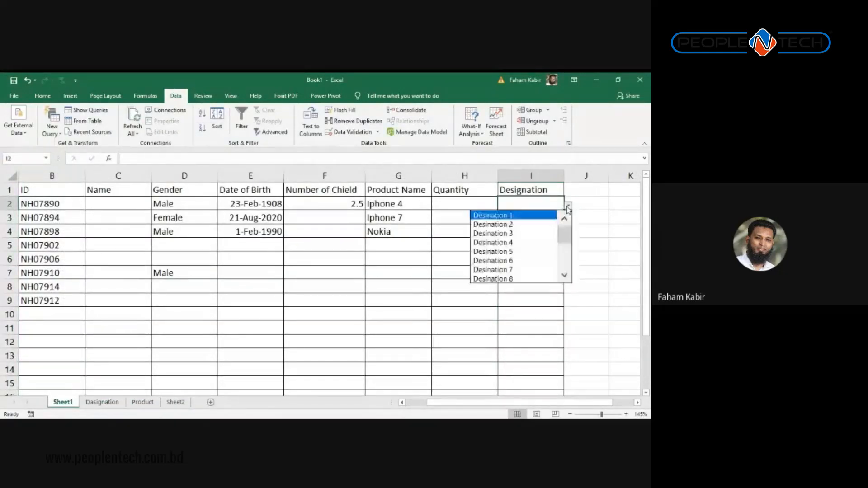
click(605, 211)
Step: Add SR as a new designation in B20 of the Dasignation sheet
click(102, 402)
click(77, 357)
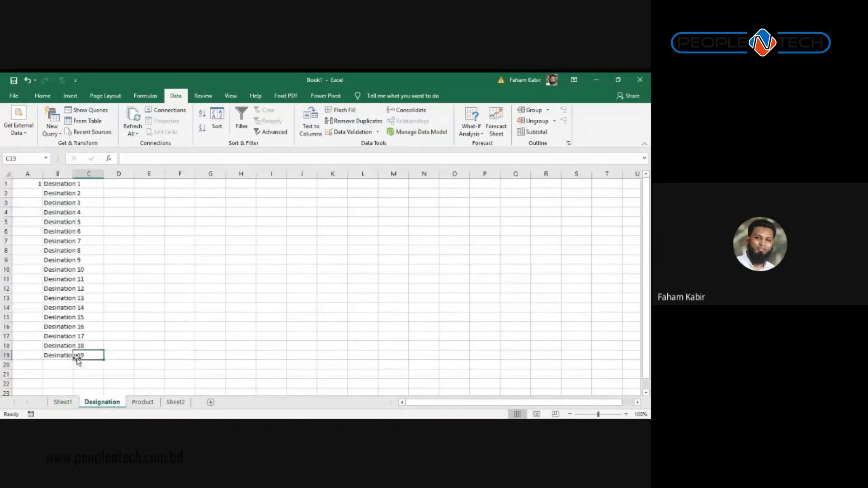
click(68, 364)
text(Desi)
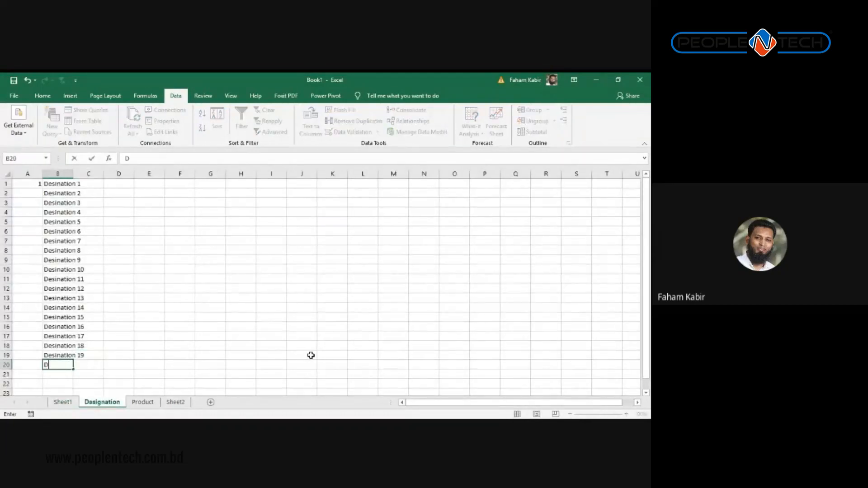
key(BackSpace)
key(BackSpace)
key(BackSpace)
key(BackSpace)
text(SR)
key(Return)
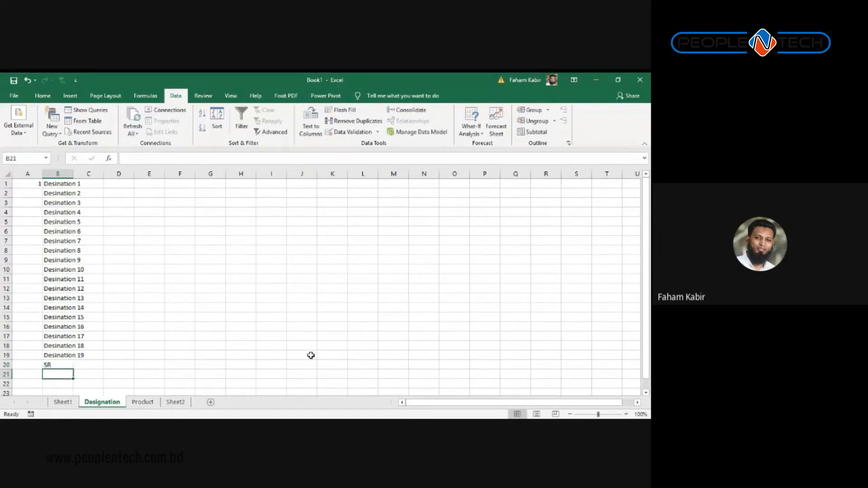
Step: Choose SR from I2's dropdown, then try entering the invalid value 'xbgf'
click(74, 404)
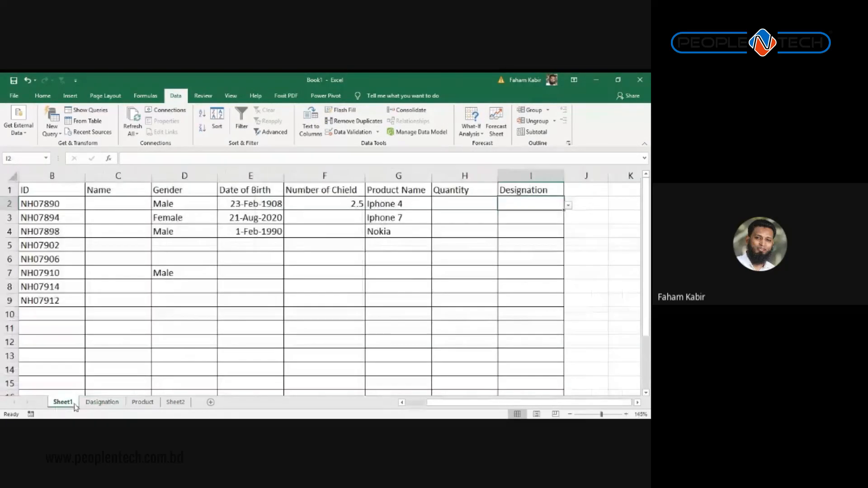
click(568, 204)
scroll(555, 267, down, 5)
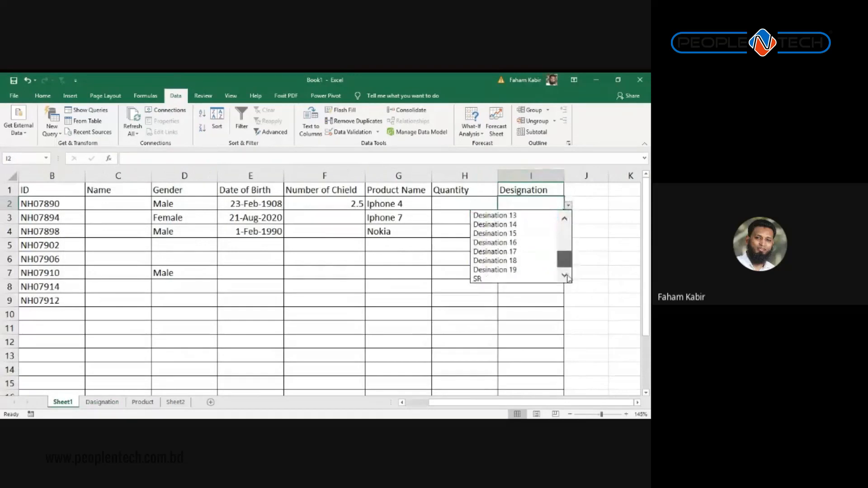
click(497, 278)
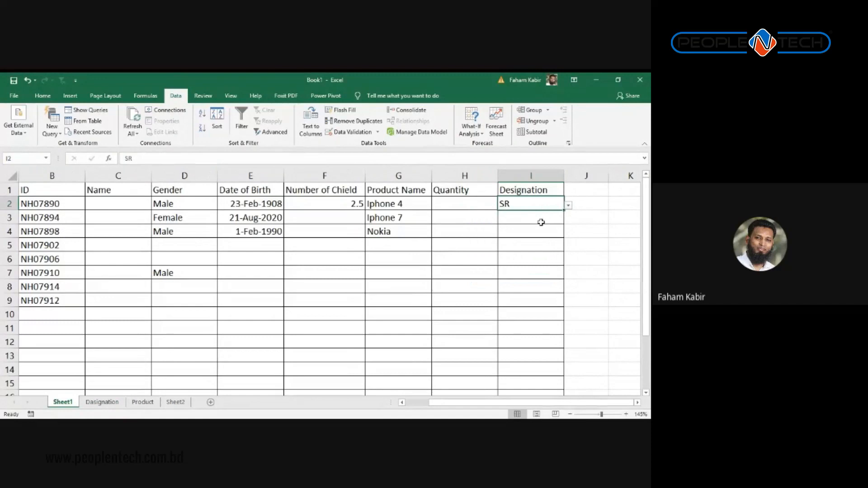
text(xbgf)
key(Return)
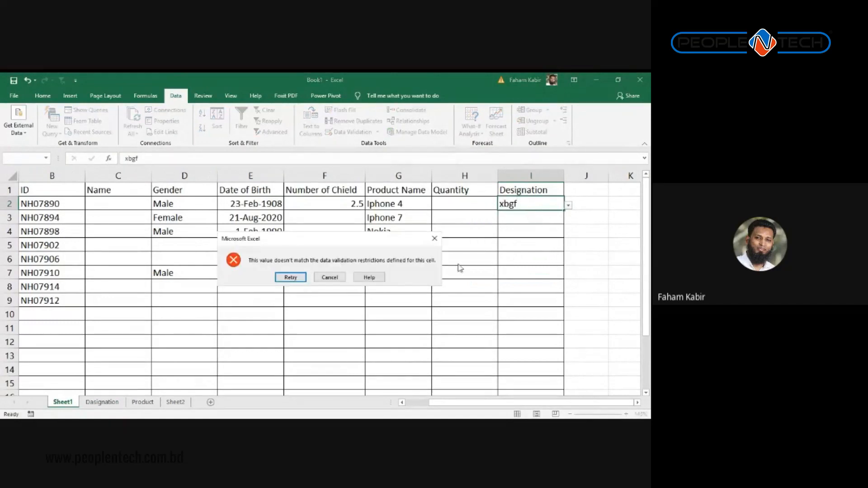
Step: Cancel the validation alert so I2 keeps SR
click(331, 279)
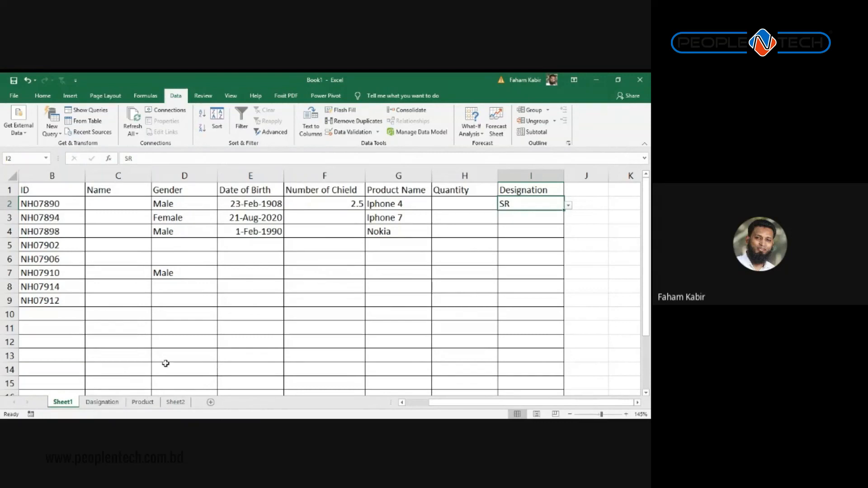
Step: Go to Sheet2 and select G1 as the start of the date series
click(175, 402)
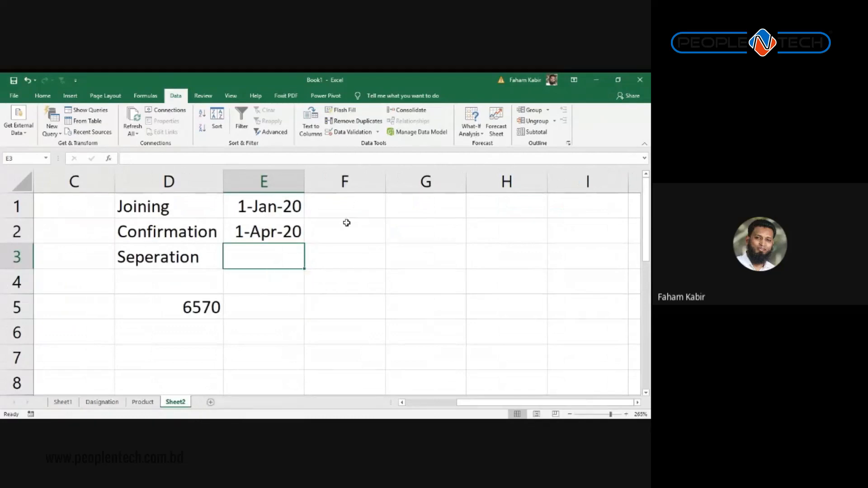
click(374, 222)
click(283, 255)
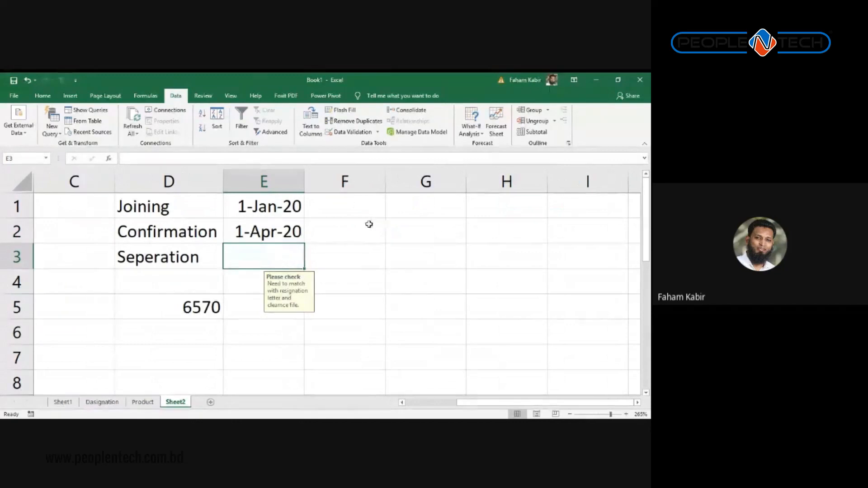
click(392, 207)
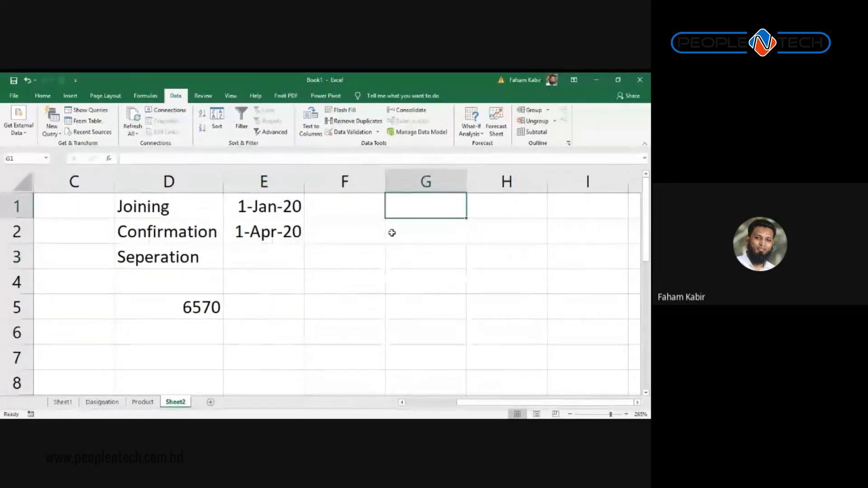
text(1)
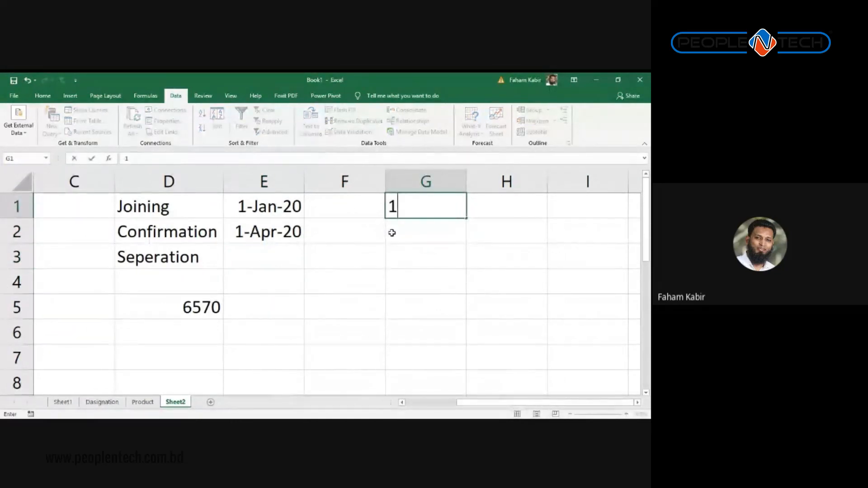
key(Escape)
key(F1)
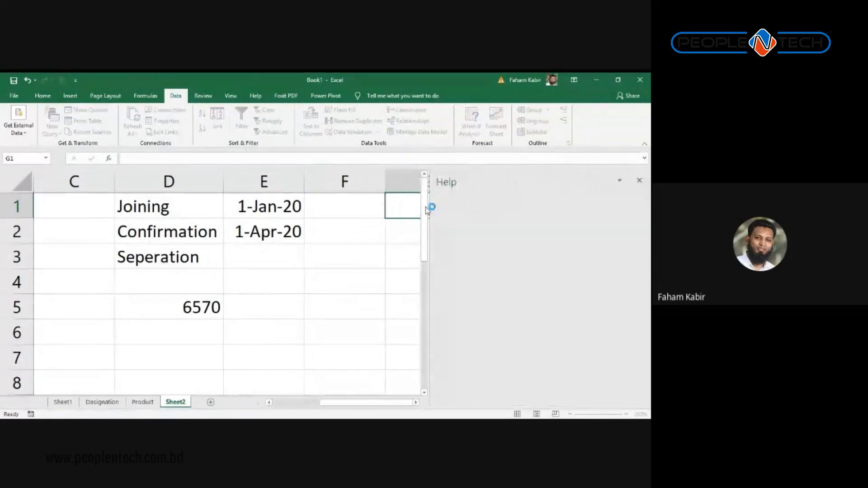
click(644, 182)
scroll(626, 206, down, 1)
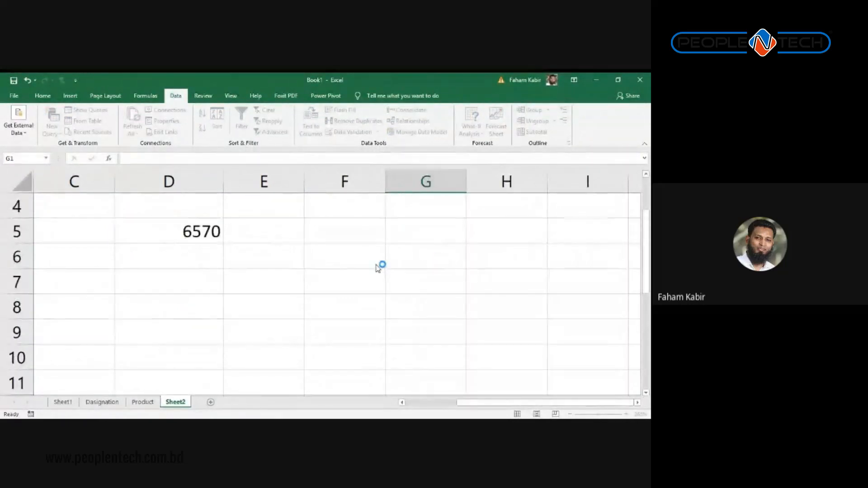
scroll(432, 229, up, 1)
click(421, 229)
click(417, 205)
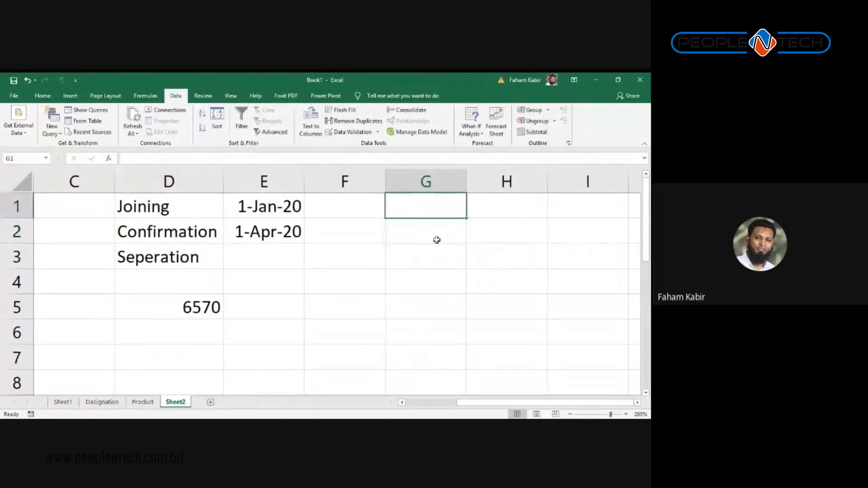
scroll(436, 252, down, 3)
scroll(437, 252, up, 3)
Step: Enter 1-Feb-19 in G1
text(1)
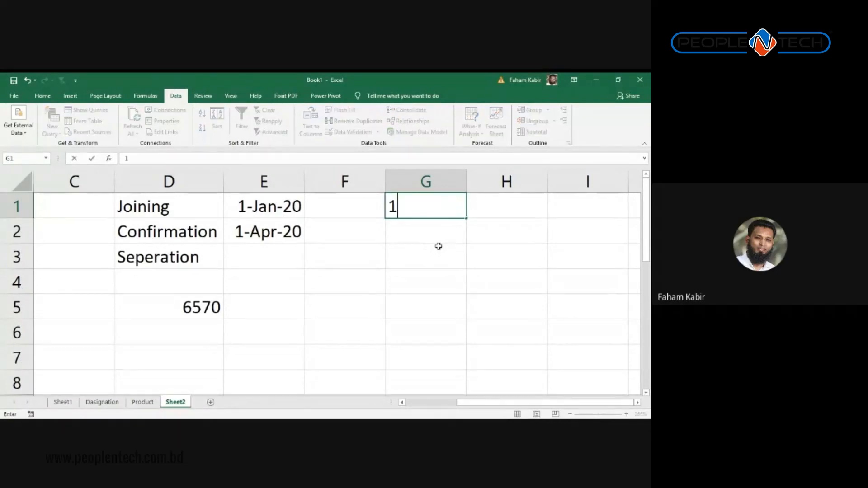
text(-Feb02)
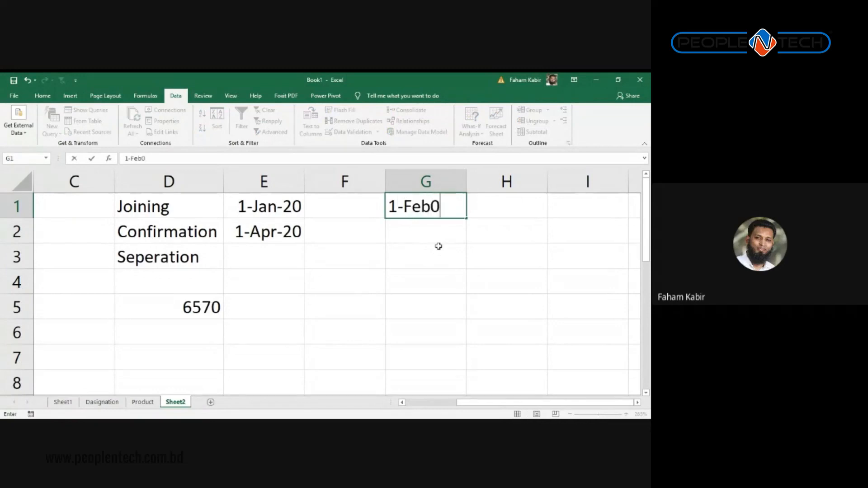
key(BackSpace)
key(BackSpace)
text(-2-2)
key(BackSpace)
key(BackSpace)
key(BackSpace)
text(2021)
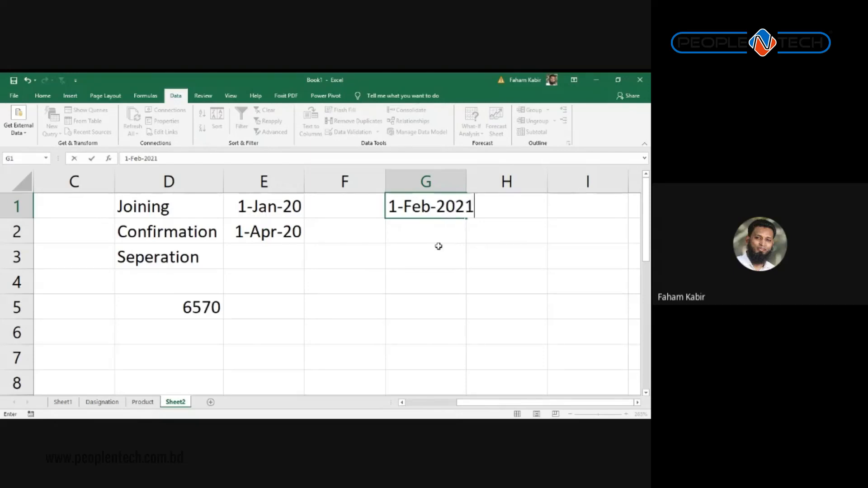
key(BackSpace)
key(BackSpace)
text(1)
text(9)
key(Return)
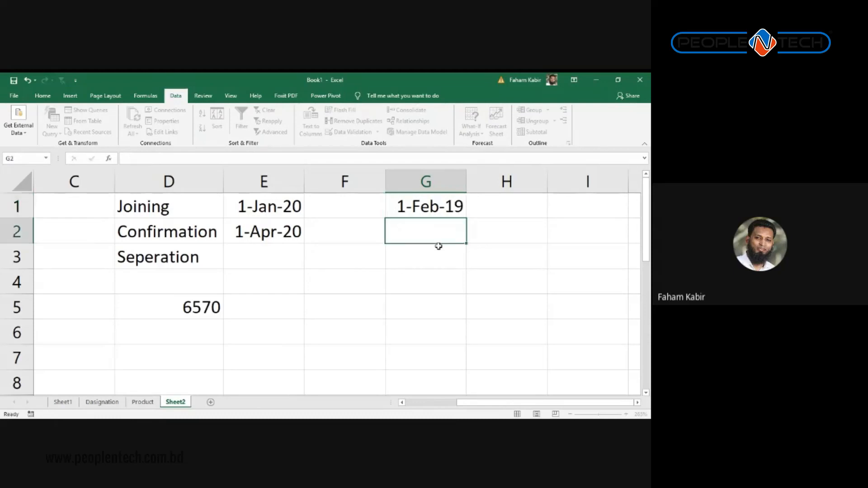
Step: Enter 1-Jul-19 in G2 and fill the date series down to G6
text(1-July-2)
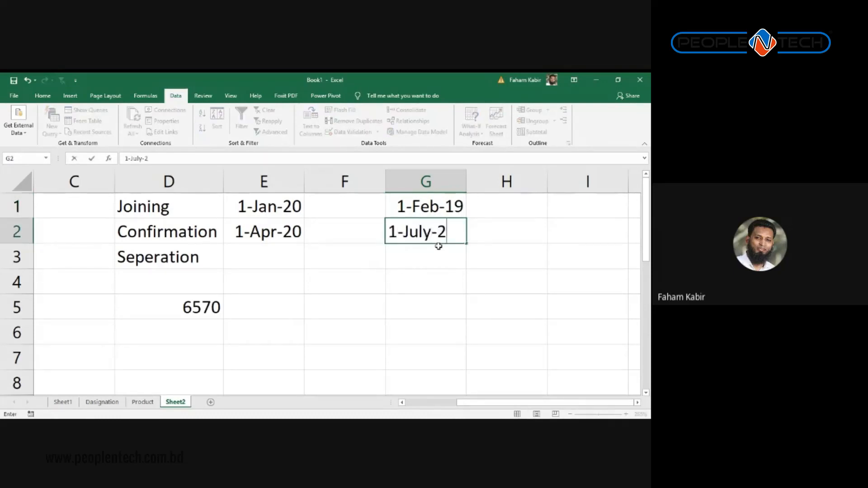
text(0199)
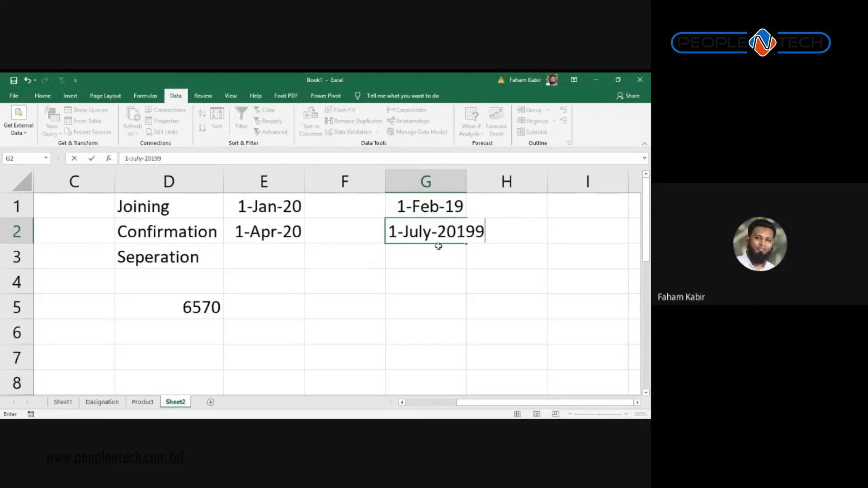
key(BackSpace)
key(Return)
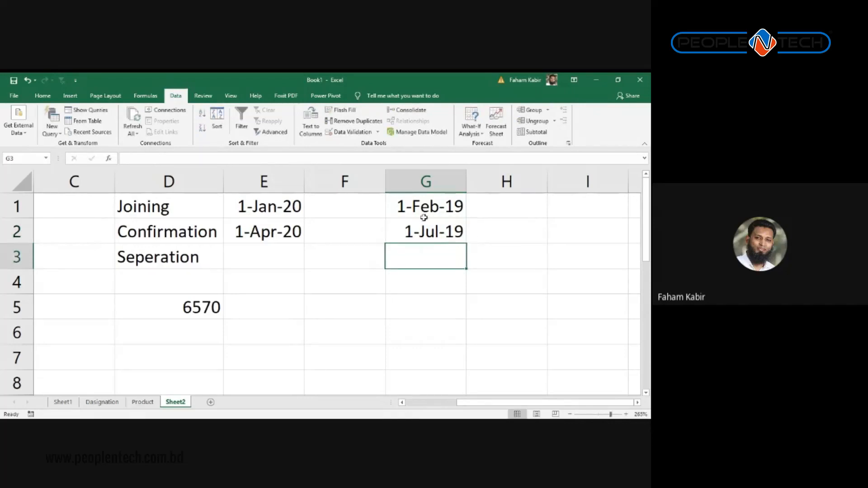
drag(436, 203, 485, 348)
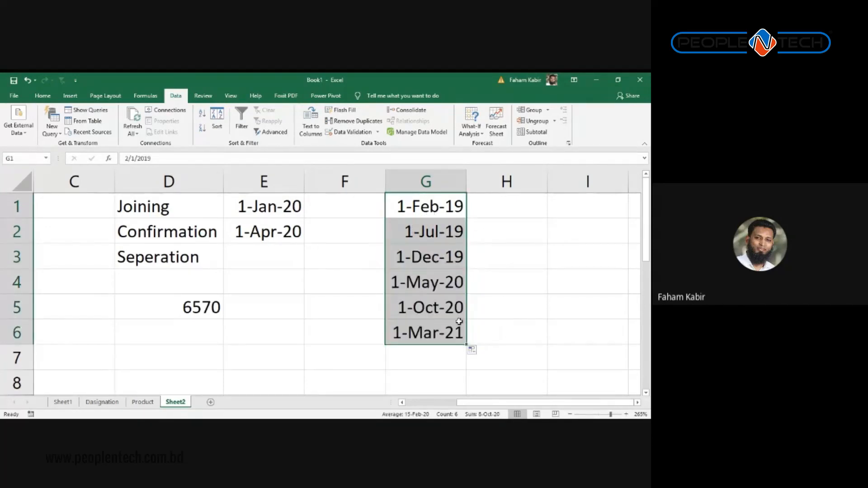
Step: Review the series' dates and fill options, then select all of column G
click(422, 284)
drag(422, 284, 439, 303)
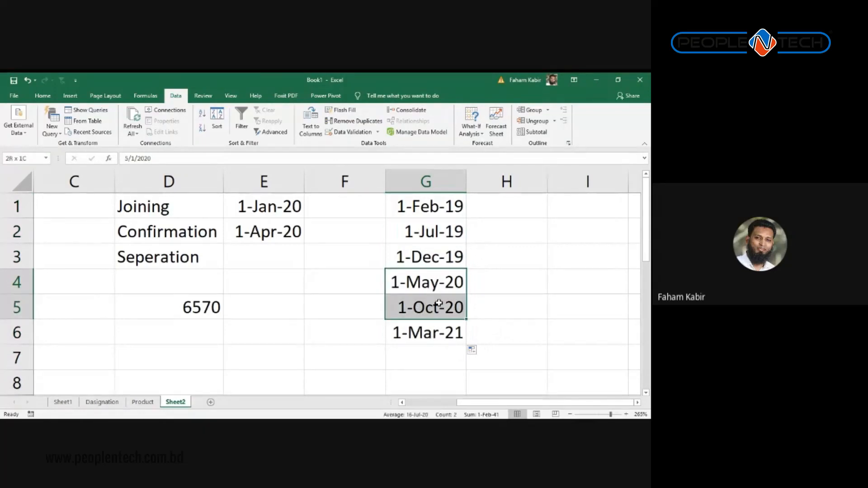
drag(454, 211, 452, 286)
click(473, 350)
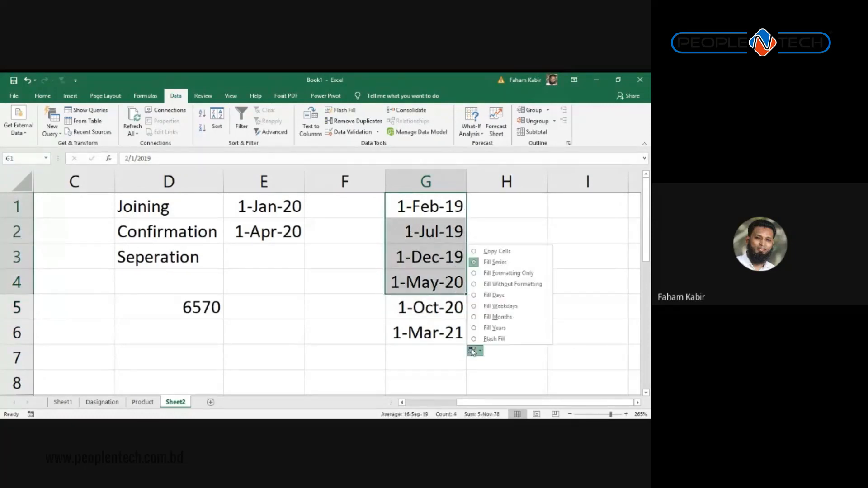
click(424, 262)
scroll(438, 233, down, 5)
scroll(434, 291, up, 5)
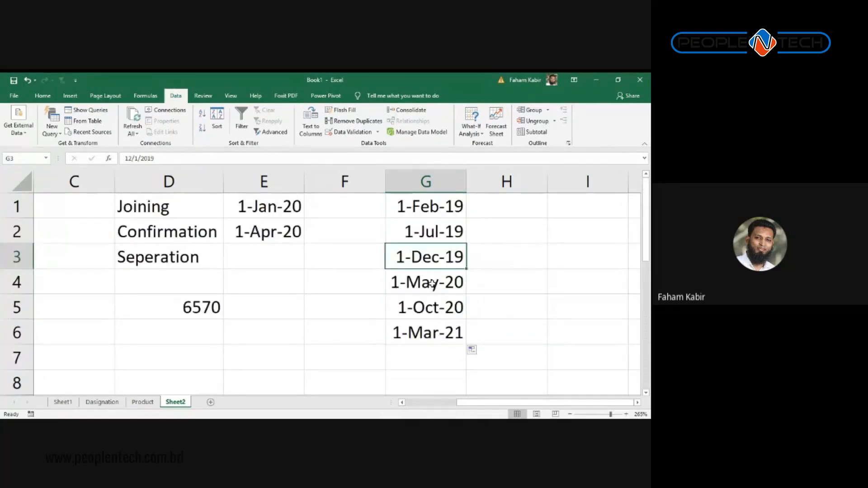
click(426, 181)
click(42, 96)
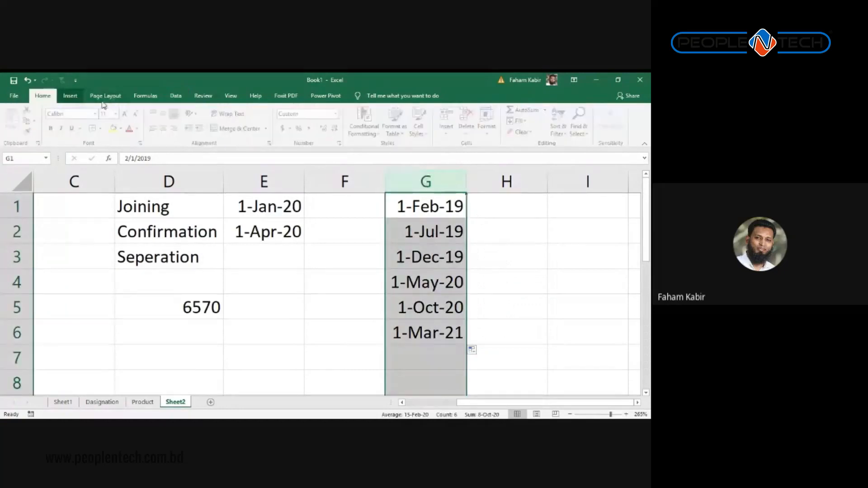
Step: Highlight column G dates between 1-Jan-2020 and 31-Dec-2020 with Green Fill and Dark Green Text
click(365, 120)
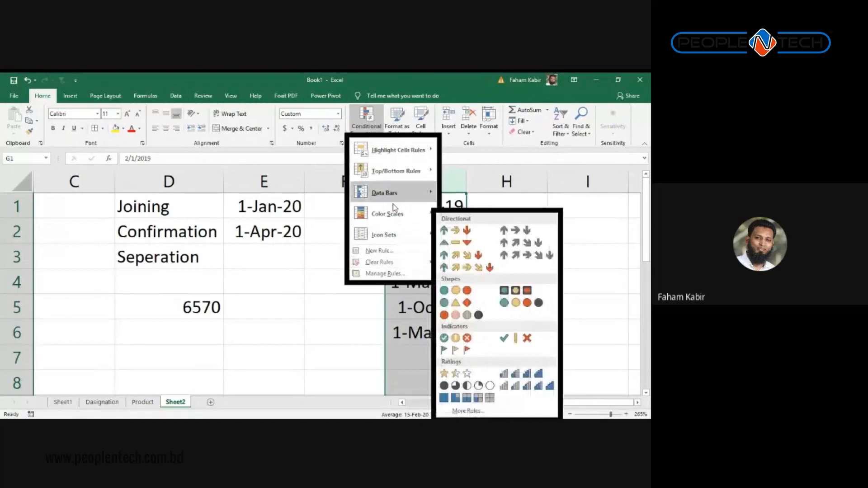
mouse_move(394, 174)
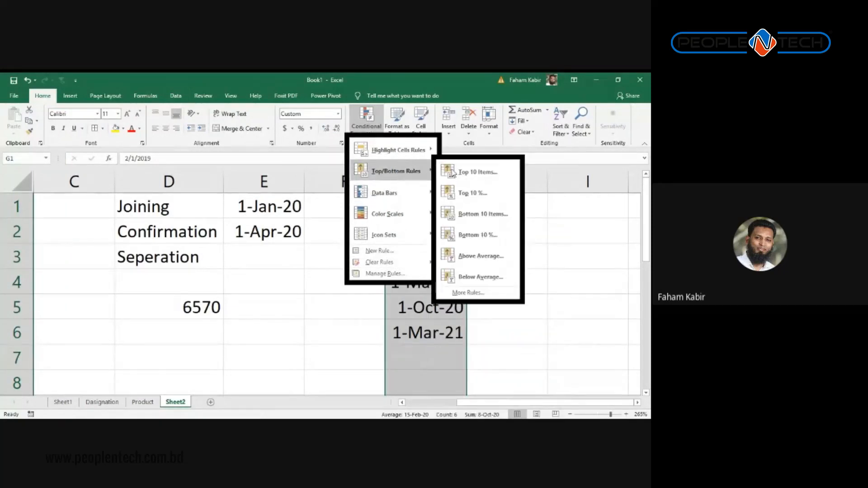
mouse_move(416, 203)
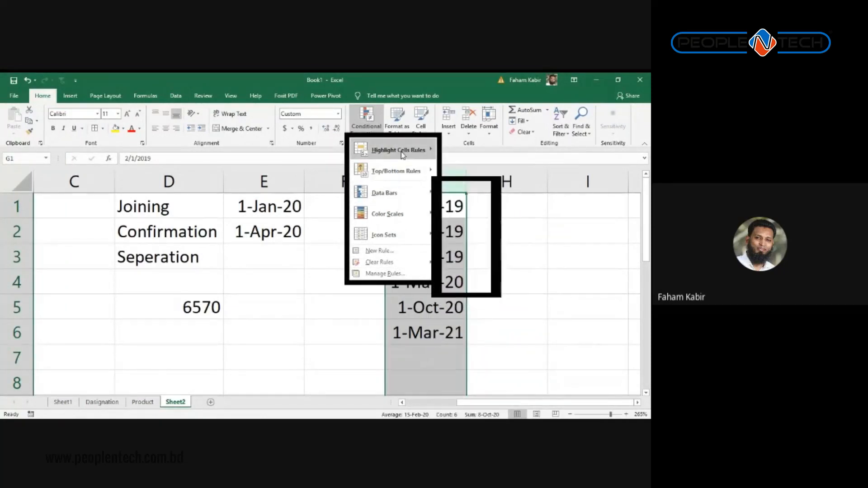
mouse_move(398, 150)
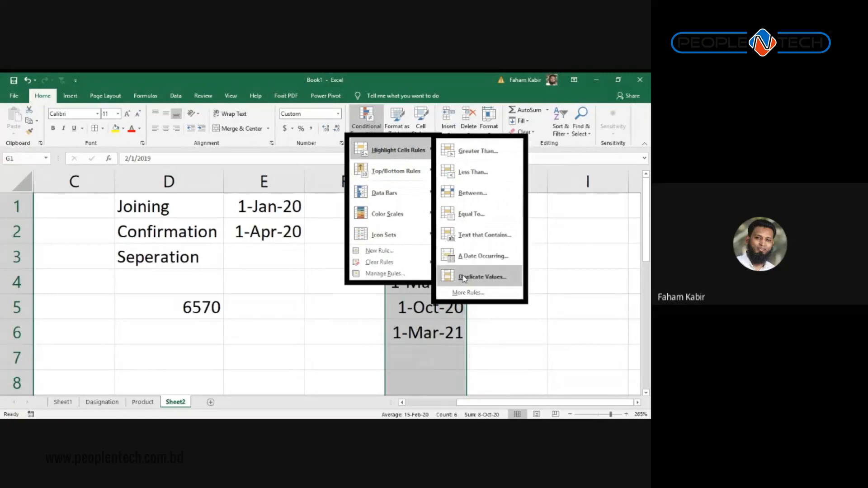
key(Escape)
key(Escape)
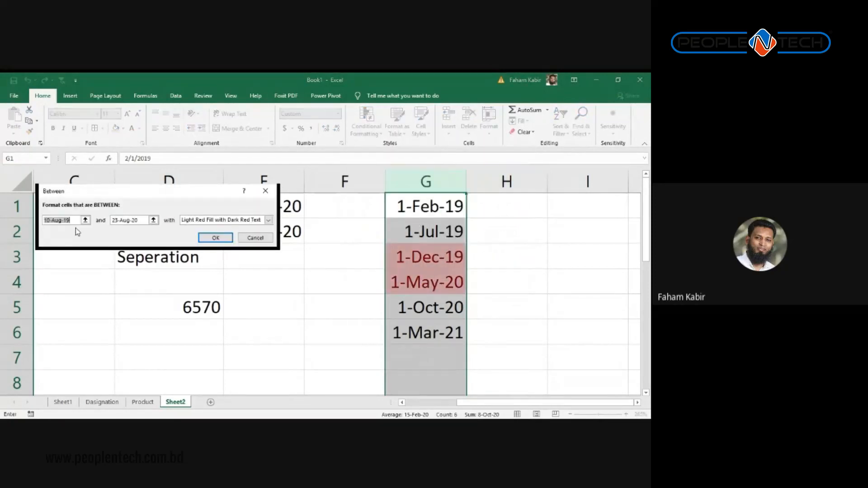
text(1-J)
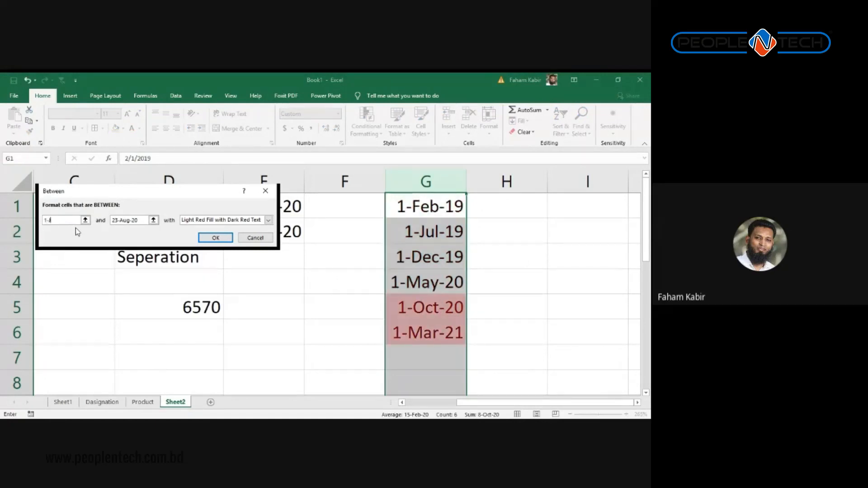
text(an-202)
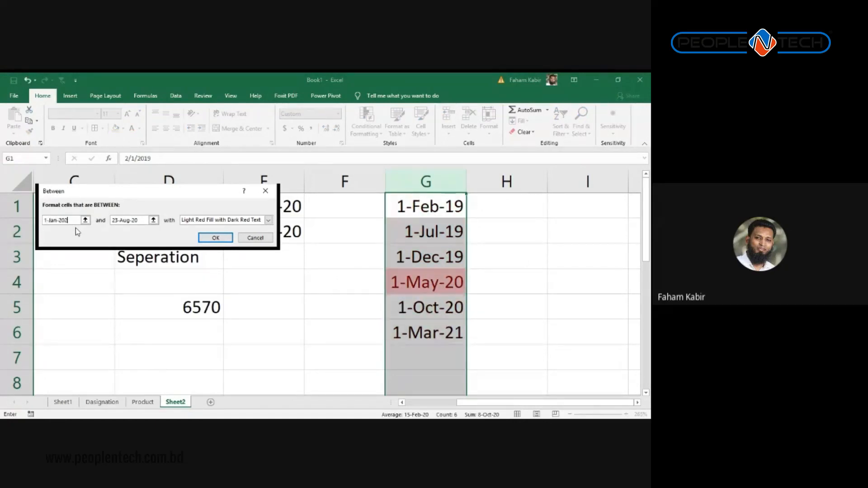
text(0)
key(Tab)
text(31-D)
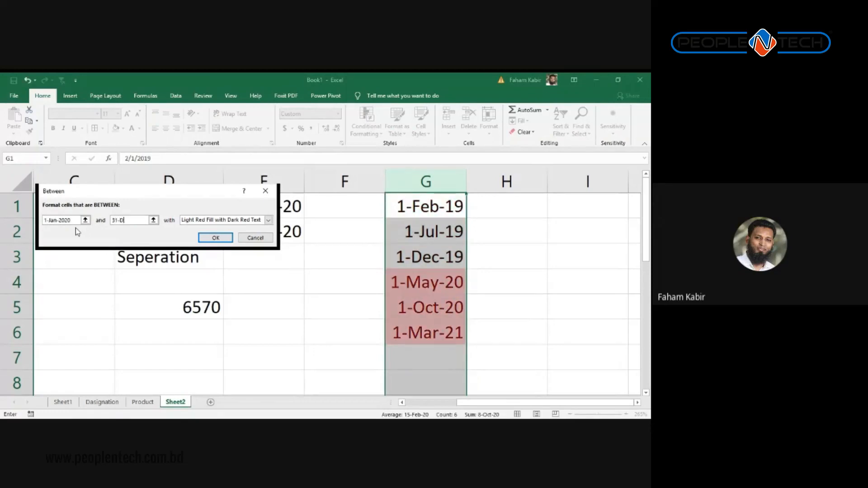
text(ec-2020)
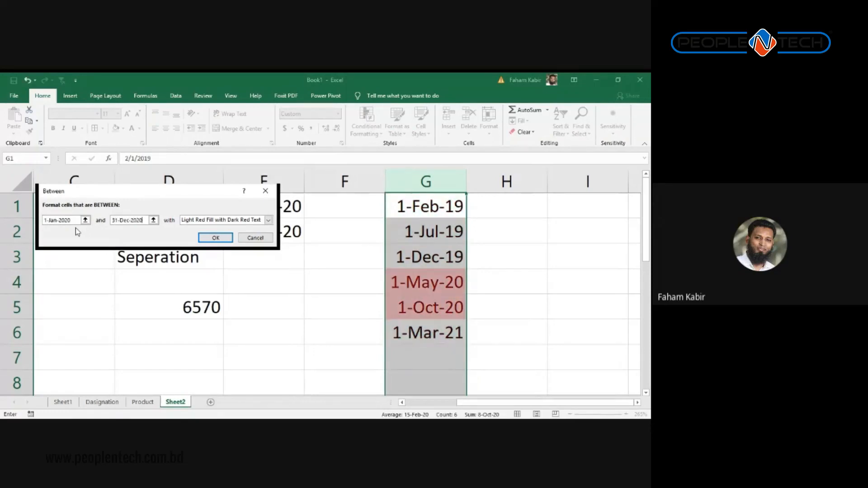
click(269, 220)
click(203, 248)
click(222, 238)
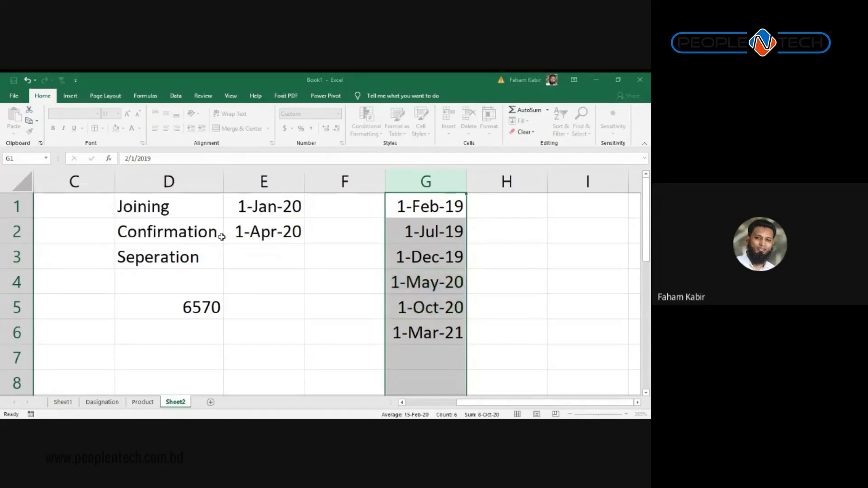
click(438, 232)
Step: Change G1's date to 1-May-2020
key(Up)
text(1)
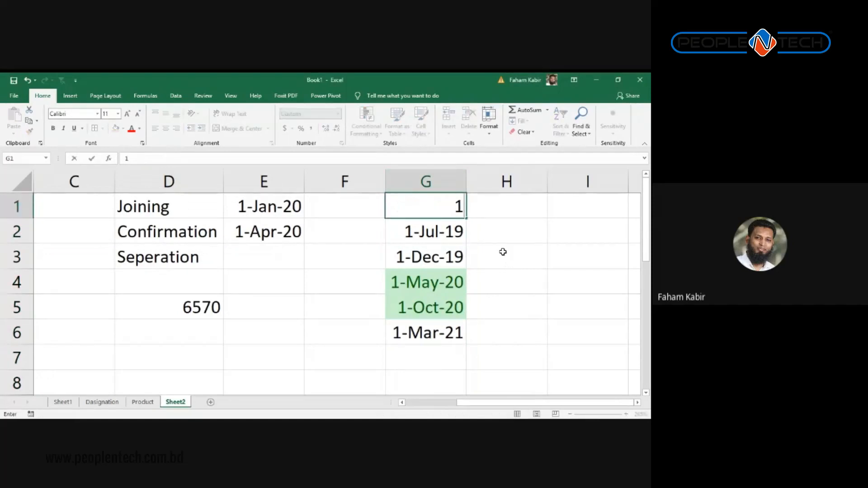
text(-Ma)
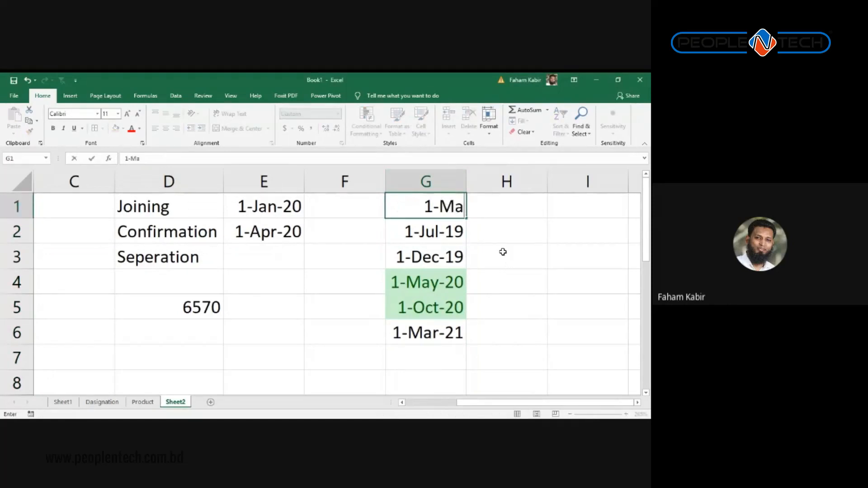
text(y-2002)
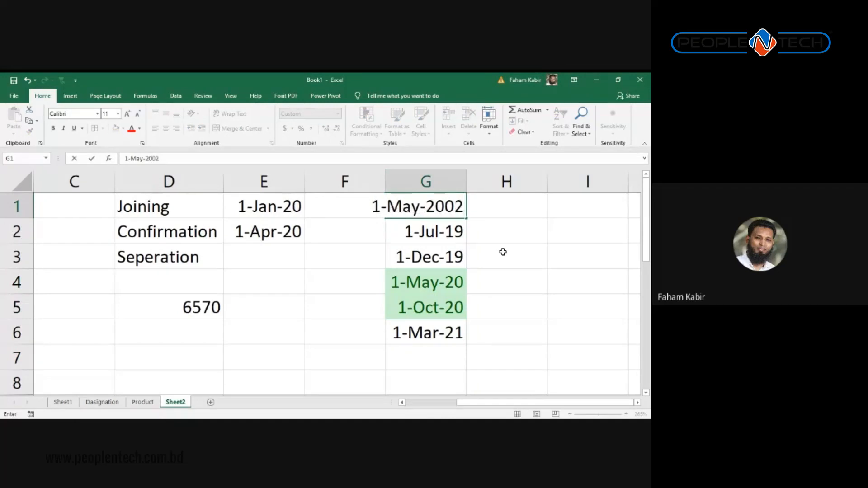
key(BackSpace)
key(BackSpace)
text(20)
key(Return)
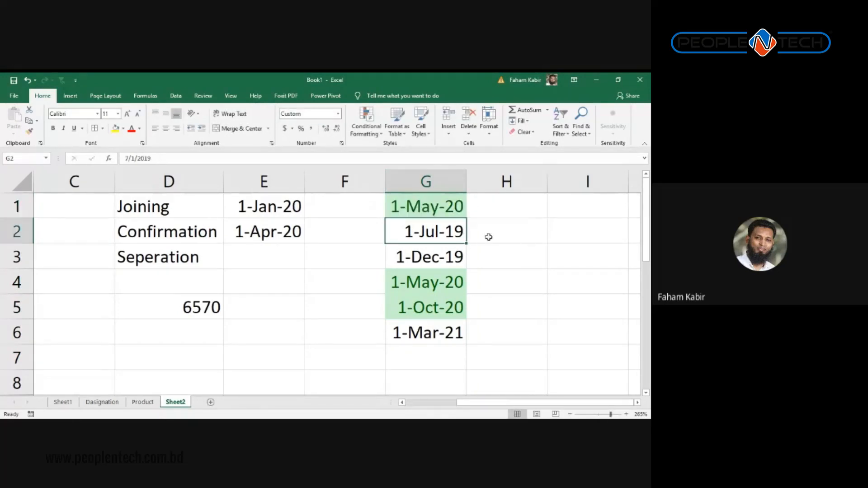
Step: Go through column G's dates to confirm which ones are highlighted green
click(438, 210)
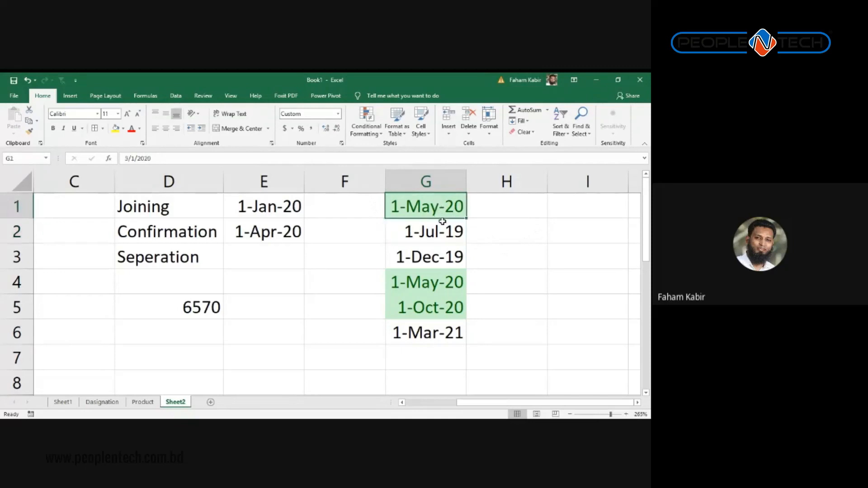
click(442, 277)
click(447, 312)
click(451, 340)
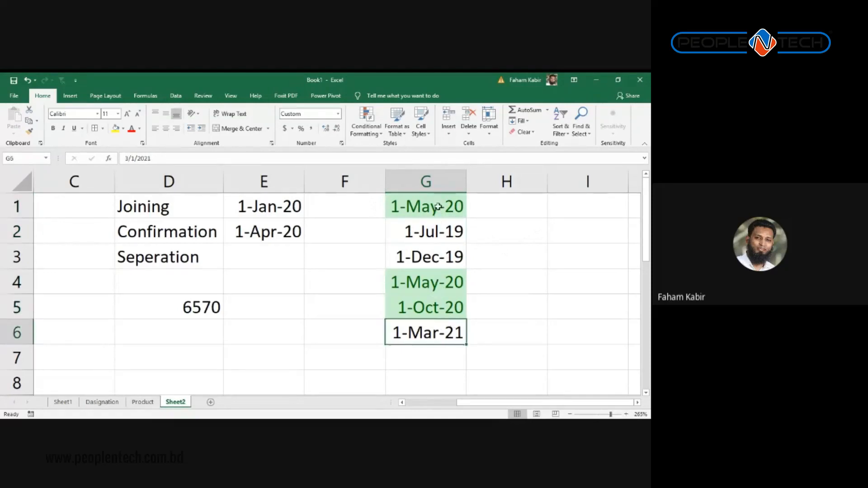
drag(437, 226, 444, 252)
click(450, 278)
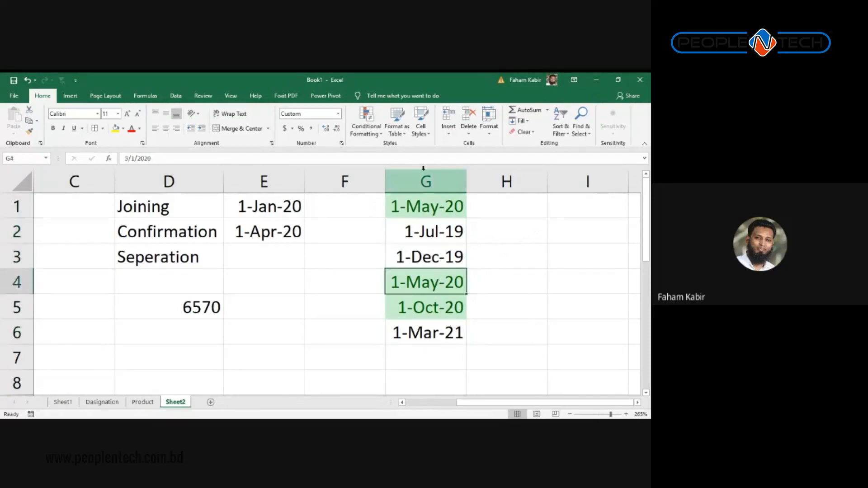
Step: Filter column G and sort No Fill dates above the green 2020 dates
click(426, 182)
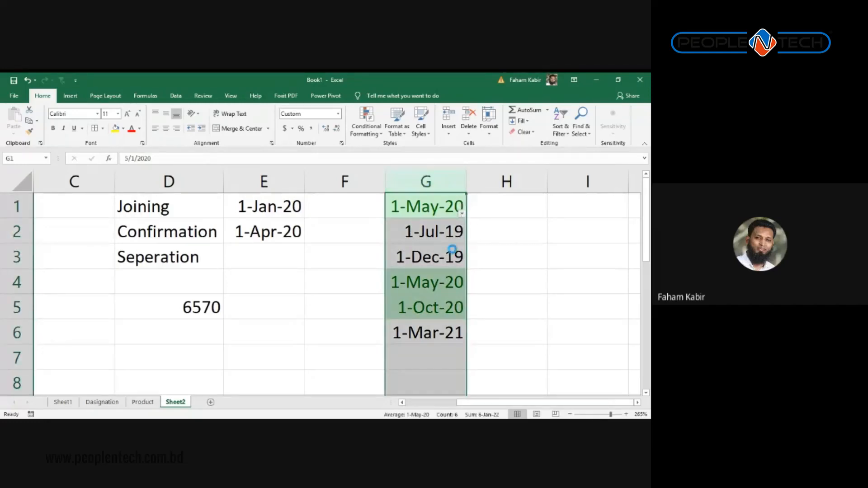
click(462, 213)
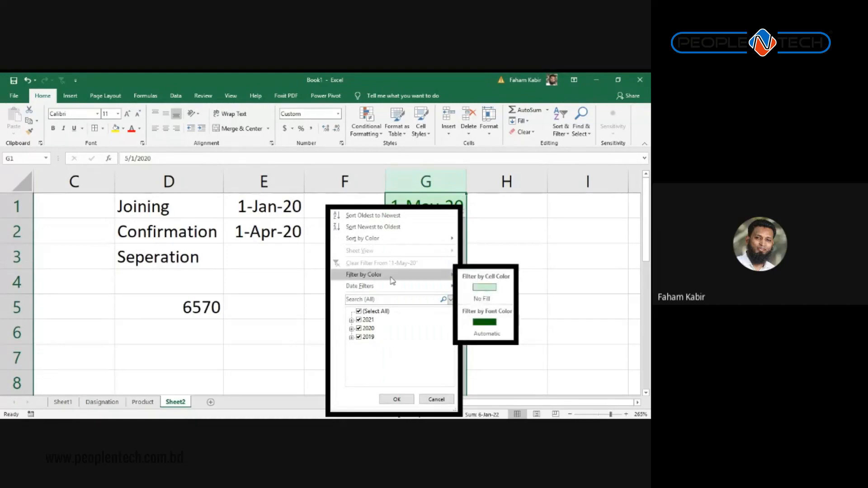
mouse_move(423, 243)
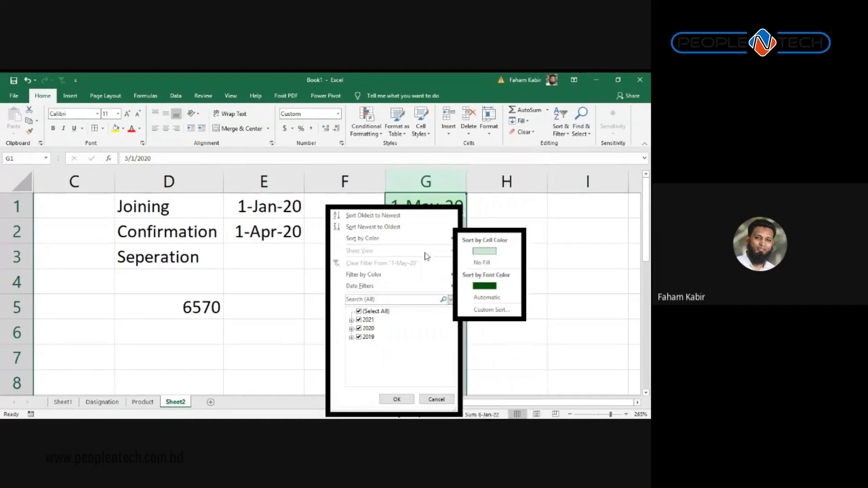
click(480, 263)
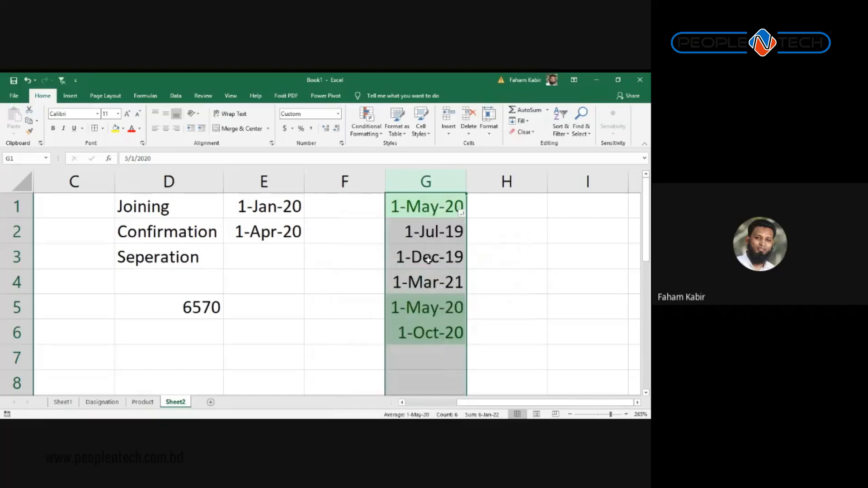
Step: Filter column G to show only No Fill dates, then remove the filter
click(461, 213)
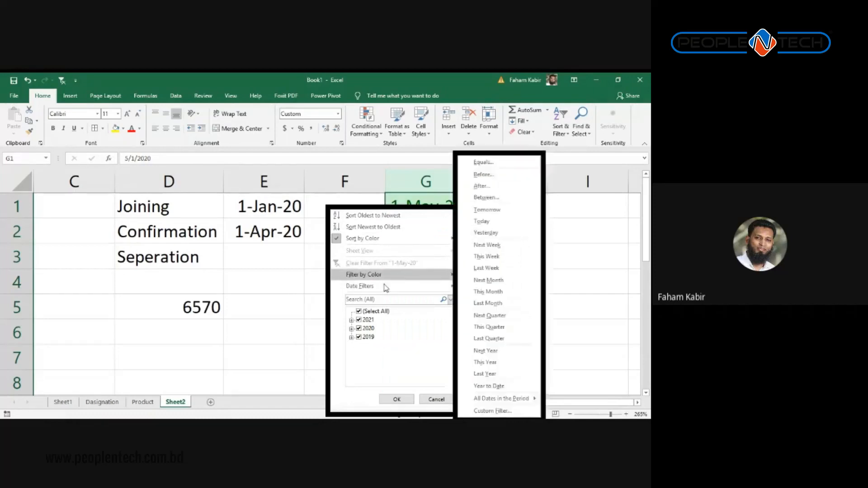
mouse_move(447, 280)
click(481, 299)
click(447, 235)
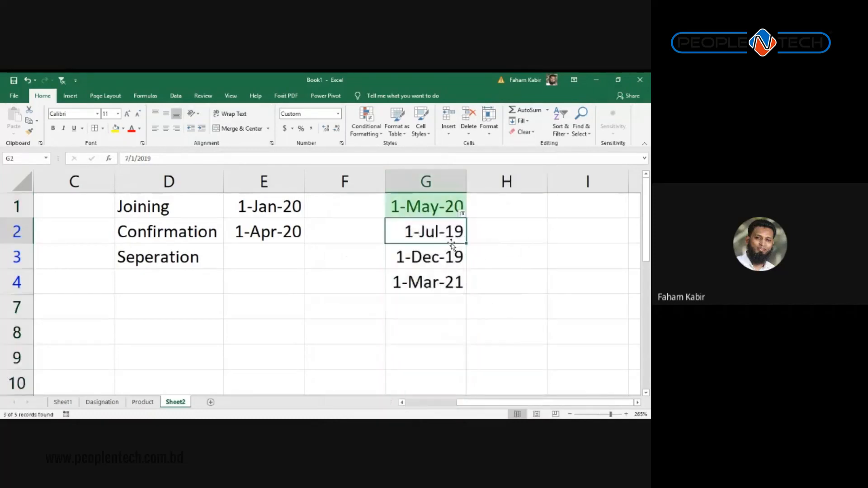
drag(447, 235, 447, 259)
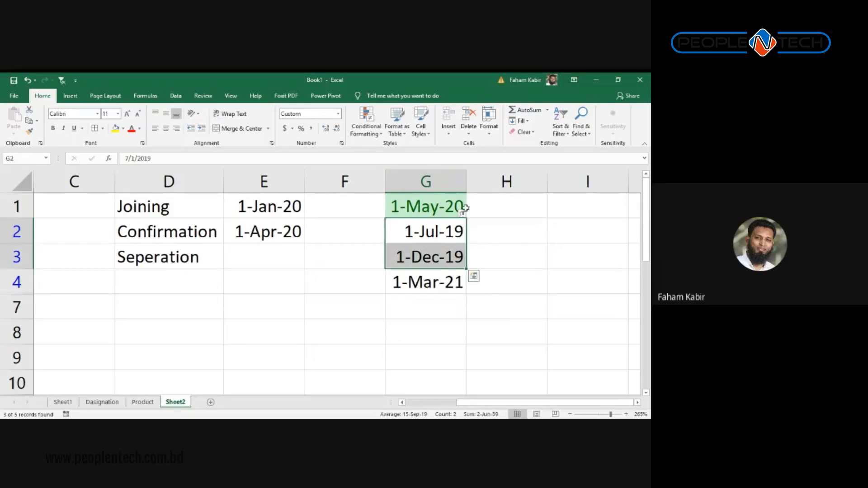
click(447, 207)
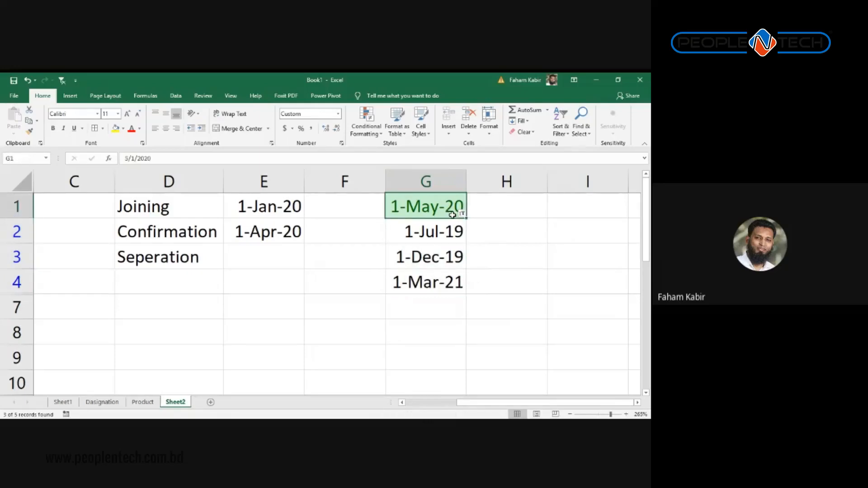
key(ctrl+shift+l)
key(Down)
key(Down)
key(Down)
key(Down)
key(Down)
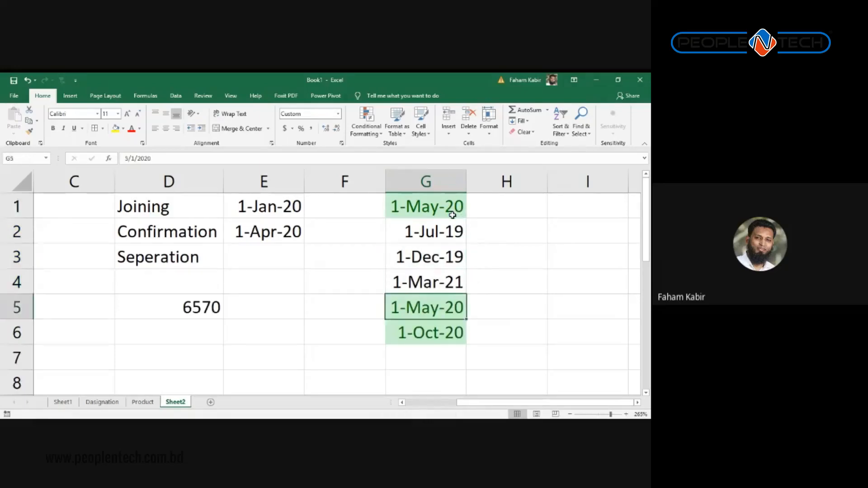
key(Up)
key(Up)
key(Up)
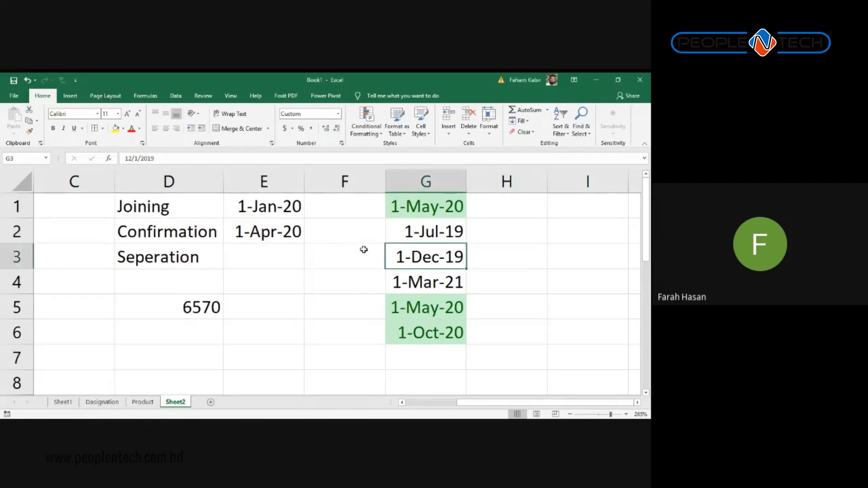
scroll(362, 248, down, 2)
scroll(362, 248, up, 2)
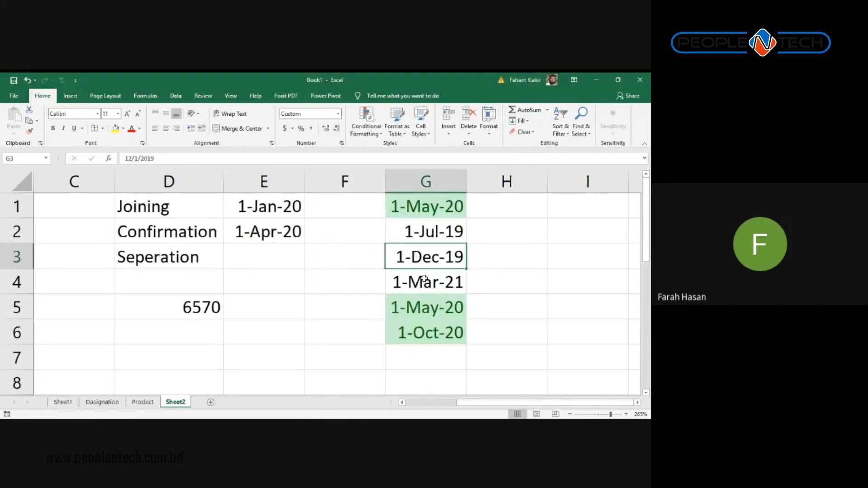
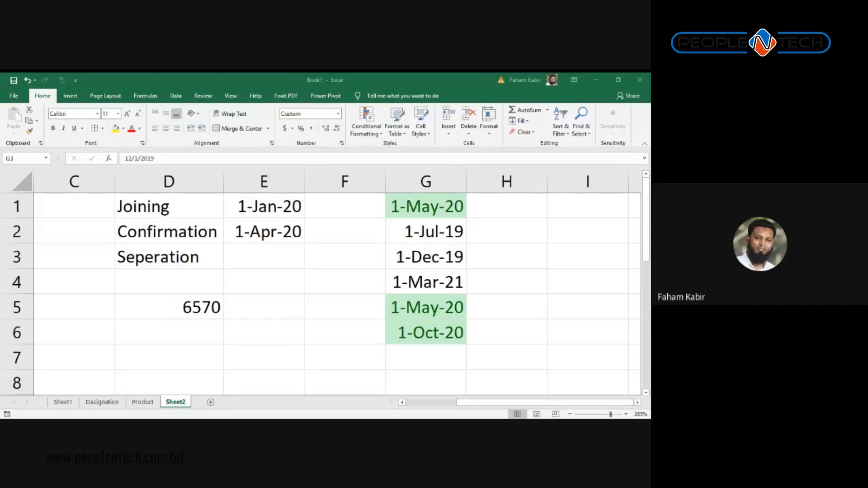
Step: Scroll the worksheet down and back up
scroll(409, 308, down, 2)
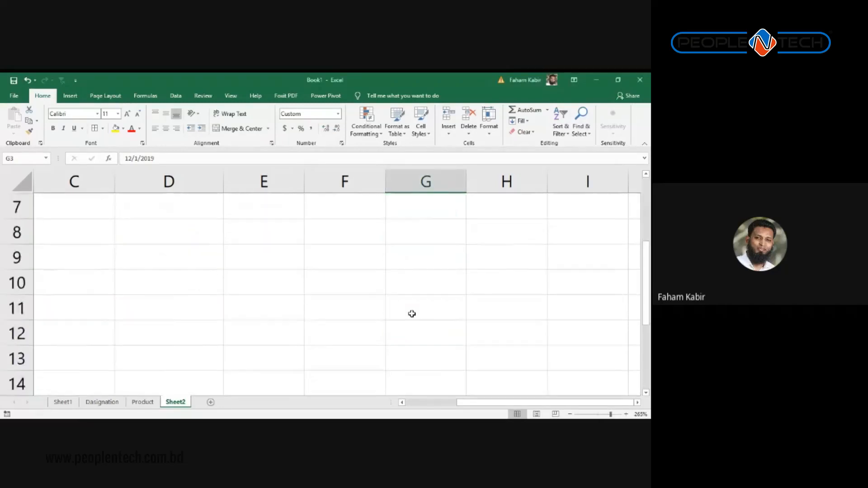
scroll(410, 313, up, 2)
Step: On Sheet1, select F5 and view the table in Page Break Preview as Page 1 and Page 2
click(67, 403)
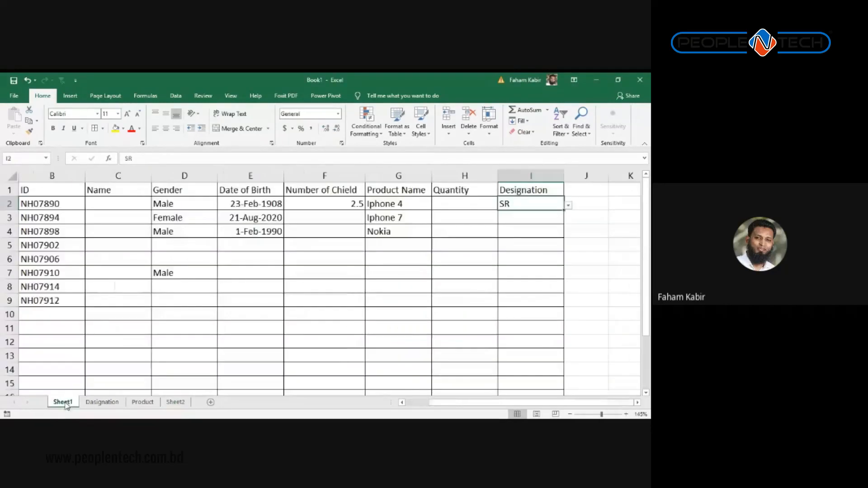
click(298, 244)
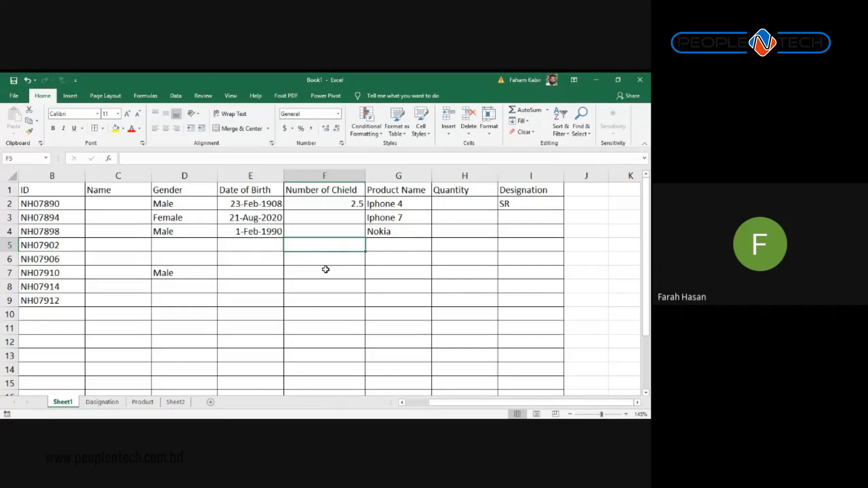
key(alt+Tab)
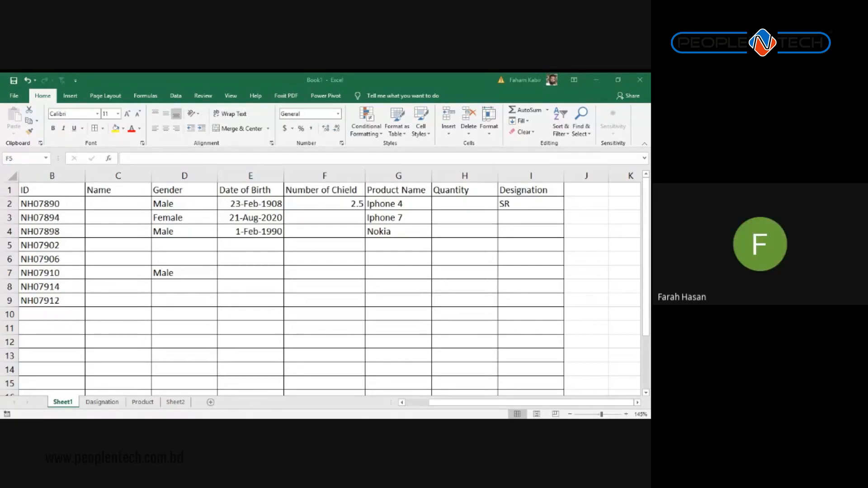
click(323, 240)
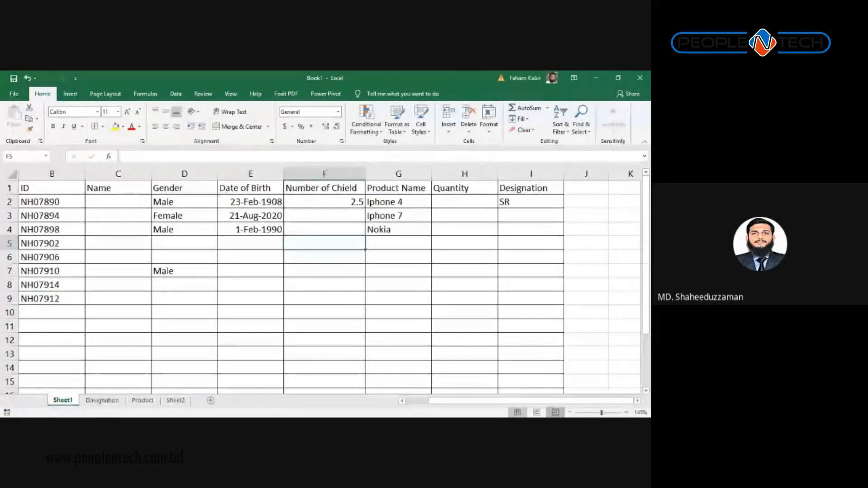
click(555, 414)
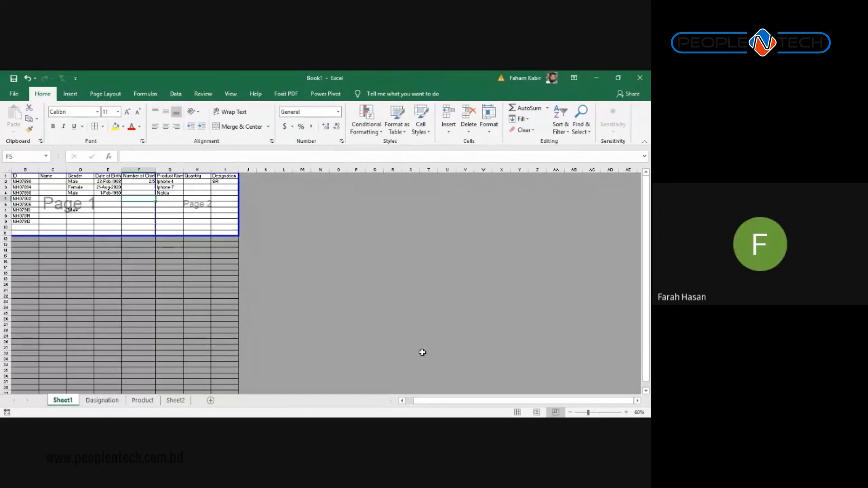
Step: Try Page Layout view, then return Sheet1 to Normal view
click(517, 412)
click(536, 412)
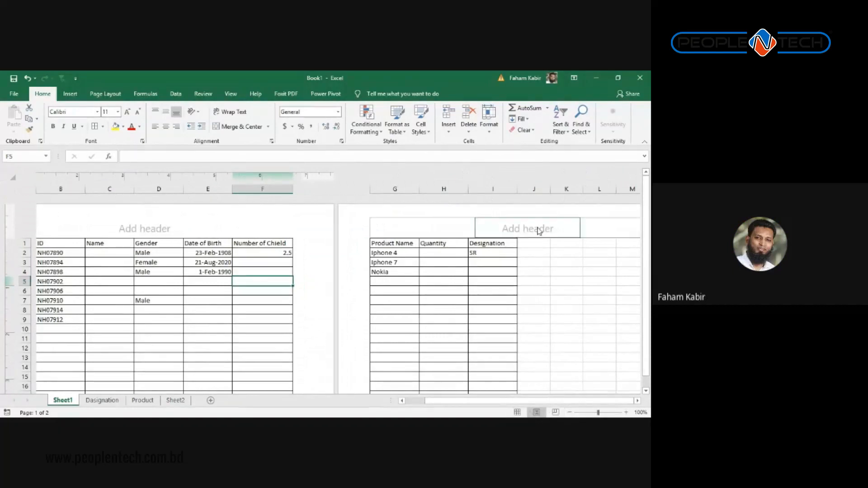
click(517, 413)
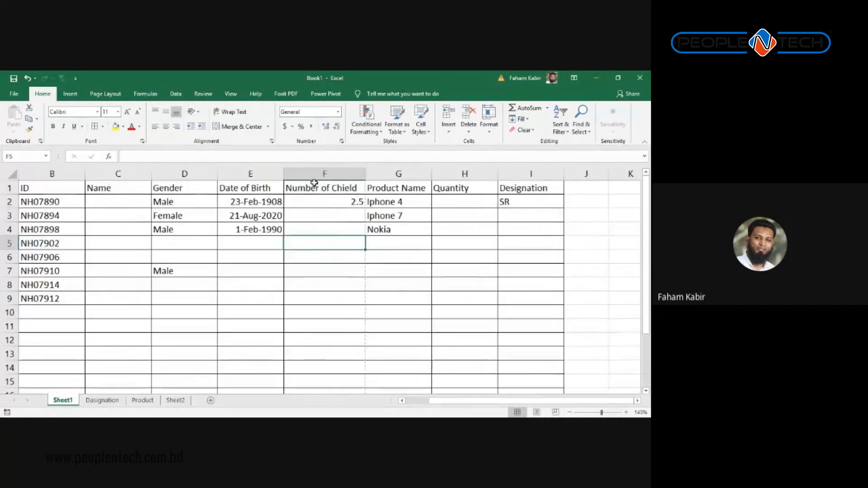
Step: Open the Page Layout Background picture choice and cancel it without adding a background
click(146, 93)
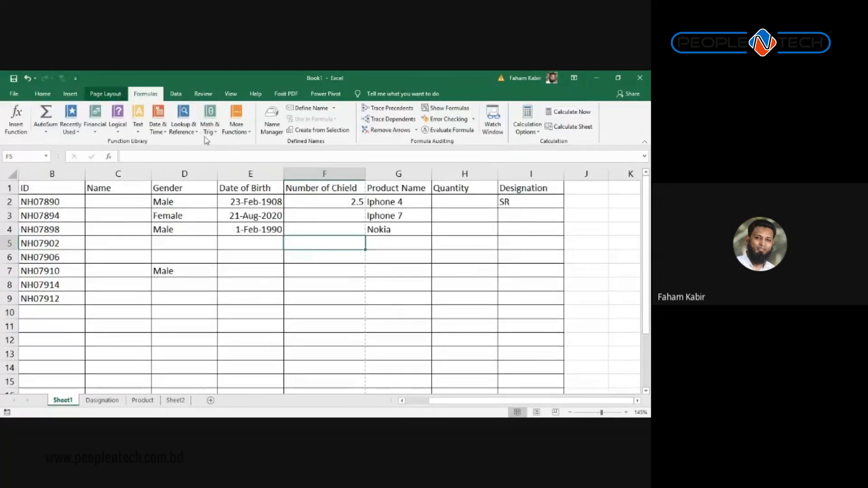
click(120, 94)
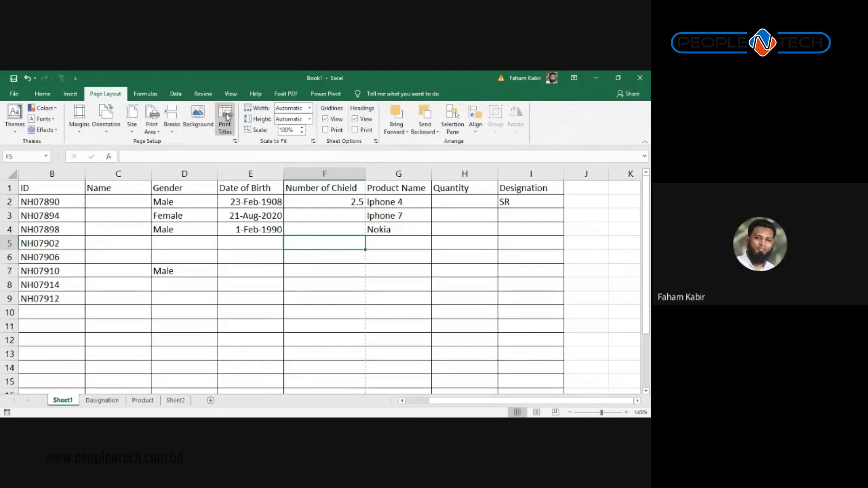
click(197, 117)
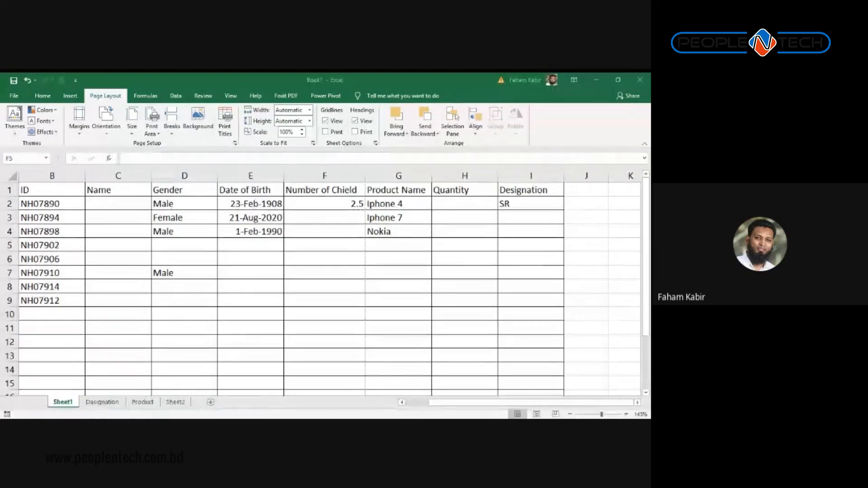
key(Escape)
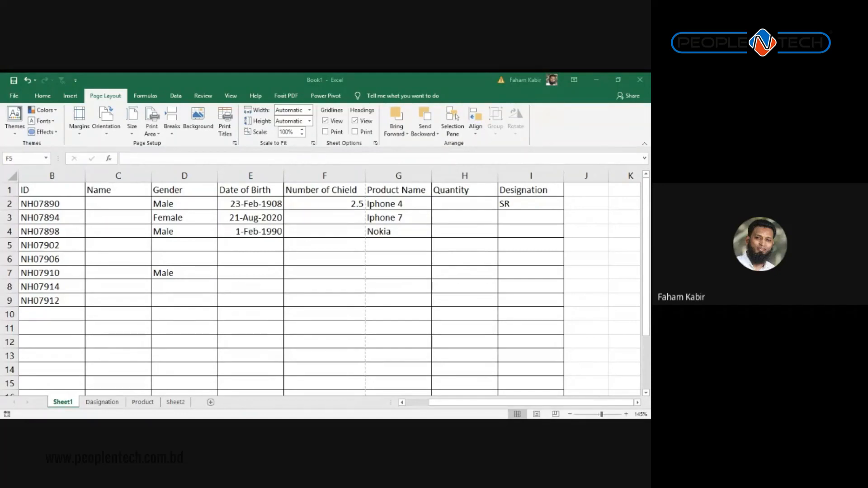
key(alt+Tab)
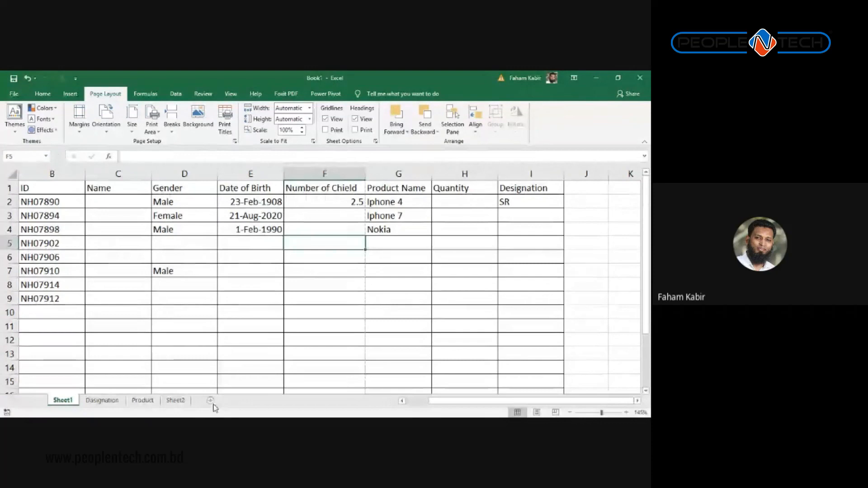
Step: Insert a new sheet and enter Gender, Male and Female in A1:A3
click(210, 401)
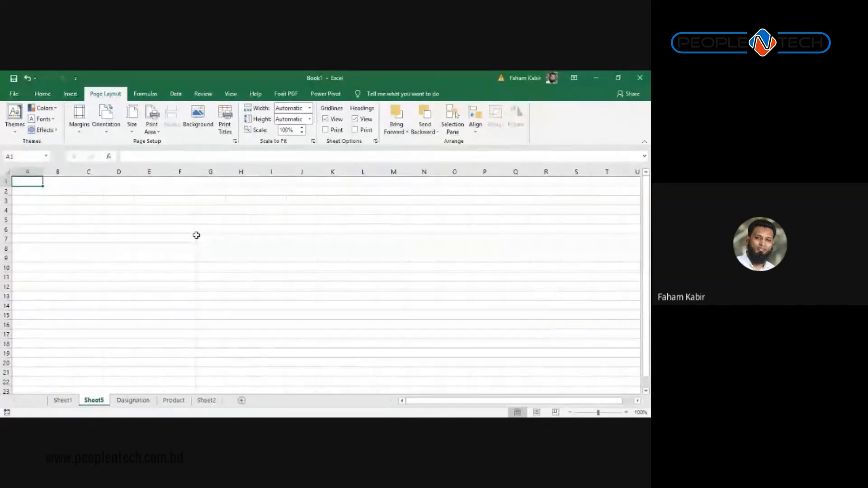
ctrl+scroll(219, 344, up, 5)
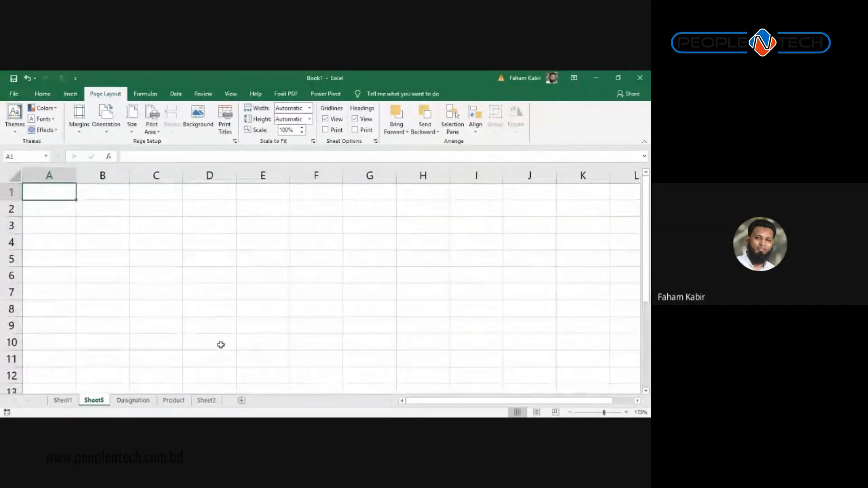
text(Ma)
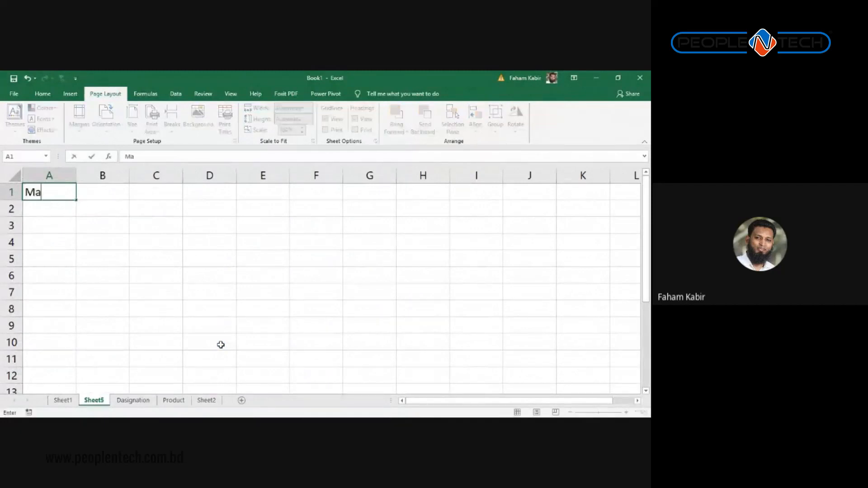
key(BackSpace)
key(BackSpace)
text(Gender)
key(Return)
text(Male)
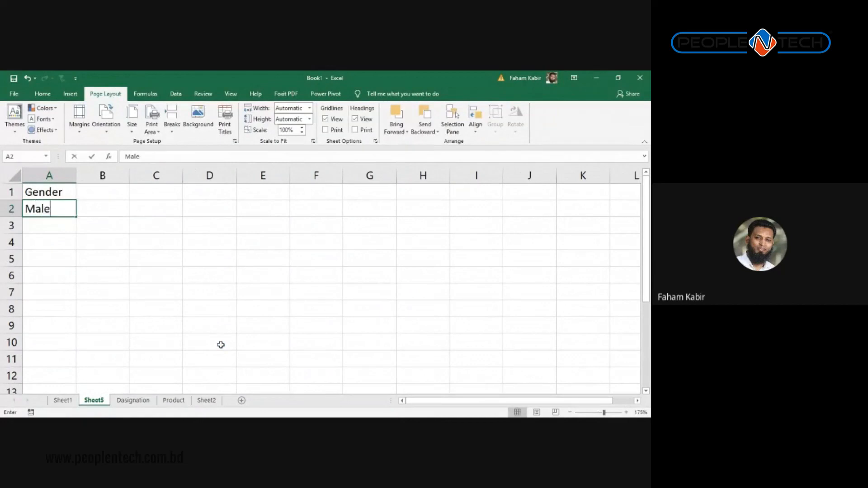
key(Return)
text(F)
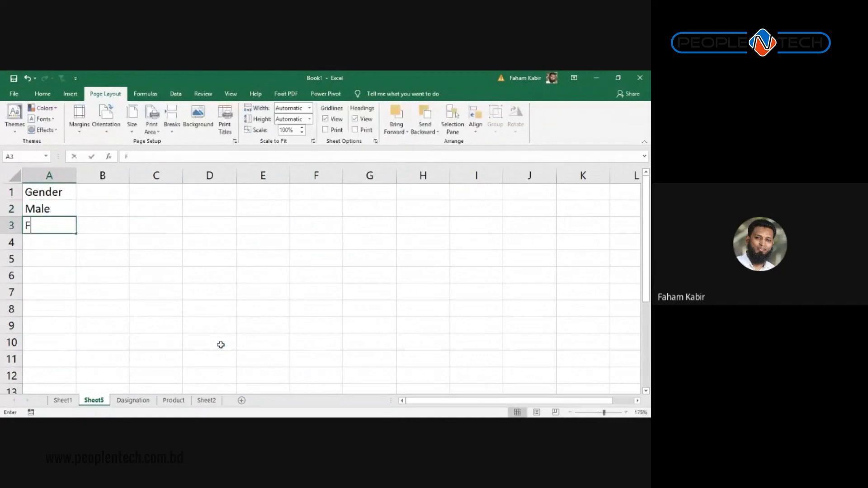
text(emale)
key(Tab)
key(Up)
key(Up)
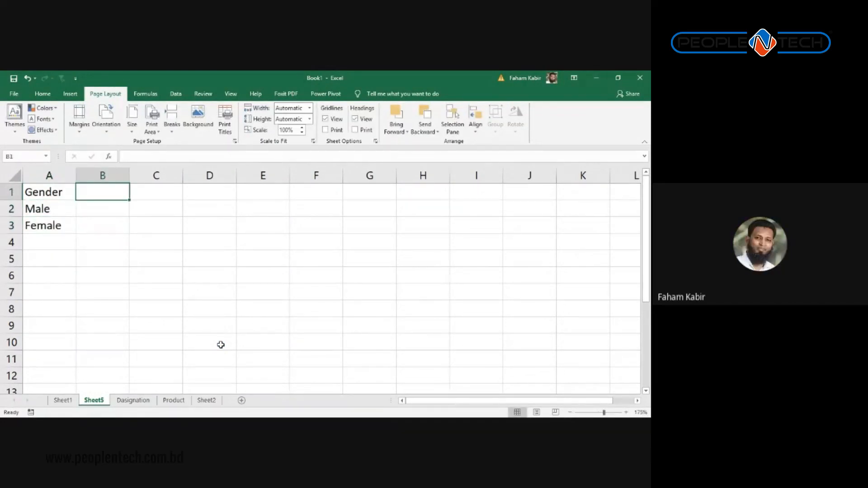
Step: Add the Present heading with 45 and 50 in column B, then select A1:B3
text(Qu)
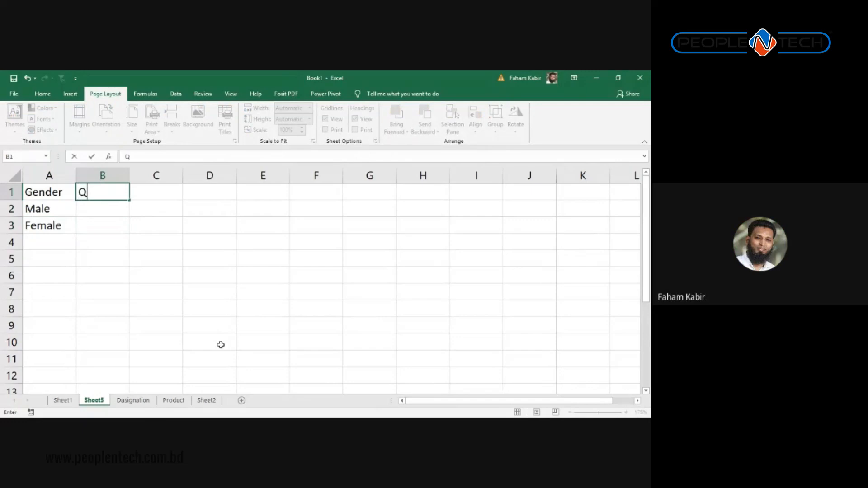
key(BackSpace)
key(BackSpace)
text(Present)
key(Return)
text(45)
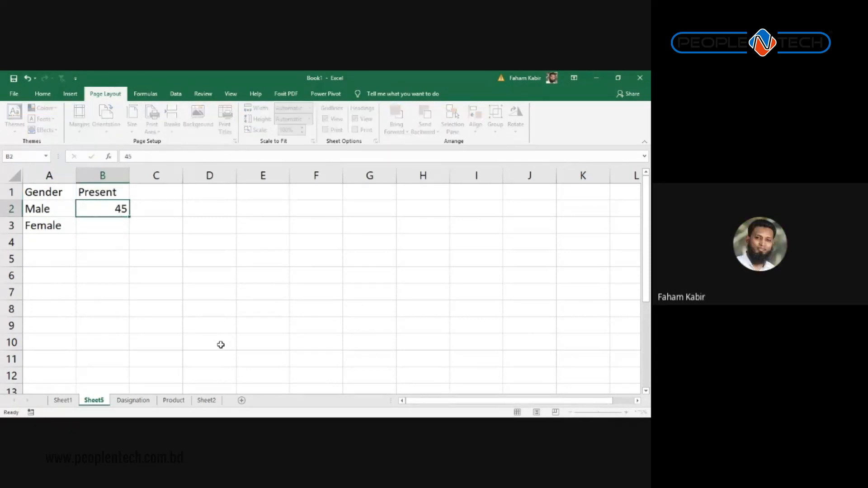
key(Return)
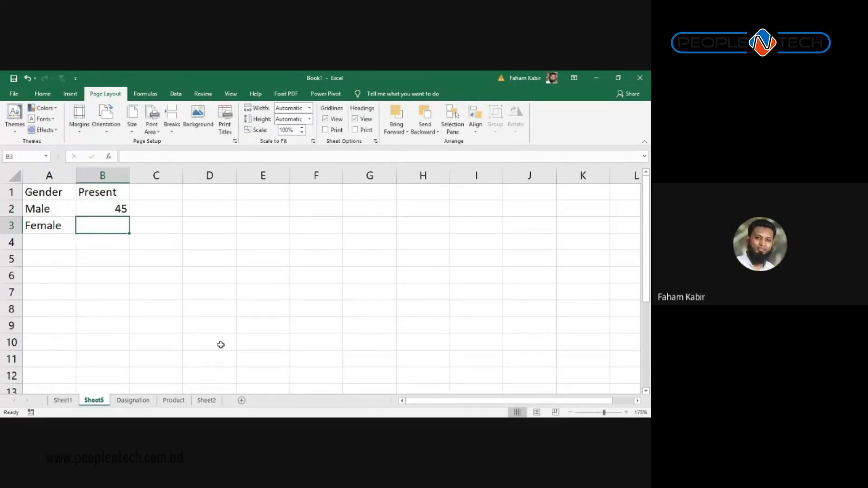
text(50)
key(Return)
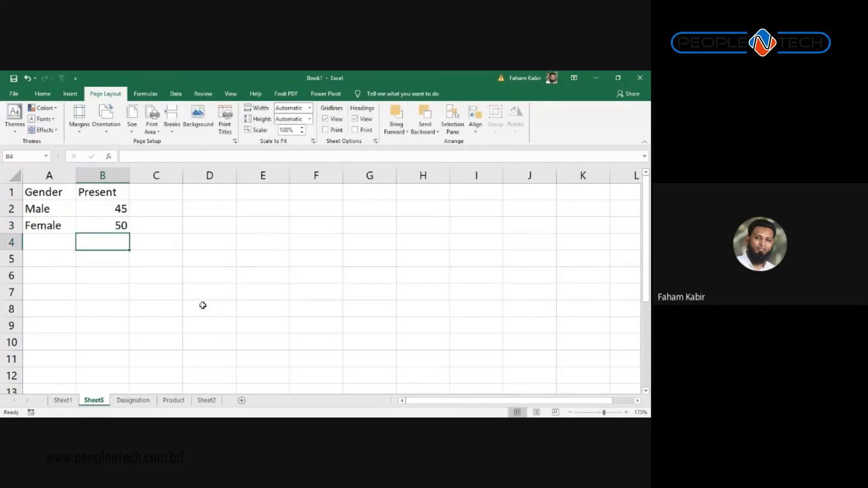
click(240, 325)
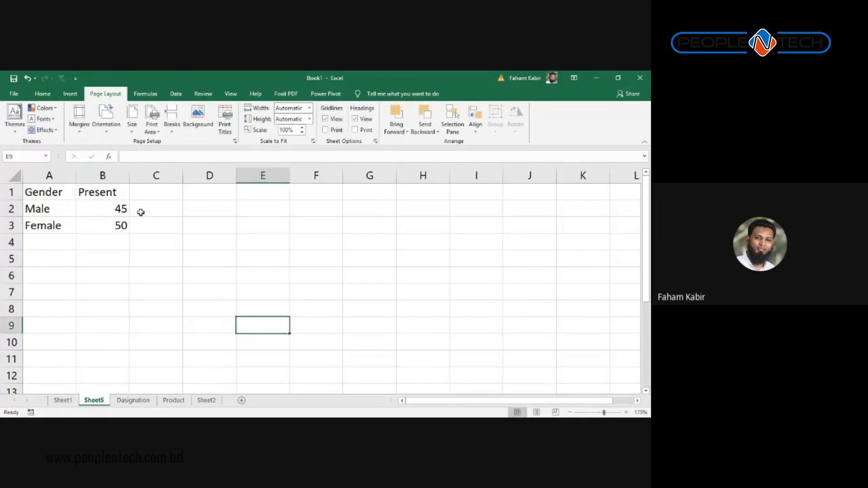
drag(104, 225, 45, 192)
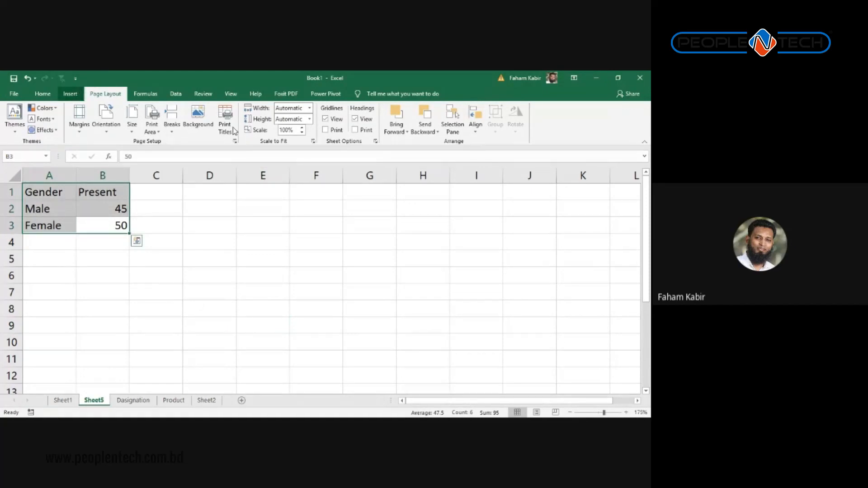
Step: Insert a recommended Pie chart of the Gender/Present table
click(70, 95)
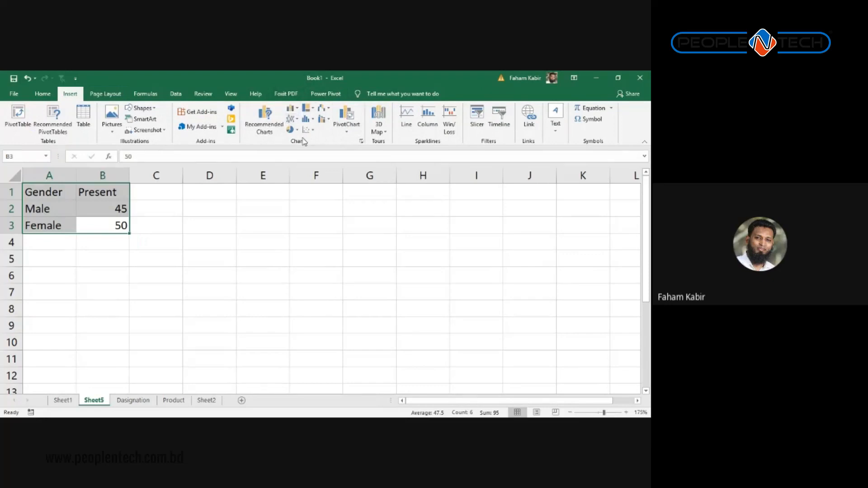
click(265, 131)
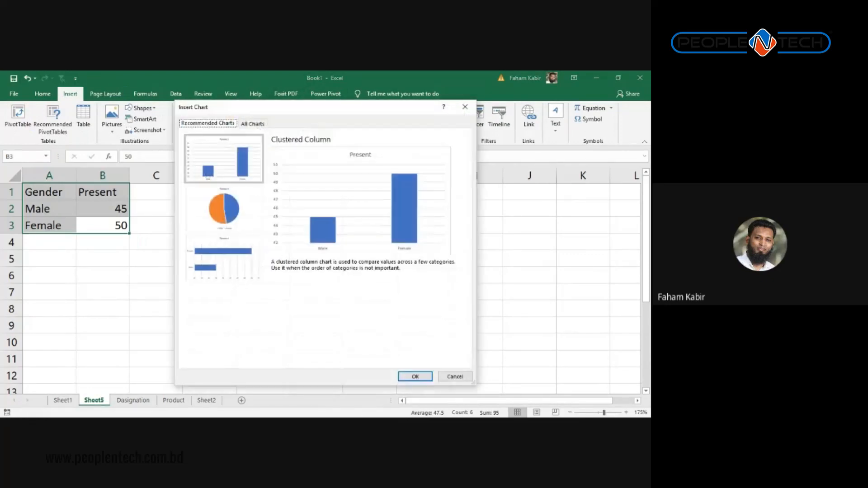
click(224, 209)
click(223, 159)
click(223, 209)
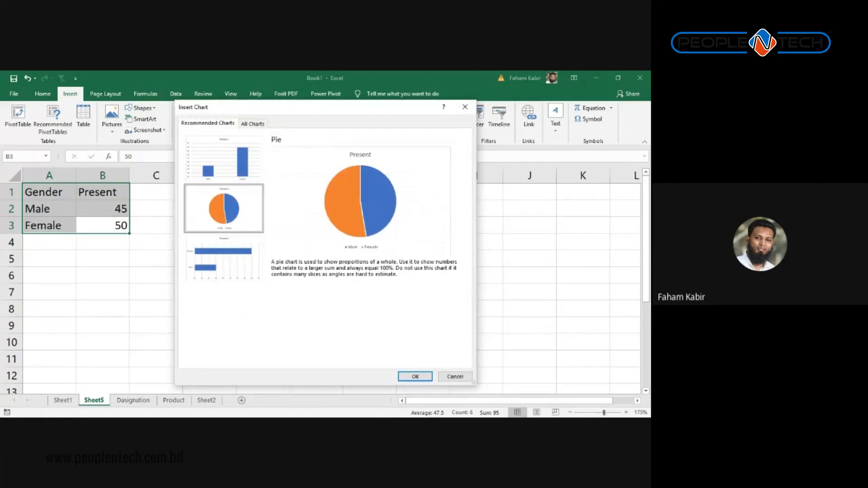
click(408, 376)
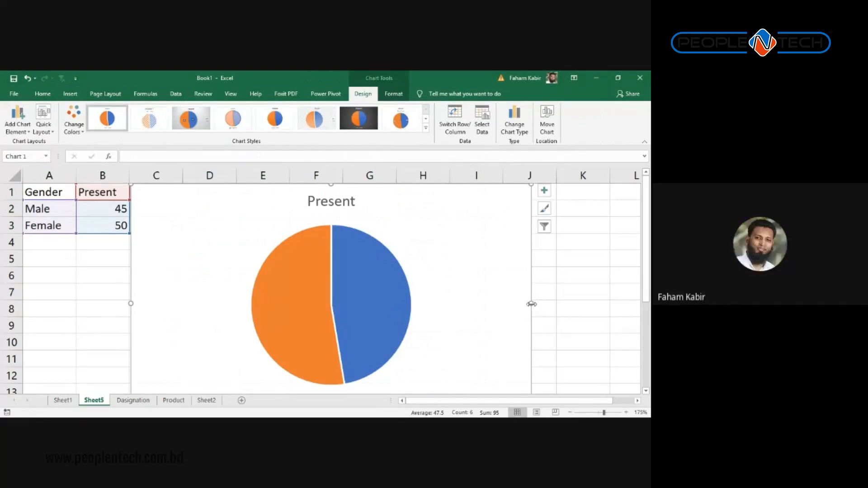
Step: Narrow the pie chart so it ends at column F, then deselect it
drag(532, 304, 352, 304)
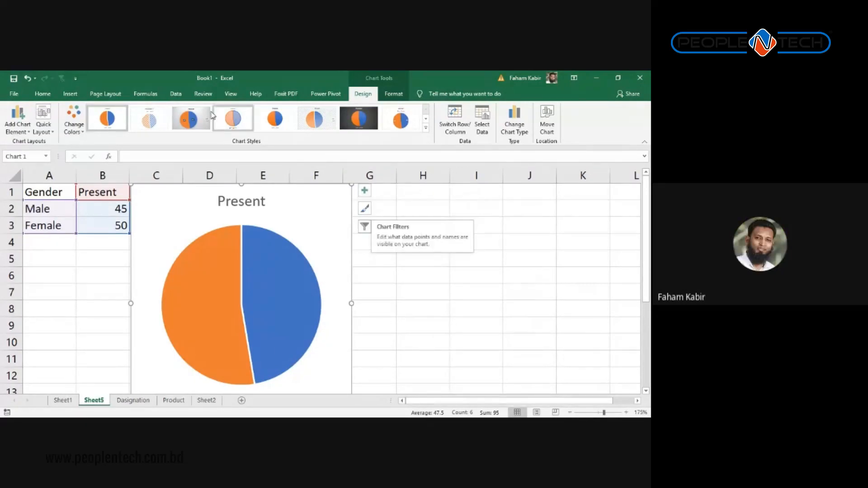
click(106, 94)
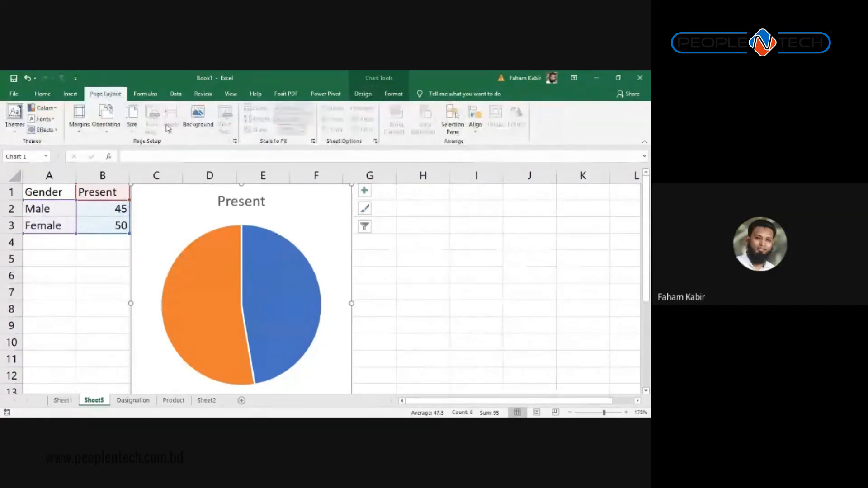
click(143, 96)
click(116, 96)
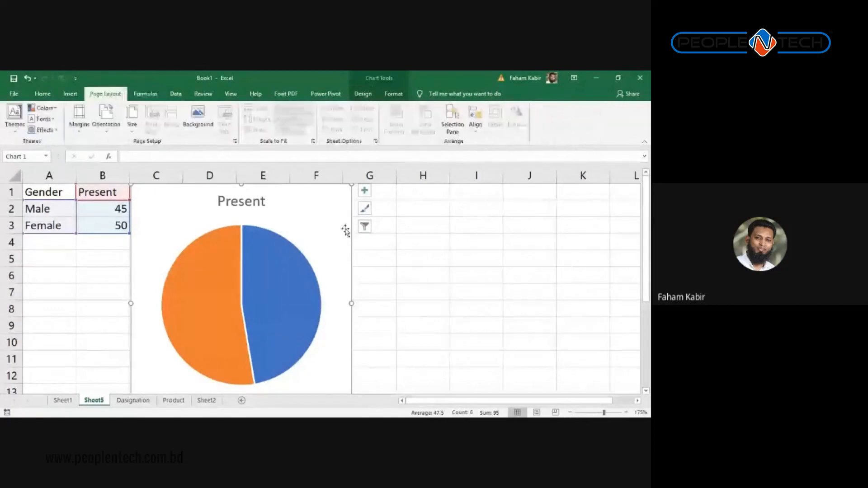
click(368, 238)
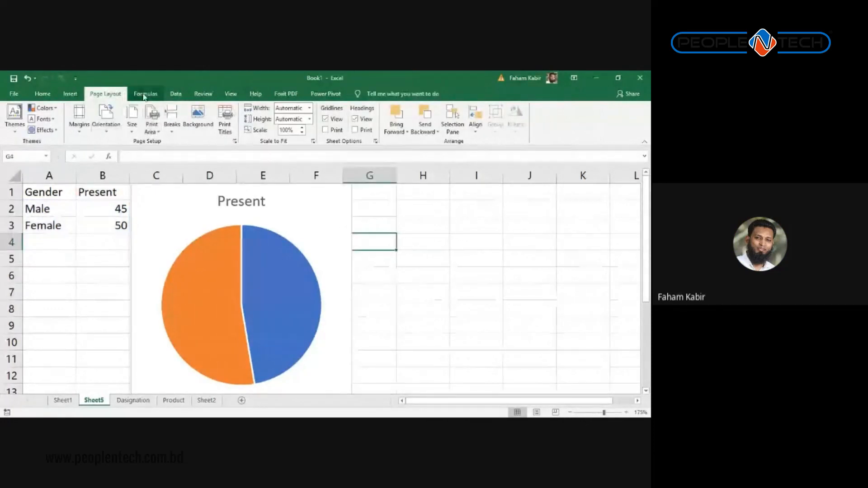
Step: Insert a Continuous Block Process SmartArt, label the first block 'Job Post' and add a new block
click(42, 94)
click(71, 94)
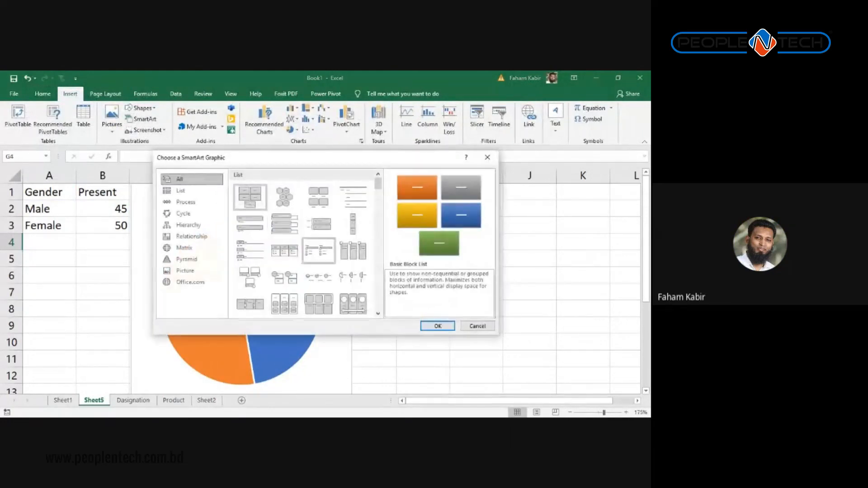
scroll(354, 247, down, 3)
scroll(319, 242, down, 3)
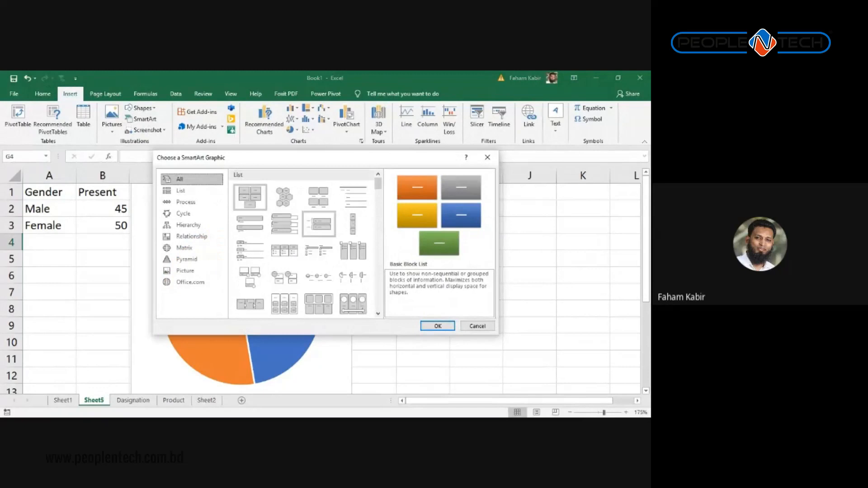
scroll(318, 242, down, 2)
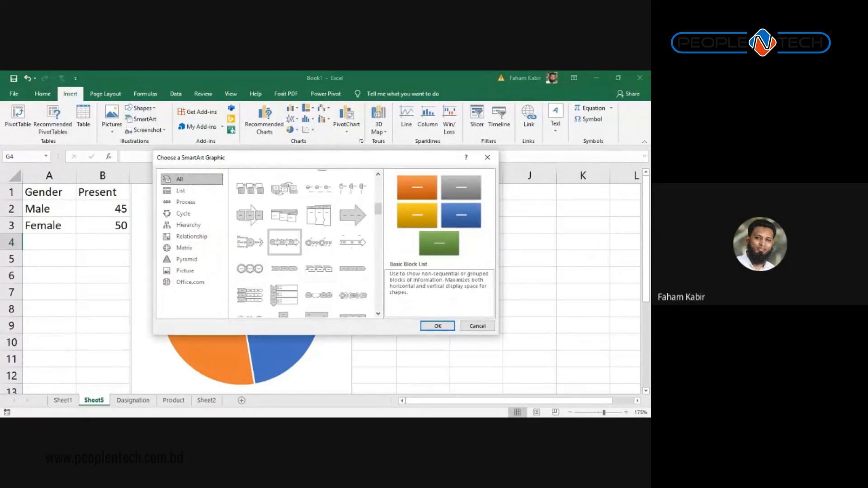
click(250, 216)
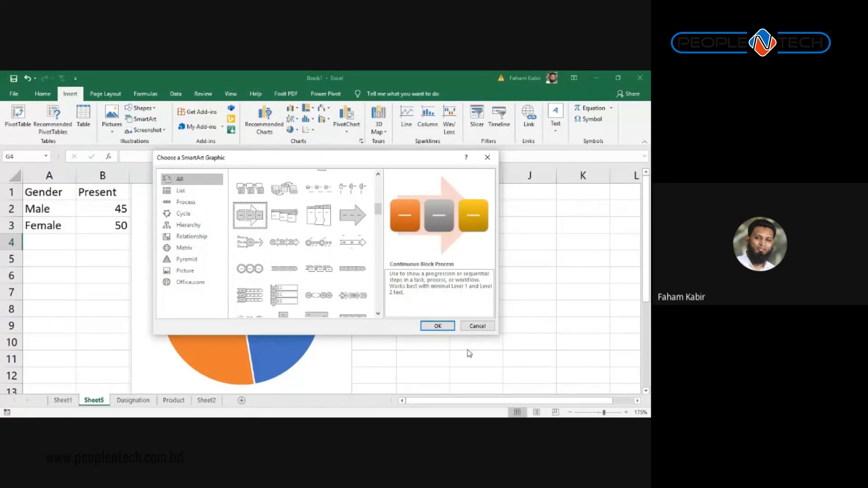
click(438, 326)
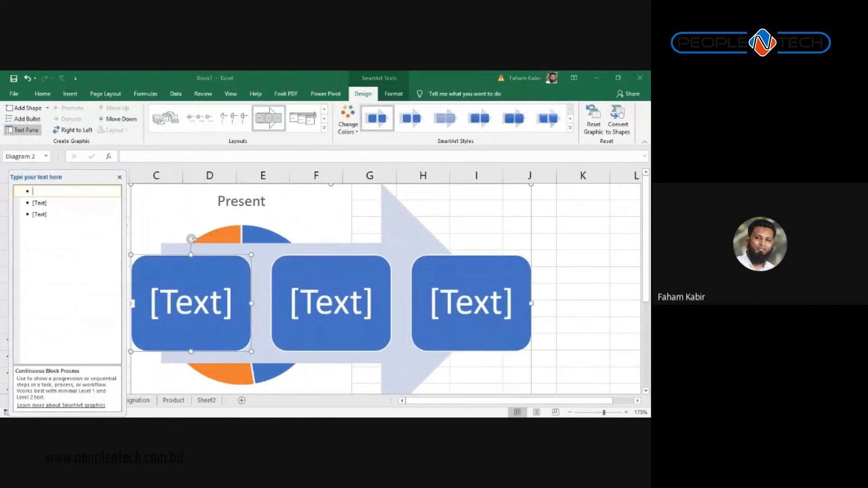
text(Job )
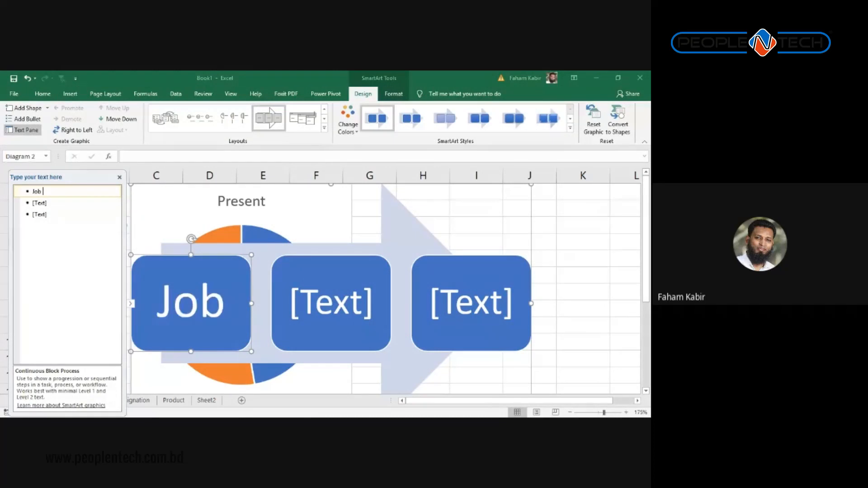
text(Post)
key(Return)
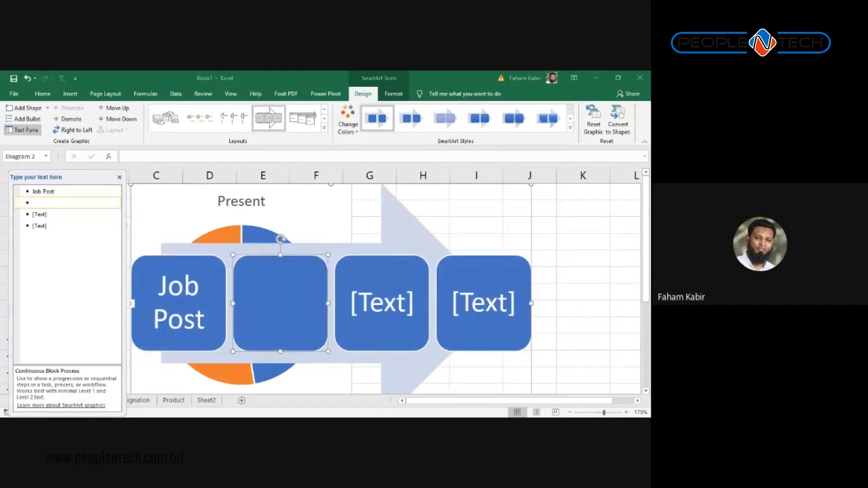
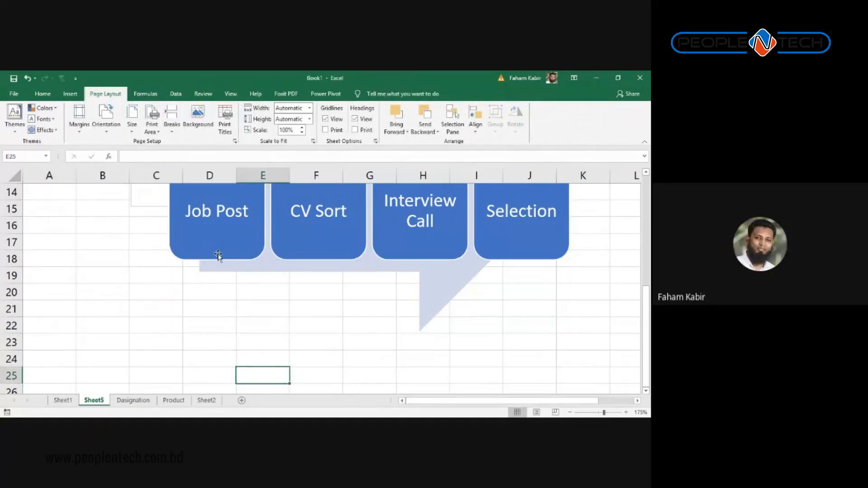
Step: Select the Job Post–CV Sort–Interview Call–Selection SmartArt to show its Text Pane, then dismiss its shortcut menu
scroll(256, 307, up, 4)
scroll(250, 296, down, 6)
scroll(250, 297, up, 2)
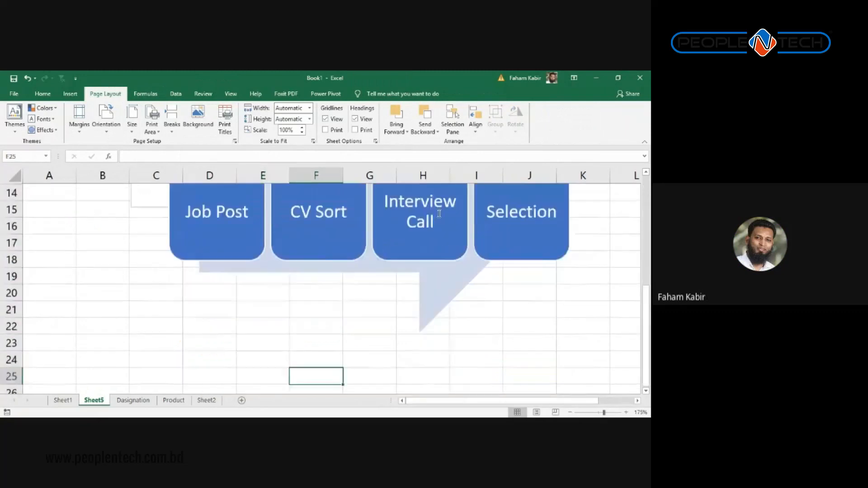
scroll(448, 236, up, 2)
click(448, 237)
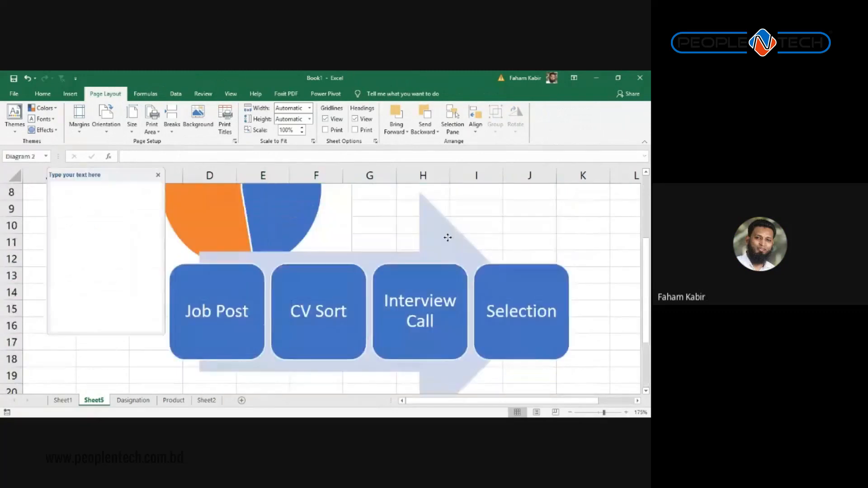
right_click(475, 244)
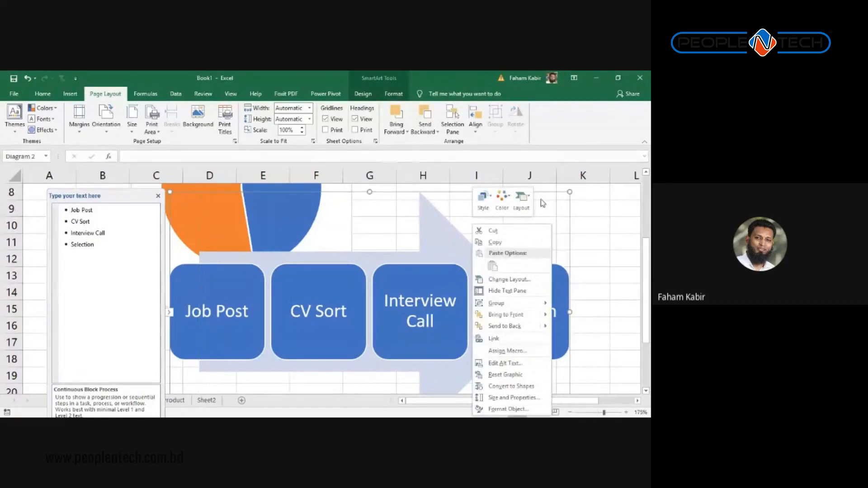
click(580, 221)
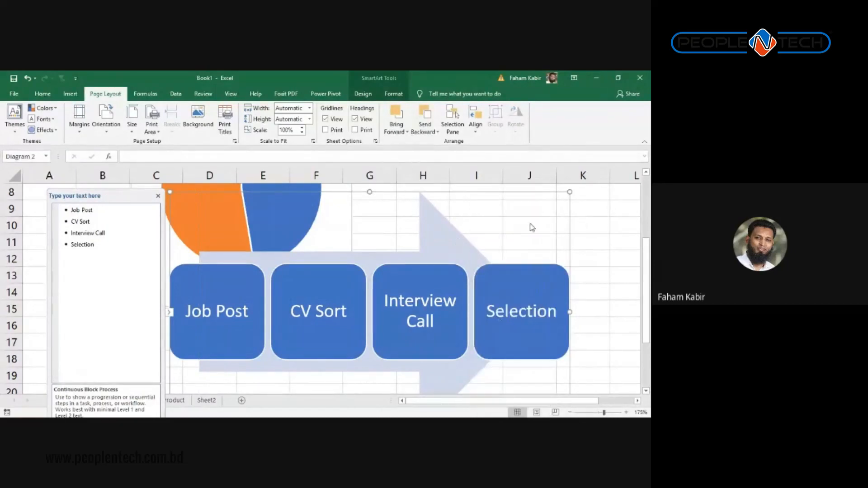
Step: Delete the process diagram and return to the Gender heading in cell A1
key(Delete)
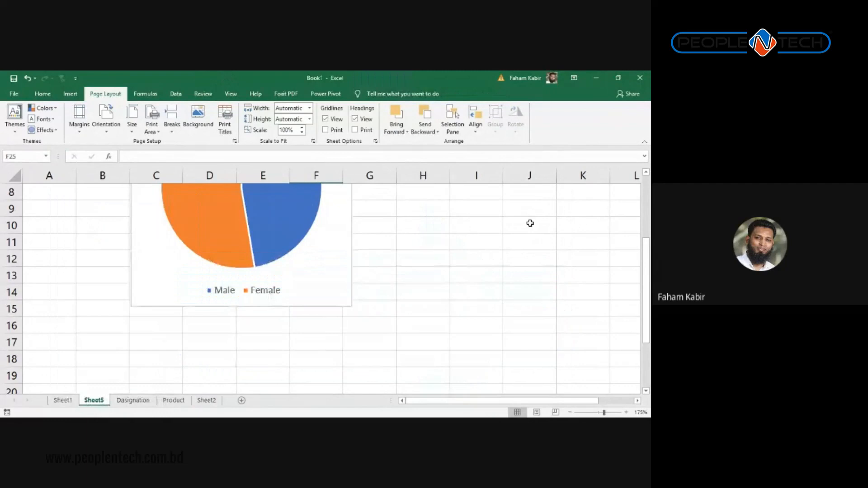
key(Up)
key(Up)
key(Up)
key(Up)
key(Up)
key(Up)
key(Up)
key(Up)
key(Up)
key(Up)
key(Up)
key(Up)
key(Up)
key(Up)
key(Up)
key(Up)
key(Up)
key(Up)
key(Up)
key(Up)
key(Left)
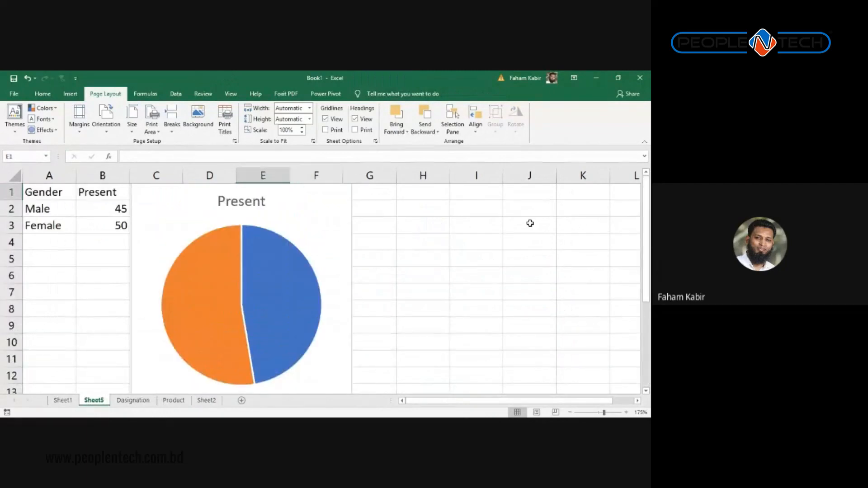
key(Left)
key(Left)
key(Left)
key(Left)
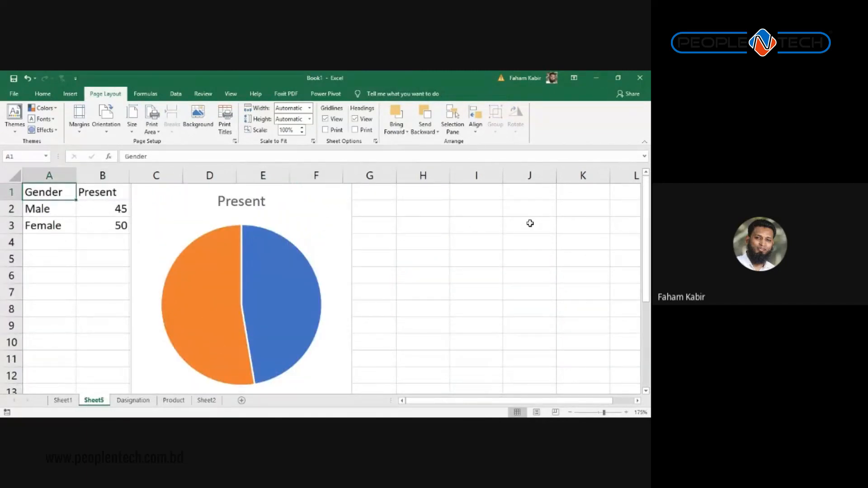
Step: Delete the Present pie chart and clear the Gender heading
click(332, 233)
drag(331, 235, 394, 230)
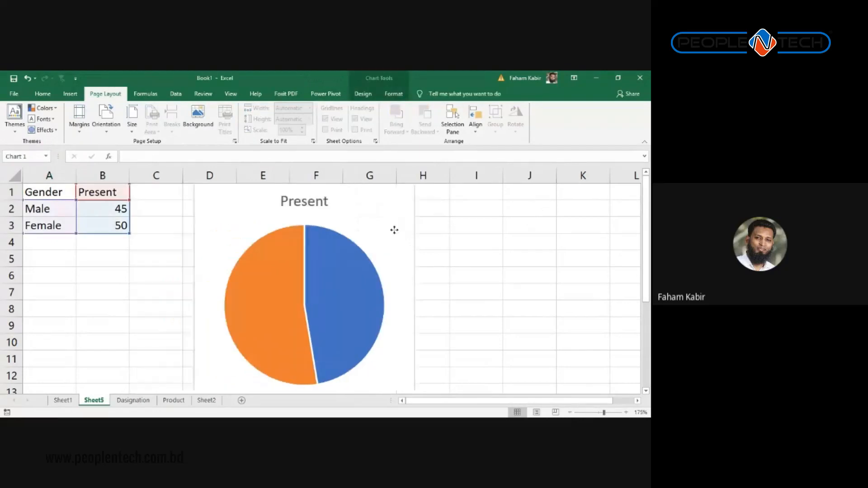
drag(270, 209, 267, 231)
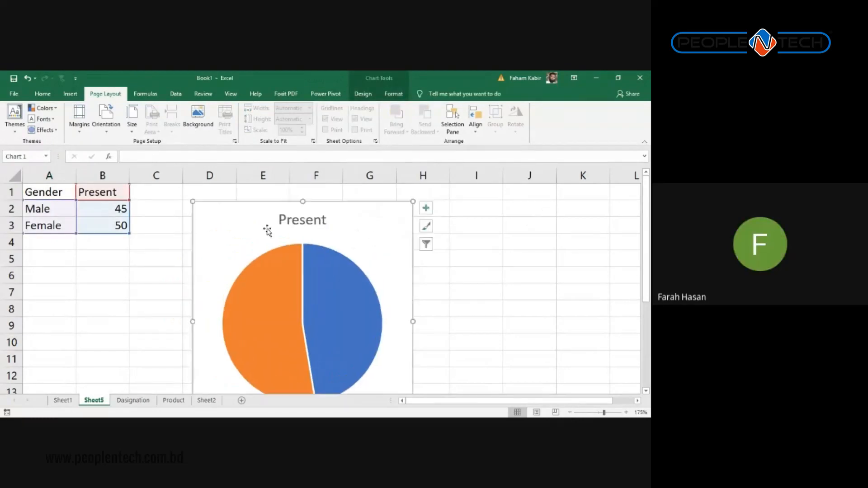
key(Delete)
key(Delete)
key(alt+Tab)
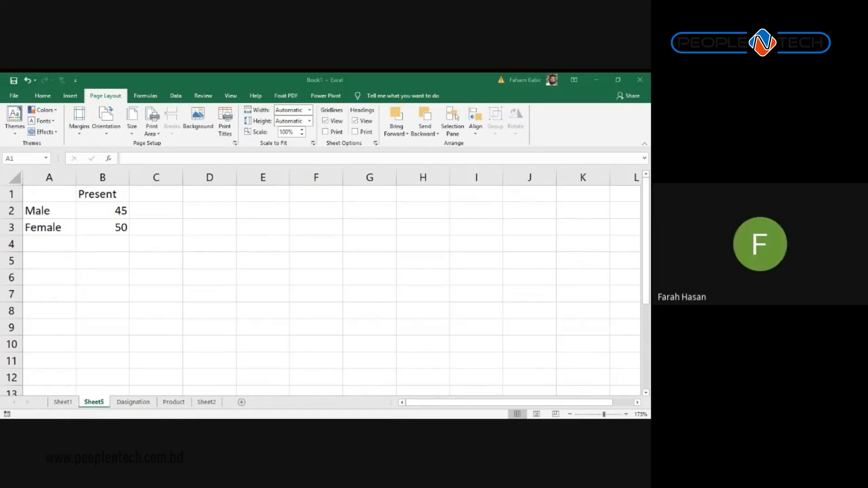
key(alt+Tab)
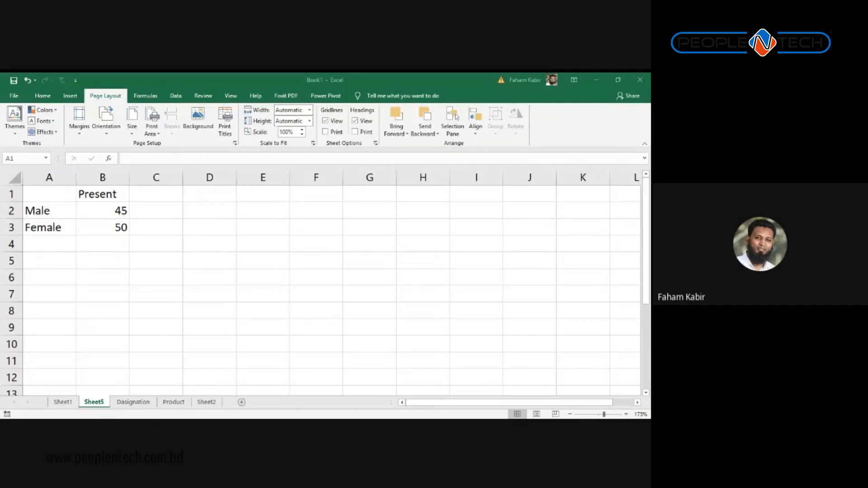
click(121, 208)
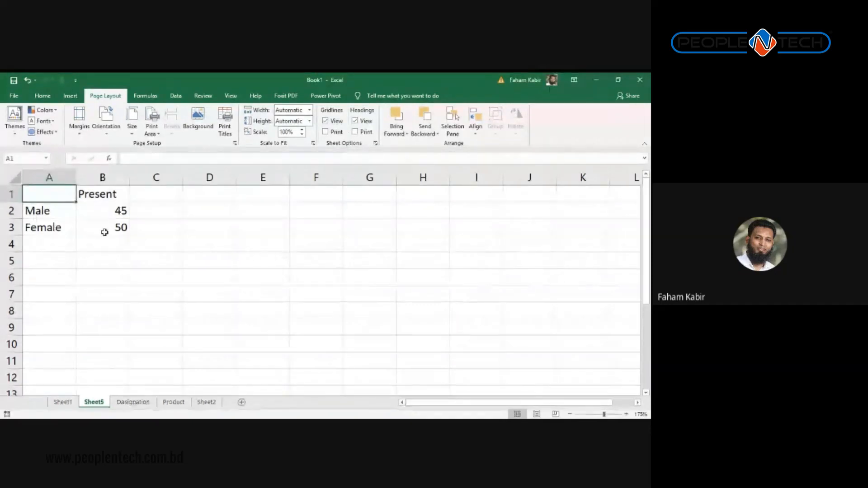
Step: Delete Sheet5 and the Designation sheet, leaving Sheet1, Product and Sheet2
right_click(93, 404)
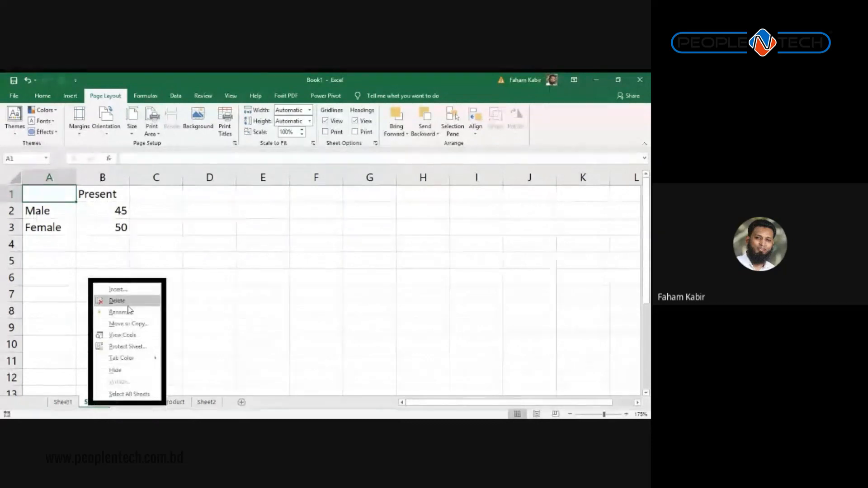
click(118, 301)
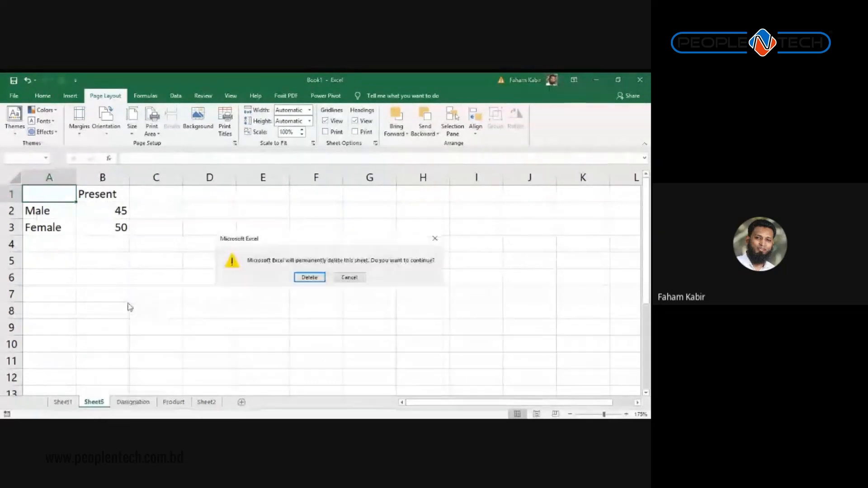
click(309, 277)
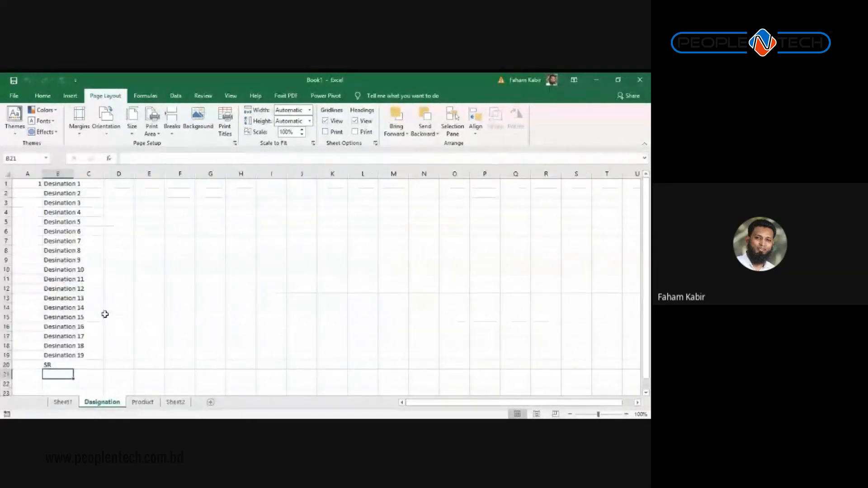
right_click(93, 404)
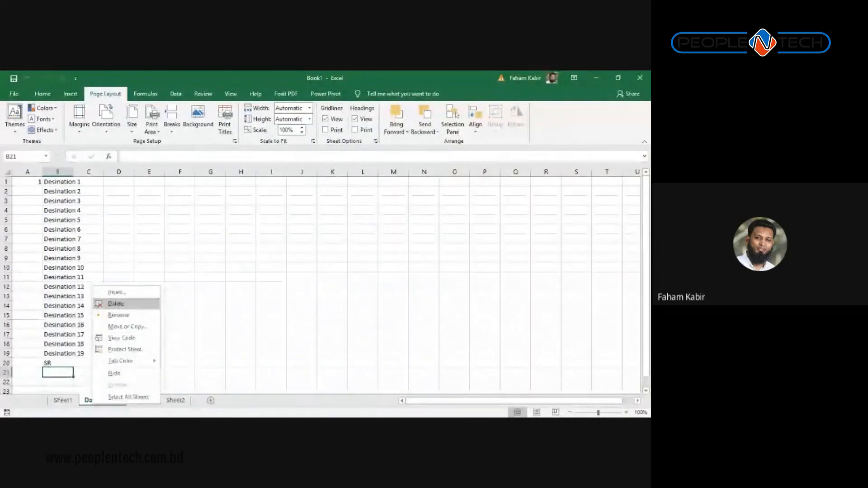
click(116, 304)
click(310, 275)
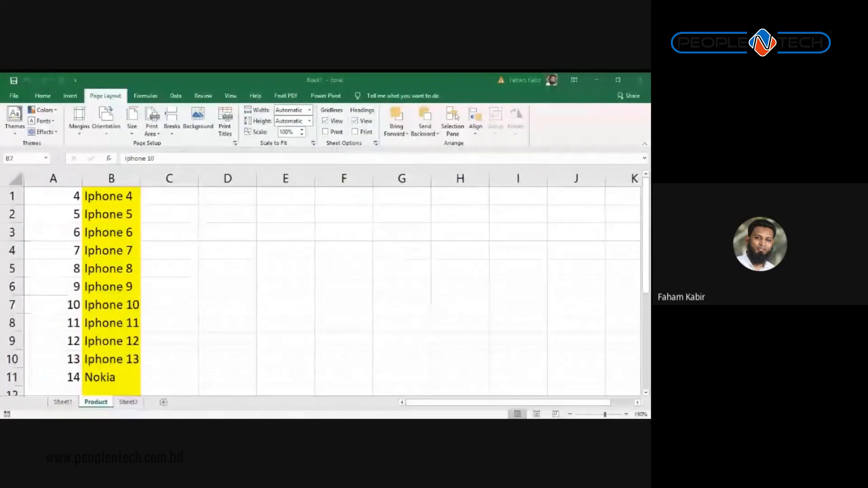
Step: Set column B's Iphone 4 through Nokia names to No Fill, removing the yellow
scroll(101, 262, down, 1)
scroll(101, 262, up, 1)
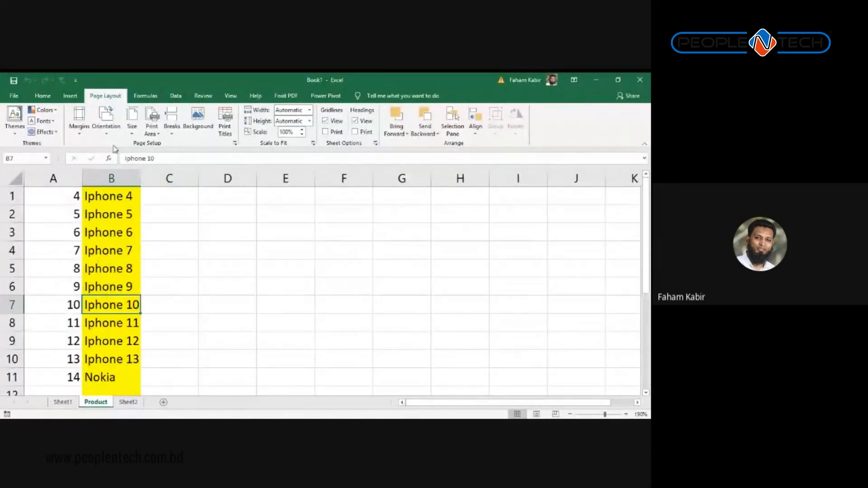
click(112, 179)
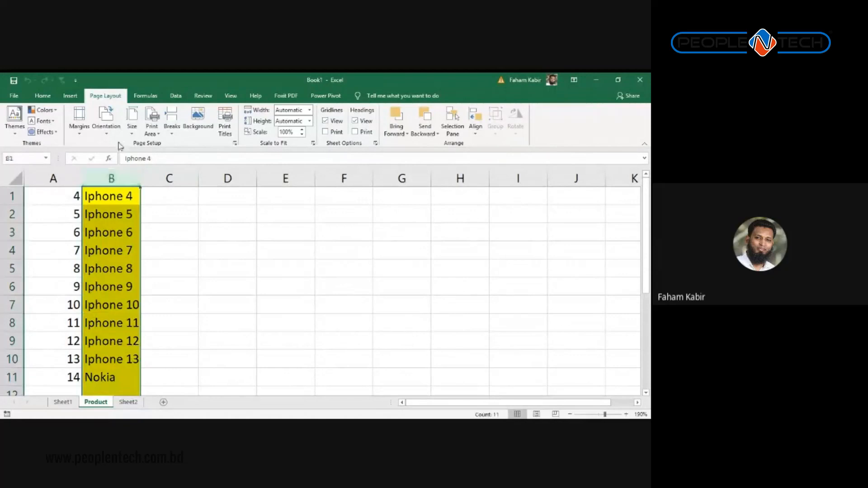
click(42, 95)
click(70, 95)
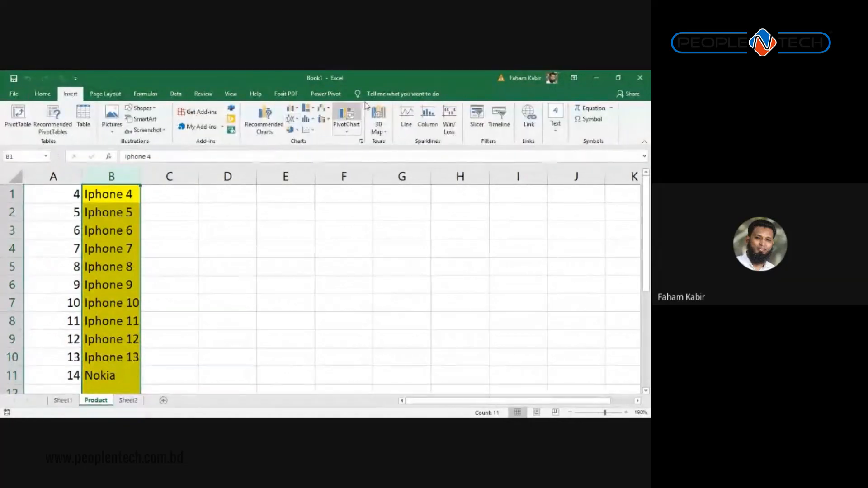
click(47, 98)
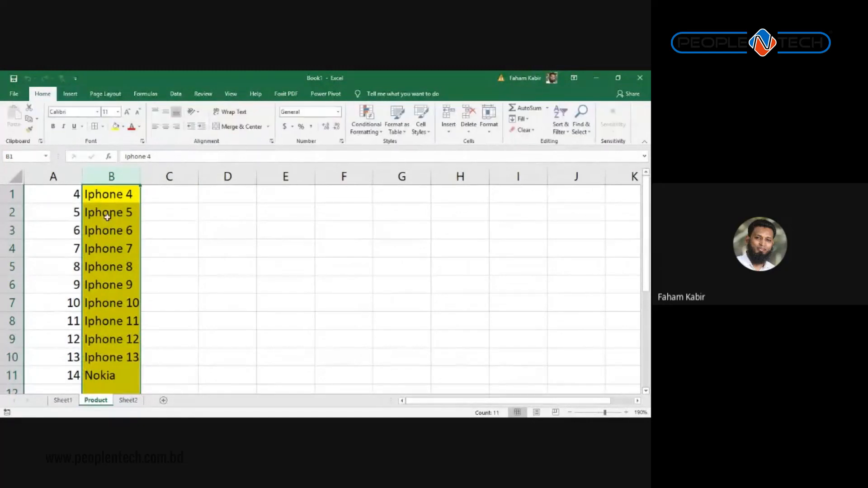
click(123, 127)
click(138, 213)
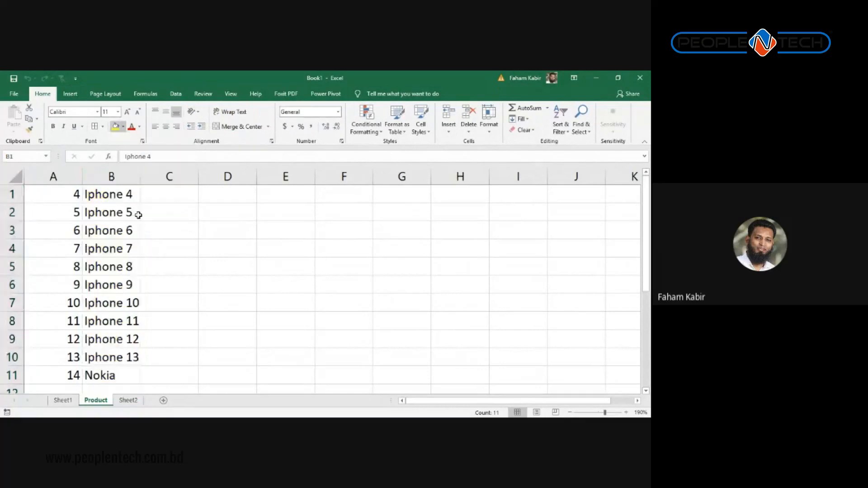
click(107, 260)
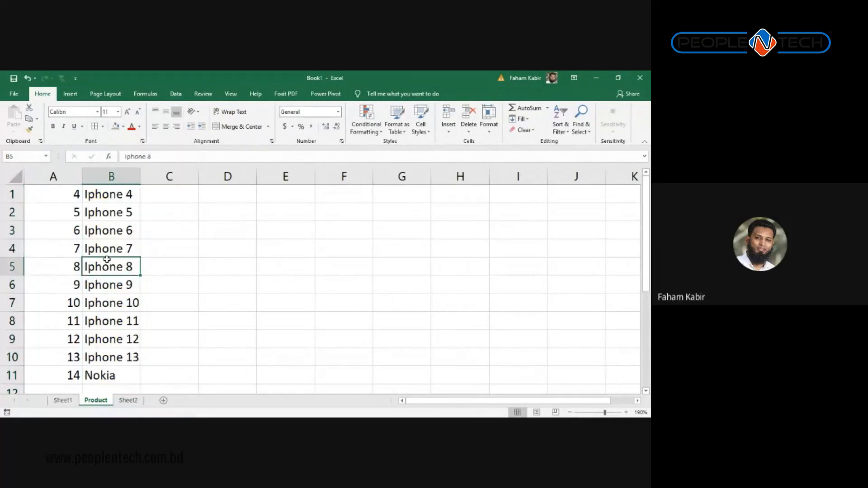
click(134, 197)
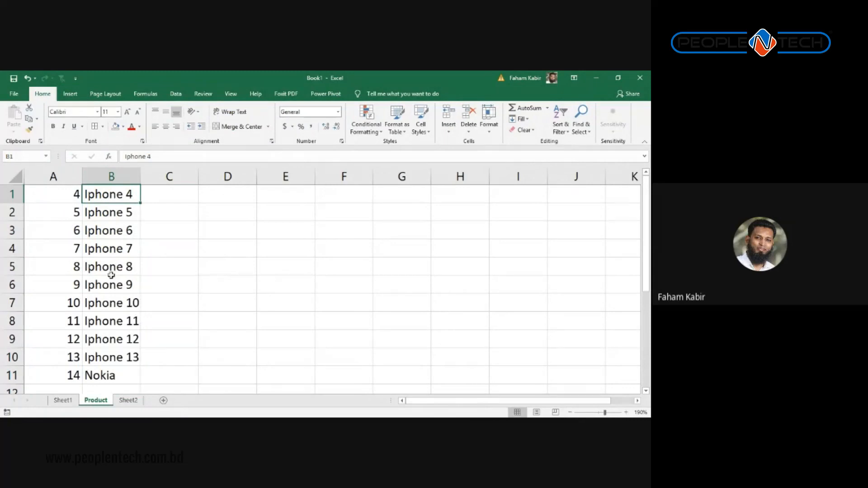
Step: Overwrite Iphone 8 in B5 with the entry Iphone4
click(119, 259)
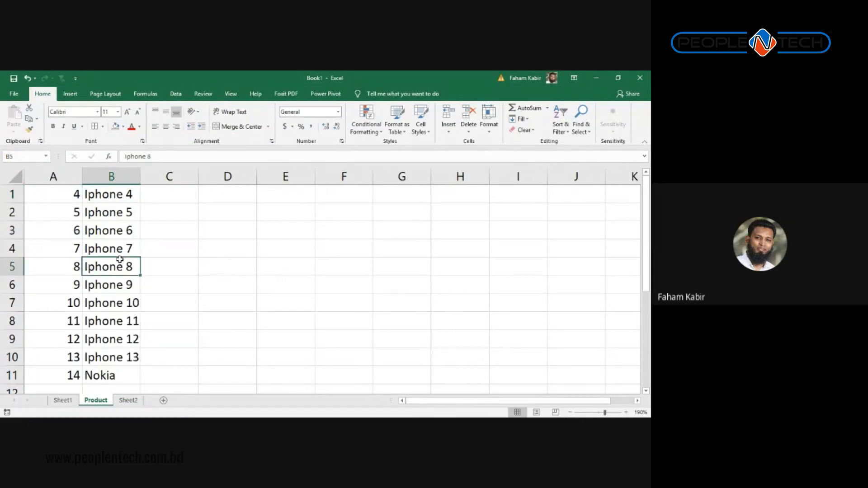
key(BackSpace)
text(Iphone)
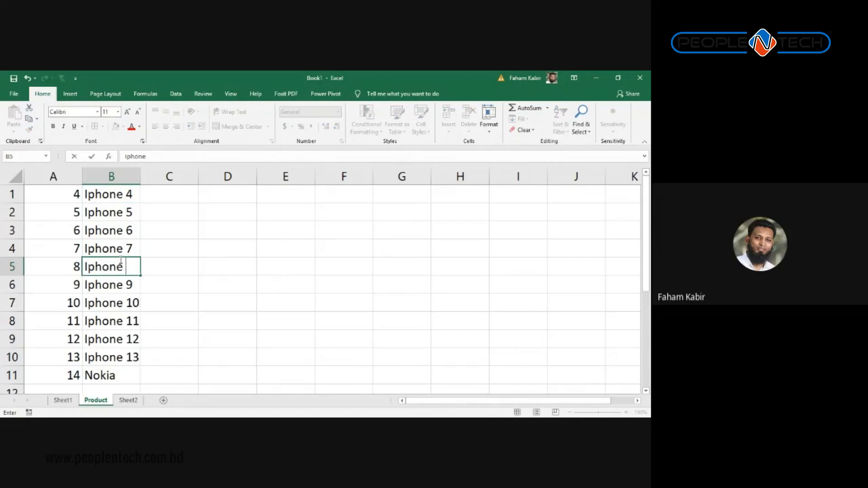
key(BackSpace)
text(4)
key(Return)
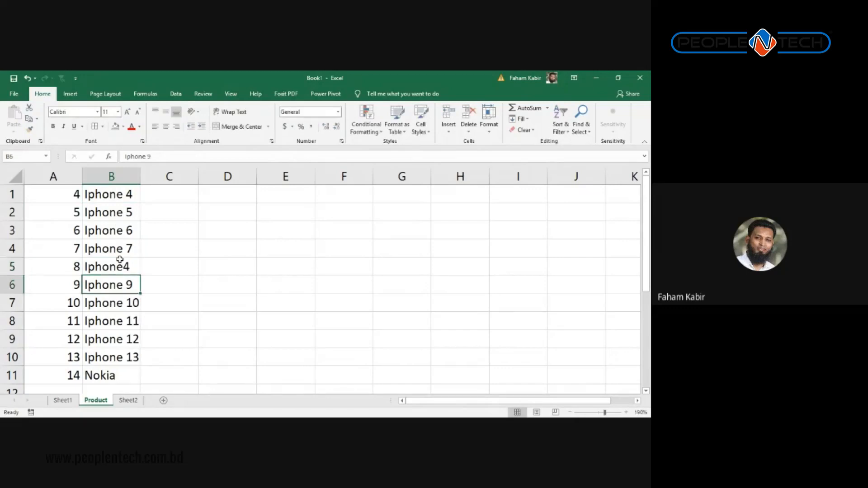
Step: Copy Iphone 4 from B1 into B5 and Iphone 11 from B8 into B12
key(Up)
key(Up)
key(Up)
key(Up)
key(Up)
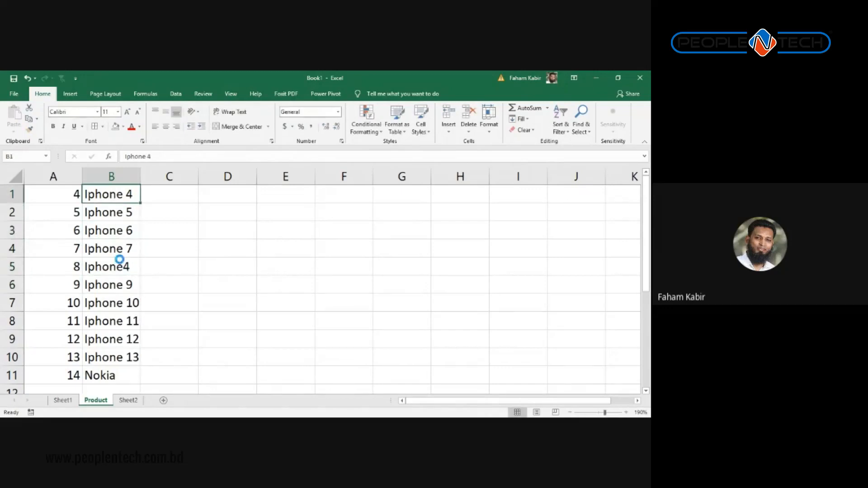
key(ctrl+c)
key(Down)
key(Down)
key(Down)
key(Down)
key(ctrl+v)
key(Down)
key(Down)
key(Down)
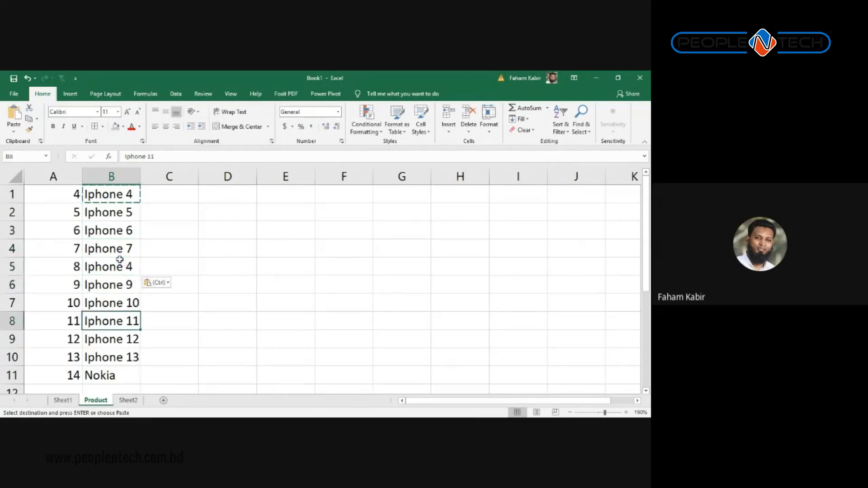
key(Down)
key(Up)
key(ctrl+c)
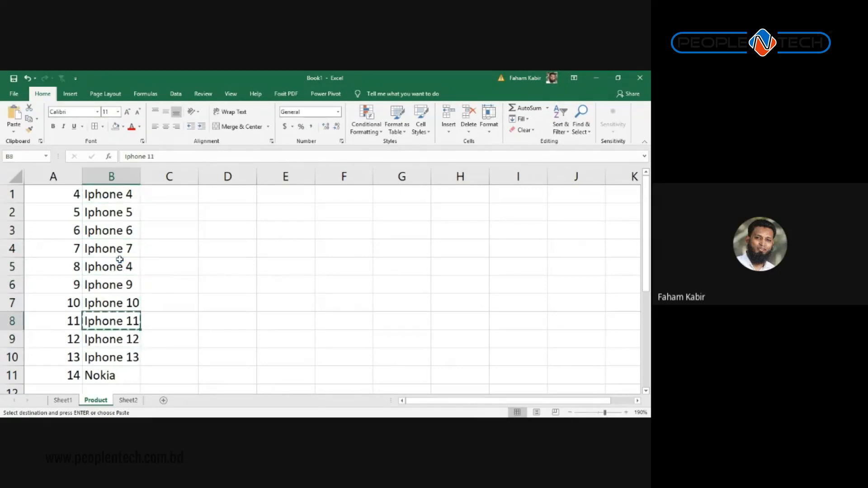
key(Down)
key(Down)
key(Down)
key(Down)
key(ctrl+v)
key(Up)
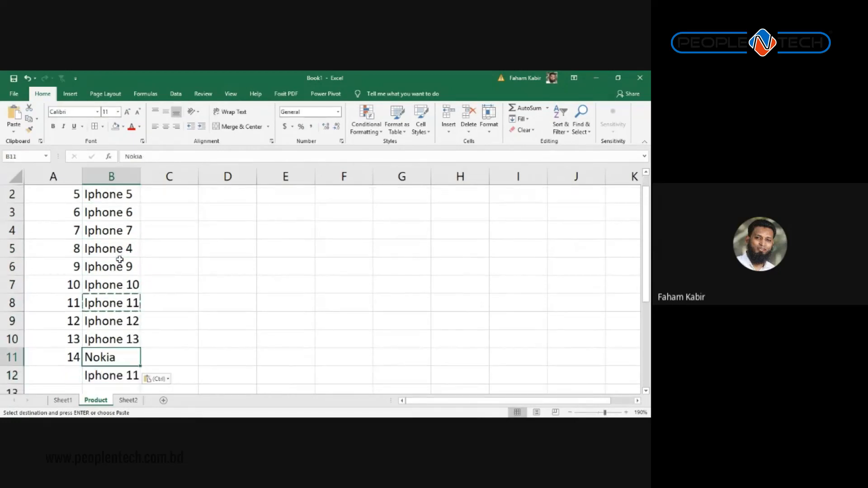
Step: Extend the column A numbering with the fill handle so row 12 reads 15
key(Left)
key(ctrl)
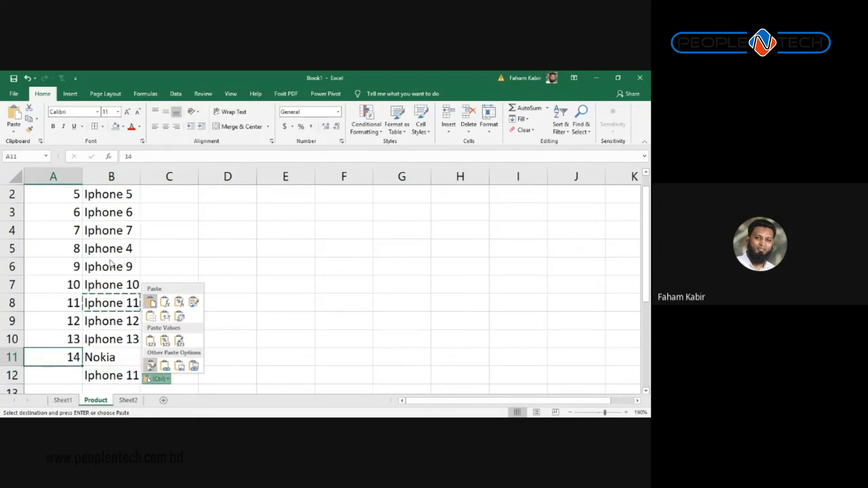
drag(63, 337, 67, 354)
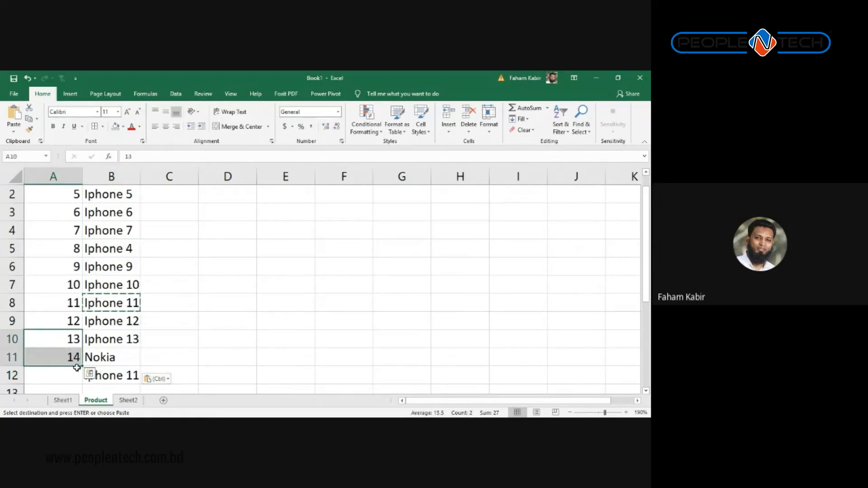
drag(81, 368, 80, 381)
click(186, 339)
Step: Point out the duplicate pairs: Iphone 4 in B1 and B5, Iphone 11 in B12 and B8
scroll(171, 317, up, 1)
scroll(172, 253, down, 5)
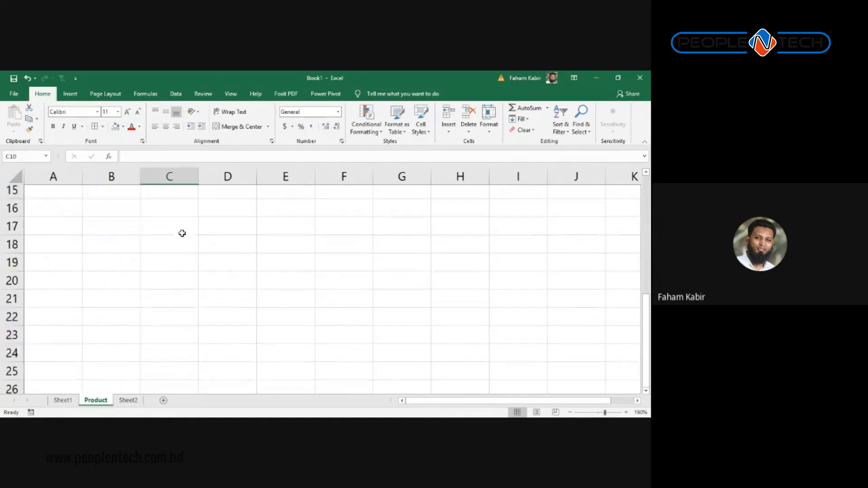
scroll(180, 236, up, 5)
scroll(163, 246, down, 2)
scroll(145, 261, up, 2)
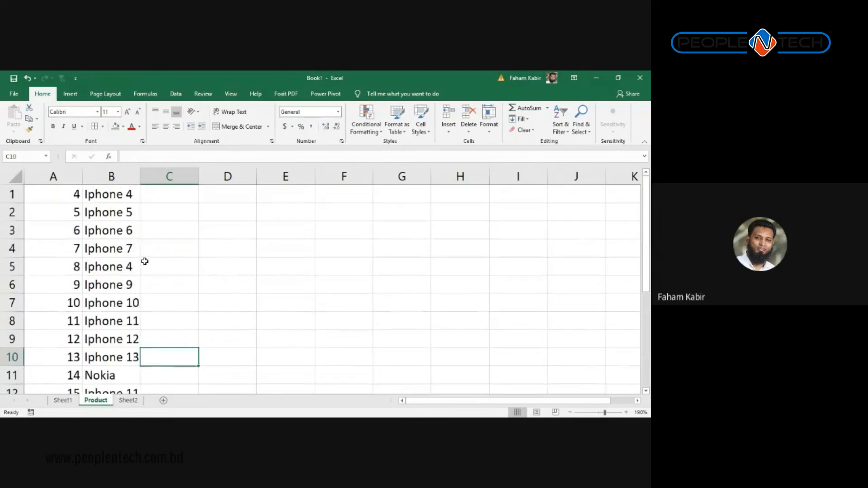
click(133, 195)
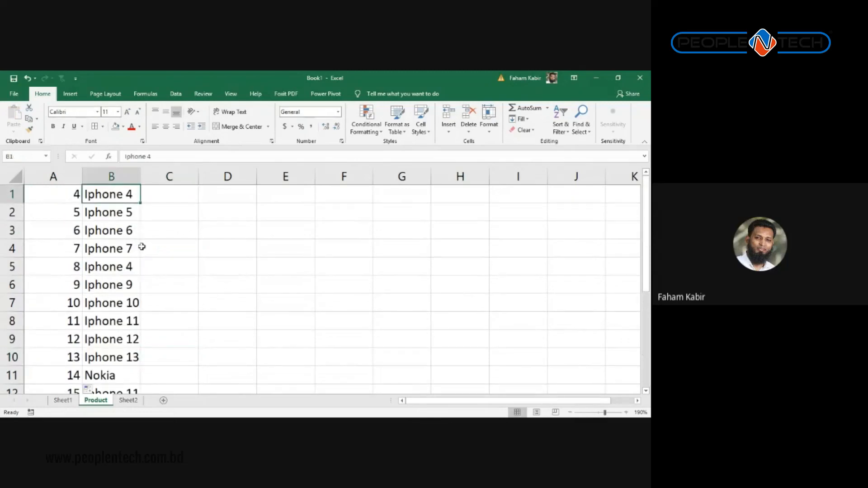
scroll(140, 251, down, 1)
scroll(141, 252, up, 1)
click(122, 274)
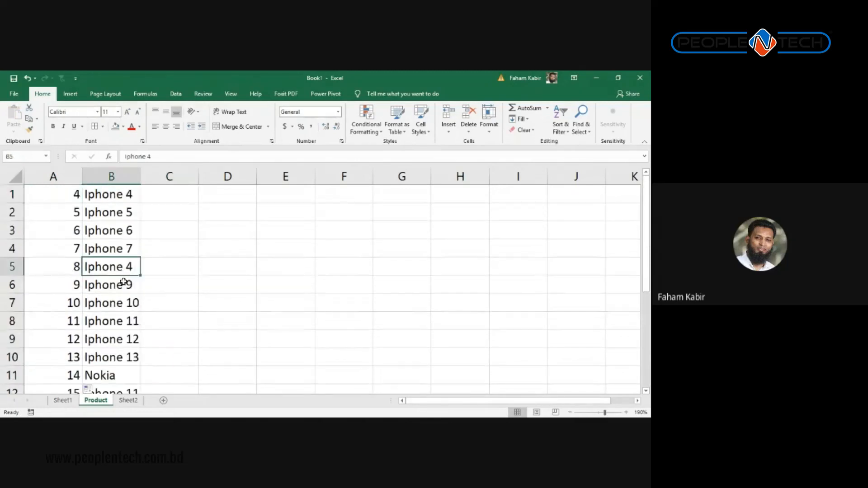
scroll(127, 281, down, 2)
scroll(128, 283, up, 1)
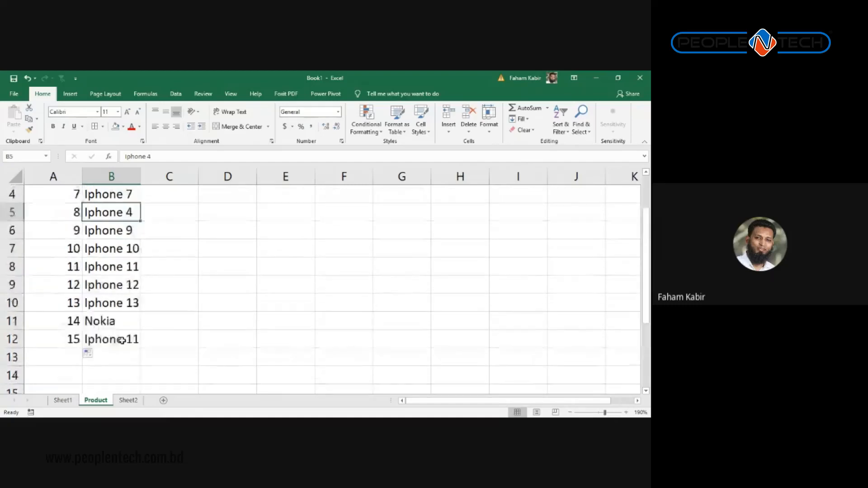
click(125, 339)
click(112, 263)
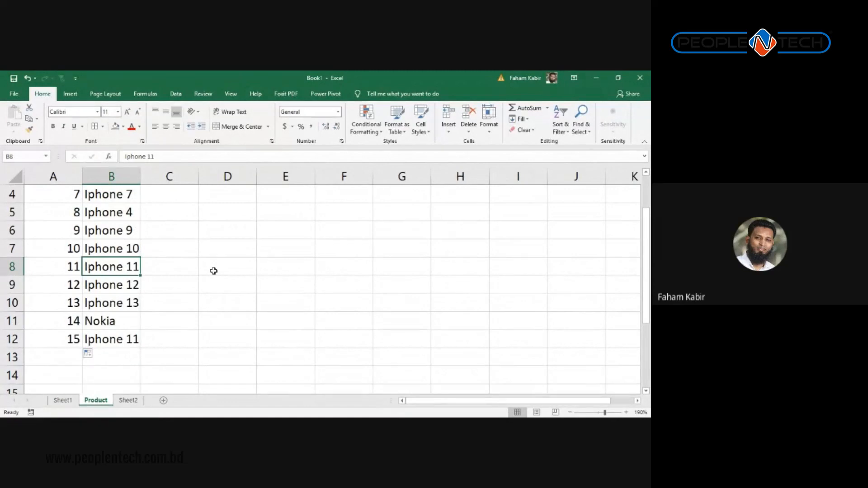
scroll(214, 270, up, 1)
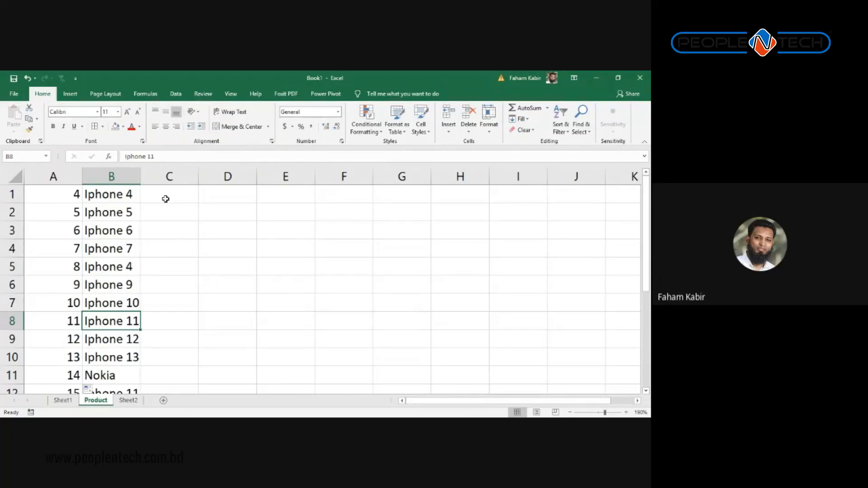
Step: Enter =RANDBETWEEN(4,6) into all of C1:C12 at once
drag(166, 199, 173, 330)
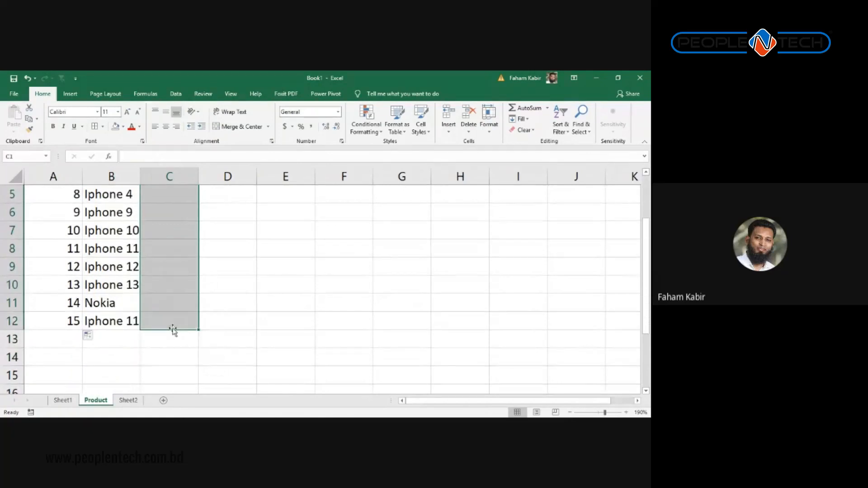
scroll(206, 305, up, 2)
text(=ran)
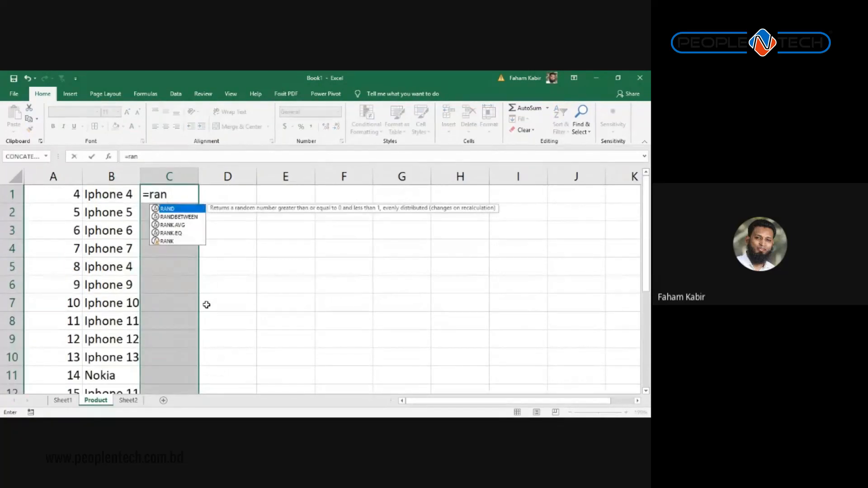
key(Down)
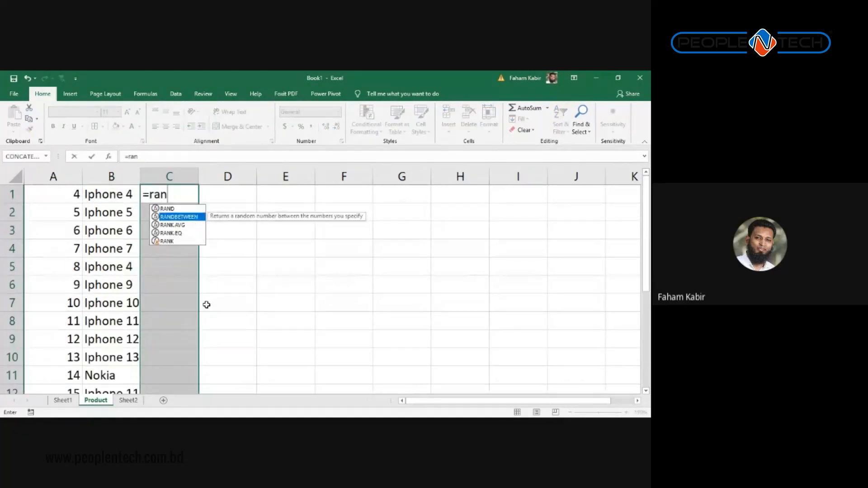
key(Tab)
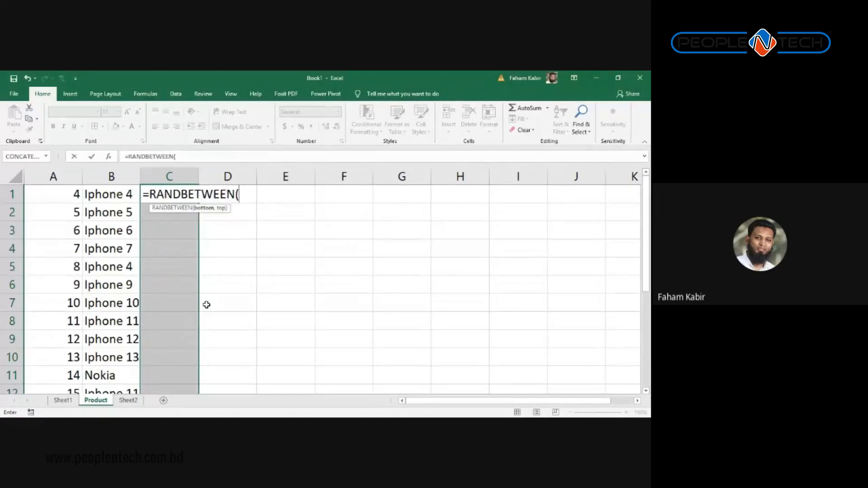
text(4,6))
key(ctrl+Return)
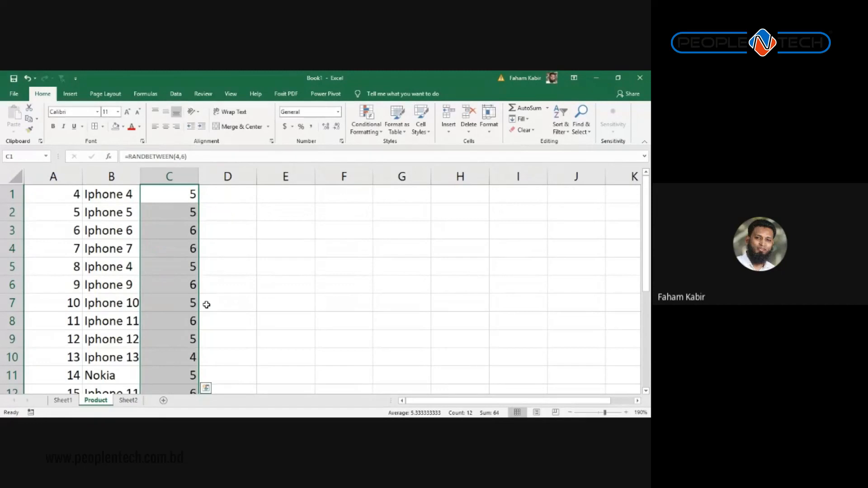
Step: Convert the C1:C12 random numbers into fixed values with Paste Values
key(ctrl+c)
click(14, 131)
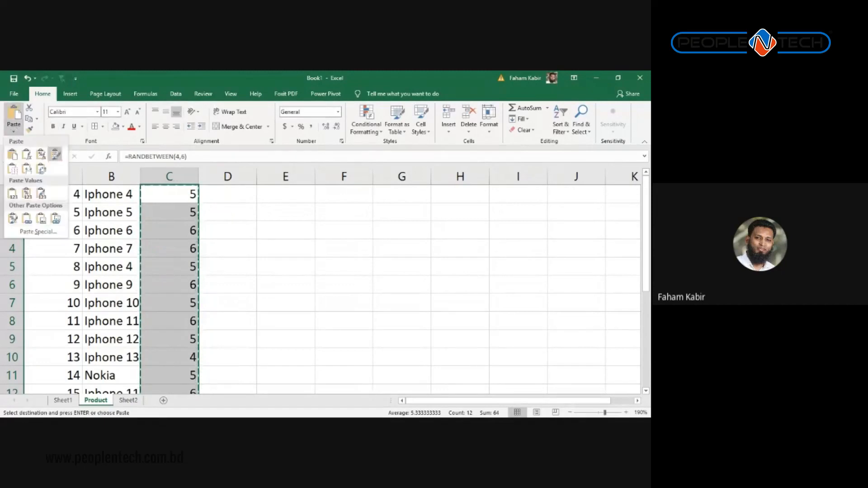
click(12, 193)
click(176, 244)
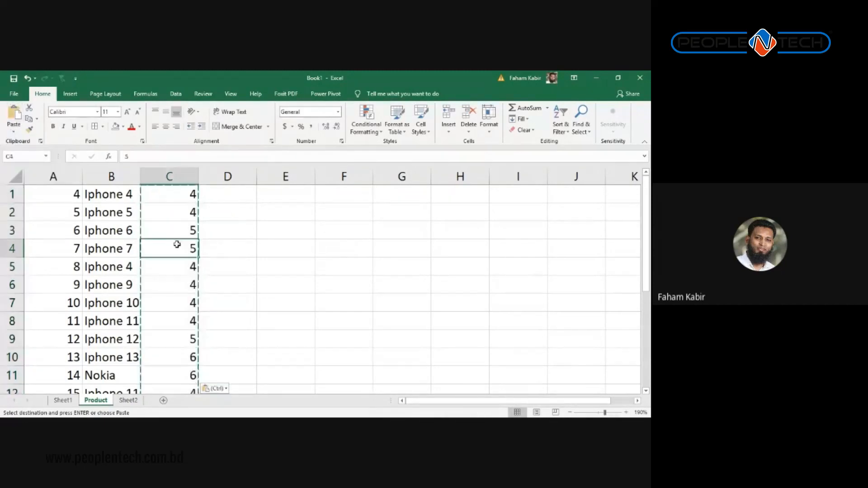
key(Escape)
Step: Check cells C1 through C5 to confirm they hold plain numbers
click(177, 197)
click(177, 214)
click(176, 226)
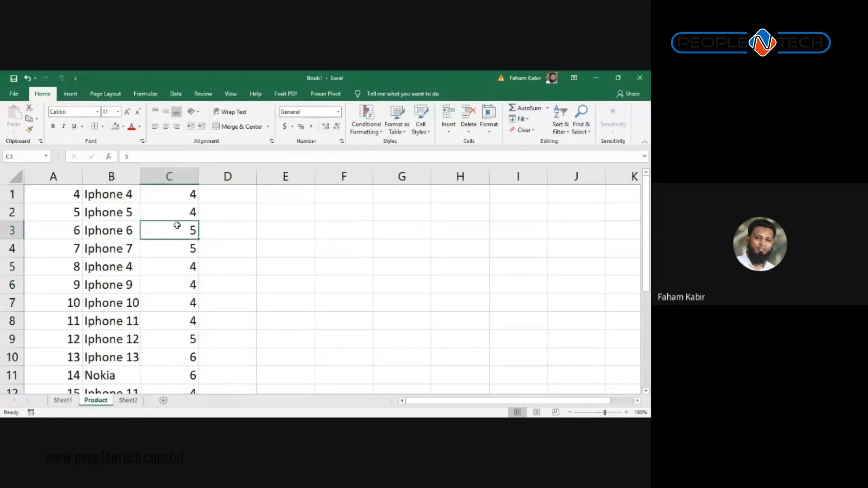
click(178, 209)
click(180, 210)
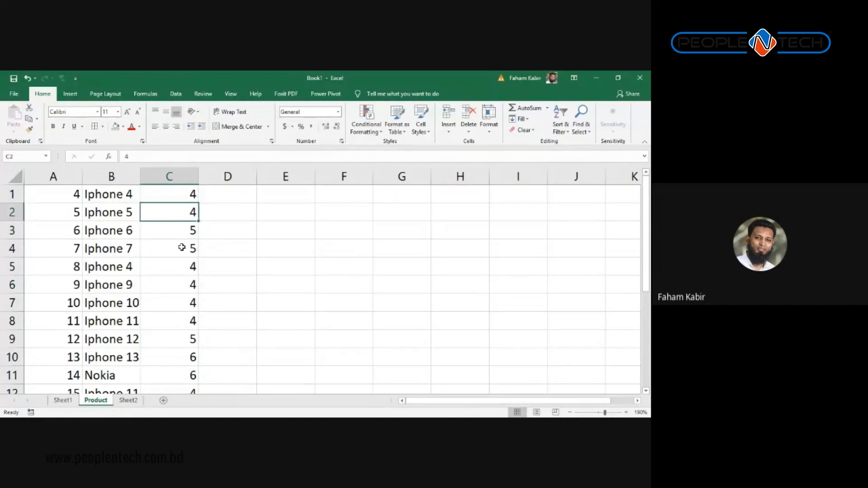
click(178, 233)
click(176, 250)
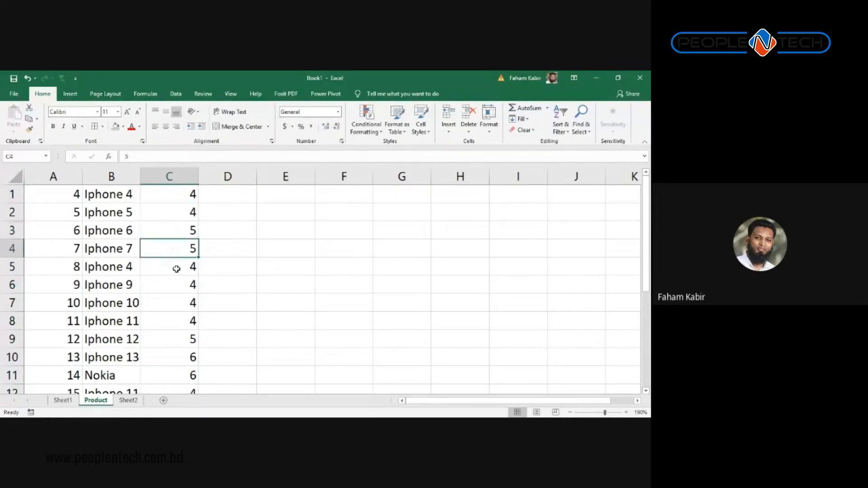
scroll(176, 283, down, 5)
scroll(177, 283, up, 5)
click(177, 272)
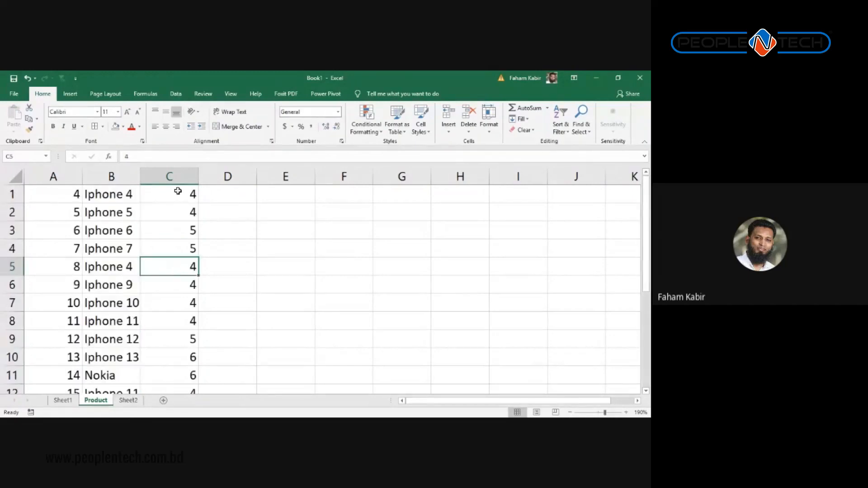
Step: Select the C1:C12 values, recheck C3, then select Iphone 4 in B1
click(159, 196)
key(ctrl+shift+Down)
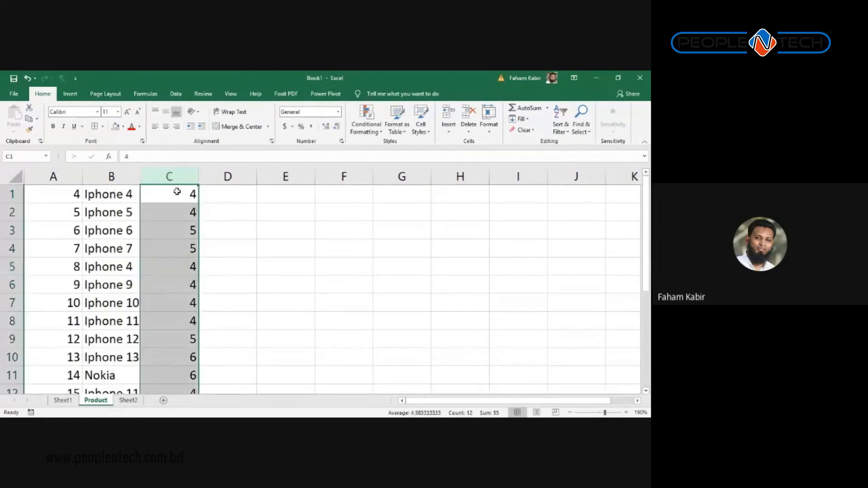
click(178, 191)
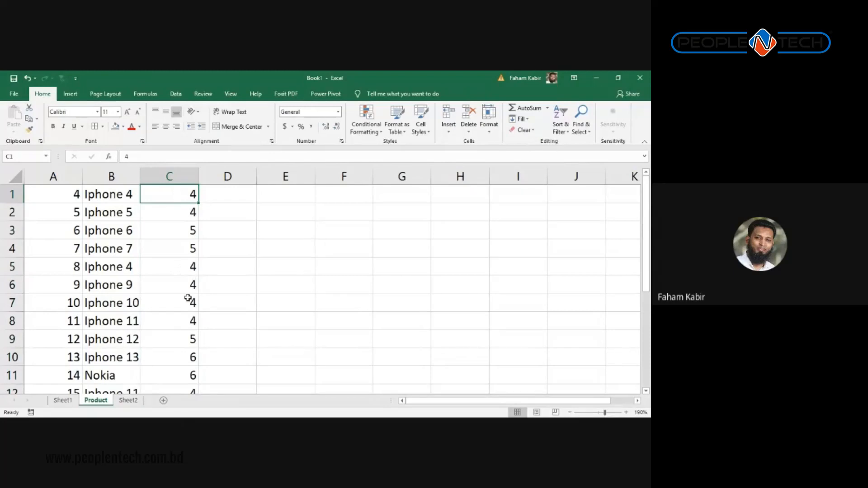
click(178, 231)
scroll(173, 308, down, 3)
scroll(173, 308, up, 2)
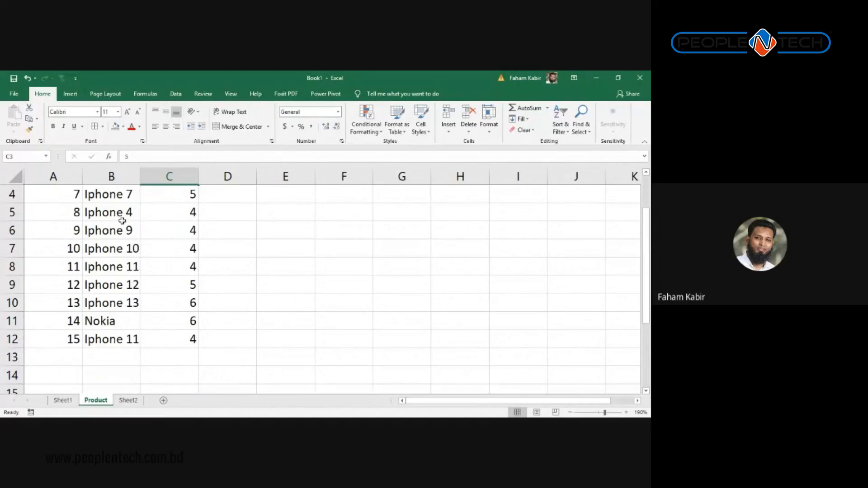
scroll(119, 221, up, 1)
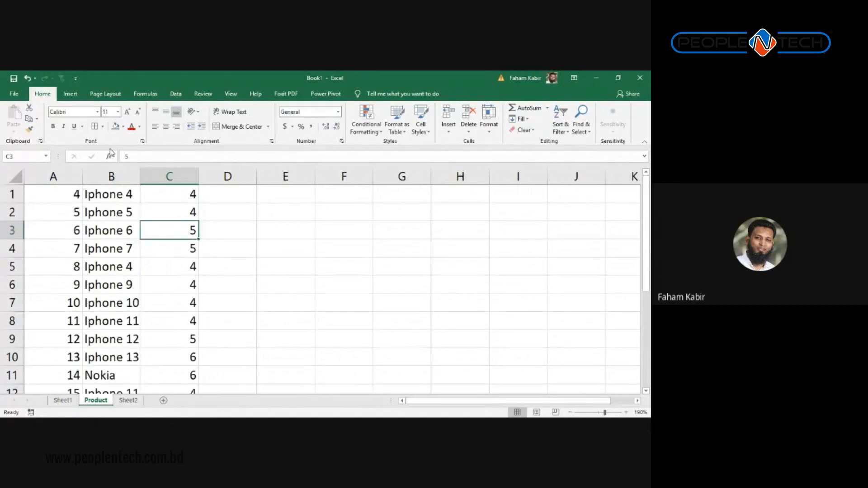
click(114, 192)
scroll(84, 335, down, 1)
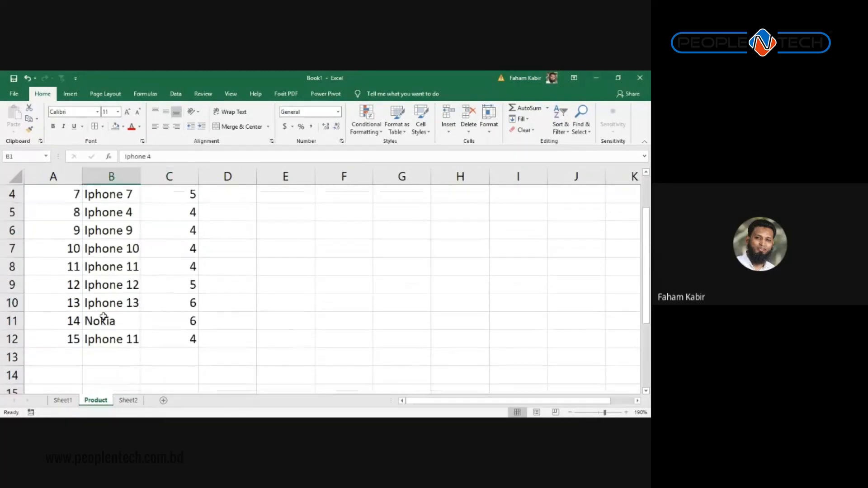
scroll(118, 226, up, 1)
Step: Apply a Duplicate Values rule with Light Red Fill and Dark Red Text to column B
click(123, 175)
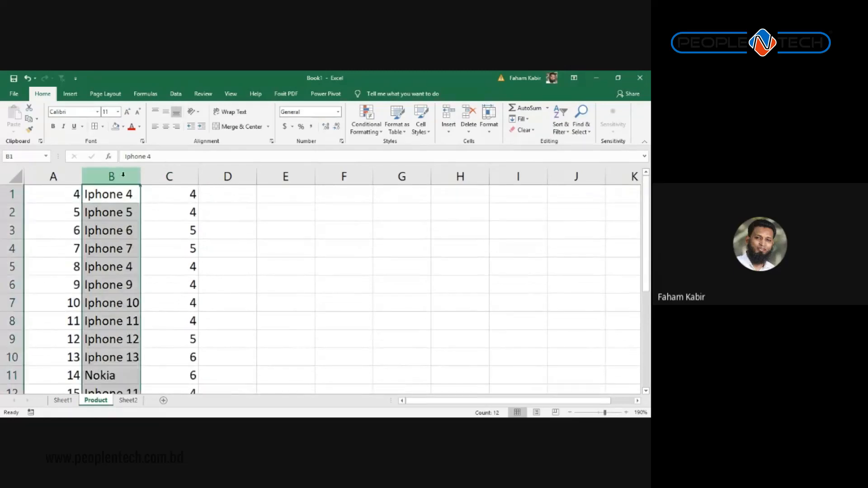
scroll(108, 274, down, 2)
scroll(109, 274, up, 2)
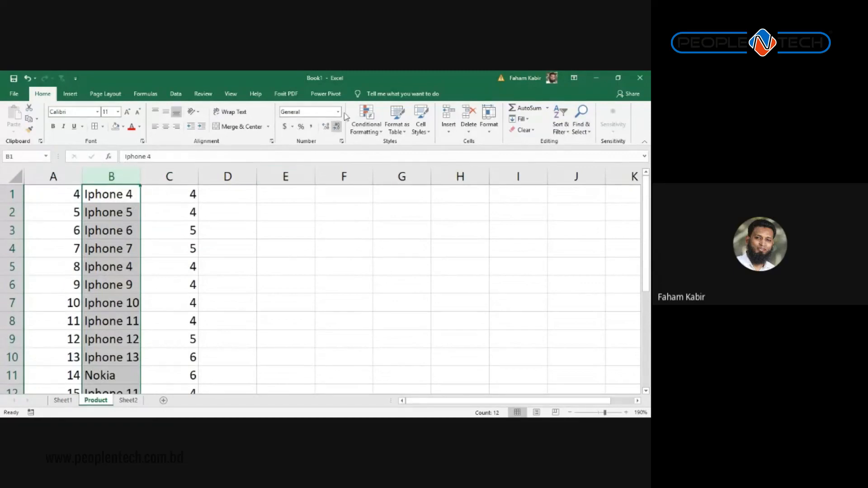
click(366, 119)
mouse_move(398, 148)
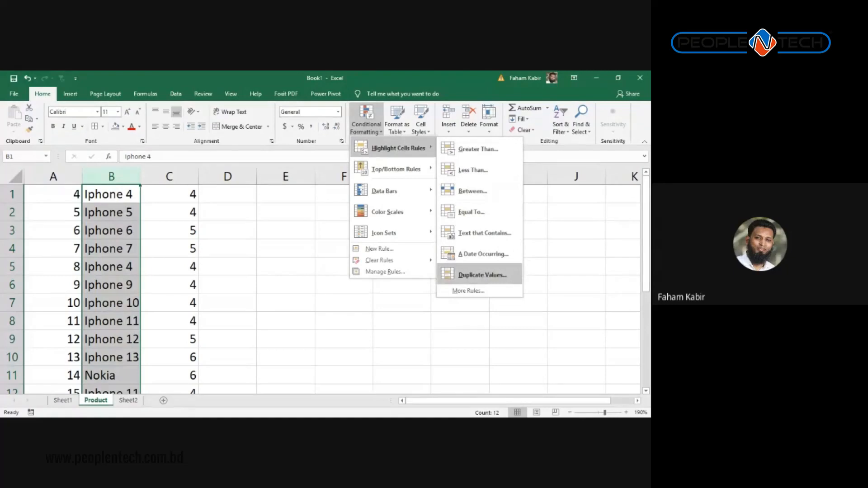
click(482, 275)
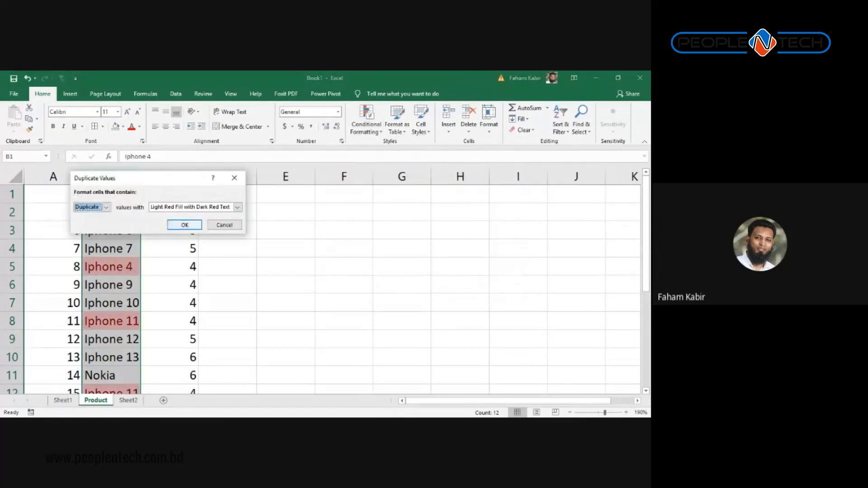
click(185, 225)
Step: Review the highlighted Iphone 4 and Iphone 11 duplicates, then deselect column B
scroll(207, 240, down, 2)
scroll(209, 241, up, 2)
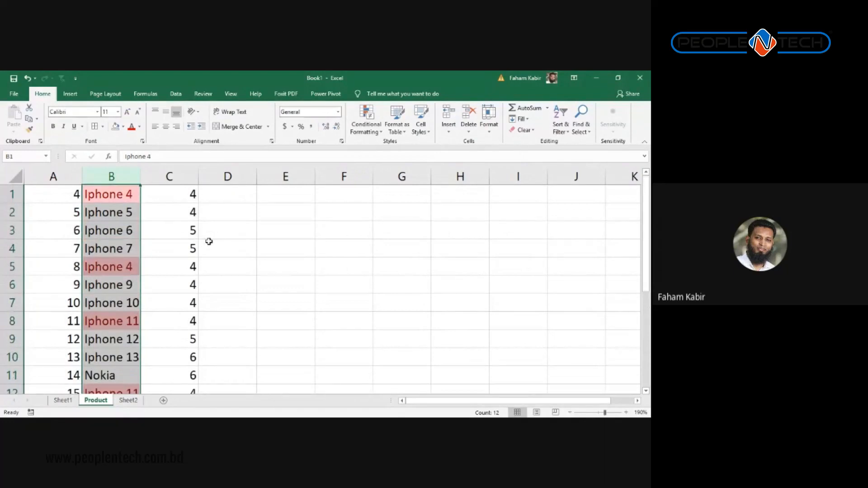
scroll(209, 242, down, 3)
scroll(208, 242, up, 3)
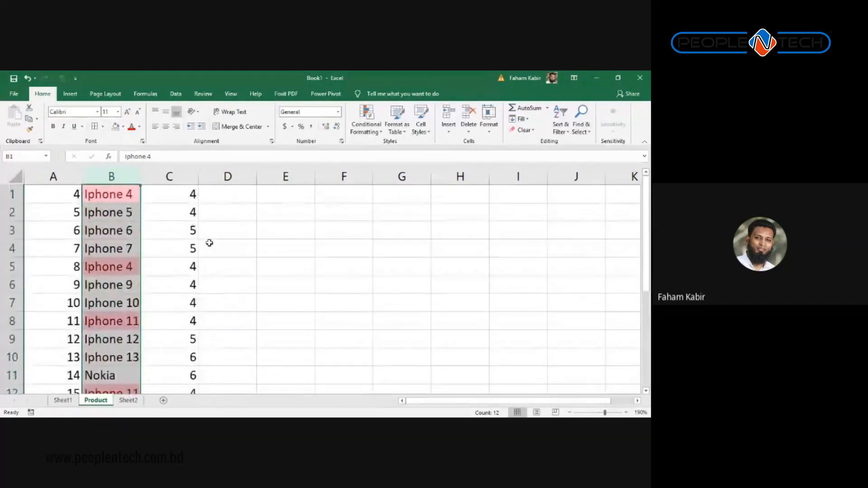
scroll(210, 243, down, 1)
scroll(210, 243, down, 1)
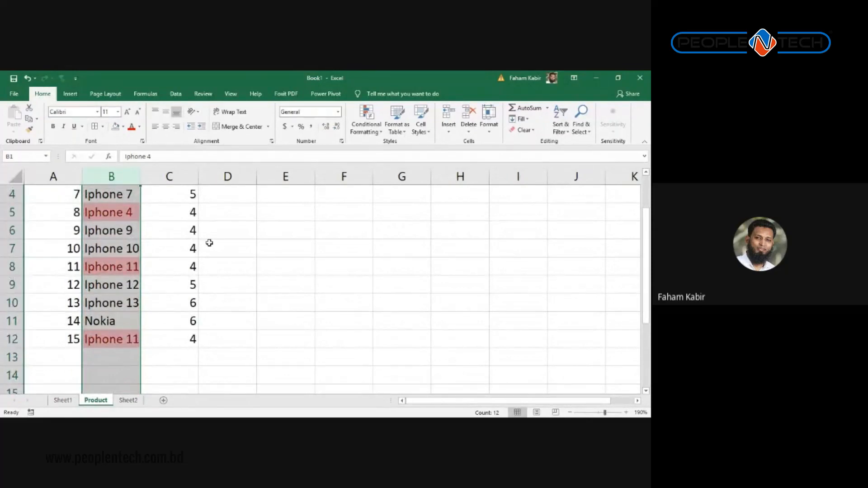
scroll(233, 246, up, 1)
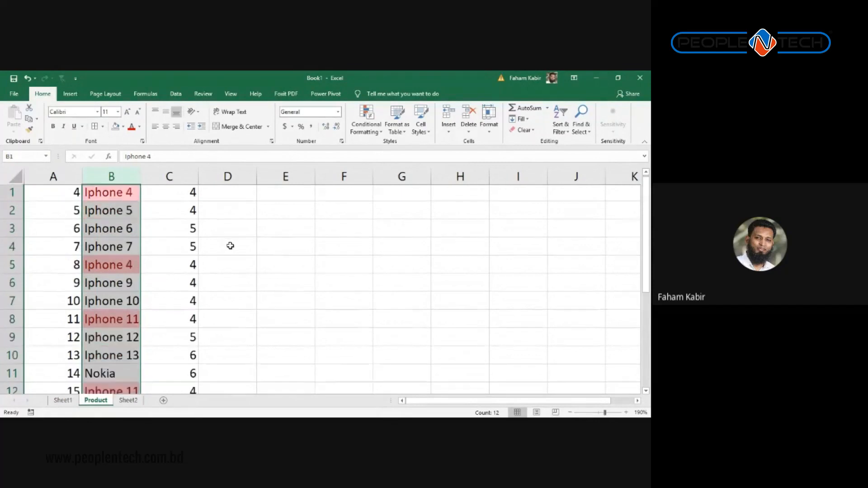
click(180, 229)
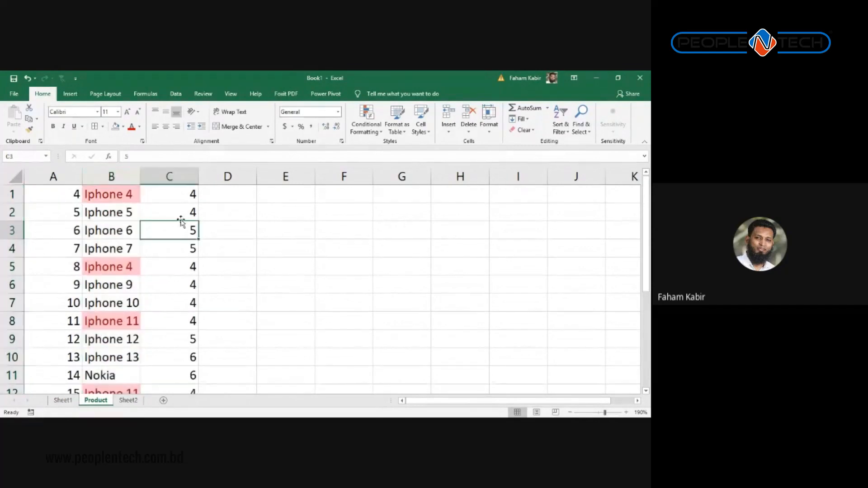
click(185, 177)
click(376, 131)
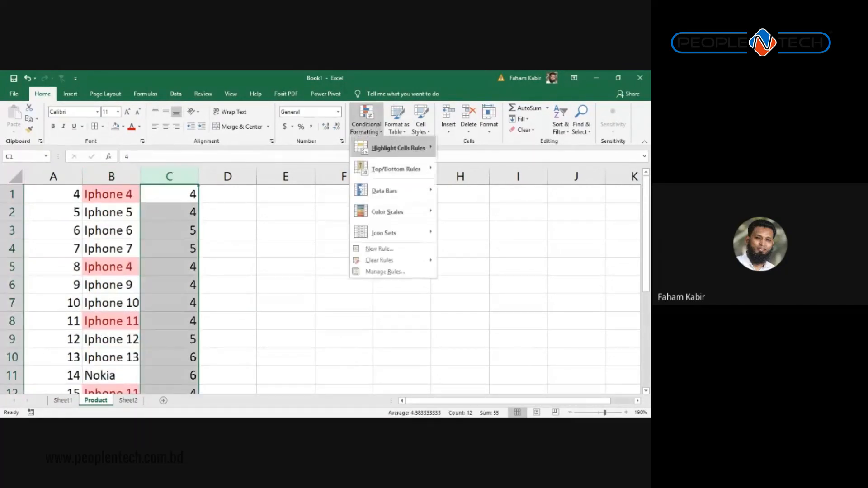
mouse_move(394, 148)
click(482, 275)
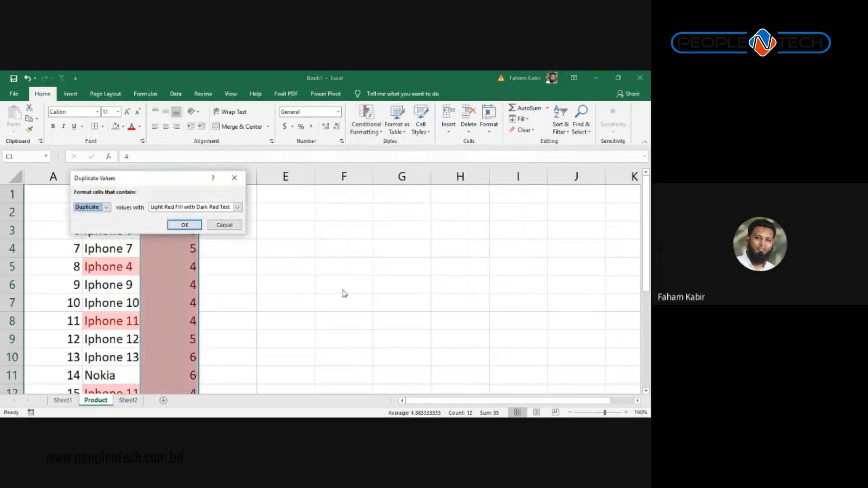
drag(182, 178, 400, 185)
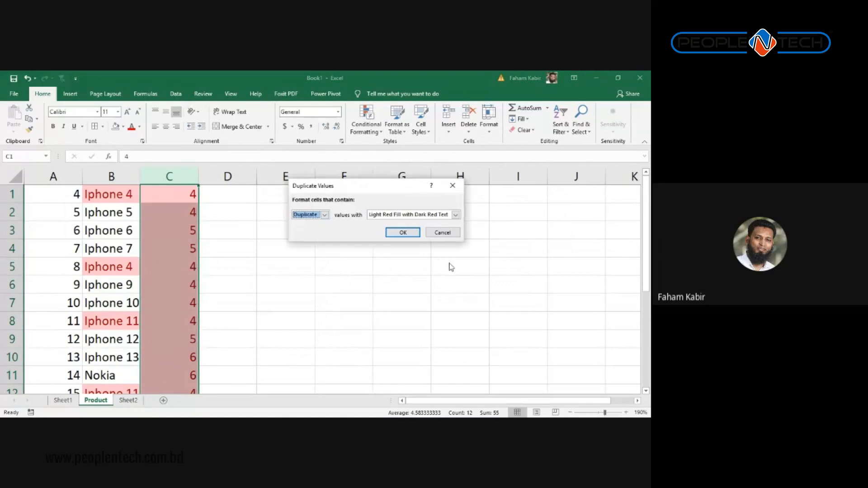
click(441, 232)
click(227, 248)
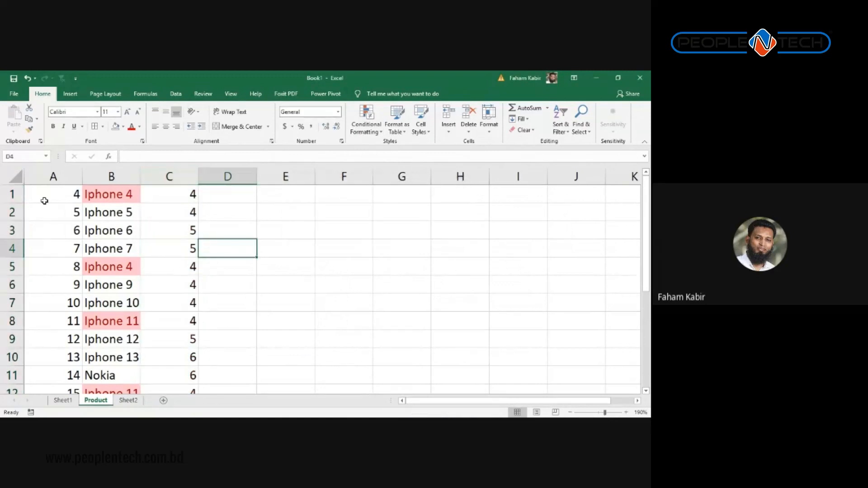
click(63, 200)
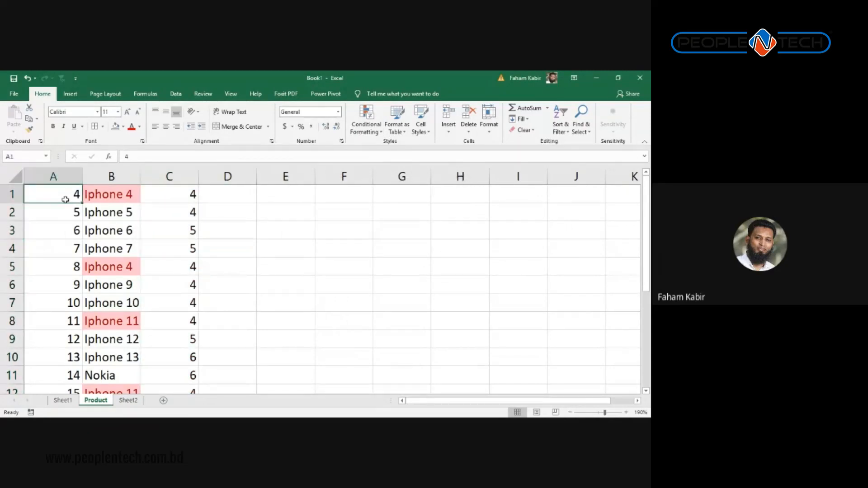
key(shift+Right)
key(shift+Right)
key(ctrl+shift+Down)
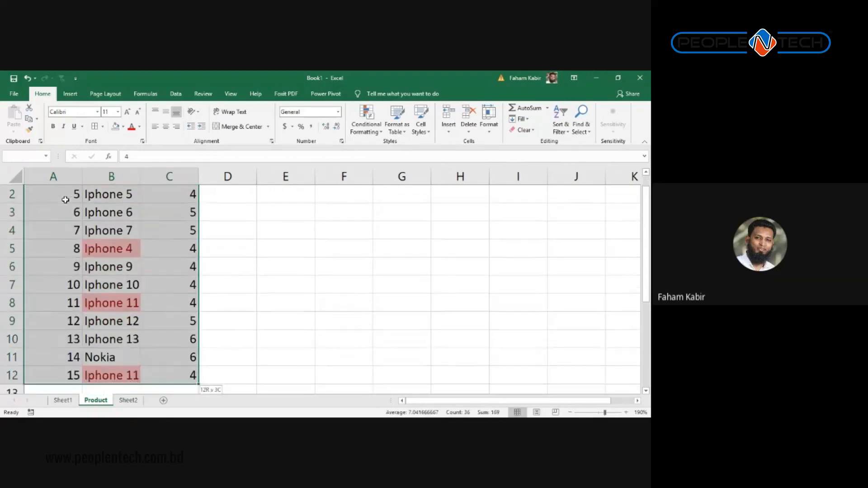
click(66, 199)
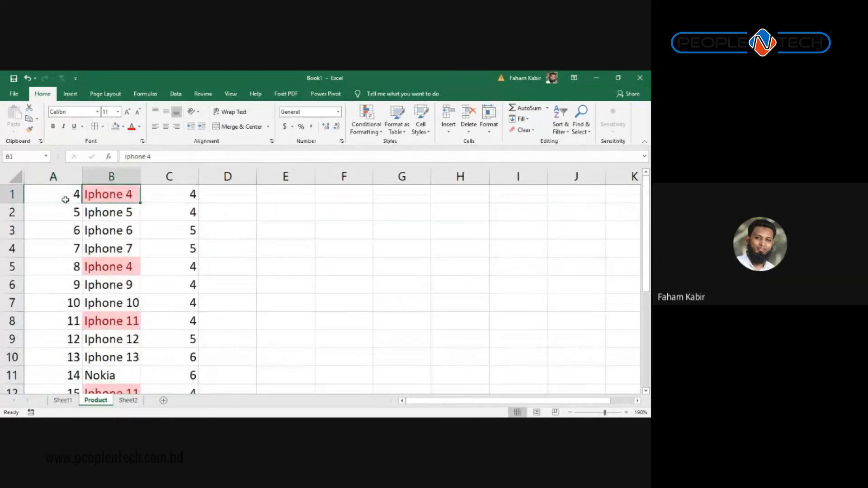
key(shift+Right)
key(shift+Right)
key(ctrl+shift+Down)
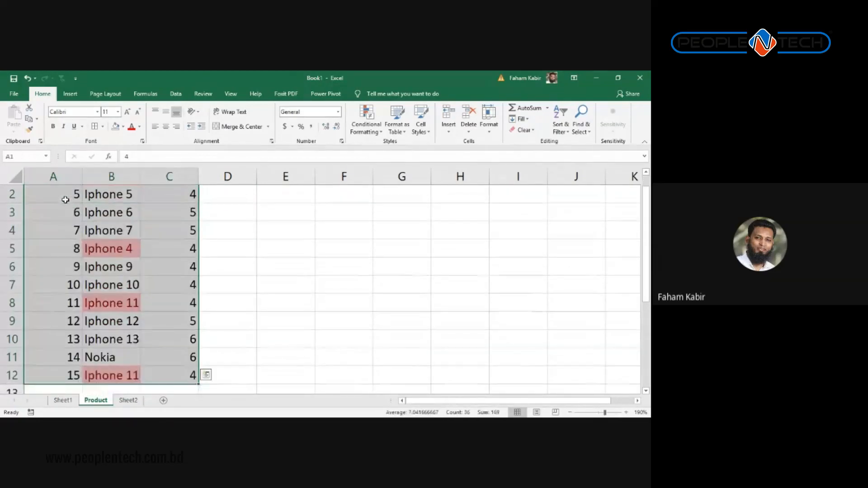
key(ctrl+Home)
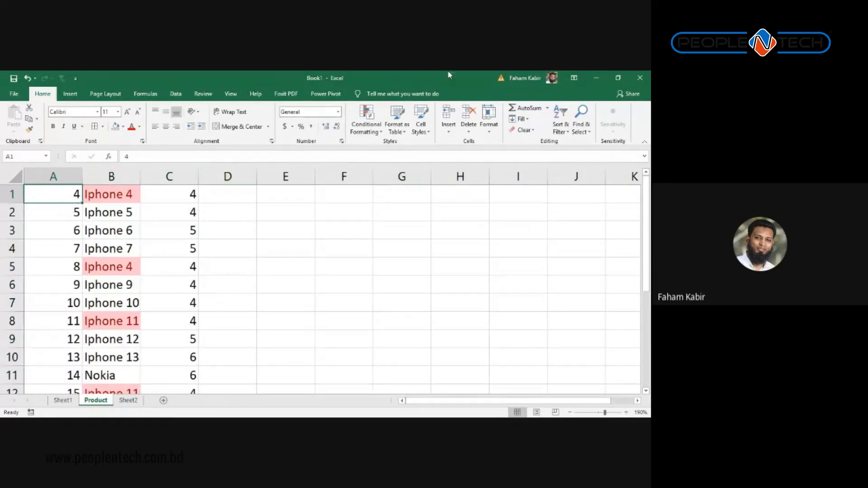
Step: Open Remove Duplicates for A1:C12 and toggle 'My data has headers' on and back off
click(176, 93)
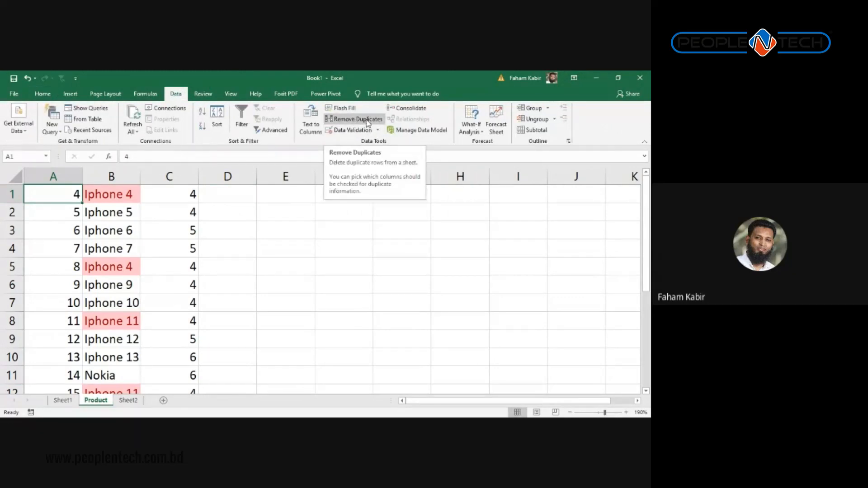
click(368, 122)
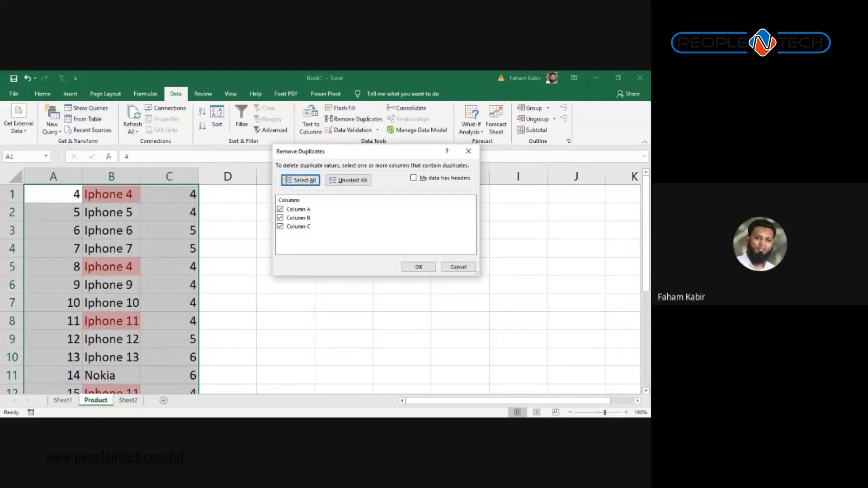
key(alt+m)
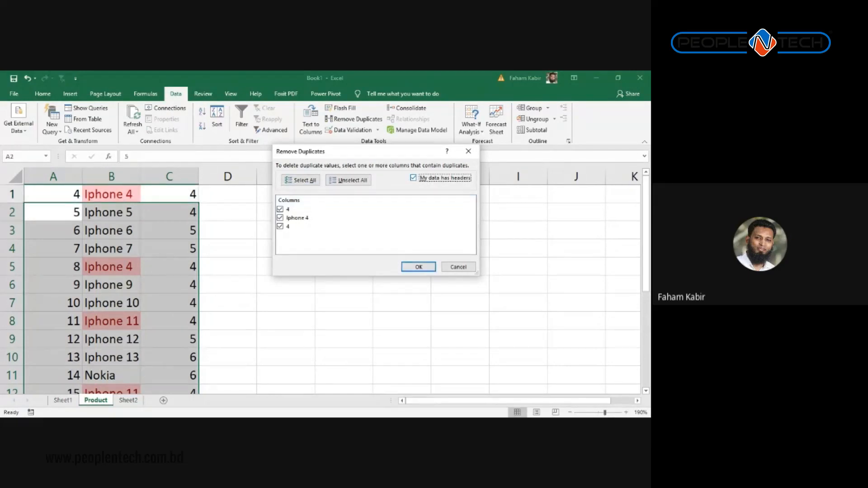
key(alt+m)
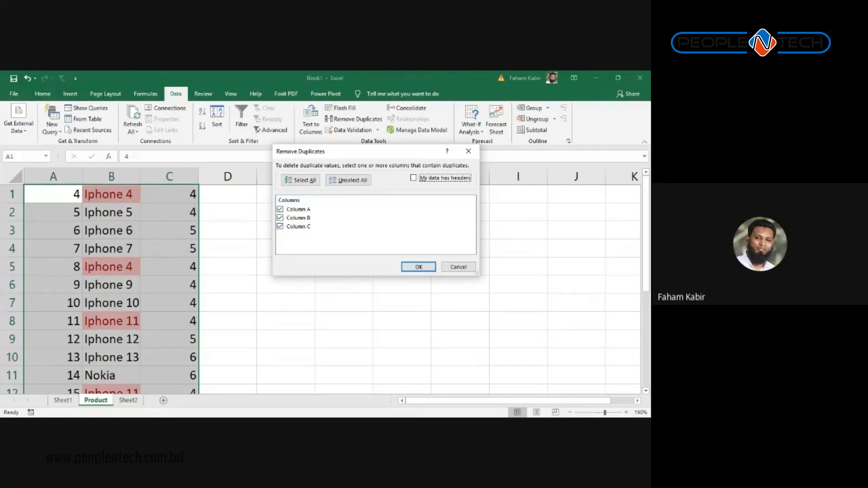
Step: Remove duplicates checking only Column B, deleting two repeated rows and leaving 10
click(280, 210)
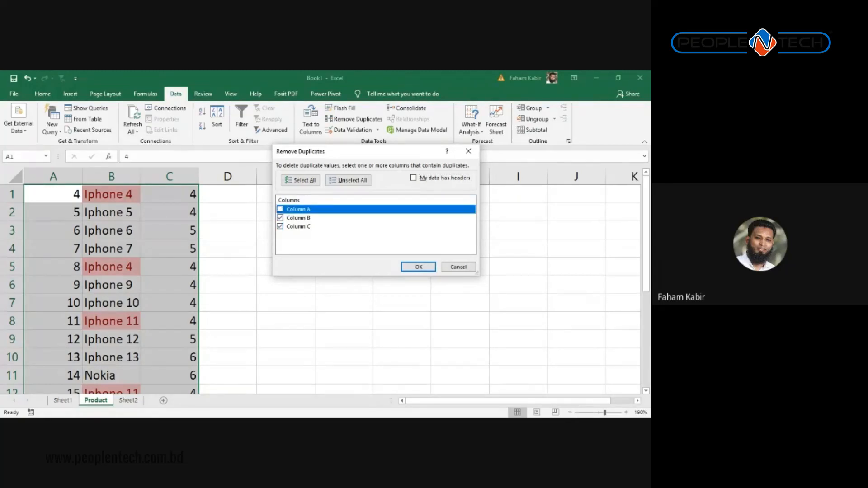
click(281, 227)
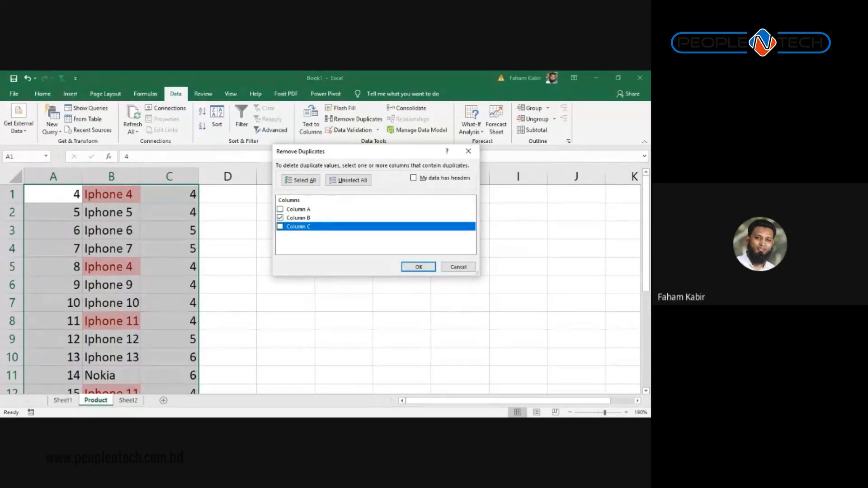
click(419, 267)
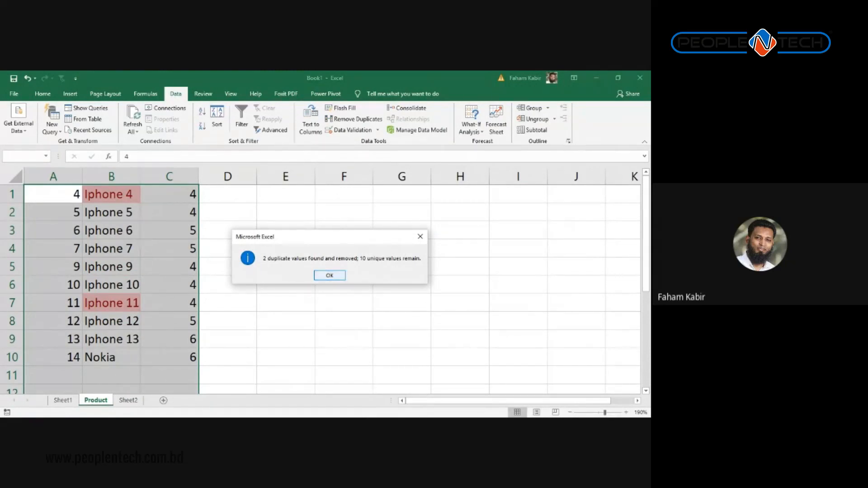
click(330, 275)
scroll(203, 308, down, 2)
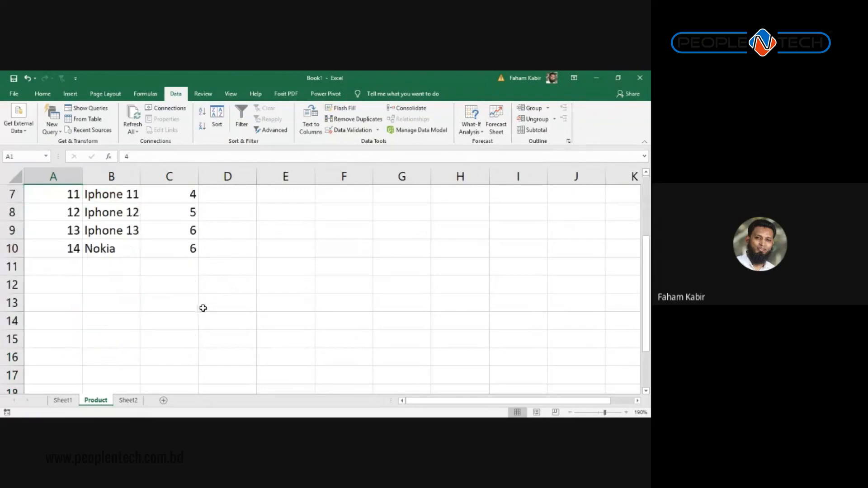
scroll(158, 319, up, 2)
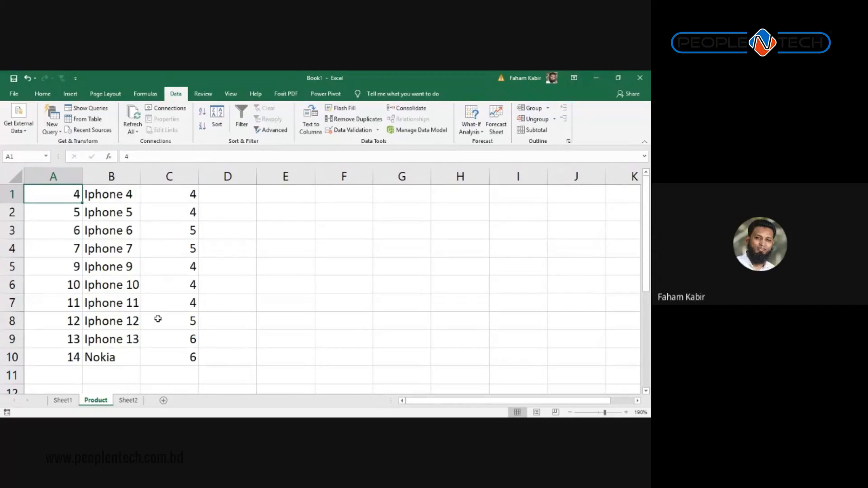
Step: Add an 'Emp ID' header in E1 and fill E2:E10 with IDs E1001 to E1009
key(Right)
key(Right)
key(Left)
key(Right)
key(Right)
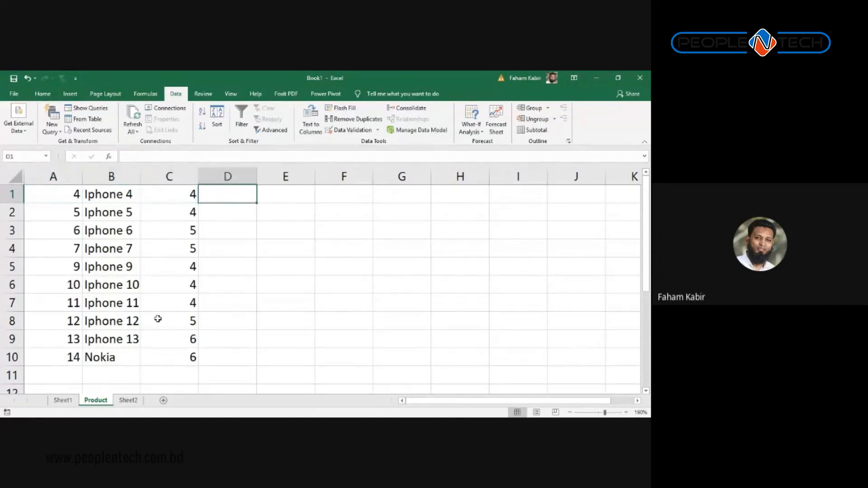
key(Right)
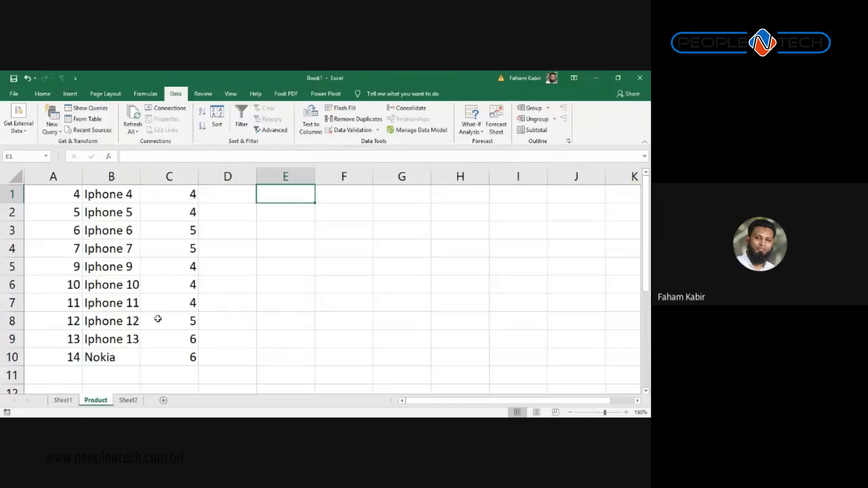
text(Emp )
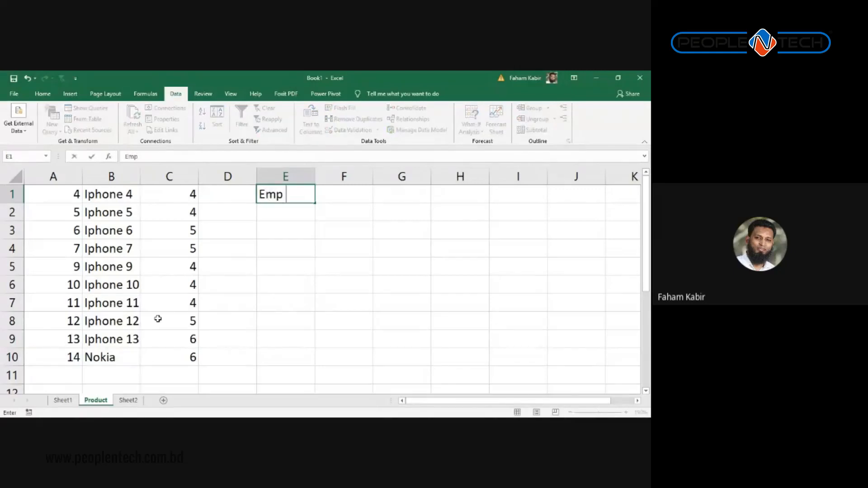
text(ID)
key(Return)
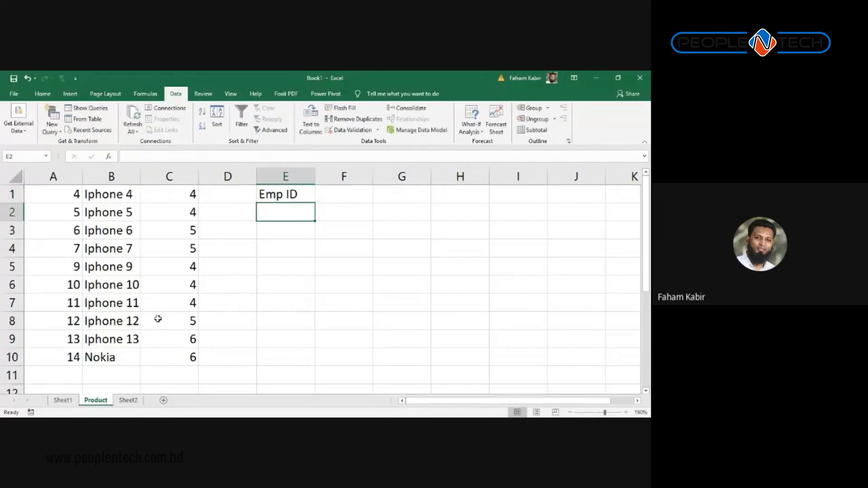
text(E1001)
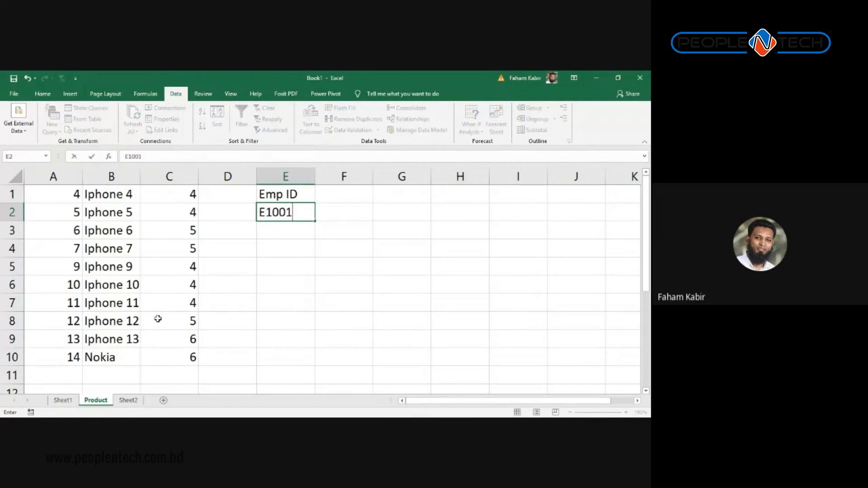
key(Return)
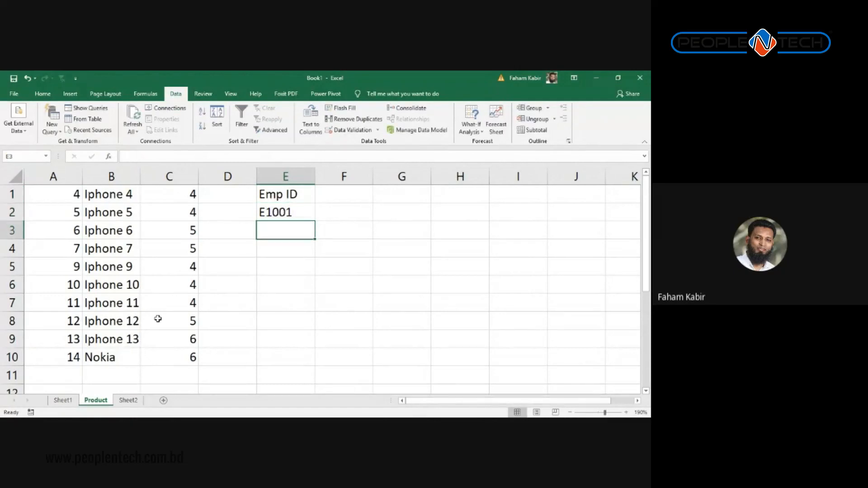
key(Up)
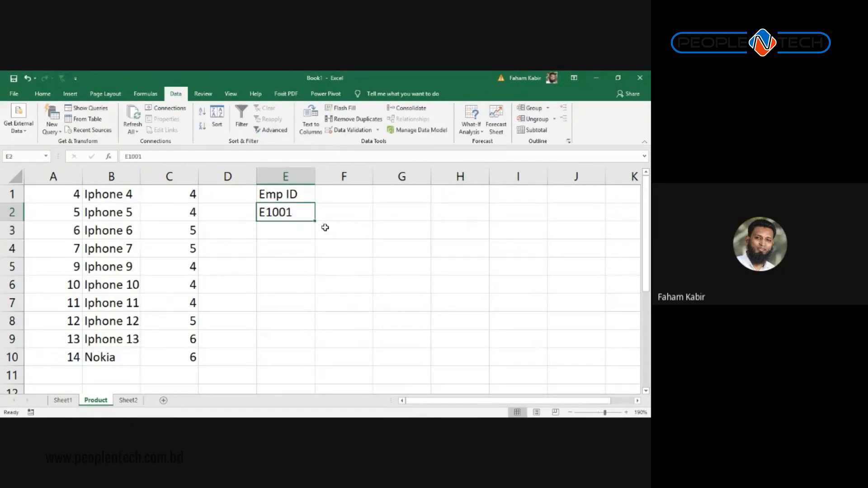
drag(315, 221, 315, 311)
Step: Copy E1002 into E8 as a duplicate, then begin typing a person's name in F2
scroll(287, 268, up, 1)
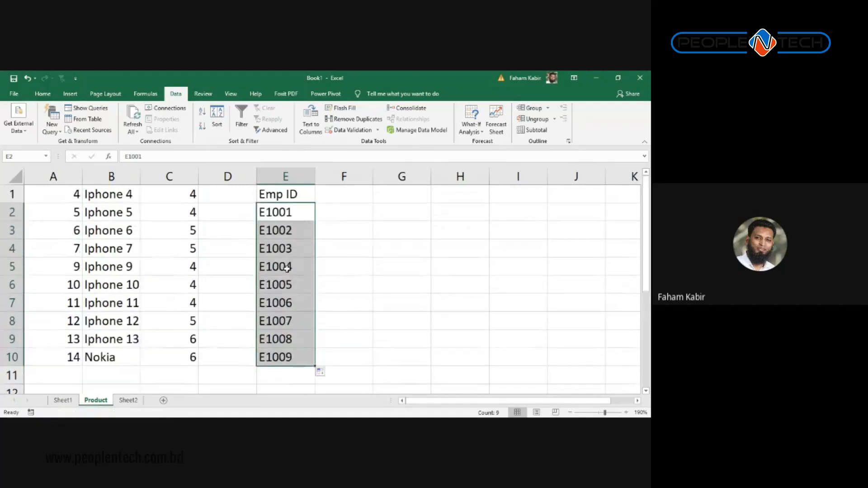
click(283, 237)
key(ctrl+c)
click(278, 317)
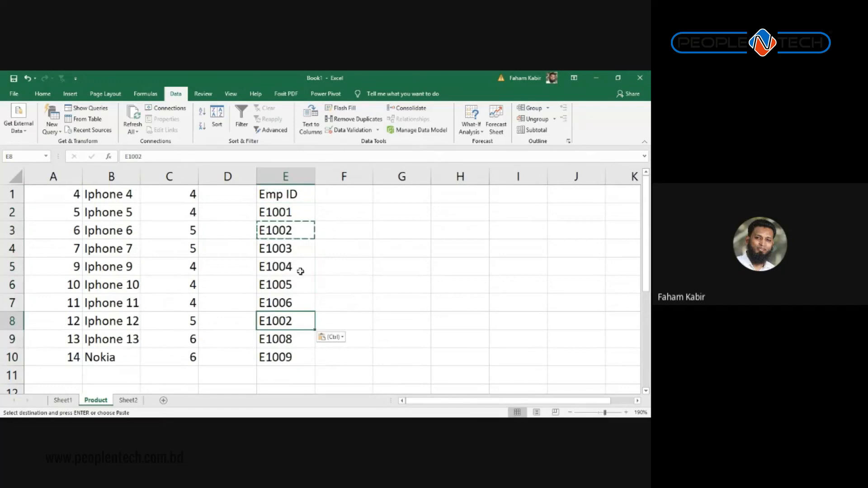
click(333, 210)
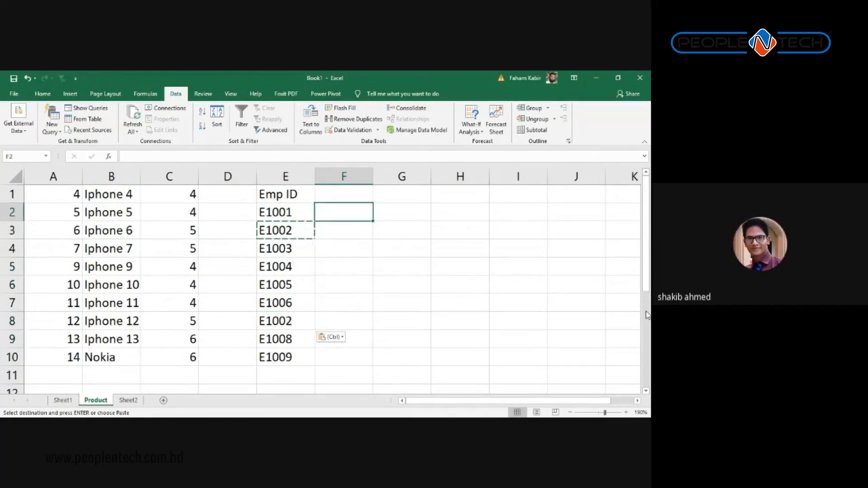
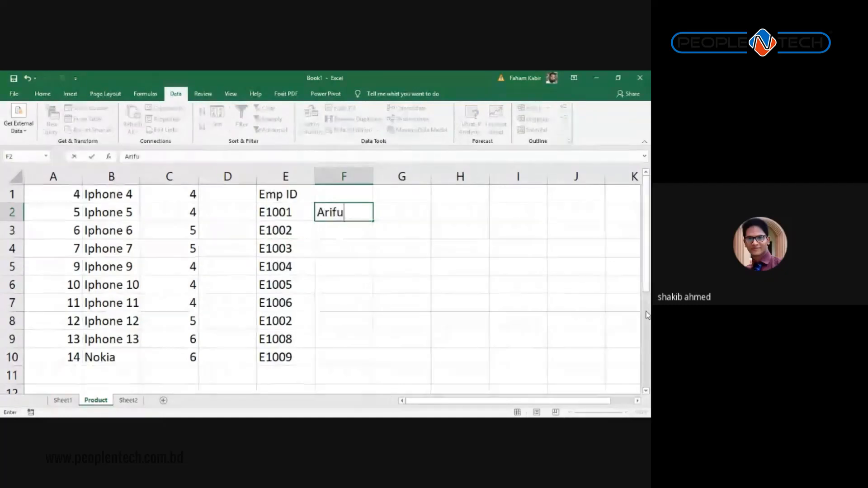
Step: Confirm the F2 name and renumber column A as a 1 to 10 series
key(Return)
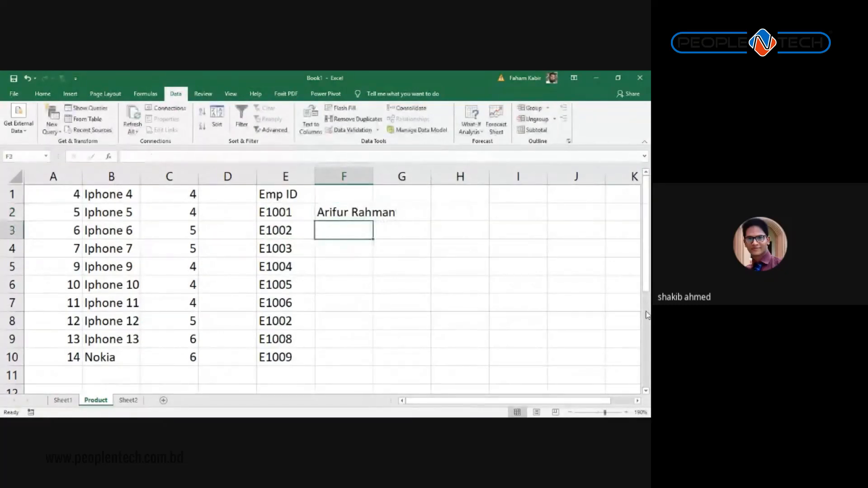
key(Up)
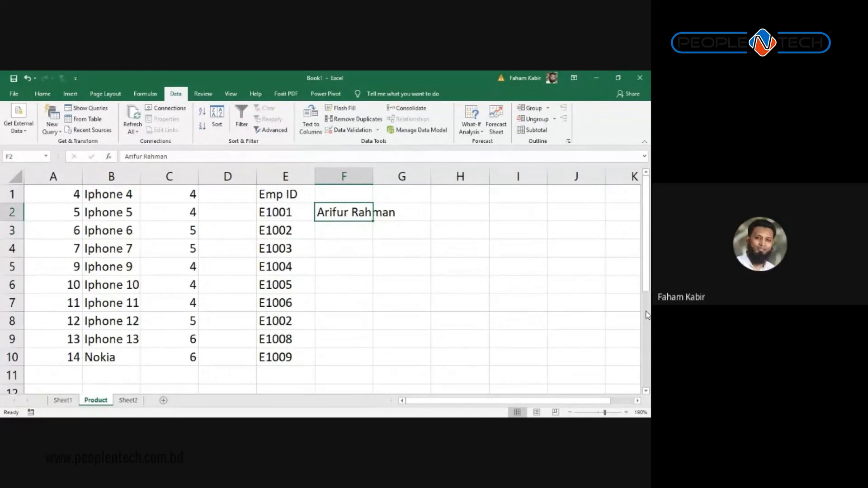
key(Left)
key(ctrl+Home)
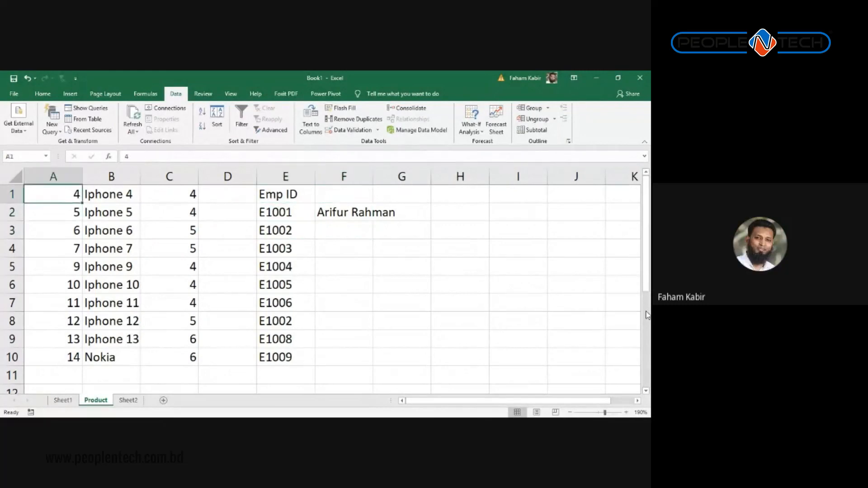
text(1)
key(Return)
text(2)
key(Return)
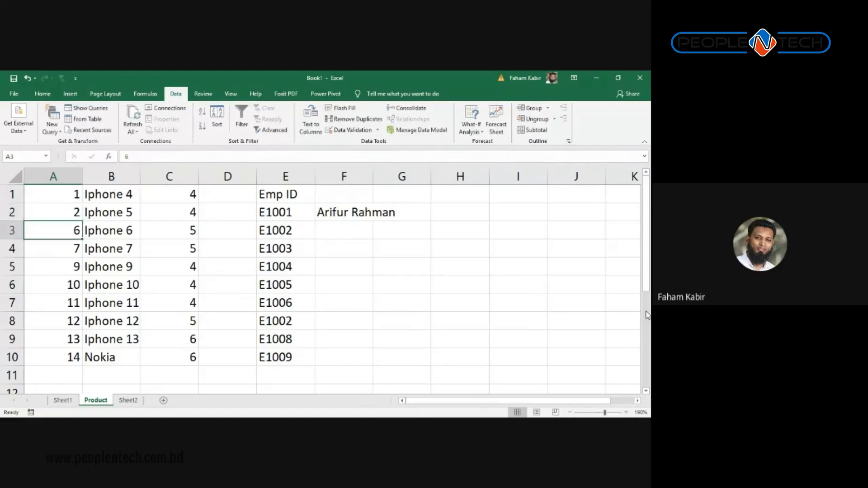
drag(53, 212, 53, 194)
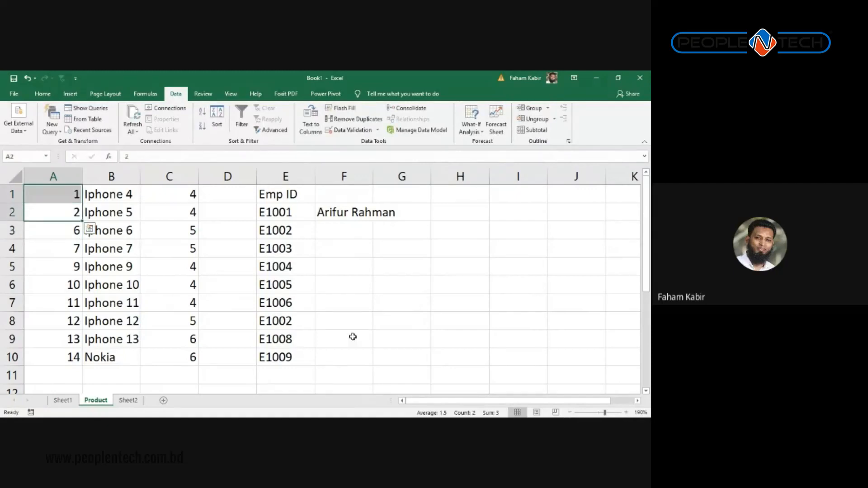
drag(82, 221, 84, 366)
click(287, 230)
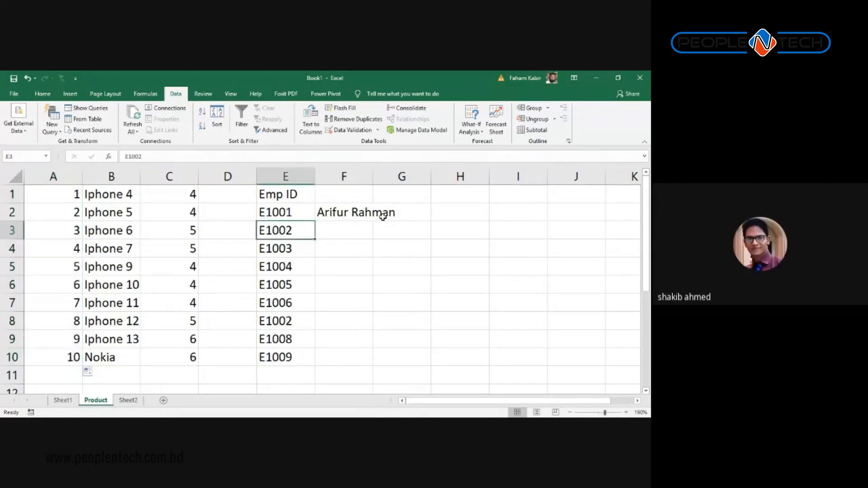
Step: Select the empty cell F1 above the name for a new header
click(348, 194)
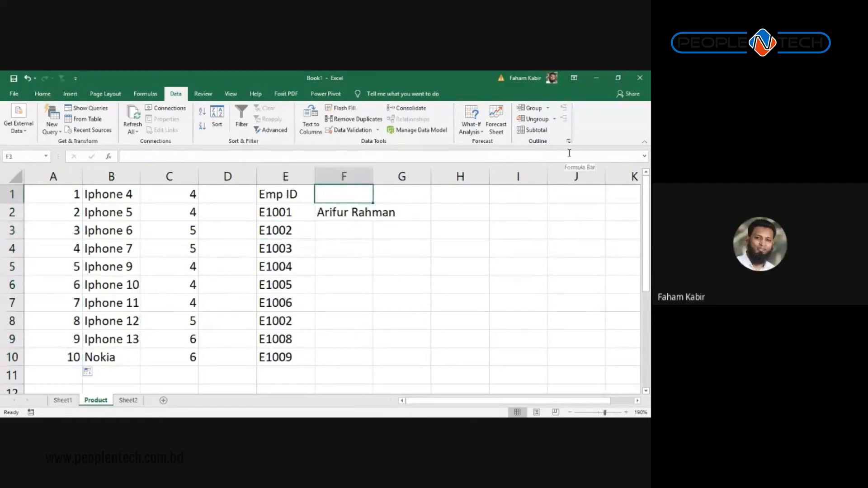
key(Down)
key(Up)
key(Down)
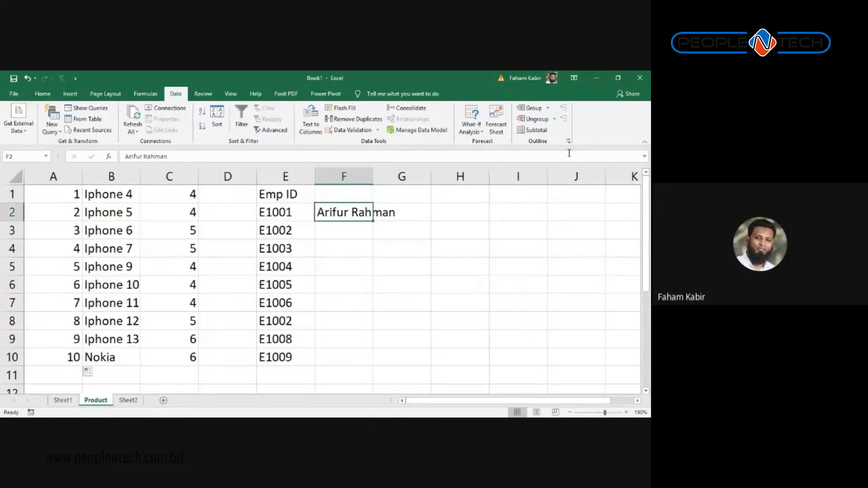
key(Up)
key(Down)
key(Up)
Step: Add a 'Name' header in F1 and copy the F2 name into F5
text(Name)
key(Return)
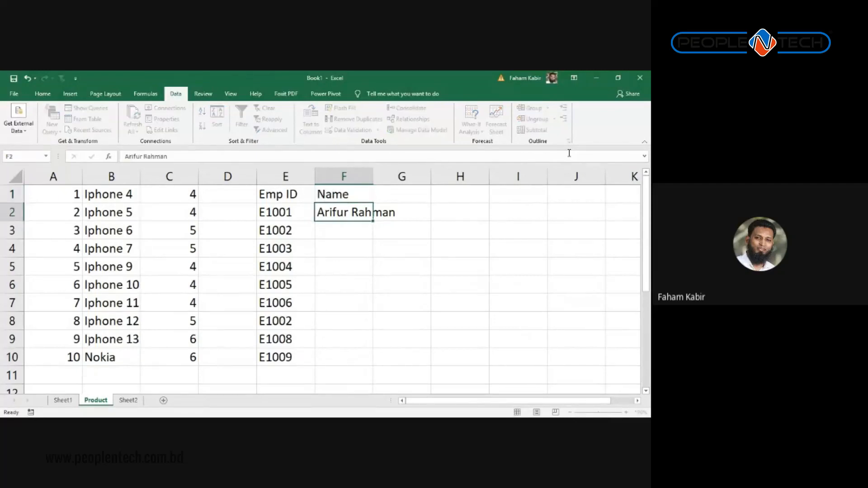
key(ctrl+c)
key(ctrl+Down)
key(Up)
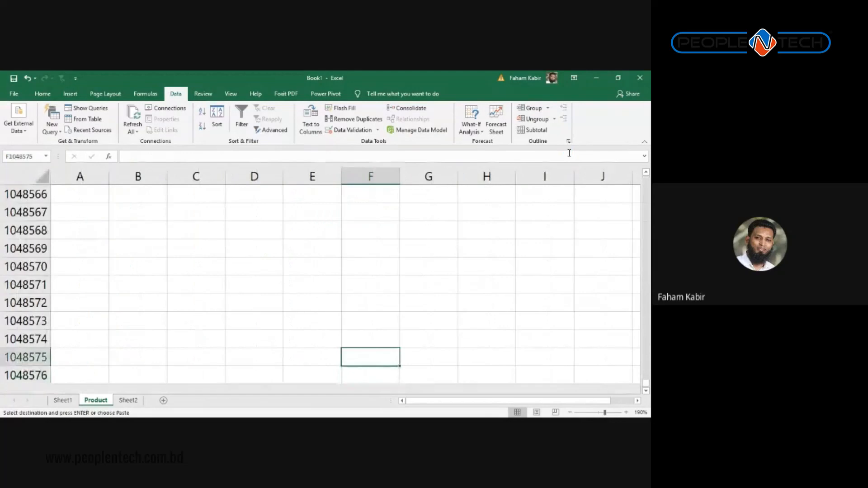
key(ctrl+Up)
key(ctrl+Up)
key(Down)
key(Down)
key(Down)
key(Down)
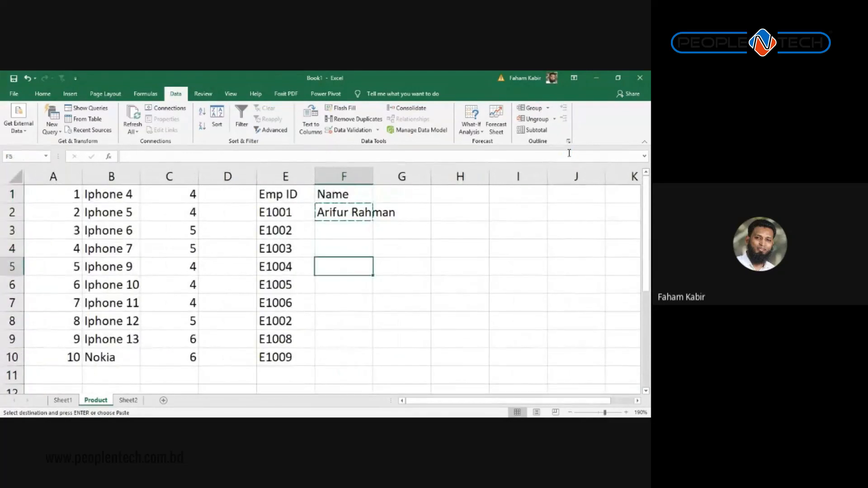
key(ctrl+c)
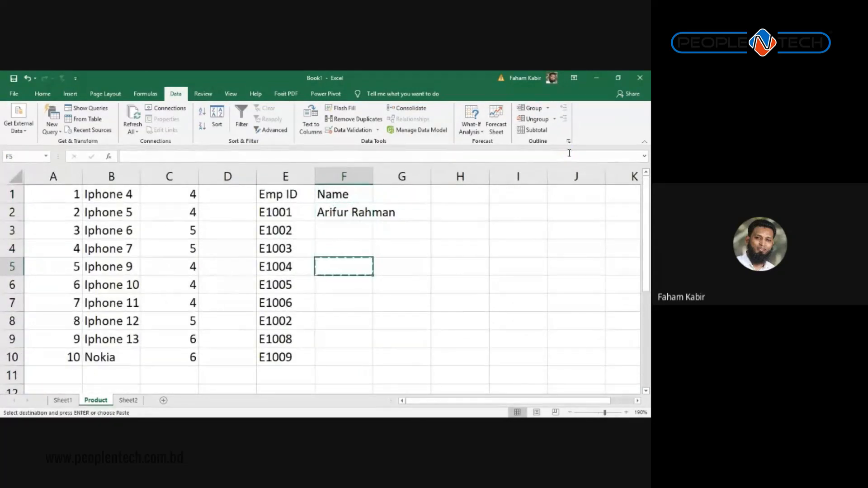
key(ctrl+Up)
key(Up)
key(Down)
key(ctrl+c)
key(Down)
key(Down)
key(Down)
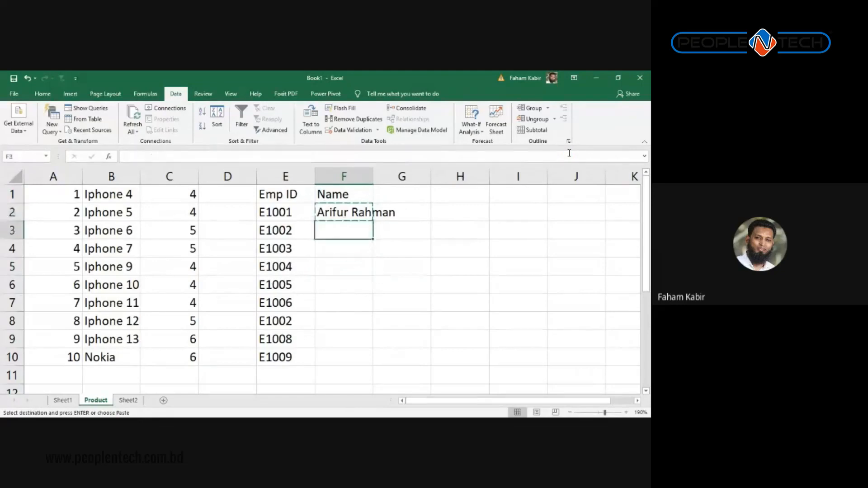
key(Up)
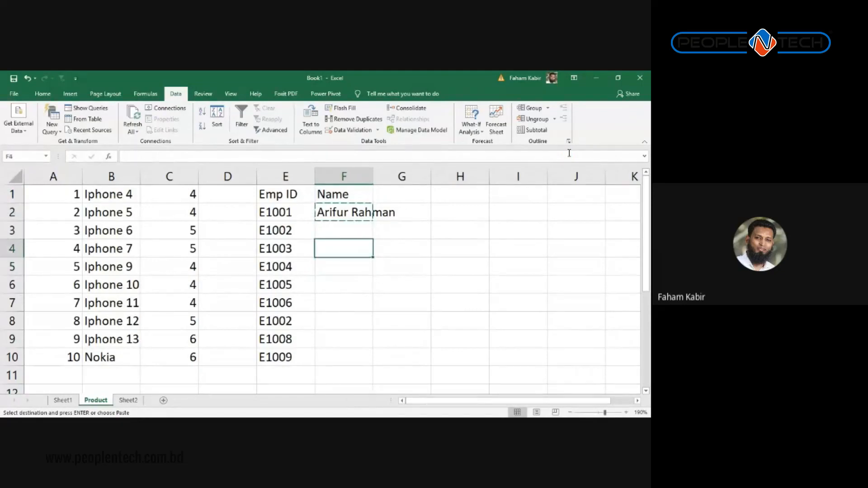
key(Down)
key(ctrl+v)
Step: Paste the same name into F8, beside the duplicate E1002
key(Down)
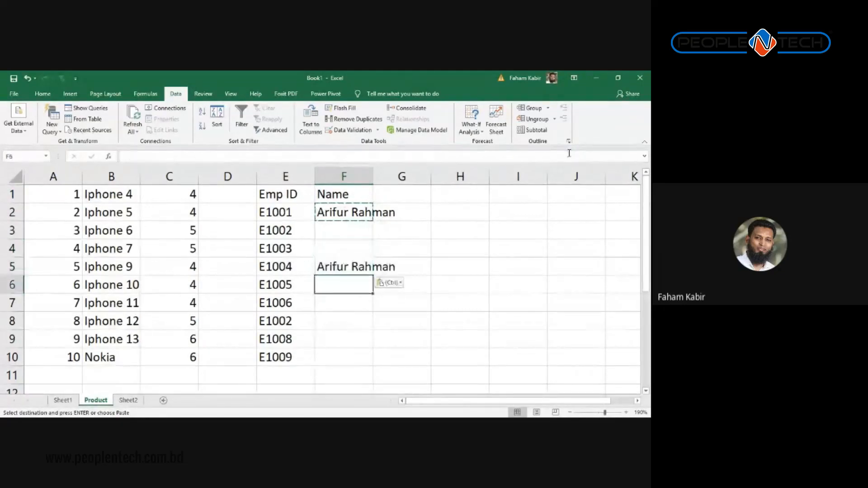
key(Down)
key(Down)
key(Down)
key(Up)
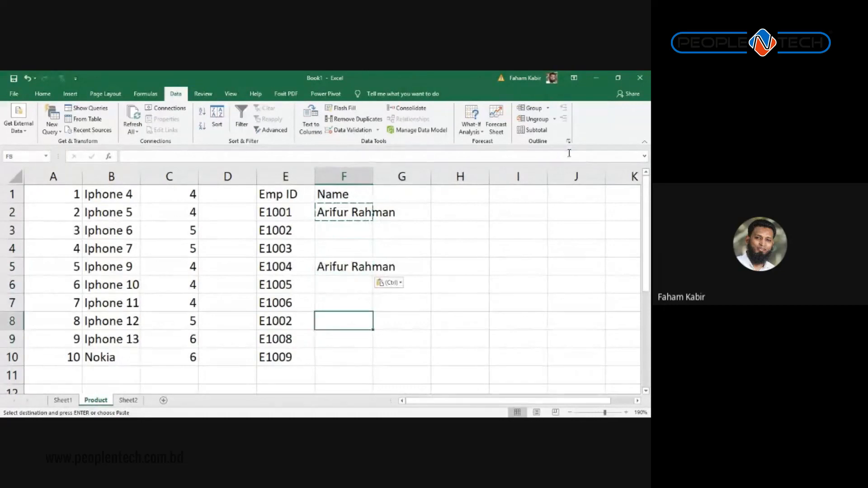
key(Up)
key(Up)
key(Up)
key(Up)
key(Left)
key(Up)
key(Down)
key(Down)
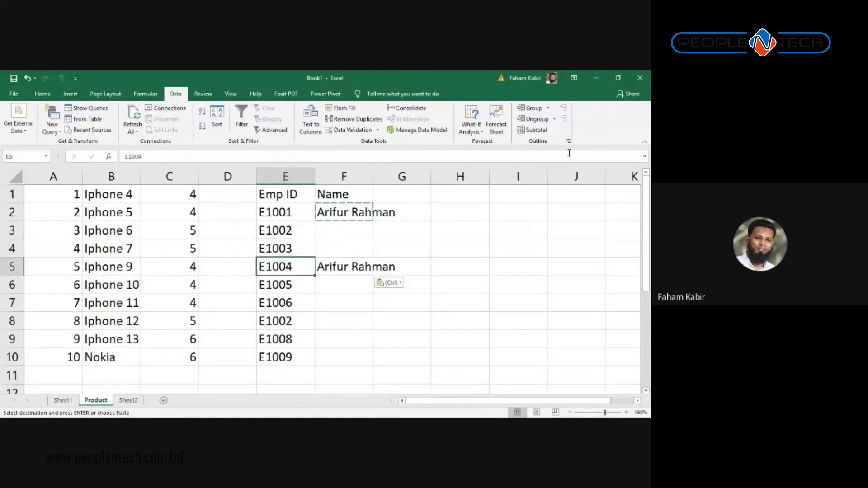
key(Down)
key(Down)
key(Down)
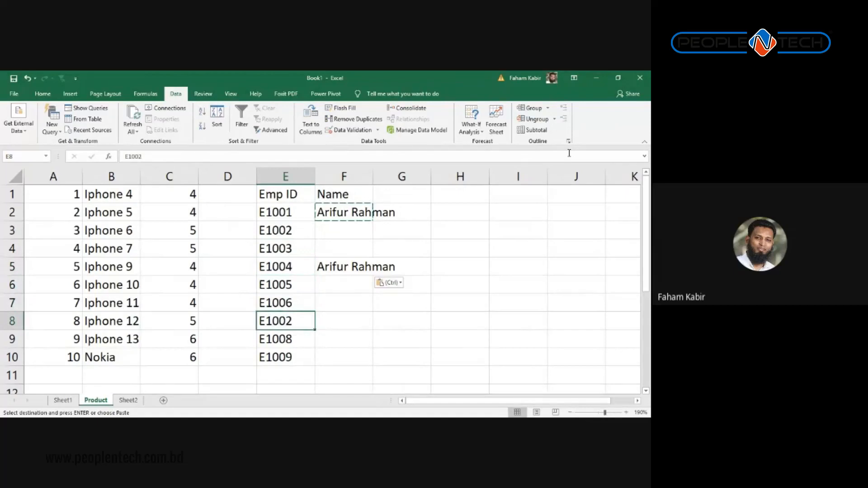
key(Right)
key(ctrl)
key(Up)
key(Up)
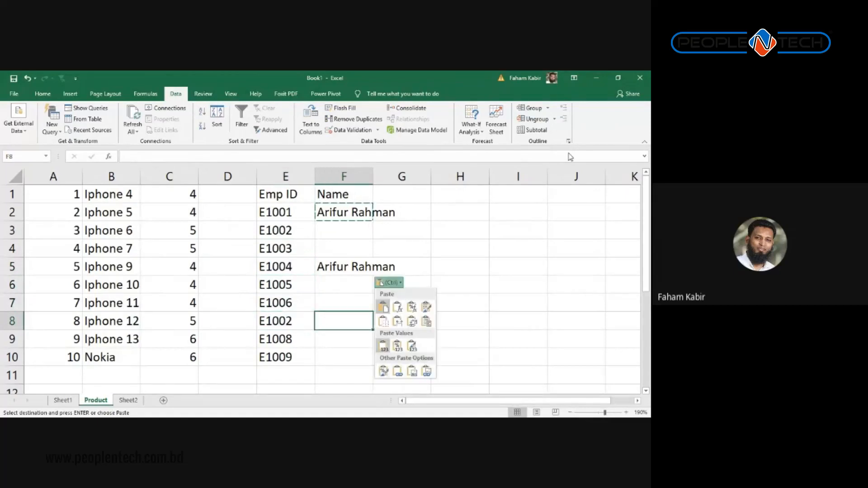
key(Escape)
key(F2)
text(2)
key(Escape)
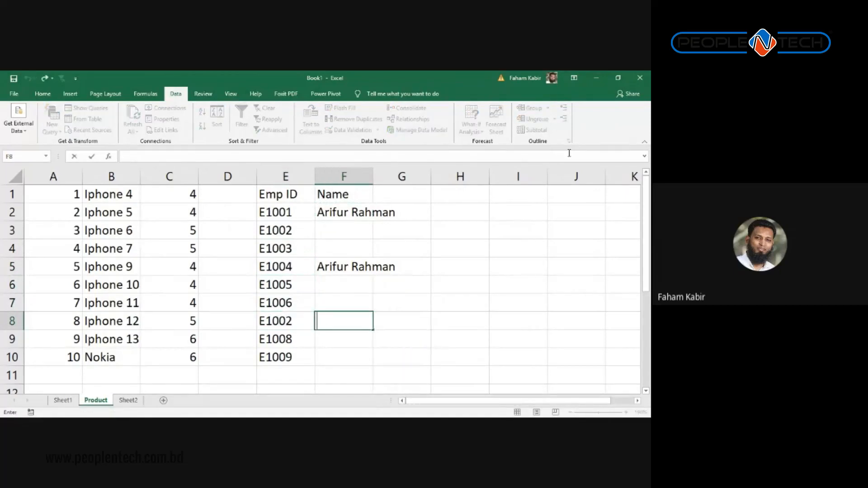
key(Up)
key(Up)
Step: Paste the name into F3 as well and clear cell F2
key(Up)
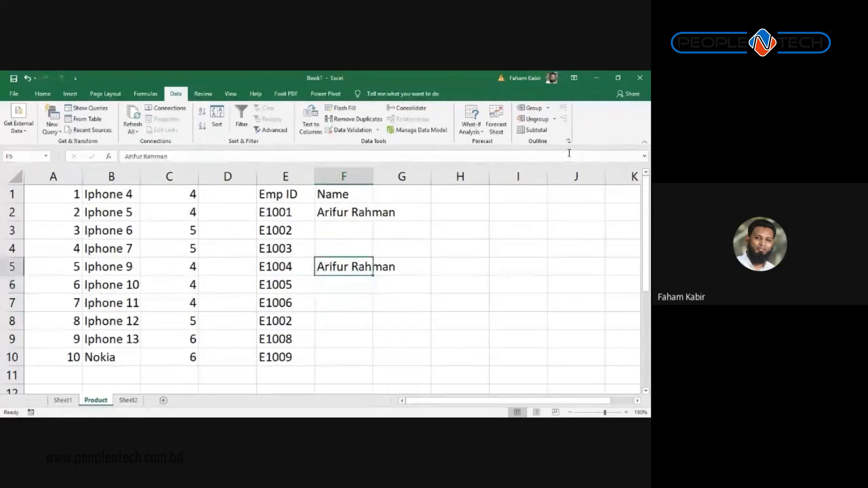
key(ctrl+c)
key(Down)
key(Down)
key(Down)
key(ctrl+v)
key(Up)
key(Up)
key(Up)
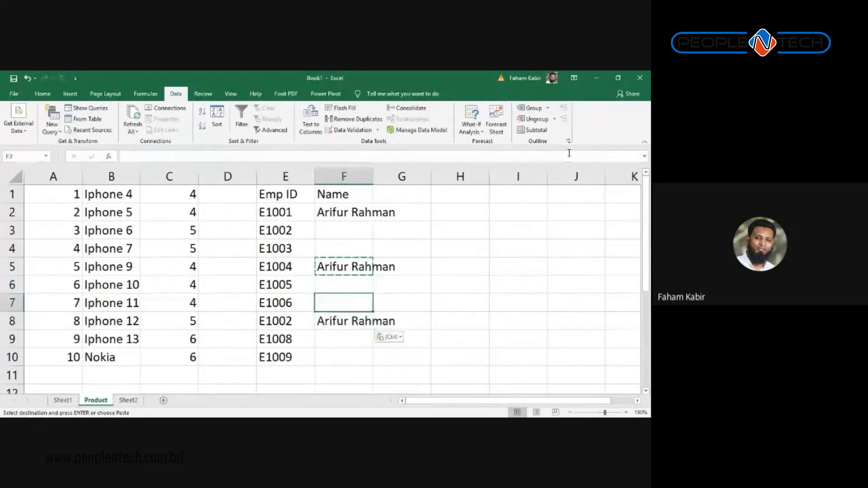
key(Up)
key(Up)
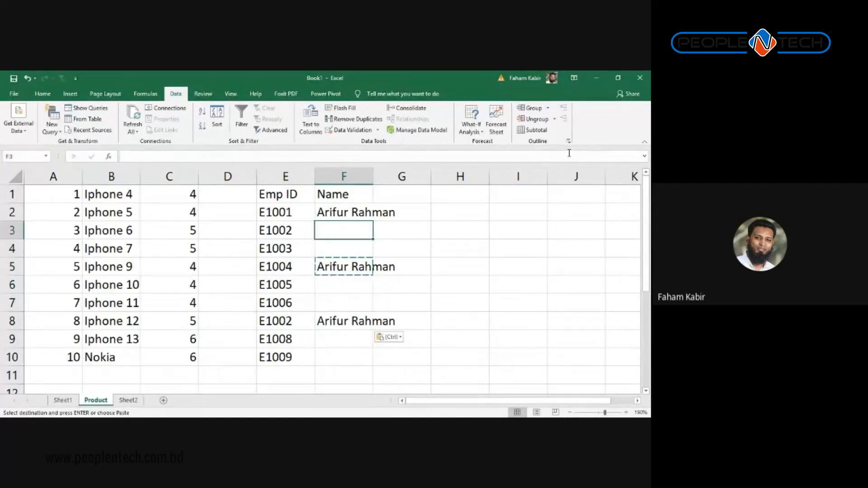
key(ctrl+v)
key(Up)
key(Delete)
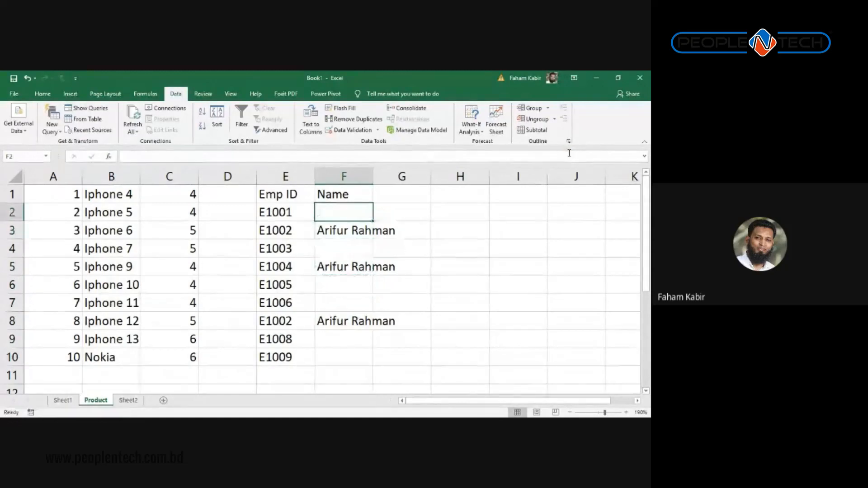
Step: Fill the blank Name cells F2, F4 and F6 with employee names
text(Sum)
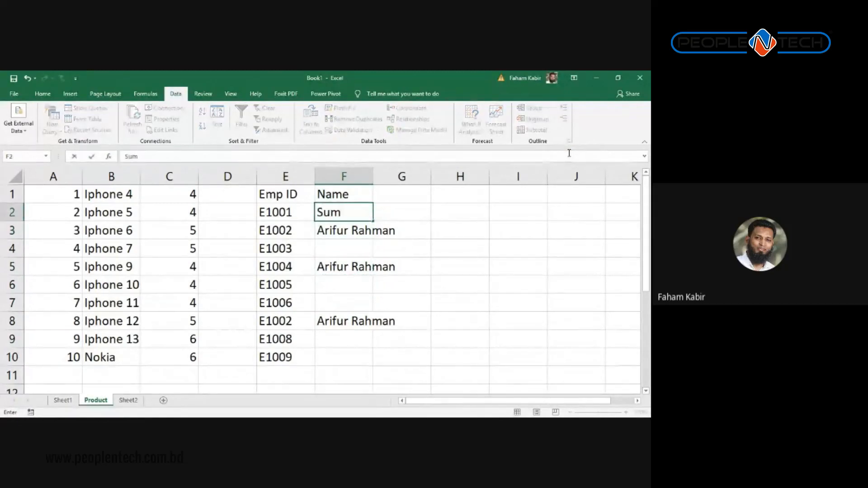
text(on)
key(Return)
key(Return)
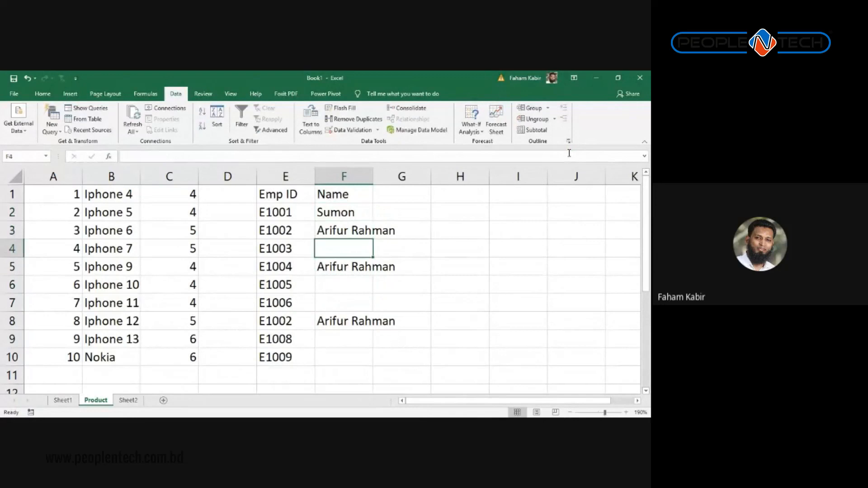
text(Sumon 2)
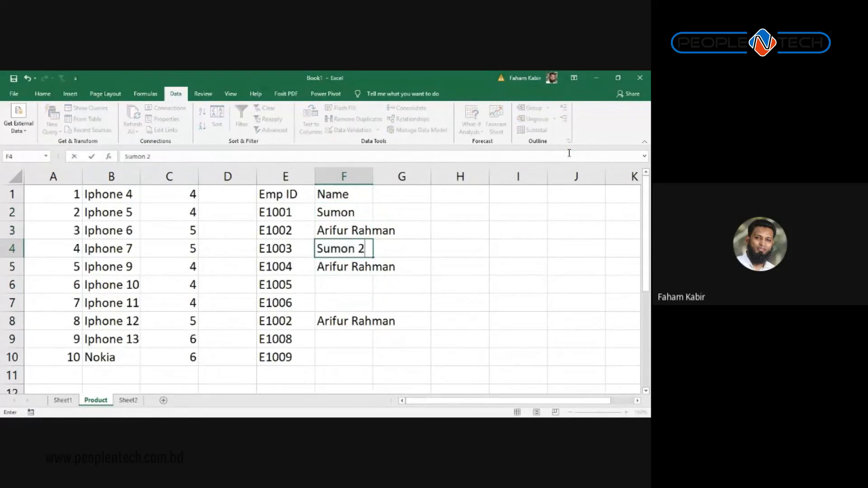
key(Return)
key(Return)
text(Sumon 3)
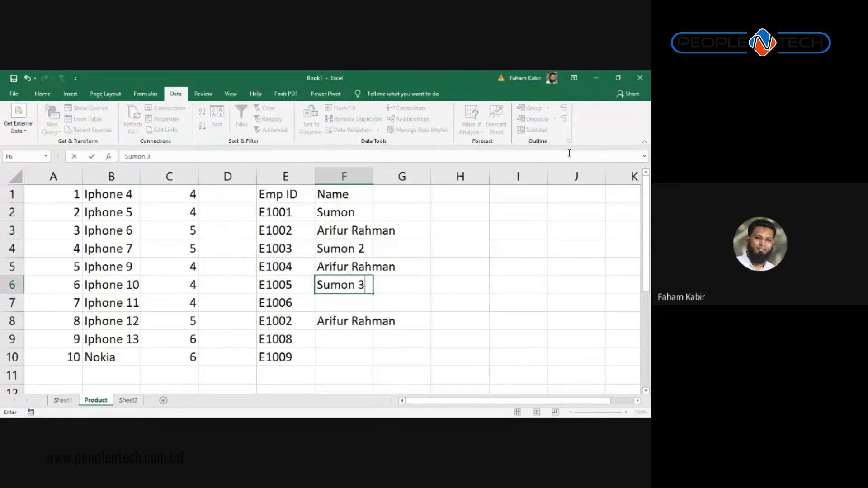
key(BackSpace)
text(3)
key(Return)
Step: Enter employee names in the remaining blank Name cells down to F10
text(Sumon 5)
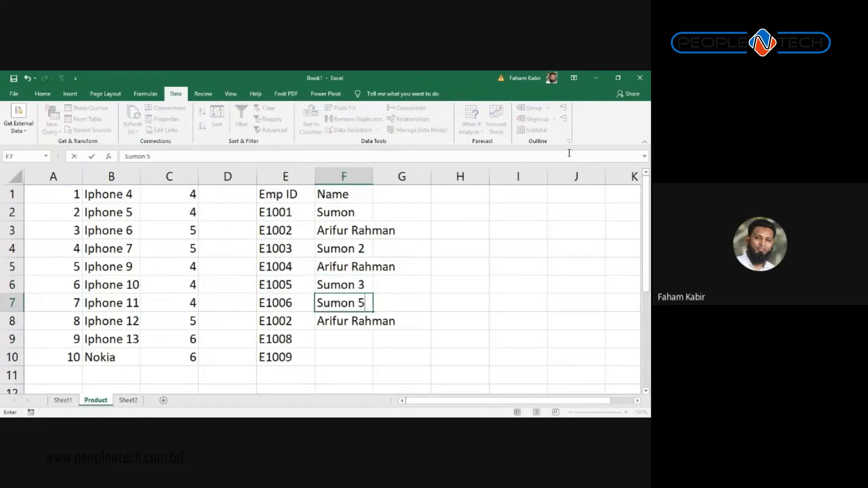
key(Return)
key(Return)
text(Sujon)
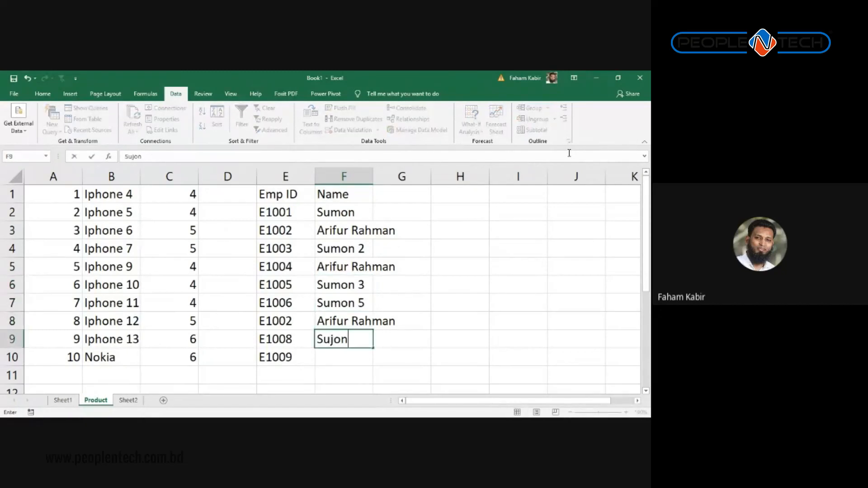
key(Return)
text(Shorif)
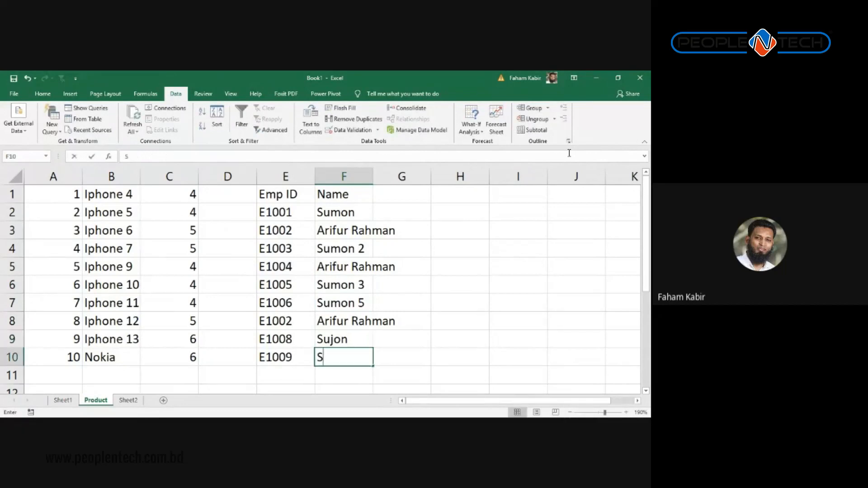
key(Return)
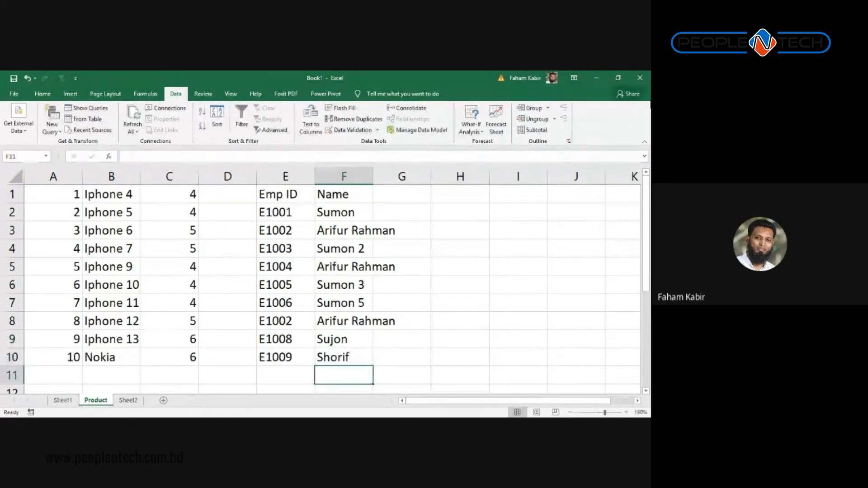
Step: Run Remove Duplicates on the table, checking only Emp ID with headers enabled
click(289, 194)
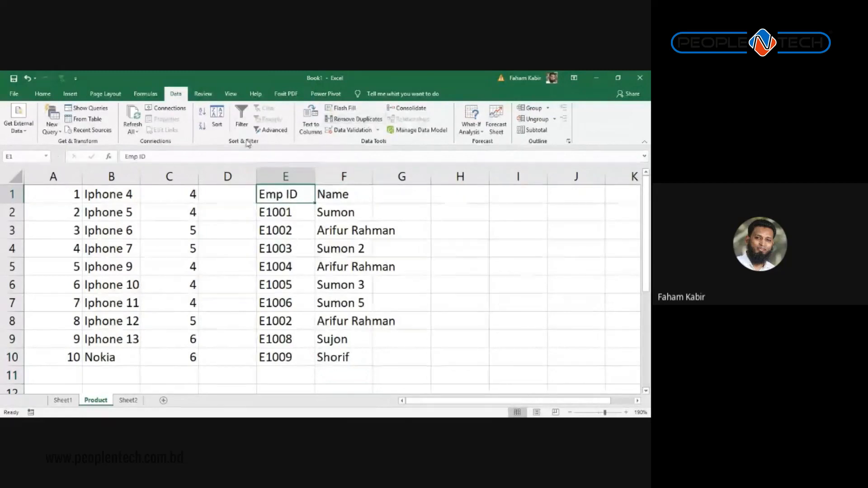
click(351, 130)
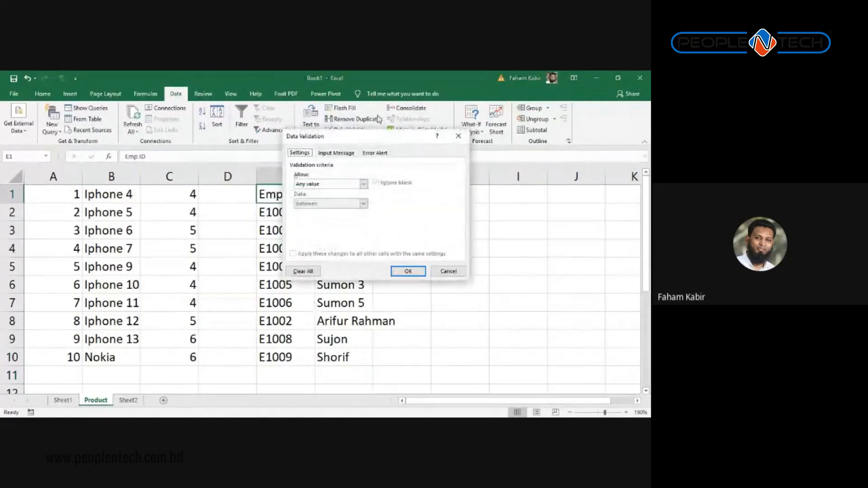
click(458, 136)
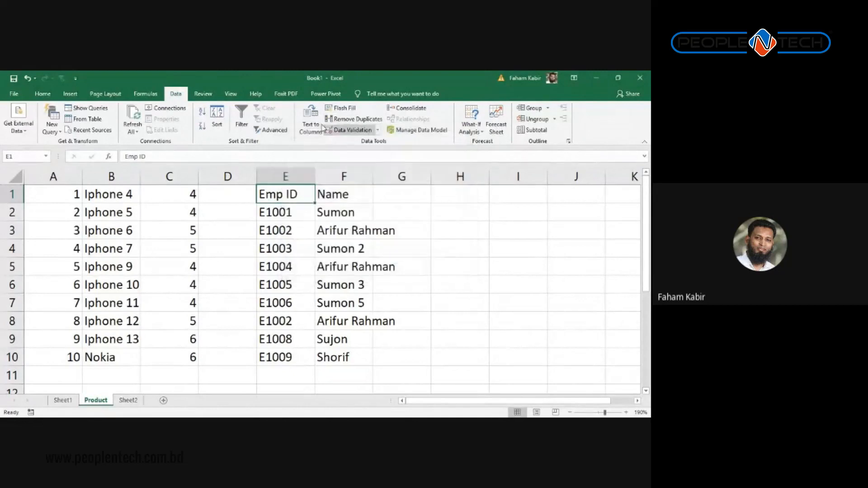
click(353, 119)
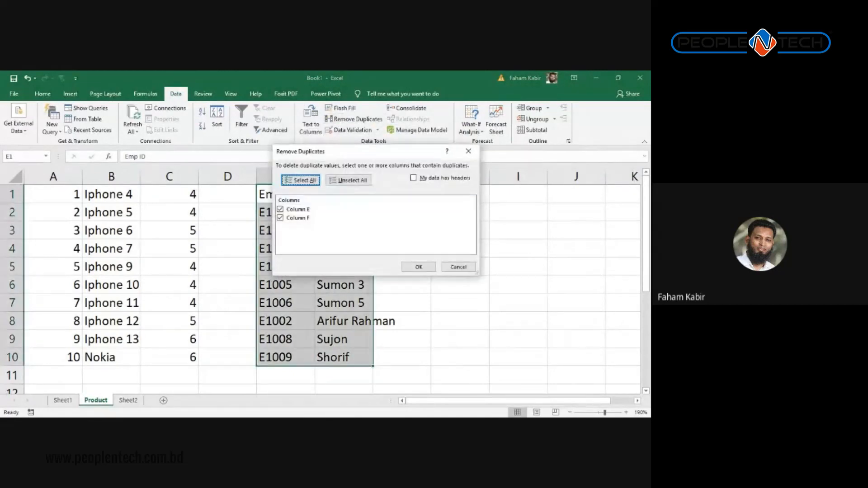
drag(327, 157, 450, 157)
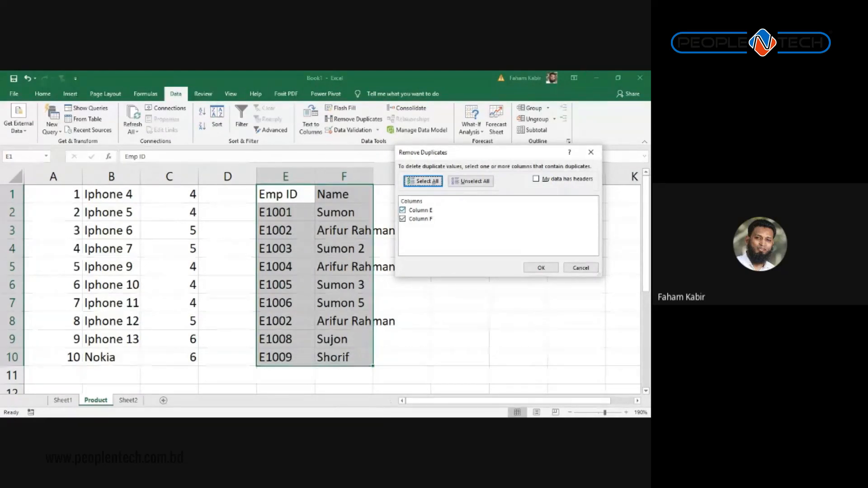
click(403, 219)
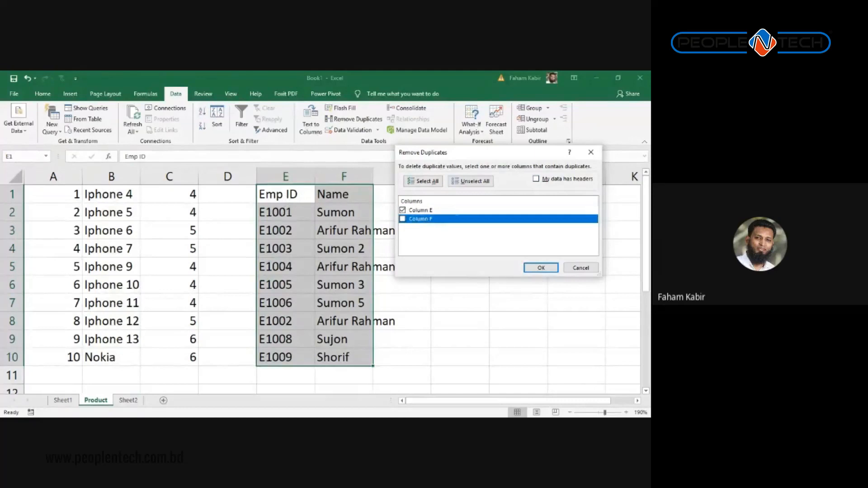
key(alt+m)
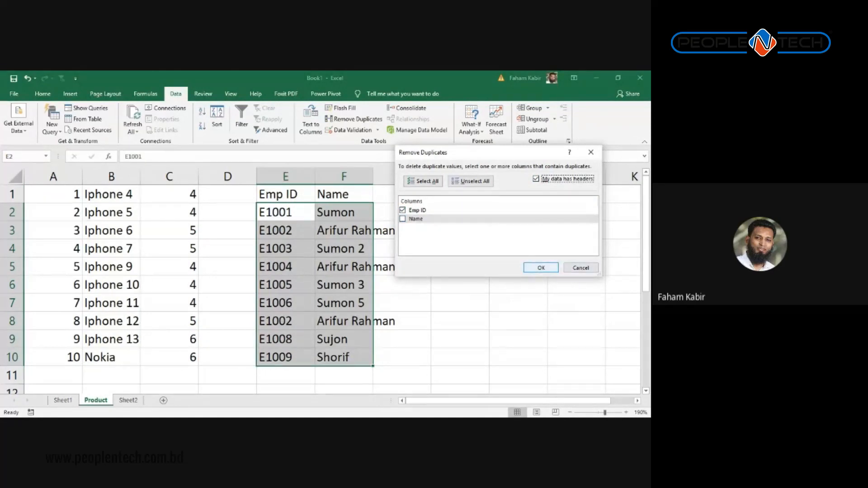
click(542, 268)
drag(336, 237, 505, 204)
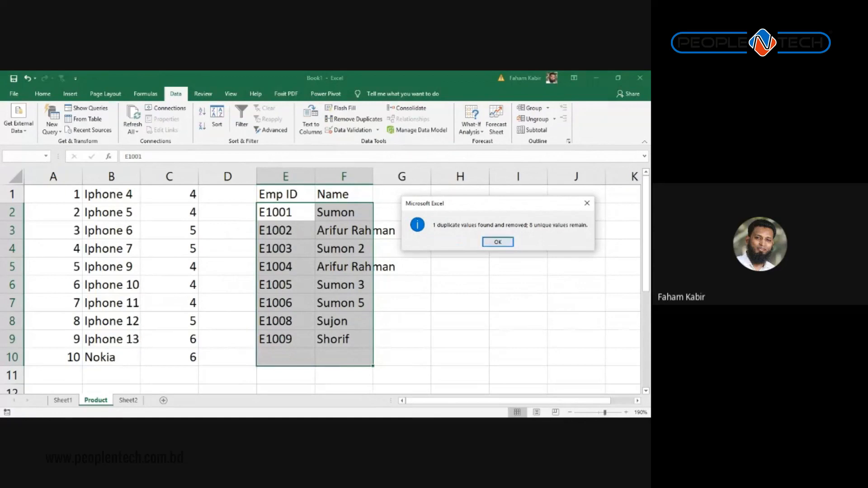
Step: Dismiss the result notice and confirm E1002 now appears only once in E3
key(Return)
click(337, 266)
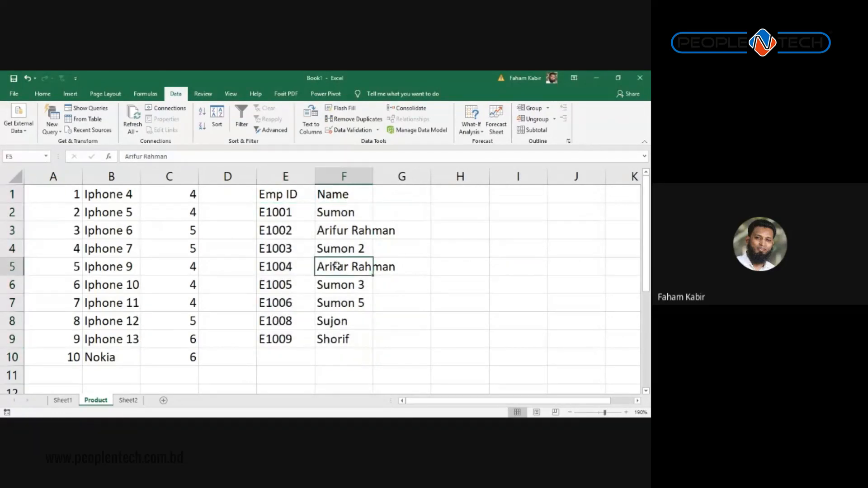
drag(356, 226, 346, 270)
click(330, 267)
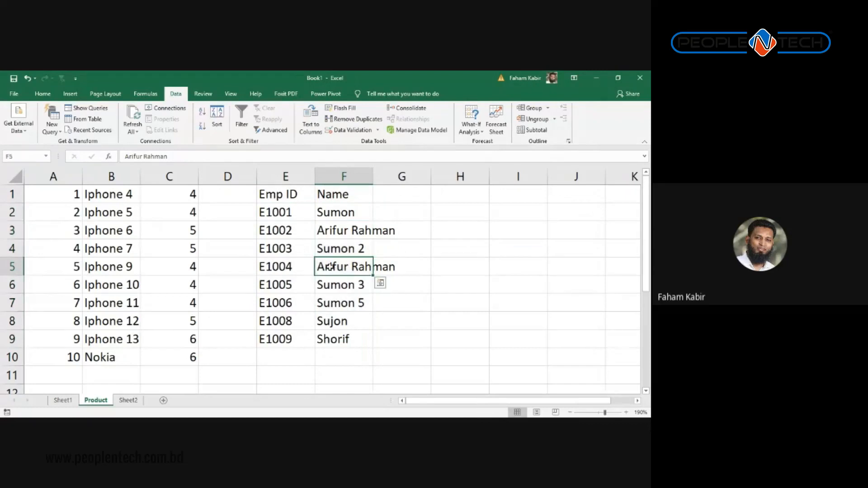
click(272, 271)
drag(334, 232, 301, 238)
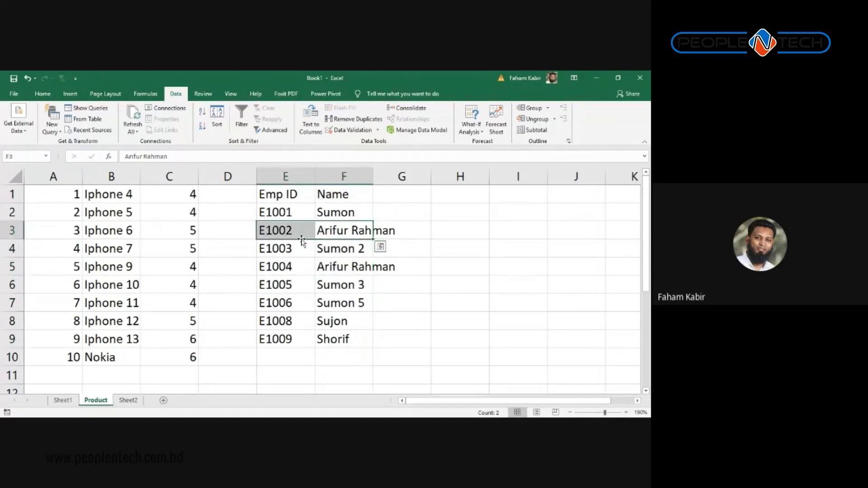
click(341, 269)
drag(342, 268, 291, 267)
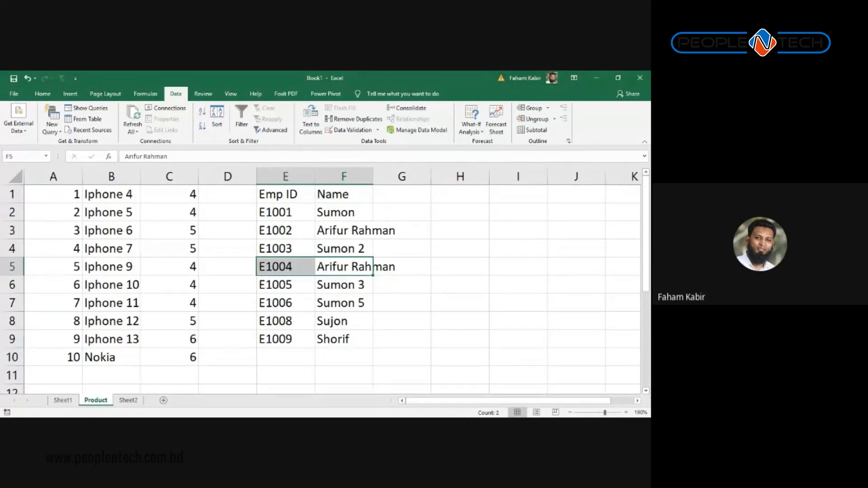
click(354, 230)
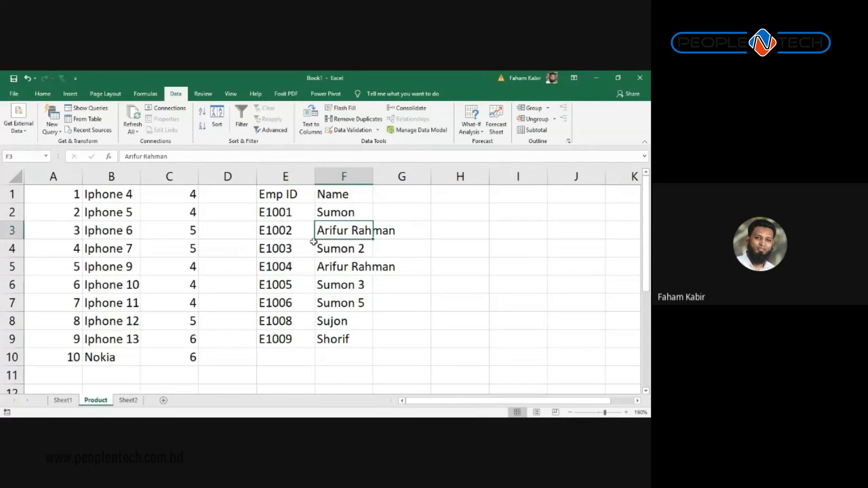
click(281, 229)
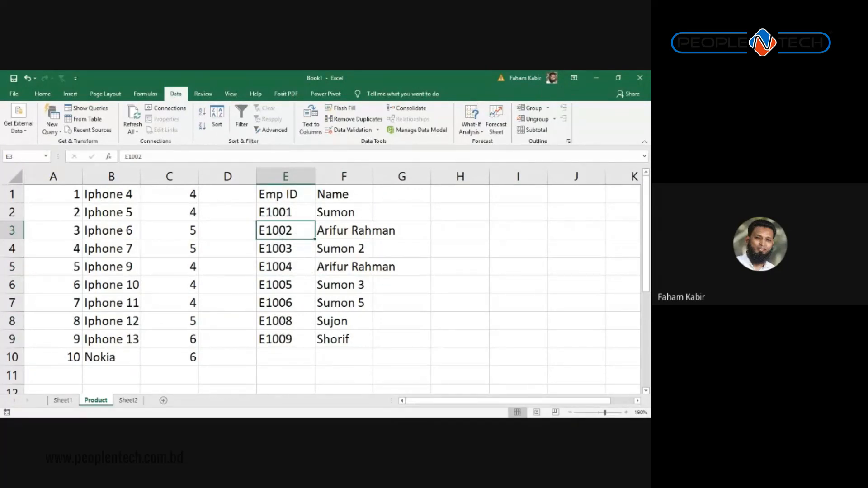
key(alt+Tab)
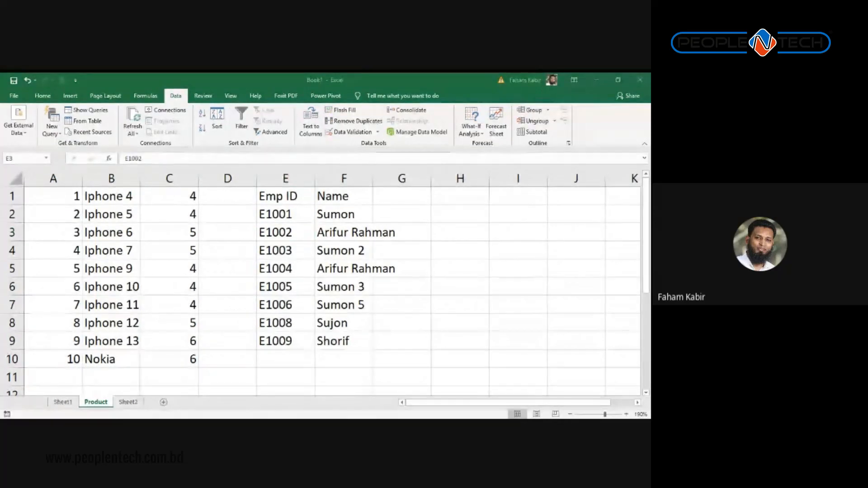
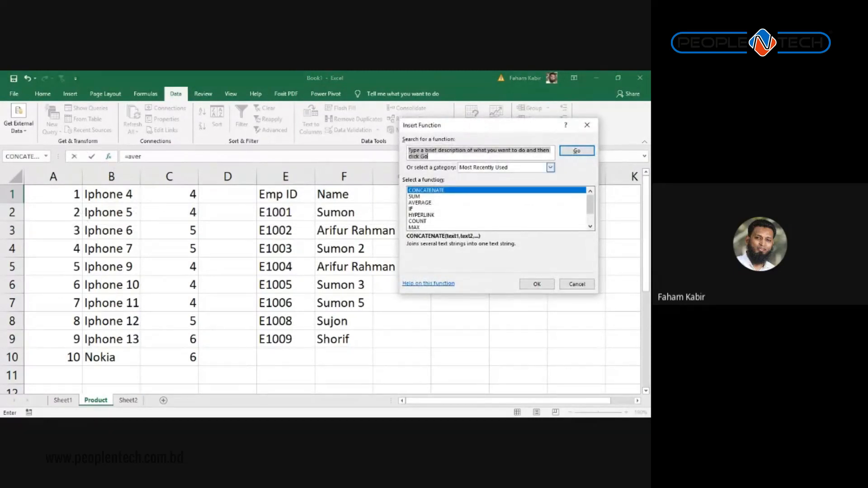
Step: Cancel Insert Function, start =AVERAGEA( in H1, view its Function Arguments, then discard it
click(587, 125)
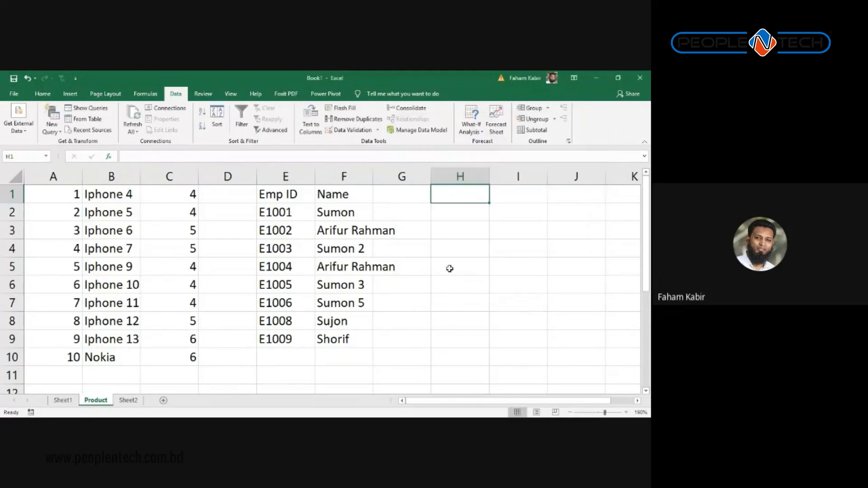
text(=average)
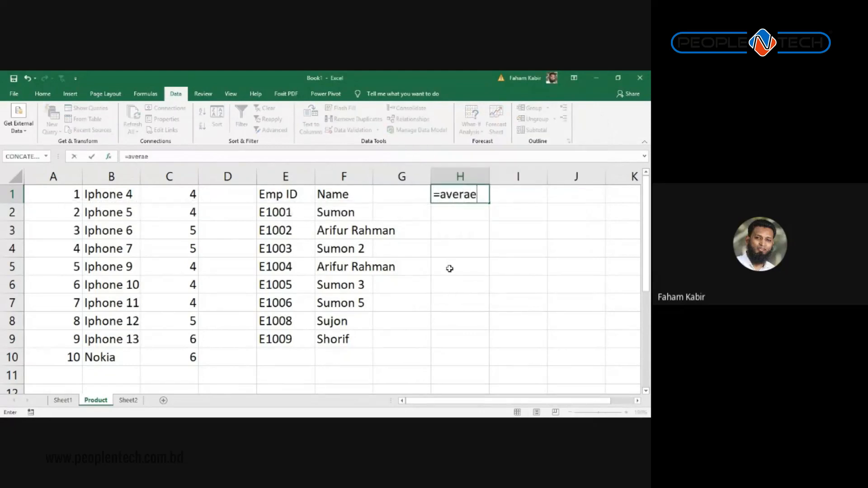
key(BackSpace)
text(gea)
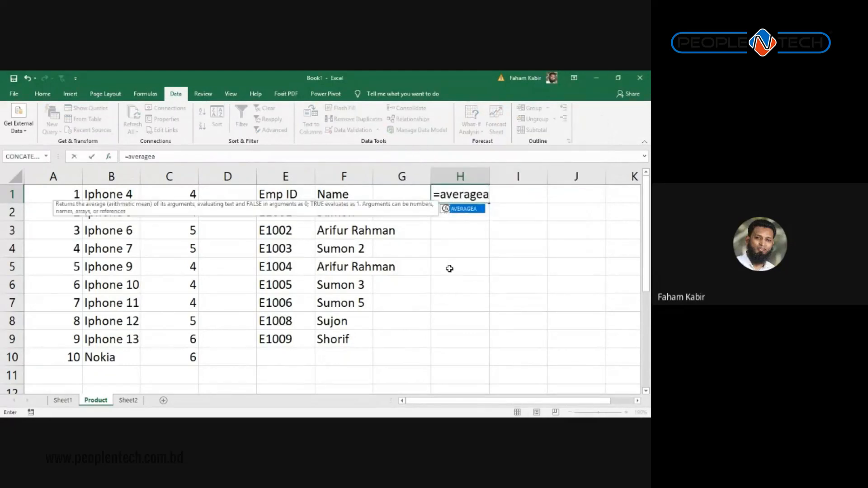
key(Tab)
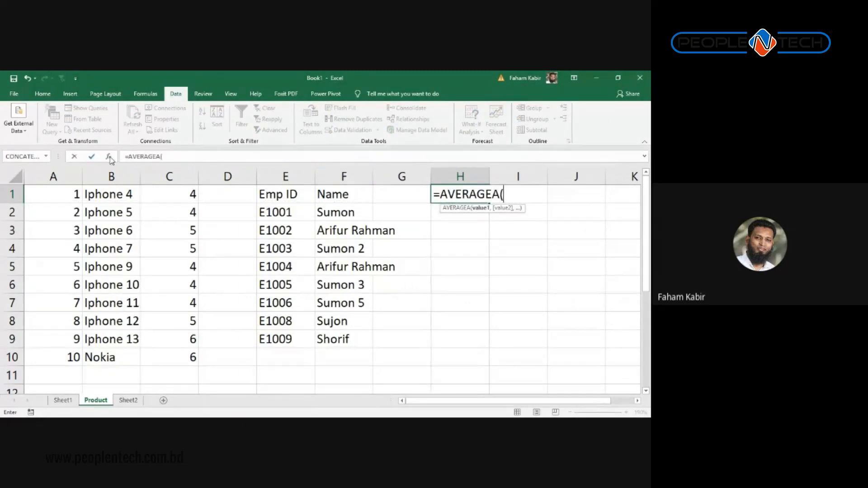
click(109, 156)
drag(510, 128, 354, 144)
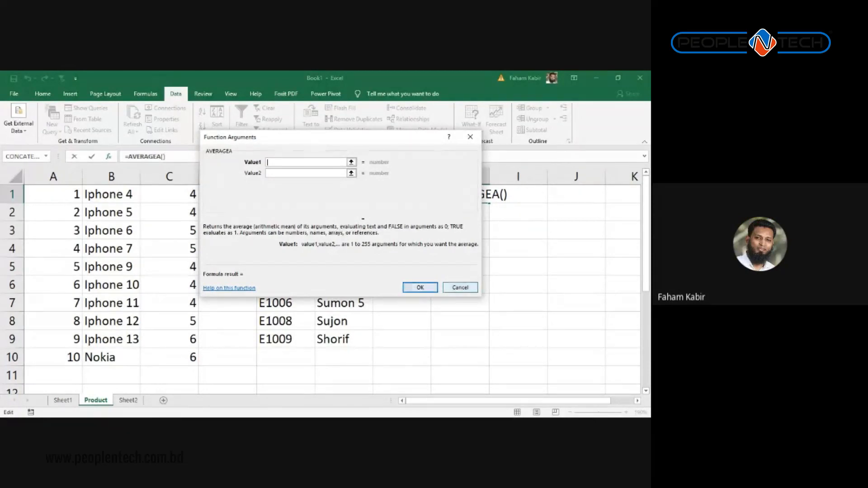
click(461, 288)
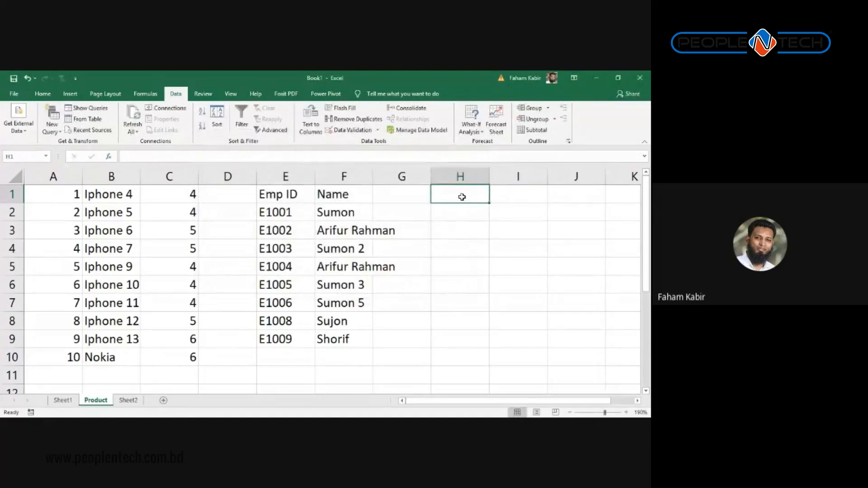
text(=)
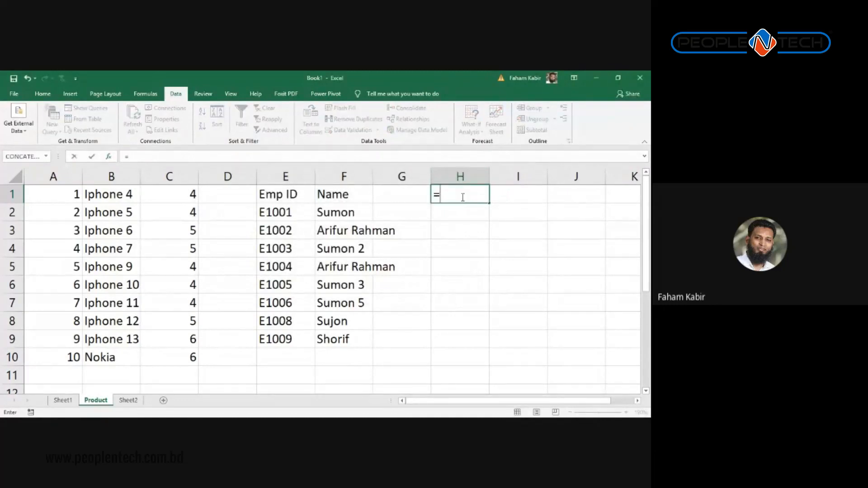
text(a)
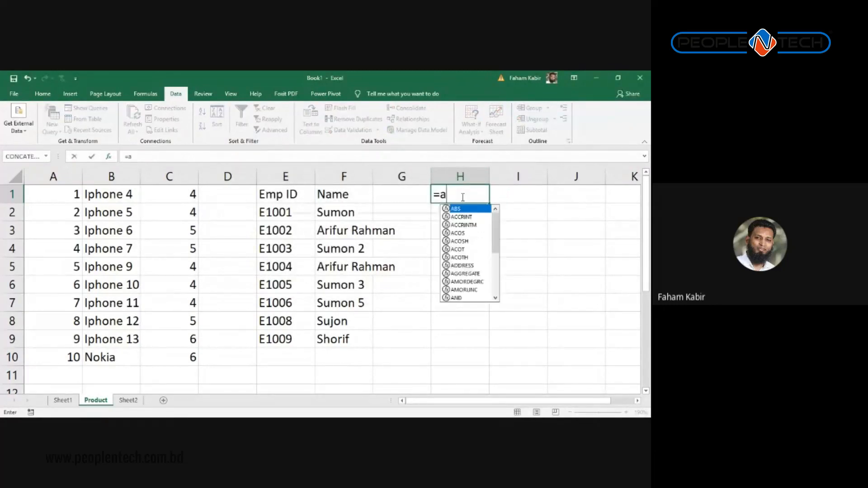
text(verage)
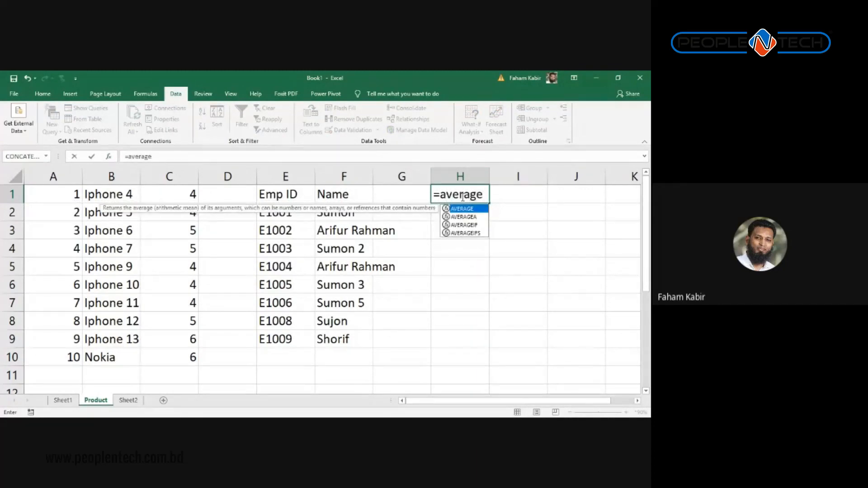
text(()
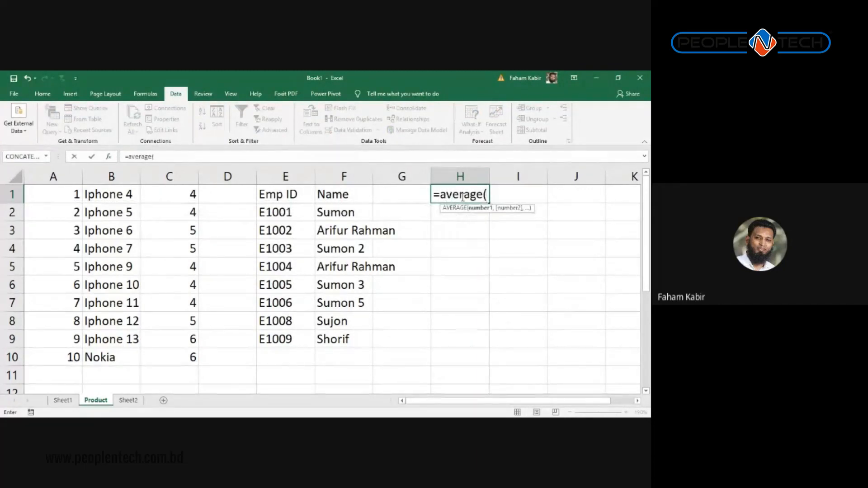
key(BackSpace)
text(aJ)
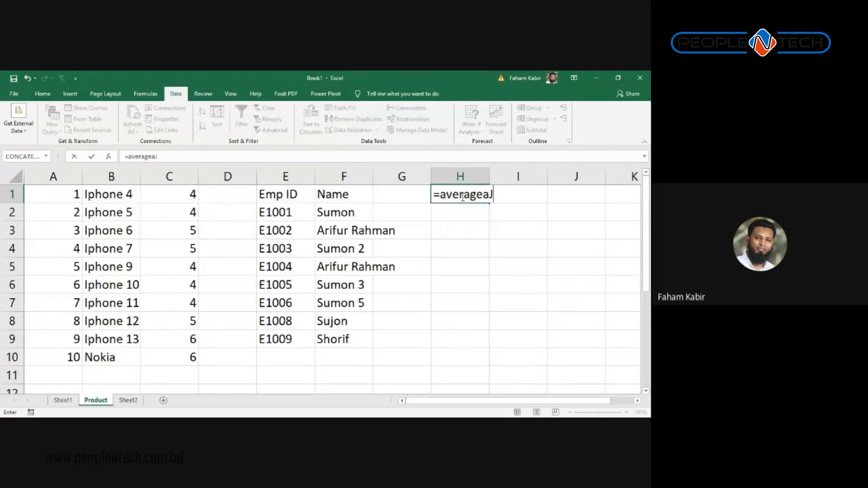
key(BackSpace)
text(()
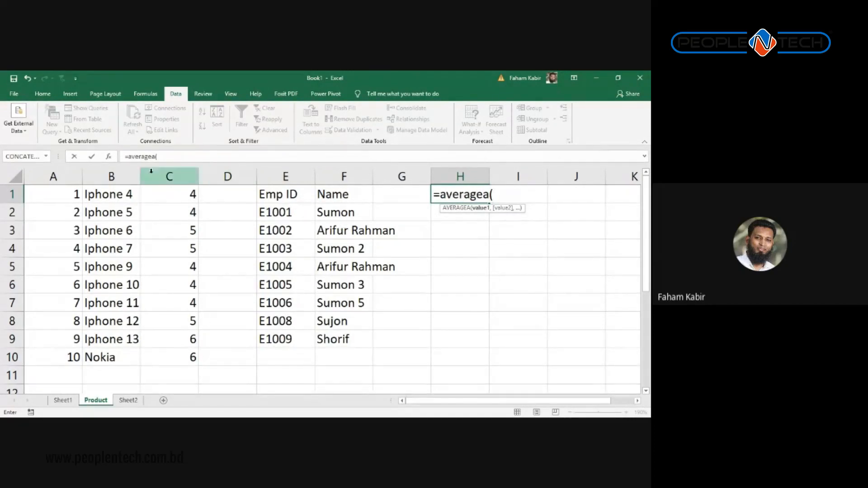
click(108, 156)
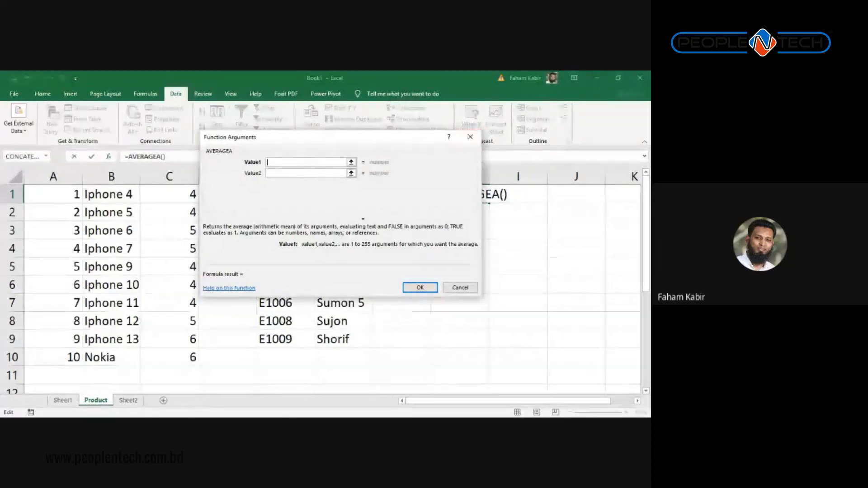
click(471, 137)
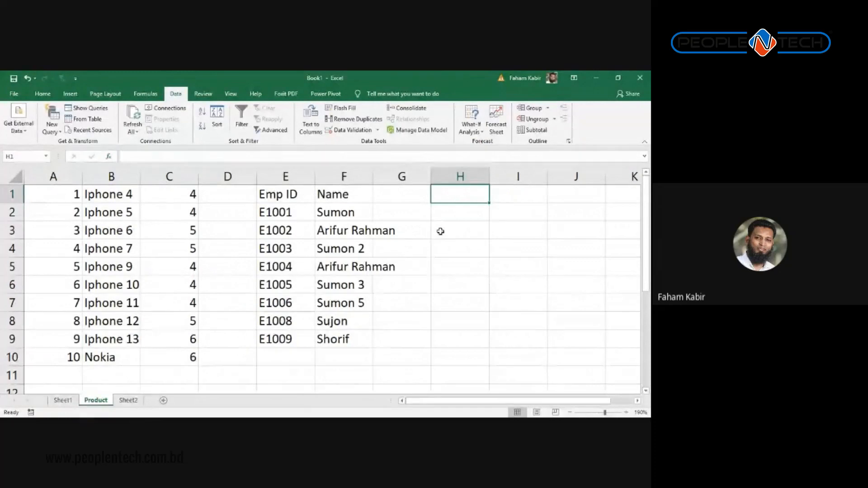
Step: Go to Sheet2 and insert a new blank worksheet, Sheet6
scroll(288, 301, down, 1)
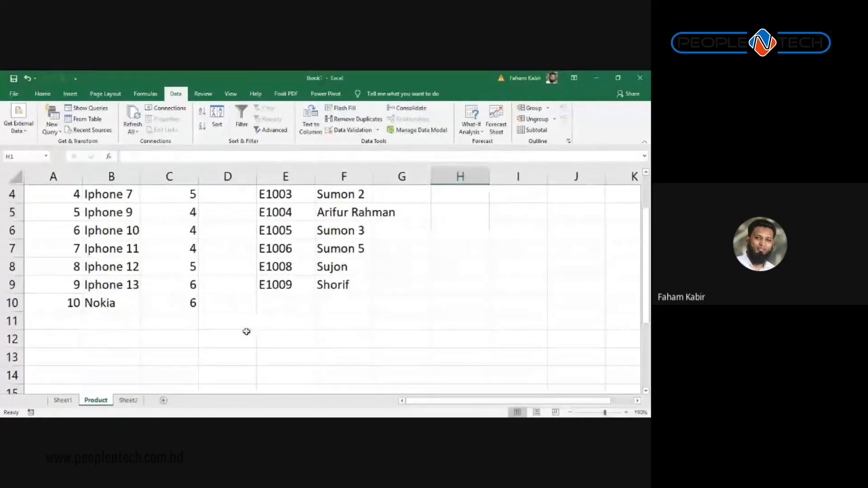
click(246, 326)
click(136, 404)
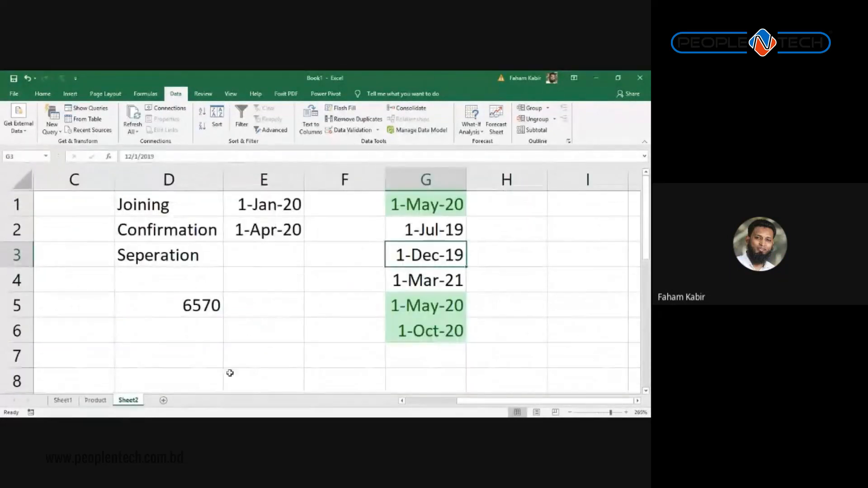
click(163, 400)
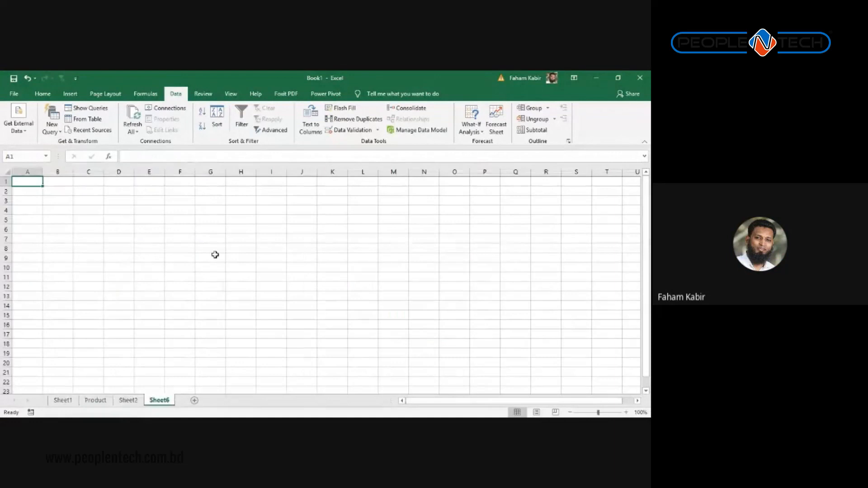
Step: Type the labels A, B, C, D and E across cells A1:E1
ctrl+scroll(215, 255, up, 3)
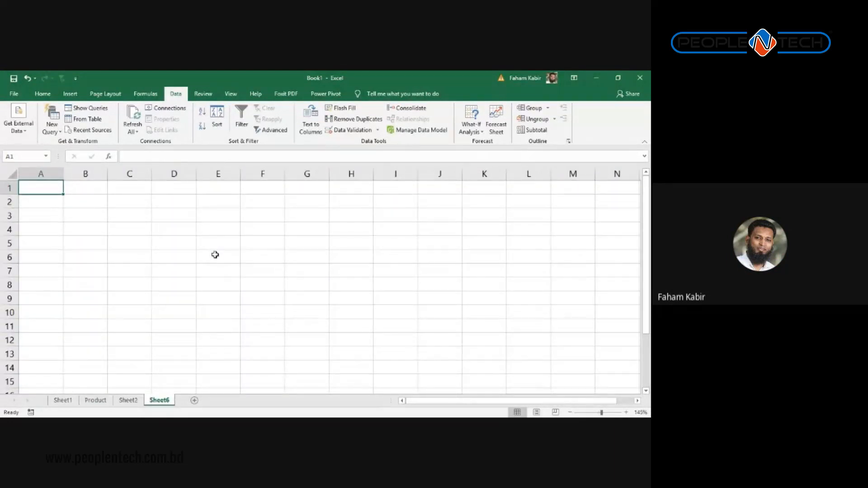
text(A)
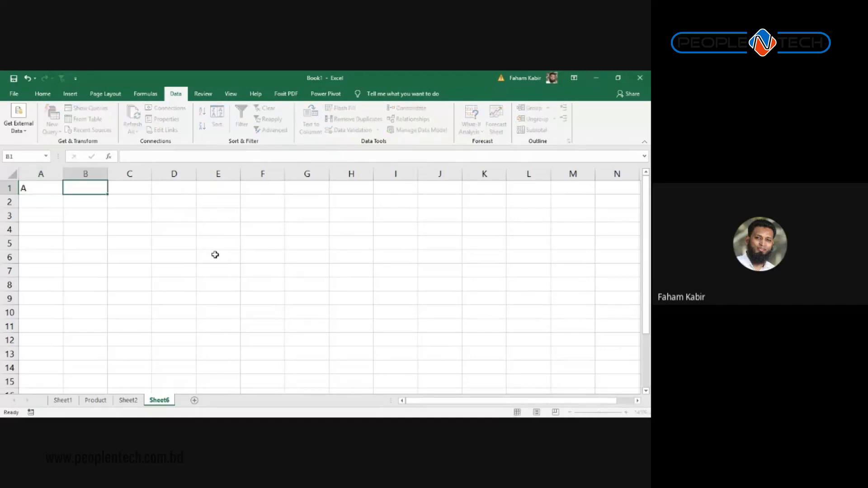
key(Tab)
text(B)
key(Tab)
text(C)
key(Tab)
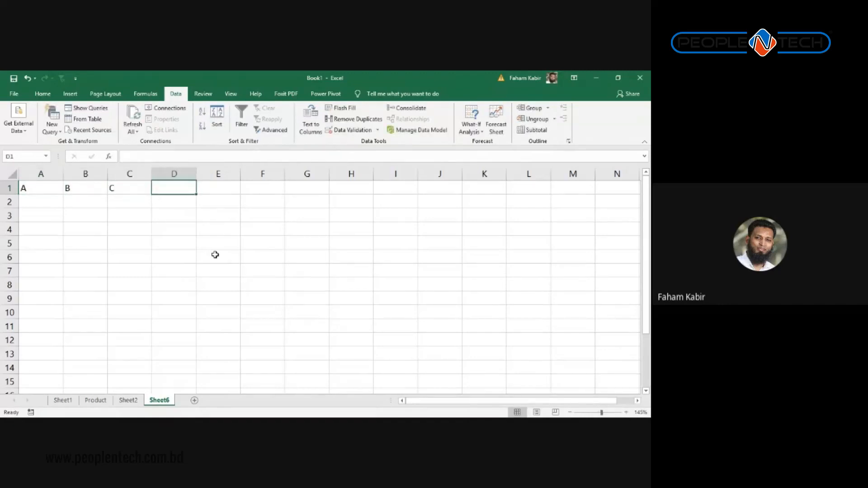
text(D)
key(shift+Right)
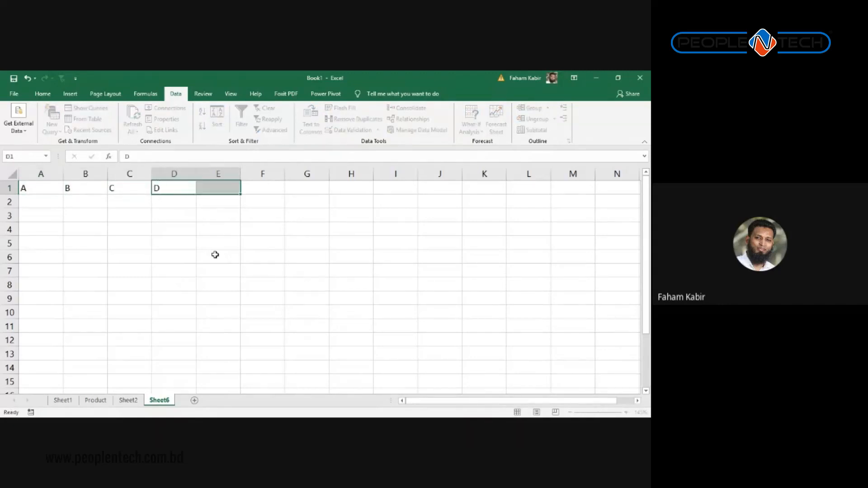
key(Right)
text(e)
key(Right)
key(Left)
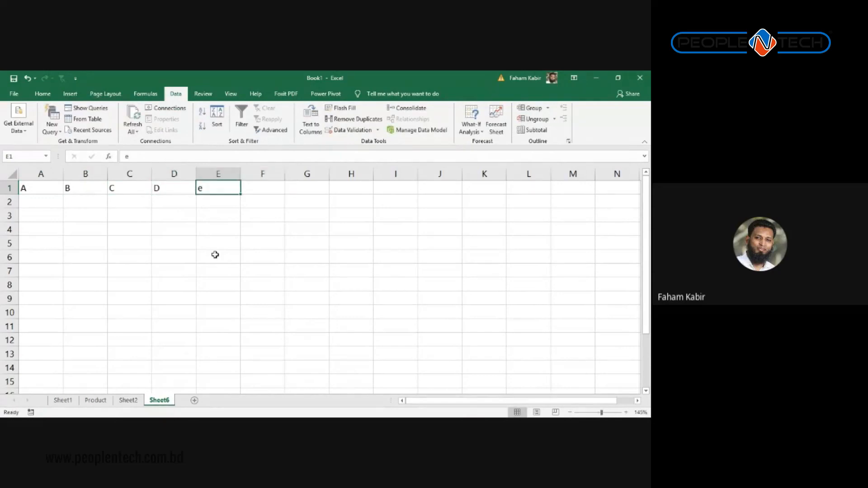
key(BackSpace)
key(Escape)
key(Home)
key(Right)
key(Right)
key(Right)
key(Right)
text(E)
key(Right)
key(Left)
key(Left)
key(Left)
key(Left)
key(Left)
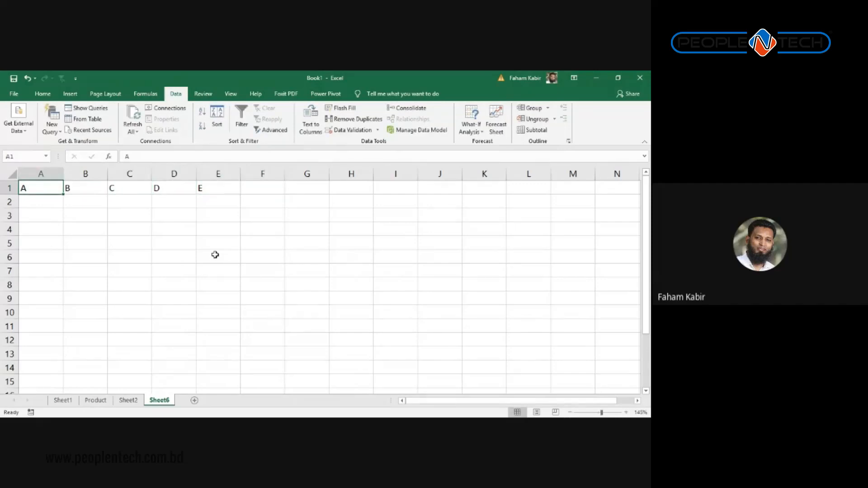
Step: Enter A2 in cell A2 and fill the series down to A9
key(Down)
text(A3)
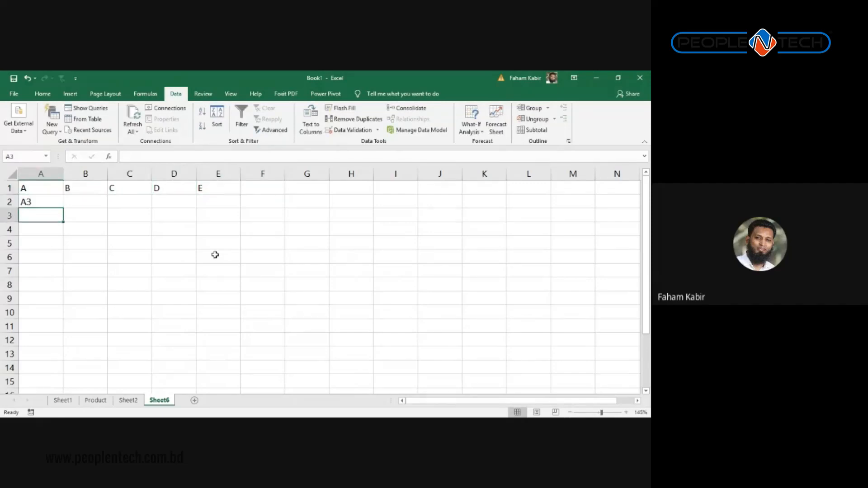
key(Up)
key(Down)
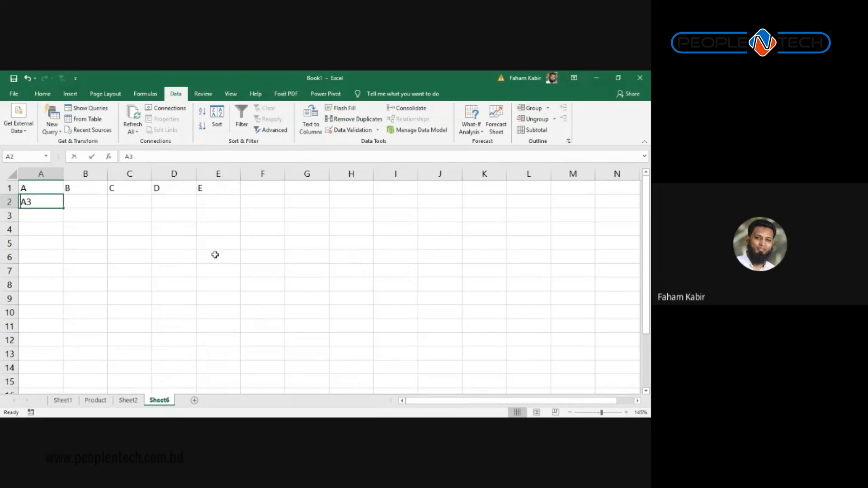
text(A2)
key(ctrl+Return)
drag(64, 208, 72, 306)
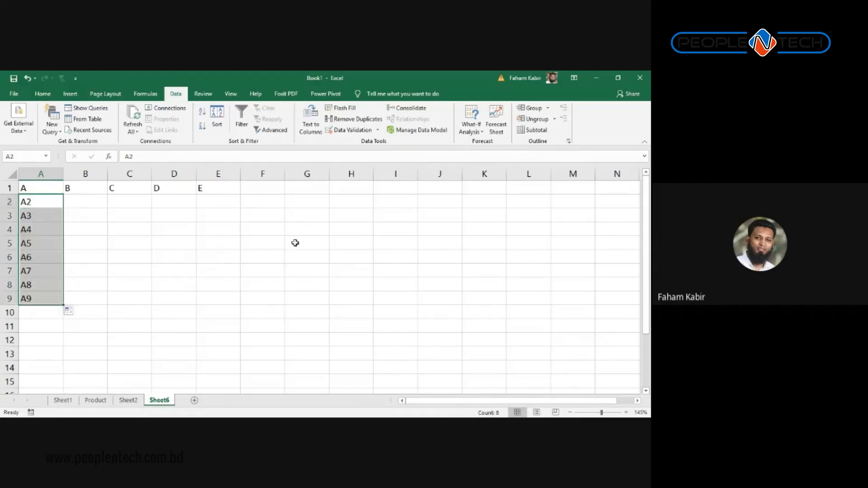
Step: Select A1:A9 and close Fill Color without applying yellow, then select A1:E1 and E6
click(74, 189)
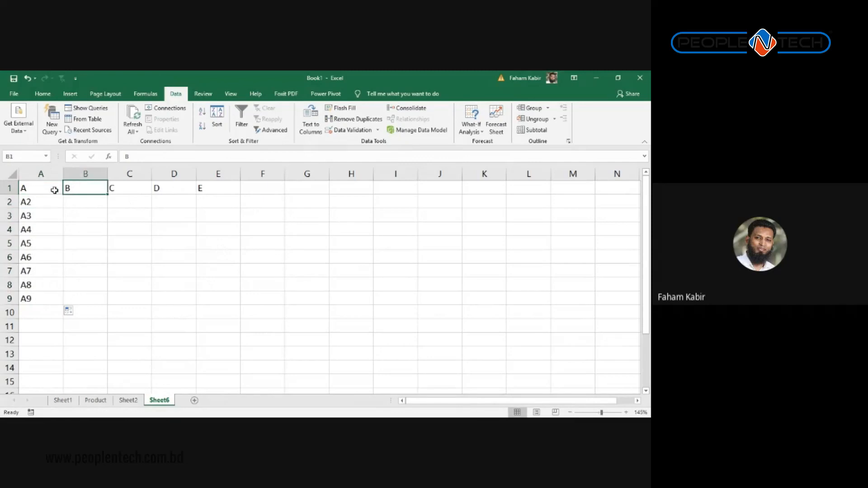
drag(54, 190, 53, 296)
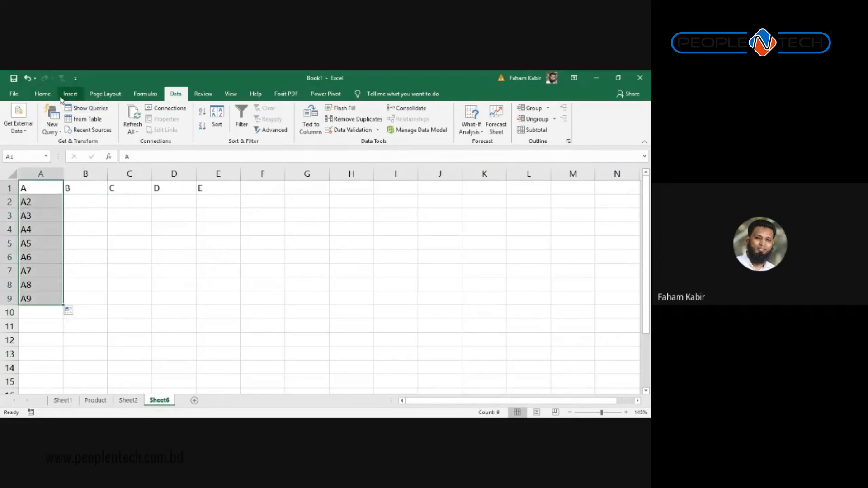
click(44, 95)
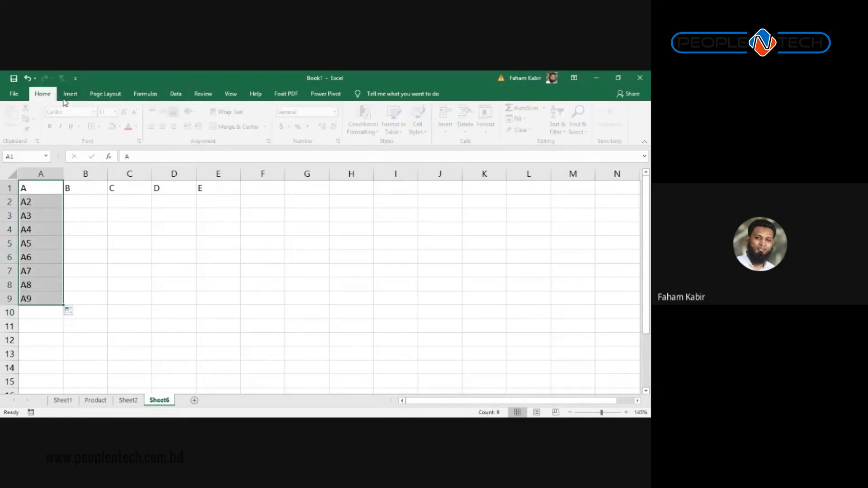
click(123, 127)
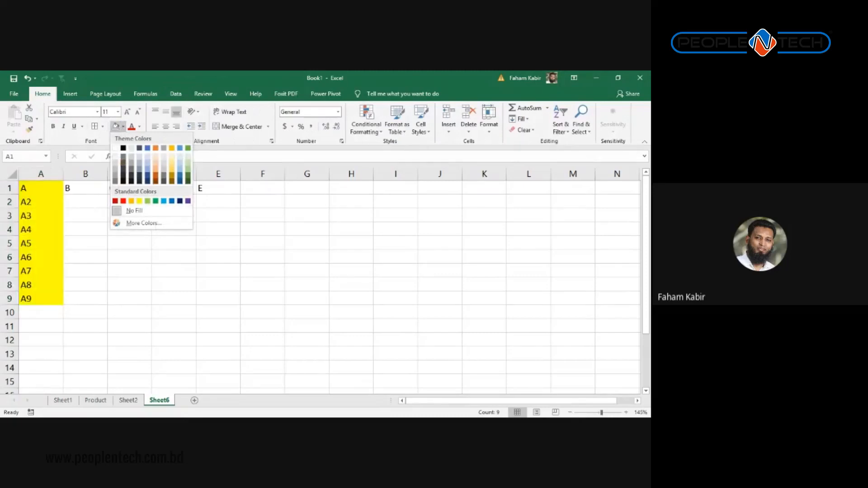
click(132, 211)
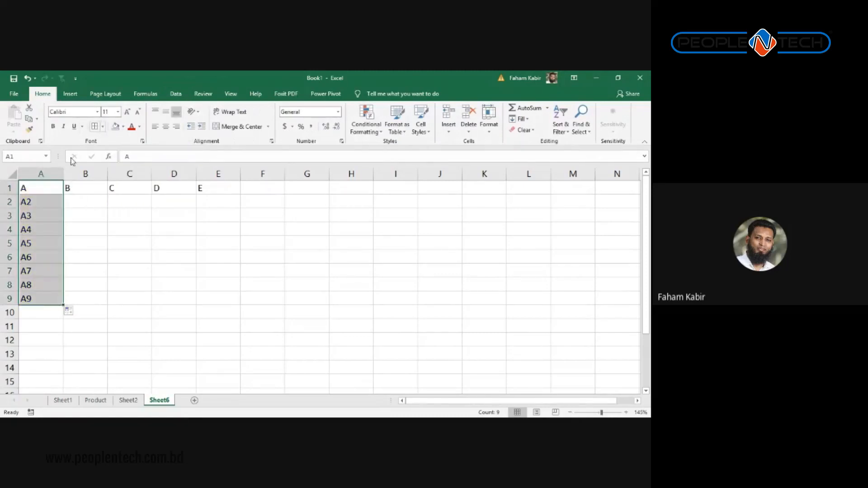
drag(39, 188, 200, 172)
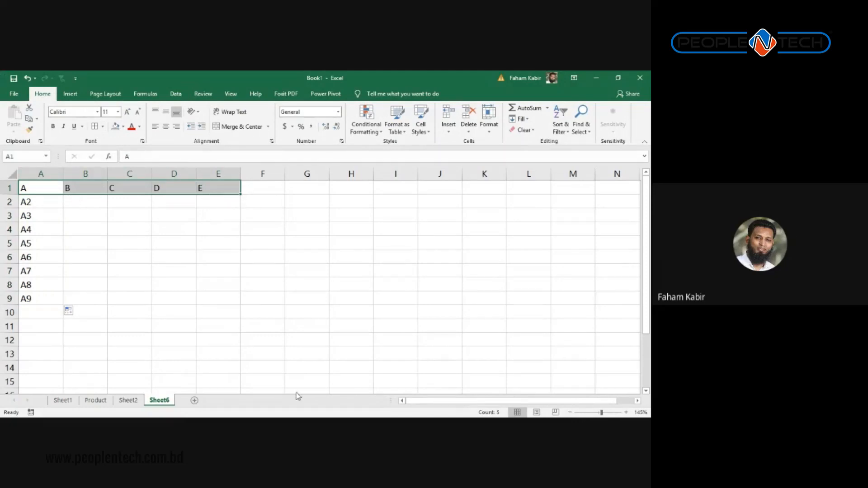
click(215, 258)
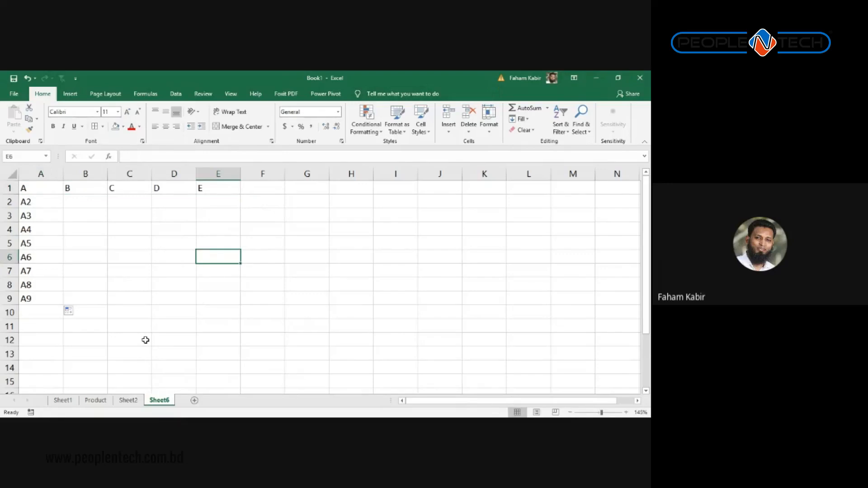
Step: Label D5 'Row' and D6 'Column'
key(Up)
key(Up)
key(Up)
key(Up)
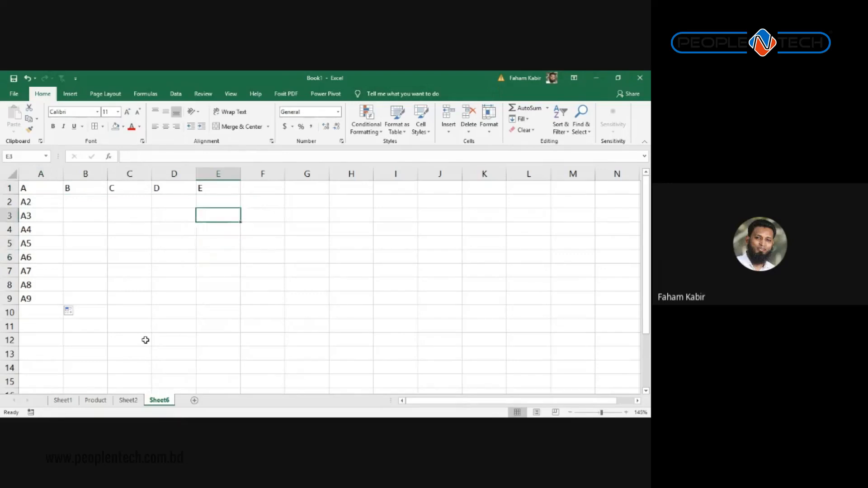
key(Left)
key(Down)
key(Down)
key(Down)
text(Row)
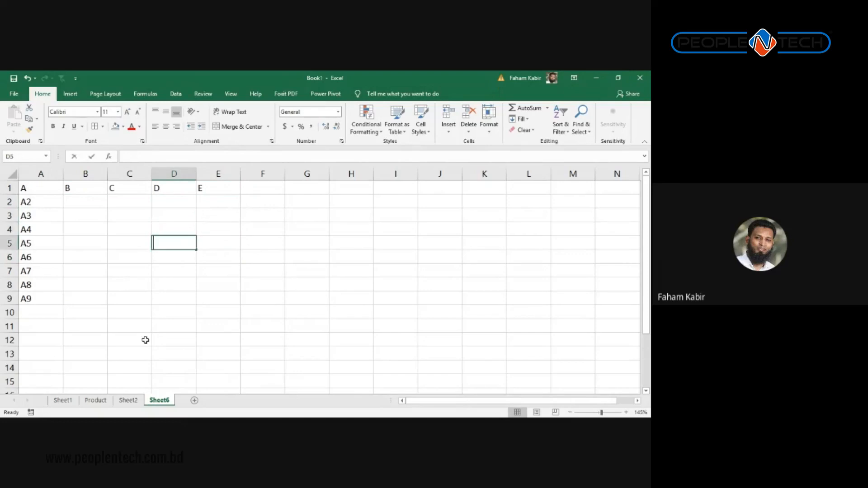
key(Return)
text(C)
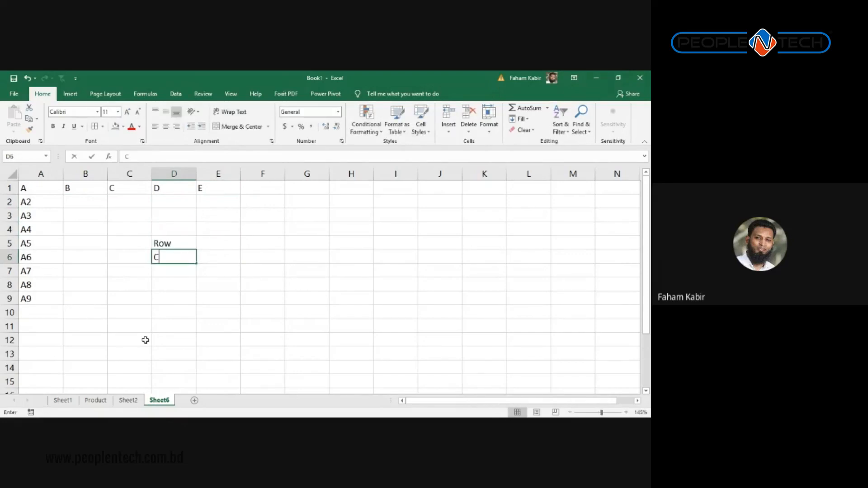
text(olumn)
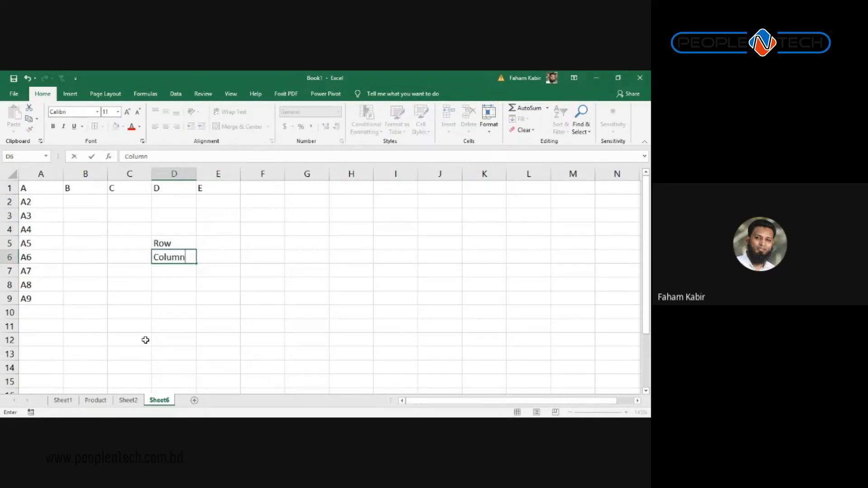
key(Return)
key(Up)
key(Up)
key(Right)
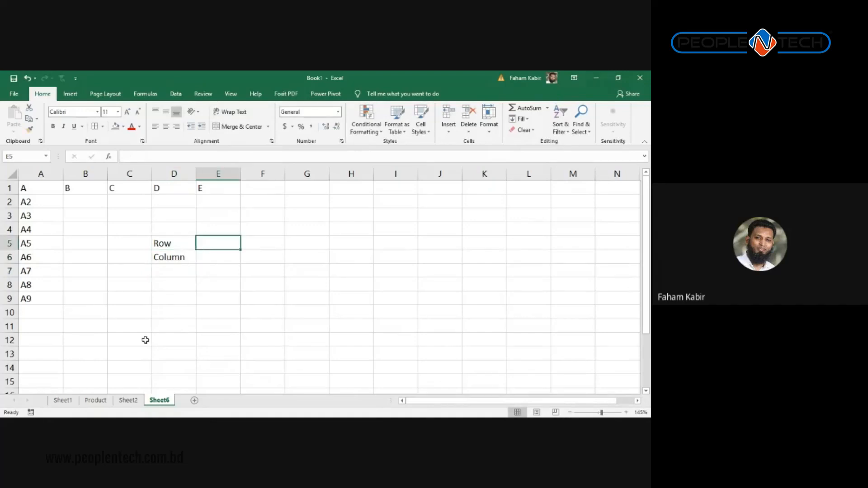
Step: Enter C in E4, then step along header row 1 and return to E4
key(Up)
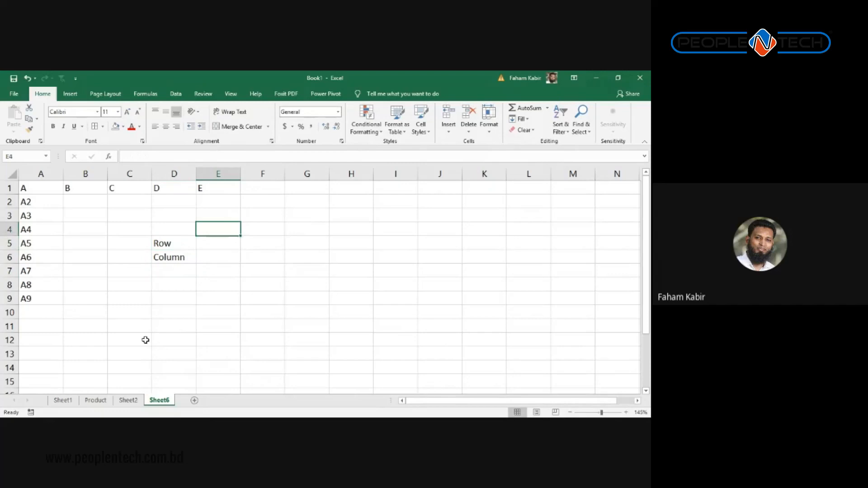
text(C)
key(Return)
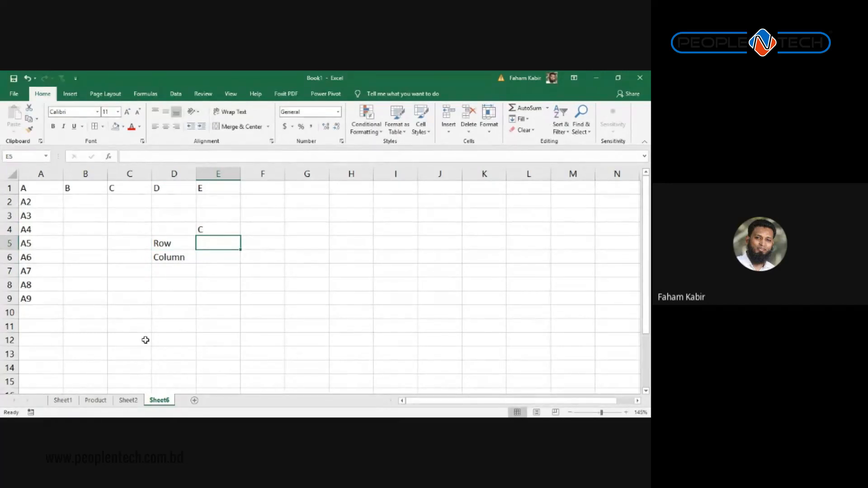
key(Down)
key(Up)
key(Up)
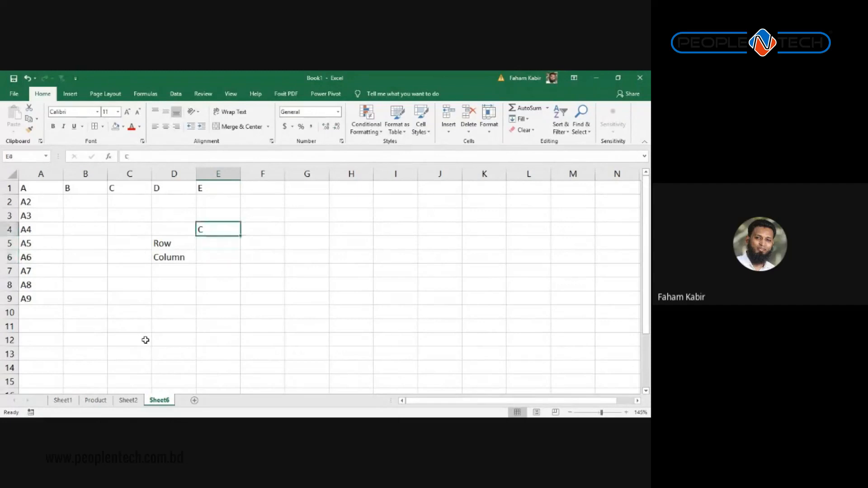
key(Down)
key(Down)
key(Left)
key(Left)
key(Left)
key(Left)
key(Up)
key(Up)
key(Up)
key(Up)
key(Up)
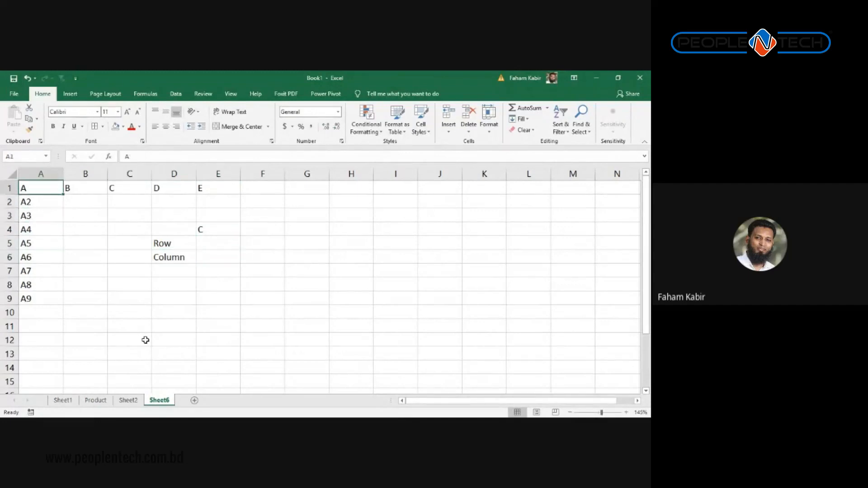
key(Right)
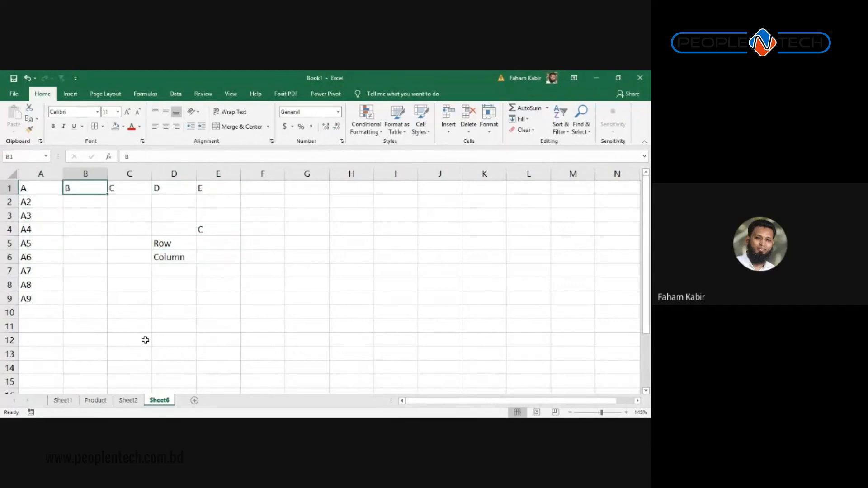
key(Right)
key(Right)
key(Right)
key(Left)
key(Left)
key(Left)
key(Left)
key(Right)
key(Right)
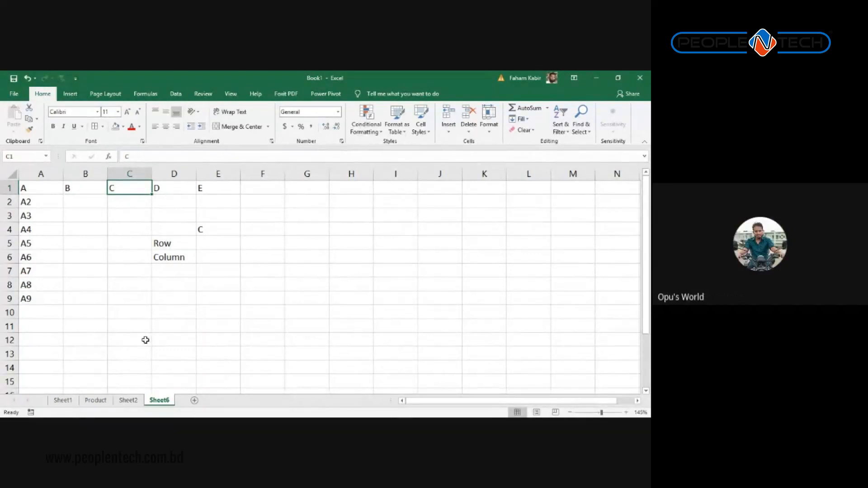
key(Left)
key(Left)
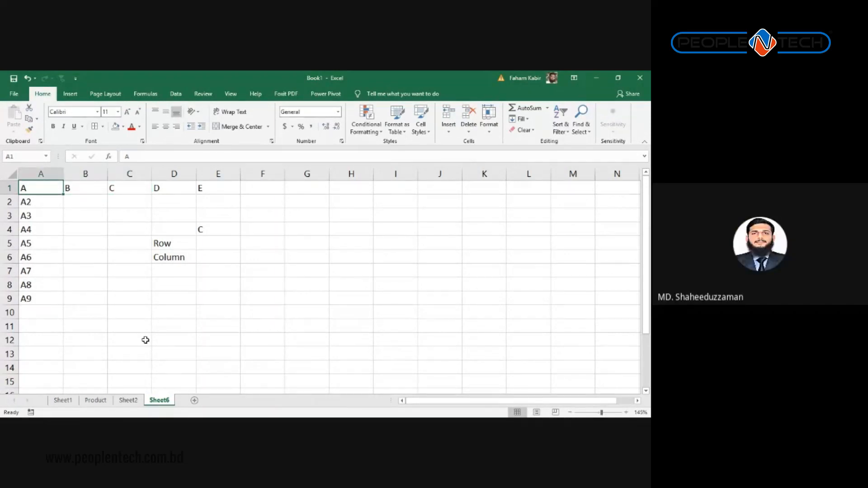
key(Right)
key(Right)
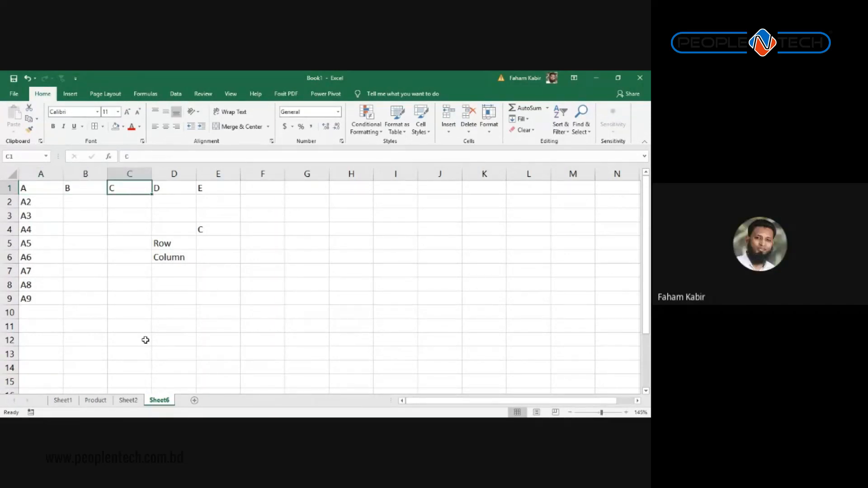
key(Right)
key(Down)
key(Down)
key(Down)
key(Right)
key(Down)
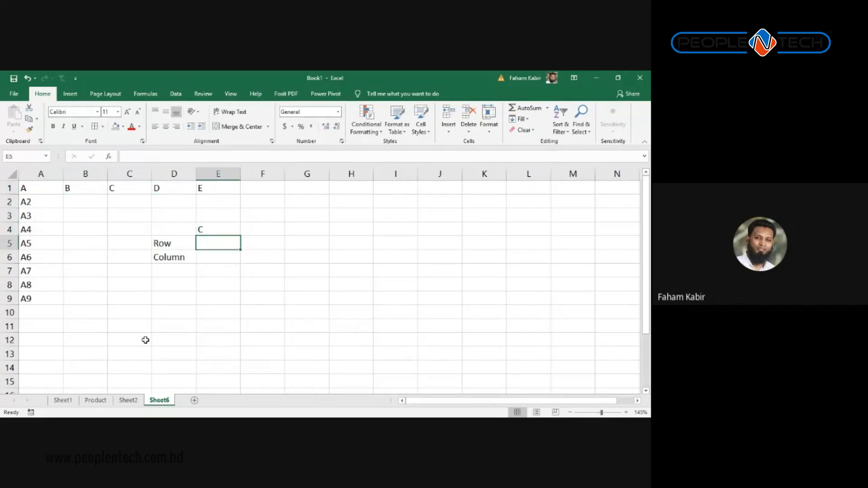
Step: Drop the stray = in E5, then start =MATCH( in E6 with E4 as lookup value
text(=)
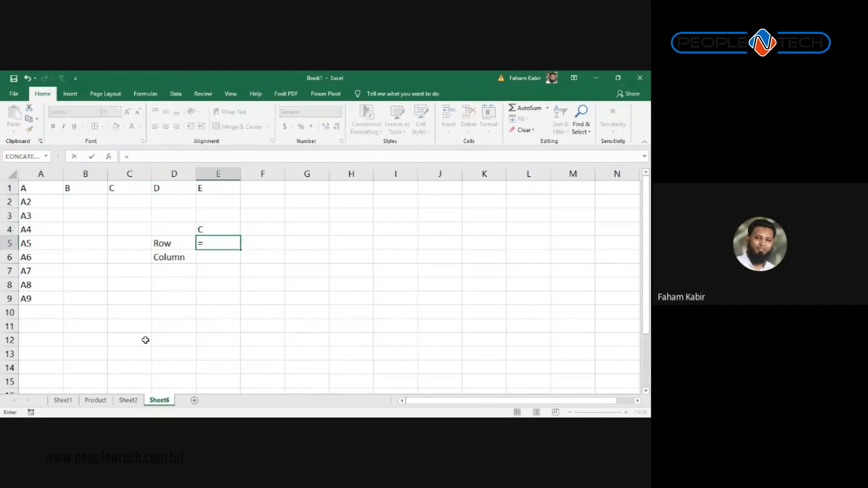
key(Escape)
key(Down)
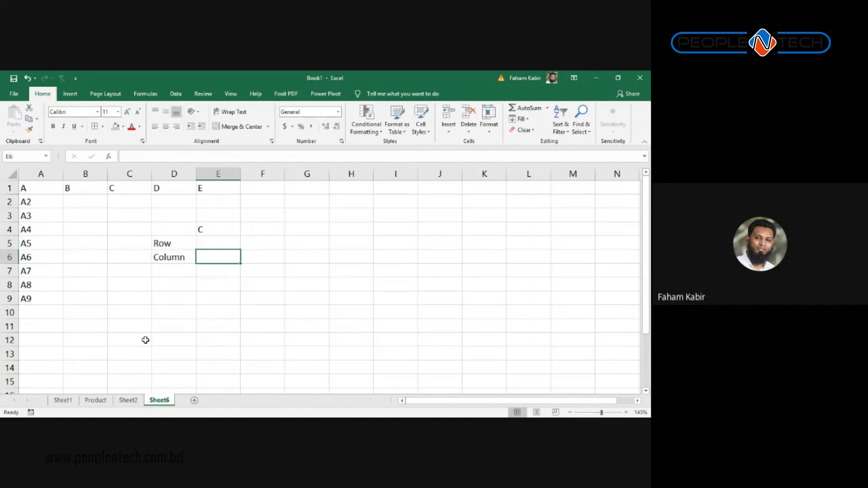
text(=mat)
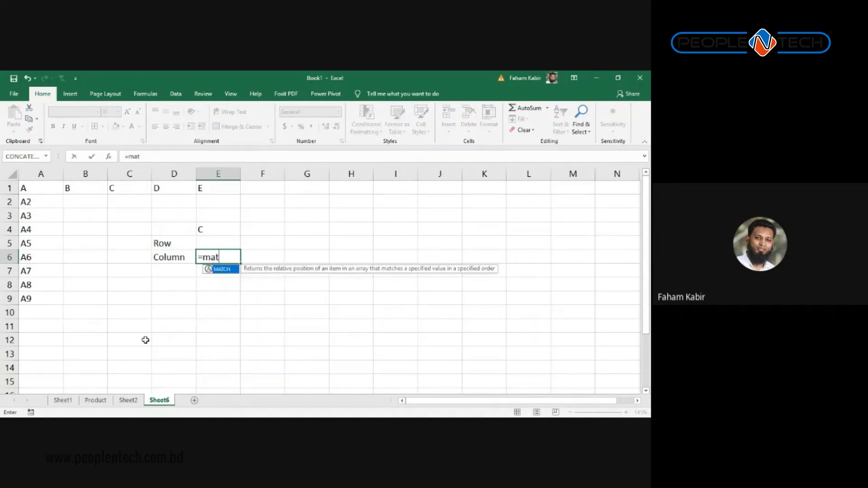
key(Tab)
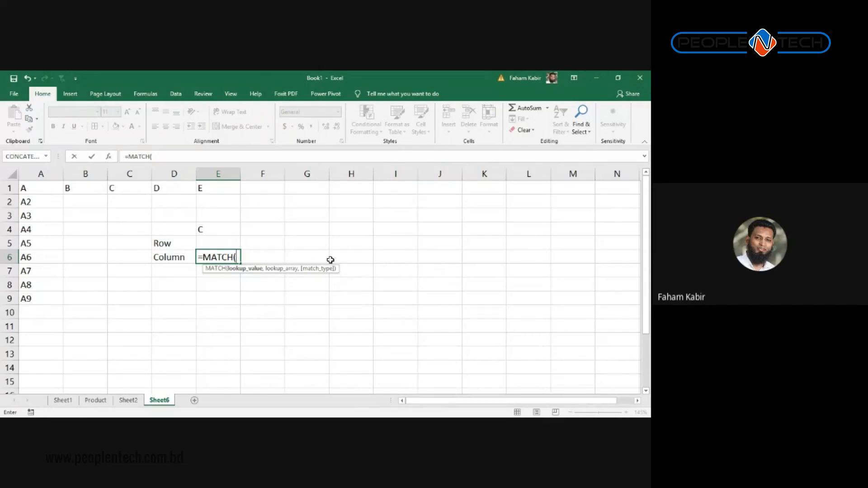
click(203, 231)
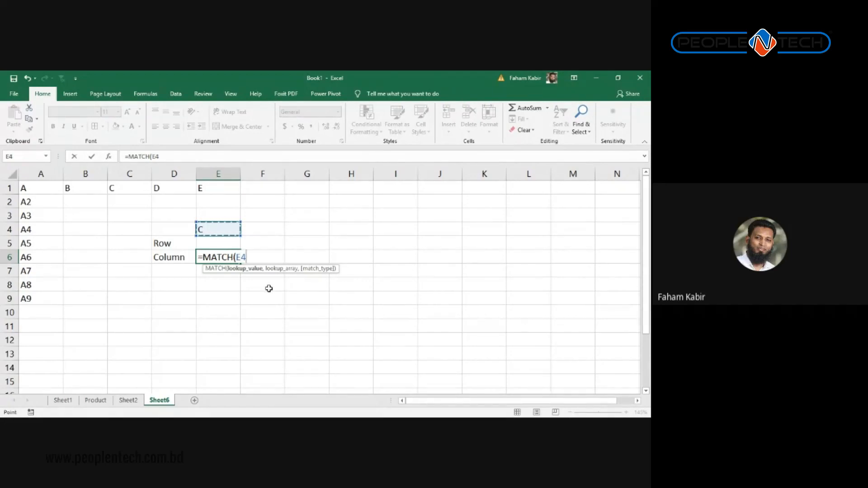
Step: Try several lookup ranges for the MATCH, settling on =MATCH(E4,3:3) with row 3
text(,)
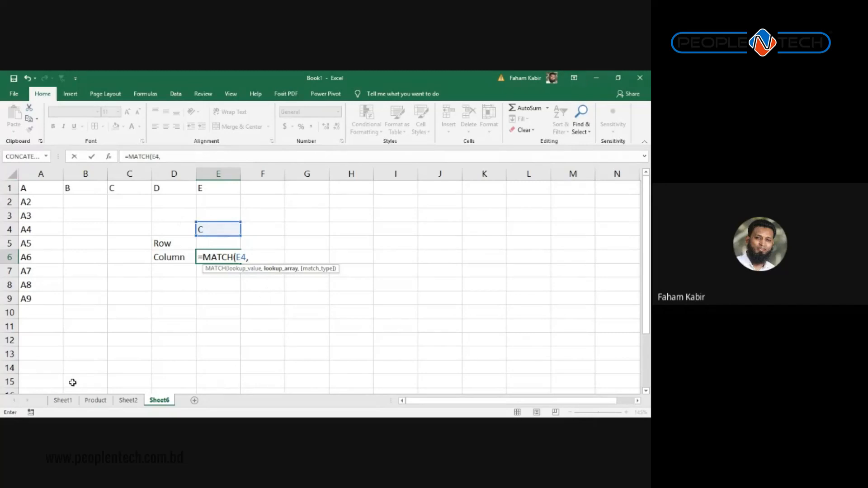
drag(25, 187, 217, 187)
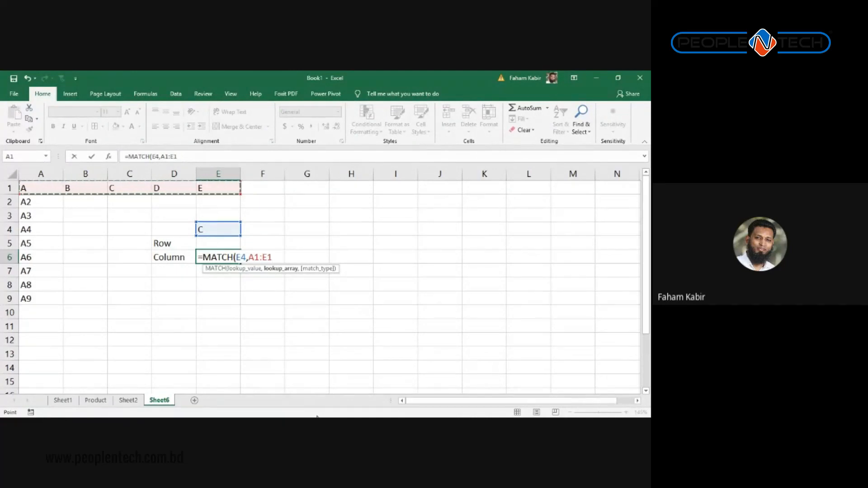
text(,)
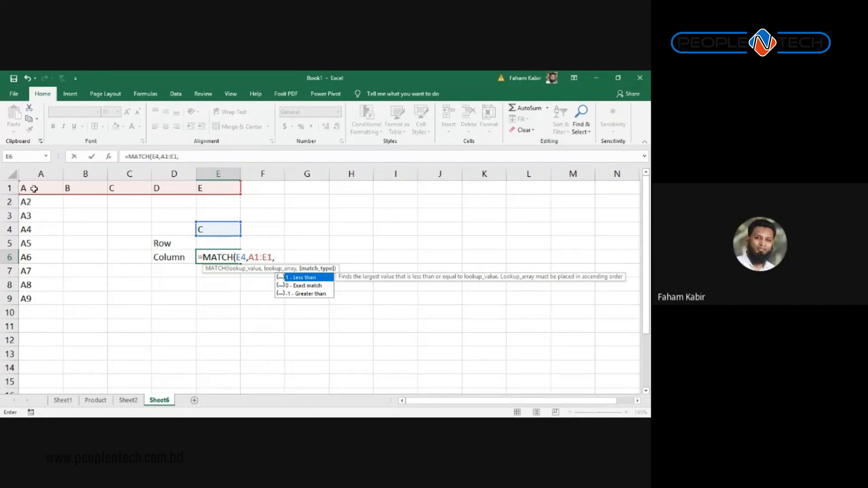
drag(34, 188, 126, 292)
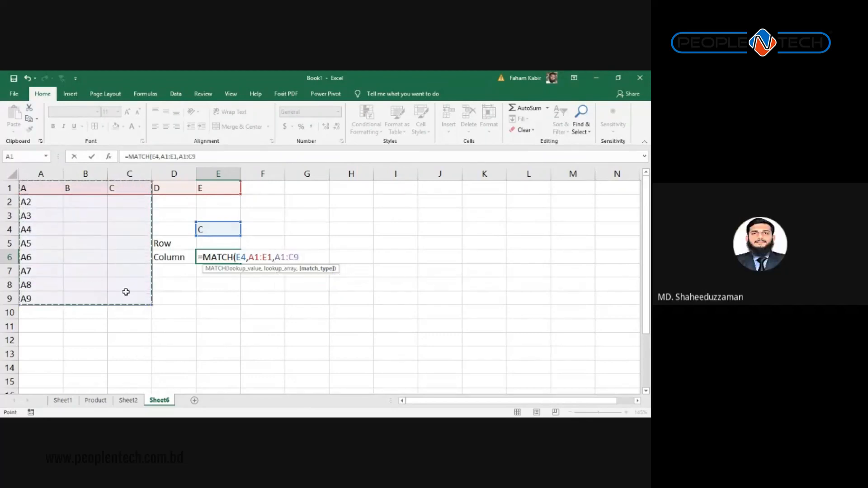
key(BackSpace)
key(BackSpace)
key(BackSpace)
key(BackSpace)
key(BackSpace)
key(BackSpace)
key(BackSpace)
key(BackSpace)
key(BackSpace)
key(BackSpace)
key(BackSpace)
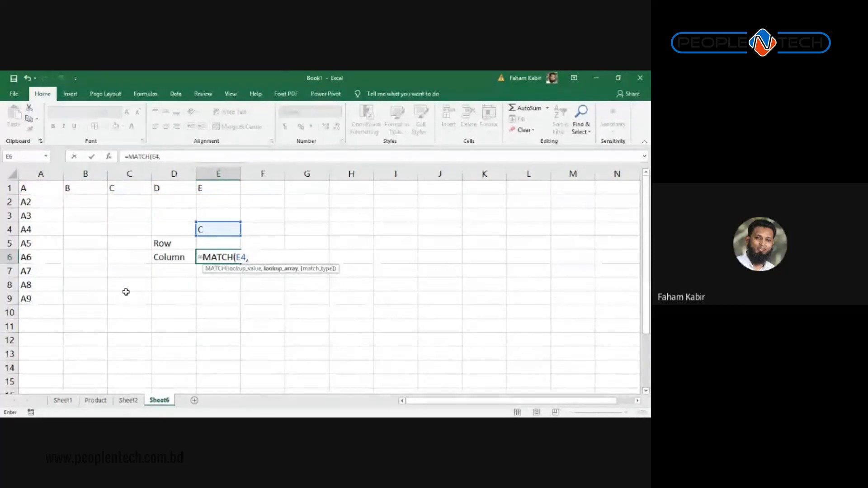
drag(36, 185, 34, 312)
click(116, 283)
drag(127, 188, 131, 383)
click(127, 176)
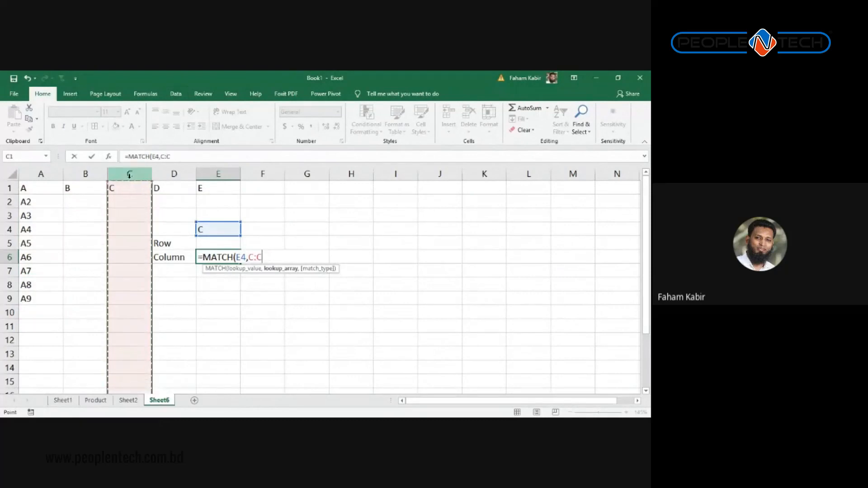
click(103, 198)
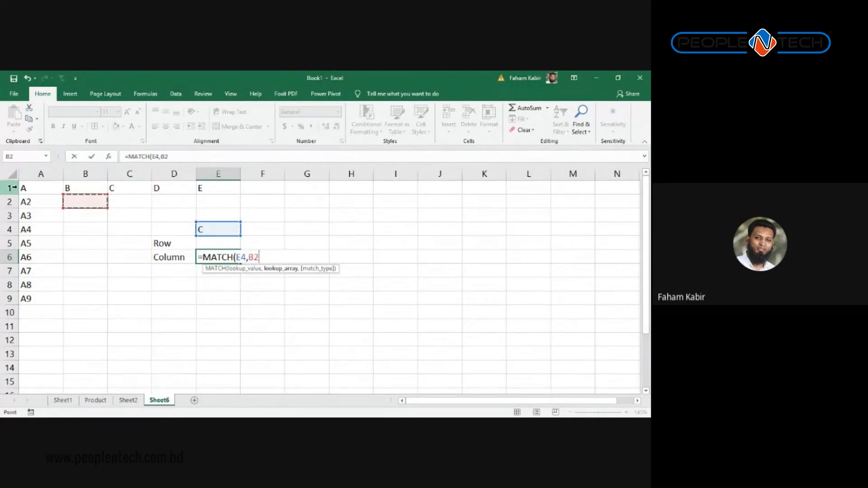
click(10, 213)
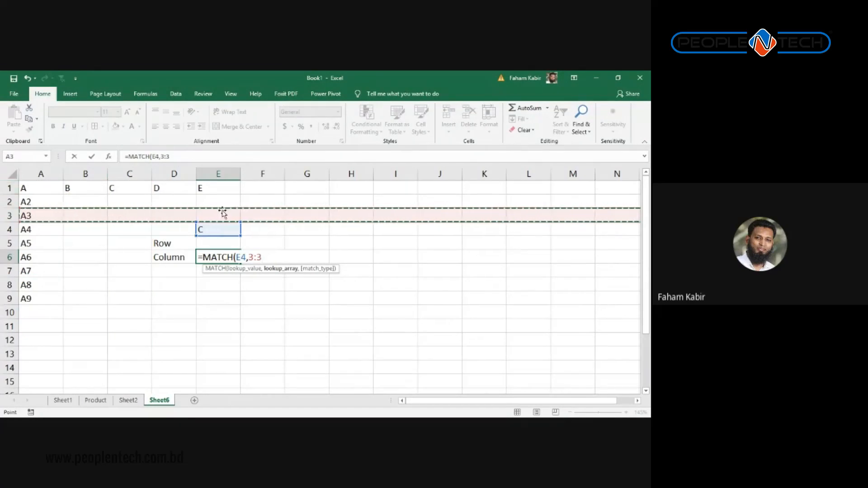
key(BackSpace)
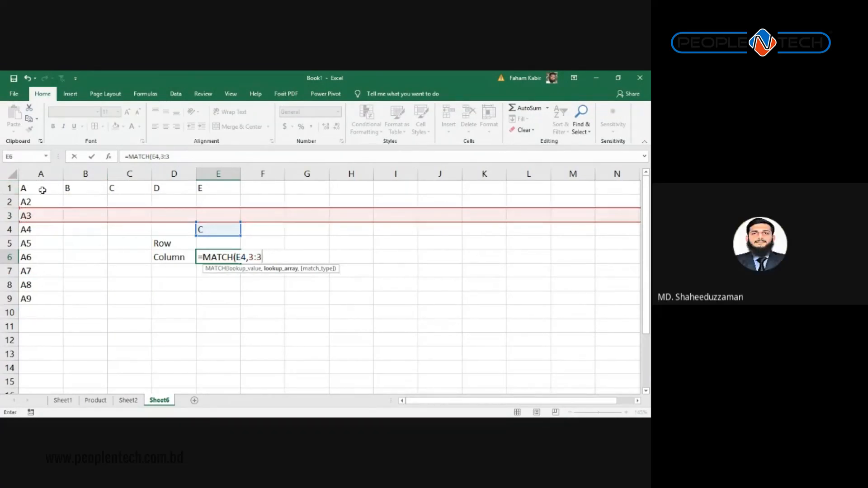
Step: Select and deselect the top block of cells, then reopen E6 and exit editing
drag(46, 189, 429, 249)
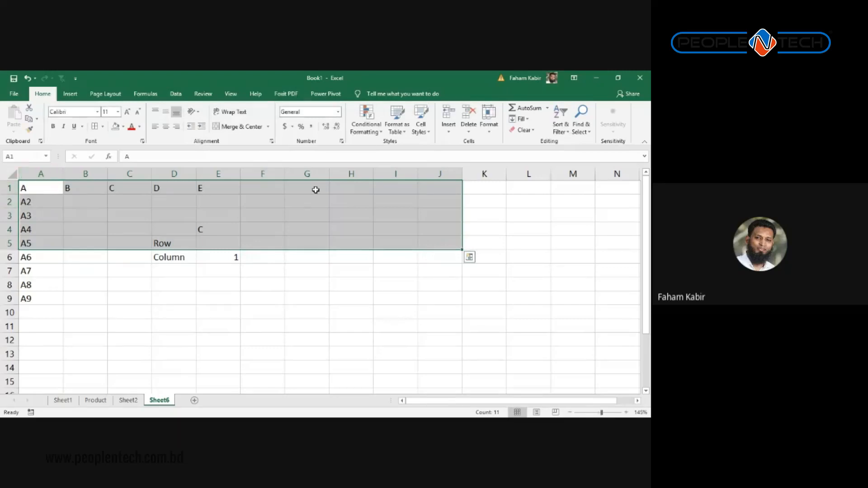
drag(287, 326, 262, 326)
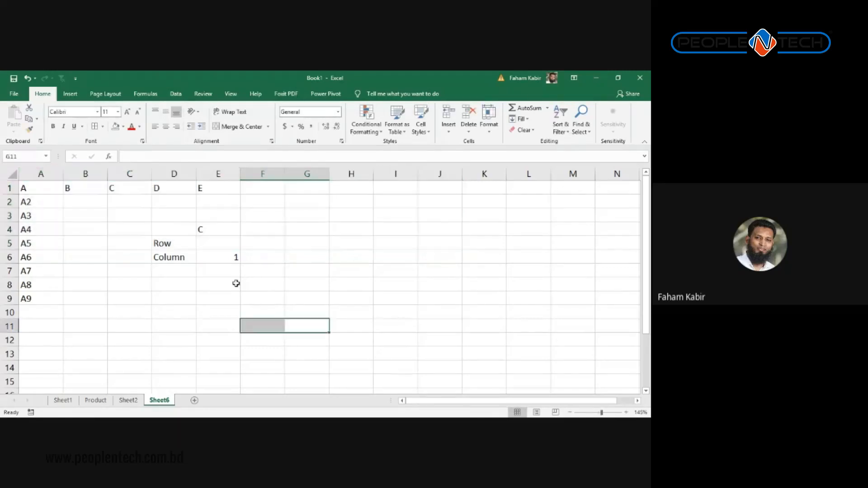
click(215, 257)
double_click(215, 257)
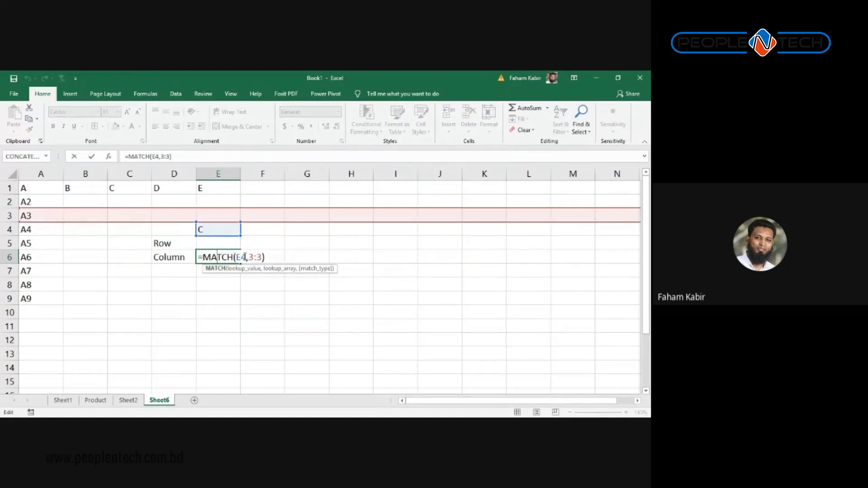
key(Escape)
Step: Enter =MATCH(E4,A1:E1,0) in E6, picking E4 and A1:E1 as the references
text(=ma)
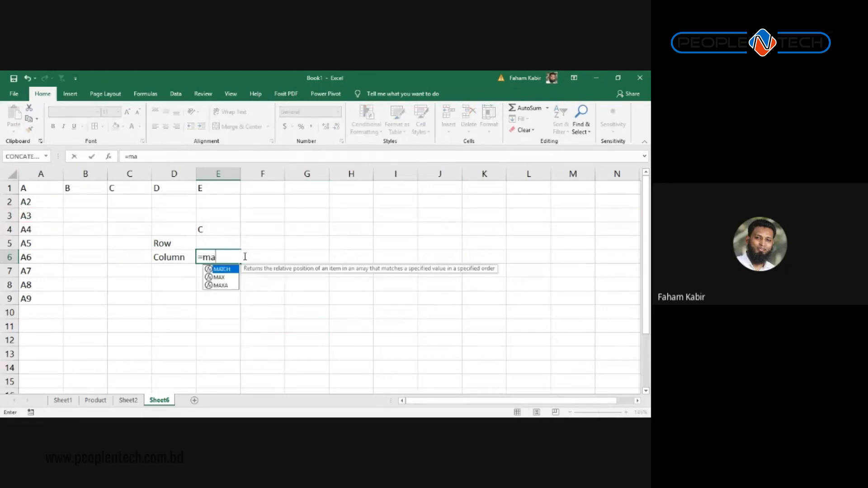
key(Tab)
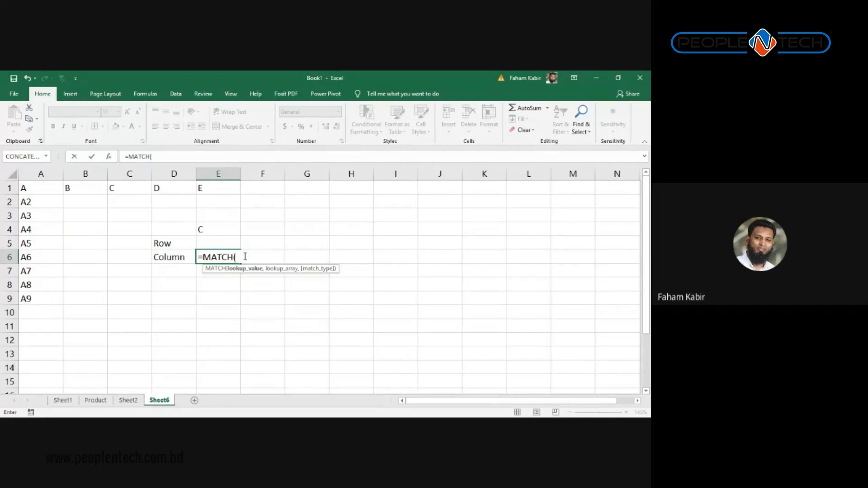
key(Up)
key(Up)
text(,)
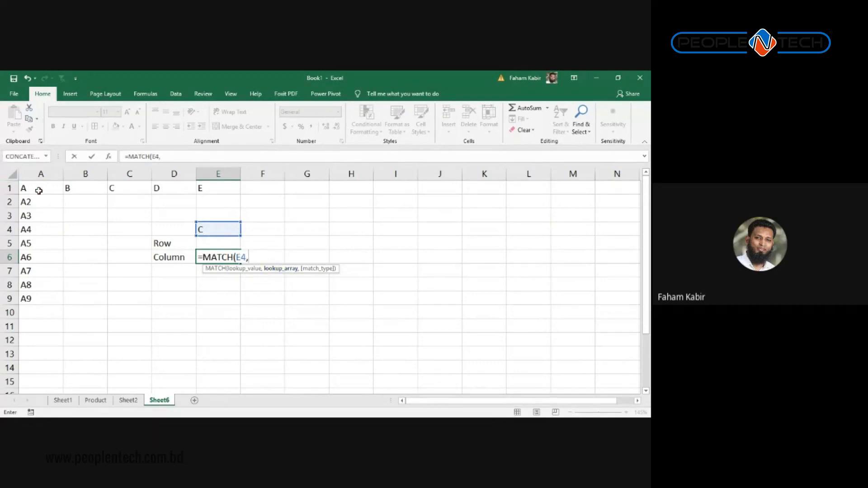
drag(39, 190, 218, 189)
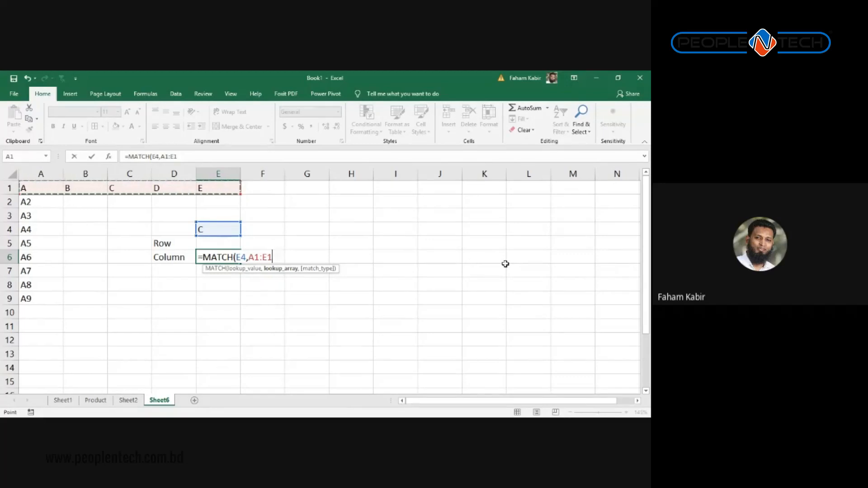
text(,)
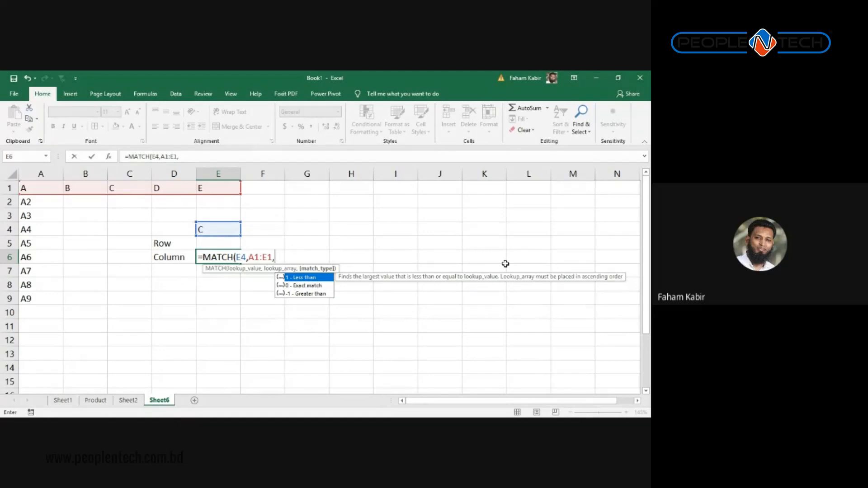
text(0))
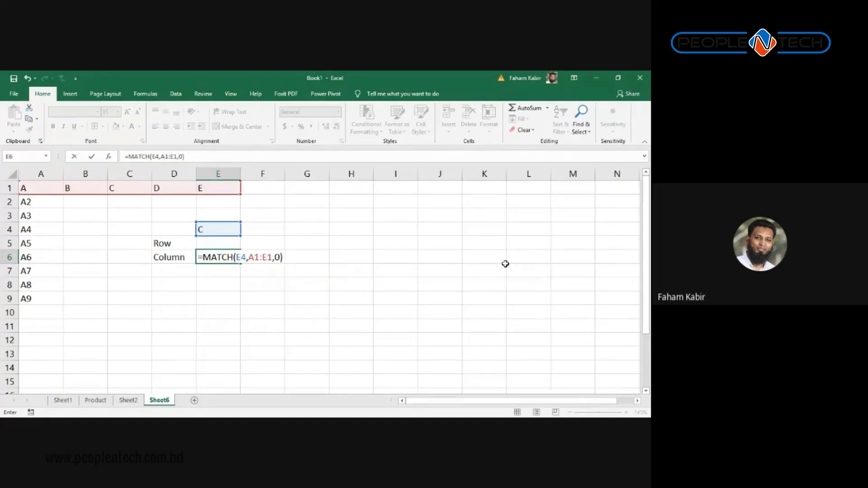
Step: Review each MATCH argument, then confirm the formula so E6 returns 3
click(243, 258)
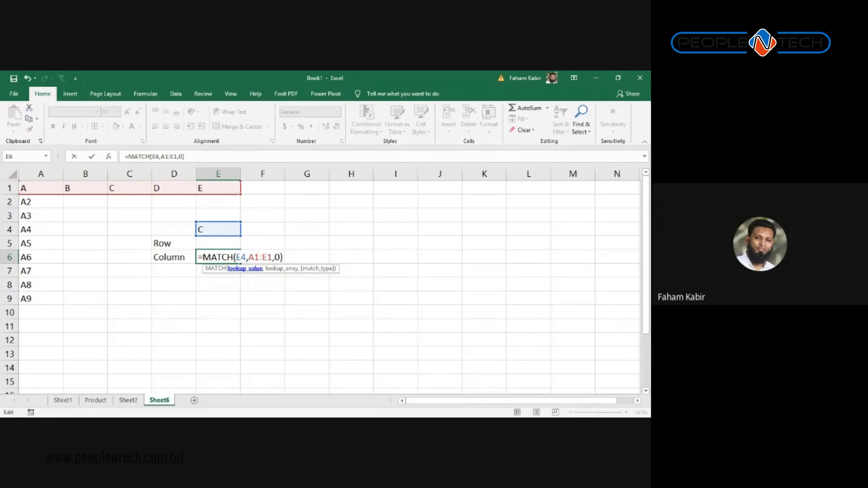
click(255, 257)
click(277, 257)
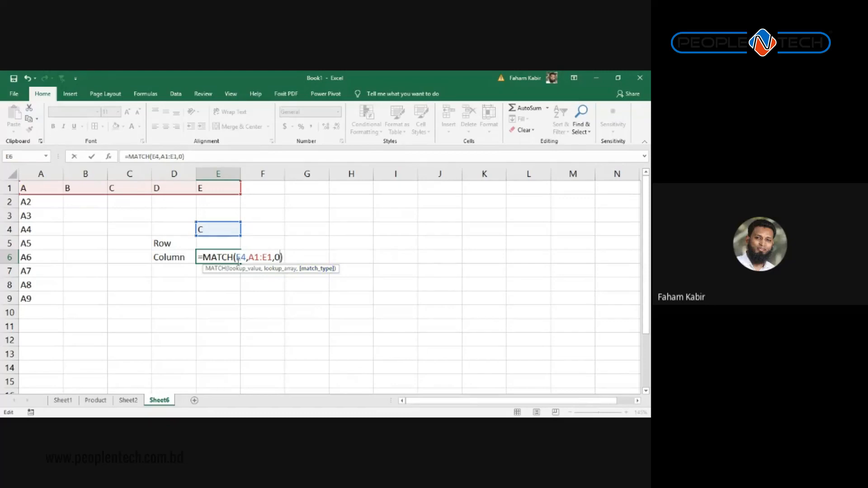
key(Return)
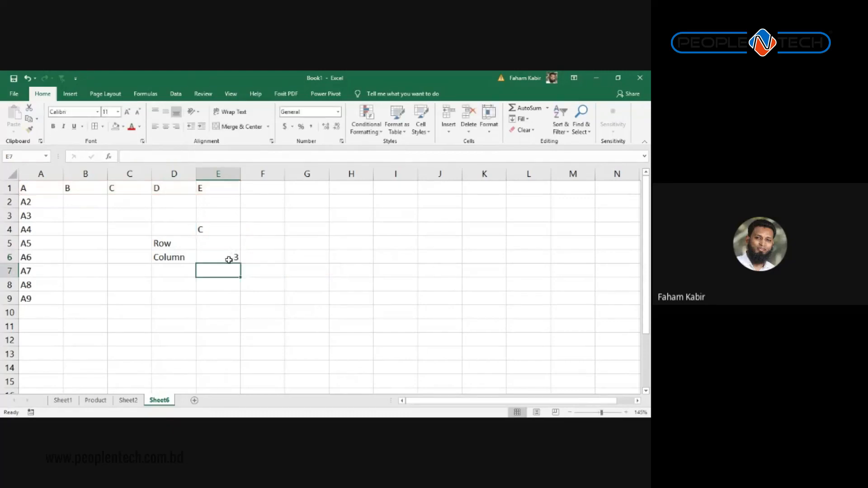
Step: Change the lookup value in E4 to D, then to Hi
click(229, 258)
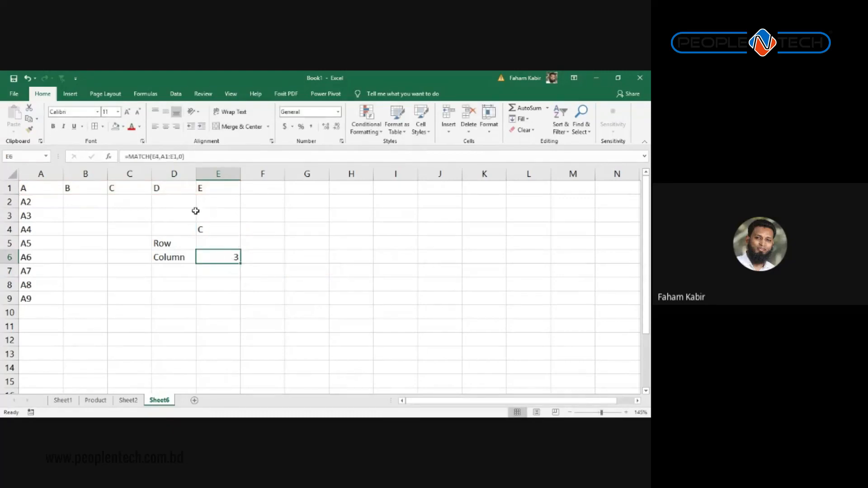
click(209, 233)
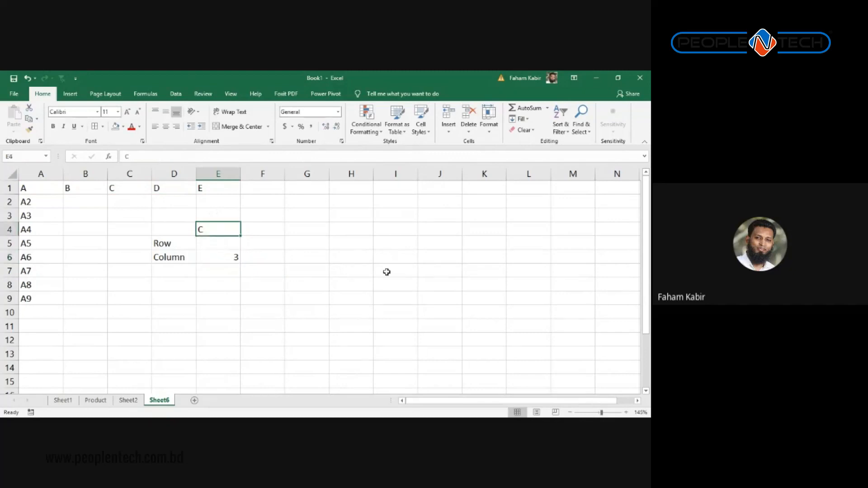
text(D)
key(Return)
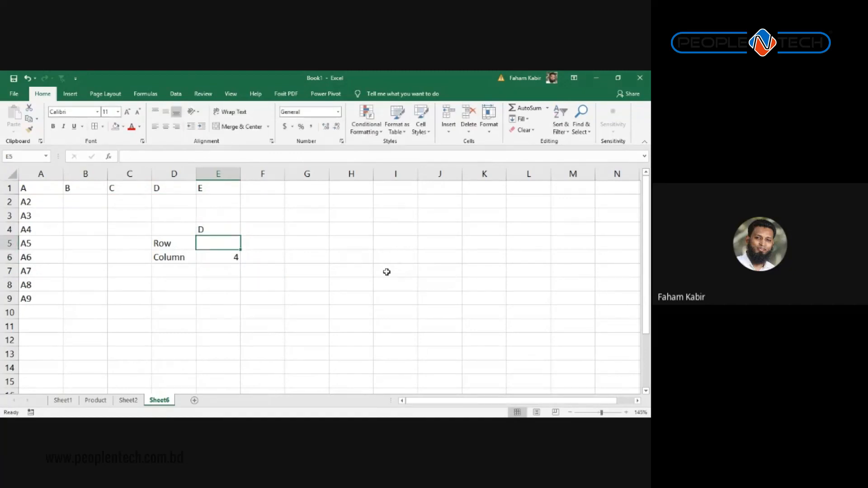
key(Up)
text(Hi)
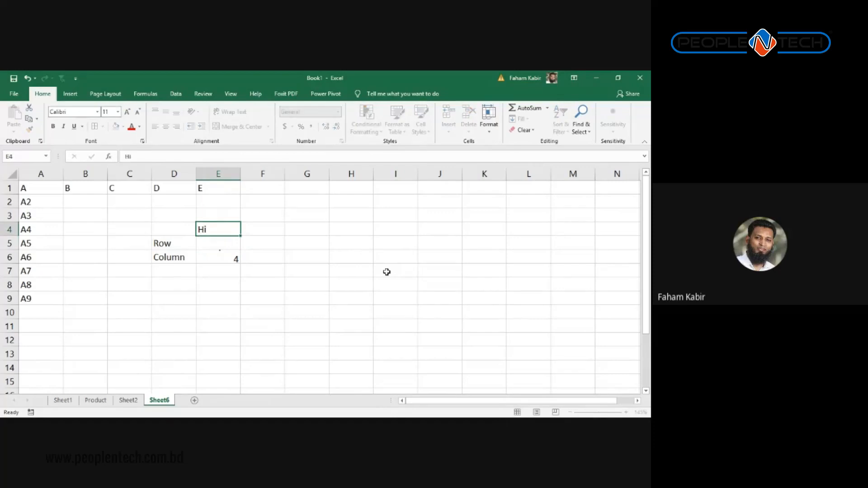
key(ctrl+Return)
key(Up)
key(Down)
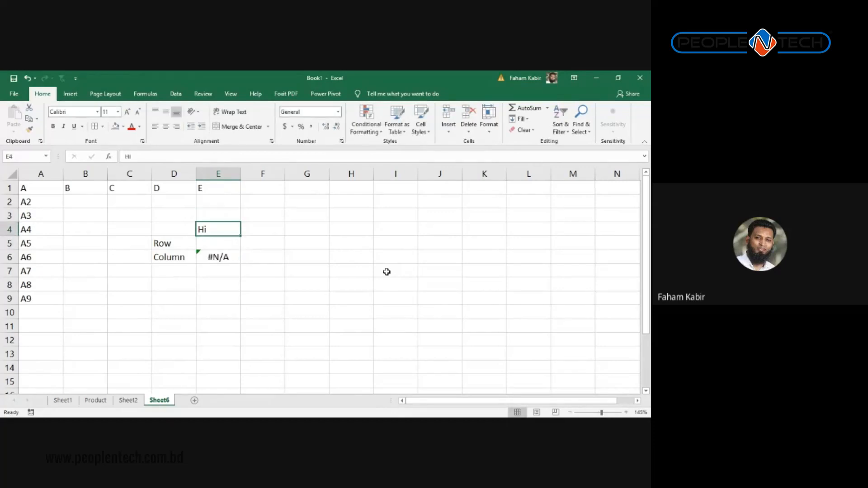
Step: Type Hi in B1 and D1, then replace B1 with M
key(Up)
key(Up)
key(Left)
key(Up)
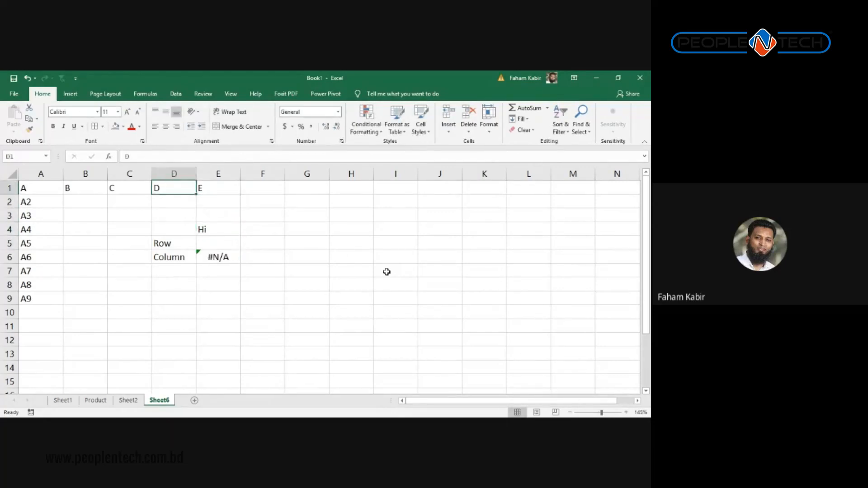
key(Left)
key(Left)
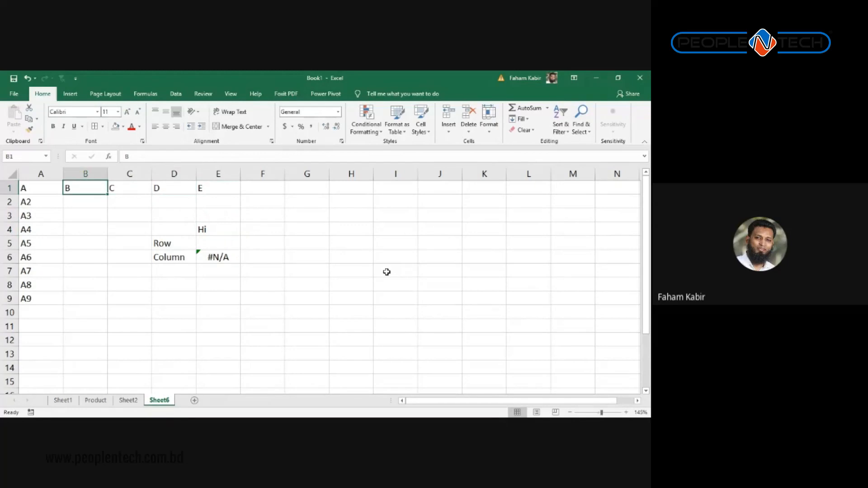
text(Hi)
key(Return)
key(Up)
key(Right)
key(Right)
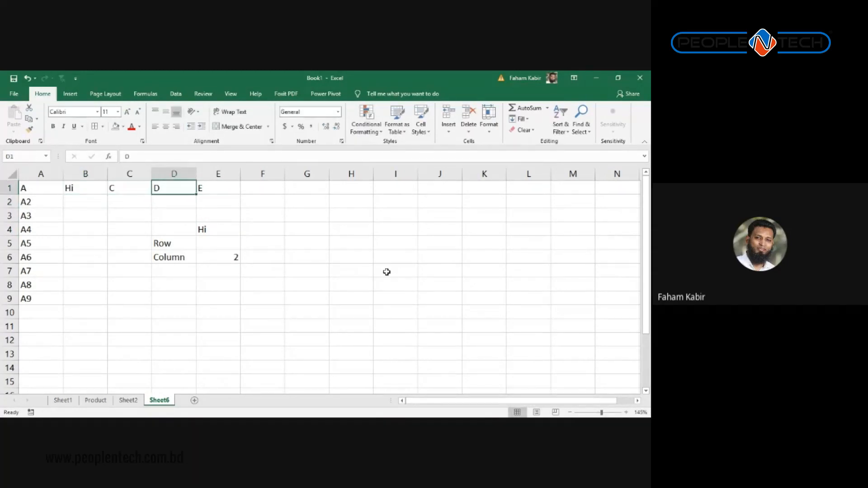
text(Hi)
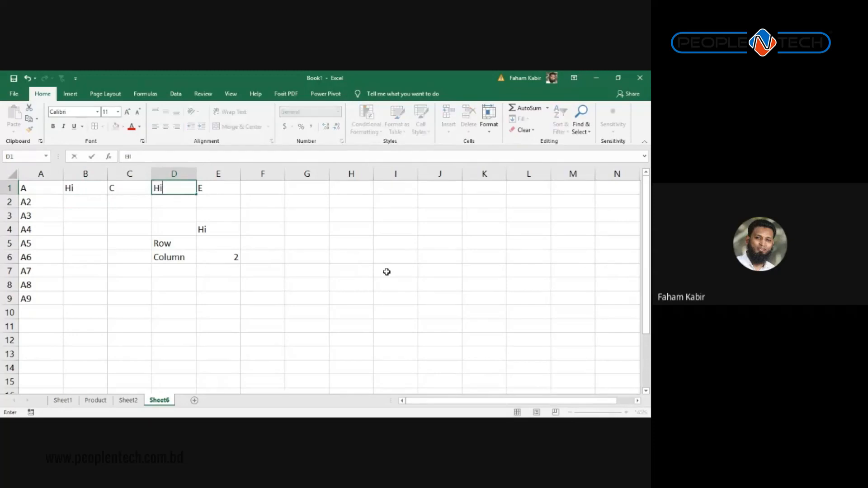
key(Return)
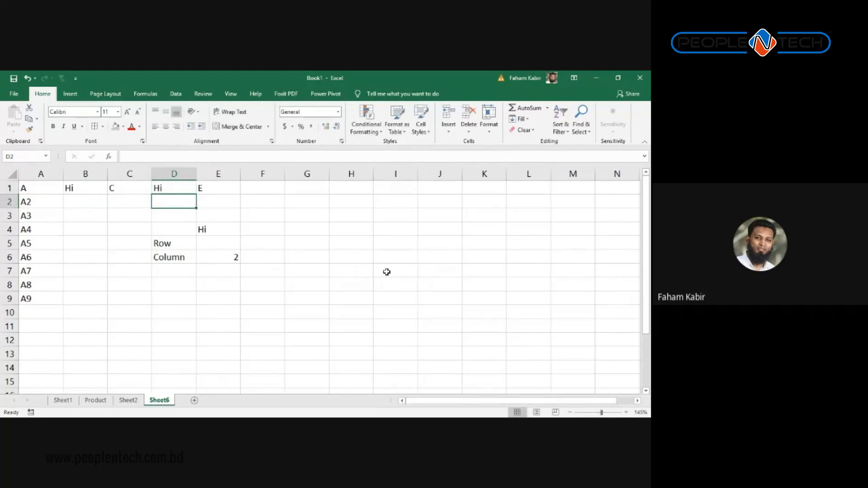
key(Up)
key(Left)
key(Left)
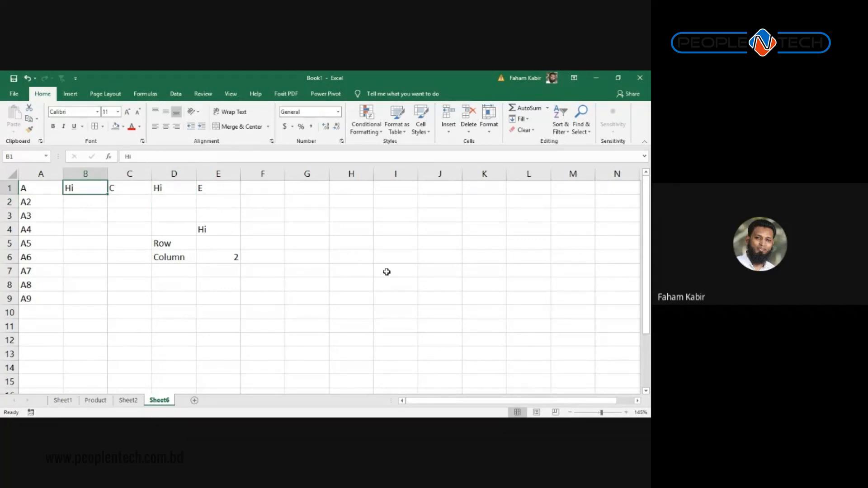
text(M)
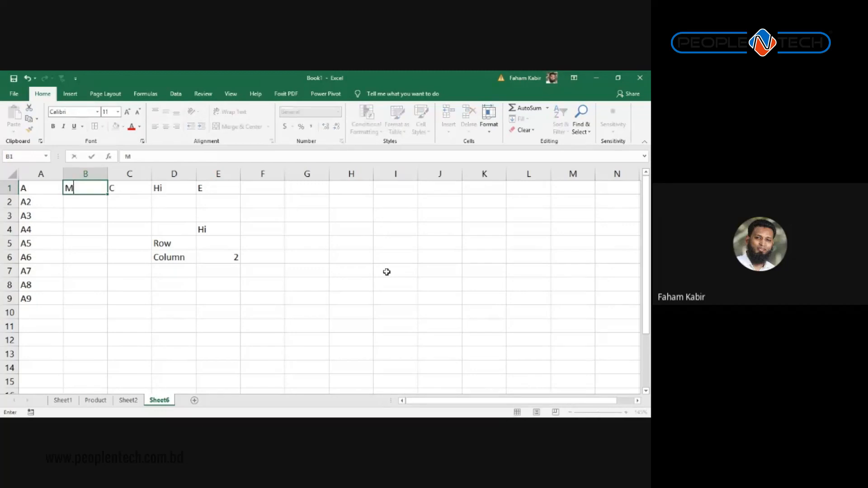
key(Return)
Step: Enter E in E4 so the MATCH in E6 returns 5
key(Up)
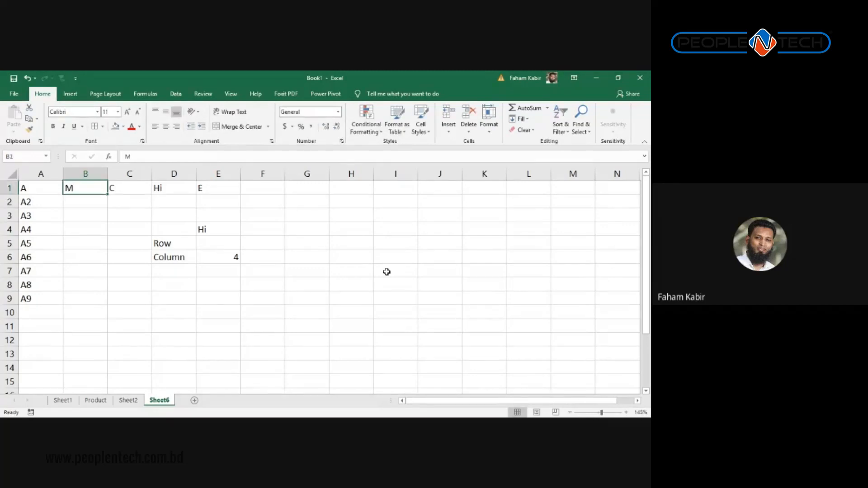
key(Right)
key(Right)
key(Down)
key(Down)
key(Down)
key(Right)
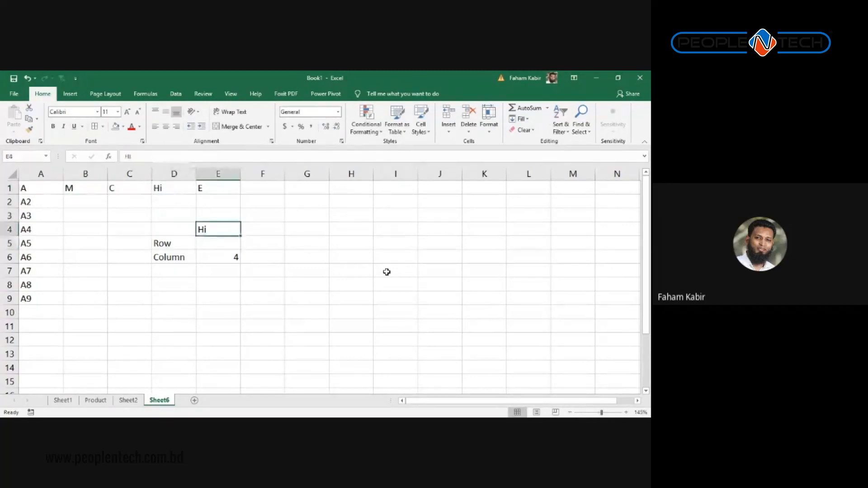
text(E)
key(Right)
key(Left)
key(Down)
key(Down)
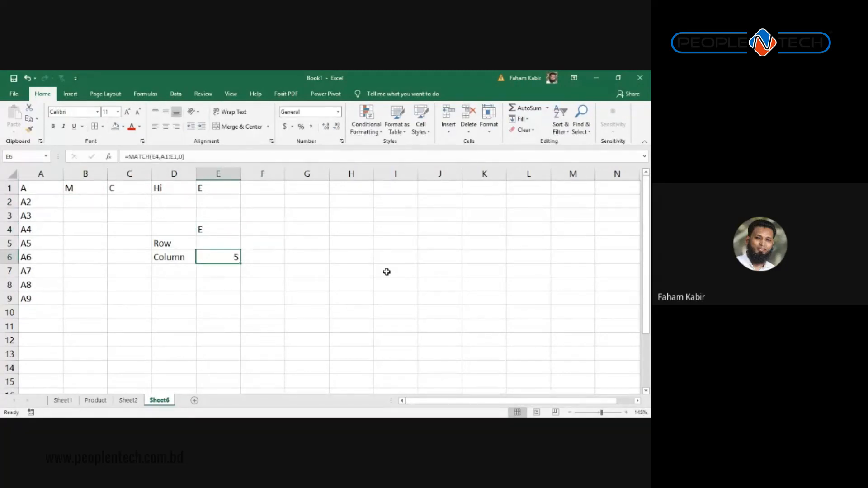
key(Up)
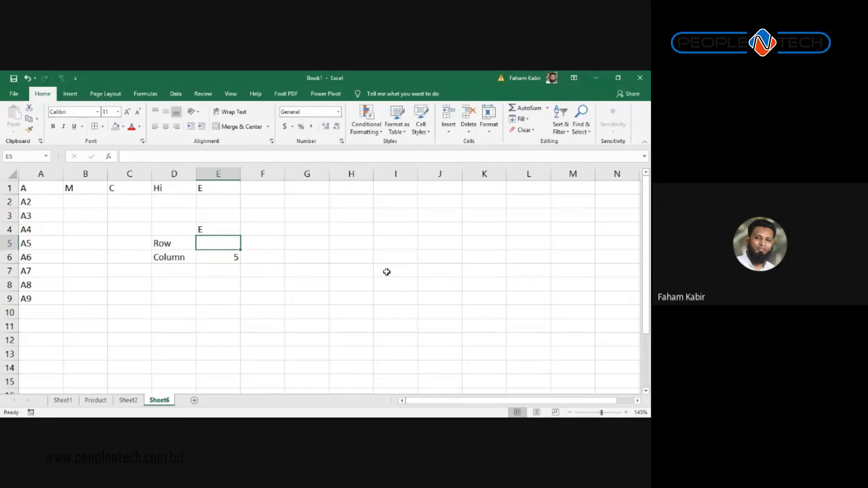
Step: Enter =MATCH("A7",A:A,0) in E5 to return A7's row number, 7
text(=mat)
key(Tab)
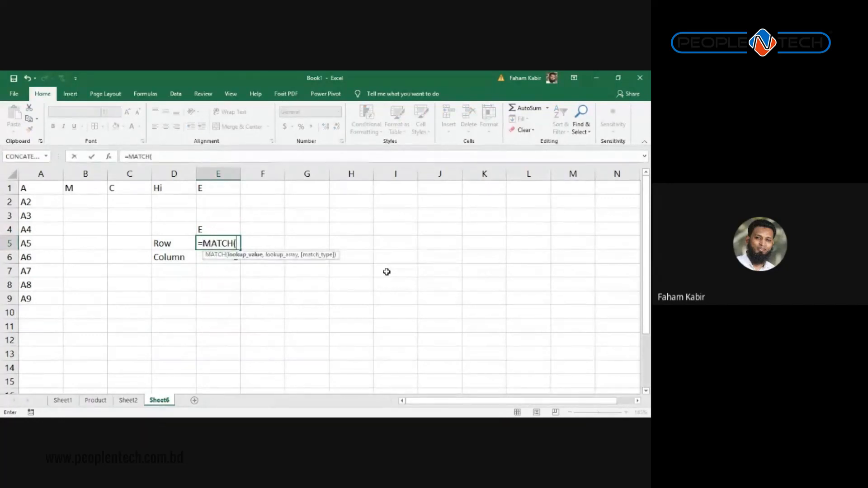
text(")
text(A)
text(5")
key(BackSpace)
key(BackSpace)
key(BackSpace)
key(BackSpace)
text(4=5)
key(BackSpace)
key(BackSpace)
key(BackSpace)
key(BackSpace)
text(("A7",)
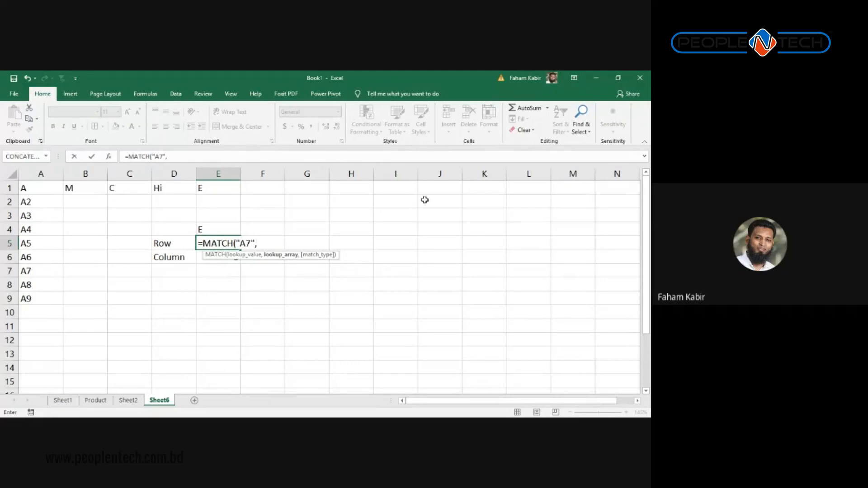
click(27, 176)
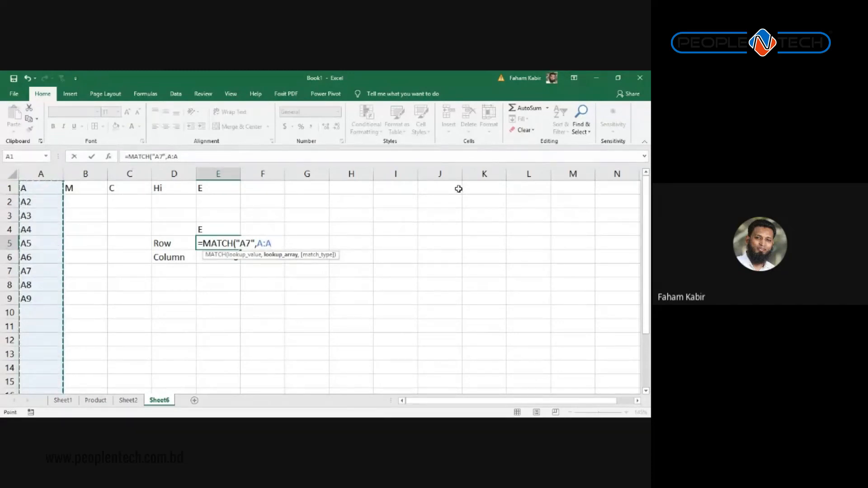
text(,0)
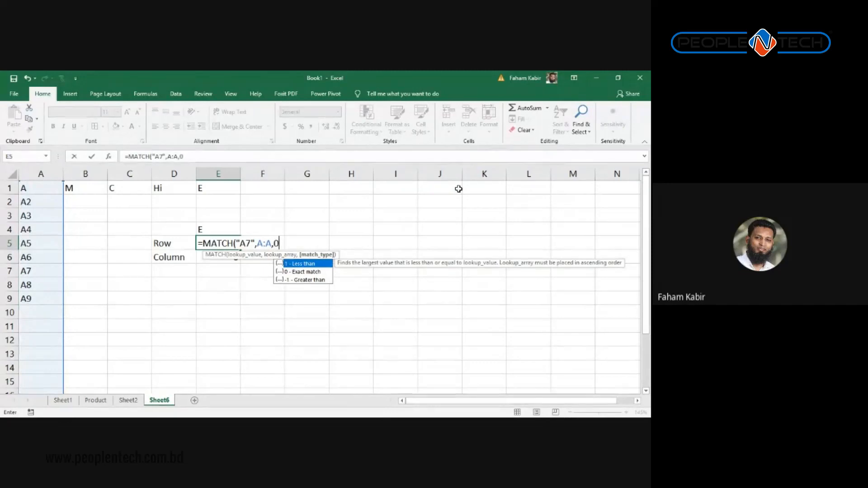
text())
key(Return)
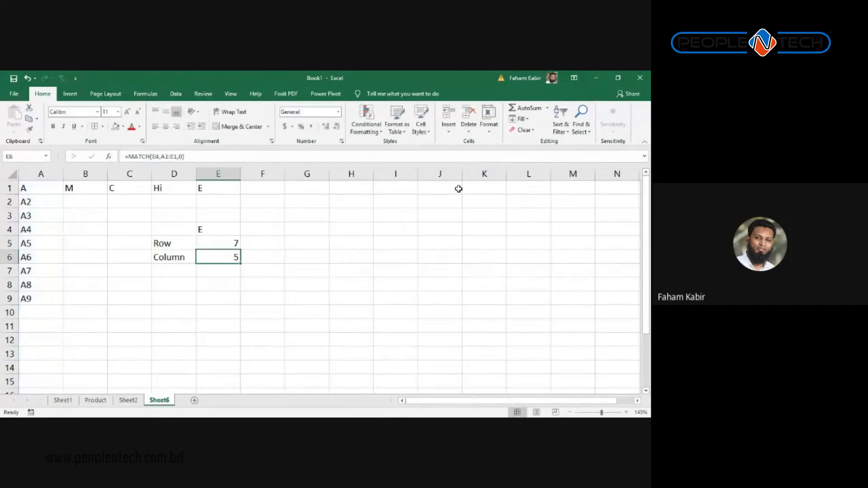
Step: Move to cell A7 to check the looked-up entry
key(Up)
key(Left)
key(Left)
key(Left)
key(Left)
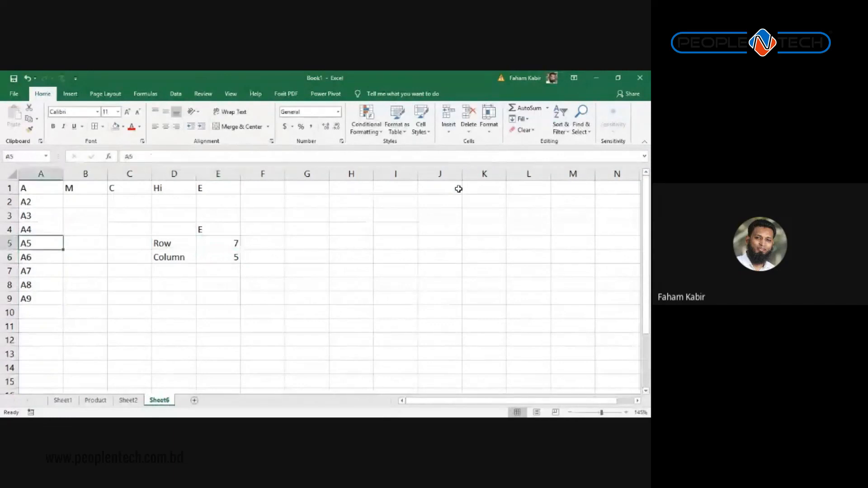
key(Down)
key(Down)
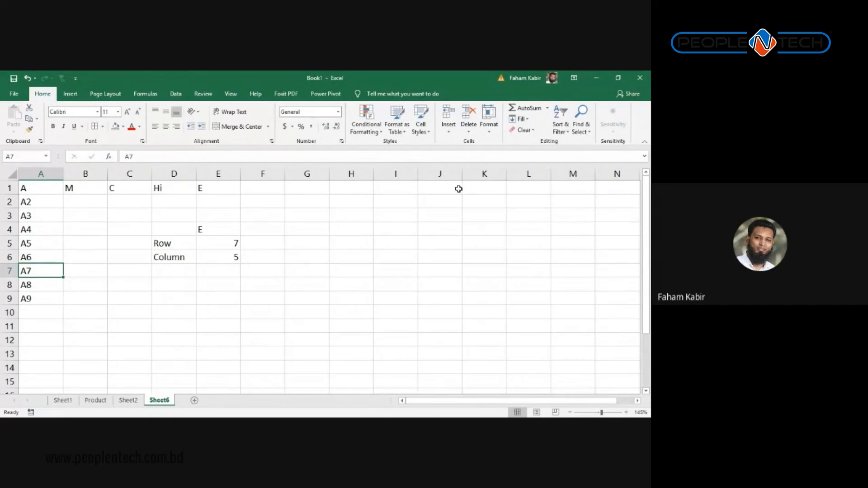
Step: Clear the 'A7' entry from cell A7
key(Up)
key(Up)
key(Right)
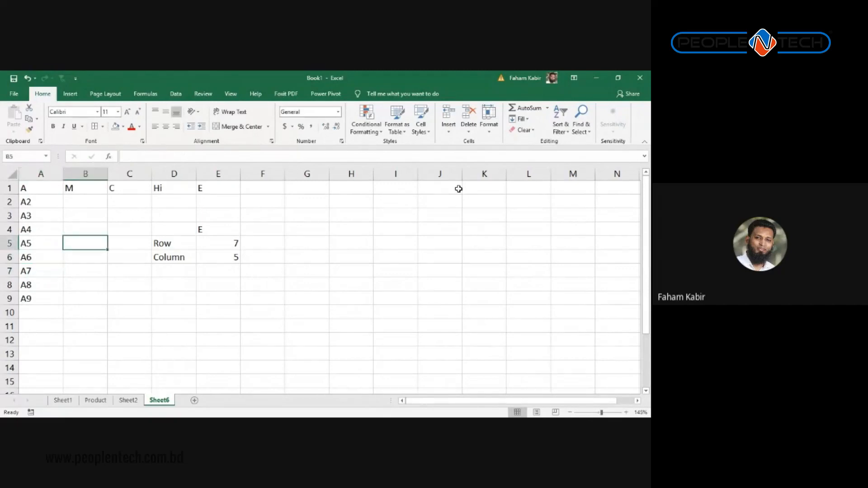
key(Left)
key(Up)
key(Down)
key(Down)
key(Down)
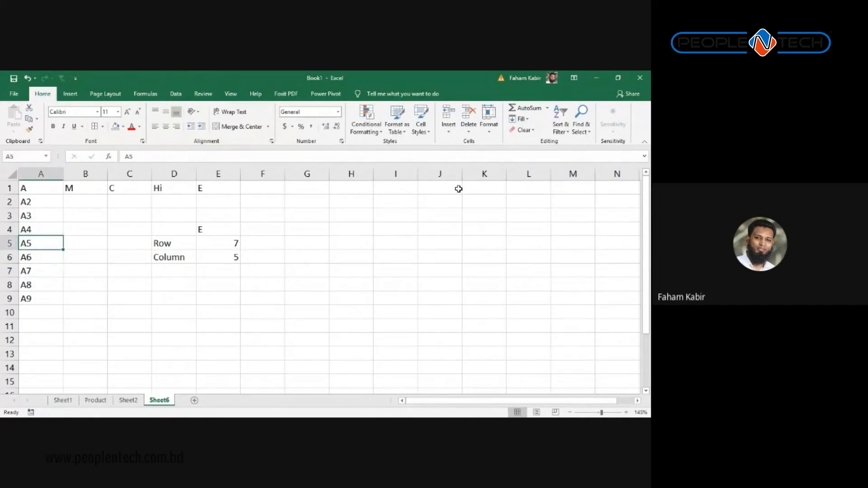
key(Delete)
key(Down)
key(Right)
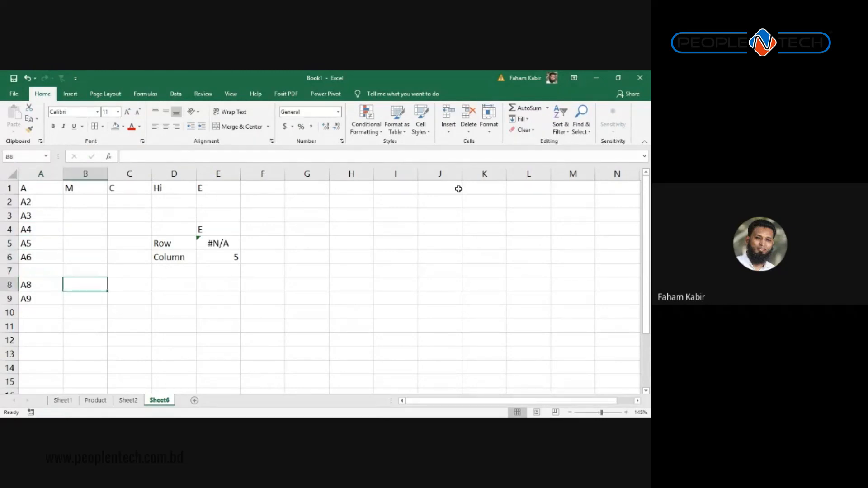
key(Up)
key(Left)
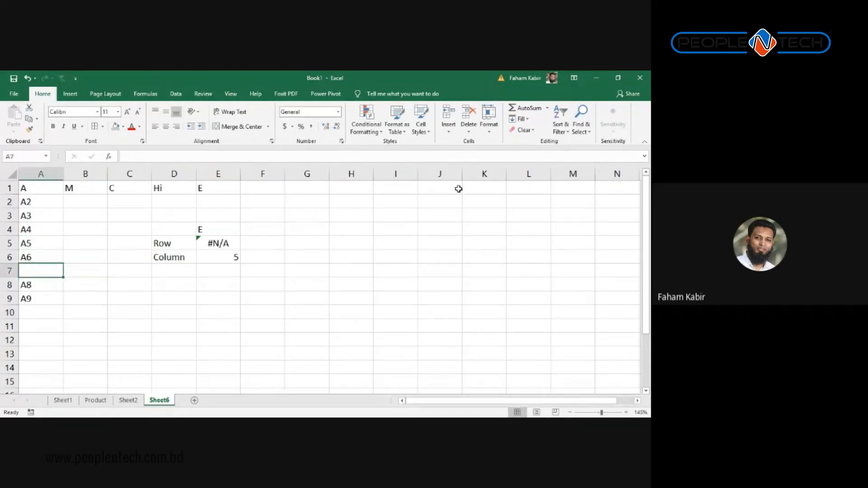
Step: Type A7 into cell A15 so E5's lookup returns 15
key(Down)
key(Down)
key(Down)
key(Down)
key(Down)
key(Down)
key(Down)
key(Down)
text(A)
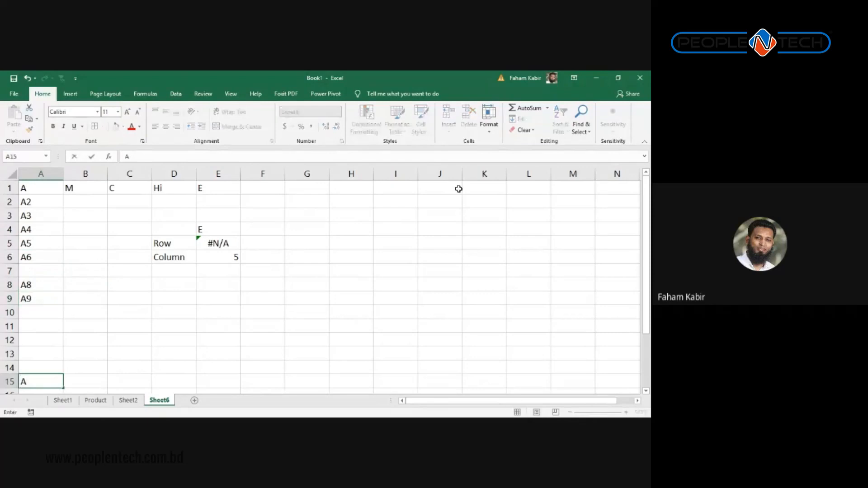
text(7)
key(Return)
key(Up)
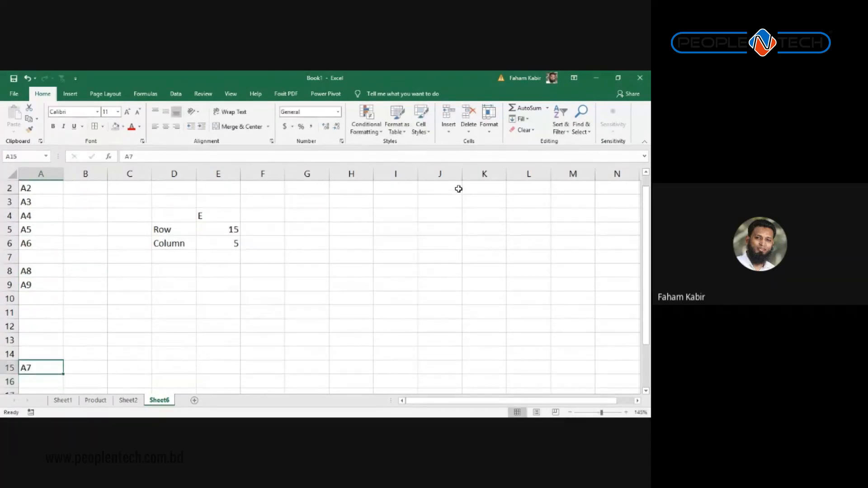
key(Up)
key(Up)
key(Up)
key(Up)
key(Up)
key(Up)
key(Up)
key(Up)
key(Up)
key(Up)
key(Up)
key(Right)
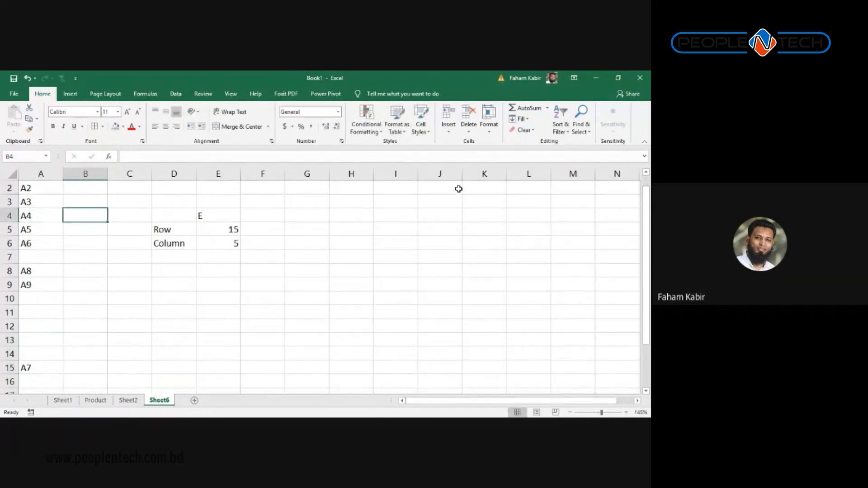
key(Right)
key(Right)
key(Right)
key(Right)
key(Right)
key(Up)
key(Up)
key(Up)
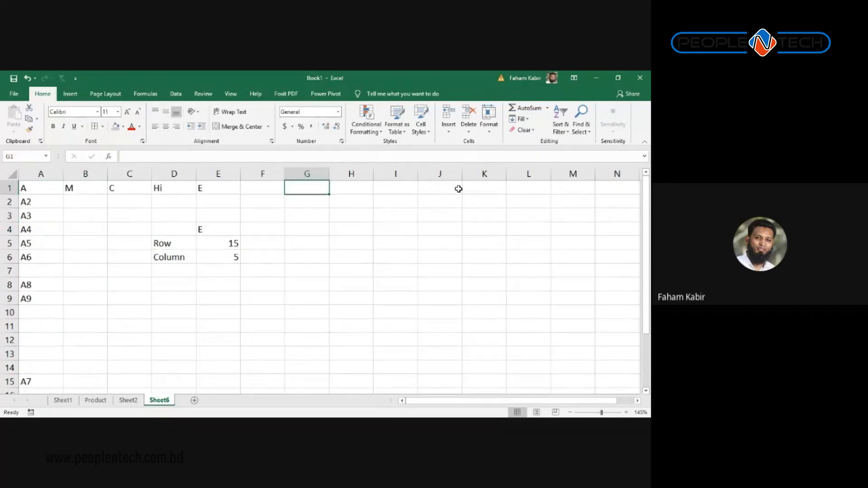
Step: Fill cells I4:I12 with A all at once
click(10, 188)
click(312, 244)
drag(376, 225, 410, 330)
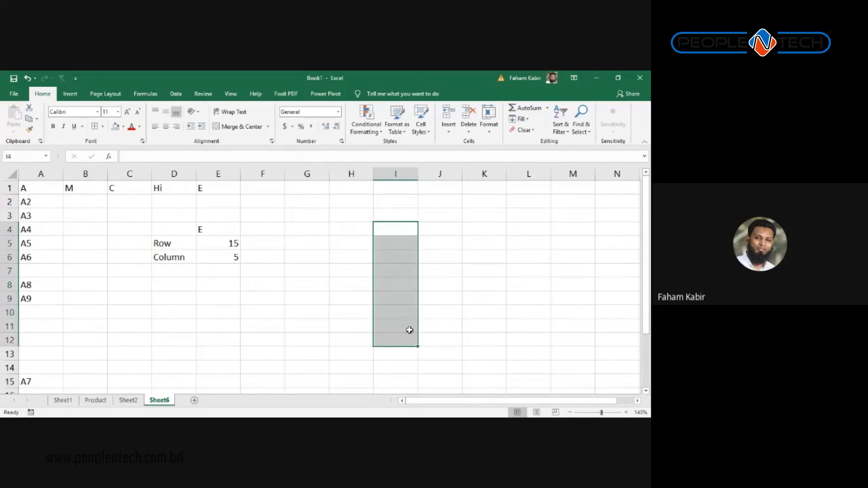
text(A)
key(ctrl+Return)
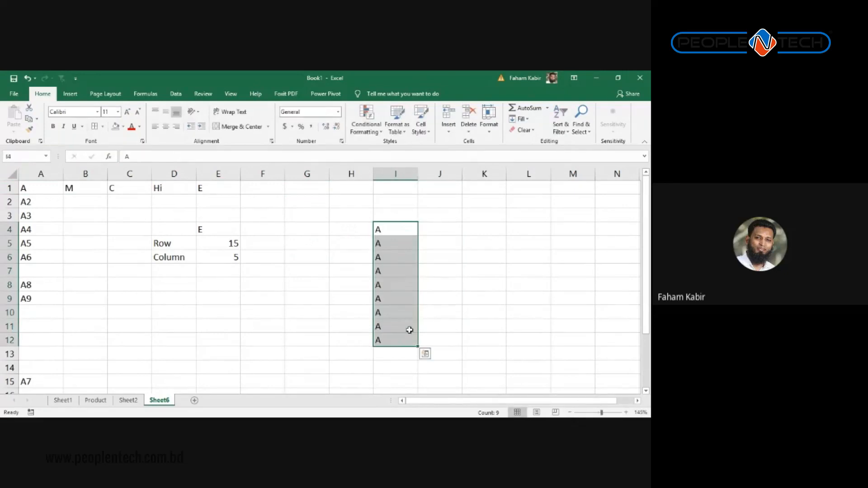
Step: Change cell I8 to C
click(221, 313)
click(387, 280)
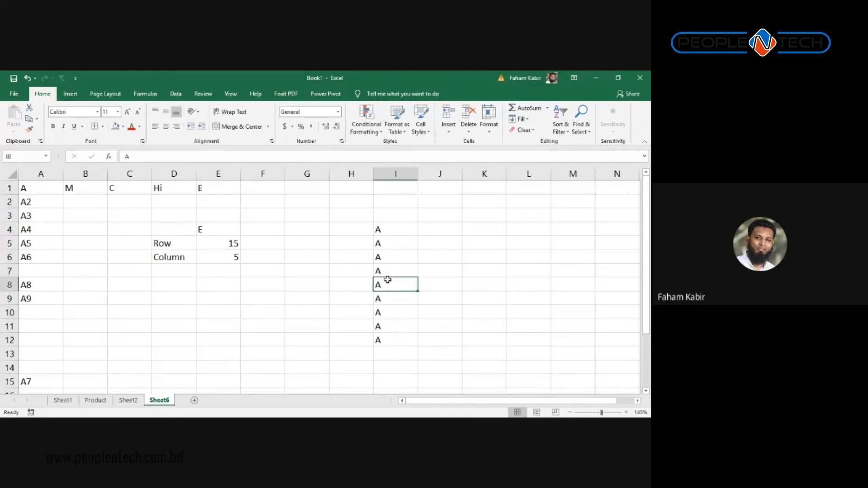
text(C)
click(252, 321)
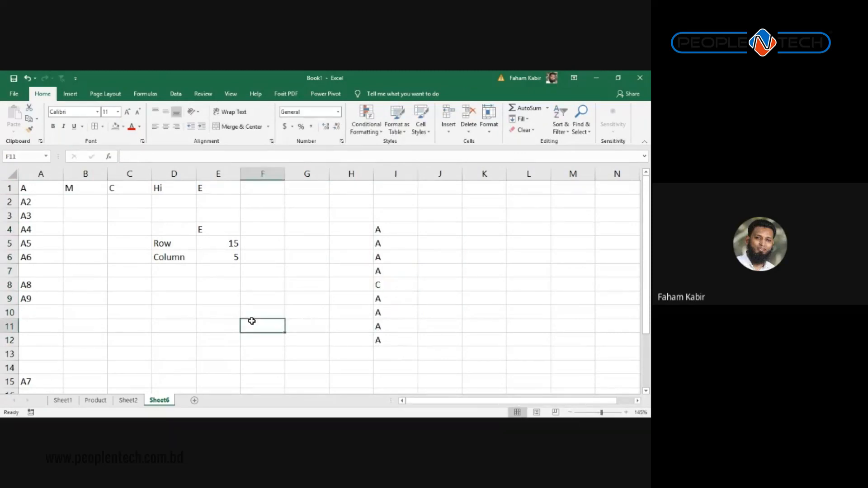
Step: Enter =MATCH("C",I4:I11,0) in F11, returning 5
text(=Ma)
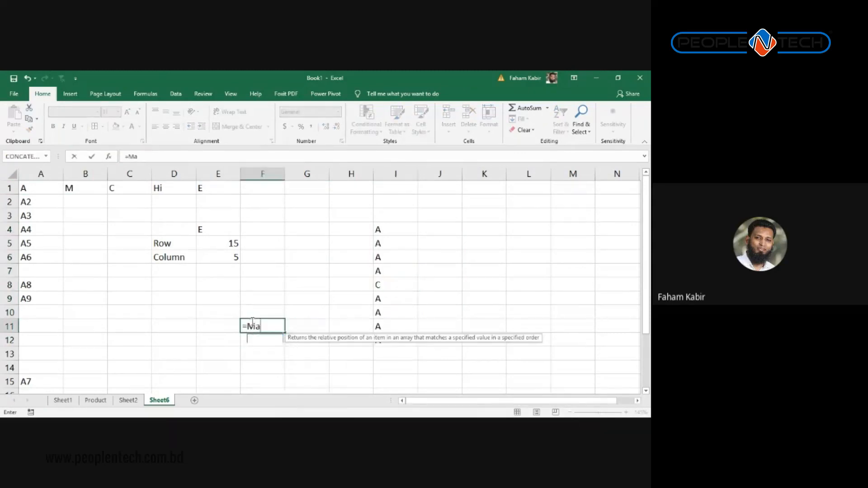
text(t)
key(Tab)
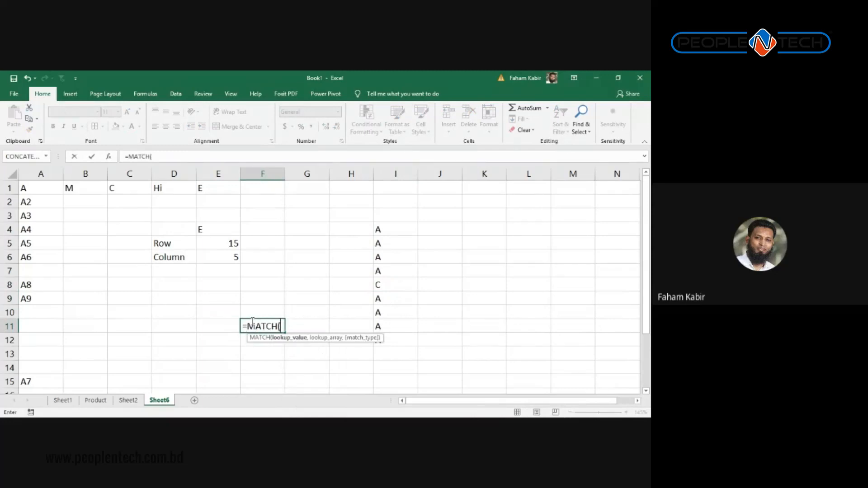
text("C",)
drag(387, 233, 395, 325)
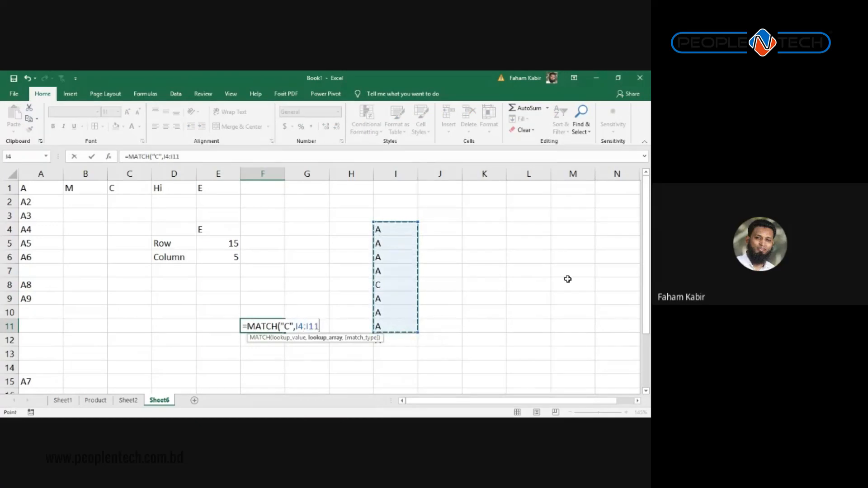
text(,)
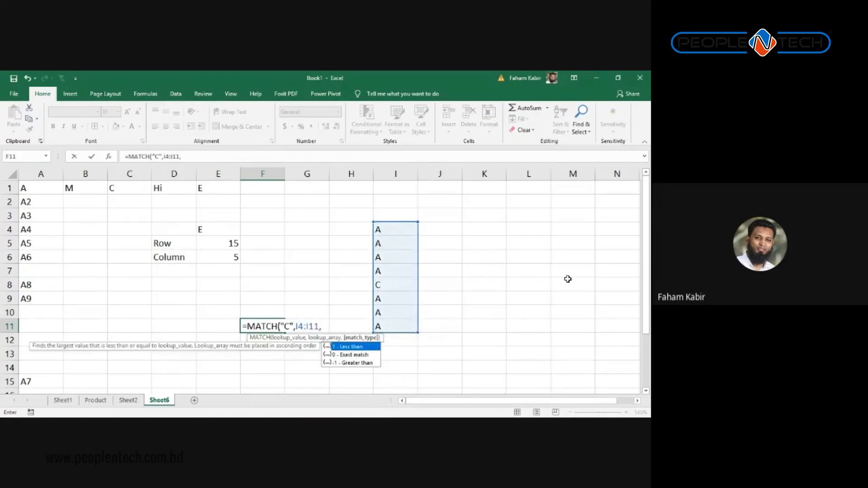
text(0))
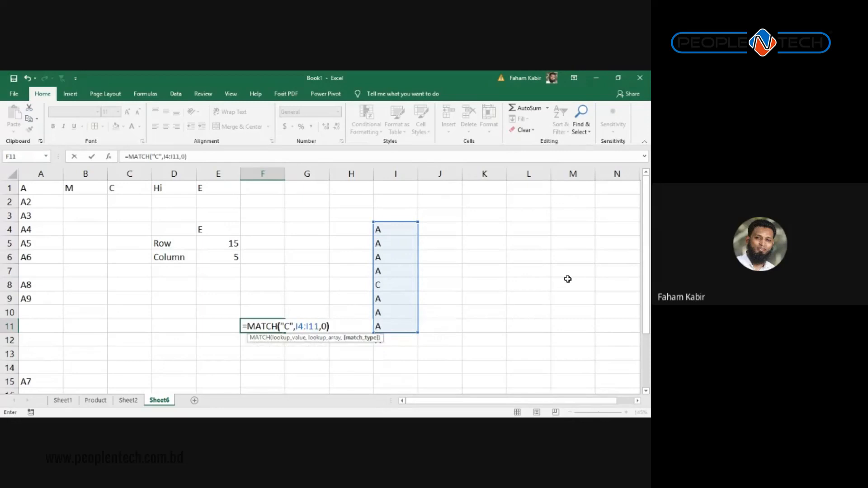
key(Return)
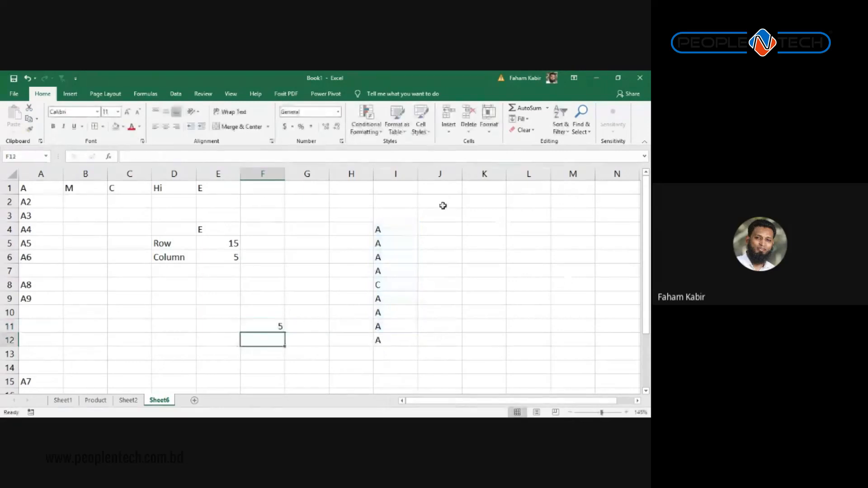
Step: Check the list from I4 down to I8, then select the block A3:K13
click(398, 229)
click(393, 245)
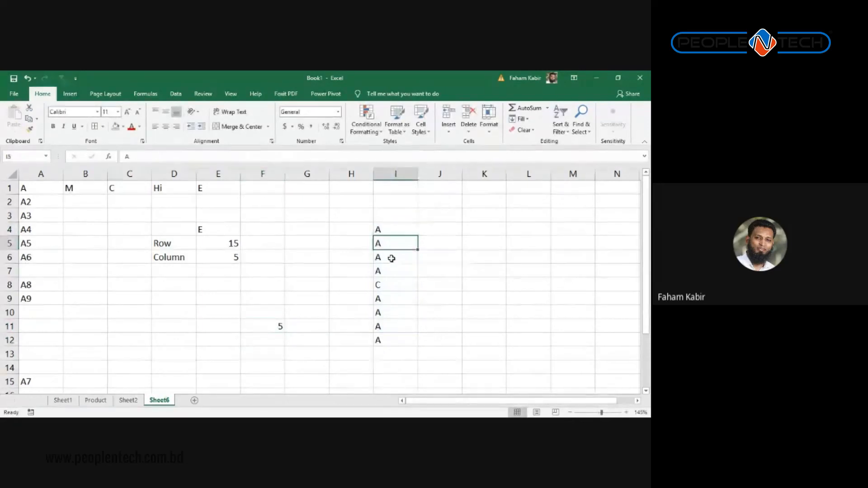
click(392, 256)
click(389, 287)
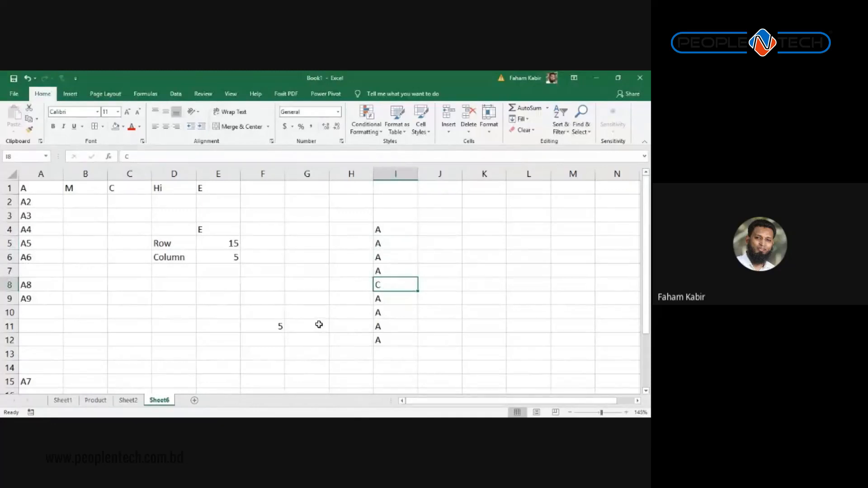
key(alt+Tab)
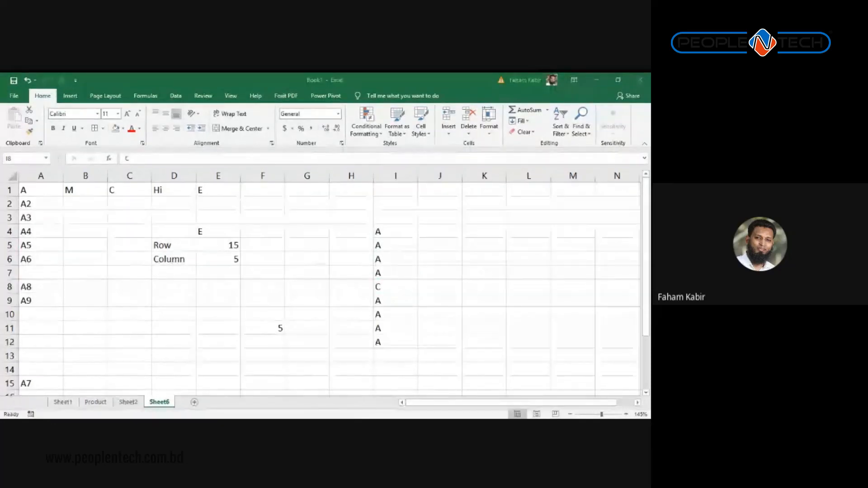
drag(471, 351, 2, 189)
key(alt+Tab)
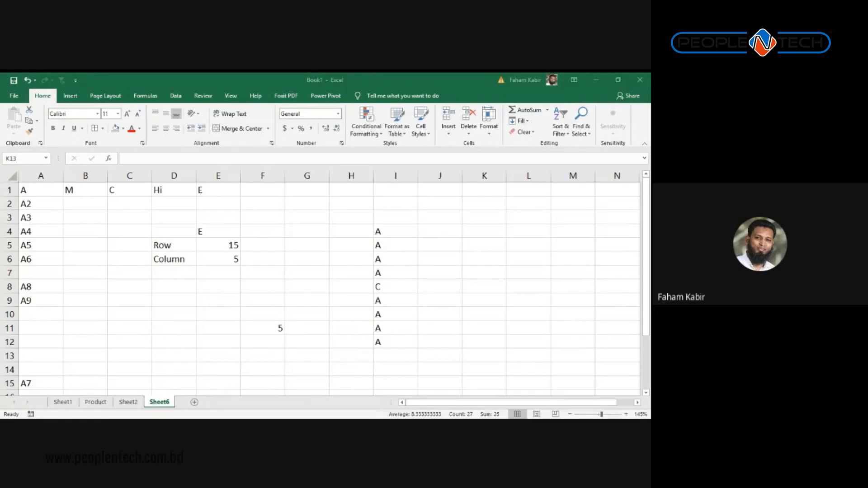
click(237, 312)
click(412, 186)
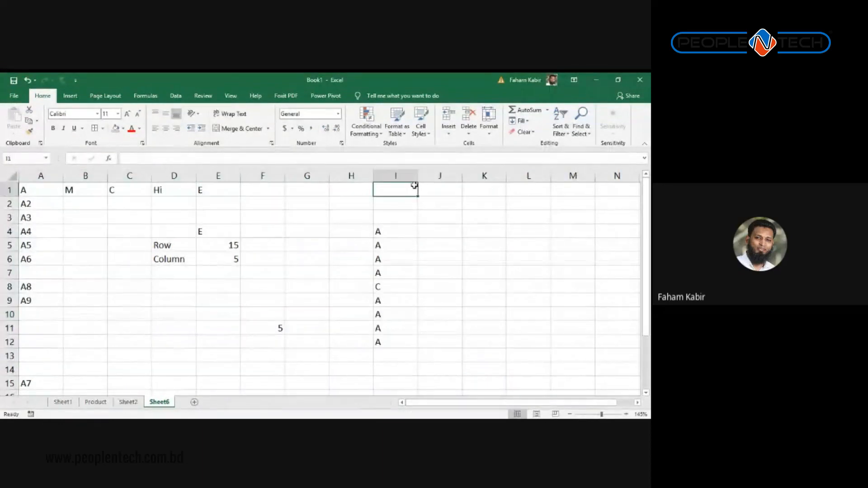
key(Right)
key(Right)
key(Right)
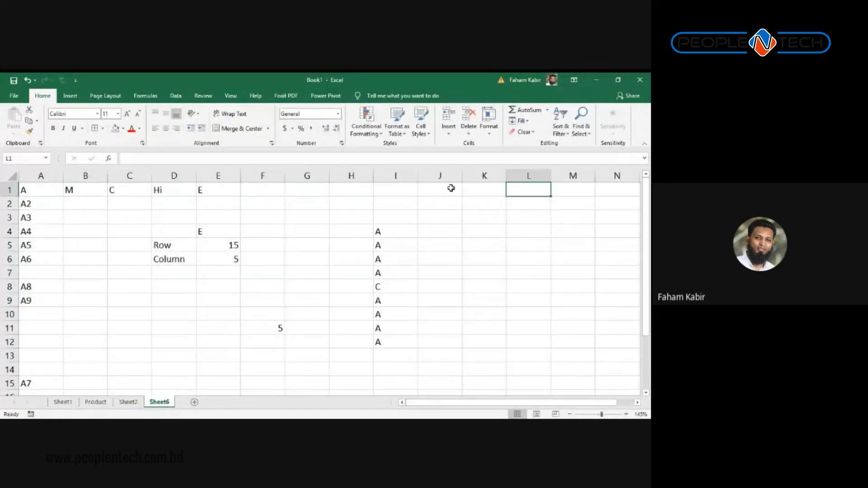
key(Left)
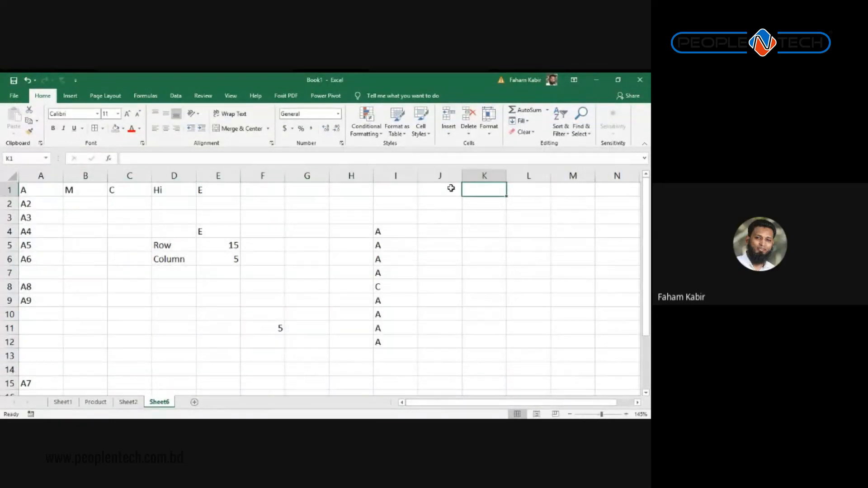
Step: On Sheet1, give the Male cell D7 a yellow fill
click(63, 402)
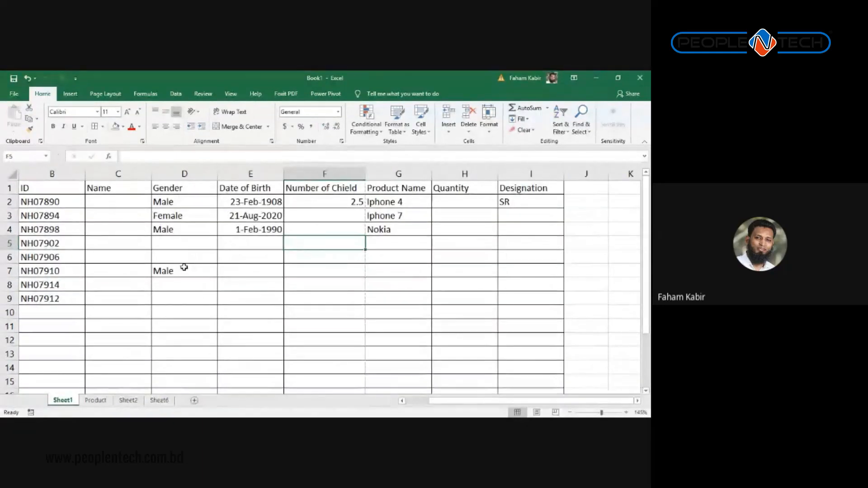
click(176, 297)
click(180, 271)
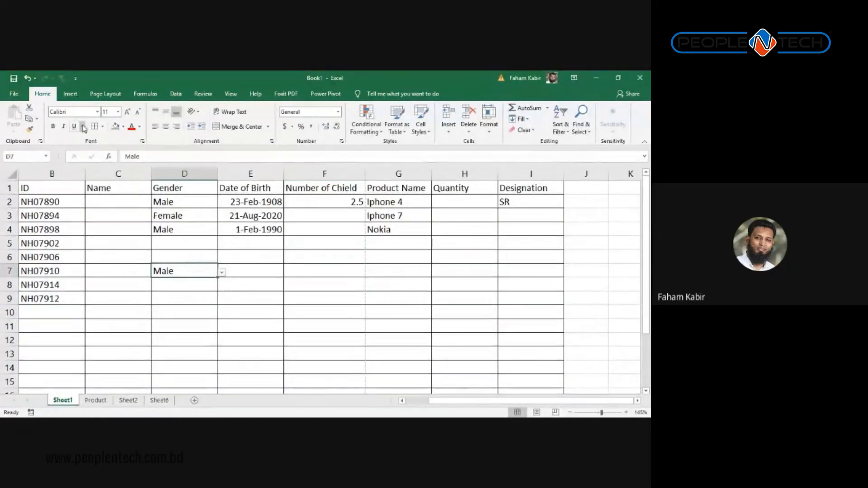
click(123, 127)
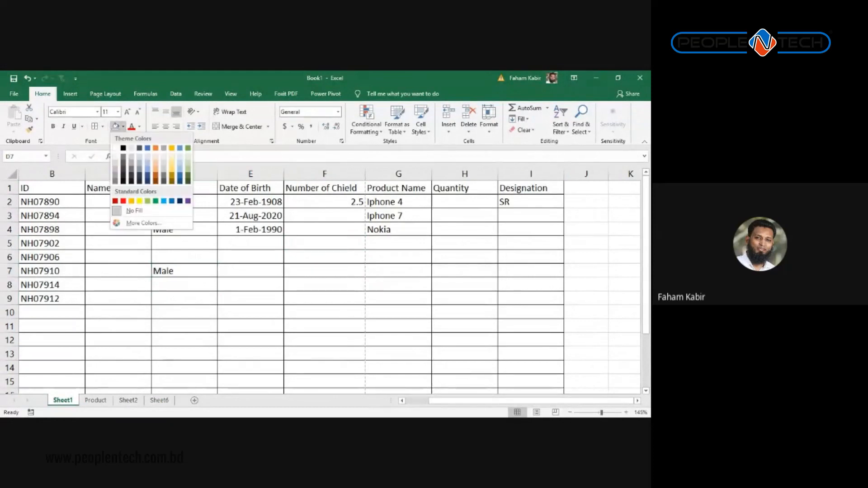
click(140, 201)
Step: Apply the same yellow fill to the NH07910 cell B7
click(53, 268)
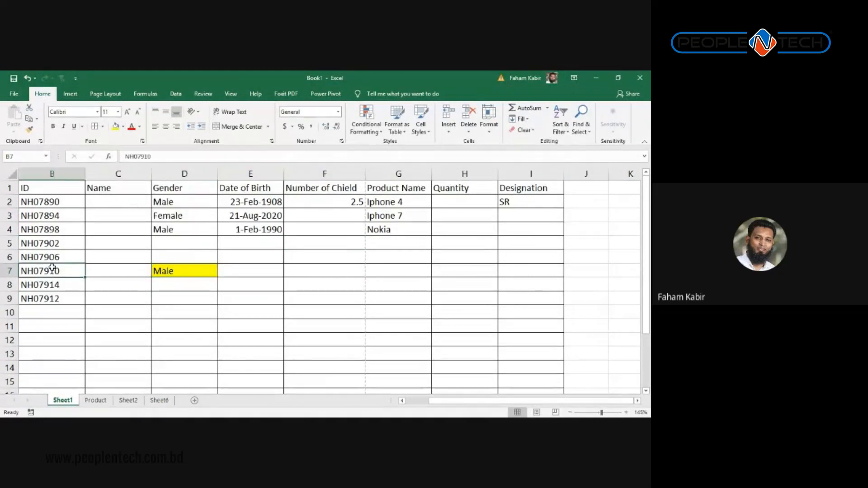
click(120, 129)
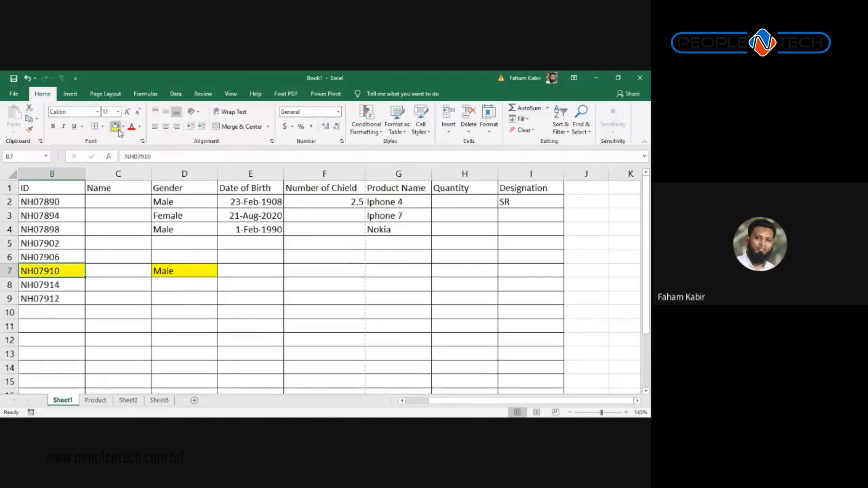
click(259, 254)
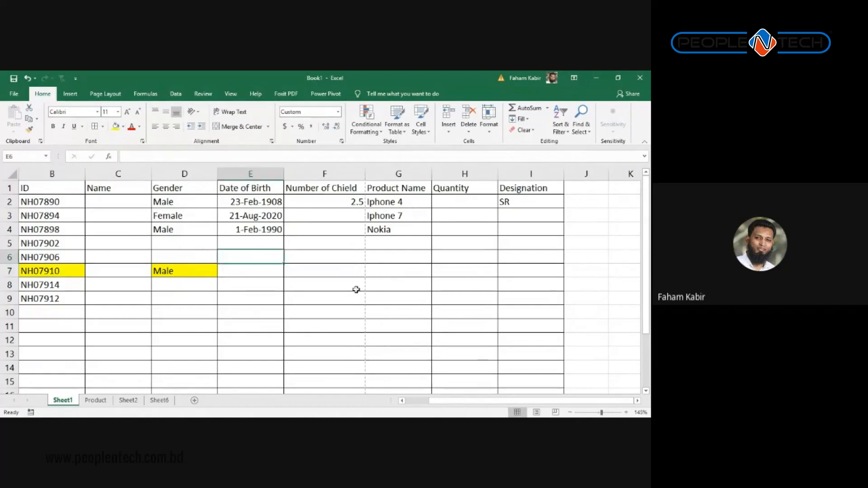
click(371, 313)
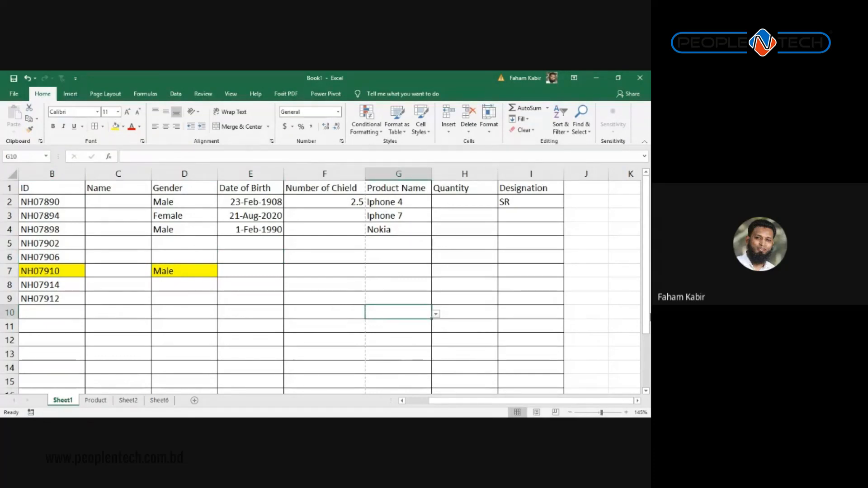
key(Left)
key(Left)
key(Left)
key(Left)
key(Left)
key(Left)
key(Up)
key(Up)
key(Up)
key(Right)
key(Right)
key(Right)
key(Right)
key(Right)
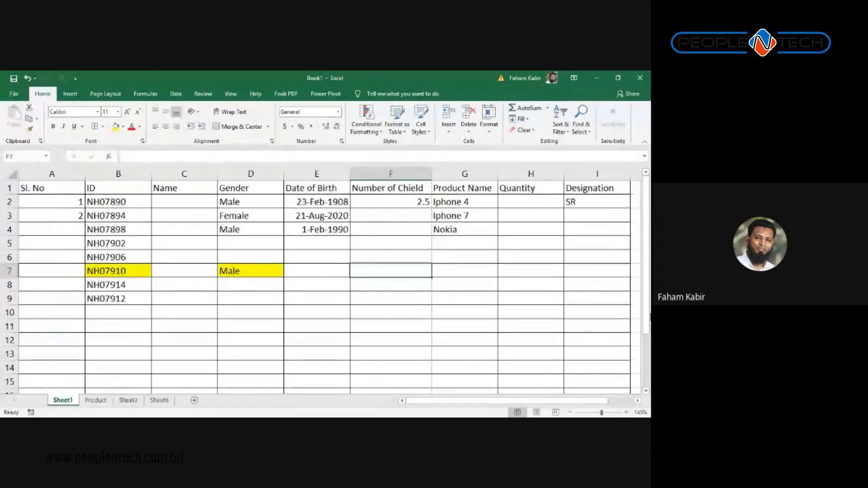
key(Left)
key(Left)
key(Left)
key(Left)
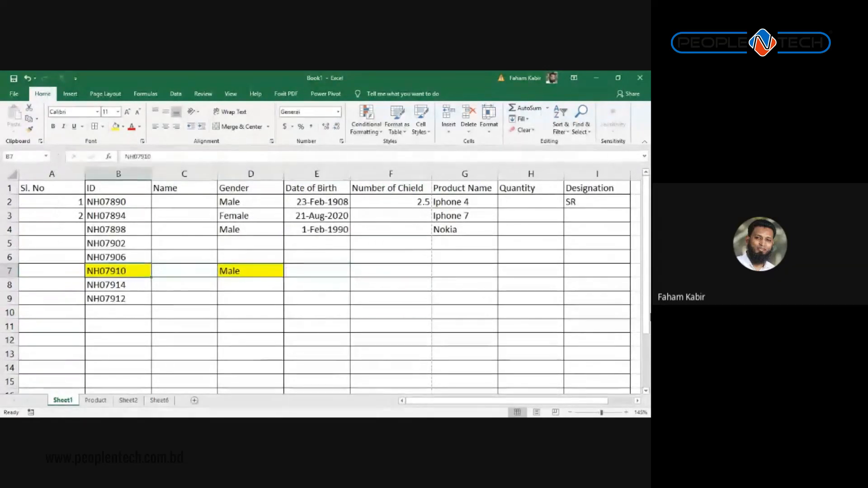
key(Right)
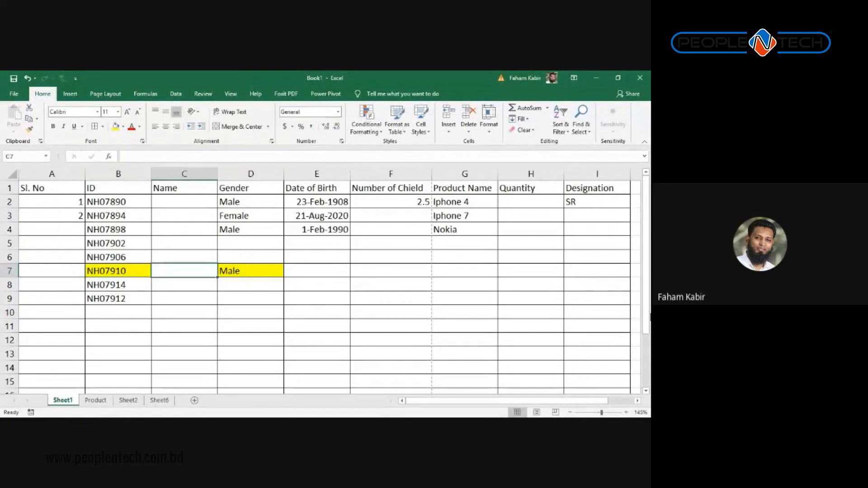
text(Faham)
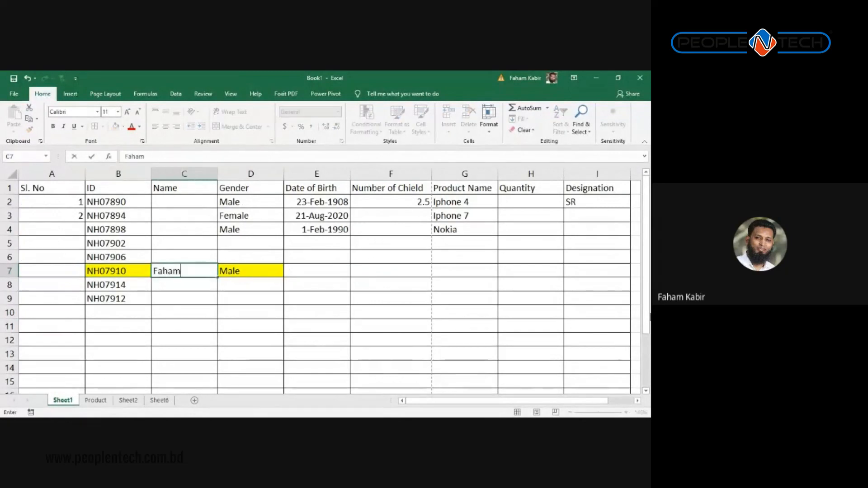
key(Return)
key(Down)
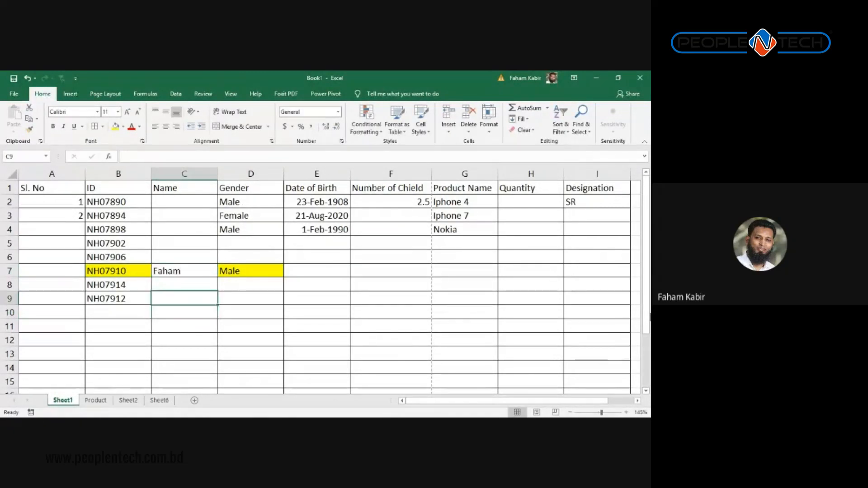
key(Up)
key(Up)
key(Right)
key(Left)
key(Right)
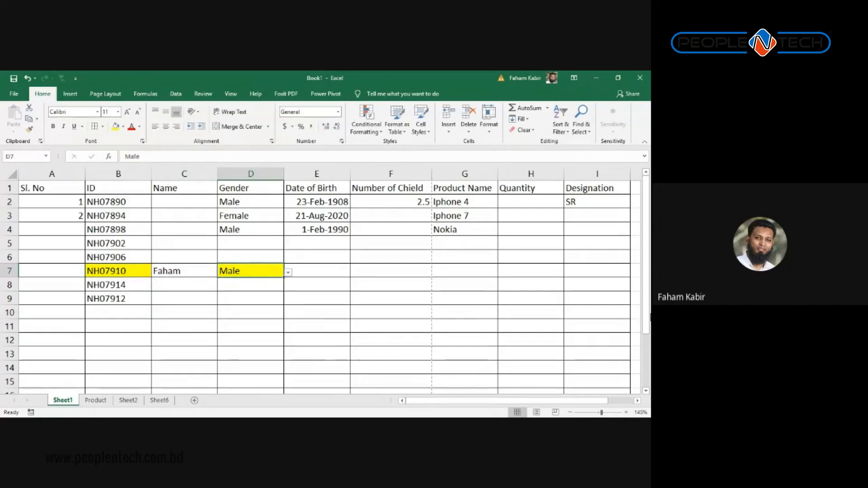
key(Left)
key(Left)
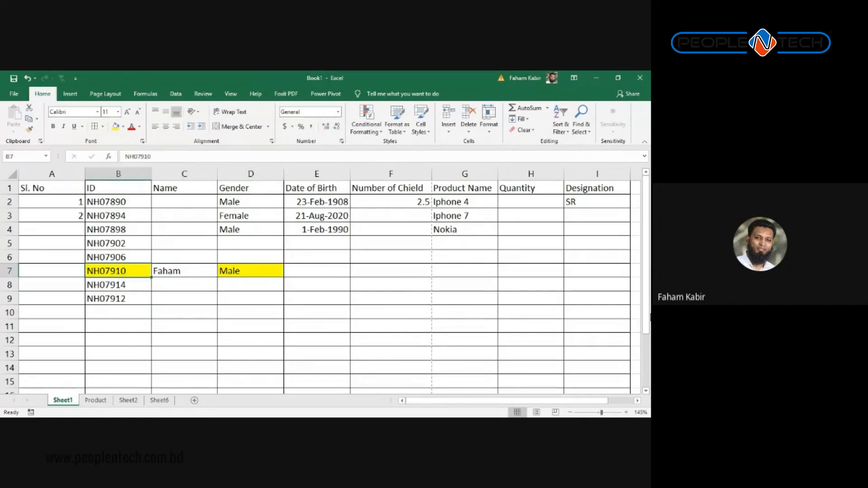
key(Right)
key(Left)
key(Right)
key(Right)
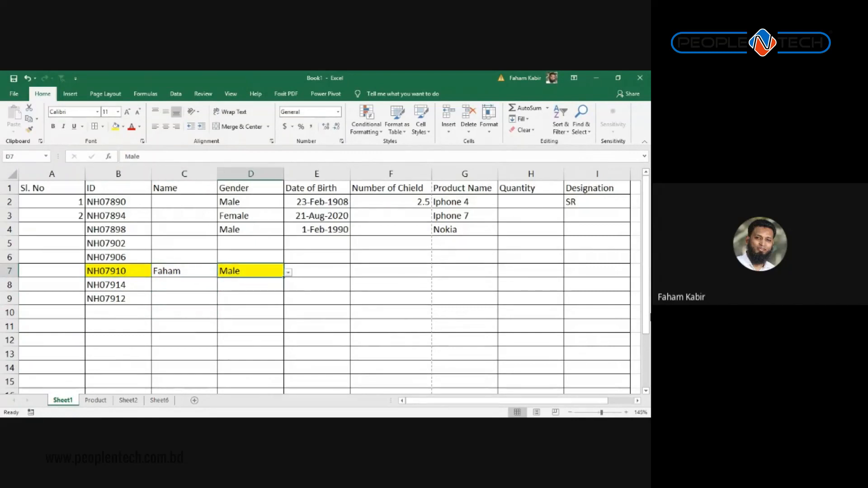
key(Left)
key(Up)
key(Up)
key(Up)
key(Up)
key(Up)
key(Up)
key(Left)
key(Left)
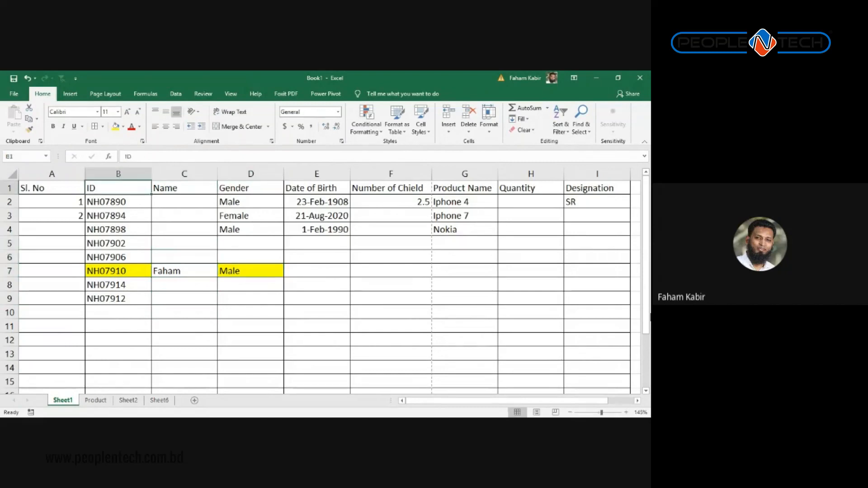
key(Right)
key(Right)
key(Right)
key(shift+Left)
key(shift+Left)
key(shift+Left)
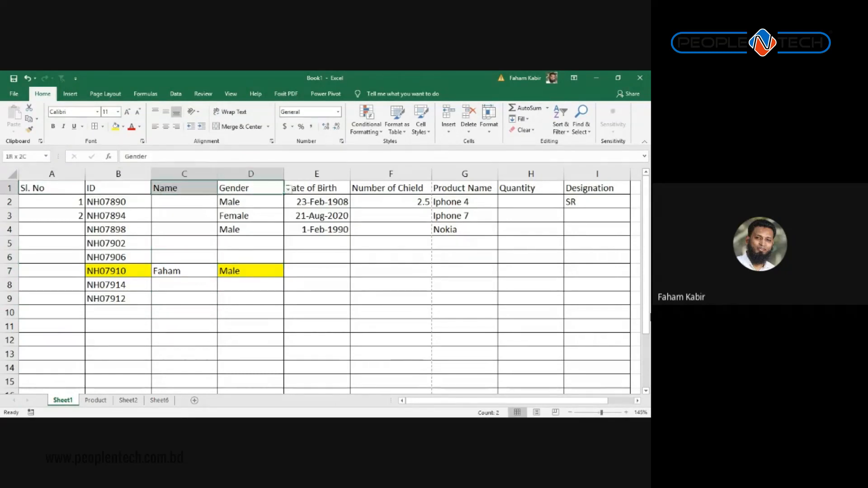
key(Right)
key(Left)
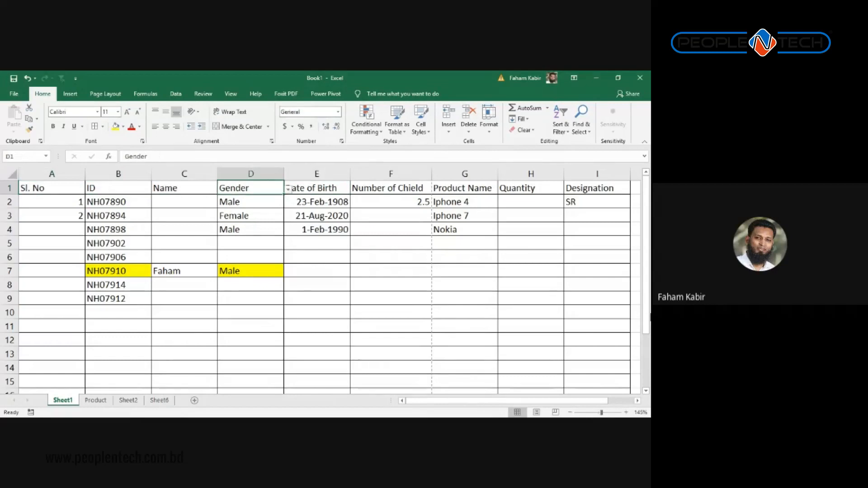
key(Down)
key(Down)
key(Down)
key(Down)
key(Down)
key(Down)
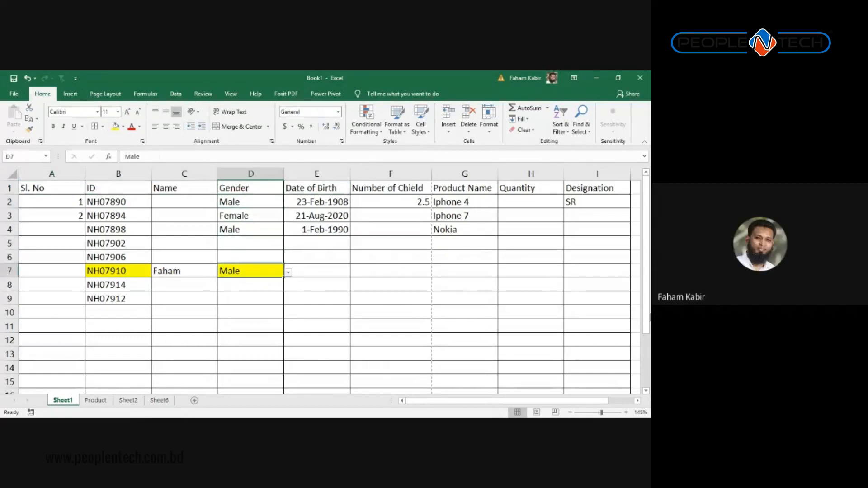
key(Left)
key(Left)
key(Left)
key(Up)
key(Up)
key(Up)
key(Up)
key(Up)
key(Up)
key(Right)
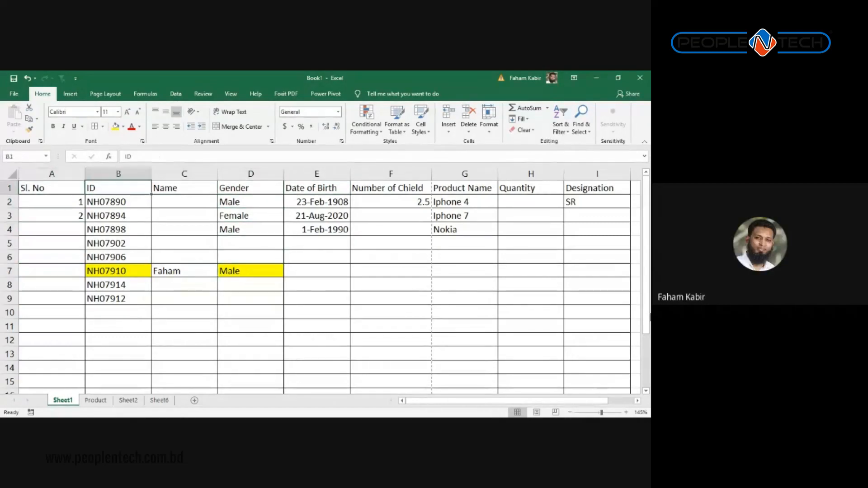
key(Down)
key(Down)
key(Down)
key(Down)
key(Down)
key(Down)
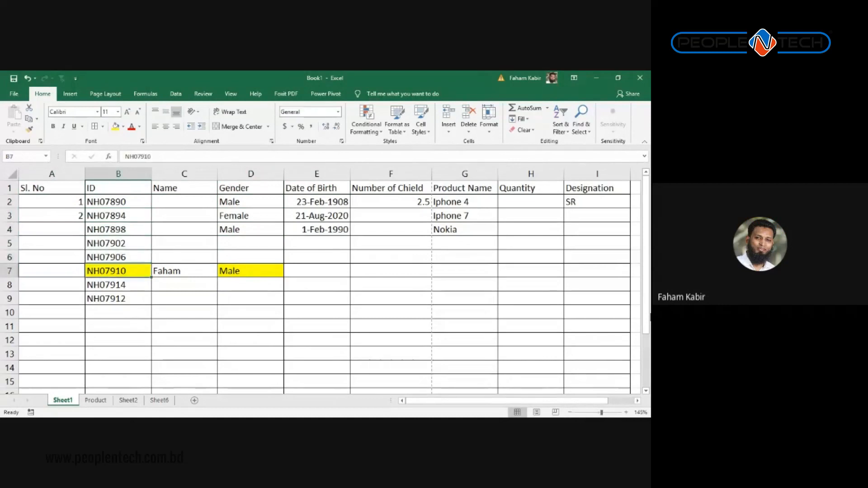
key(shift+Up)
key(Down)
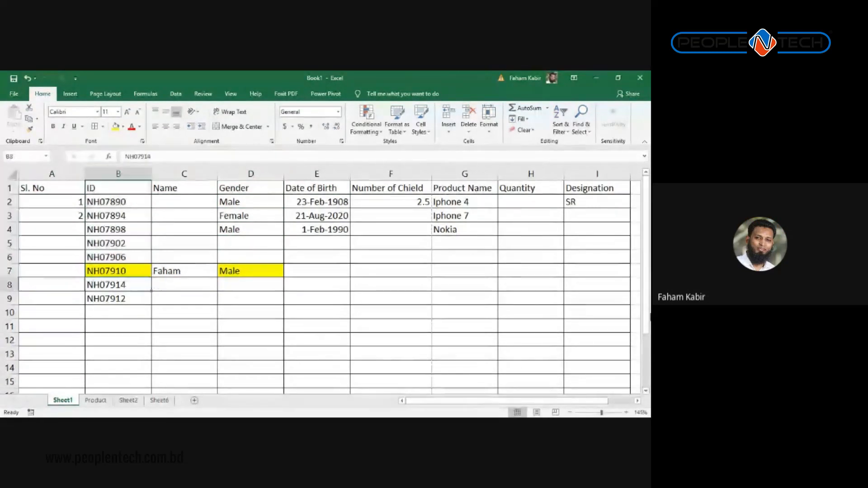
key(Up)
key(Right)
key(Right)
key(Left)
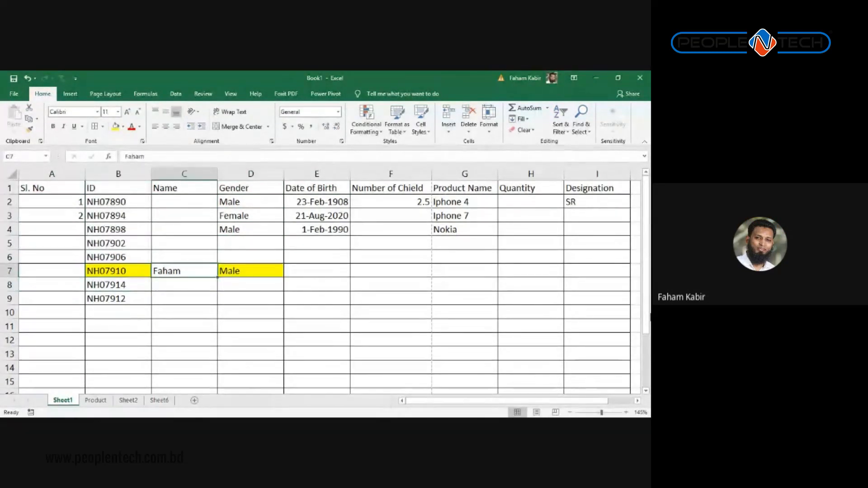
key(Left)
key(Right)
key(Left)
key(Left)
key(Right)
key(Right)
key(Right)
key(Right)
key(Right)
key(Right)
key(Left)
key(Left)
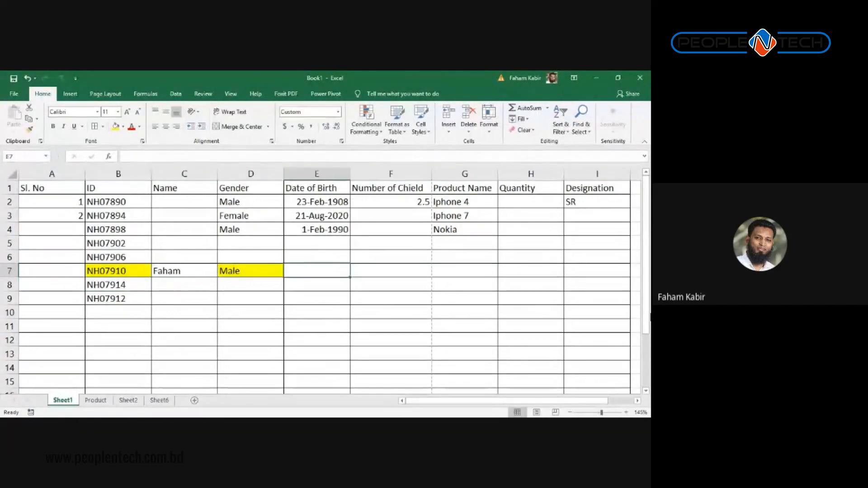
key(Left)
key(Left)
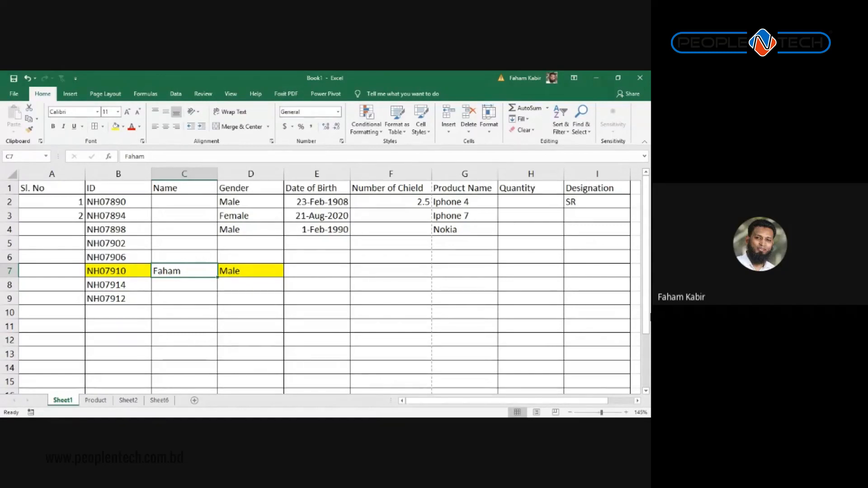
key(Down)
key(Down)
key(Down)
key(Down)
key(Down)
key(Down)
key(Down)
key(Down)
key(Down)
key(Down)
key(Down)
key(Down)
key(Down)
key(Down)
key(Down)
key(Down)
key(Down)
key(Down)
key(Down)
key(Down)
key(Down)
key(Down)
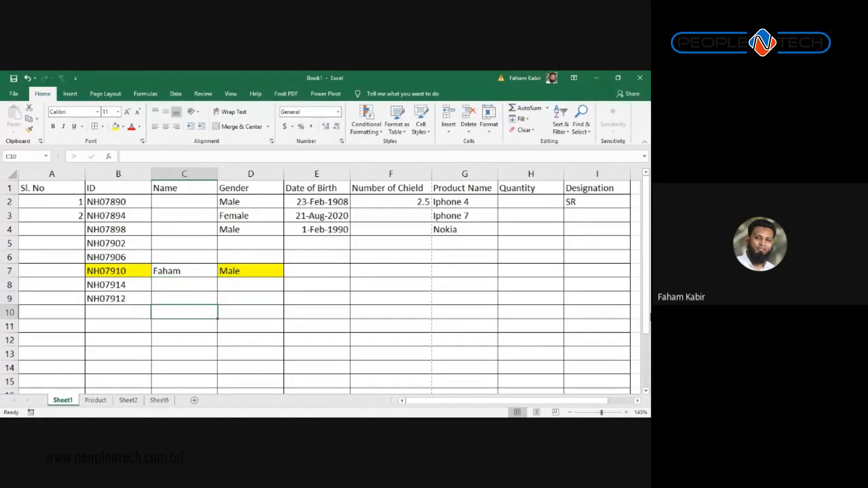
key(Down)
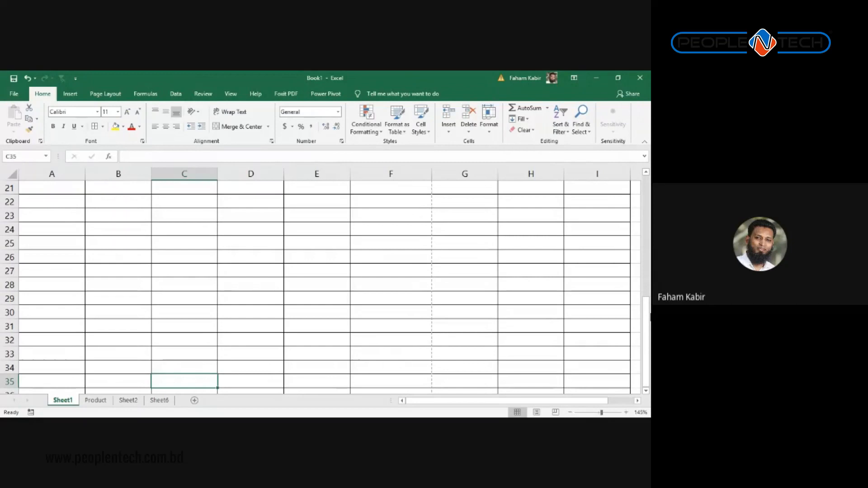
key(alt+Tab)
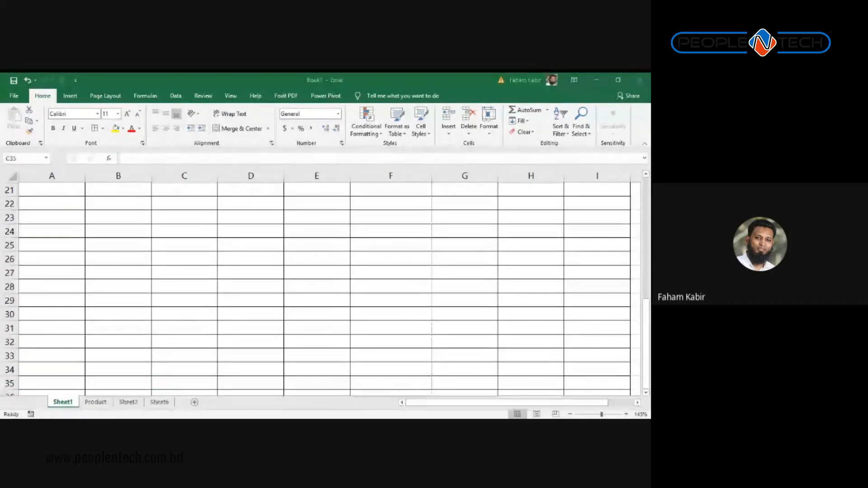
key(alt+Tab)
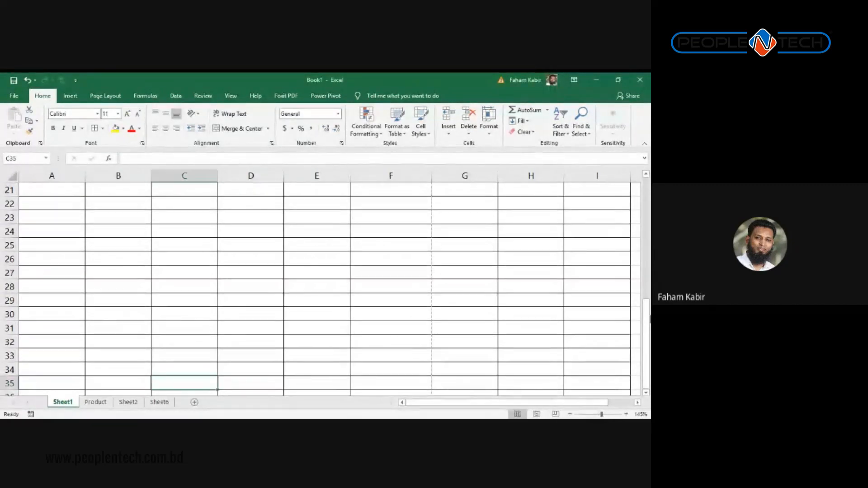
scroll(574, 264, up, 7)
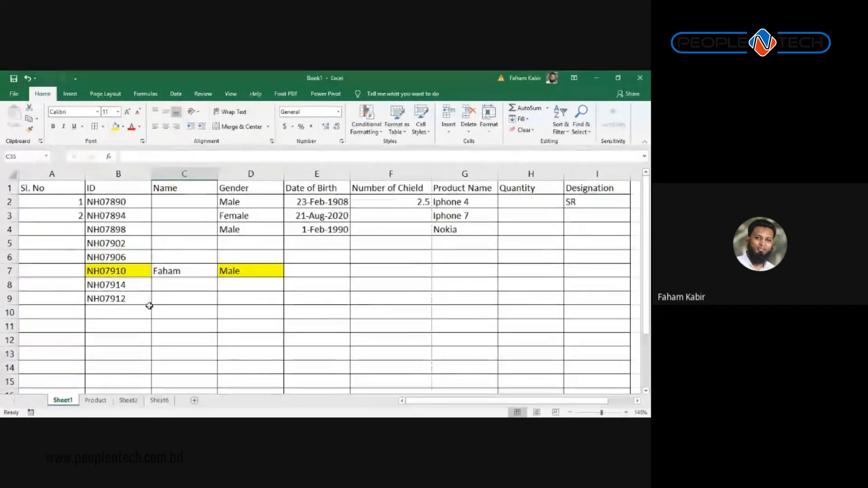
Step: Look through the Product, Sheet2 and Sheet6 sheets and add a new worksheet, Sheet7
click(106, 404)
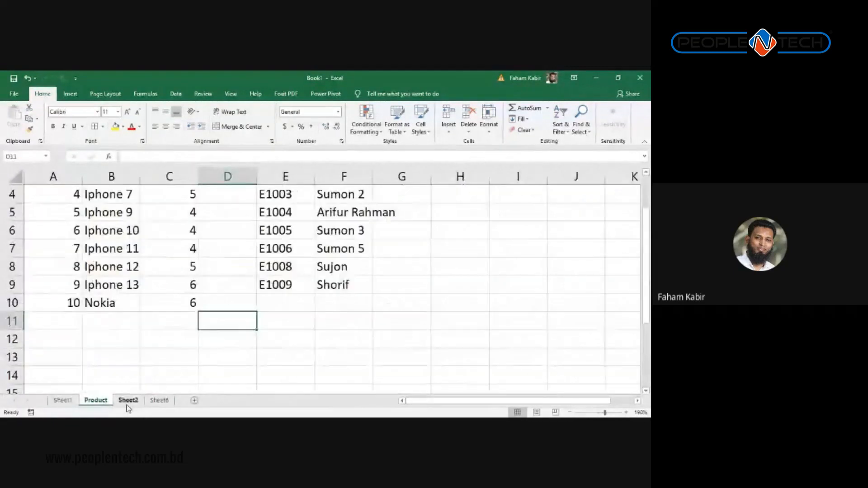
click(134, 402)
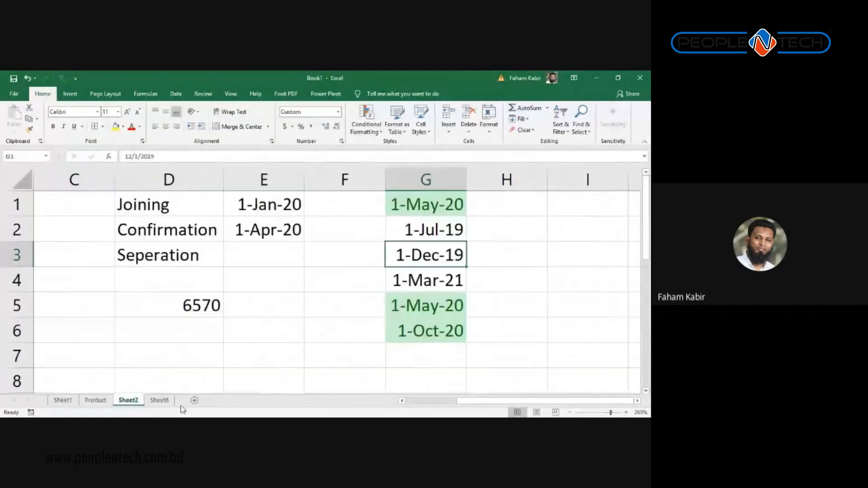
click(162, 401)
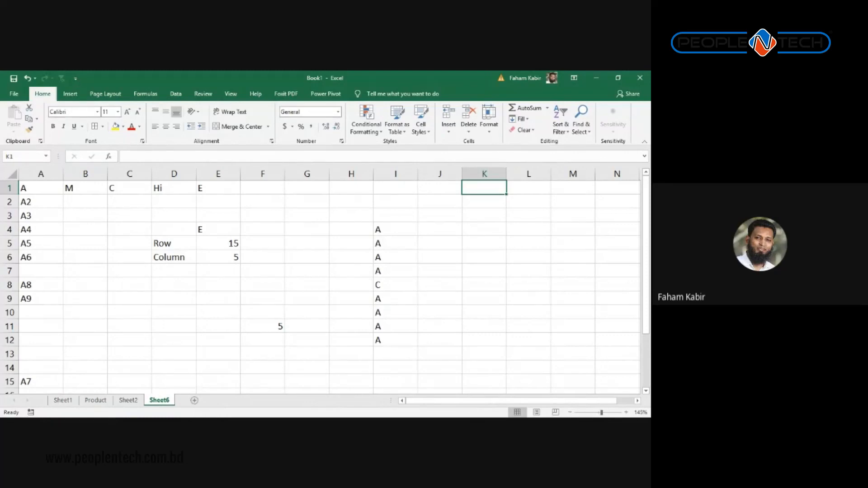
click(195, 401)
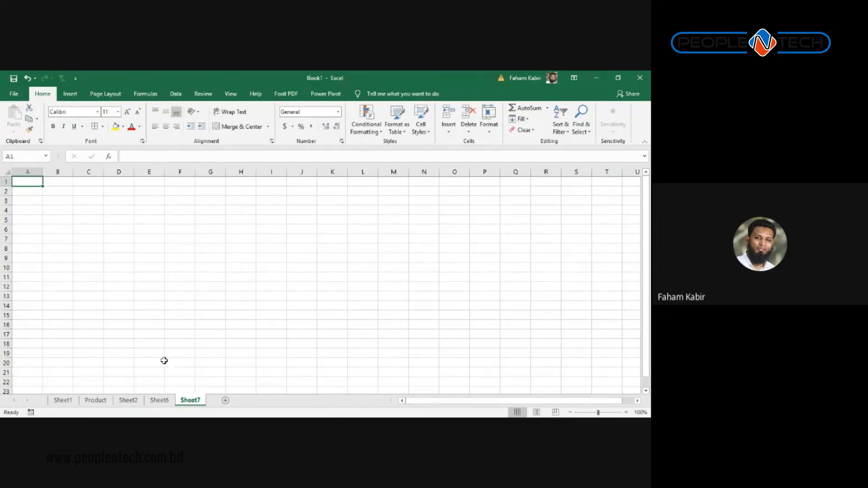
Step: Zoom the new sheet, then return to Sheet1's employee table
scroll(181, 283, up, 4)
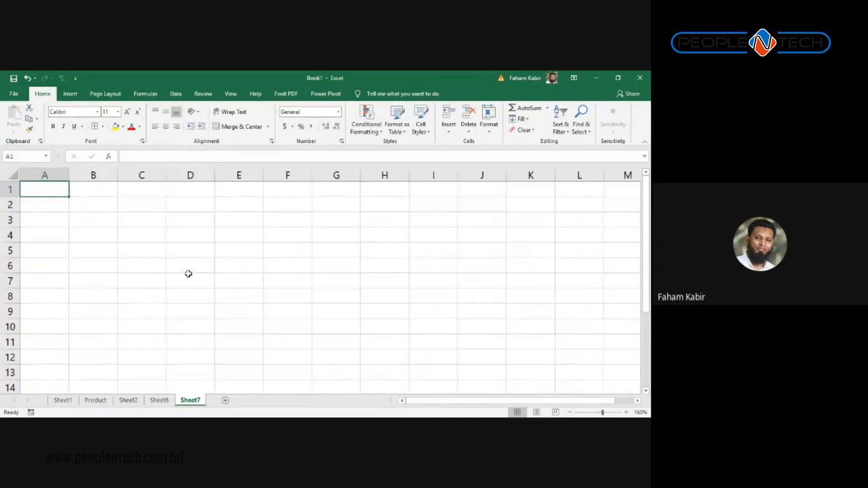
scroll(188, 274, up, 2)
scroll(188, 274, down, 3)
scroll(188, 274, down, 1)
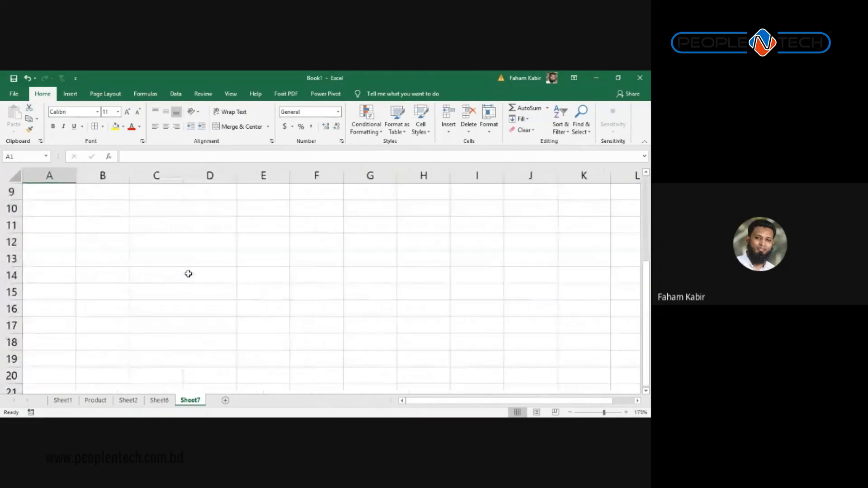
scroll(188, 274, up, 7)
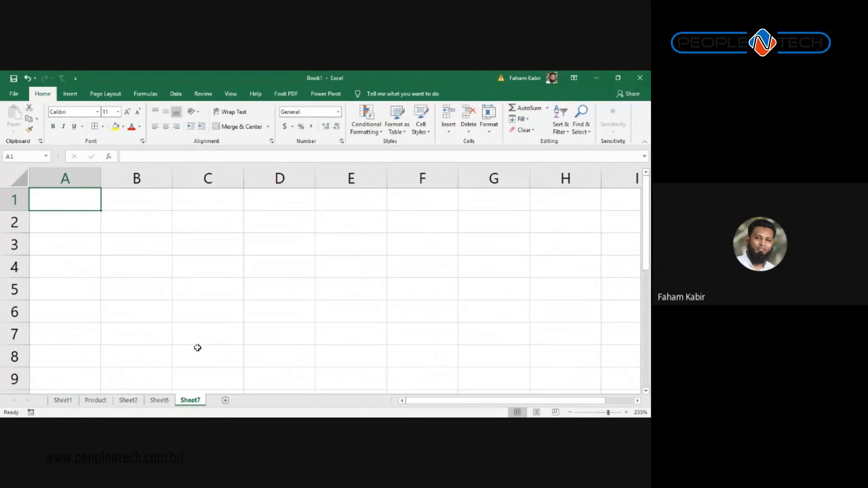
click(63, 400)
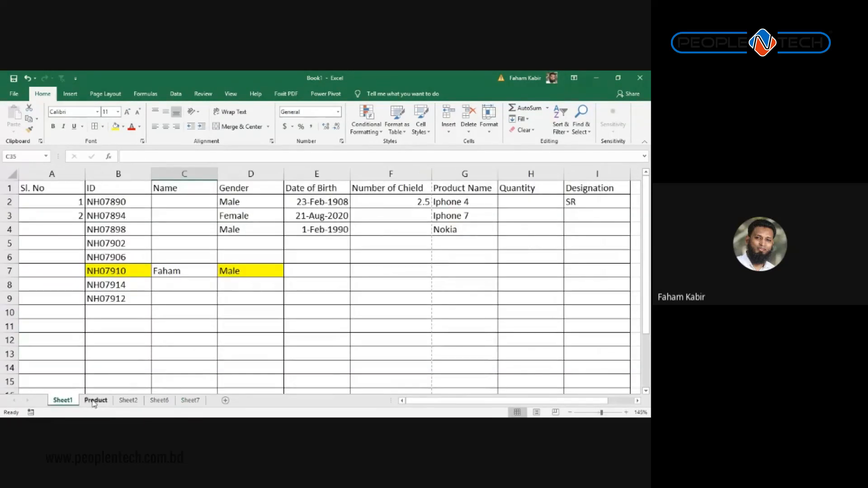
Step: Delete the Number of Chield column and clear the product names in F2:F7
click(470, 202)
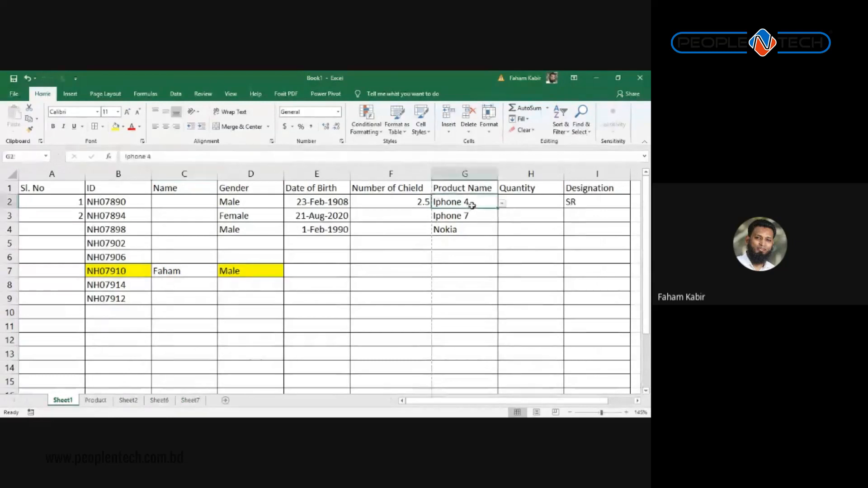
click(400, 173)
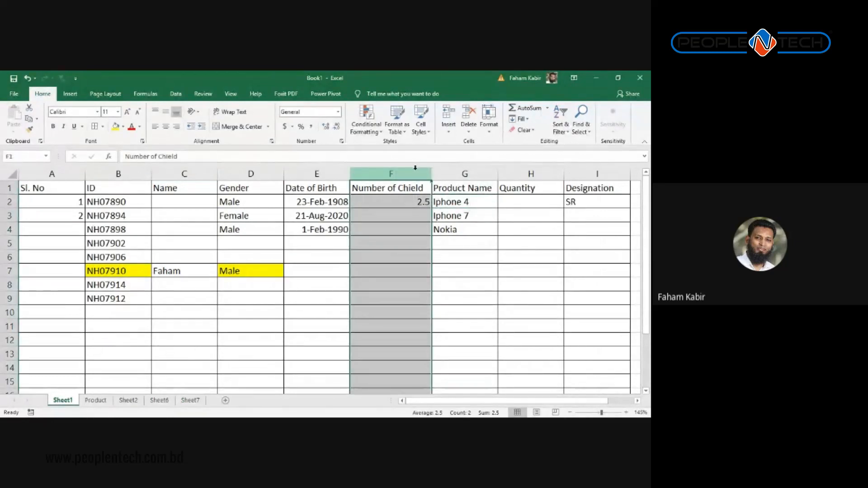
key(ctrl+minus)
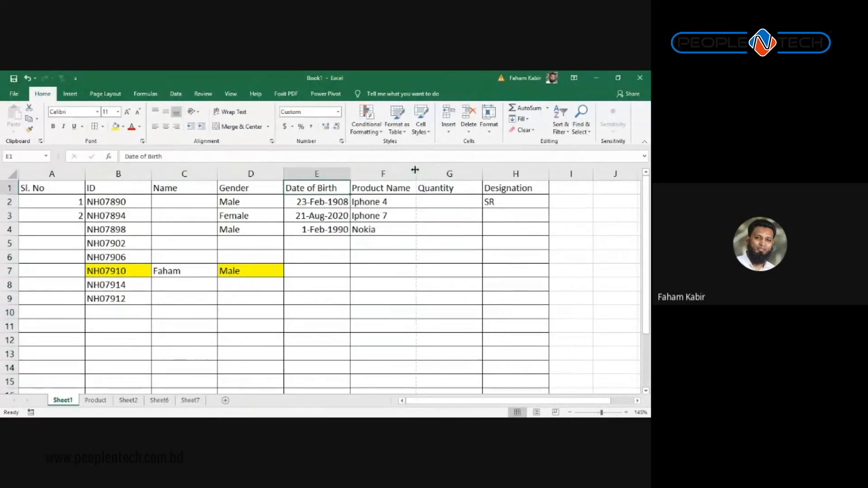
drag(392, 201, 397, 269)
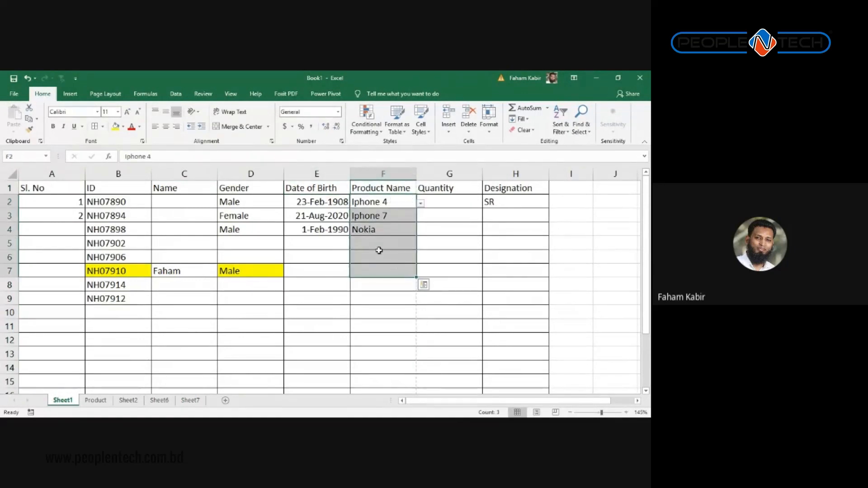
key(Delete)
key(Left)
Step: Clear the SR value from cell H2
key(Right)
key(Right)
key(Right)
key(Right)
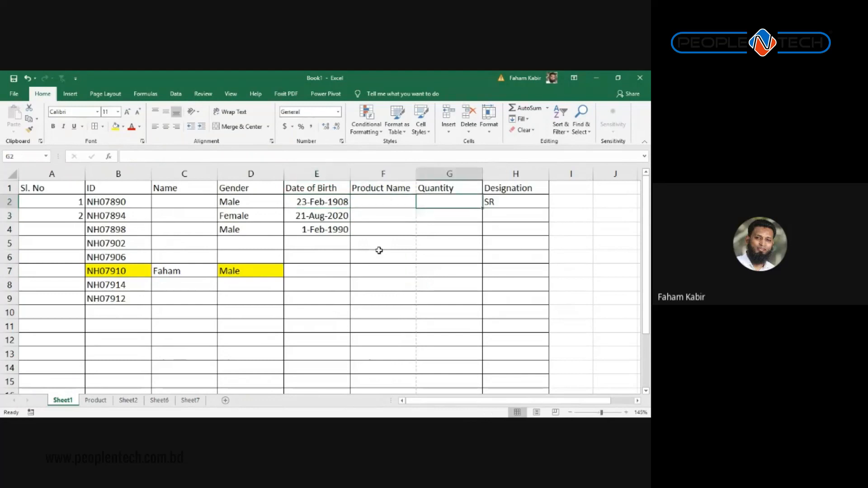
key(Left)
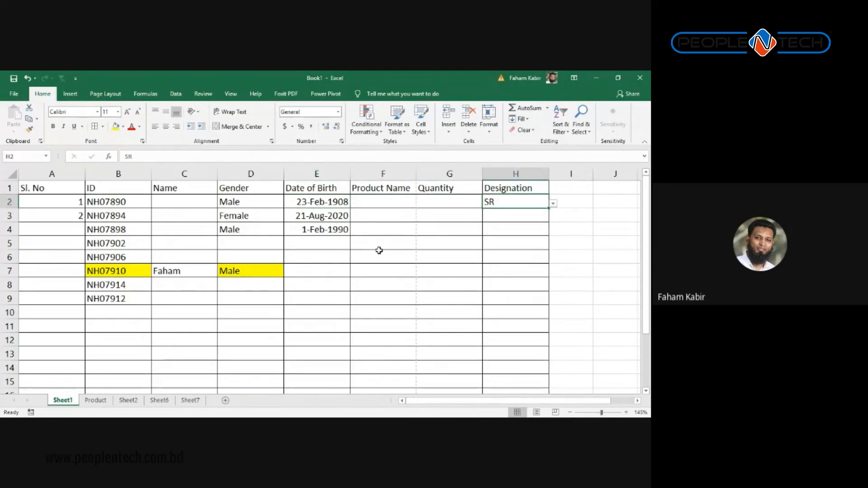
key(Delete)
key(Left)
key(Left)
key(Right)
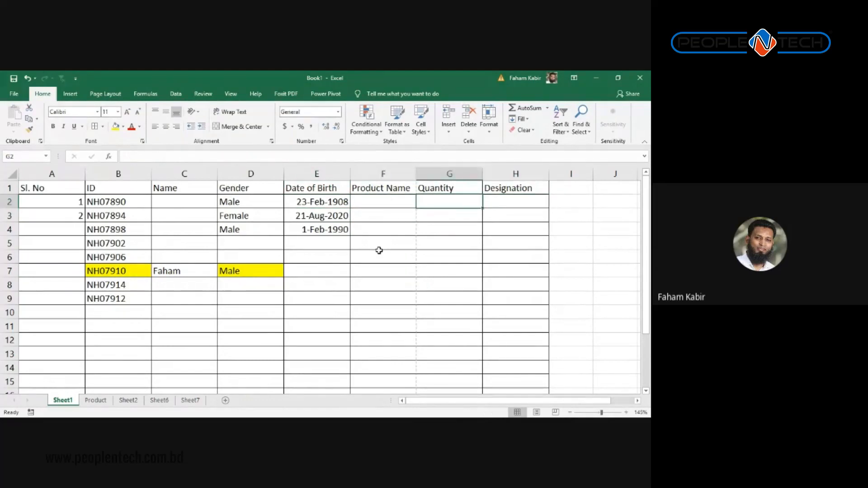
Step: Delete the Designation column, then switch to the Product sheet
click(491, 187)
key(ctrl+shift+Down)
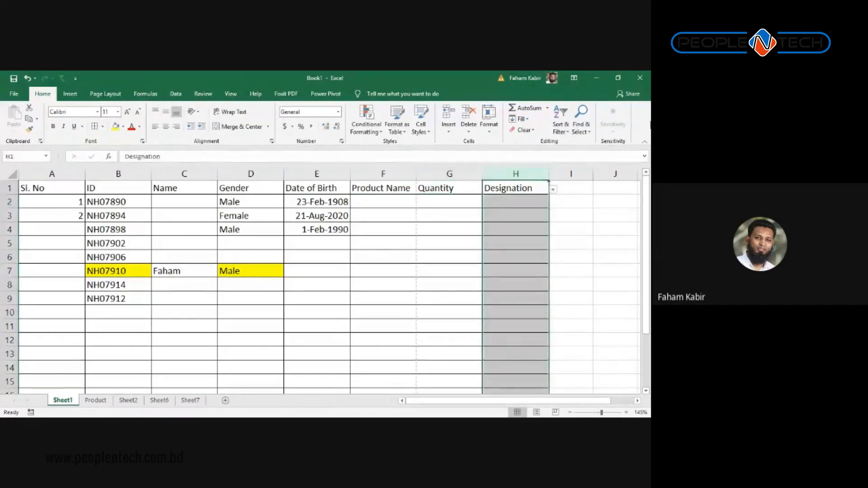
key(ctrl+minus)
key(Left)
key(Left)
key(Left)
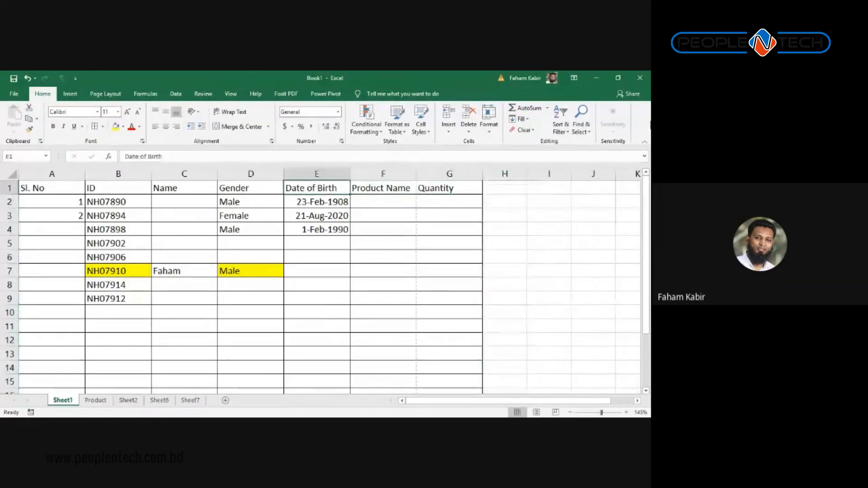
key(Left)
key(Left)
key(Left)
key(Left)
key(Right)
key(Right)
key(Right)
key(Right)
key(Right)
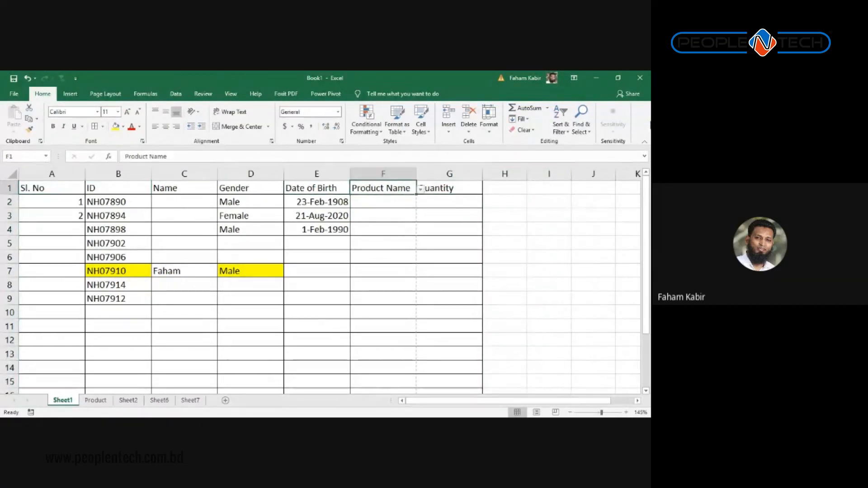
click(95, 400)
scroll(175, 323, up, 1)
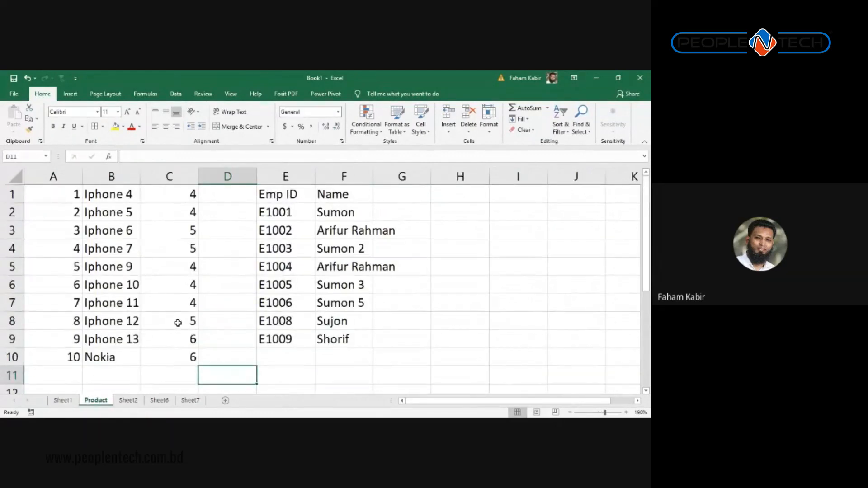
Step: Add a new worksheet, Sheet8, and enter Nokia as the A1 header
click(226, 401)
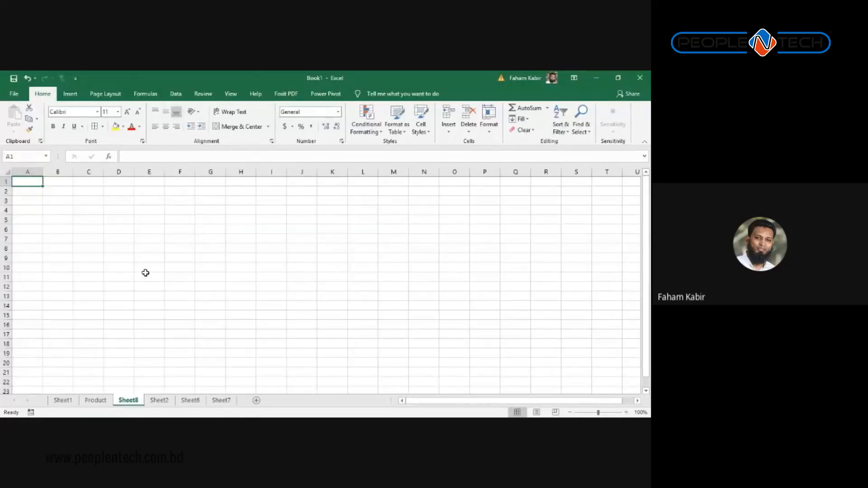
scroll(148, 274, down, 1)
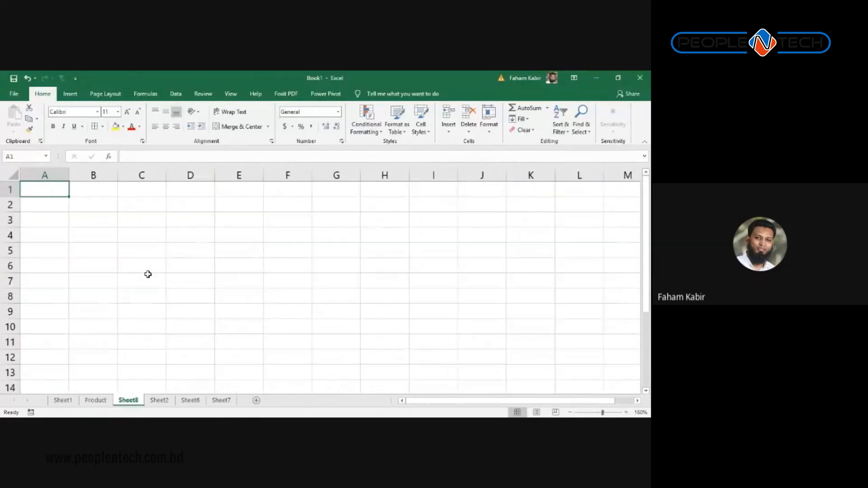
text(M)
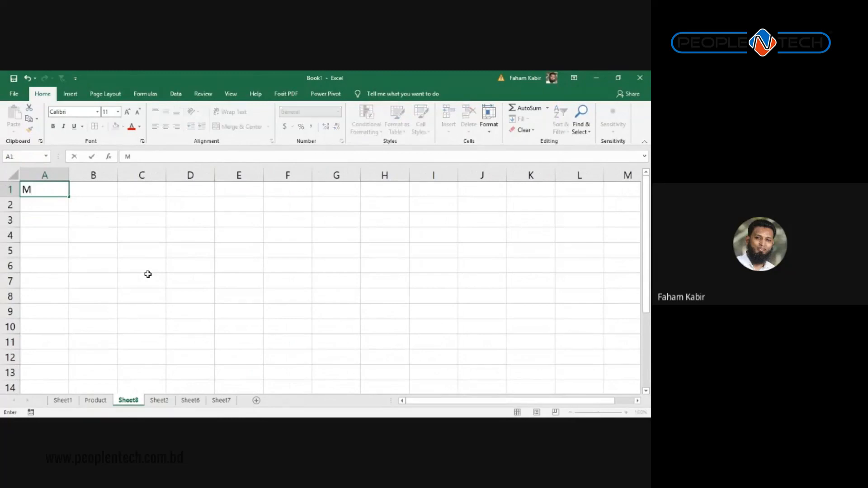
text(o)
key(BackSpace)
key(BackSpace)
text(Brand)
key(Tab)
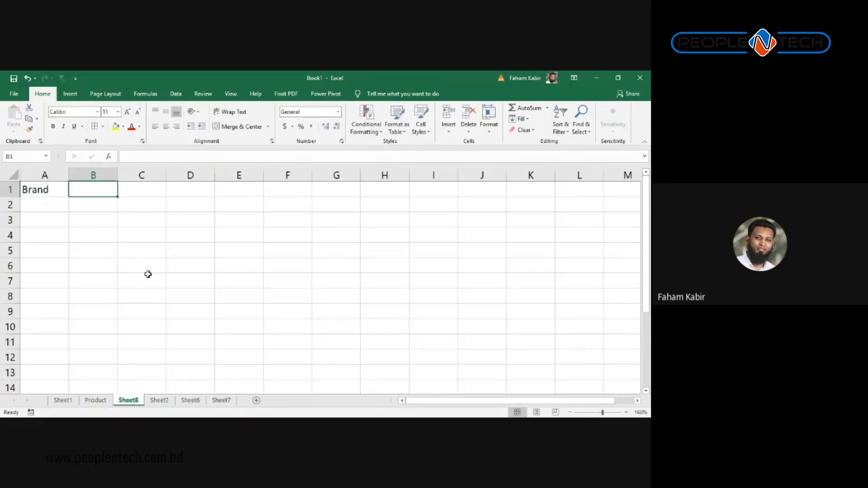
key(Left)
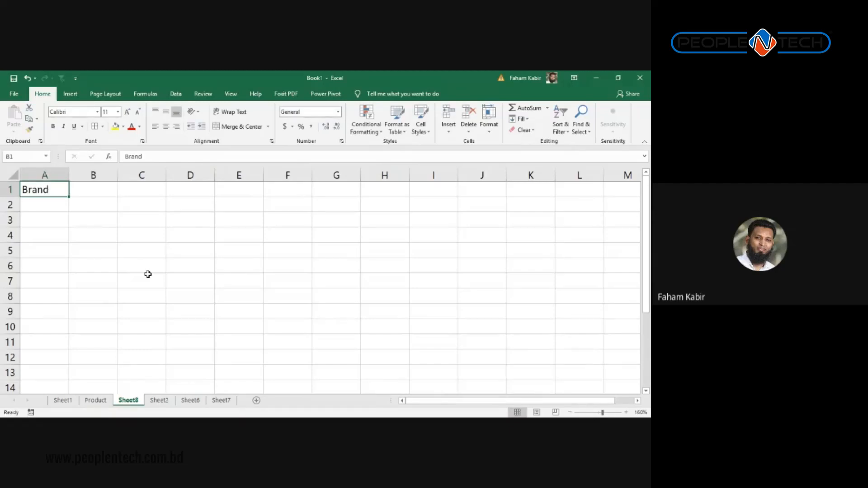
text(Nokia)
key(Tab)
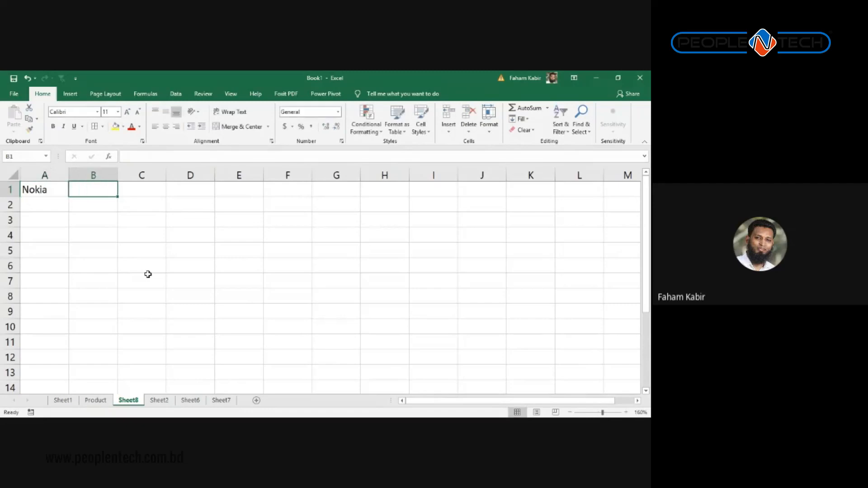
Step: Enter the headers Samsang, MI, OPPO and VIVO in B1 through E1
text(Samsang)
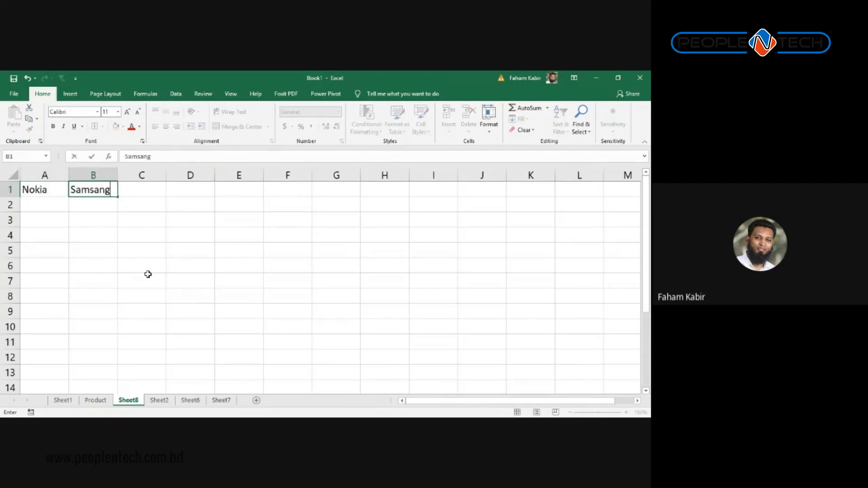
key(Tab)
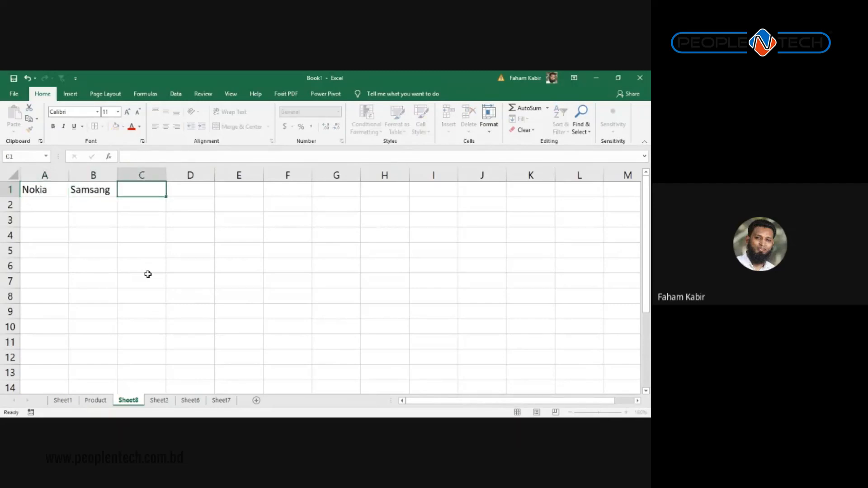
text(Mi)
text(I)
key(BackSpace)
key(BackSpace)
text(Xm)
key(BackSpace)
key(BackSpace)
text(MI)
key(Tab)
text(Op)
key(BackSpace)
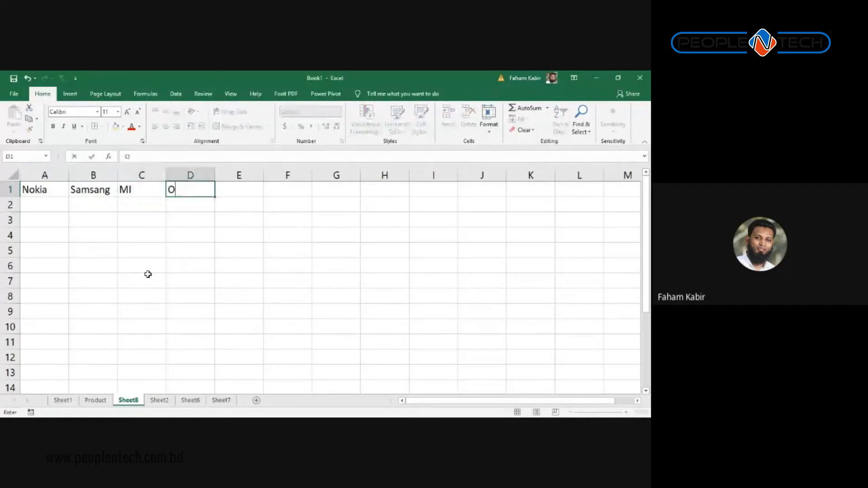
text(PPO)
key(Tab)
text(V)
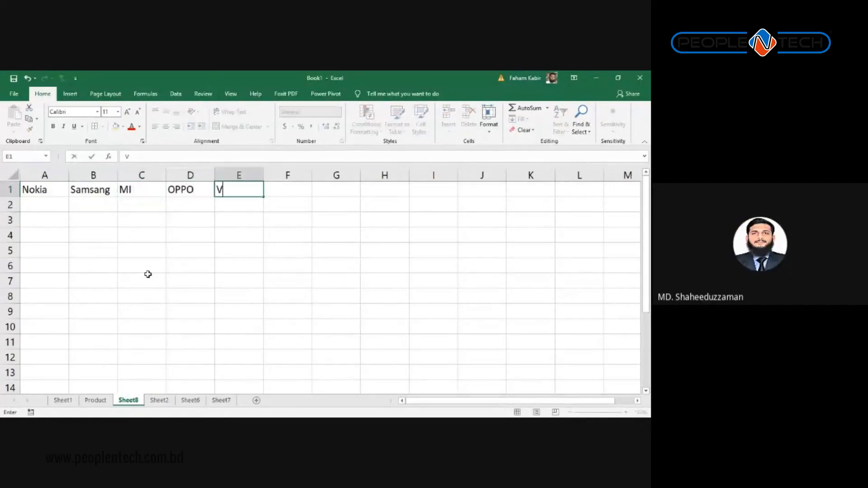
text(IVO)
Step: Change the C1 header from MI to Xiami
key(Left)
key(Left)
key(Left)
key(Right)
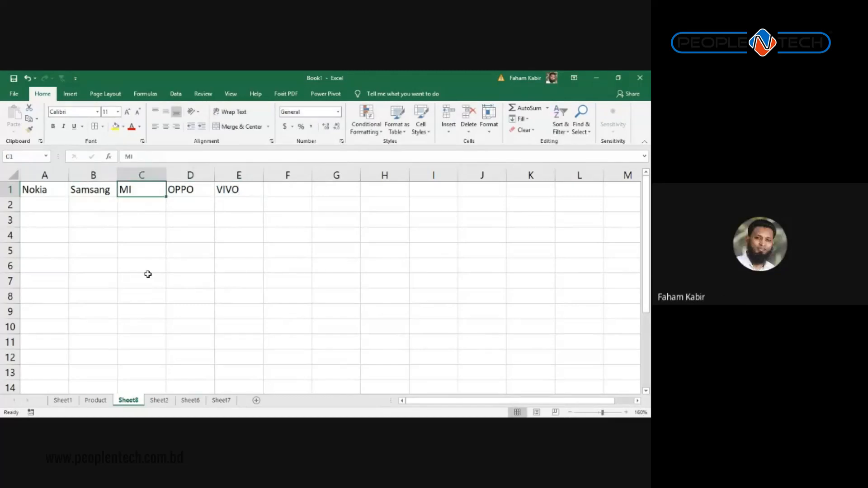
text(X)
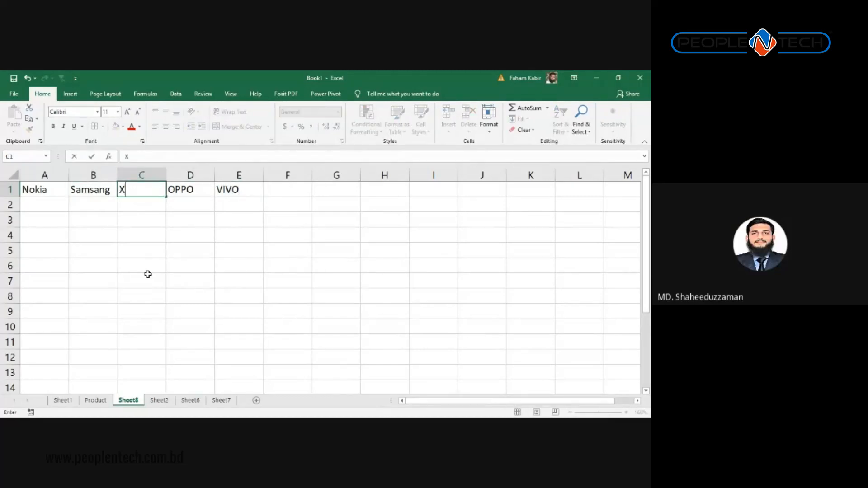
text(iamy)
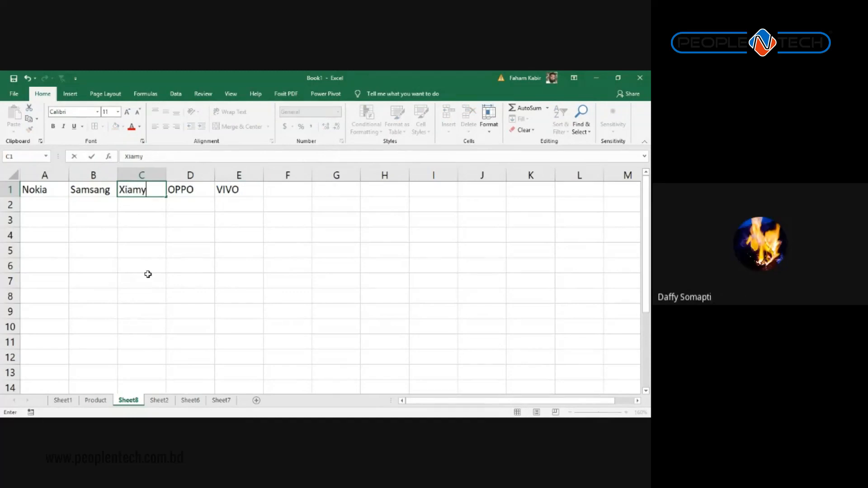
key(Right)
key(Left)
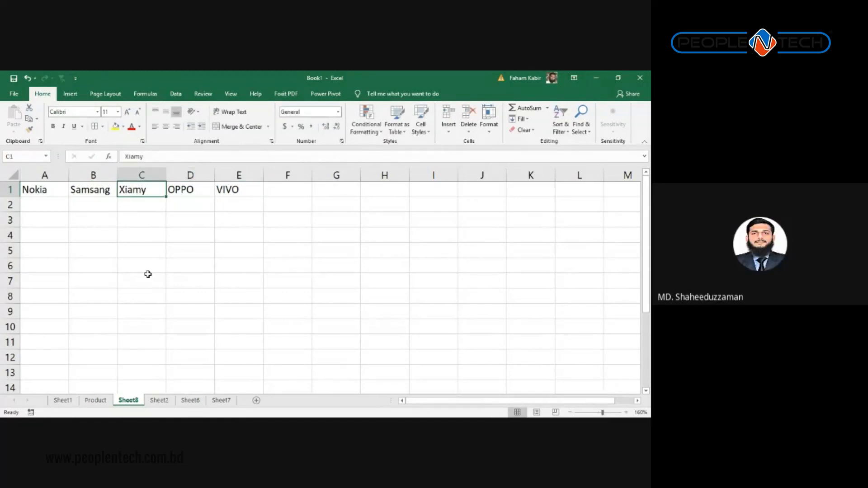
key(F2)
key(BackSpace)
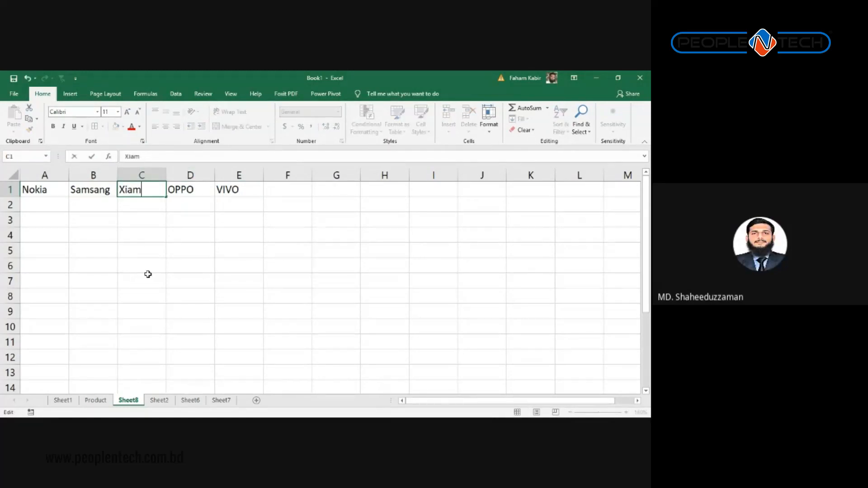
text(i)
key(Tab)
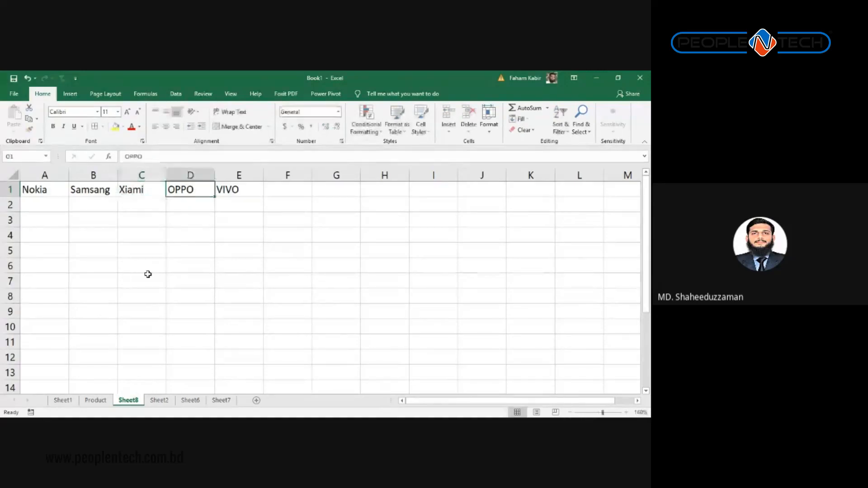
Step: Enter Apple as the F1 header
key(Right)
key(Right)
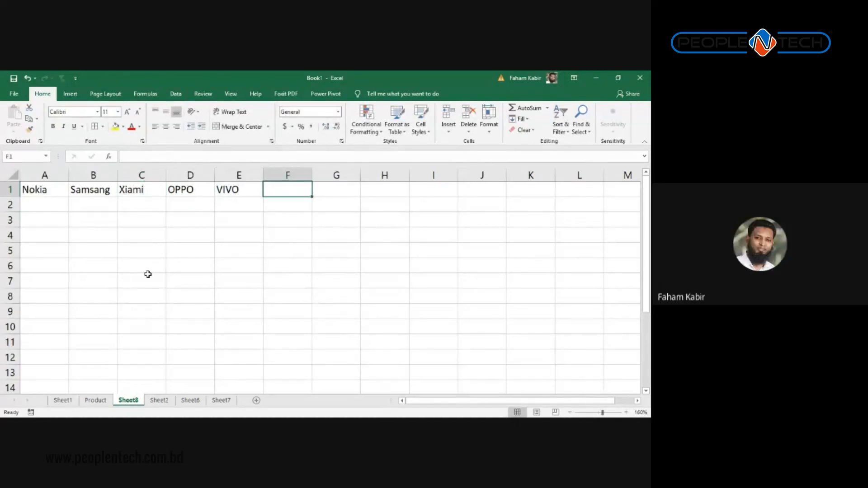
key(Left)
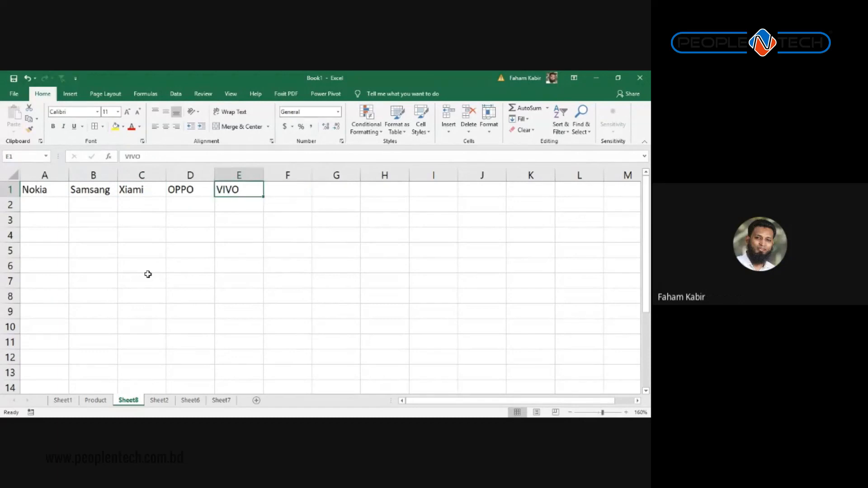
key(Left)
key(Left)
key(Left)
key(Left)
key(Down)
key(Right)
key(Up)
key(Right)
key(Right)
key(Right)
key(Right)
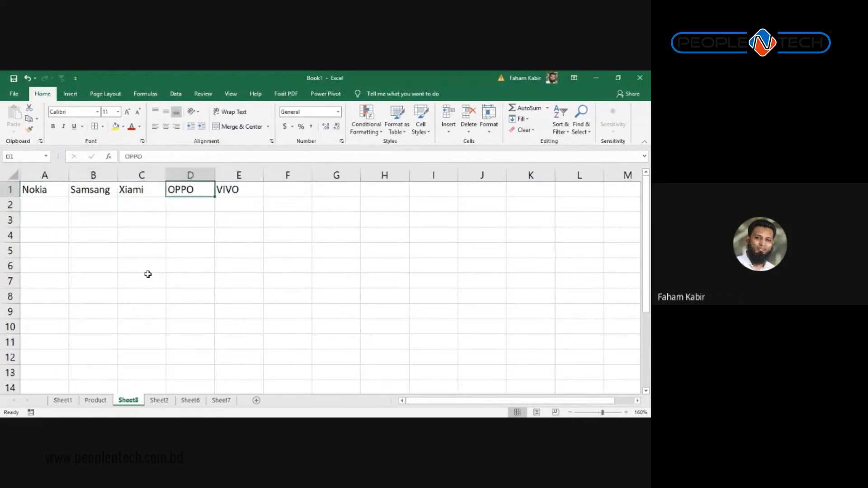
text(Apple)
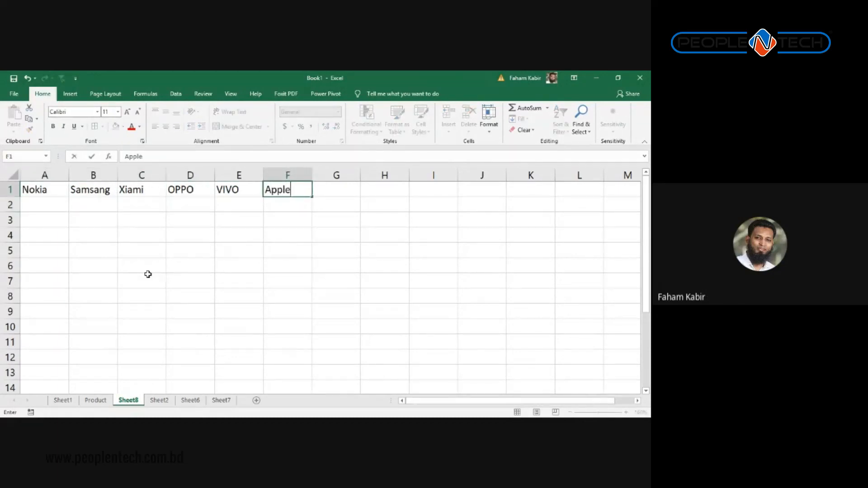
key(Return)
Step: List Iphone 8 and Iphone 9 under Apple and AutoFill the series to Iphone 11
text(Ip)
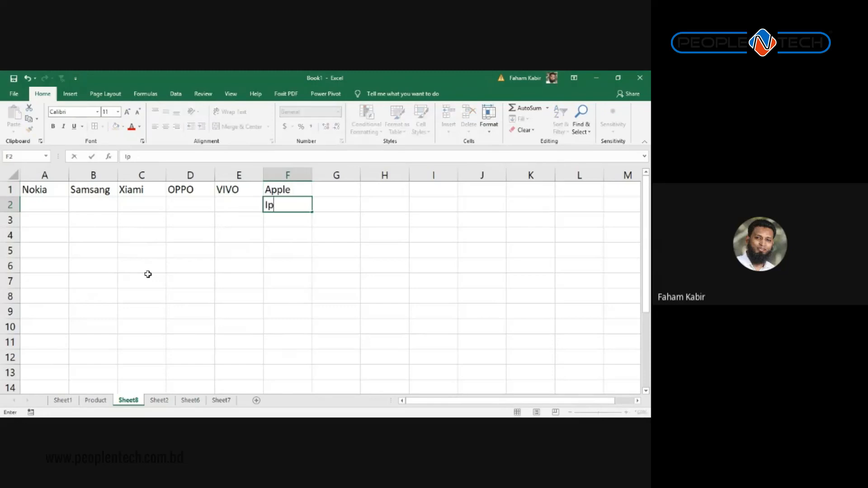
text(hone 8)
key(Return)
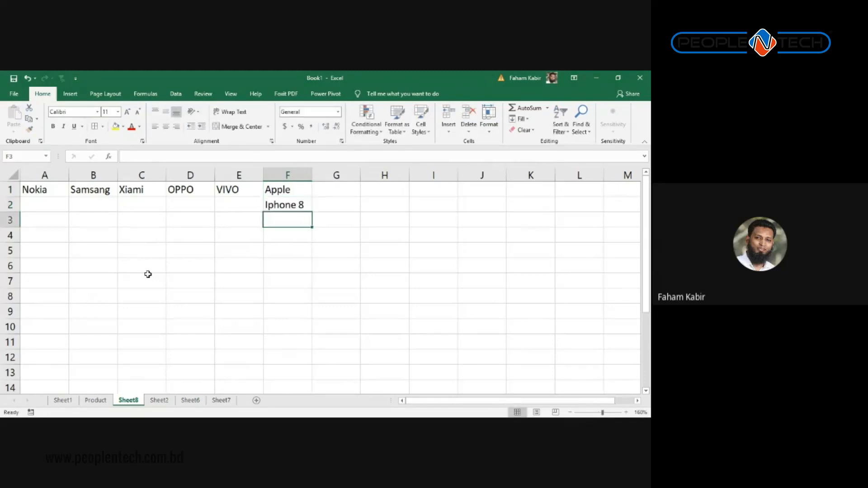
text(Ipho)
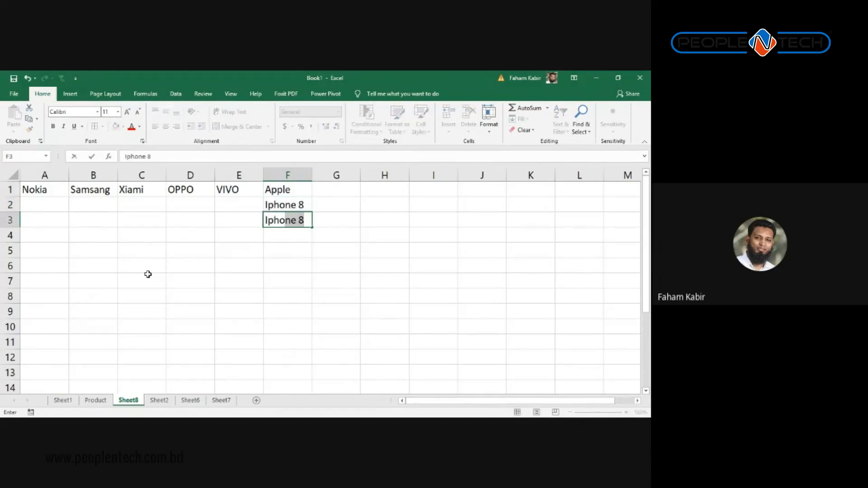
text(ne 9)
key(Return)
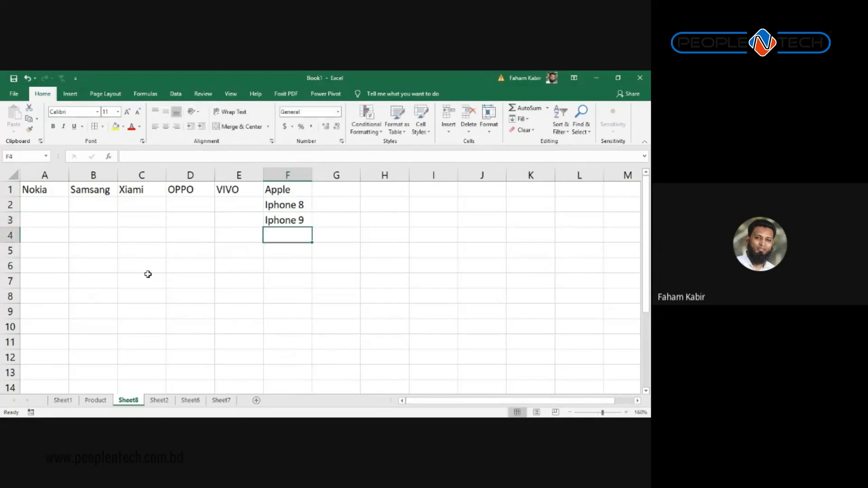
drag(295, 204, 313, 256)
Step: Add Iphone 10pro below Iphone 11 in the Apple column
click(245, 219)
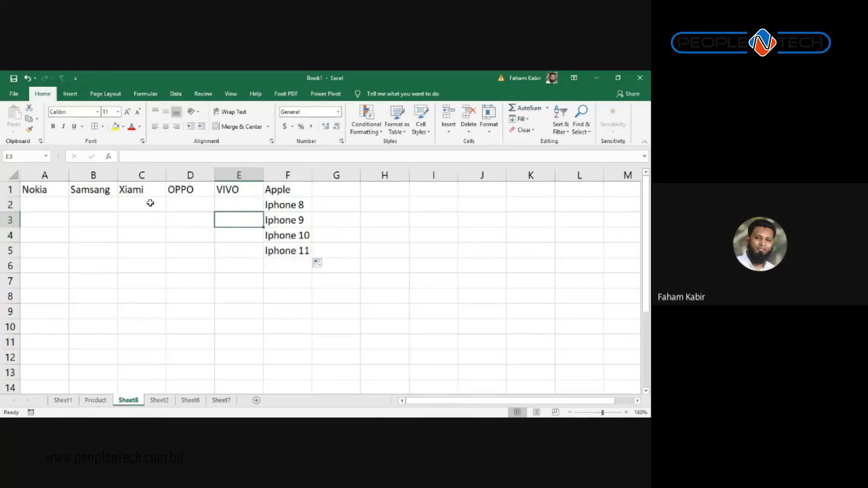
click(299, 219)
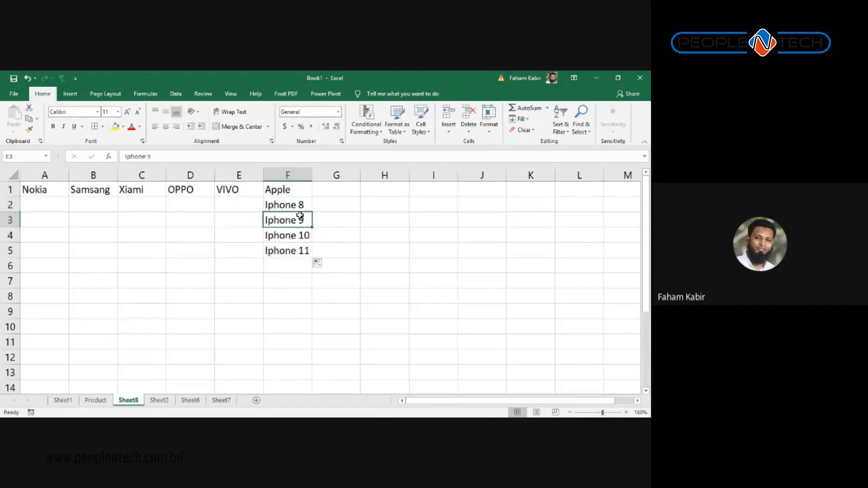
click(300, 262)
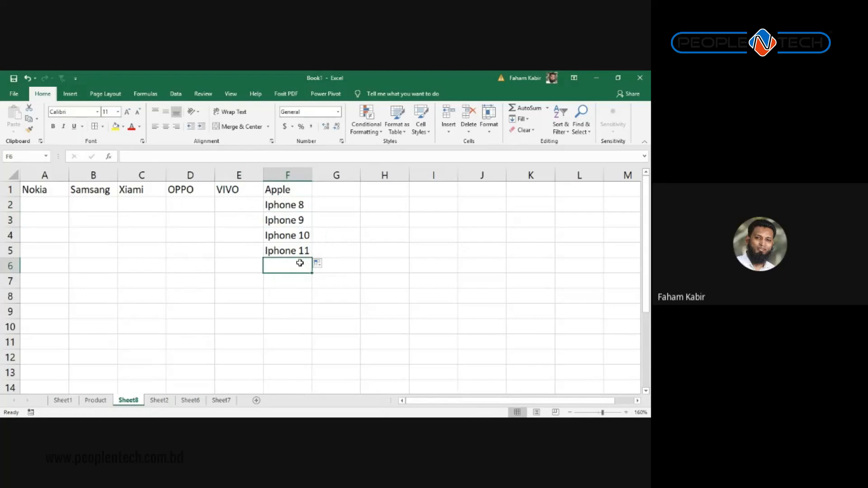
text(Iphone )
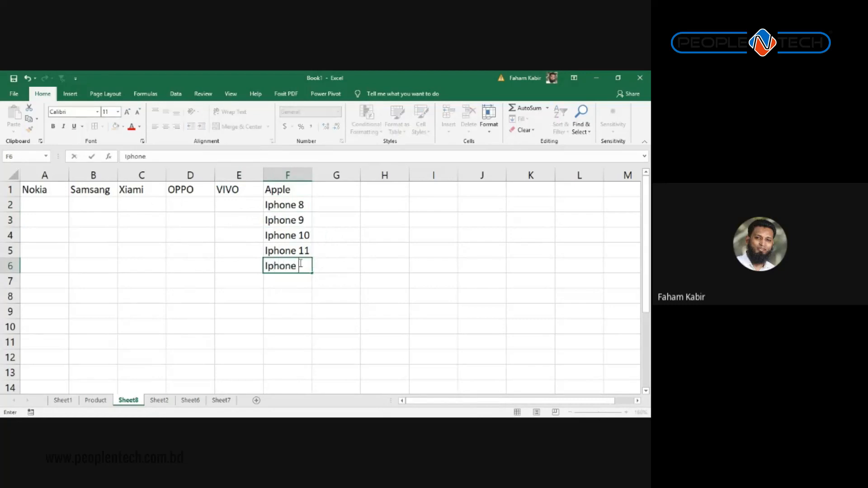
text(10pro)
key(Return)
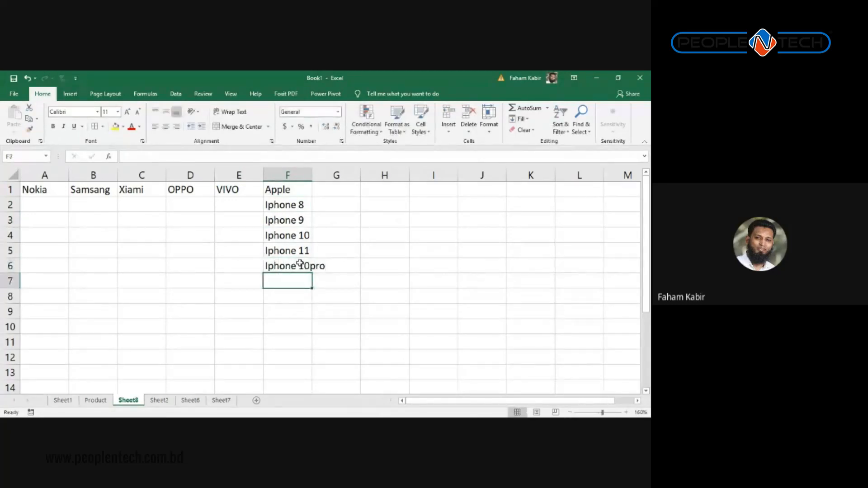
click(300, 264)
right_click(300, 265)
click(228, 202)
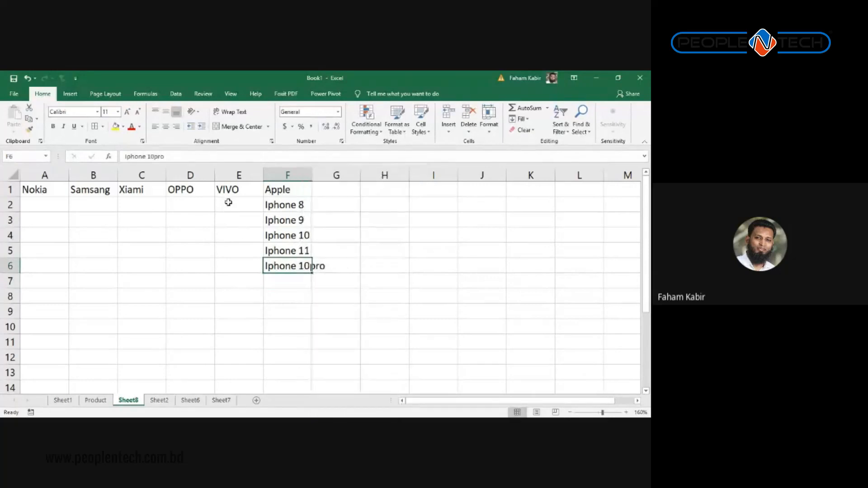
drag(229, 203, 235, 215)
key(Down)
key(Up)
key(Up)
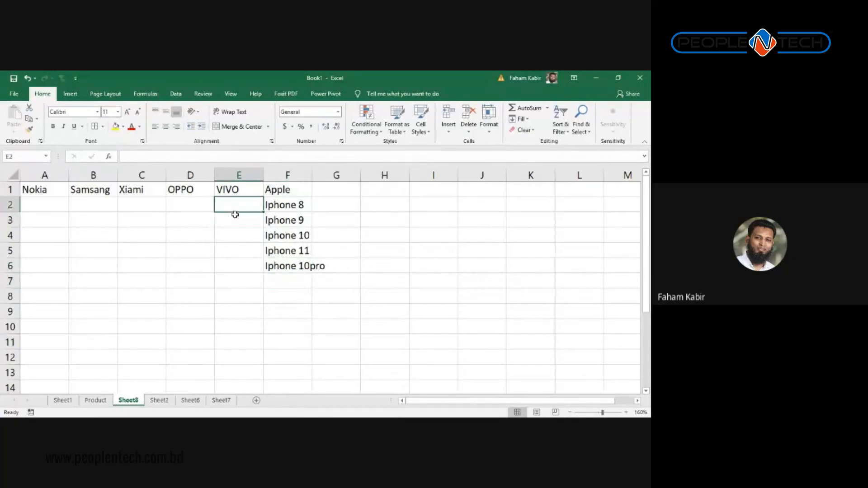
Step: Enter VIVO V17 Pro in E2 as the first VIVO model
key(Down)
text(Vi)
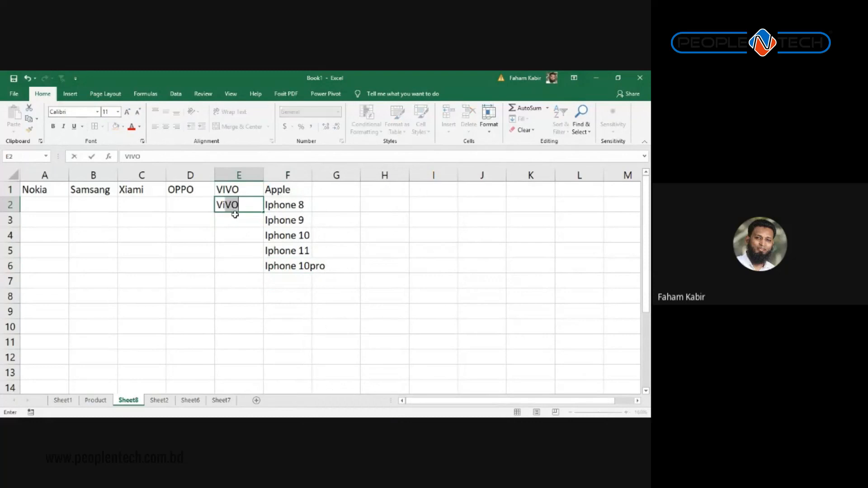
key(BackSpace)
key(BackSpace)
text(I)
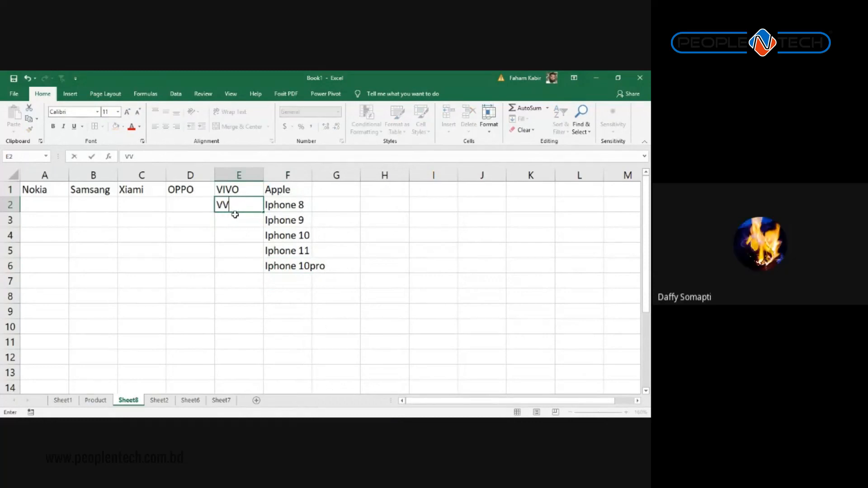
text(VO V7 Pro)
key(Return)
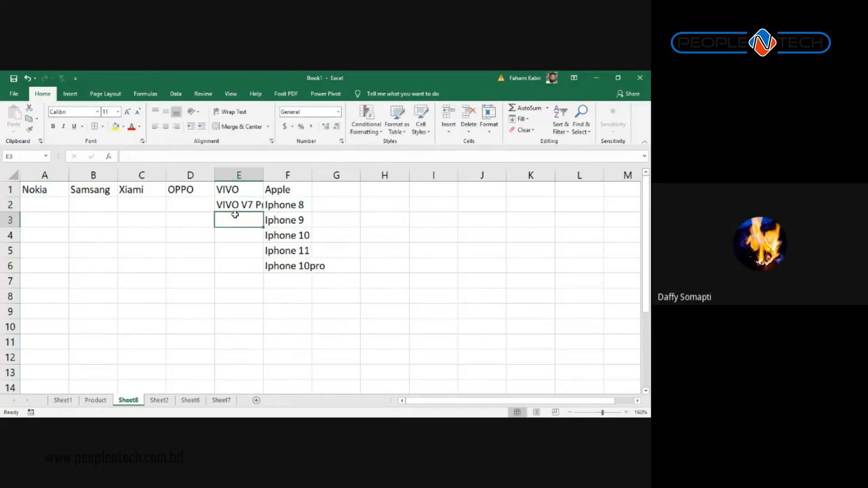
click(252, 201)
drag(262, 212, 259, 284)
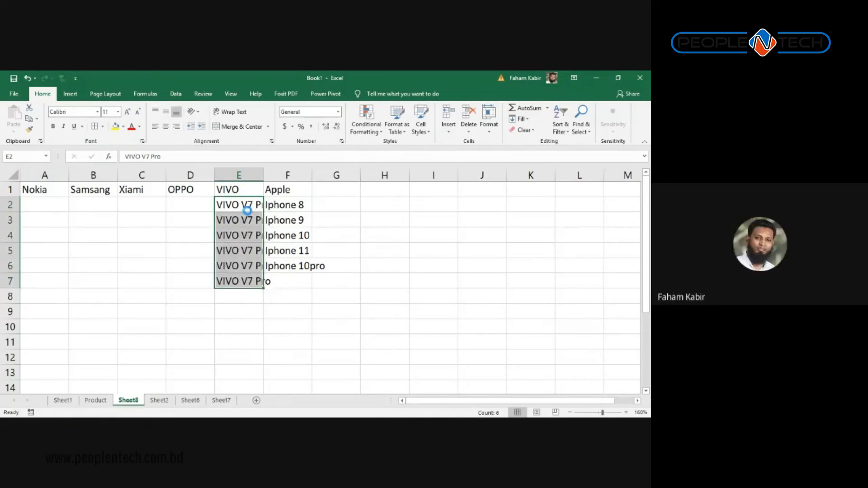
key(ctrl+z)
double_click(252, 204)
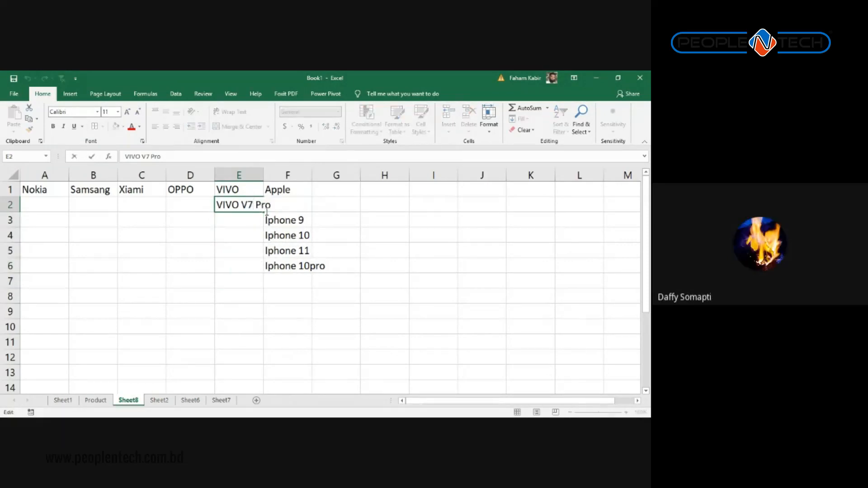
text(1)
key(Return)
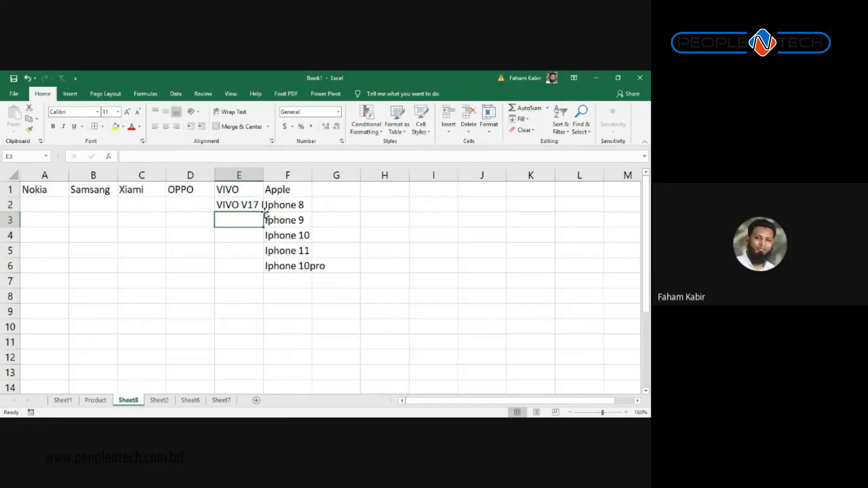
Step: Widen columns A through F to fit the entries
drag(287, 175, 2, 155)
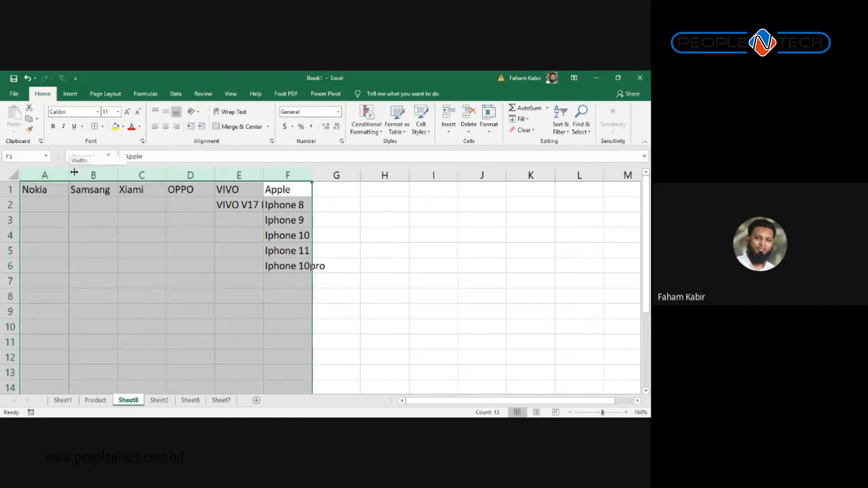
drag(69, 175, 102, 176)
click(388, 232)
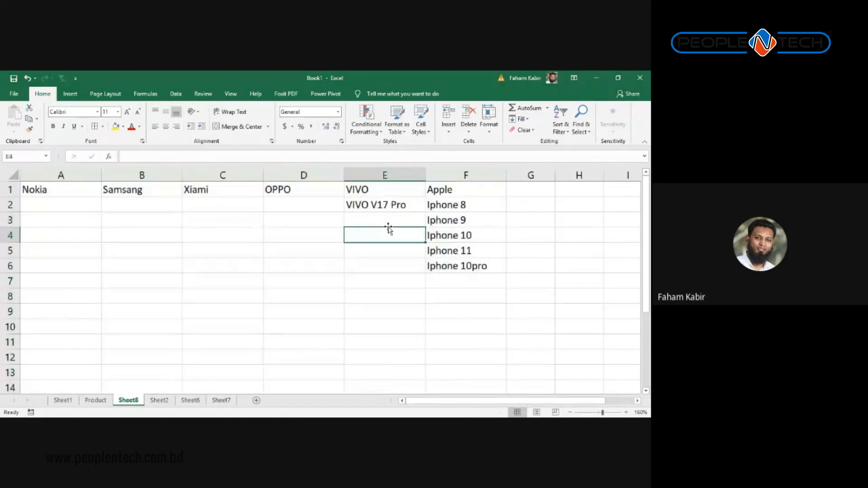
Step: Enter VIVO N1 in E3 and fill the series down to VIVO N5
click(393, 215)
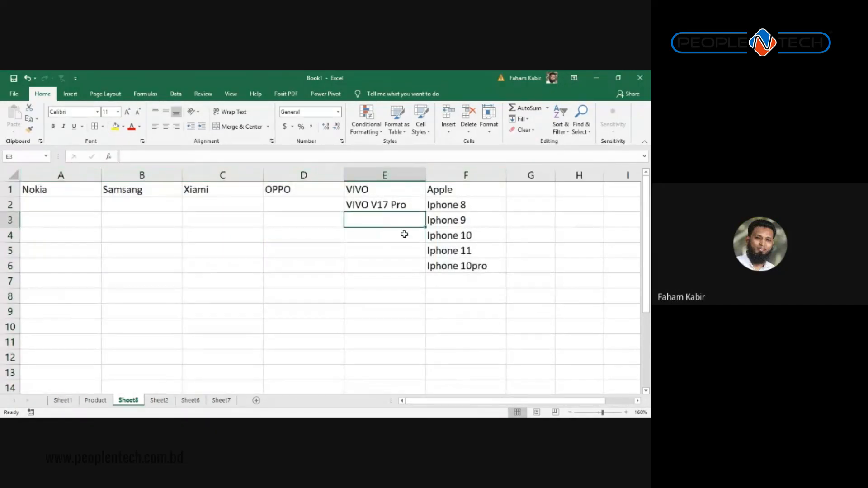
text(VIV)
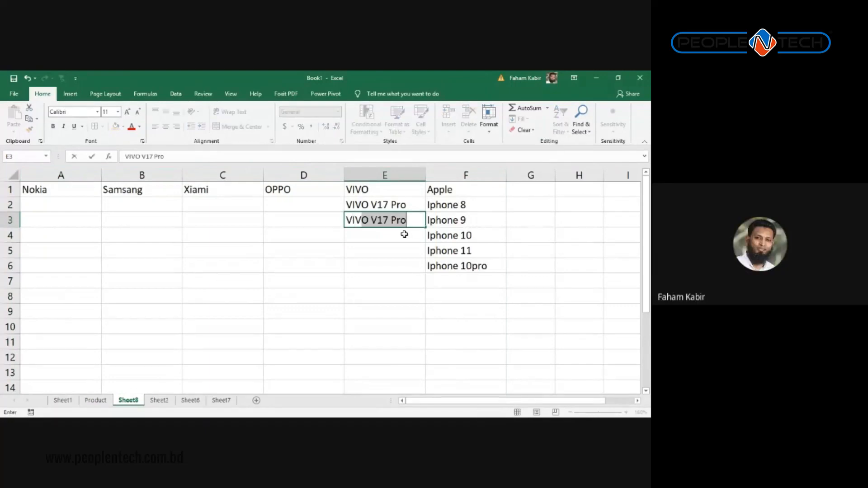
text(O No)
key(BackSpace)
key(BackSpace)
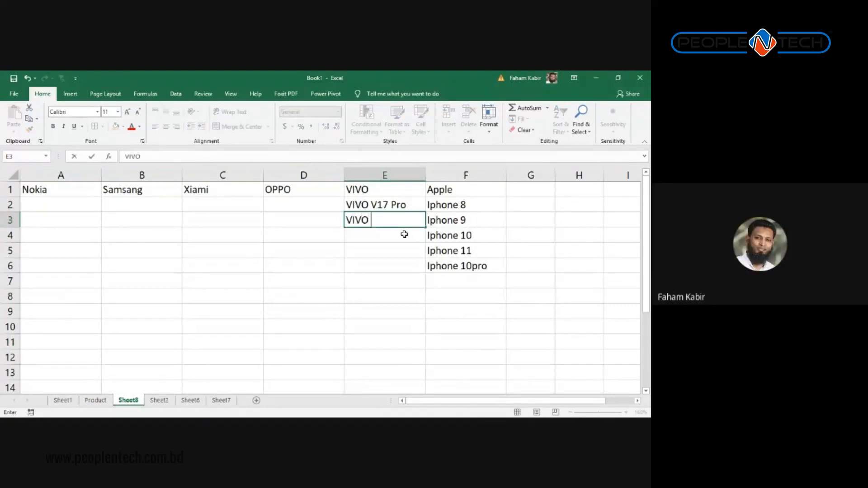
text(N1)
key(Return)
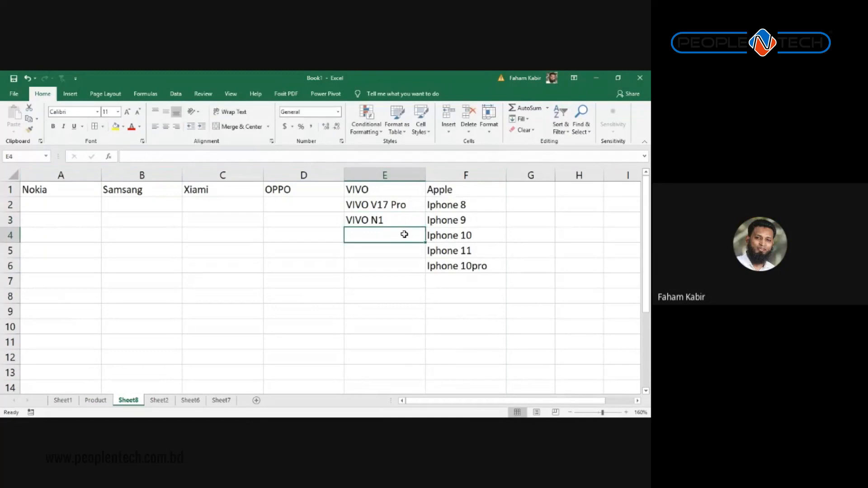
click(403, 216)
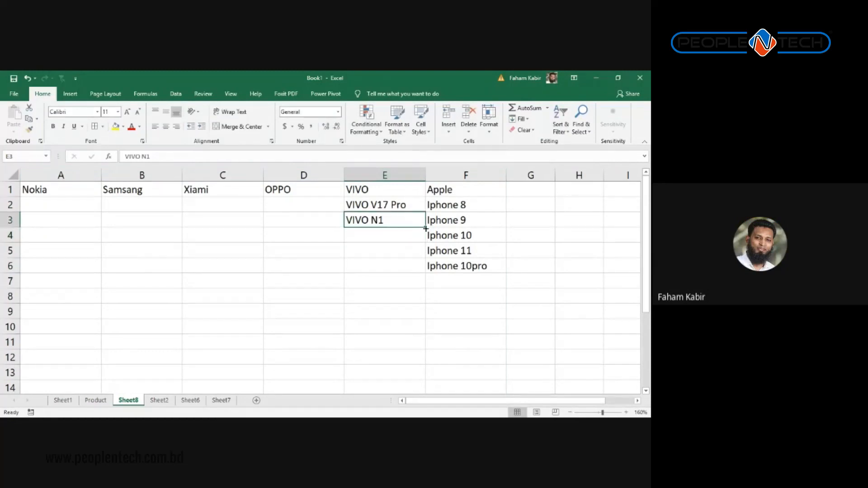
drag(426, 228, 426, 286)
Step: Enter OPPO X11 in D2 and fill down through OPPO X18
click(284, 200)
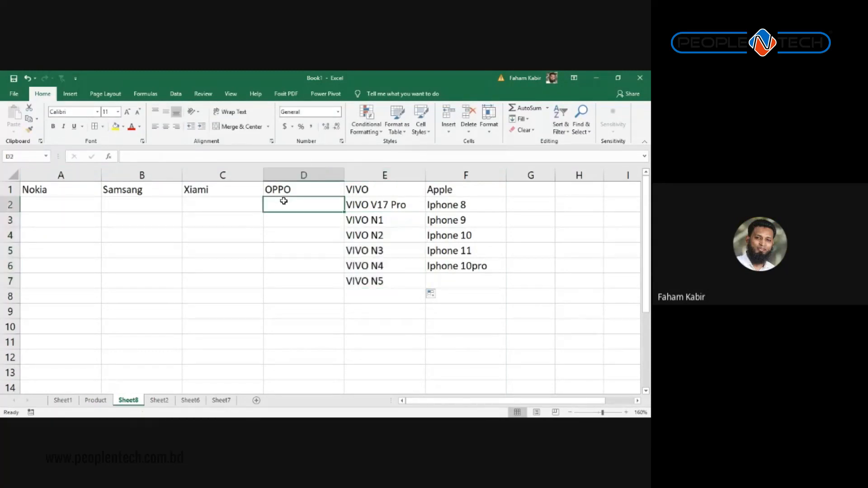
text(O)
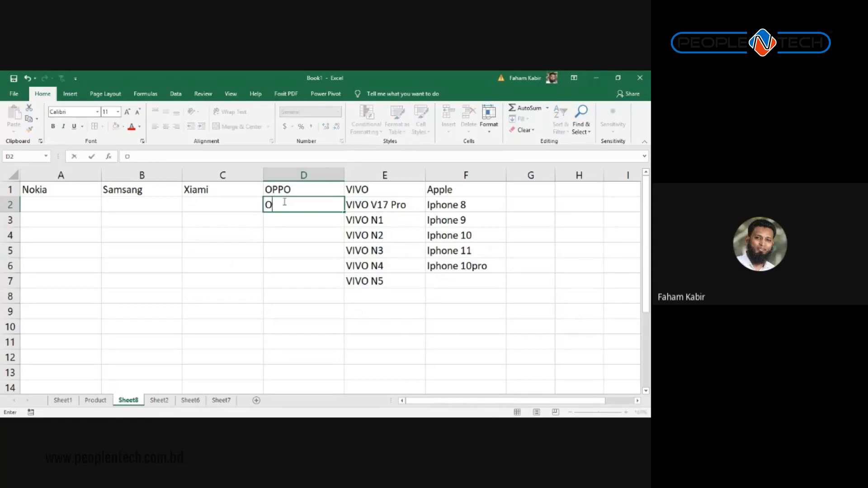
text(PPO X11)
key(Return)
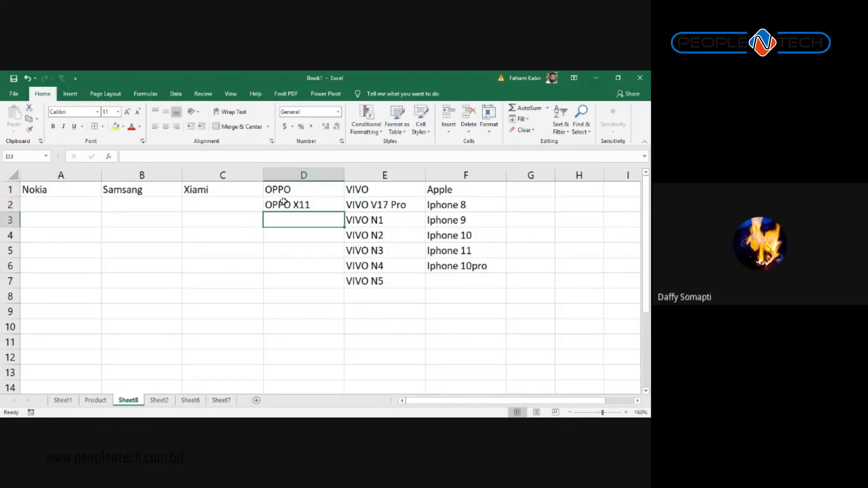
click(284, 202)
drag(344, 212, 349, 317)
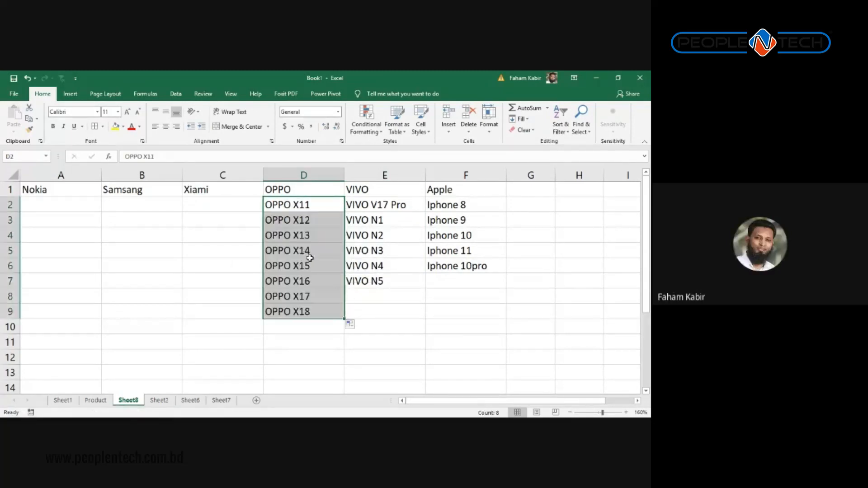
Step: Rename the D5 entry to OPPO X14 PRO
double_click(322, 252)
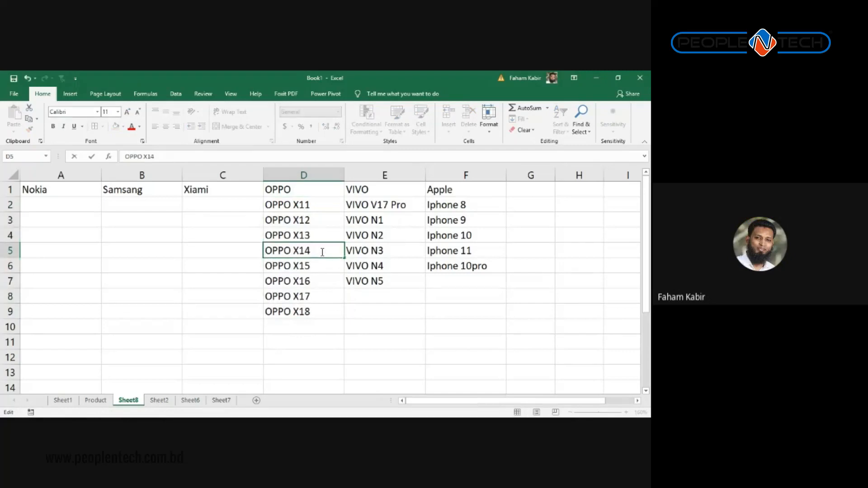
text(PRO)
key(BackSpace)
key(BackSpace)
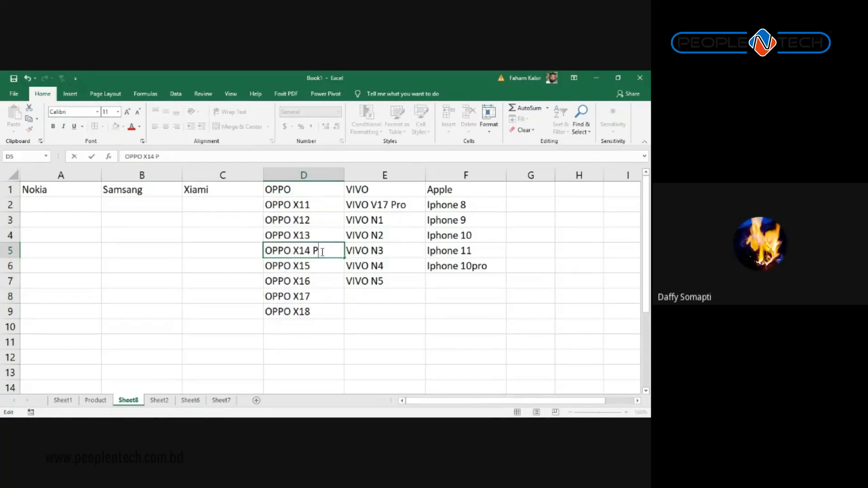
text(RO)
key(Return)
key(Left)
key(Left)
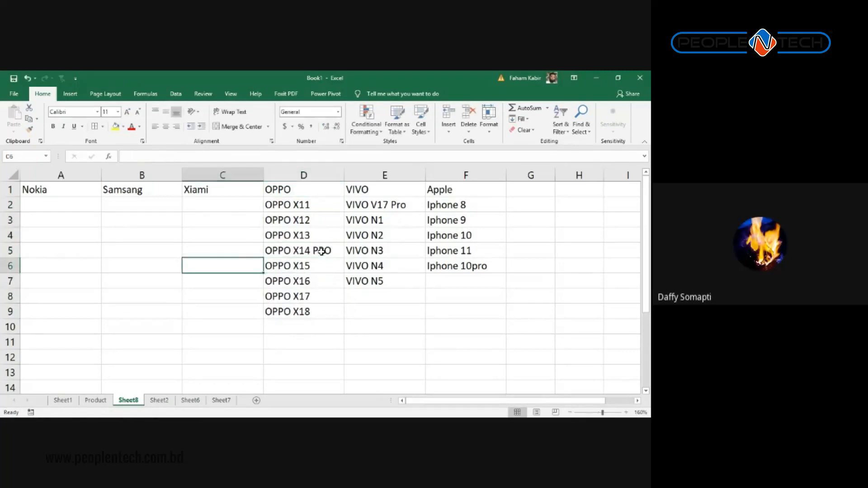
key(Right)
key(Up)
key(Up)
key(Up)
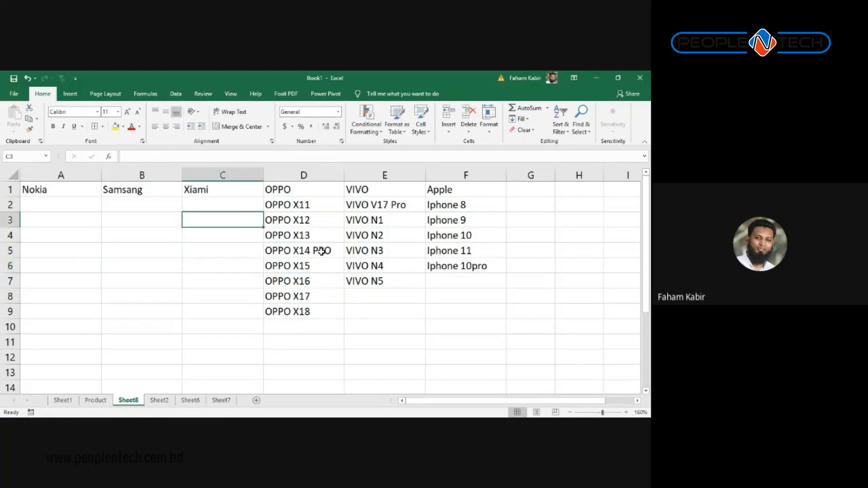
key(Up)
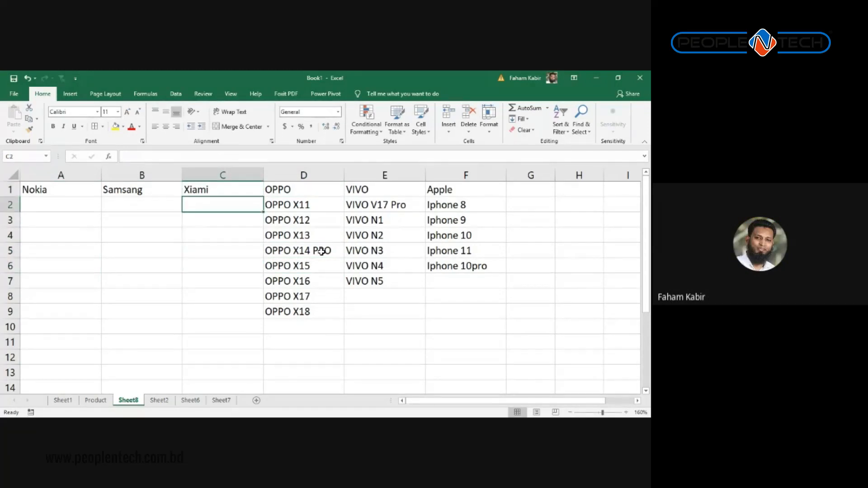
Step: Enter MI Note 10 in C2 and fill down to MI Note 19
text(MI N)
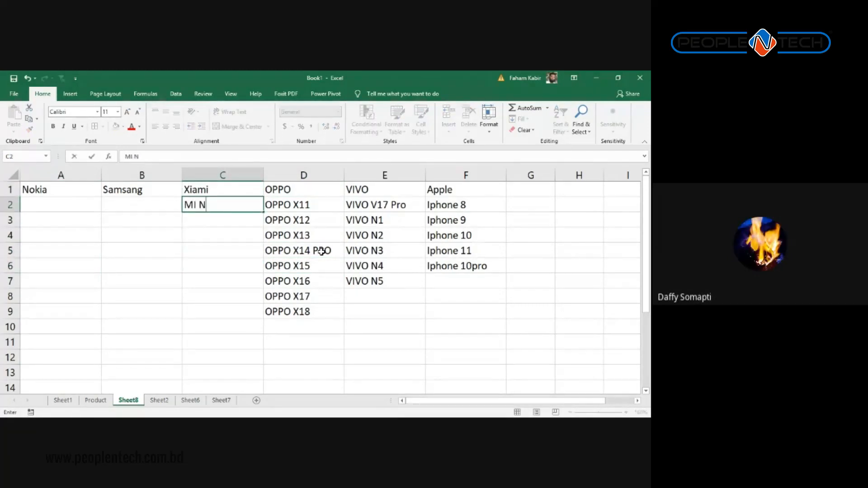
text(ot)
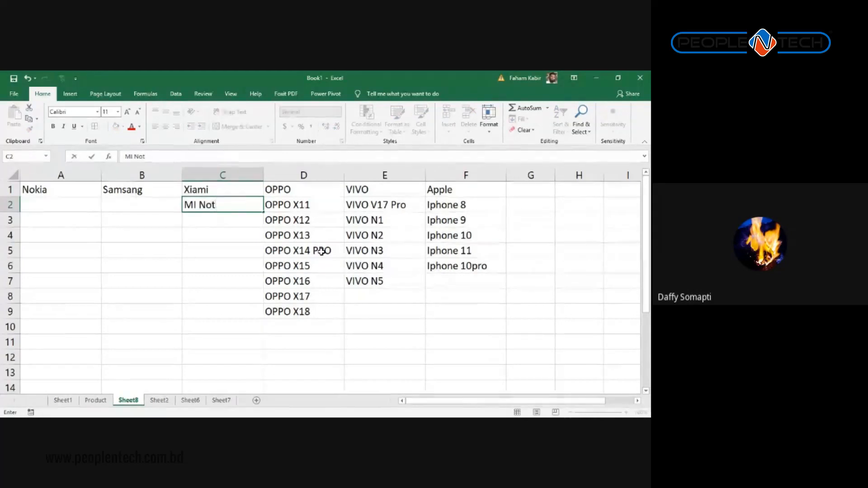
text(e 10)
key(Return)
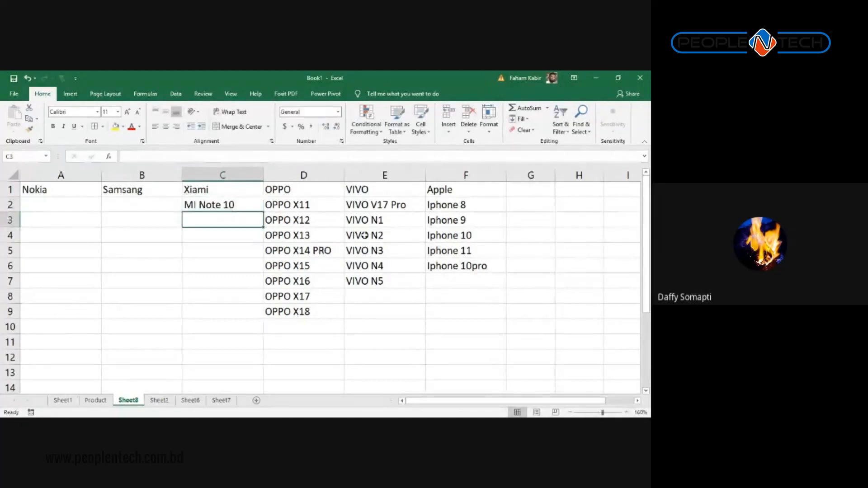
click(248, 204)
drag(263, 212, 268, 349)
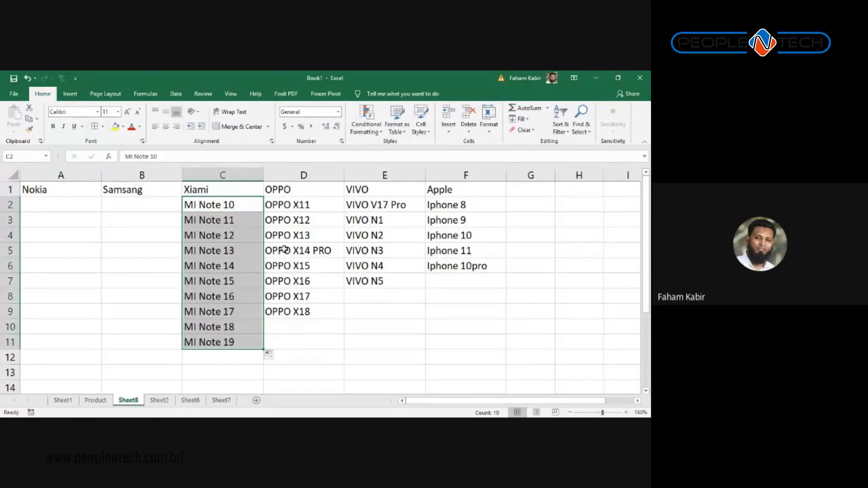
Step: List Note 10, Note 20 and Samsung A12 in B2:B4 under Samsung
click(154, 208)
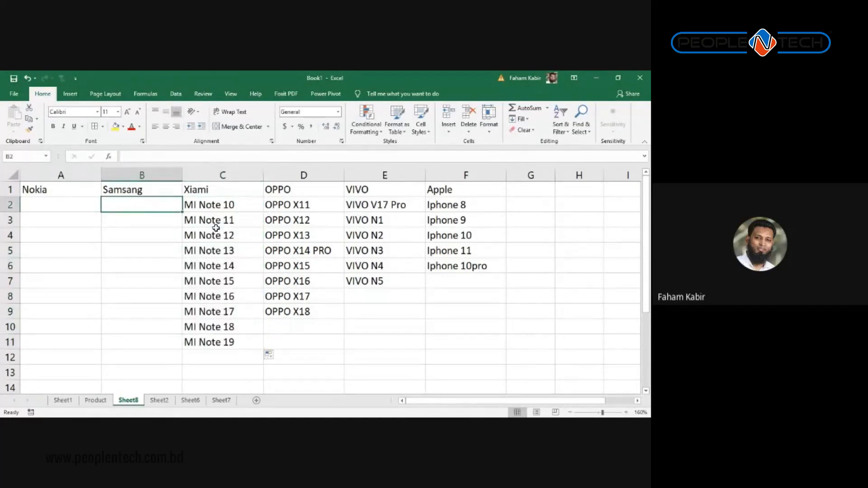
text(Not)
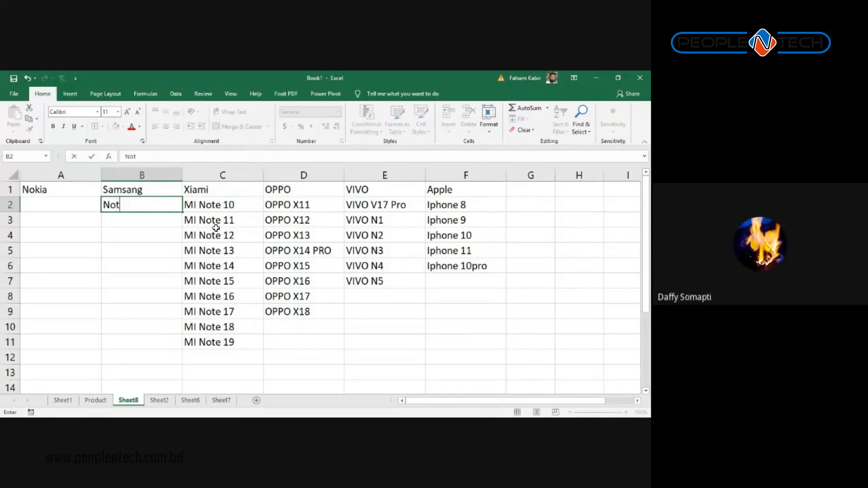
text(e 10)
key(Return)
text(Note )
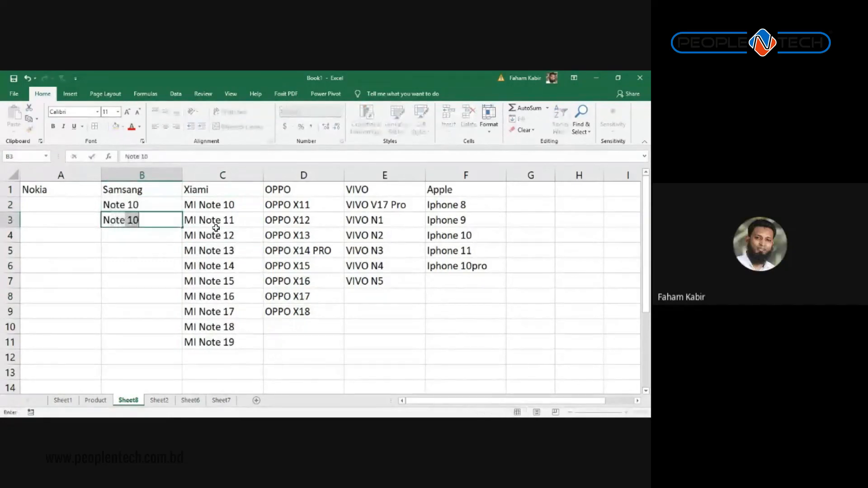
text(20)
key(Return)
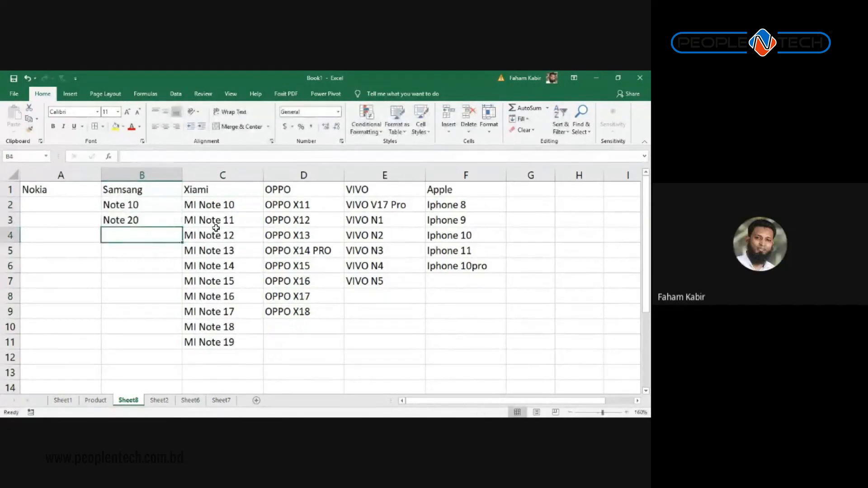
text(Sams)
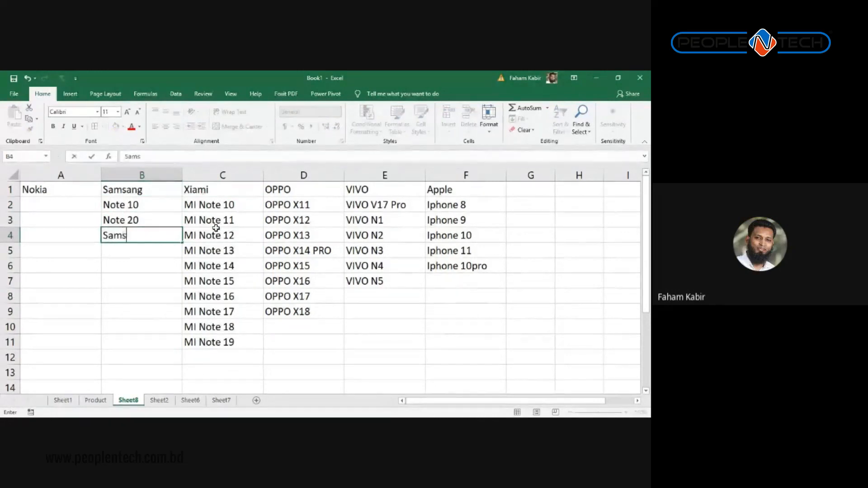
text(ung A12)
key(Return)
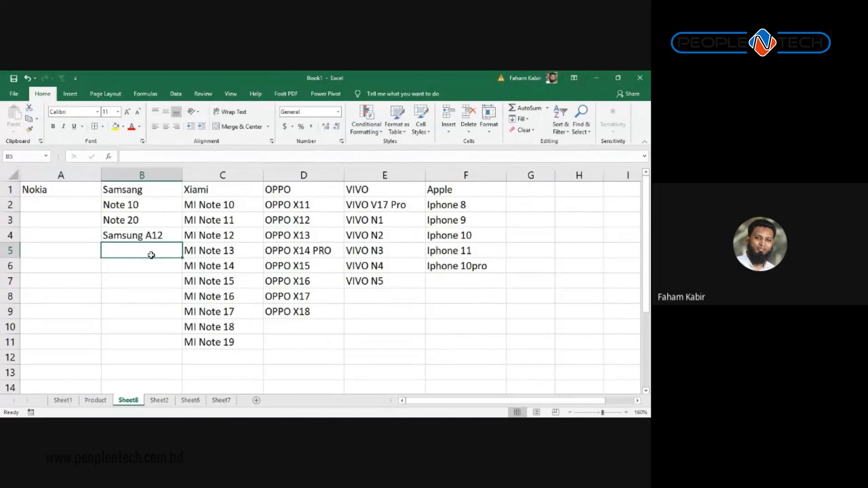
click(141, 235)
Step: Enter Nokia 1100 in A2 under Nokia
click(70, 202)
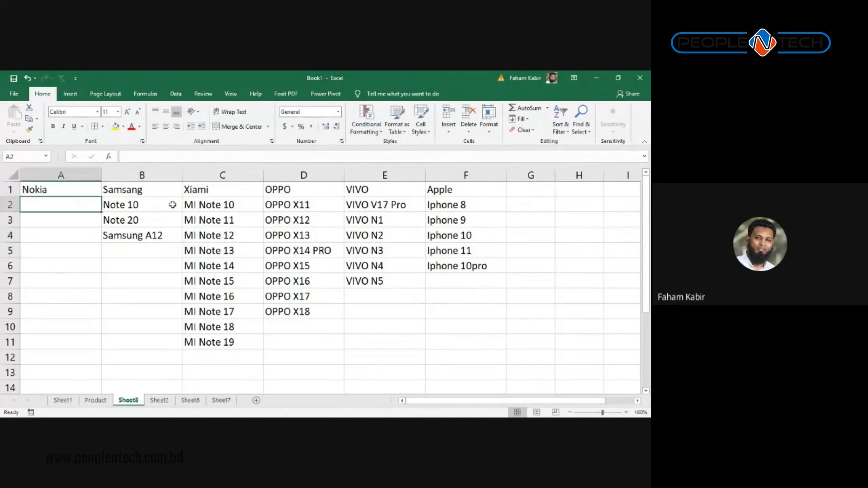
text(Noki)
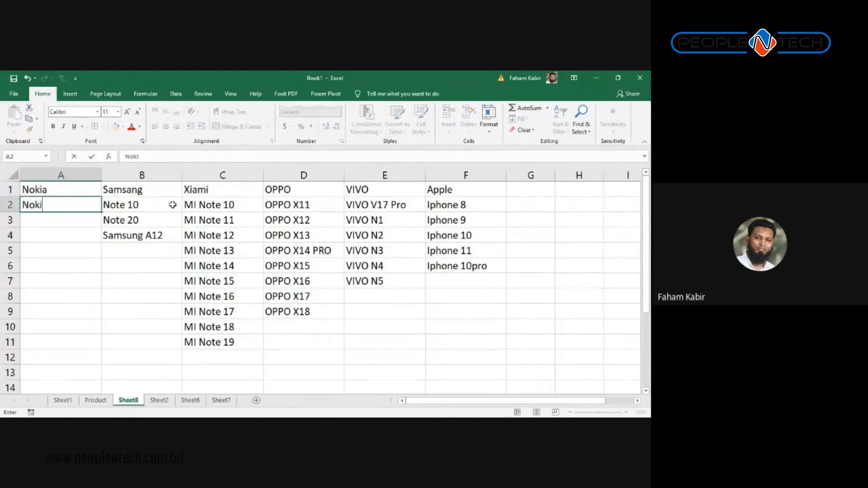
text(a 1100)
key(BackSpace)
key(BackSpace)
text(100)
key(Return)
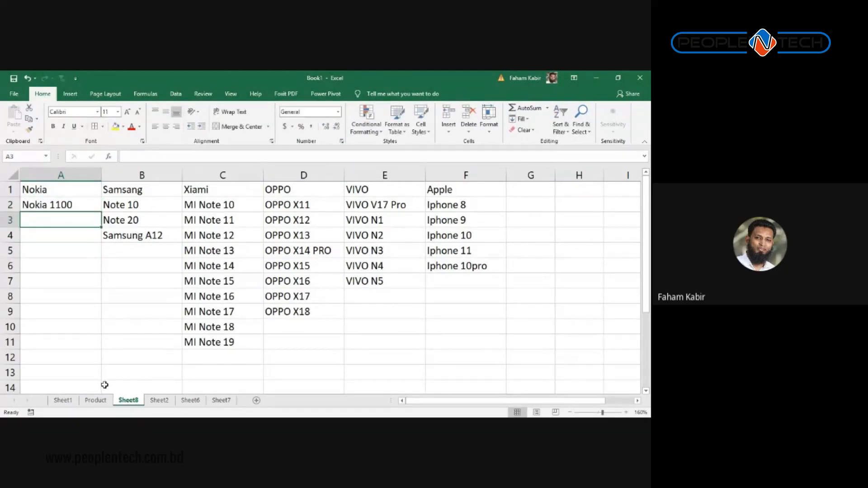
scroll(434, 256, down, 1)
Step: Select the table range A1:F13 and open the Fill Color choices
drag(466, 372, 32, 69)
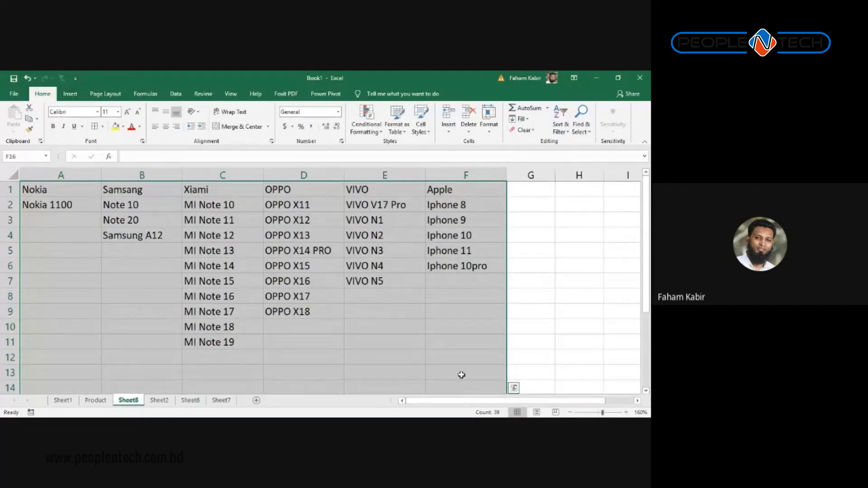
drag(461, 374, 15, 175)
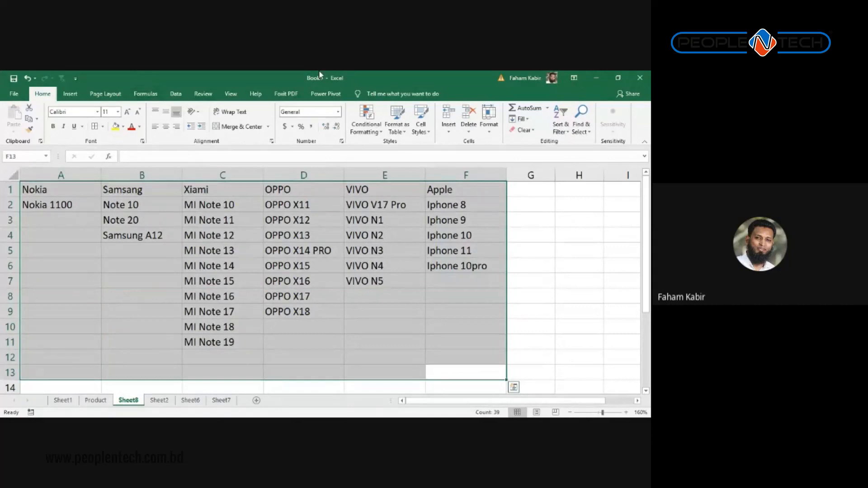
click(125, 127)
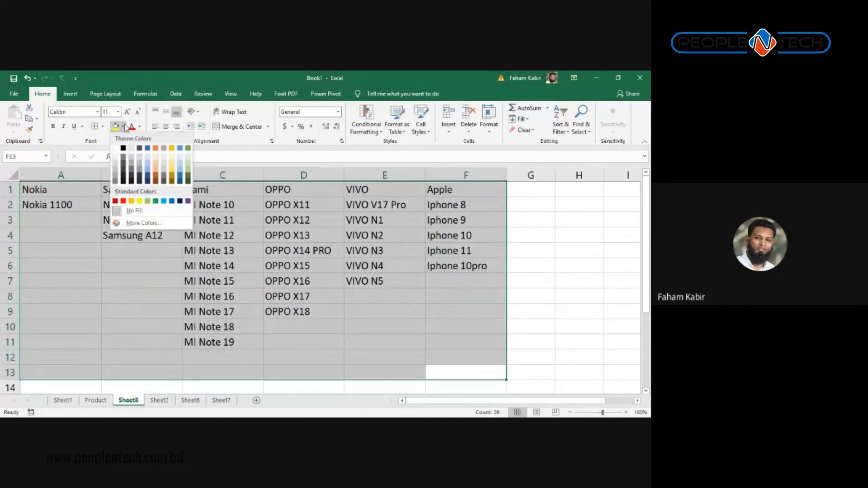
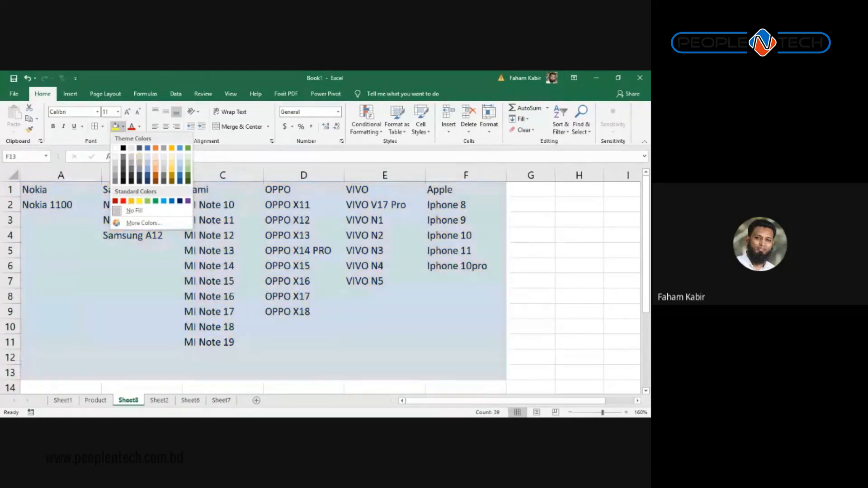
Step: Fill the Sheet8 brand table A1:F13 light blue and add All Borders to every cell
click(147, 156)
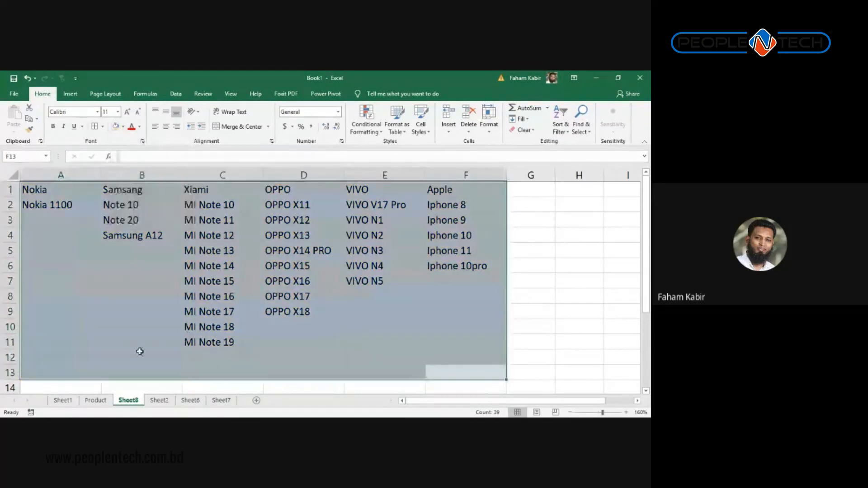
click(103, 126)
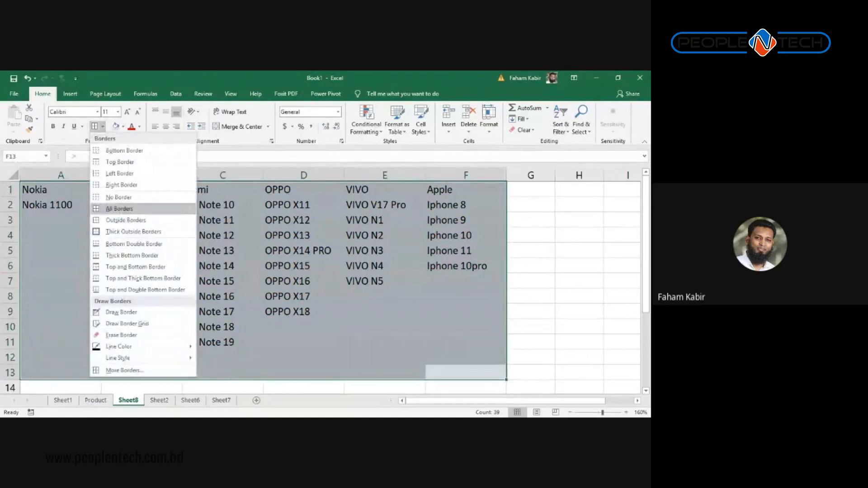
click(120, 209)
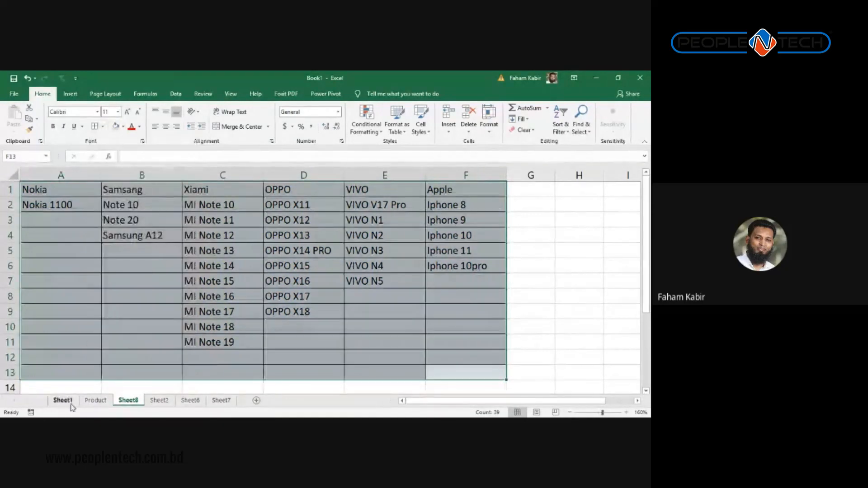
click(95, 401)
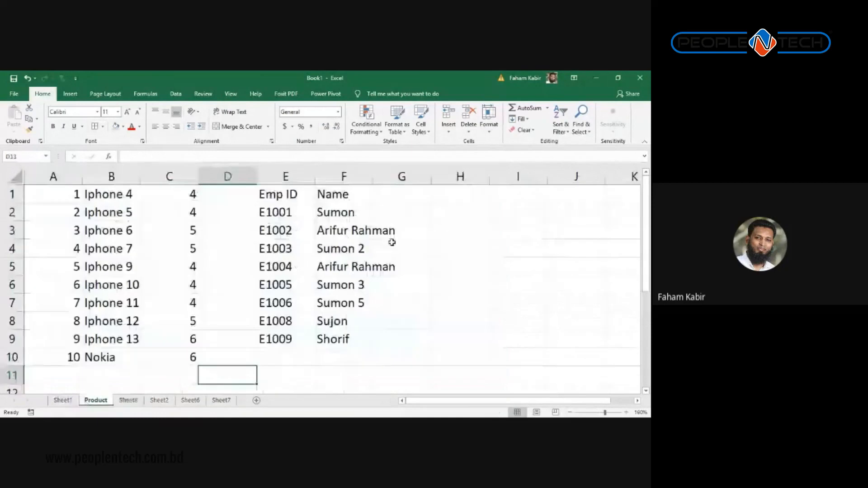
Step: Permanently delete the Product sheet
right_click(96, 400)
click(120, 297)
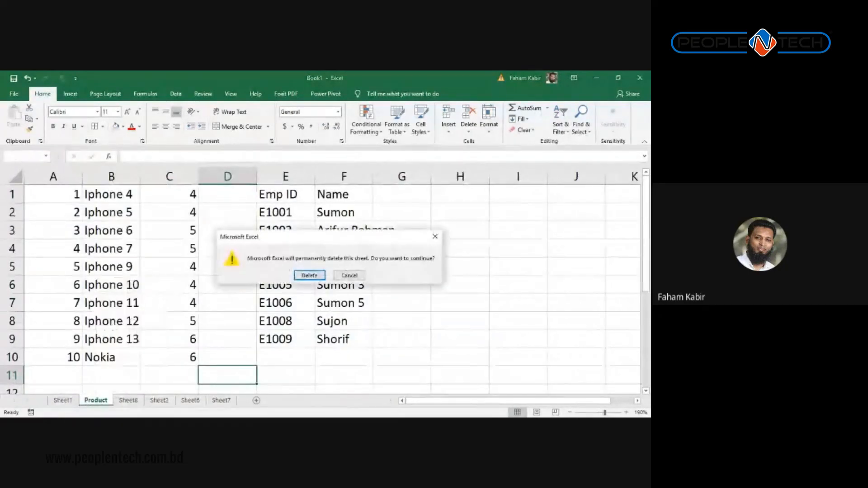
click(310, 274)
click(379, 223)
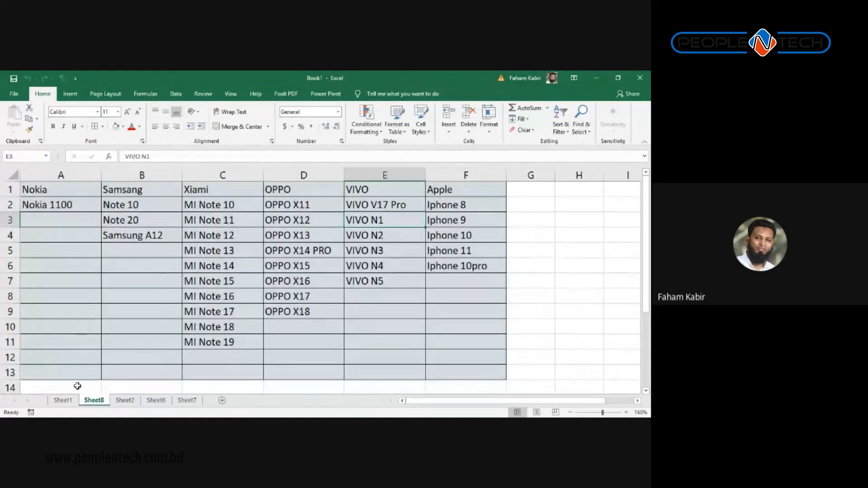
Step: On Sheet1, delete the Product Name column F and insert a blank column before Quantity
click(65, 400)
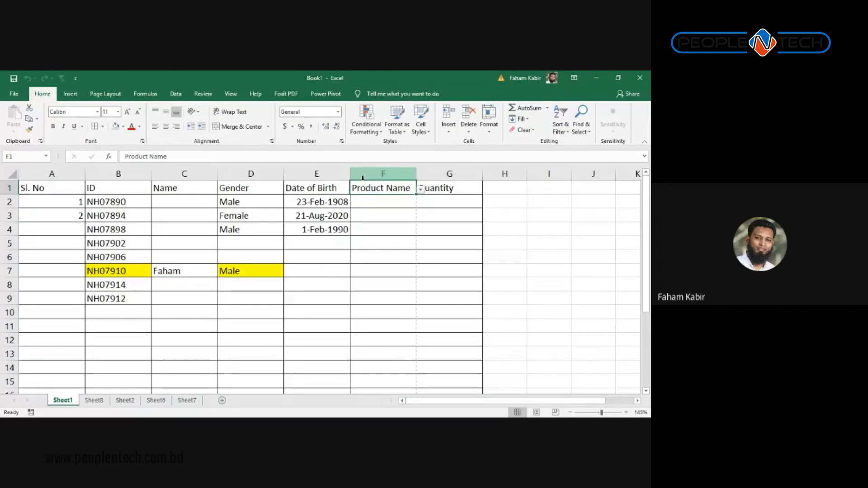
text(Brand)
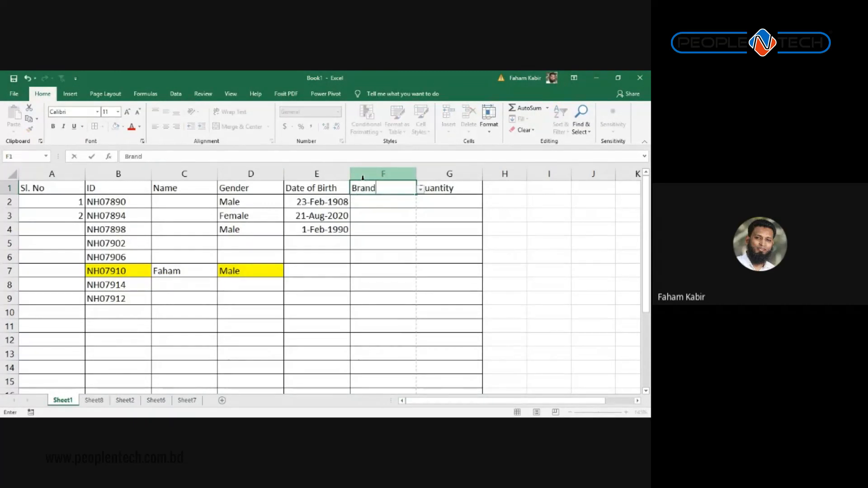
key(Return)
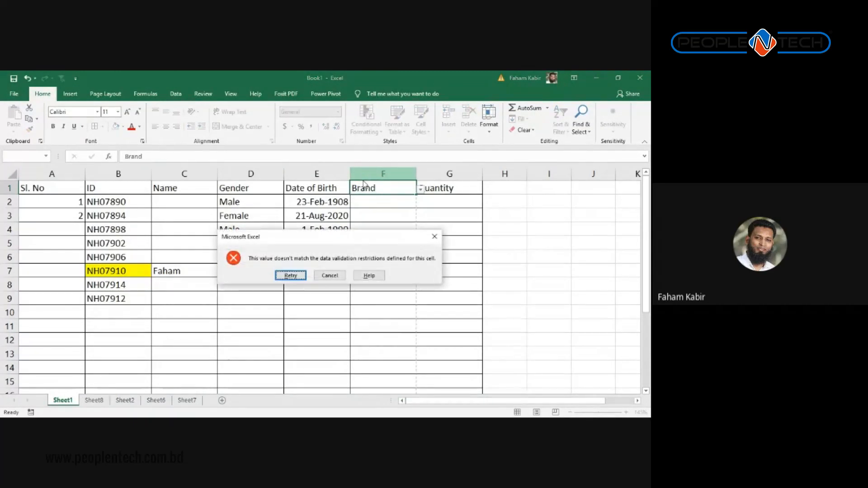
key(Escape)
click(364, 173)
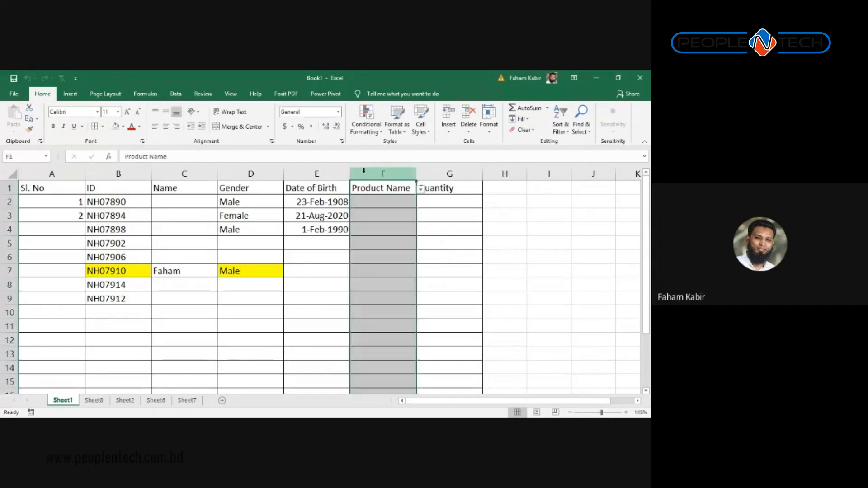
key(ctrl+minus)
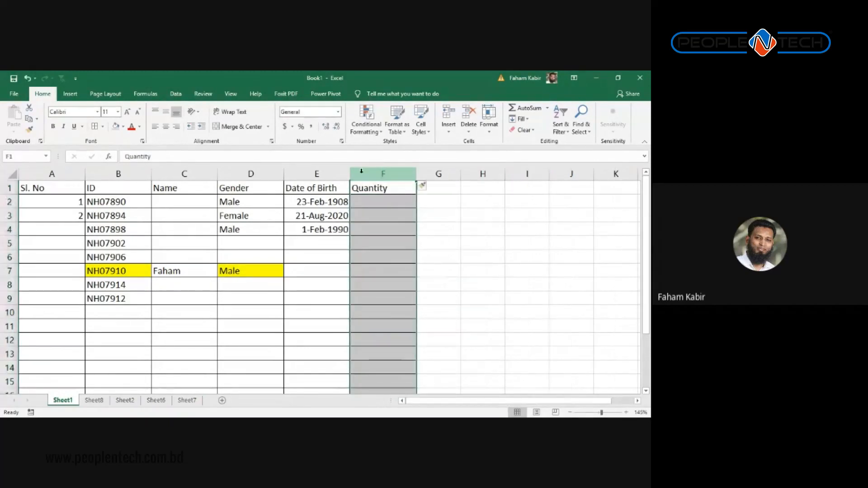
key(ctrl+shift+plus)
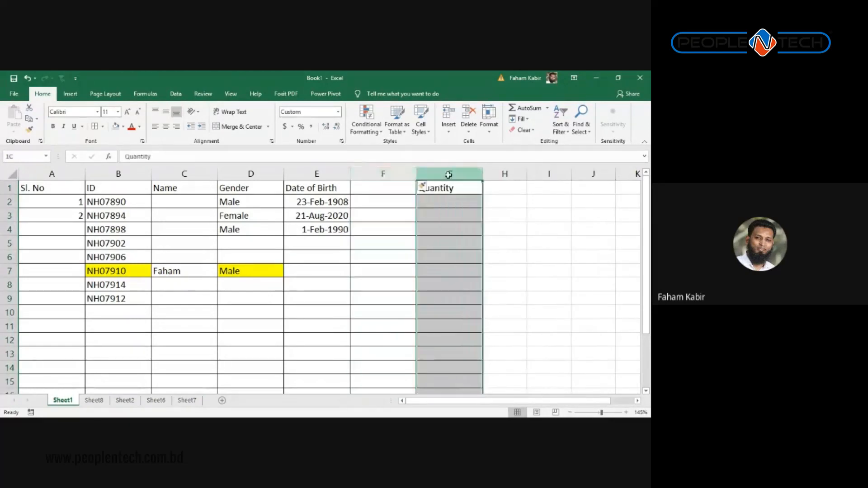
Step: Inspect the Data Validation settings for column F, leaving them unchanged
click(176, 93)
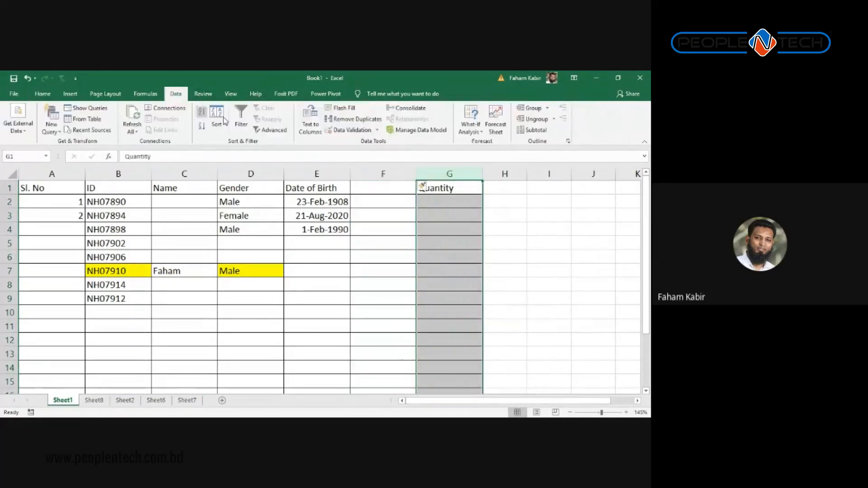
click(344, 130)
click(328, 192)
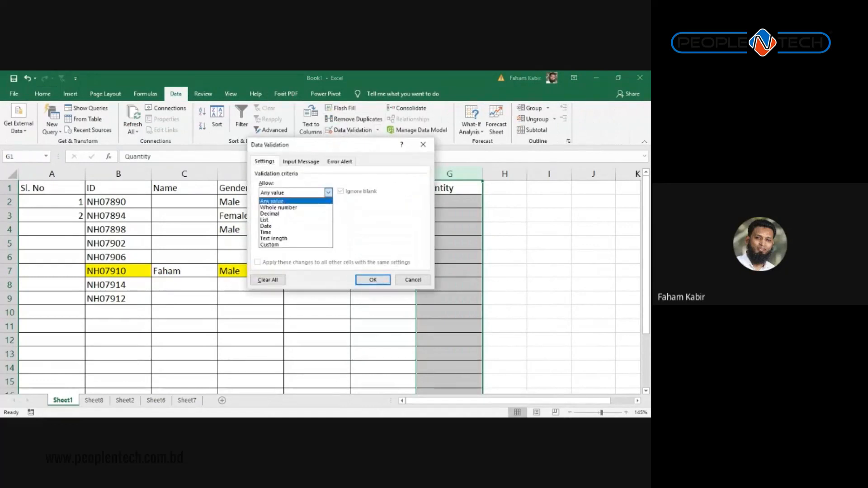
click(328, 192)
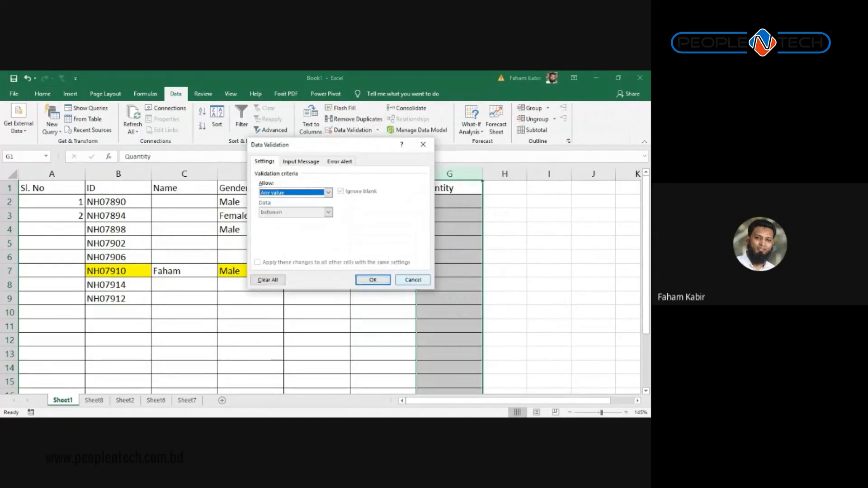
click(413, 280)
Step: Try entering Brand in F1, cancelling when the entry is rejected
click(384, 200)
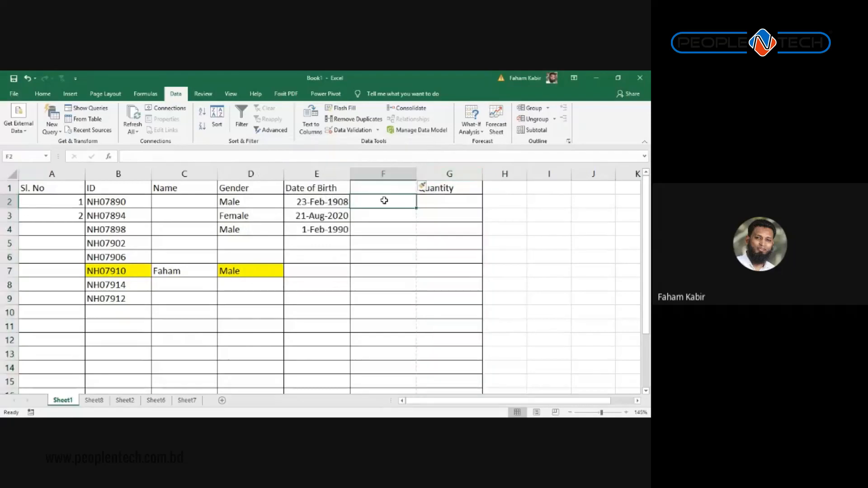
click(448, 188)
click(393, 188)
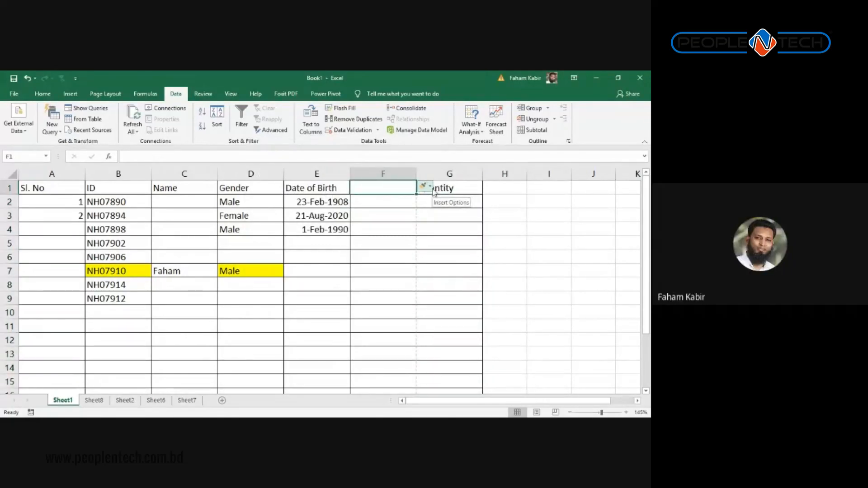
text(B)
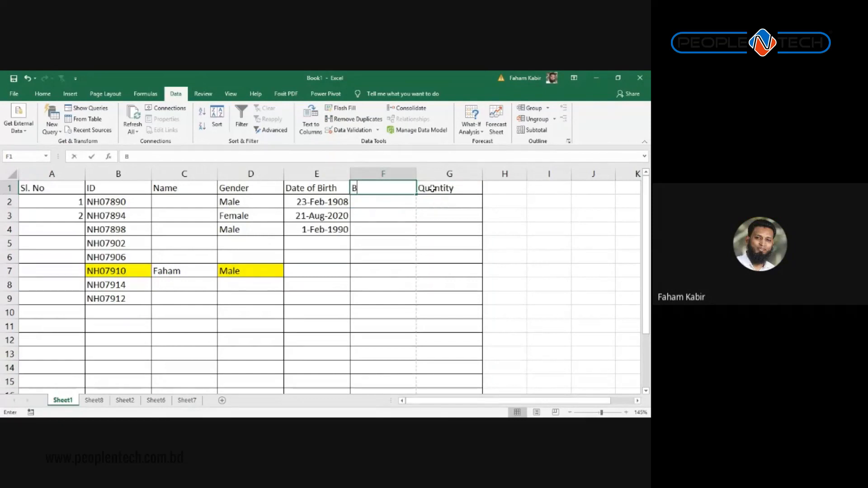
text(rand)
key(Return)
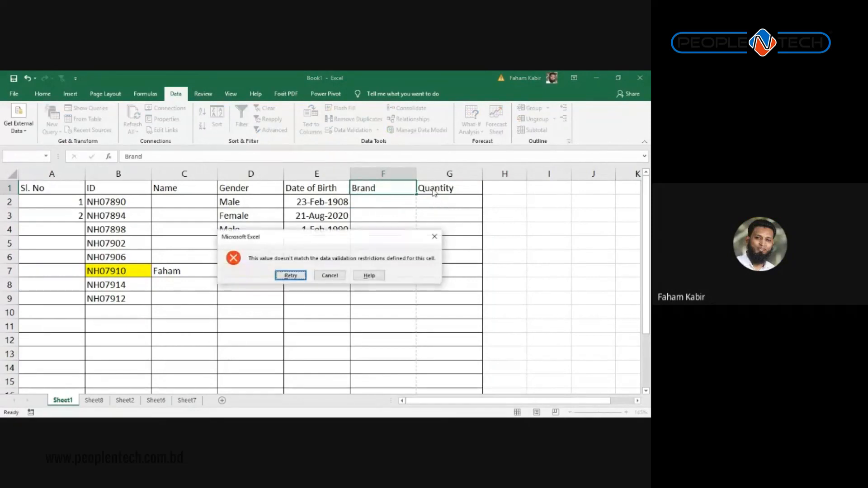
key(Escape)
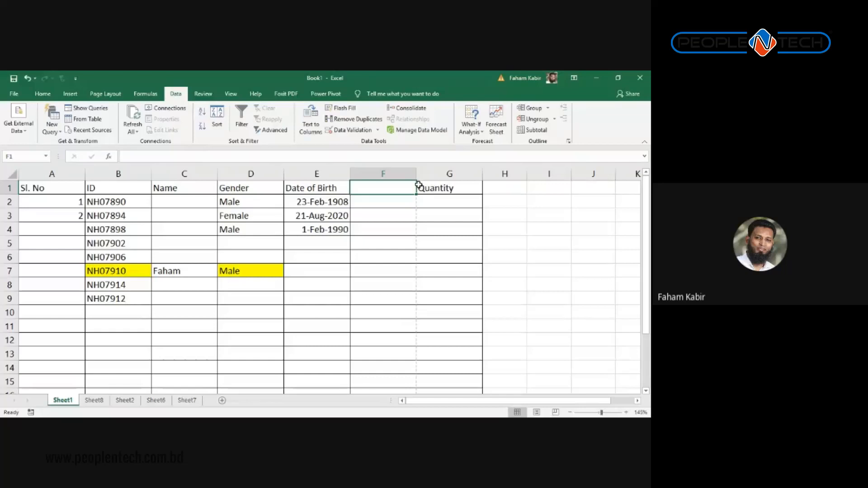
Step: Set Data Validation for columns F:H to Any value across all selected cells
click(389, 174)
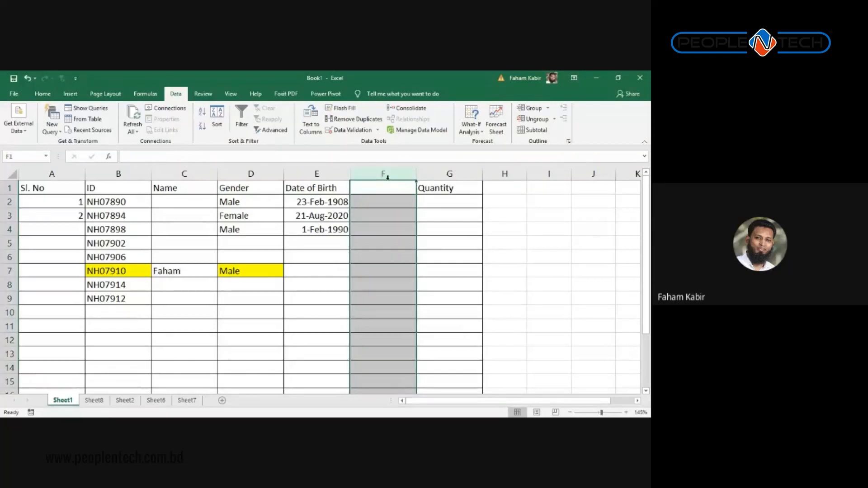
drag(384, 174, 515, 172)
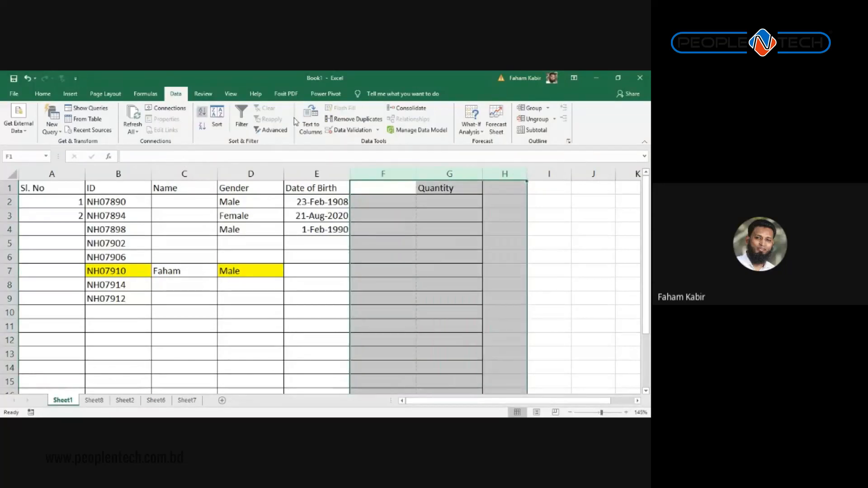
click(351, 130)
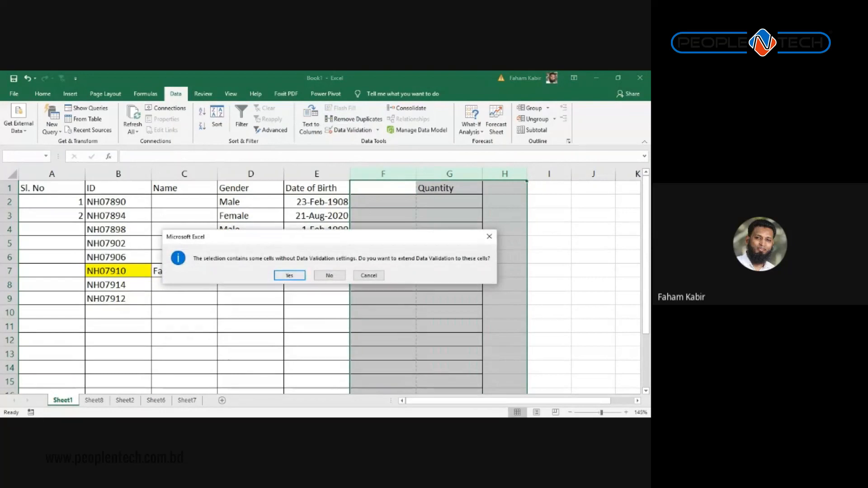
click(290, 276)
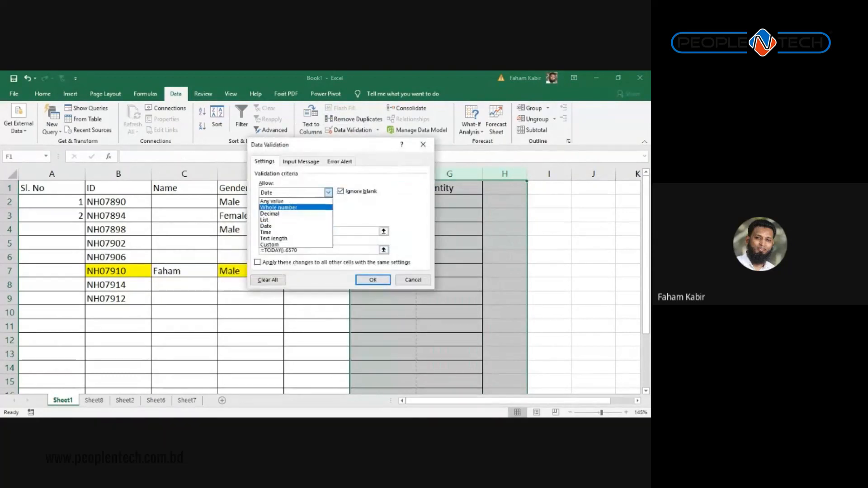
click(272, 202)
click(373, 280)
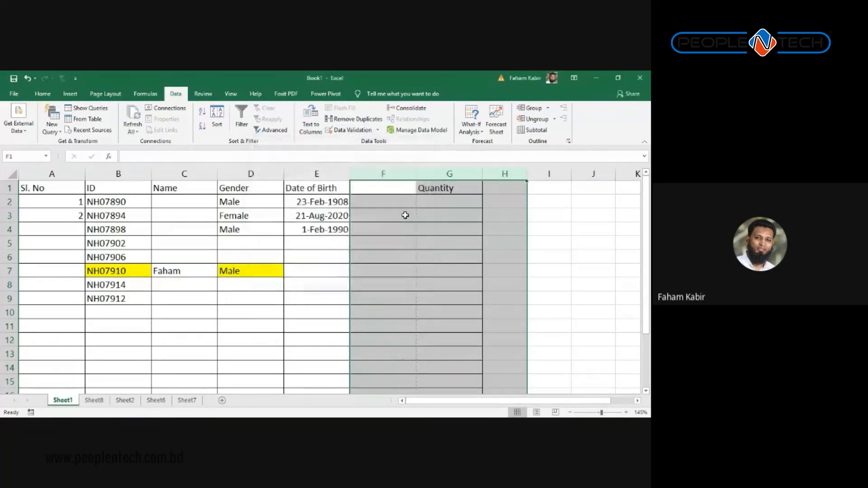
click(397, 188)
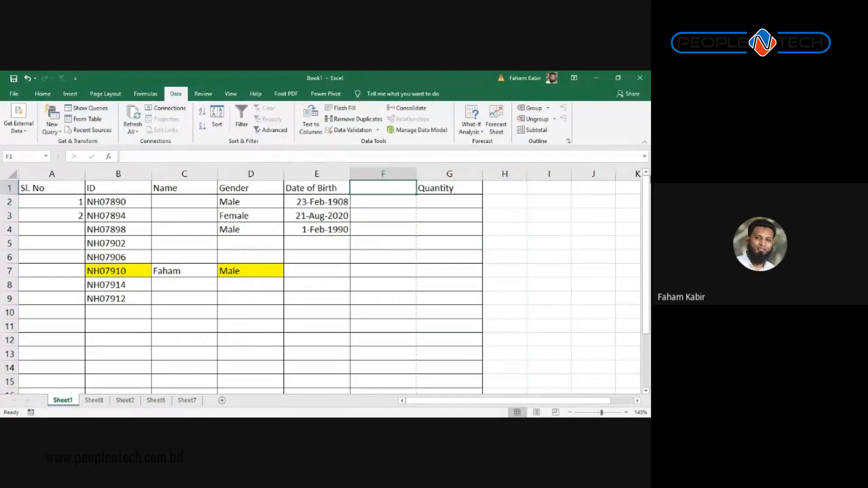
Step: Enter the headings Brand in F1 and Model in G1
text(Brand)
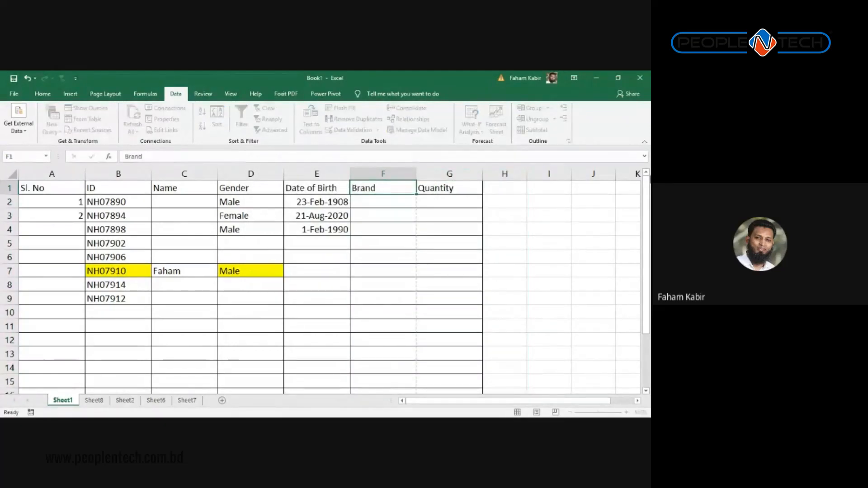
key(Tab)
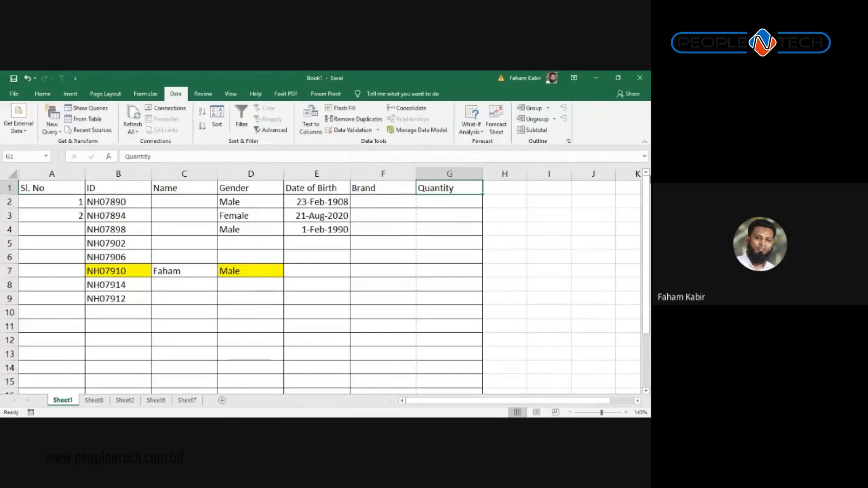
text(Model)
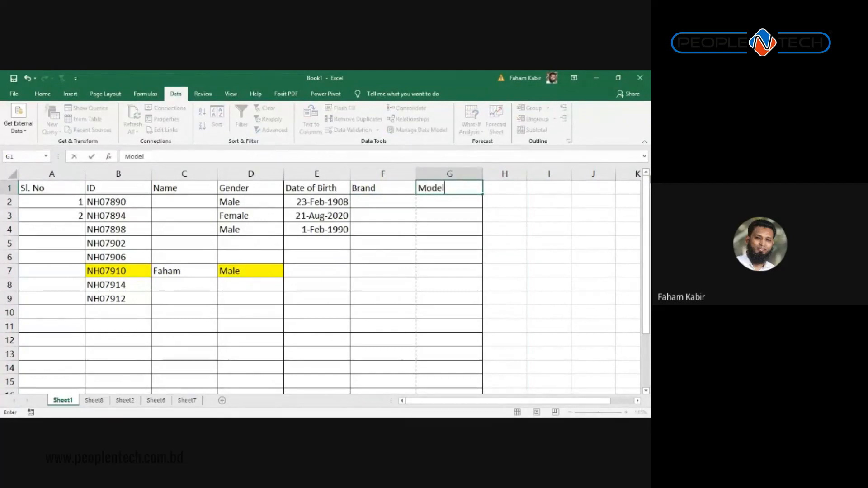
key(Return)
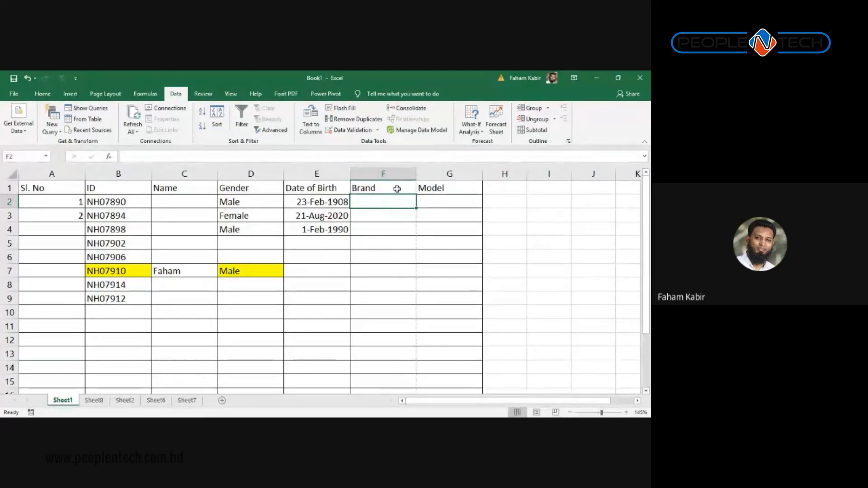
Step: Restrict column F to a List dropdown sourced from Sheet8!$A$1:$F$1
click(398, 173)
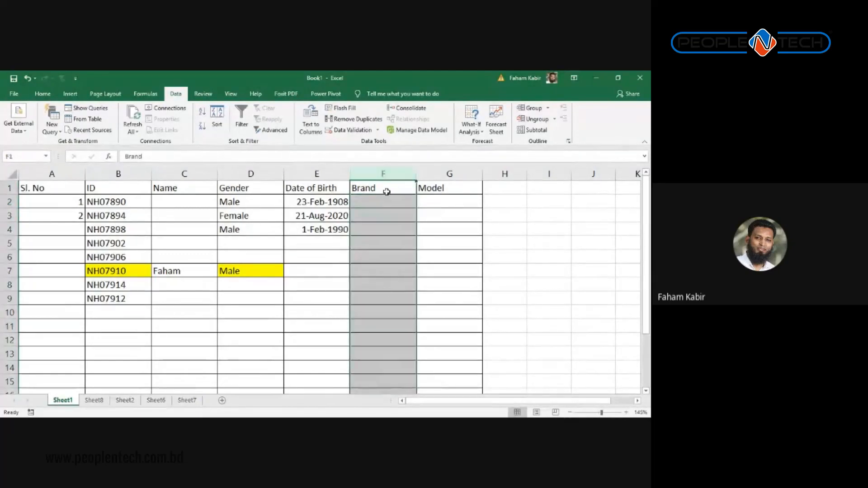
click(350, 129)
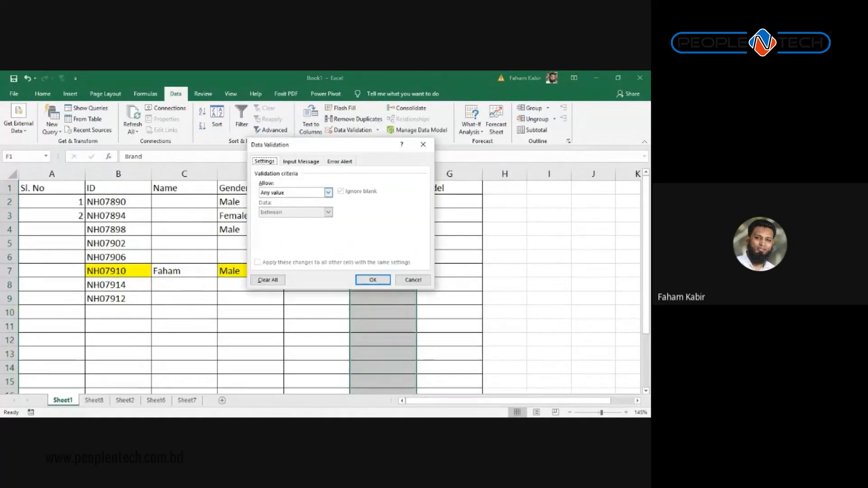
click(328, 192)
click(276, 219)
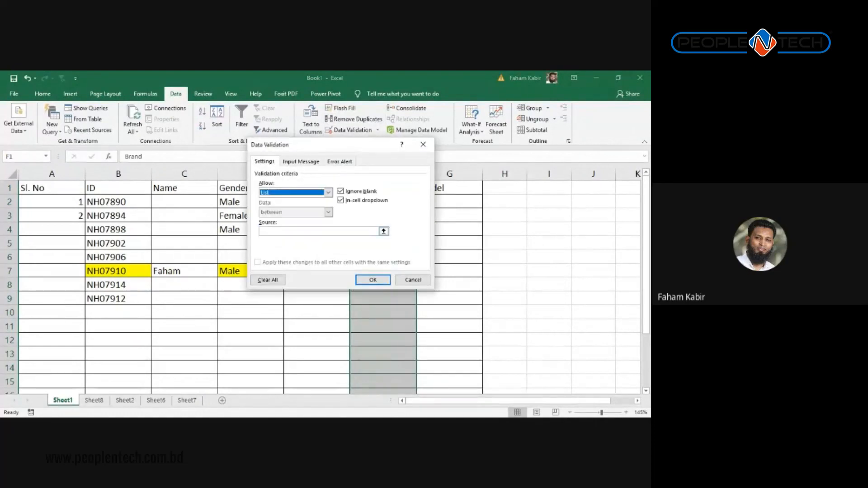
click(383, 231)
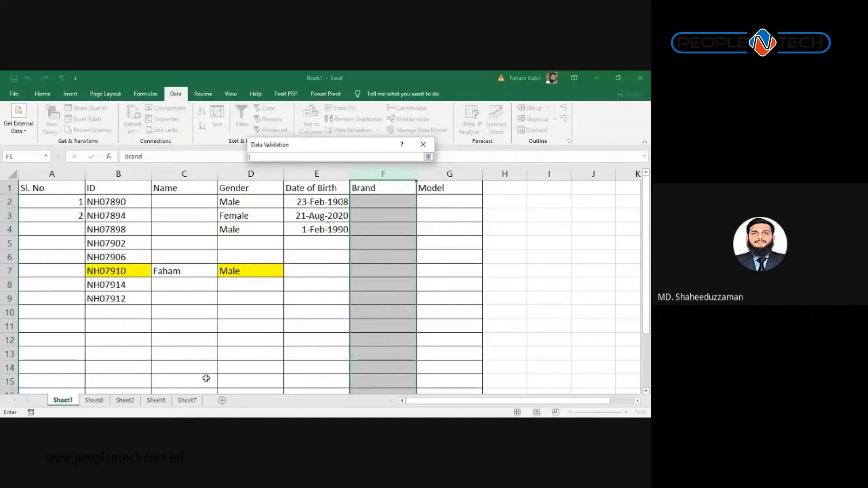
click(94, 400)
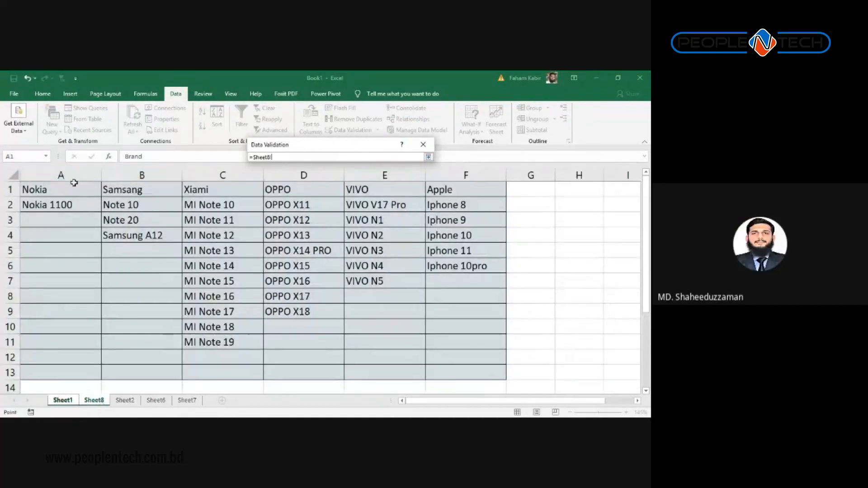
drag(74, 183, 458, 177)
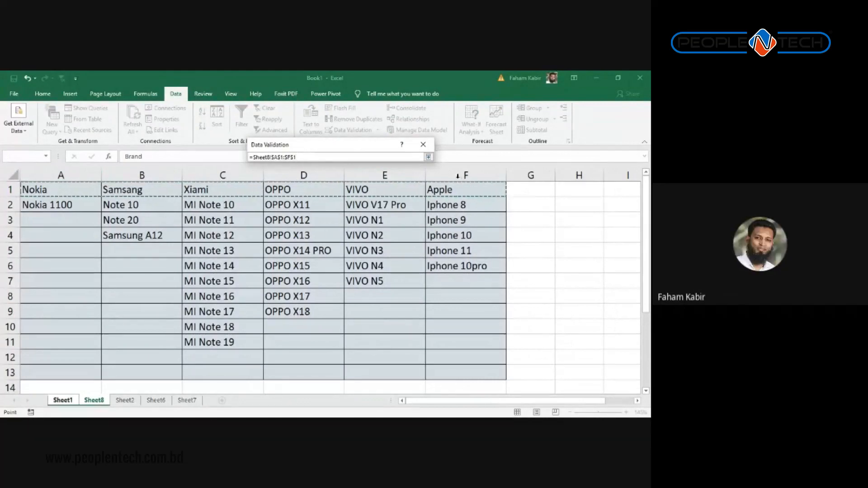
click(428, 157)
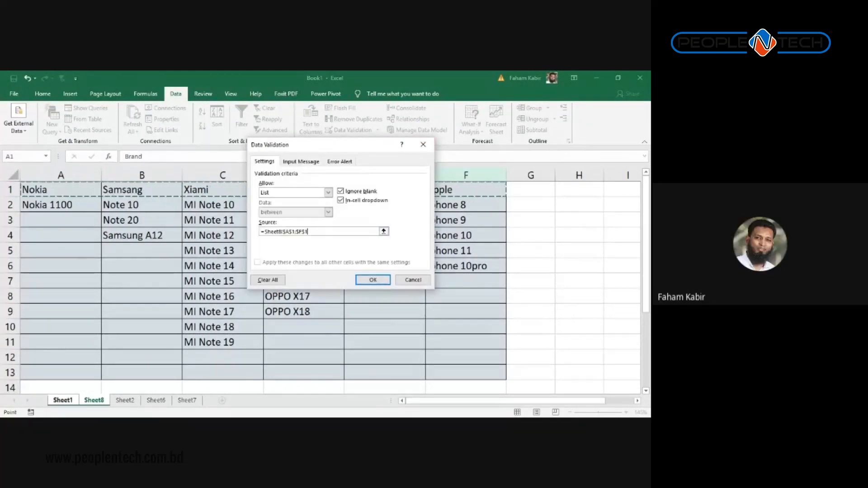
click(373, 280)
click(390, 188)
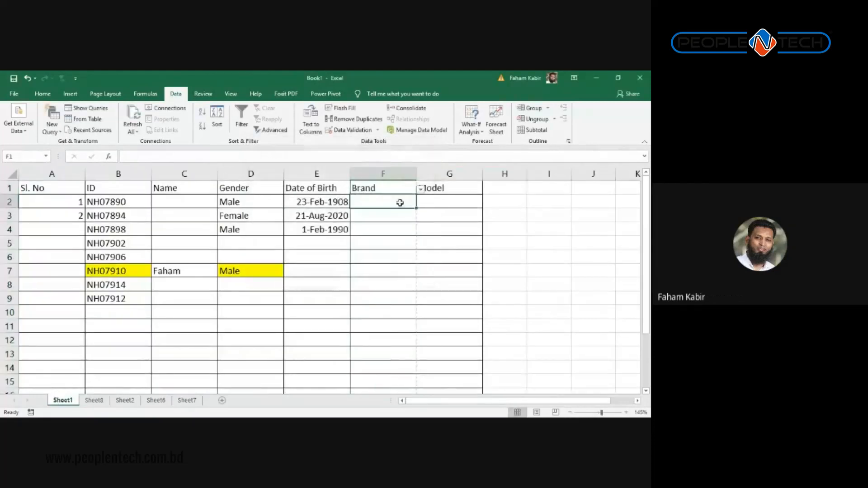
click(400, 202)
click(420, 203)
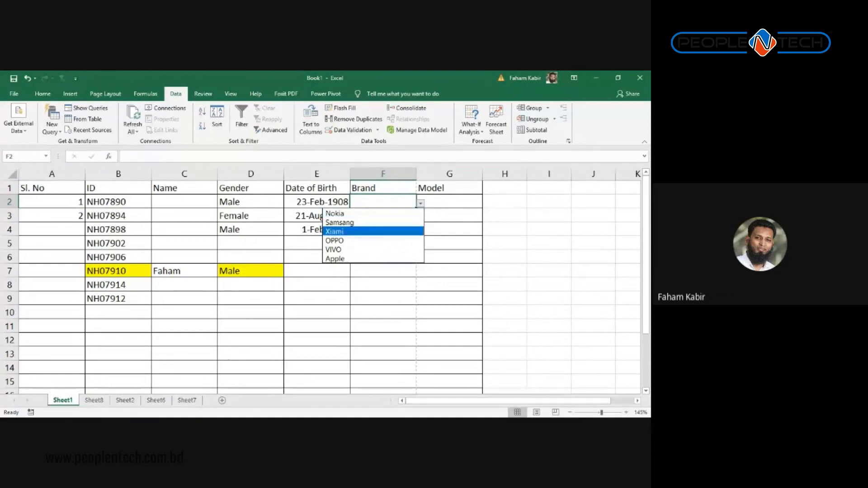
click(380, 232)
click(382, 256)
click(401, 201)
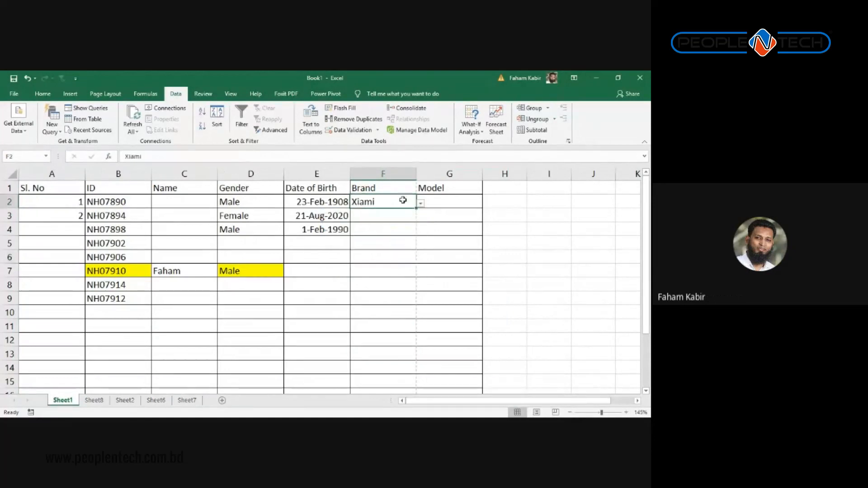
click(421, 203)
click(384, 286)
key(Delete)
click(434, 201)
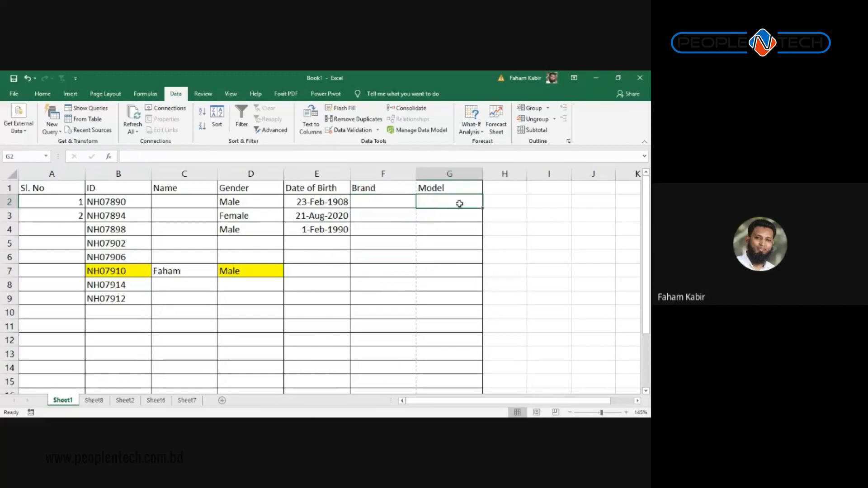
click(452, 174)
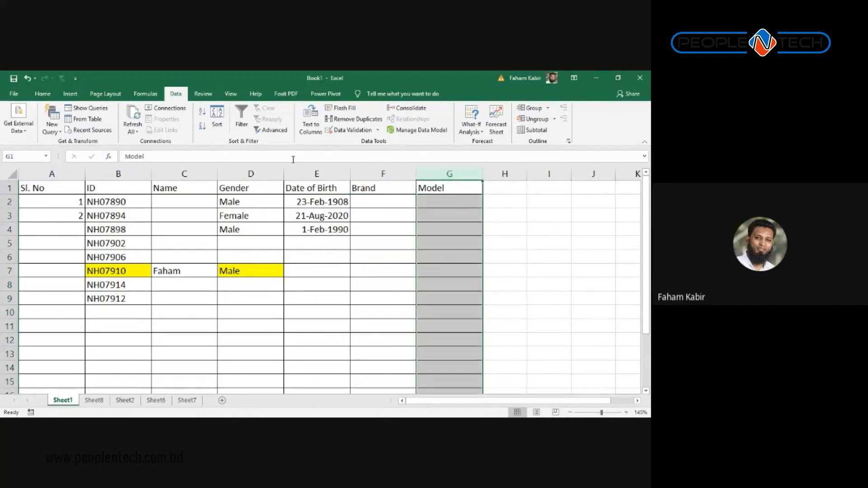
click(349, 134)
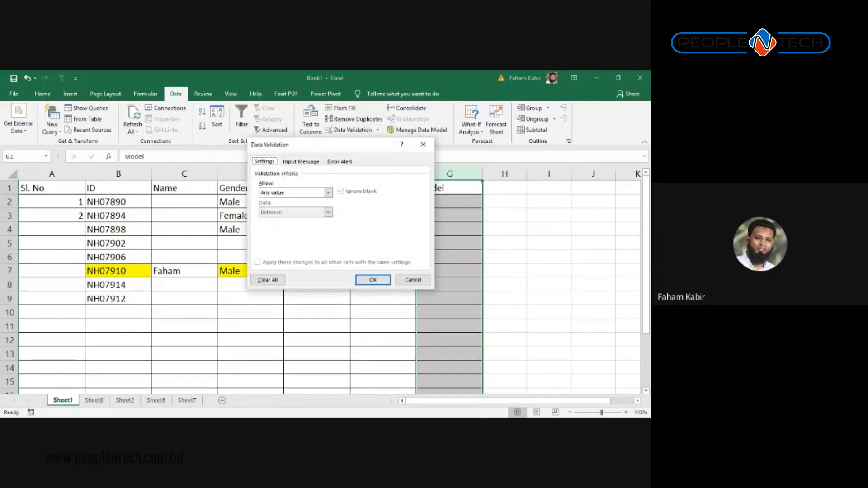
click(328, 192)
click(280, 220)
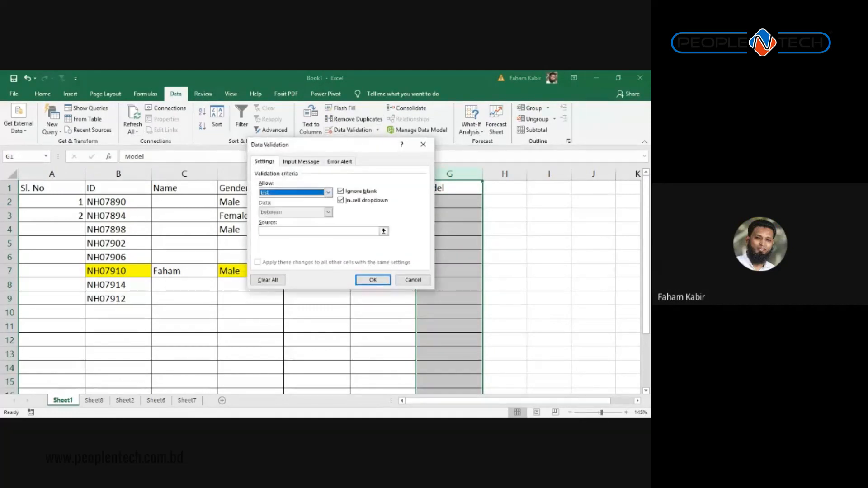
click(384, 231)
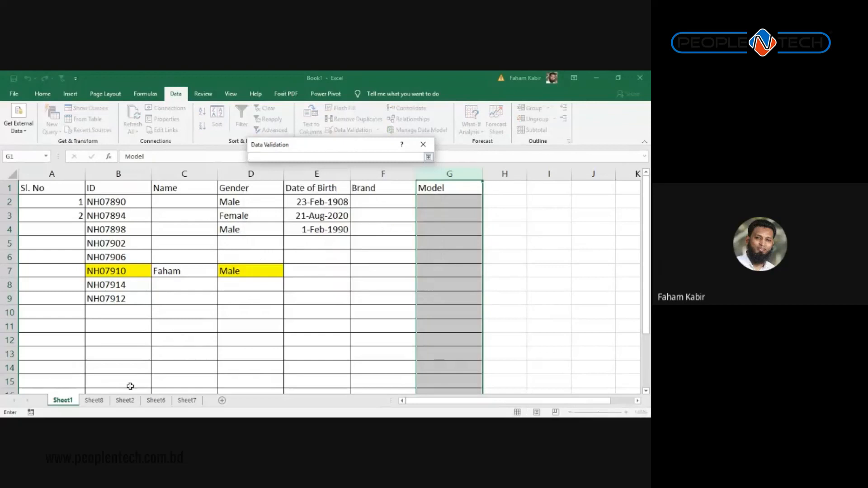
click(95, 403)
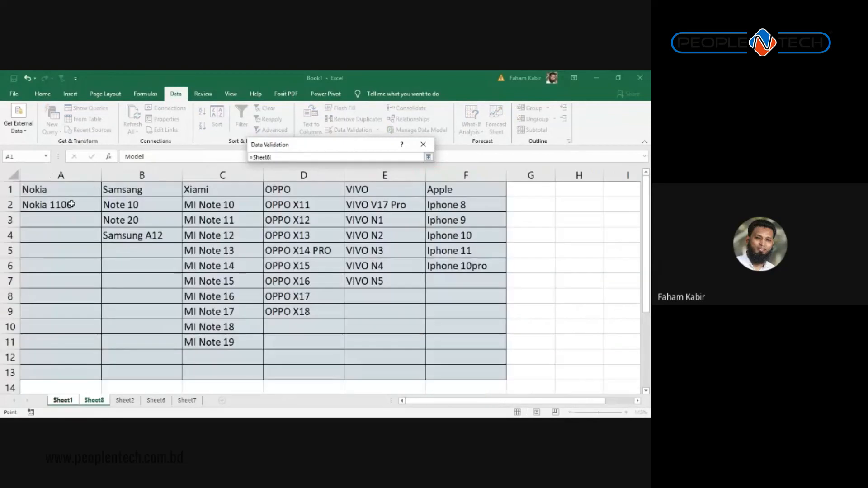
drag(71, 204, 442, 369)
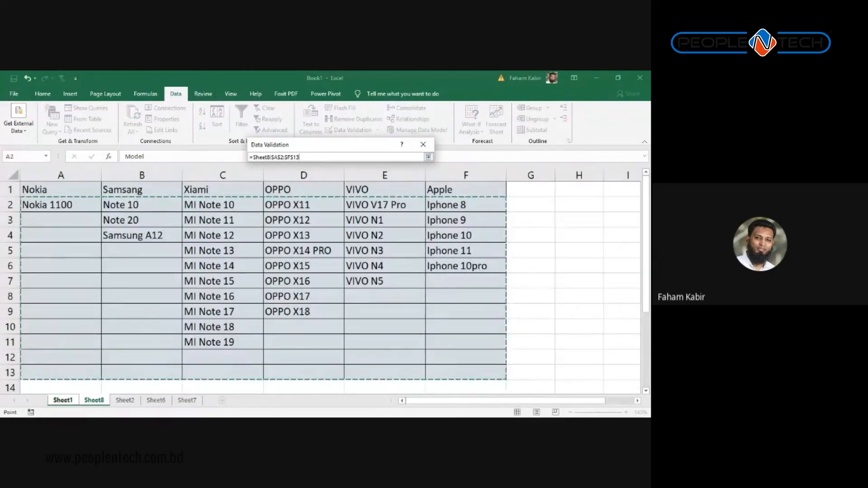
key(Return)
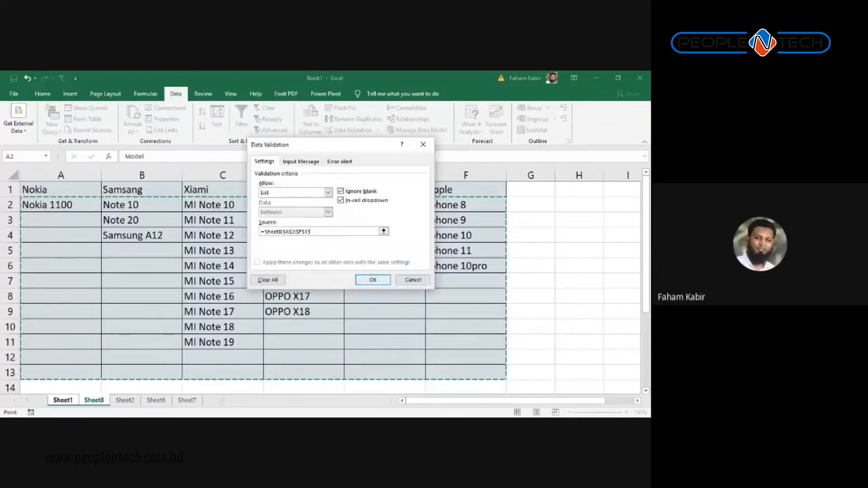
key(Return)
key(Return)
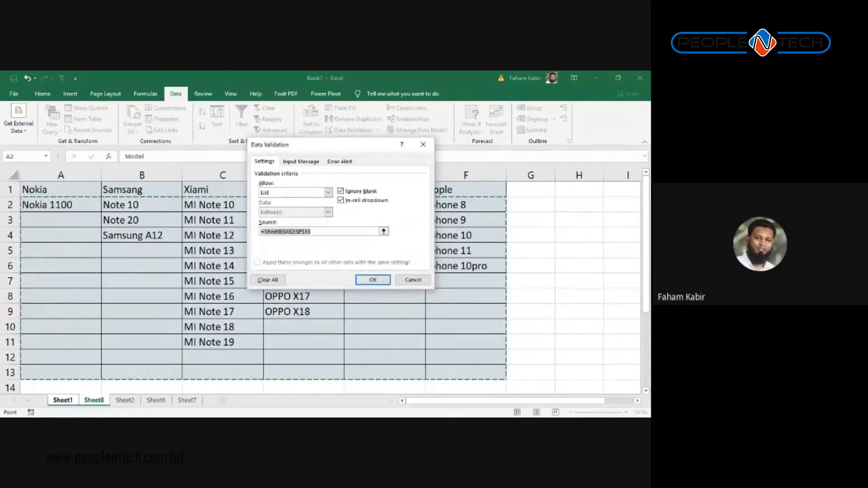
key(Return)
key(Return)
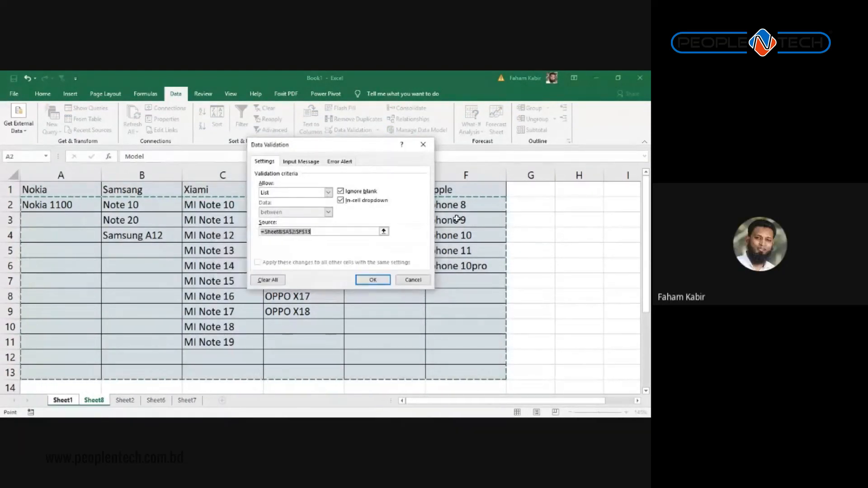
click(424, 145)
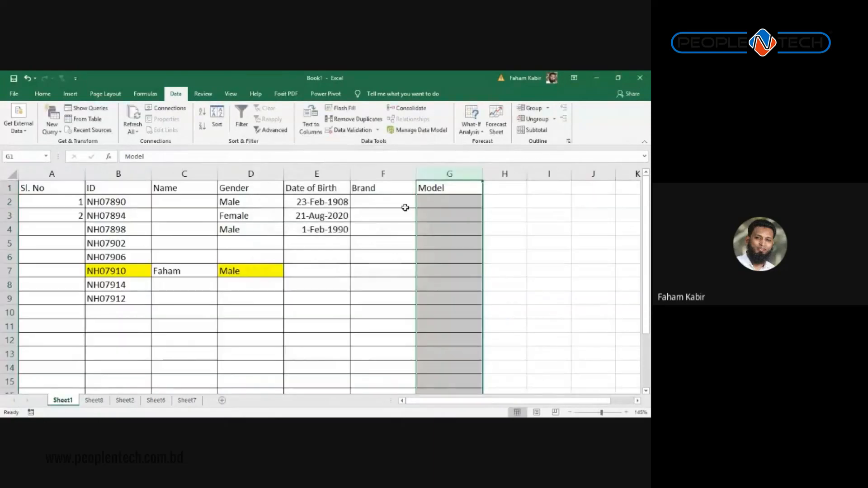
Step: Review the Samsung, Xiami, OPPO, VIVO and Apple model columns on Sheet8
click(429, 204)
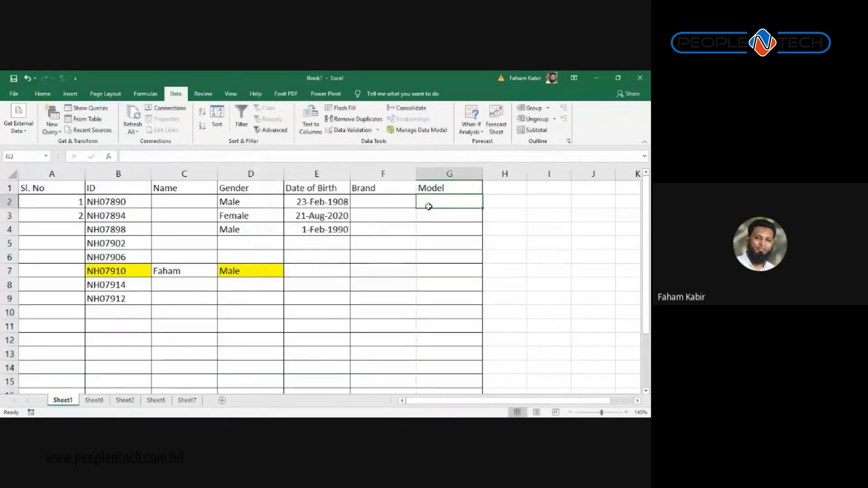
click(94, 400)
click(145, 175)
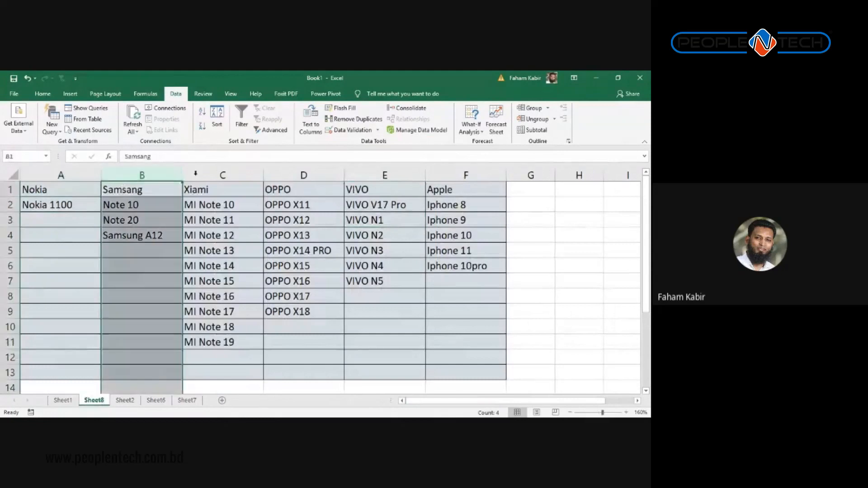
click(217, 175)
click(291, 175)
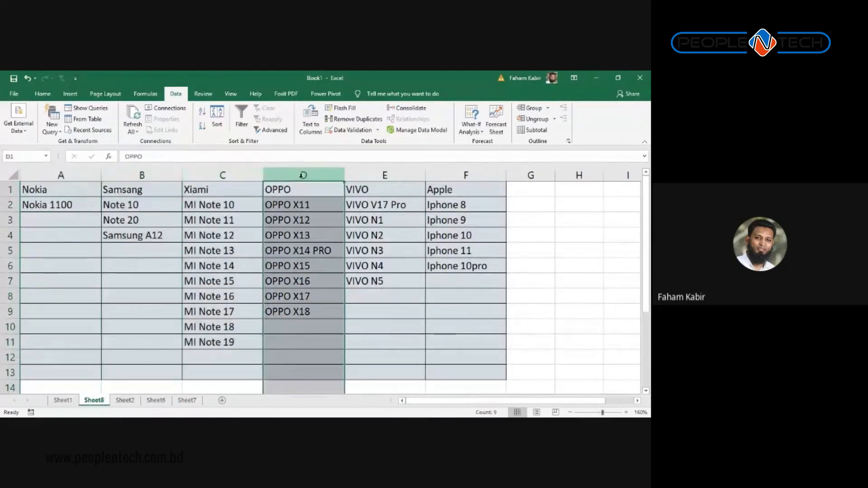
click(388, 175)
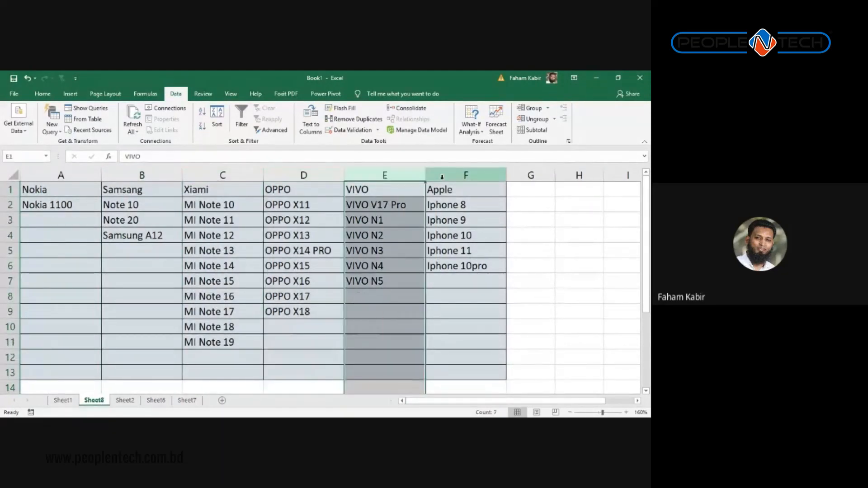
click(441, 175)
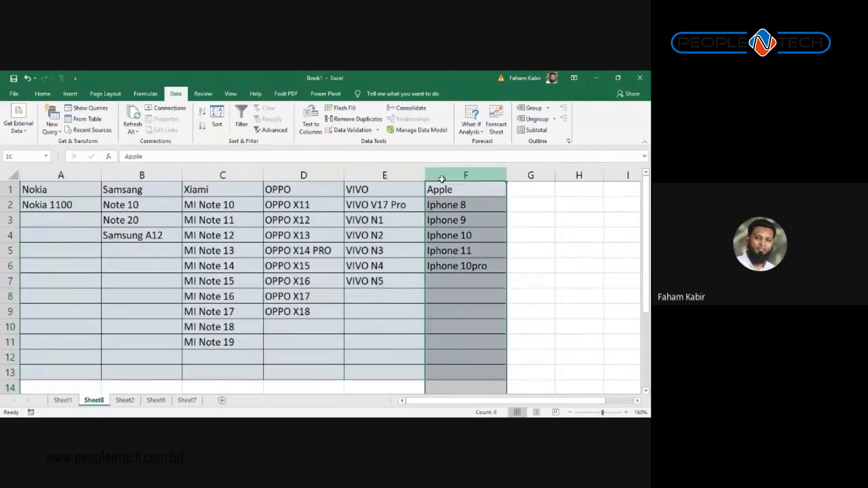
click(154, 296)
Step: Pick Nokia from F2's brand dropdown on Sheet1, then check Sheet8's Nokia models column
click(67, 402)
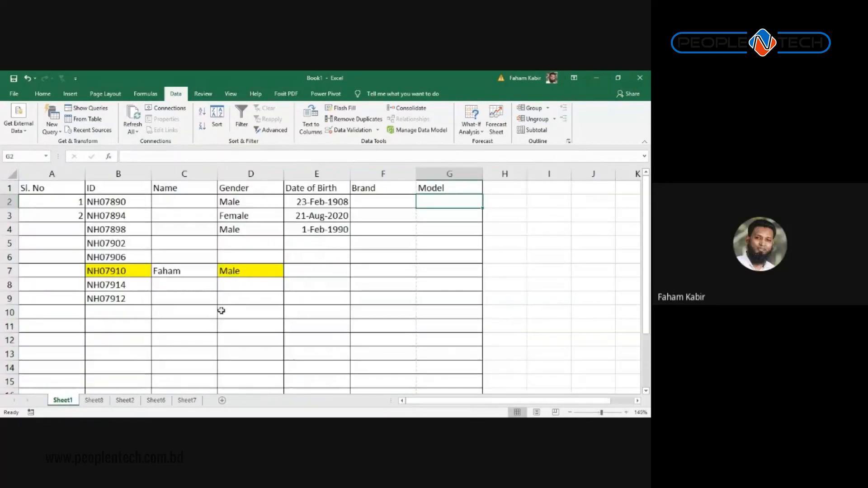
click(370, 206)
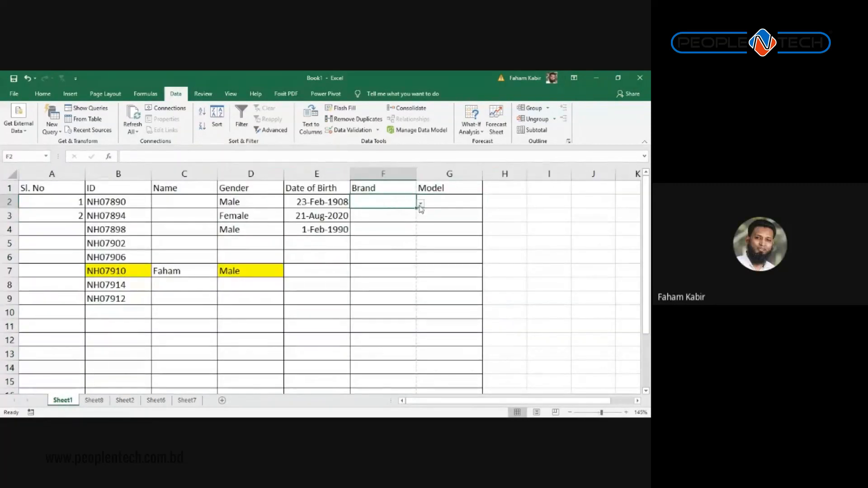
click(420, 204)
click(335, 213)
click(371, 222)
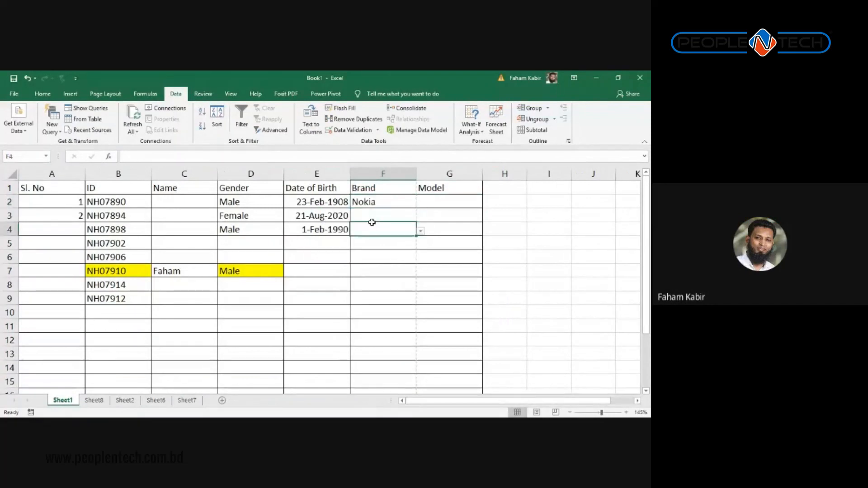
click(444, 200)
click(94, 400)
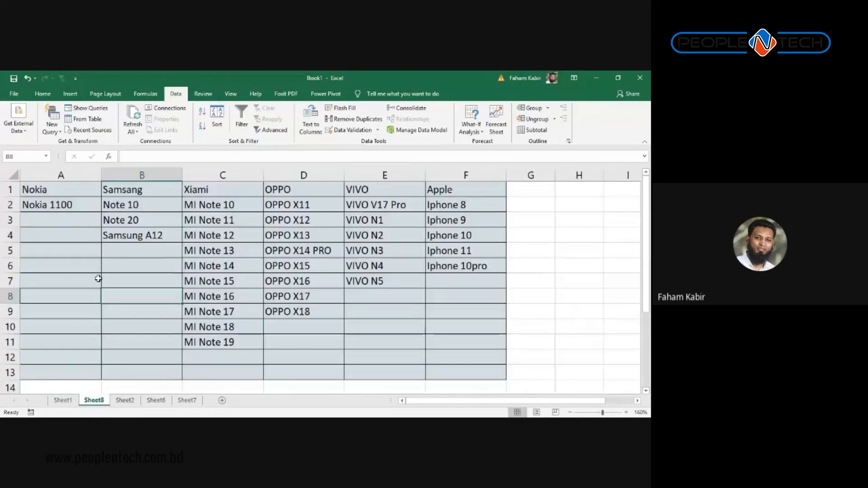
click(63, 175)
click(63, 401)
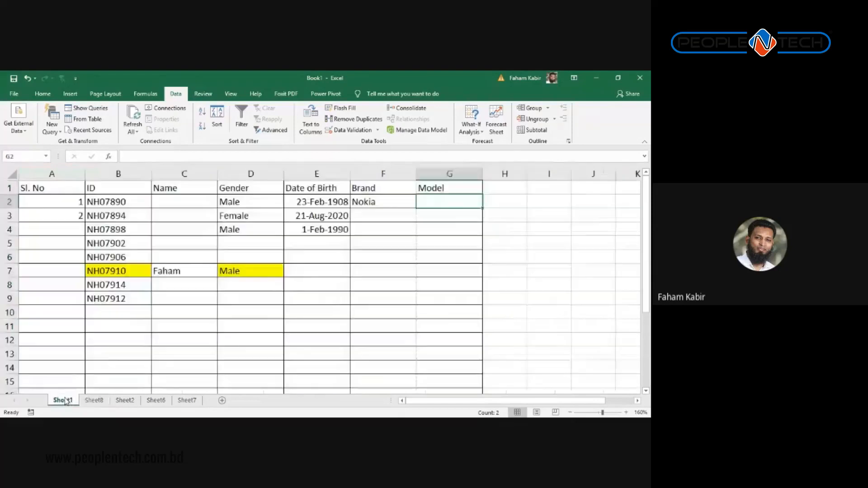
Step: Change F2's brand to Apple and view the Apple models column on Sheet8
click(412, 204)
click(418, 204)
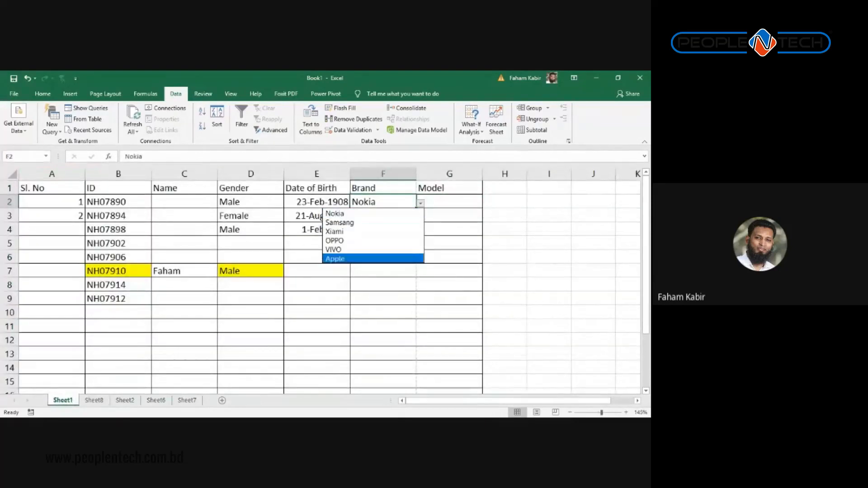
click(375, 258)
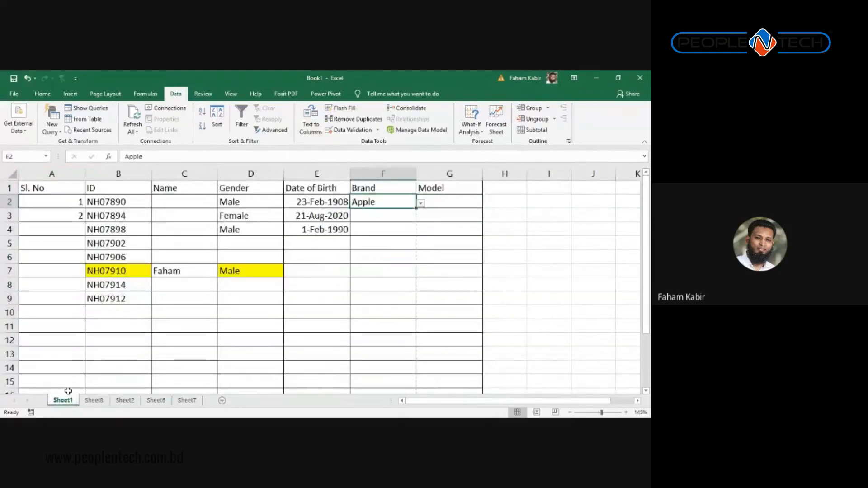
click(94, 400)
click(432, 176)
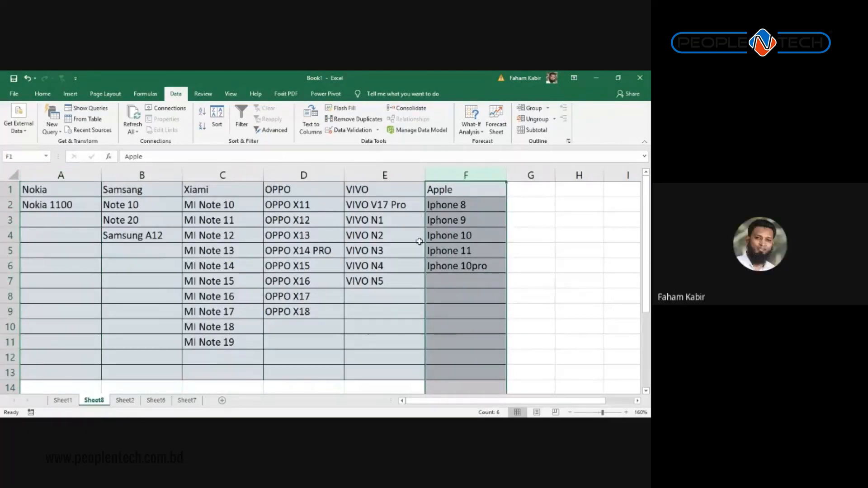
click(63, 210)
click(82, 186)
click(140, 184)
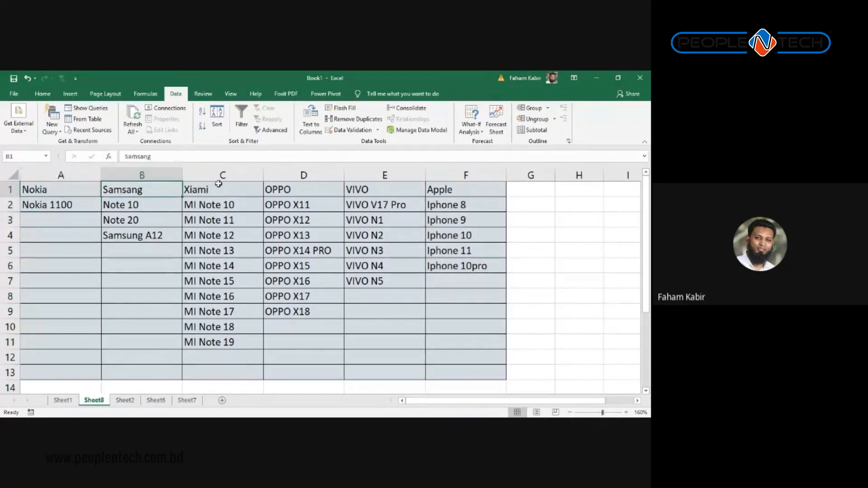
click(219, 184)
click(330, 194)
click(386, 193)
click(452, 192)
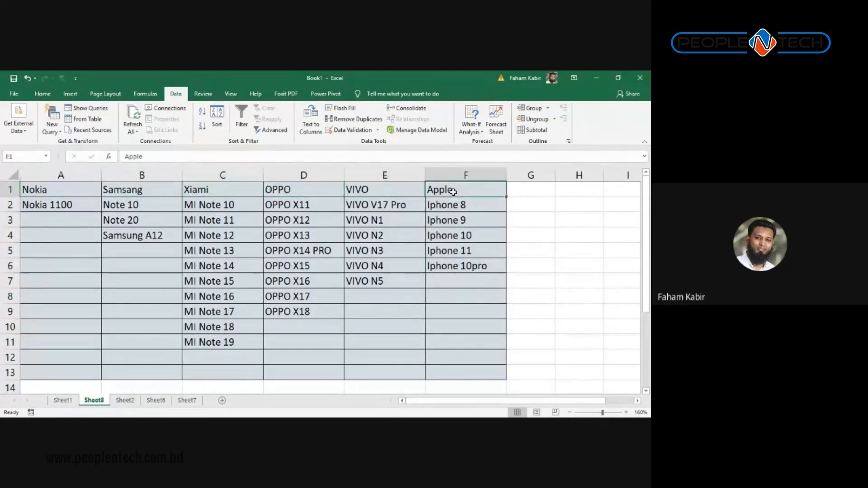
click(282, 190)
click(251, 190)
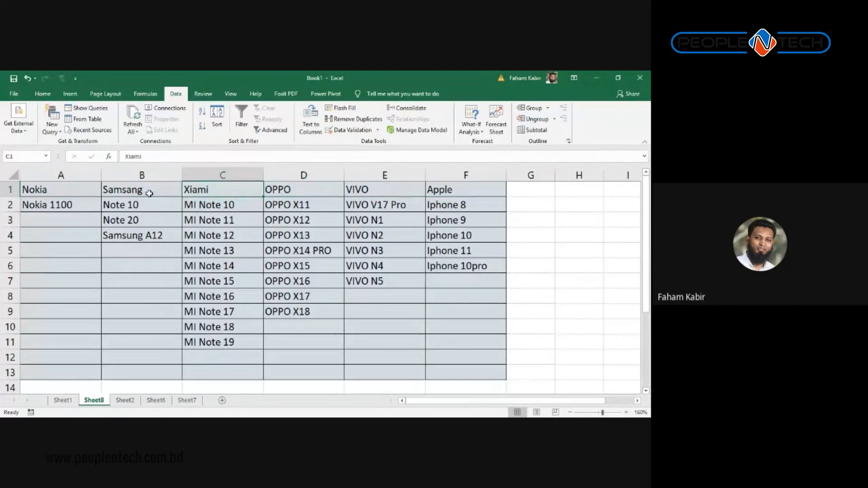
click(132, 193)
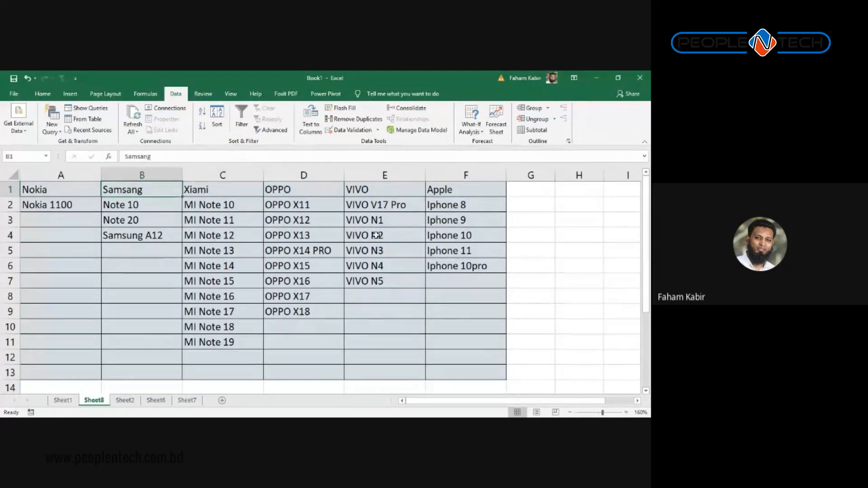
click(286, 231)
click(211, 233)
click(135, 235)
click(260, 251)
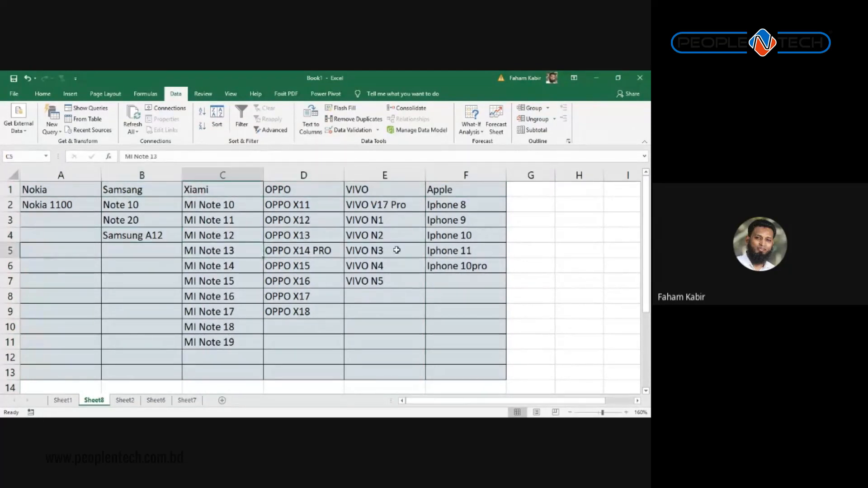
click(396, 250)
click(531, 232)
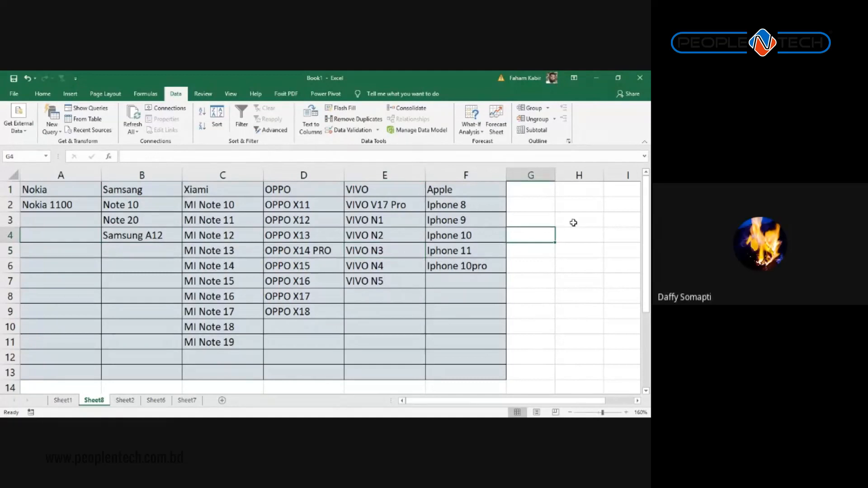
Step: Type the labels Brand in H2 and Model in H4 on Sheet8
key(Up)
key(Up)
key(Right)
click(574, 223)
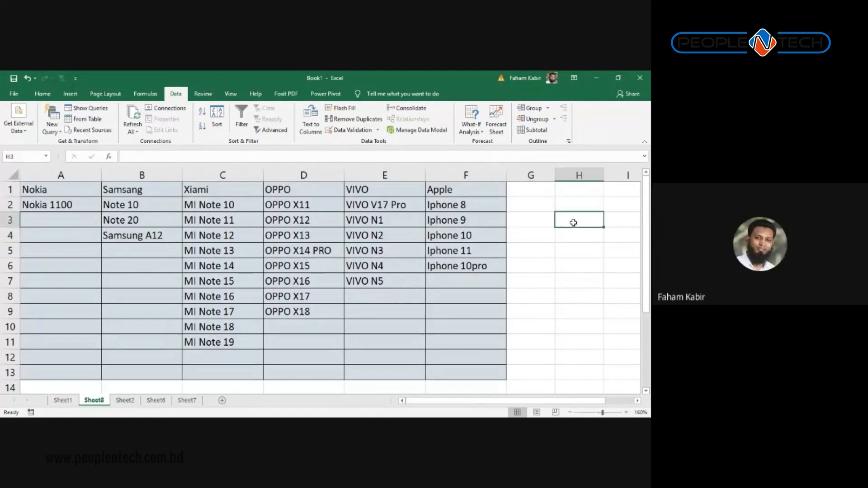
text(=)
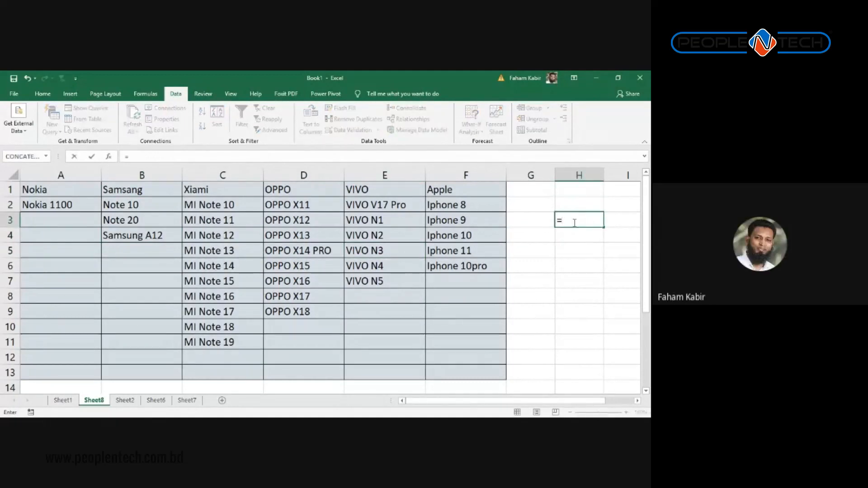
key(Escape)
key(Up)
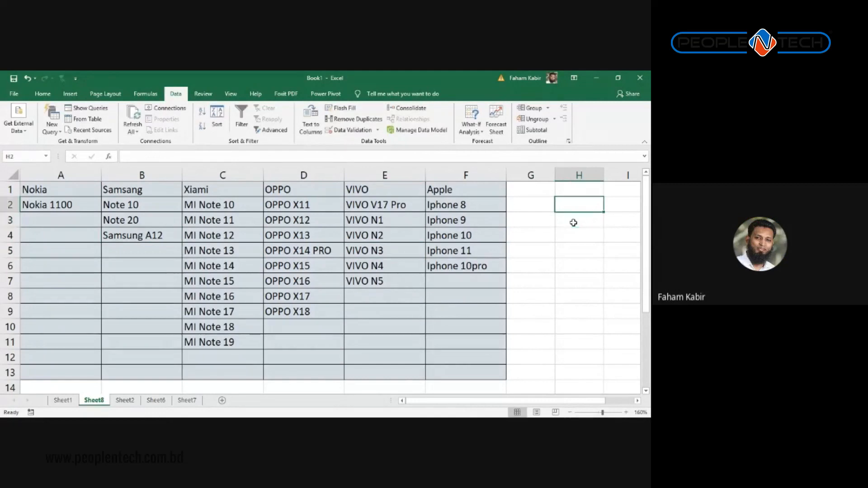
text(Bra)
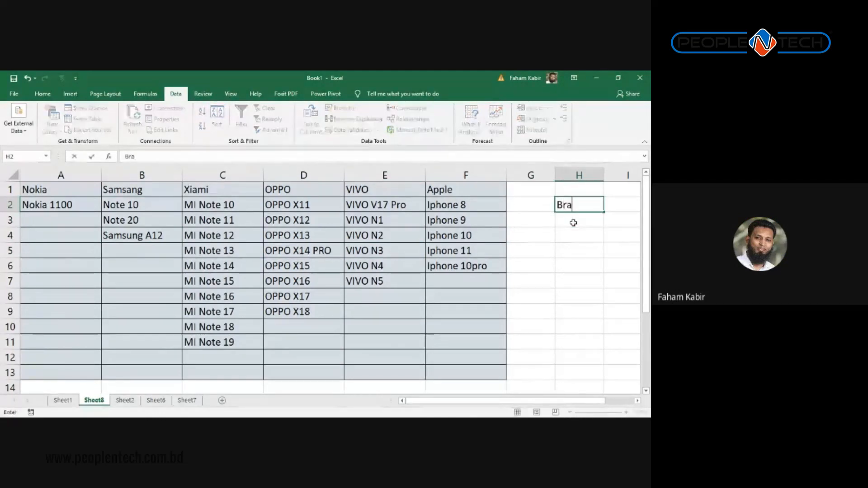
text(nd)
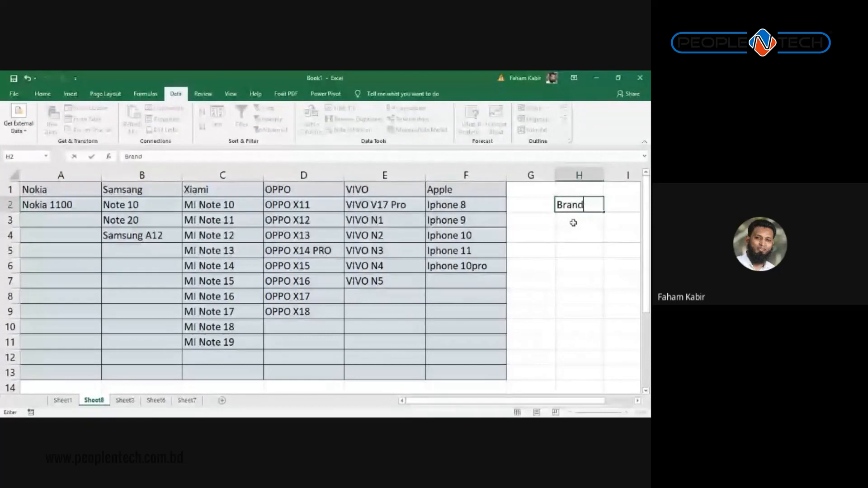
key(Return)
key(Return)
text(Model)
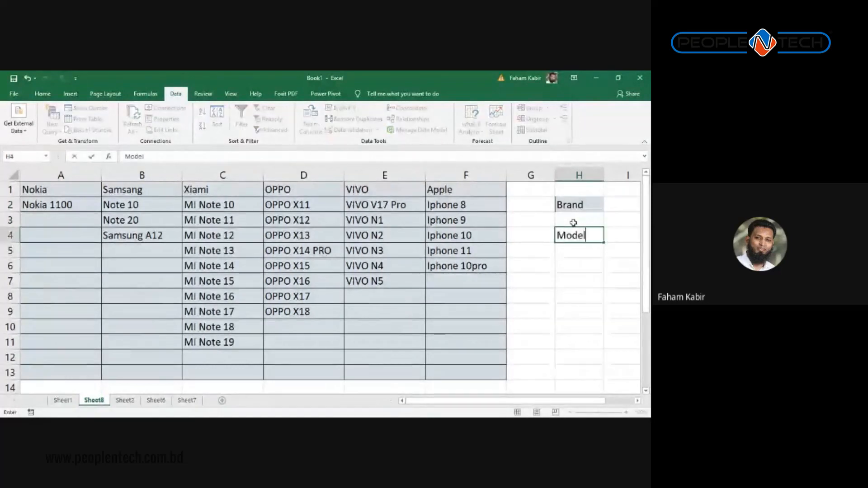
key(Return)
key(Return)
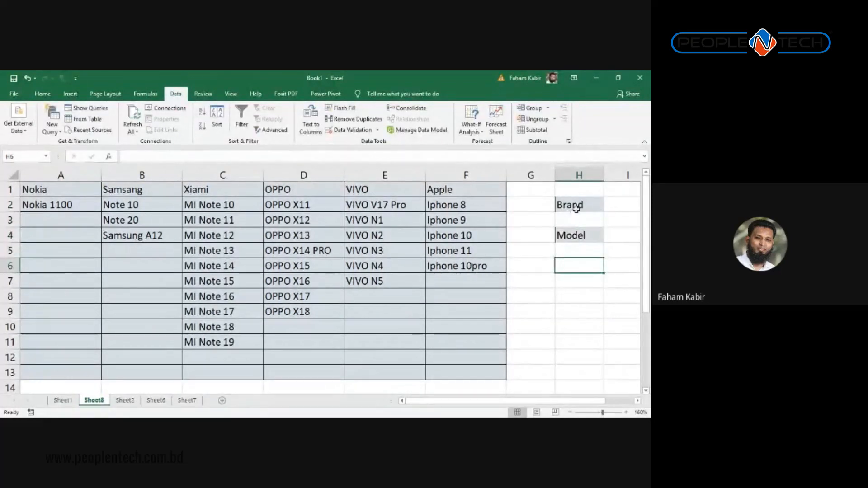
Step: Add a List data validation to H3 with source =$A$1:$F$1
click(573, 221)
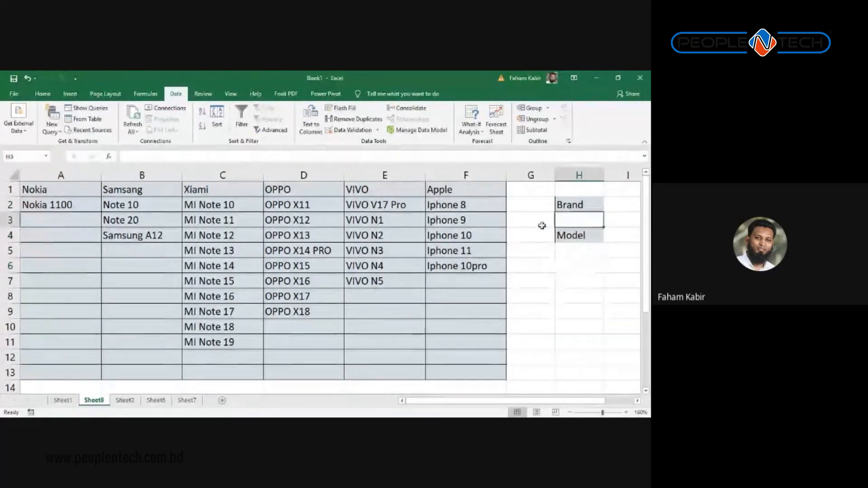
click(342, 131)
click(328, 193)
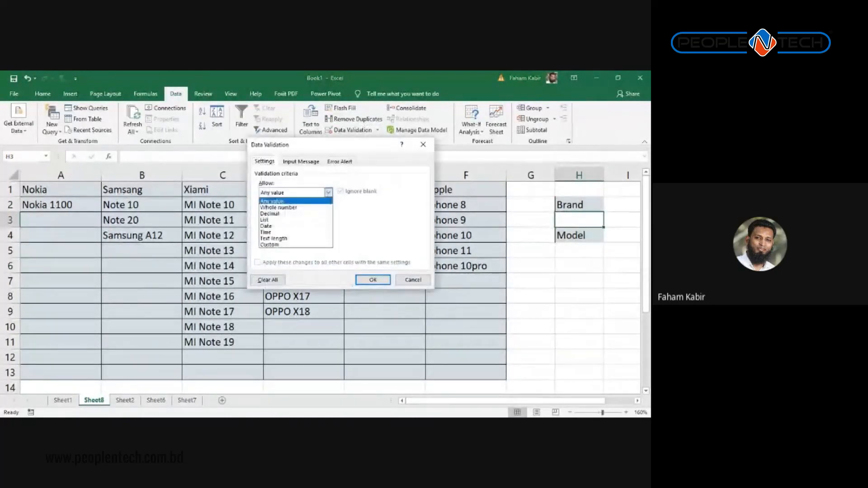
click(265, 220)
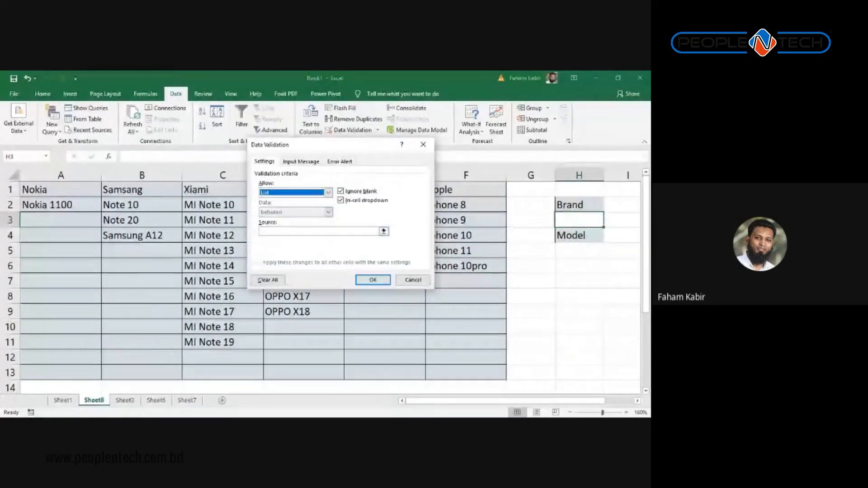
click(384, 231)
drag(446, 194, 60, 190)
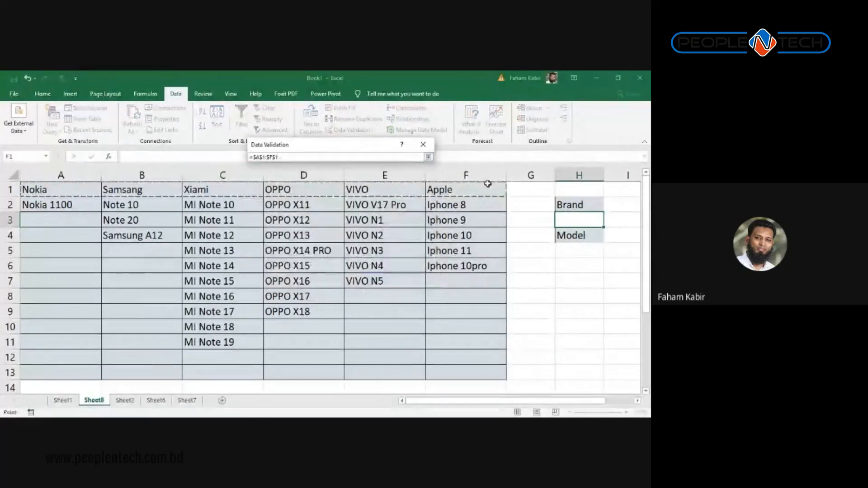
key(Return)
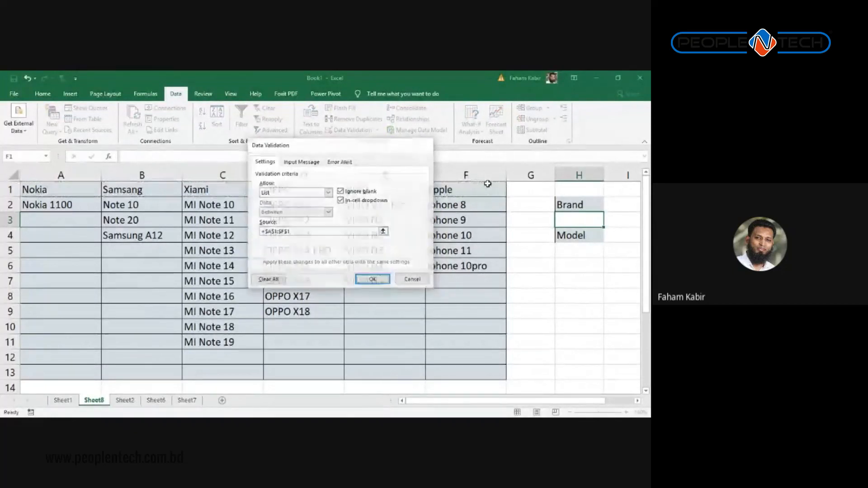
key(Return)
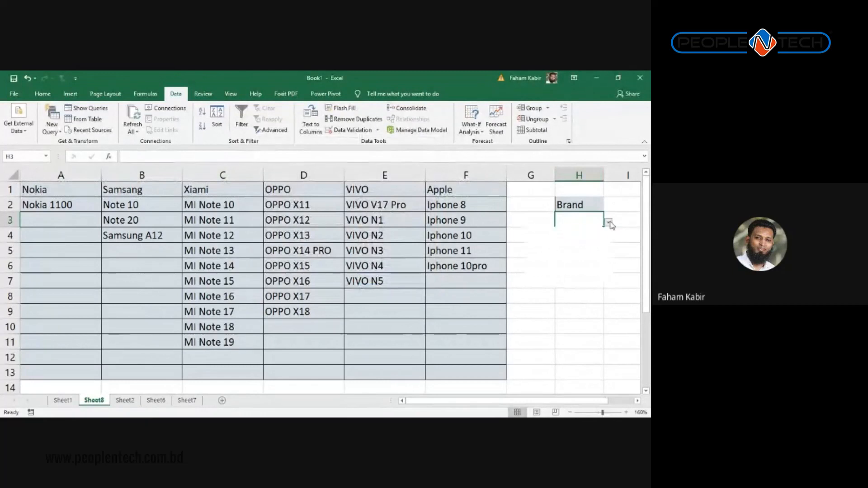
Step: Choose VIVO from H3's brand dropdown
click(608, 221)
click(577, 273)
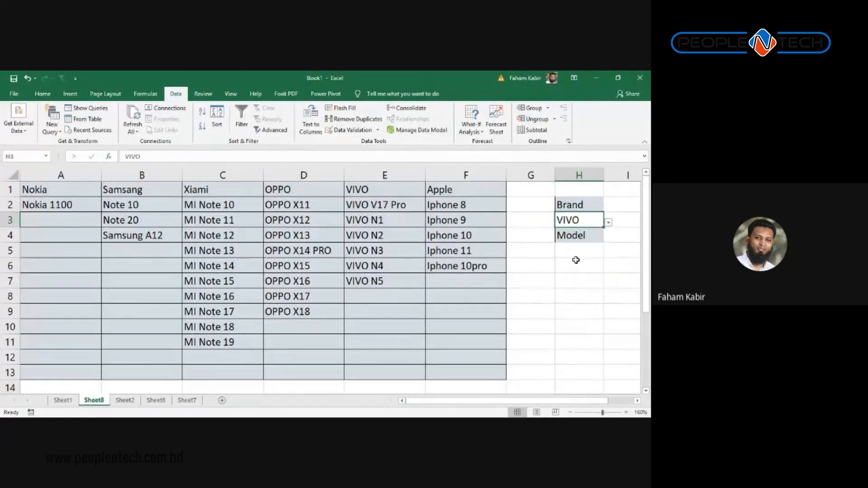
click(540, 253)
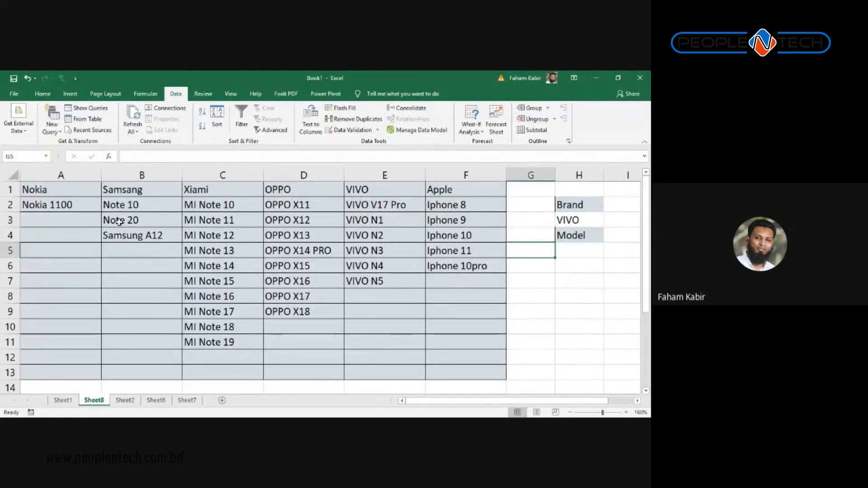
Step: Discard a mistyped =nat entry in G4, clearing H4 along the way
click(385, 175)
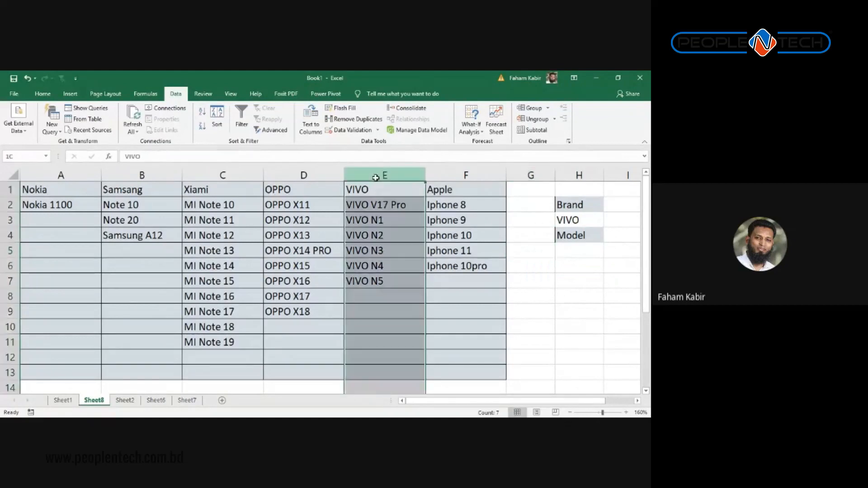
click(532, 228)
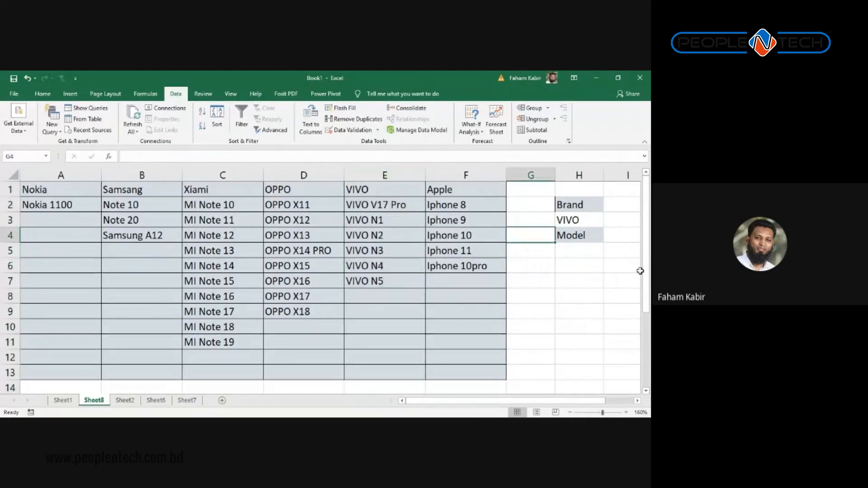
text(=)
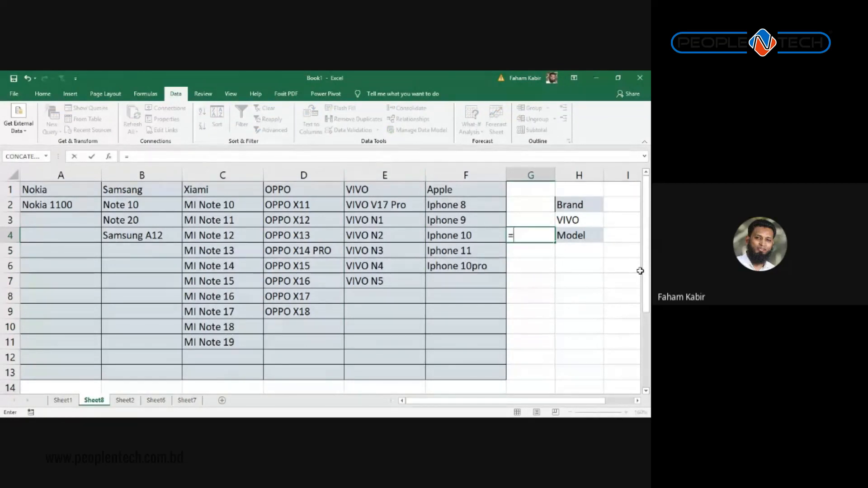
text(nat)
key(Tab)
key(BackSpace)
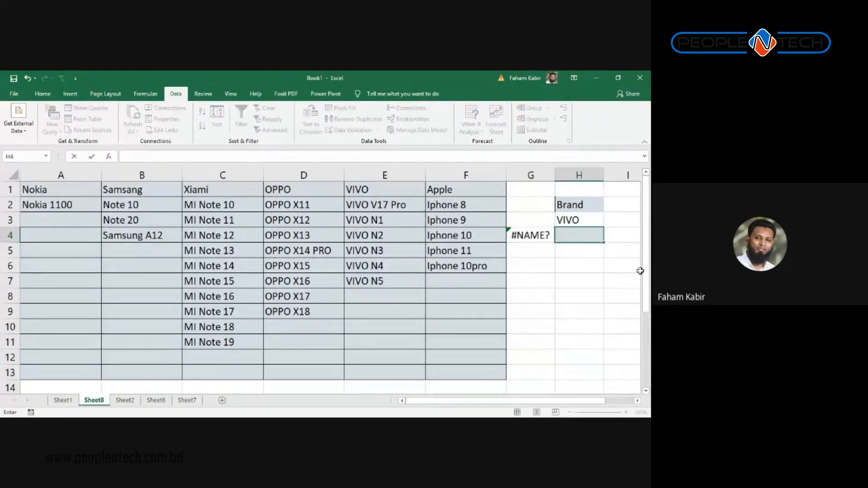
key(Left)
Step: Enter =MATCH(H3,A1:F1,0) in G4, which returns 5 for VIVO
text(=)
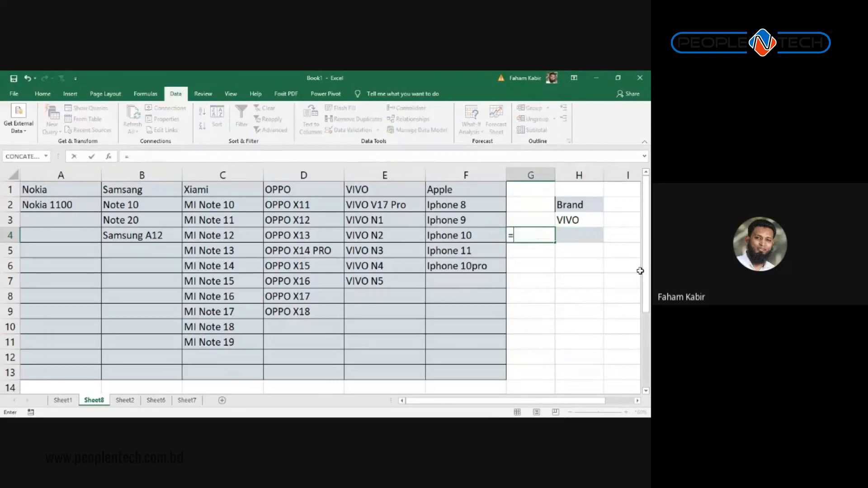
text(ma)
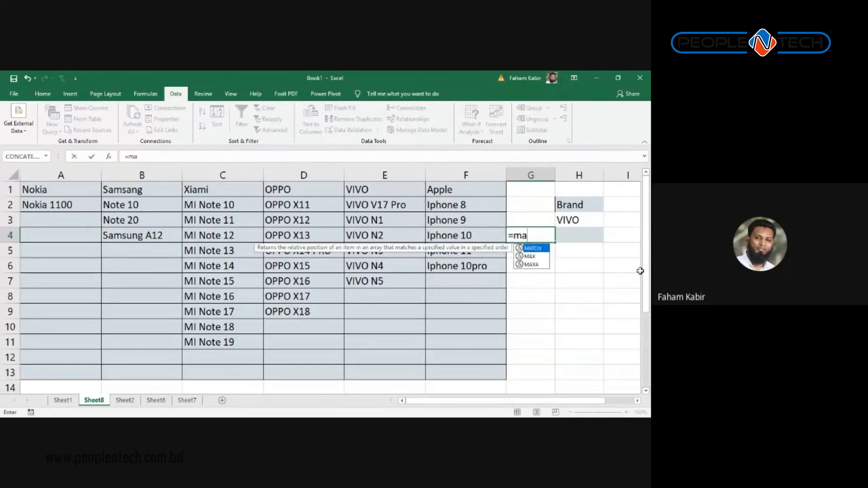
text(tch()
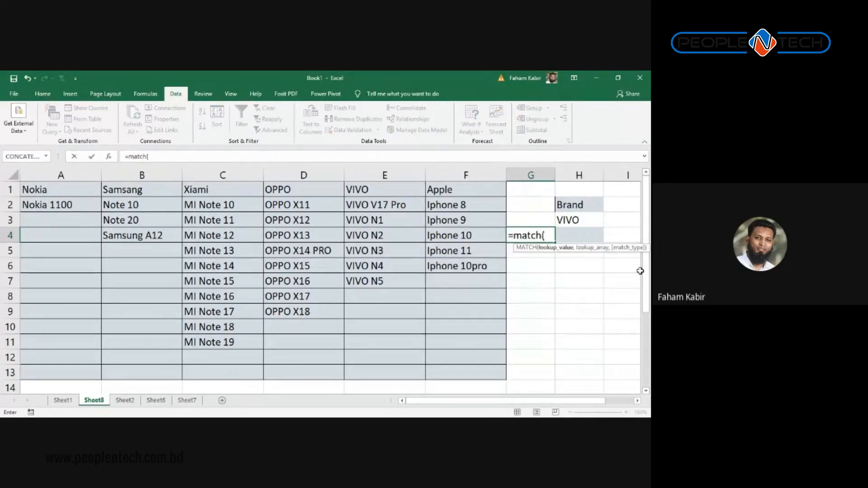
key(Right)
key(Up)
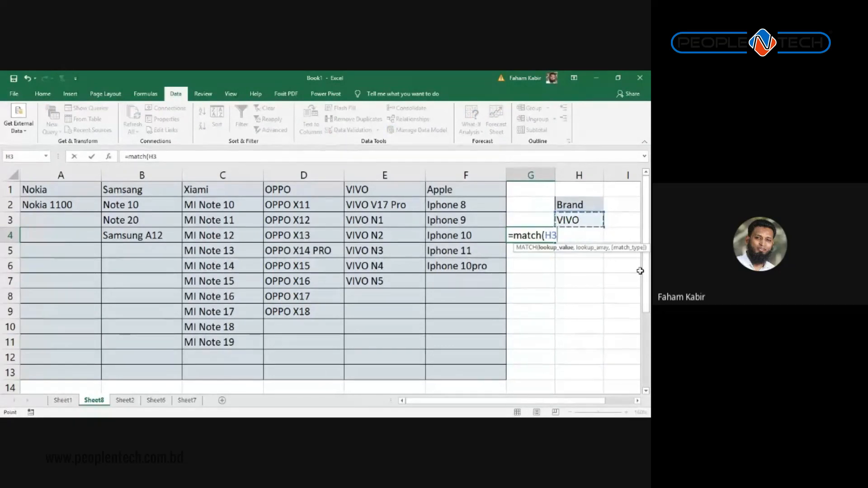
text(,)
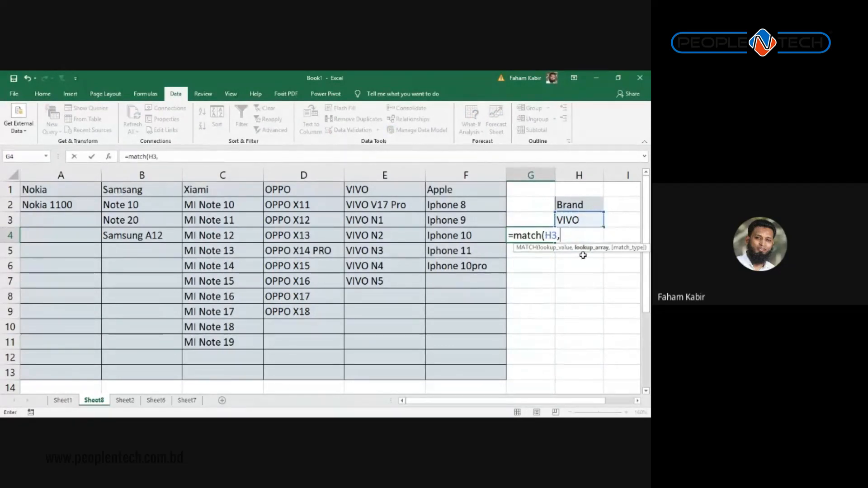
drag(67, 195, 473, 189)
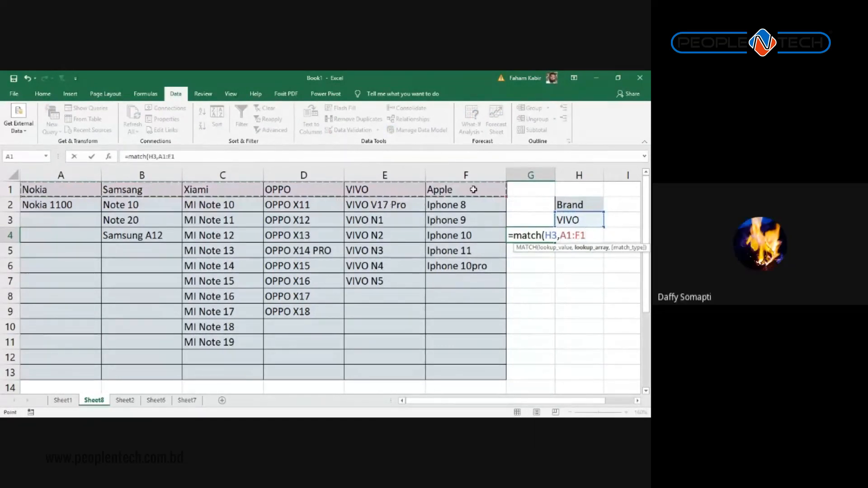
text(,)
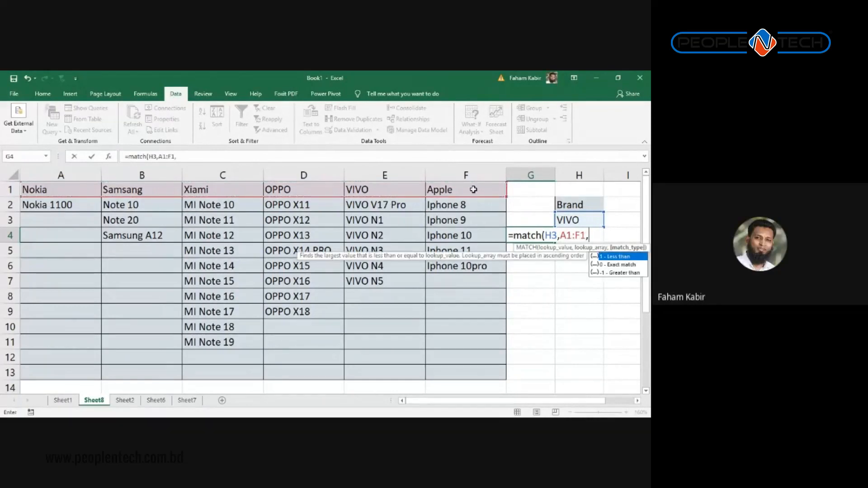
text(0))
key(Return)
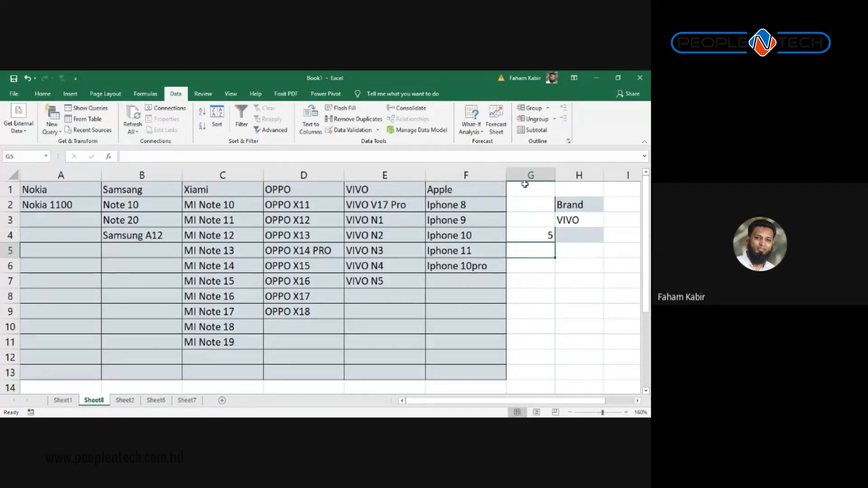
click(559, 217)
Step: Switch H3's brand to Samsung, then Nokia, so G4 returns 1
click(608, 223)
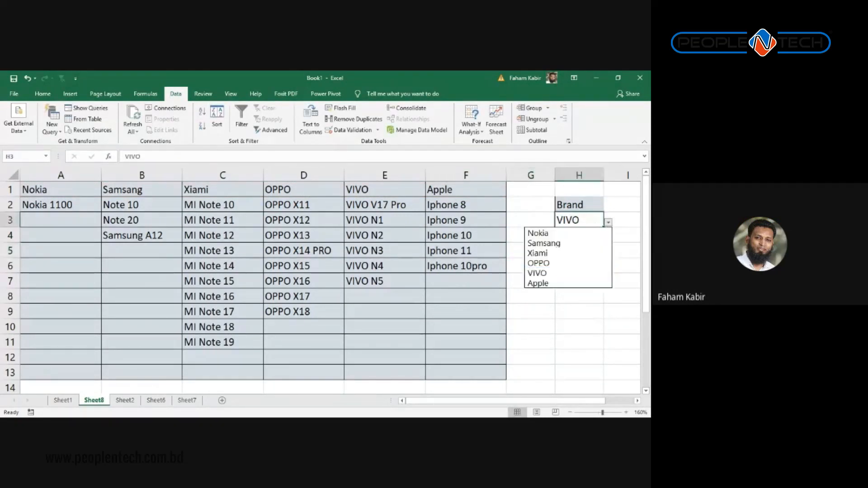
click(575, 236)
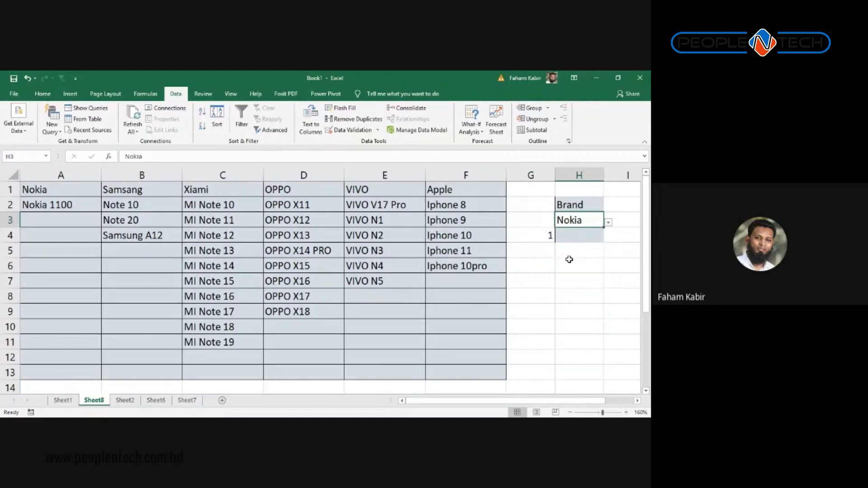
click(608, 222)
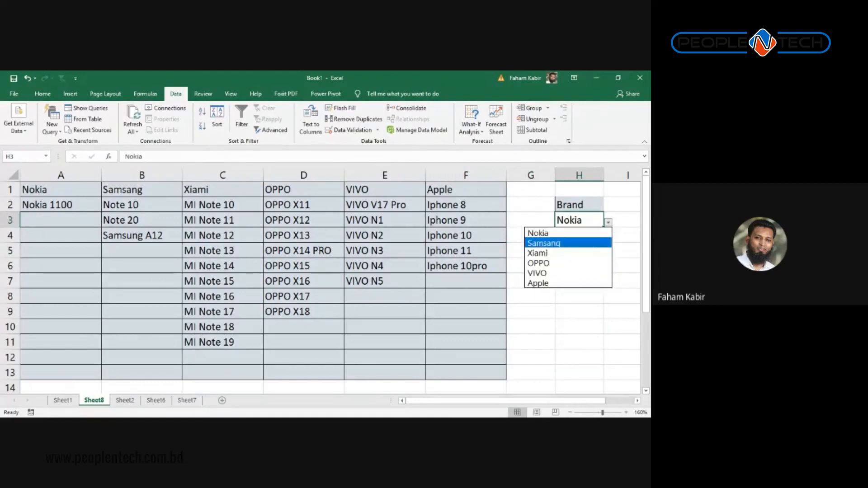
click(583, 242)
click(608, 222)
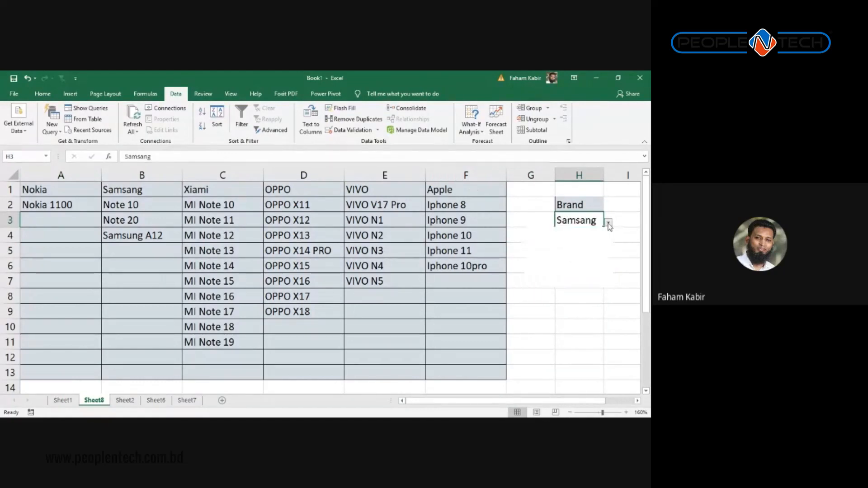
click(581, 231)
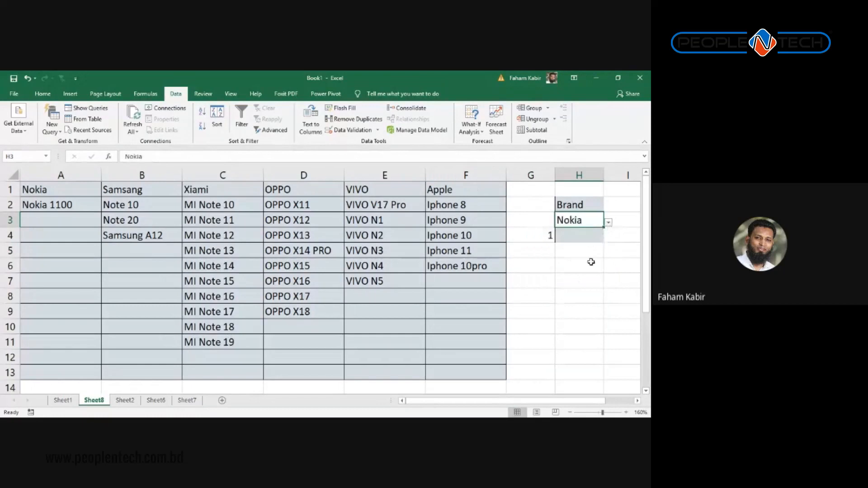
click(588, 239)
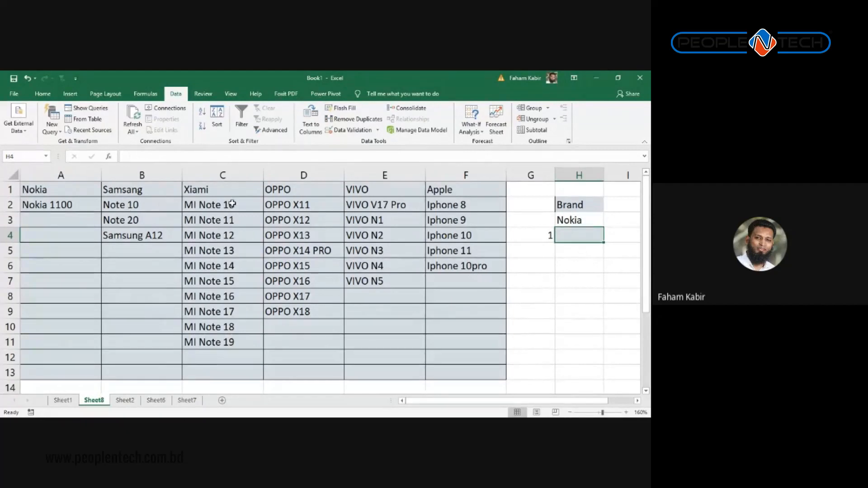
Step: Highlight the Xiami C2:C13 and VIVO E2:E13 model ranges, then select H4
drag(232, 205, 244, 373)
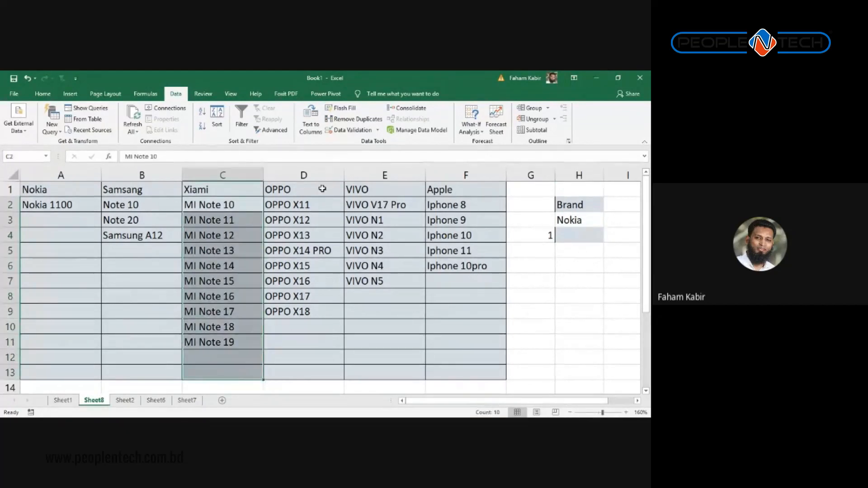
drag(393, 206, 393, 376)
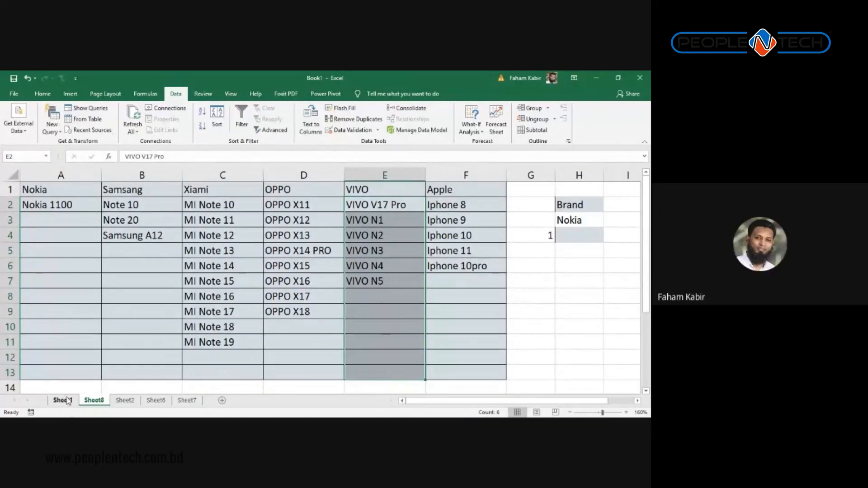
click(568, 233)
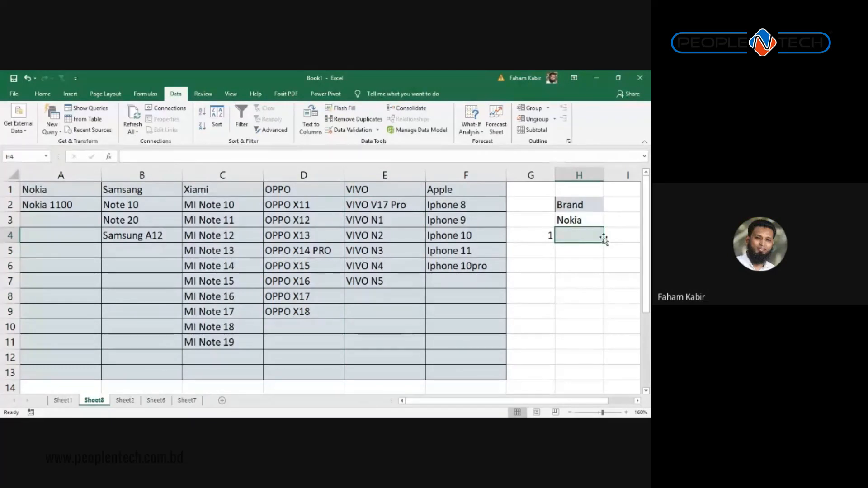
Step: Give H4 a List validation sourced from the Nokia models =$A$2:$A$13
click(348, 130)
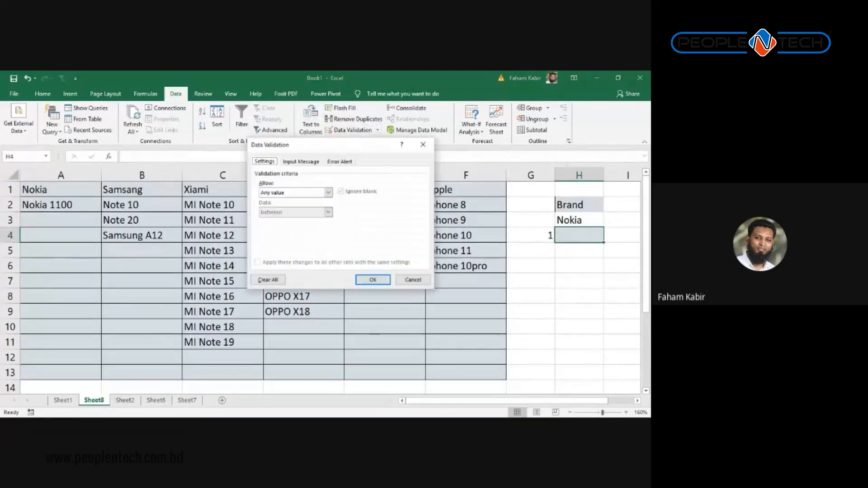
click(329, 193)
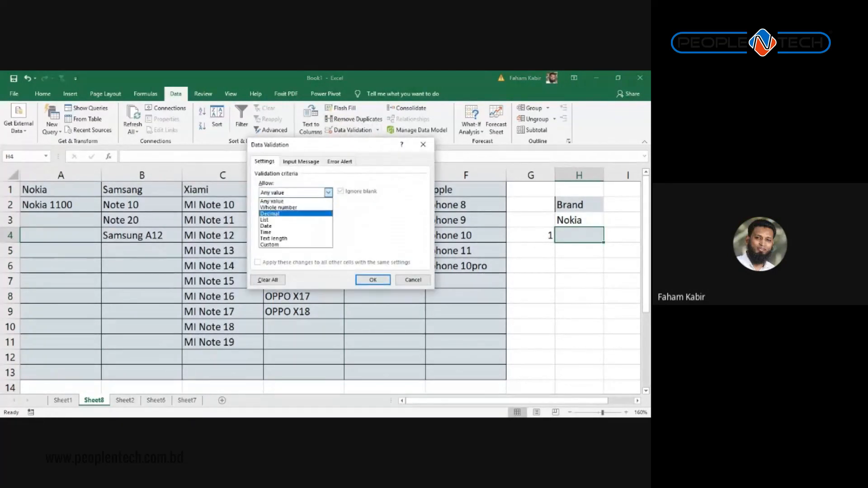
click(289, 220)
click(384, 231)
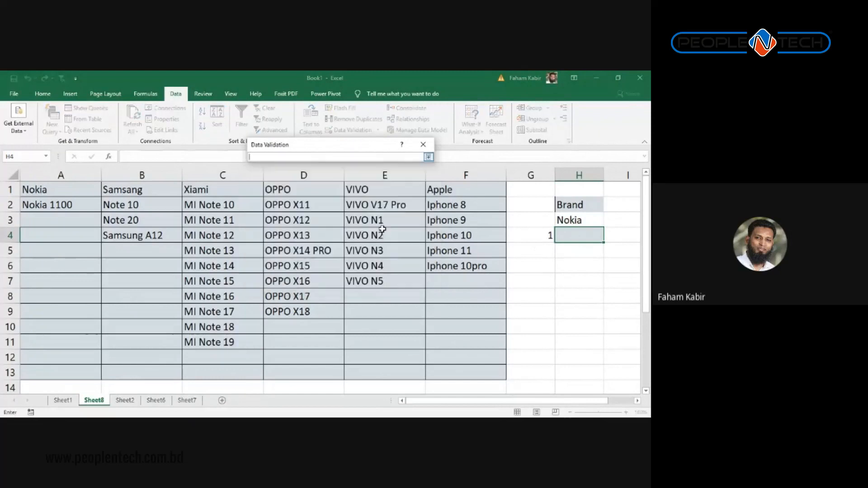
drag(68, 205, 69, 331)
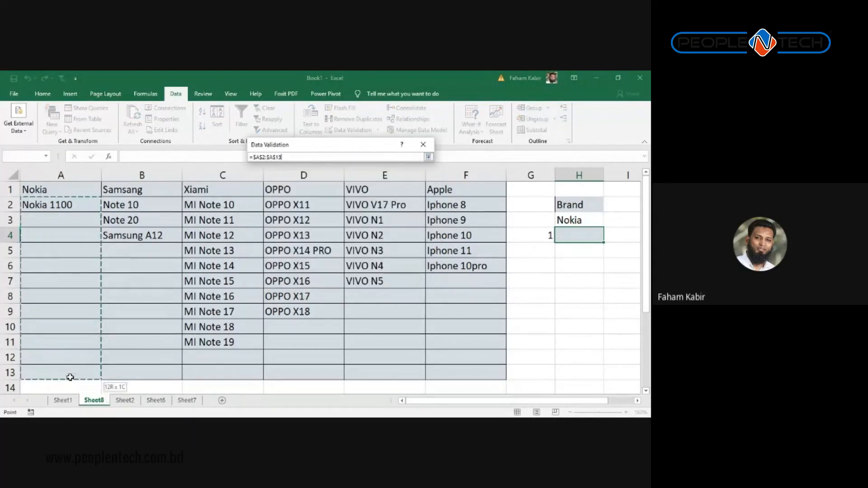
drag(70, 377, 70, 377)
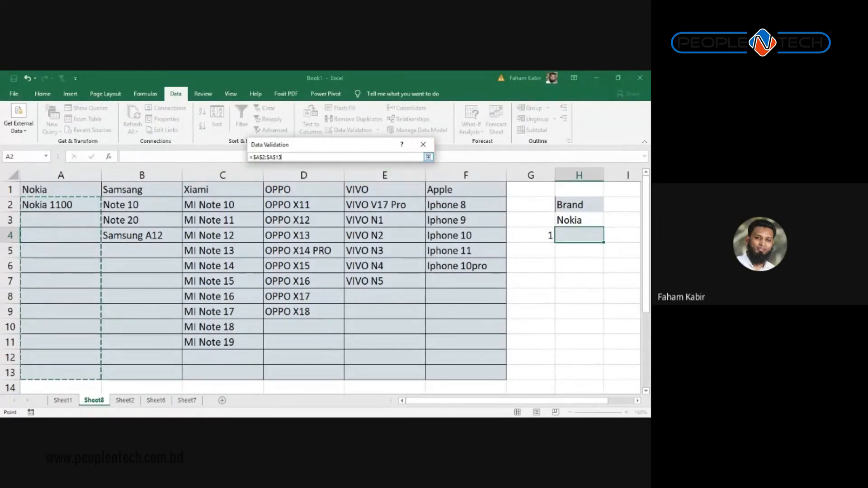
click(429, 158)
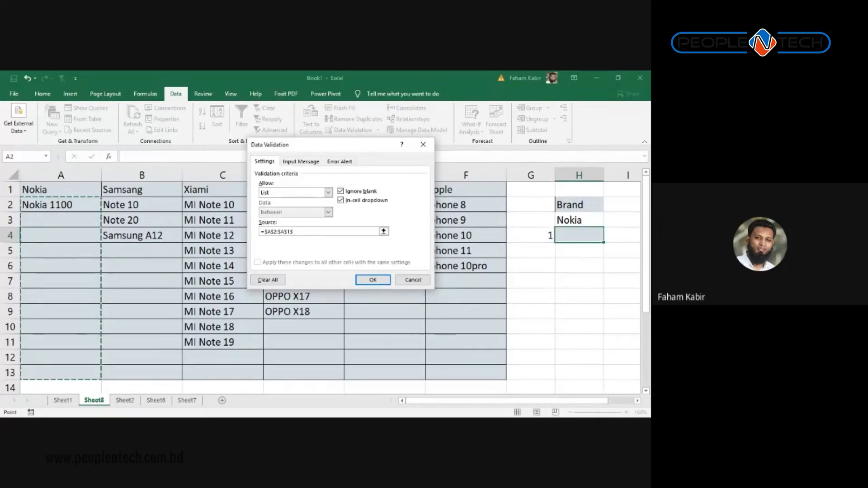
click(372, 280)
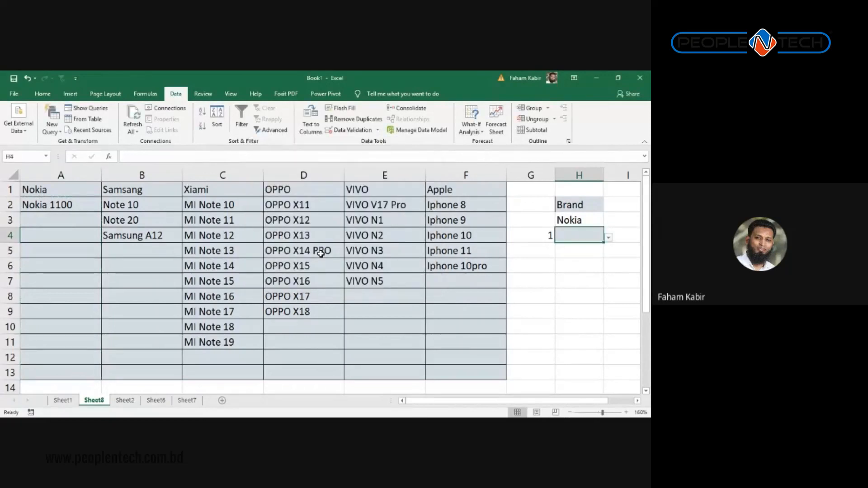
Step: Check G4's MATCH formula and browse H4's model list without choosing a model
click(545, 236)
click(588, 235)
click(609, 238)
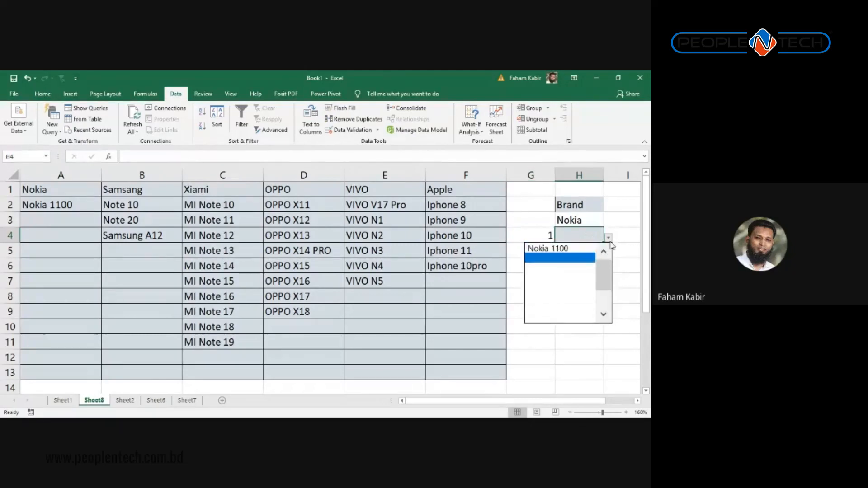
key(Up)
key(Escape)
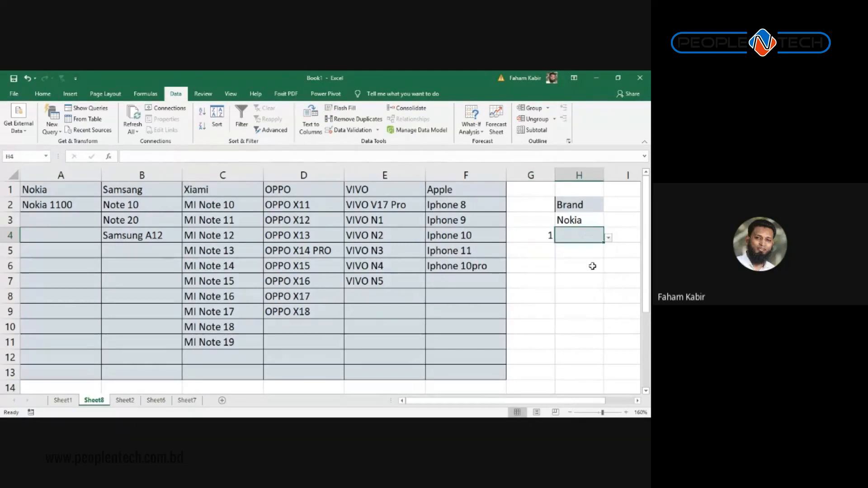
Step: Set the brand in H3 to Xiami so G4's MATCH result becomes 3
click(590, 203)
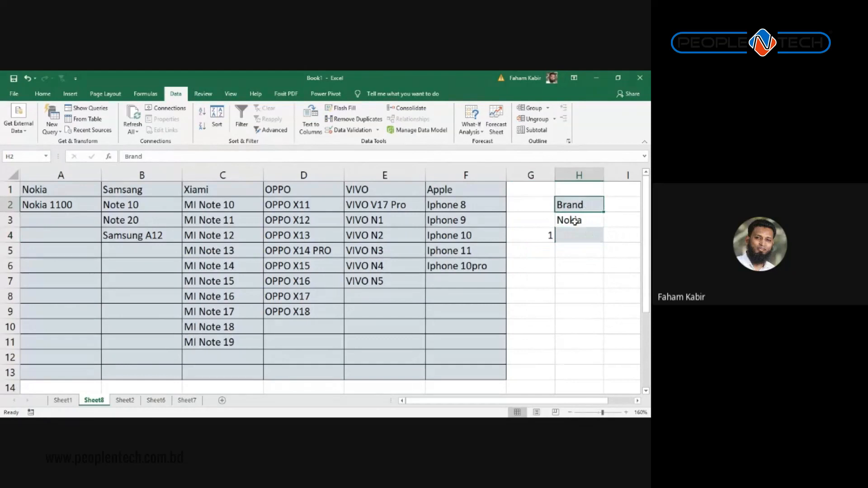
click(575, 221)
click(608, 222)
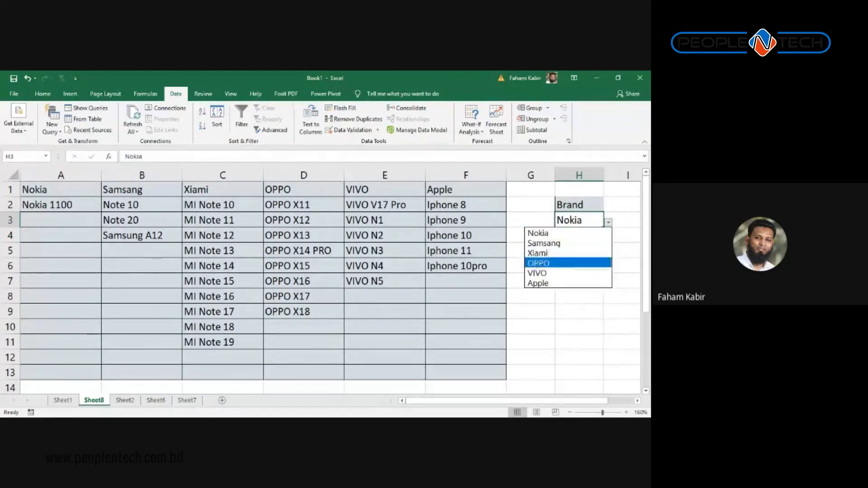
click(554, 252)
key(Return)
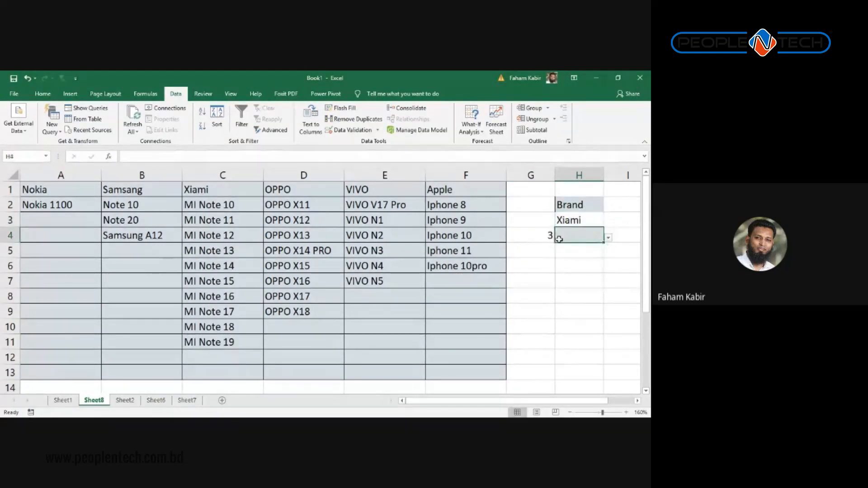
click(545, 236)
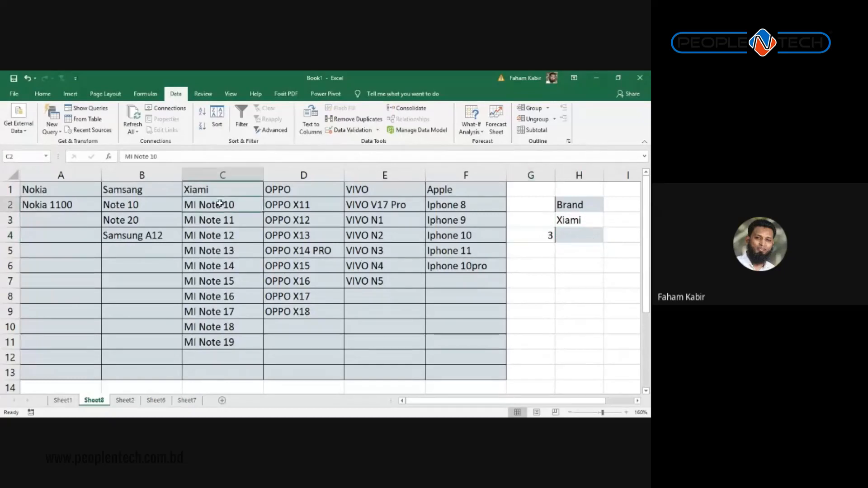
Step: Recheck H4's model list and validation settings without changes, then move to H6
click(600, 238)
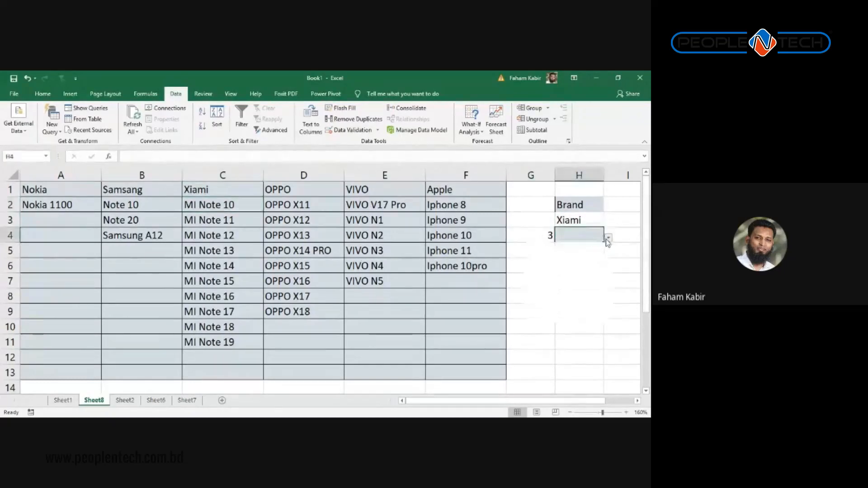
click(609, 237)
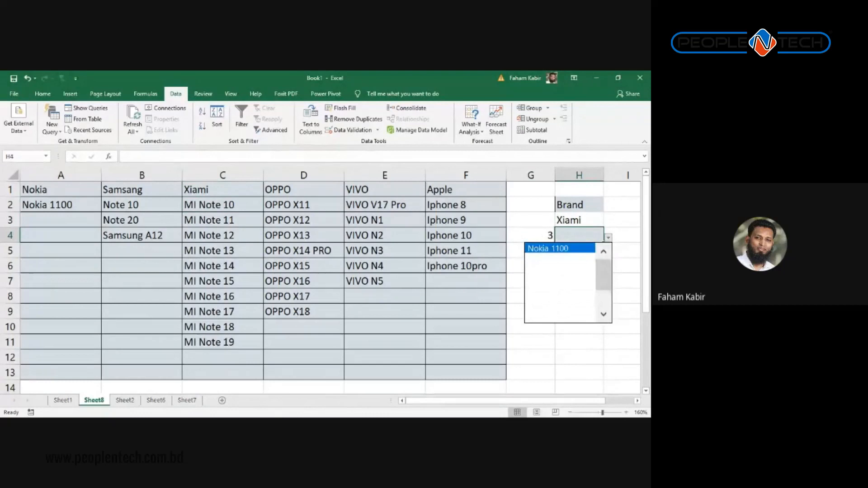
click(626, 233)
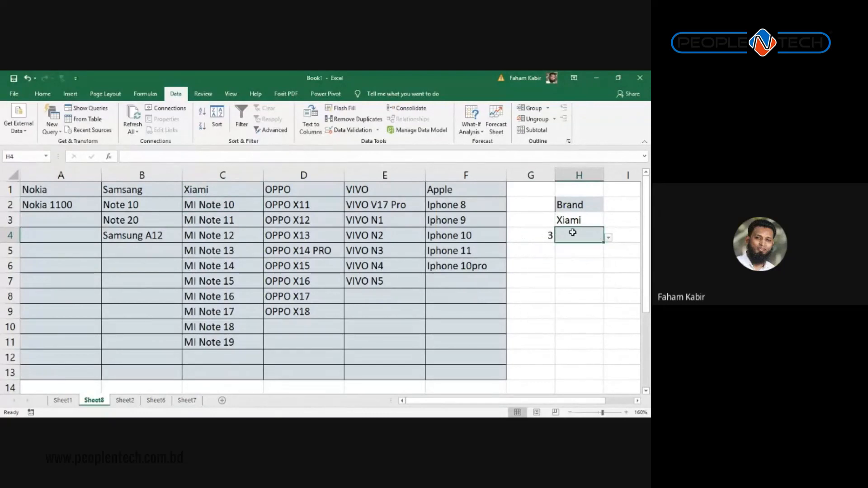
click(353, 130)
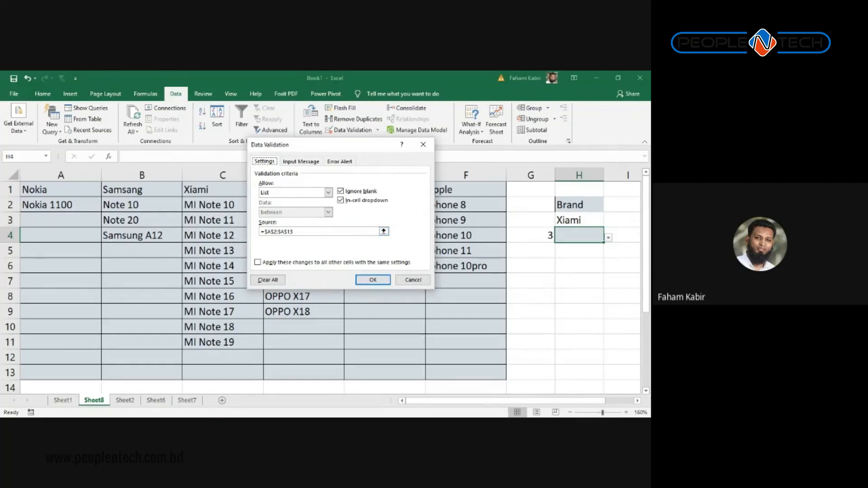
click(413, 280)
key(Down)
key(Down)
Step: Start H6's formula as =OFFSET(A1,1,G4, with G4's brand number as the column offset
text(=)
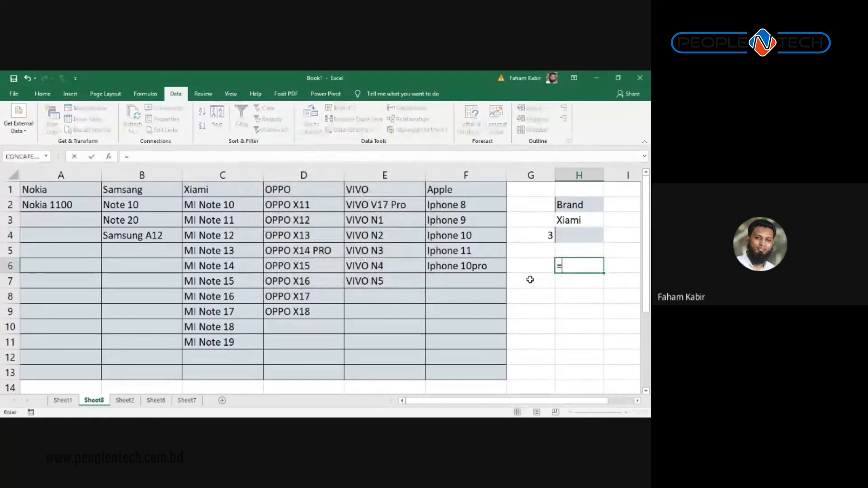
text(of)
key(Tab)
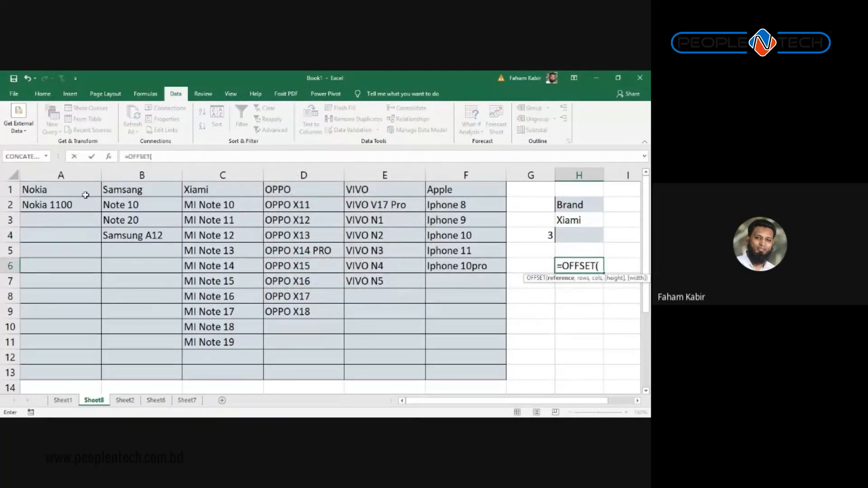
click(48, 188)
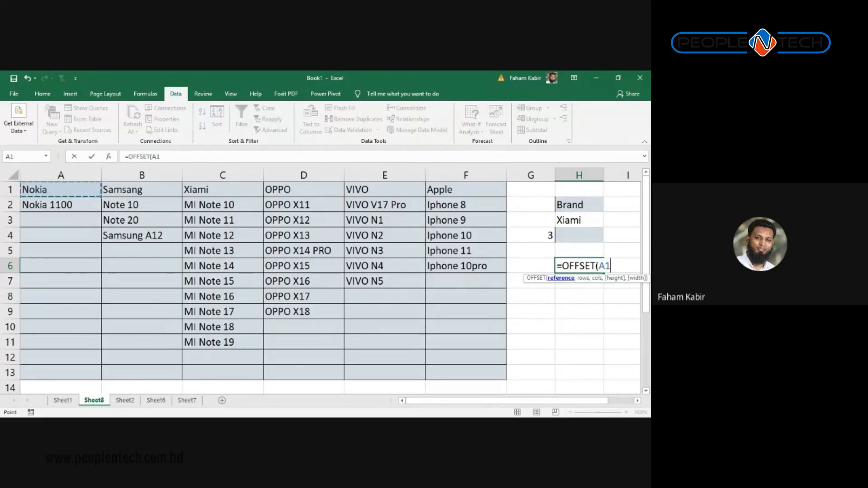
text(,1)
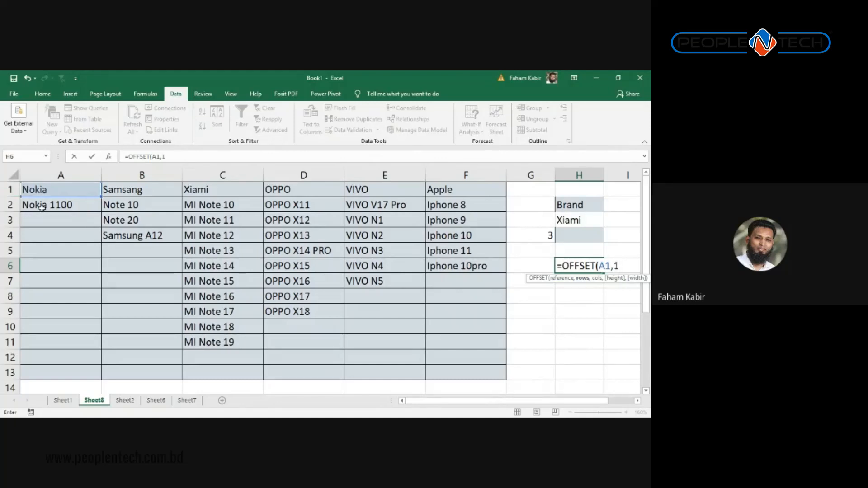
text(,)
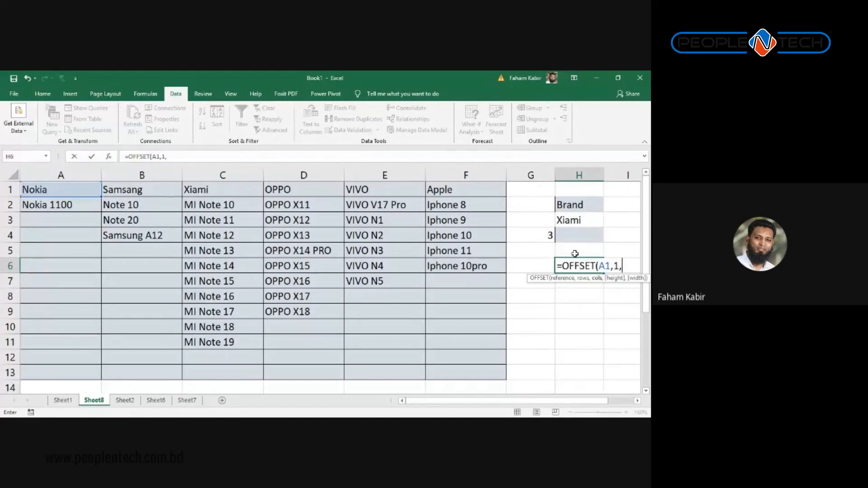
click(530, 235)
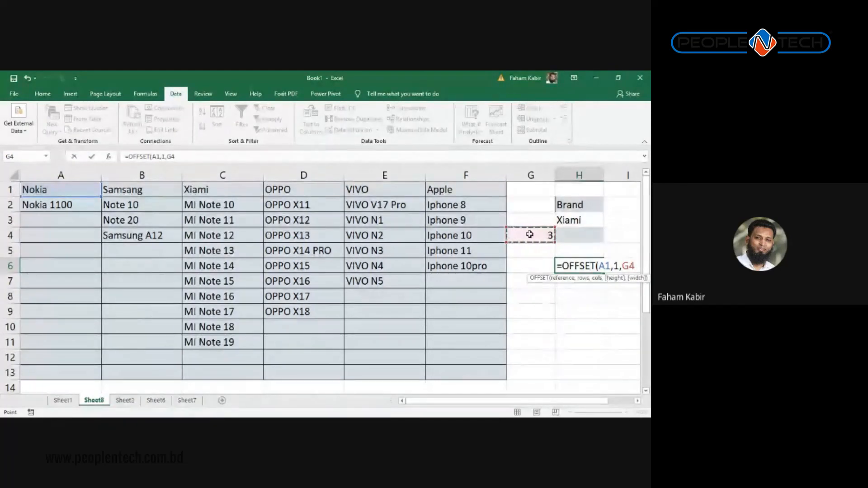
Step: Finish H6 as =OFFSET(A1,1,G4-1,12,1), which returns MI Note 14
text(,)
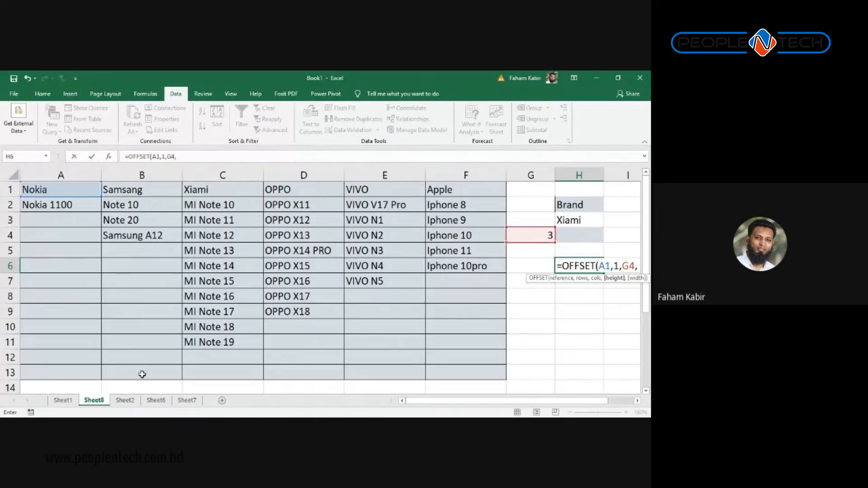
text(12)
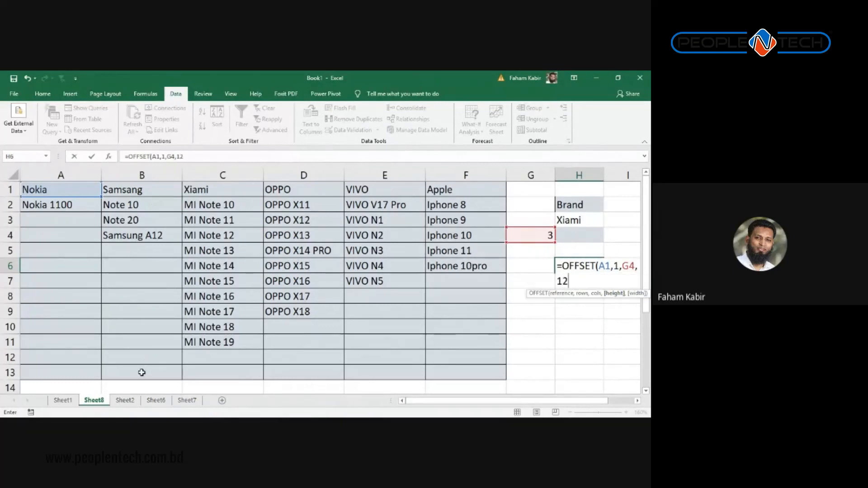
text(,1))
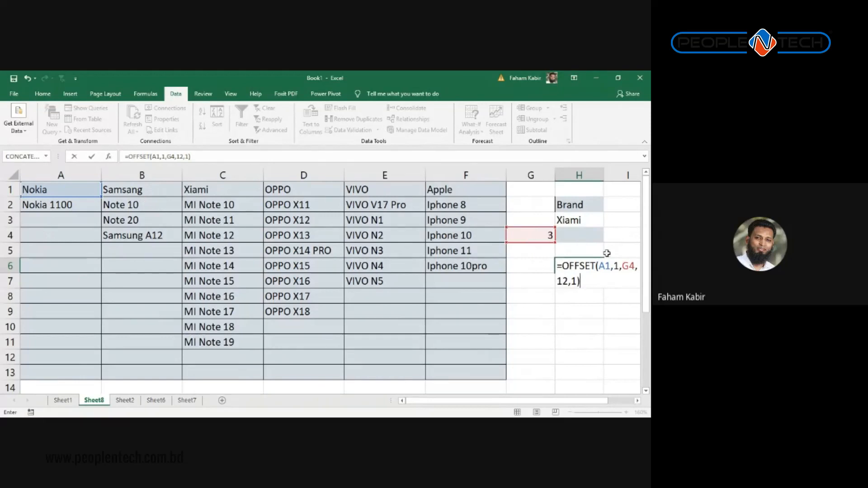
click(634, 267)
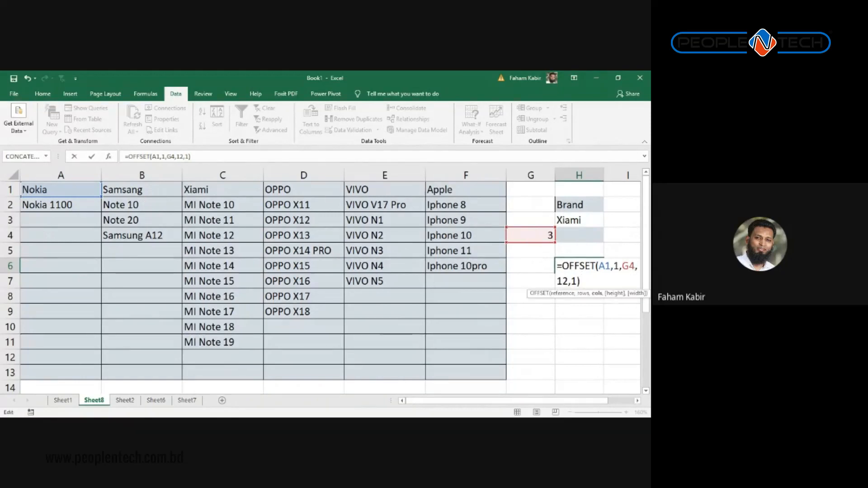
text(-1)
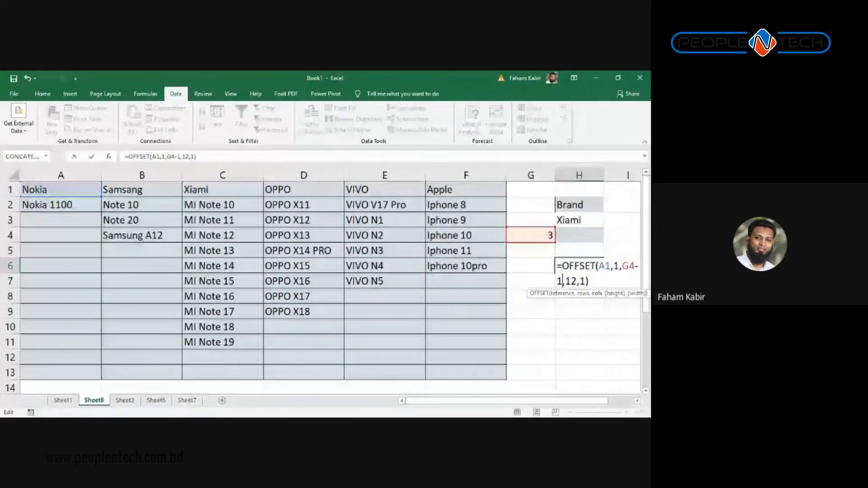
key(Return)
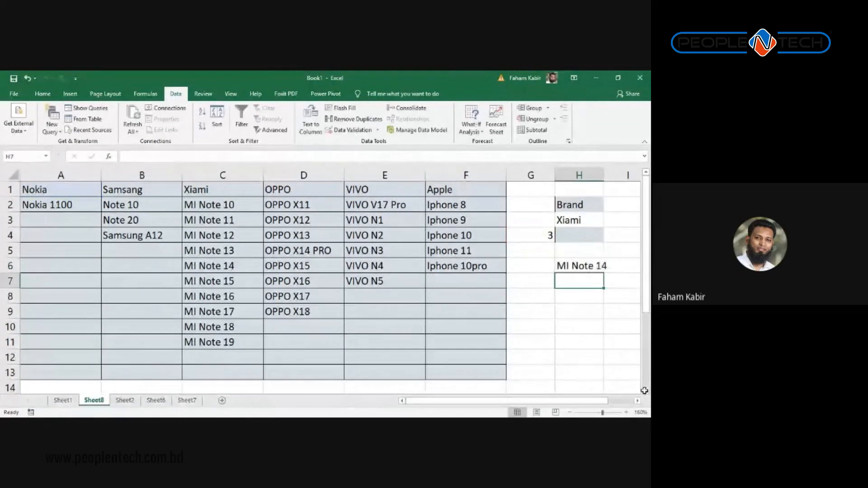
Step: Review H6's OFFSET formula and select the MATCH(H3,A1:F1,0) text in G4's formula
click(593, 266)
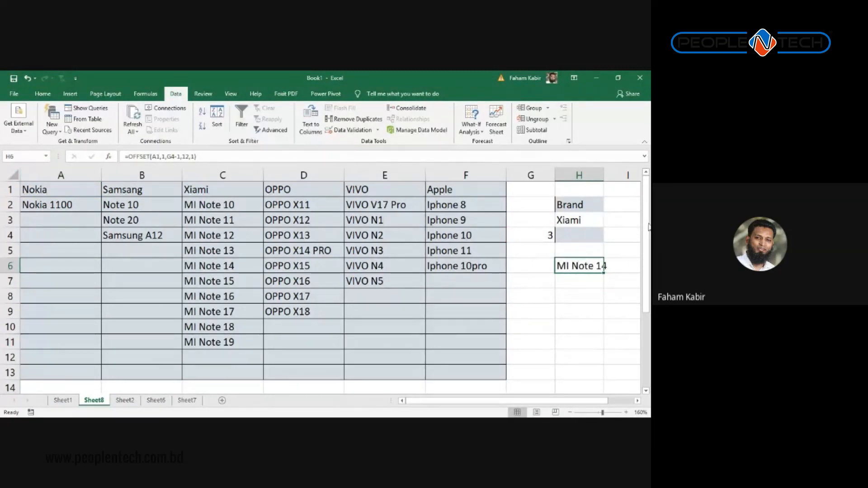
click(209, 156)
drag(123, 156, 369, 163)
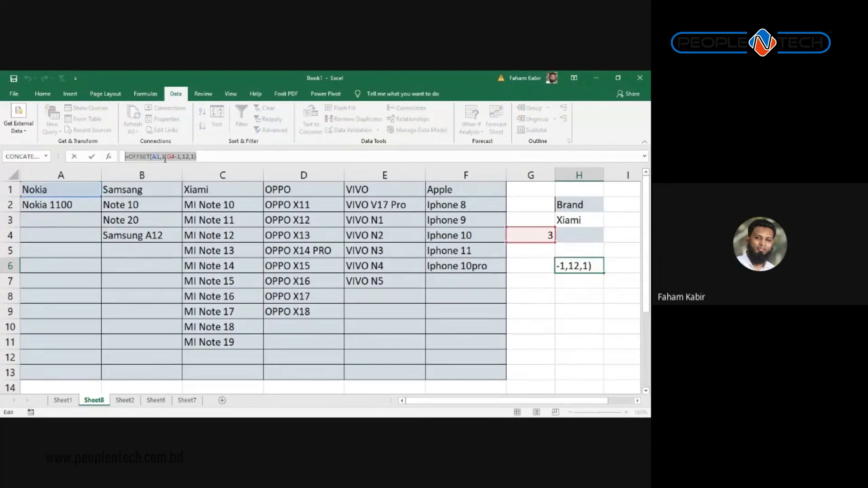
key(Escape)
click(536, 235)
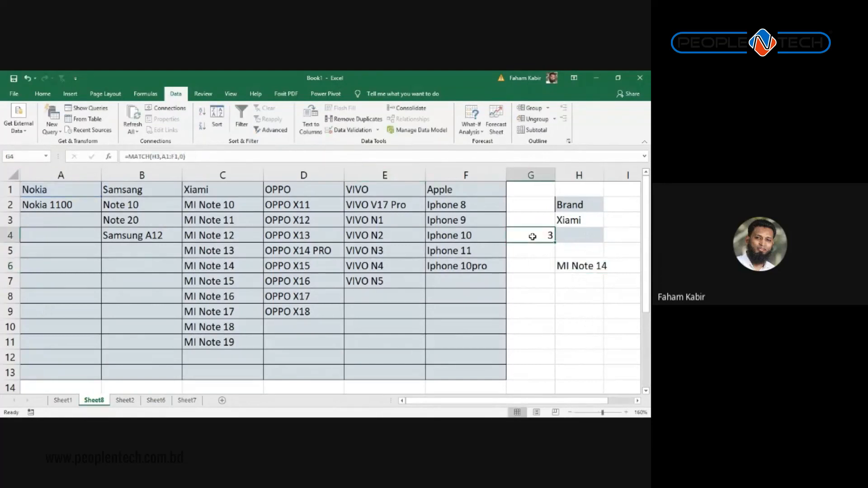
click(180, 156)
drag(187, 157, 144, 151)
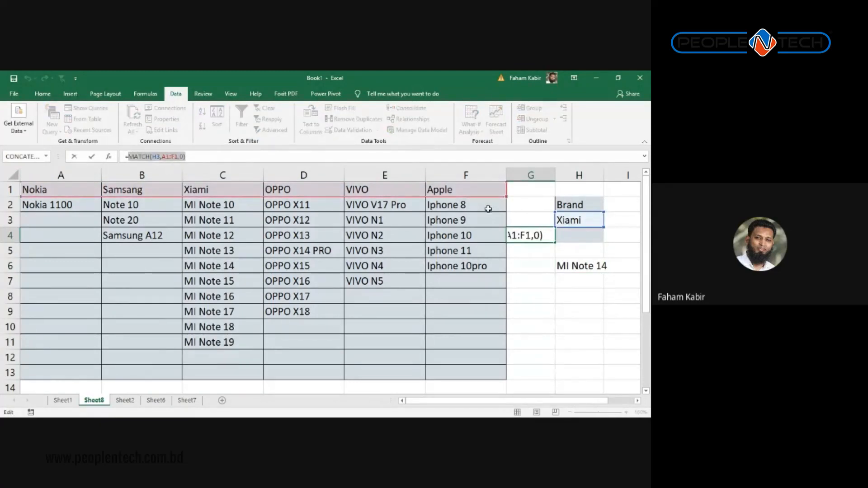
Step: Replace G4 in H6's formula with MATCH(H3,A1:F1,0), then select the full formula to copy
click(566, 266)
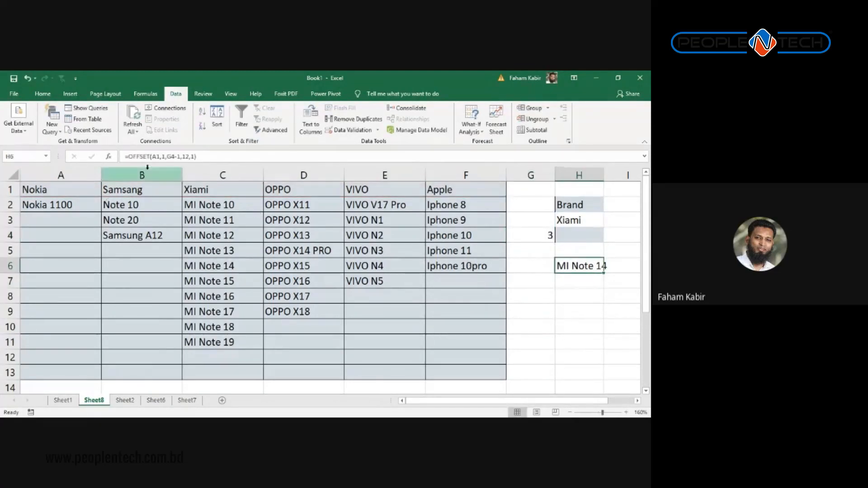
double_click(174, 156)
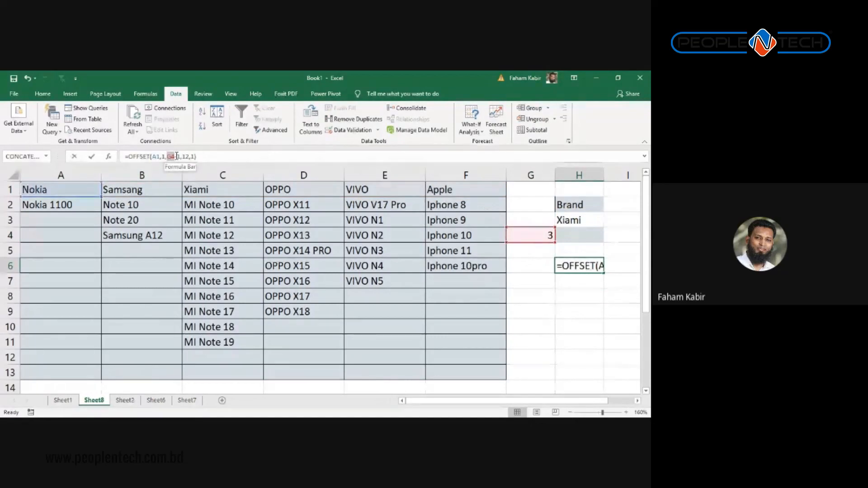
text(MATCH(H3,A1:F1,0))
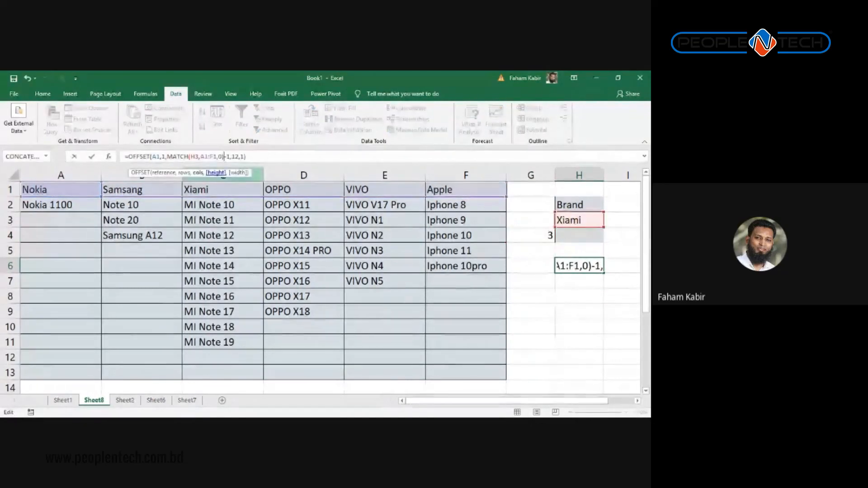
key(Return)
click(585, 260)
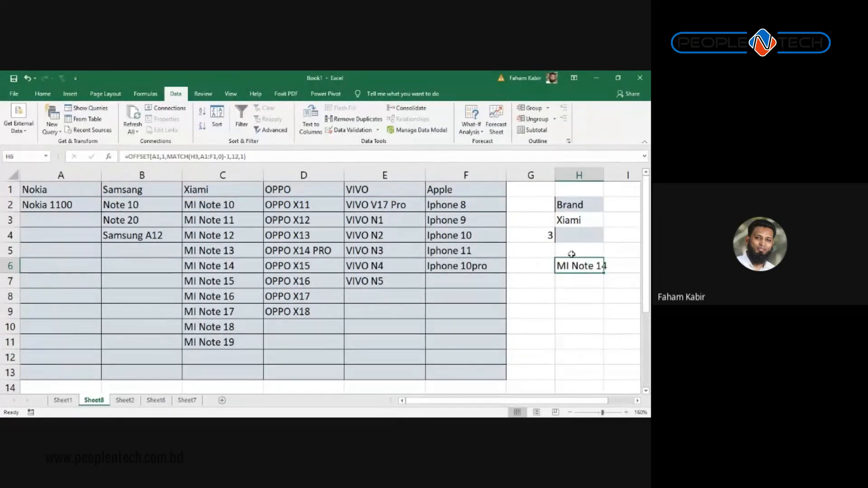
click(247, 154)
key(shift+Home)
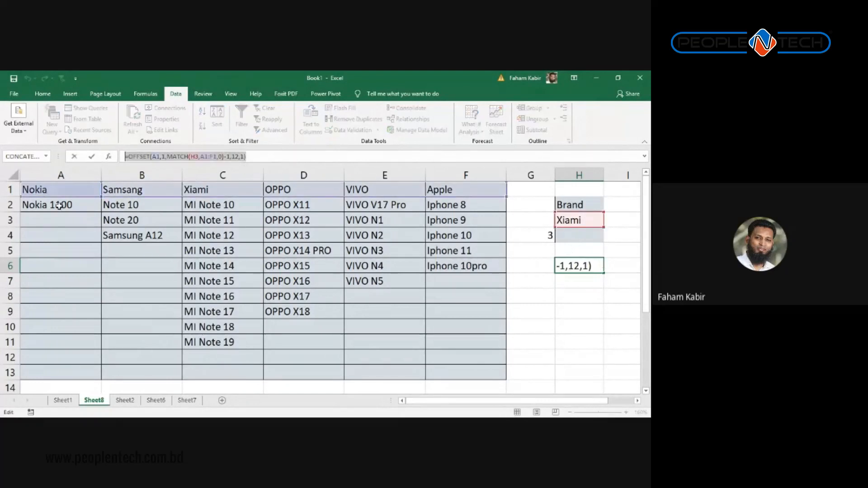
key(ctrl+Return)
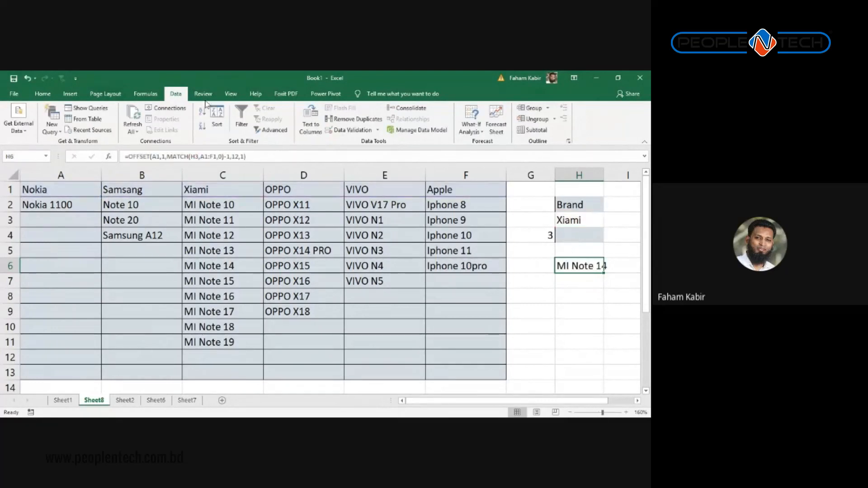
Step: Replace H4's A2:A13 list source with =OFFSET(A1,1,MATCH(H3,A1:F1,0)-1,12,1)
click(349, 130)
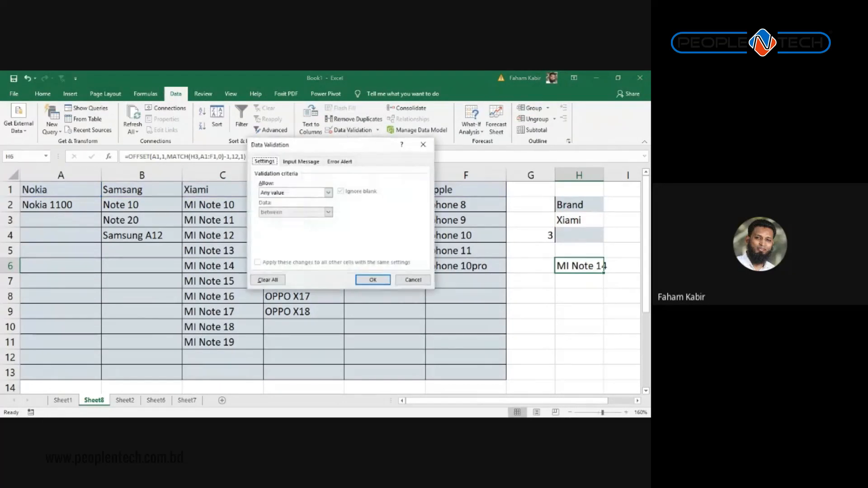
key(Escape)
click(571, 235)
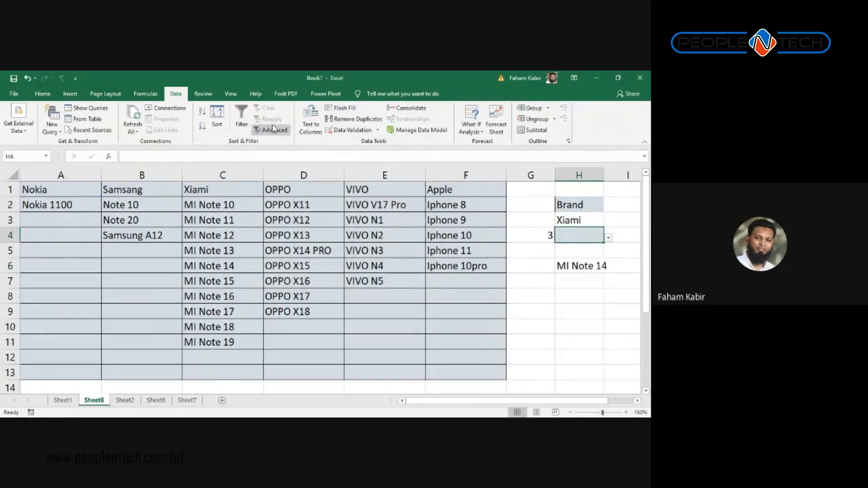
click(349, 130)
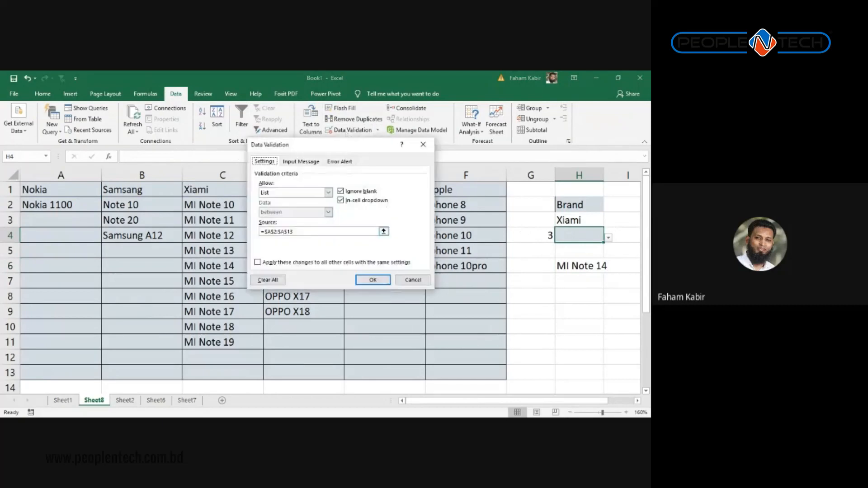
click(317, 231)
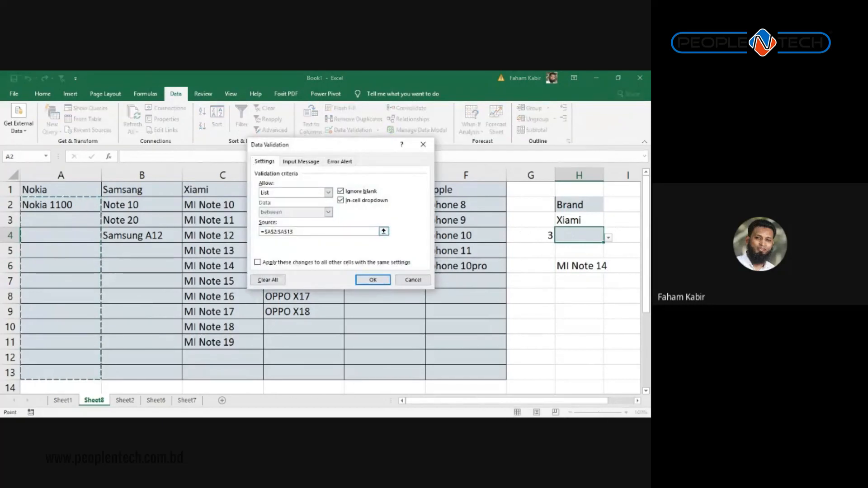
drag(299, 232, 236, 234)
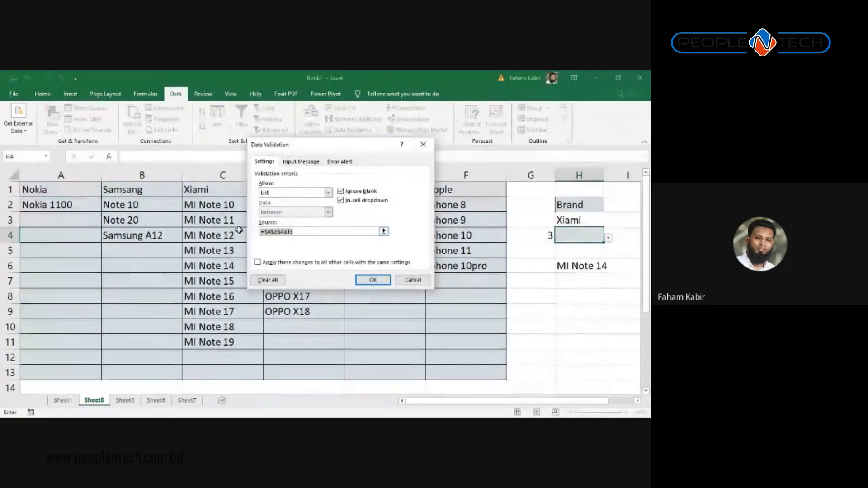
text(=OFFSET(A1,1,MATCH(H3,A1:F1,0)-1,12,1))
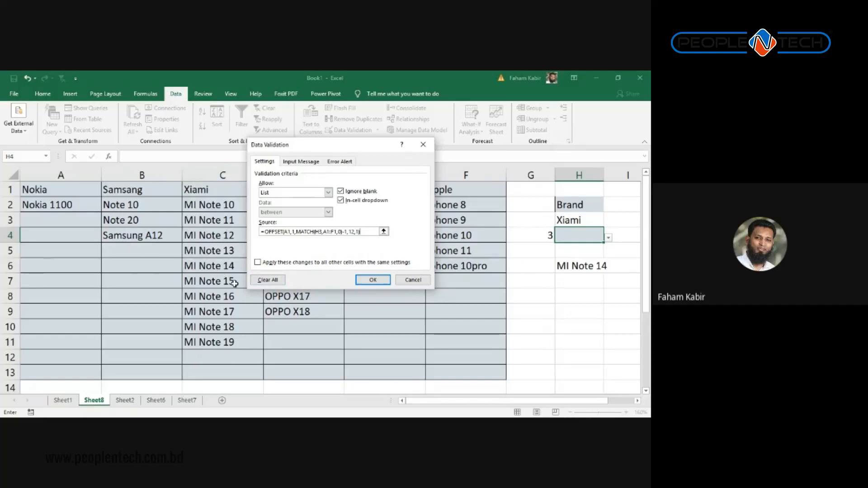
click(372, 279)
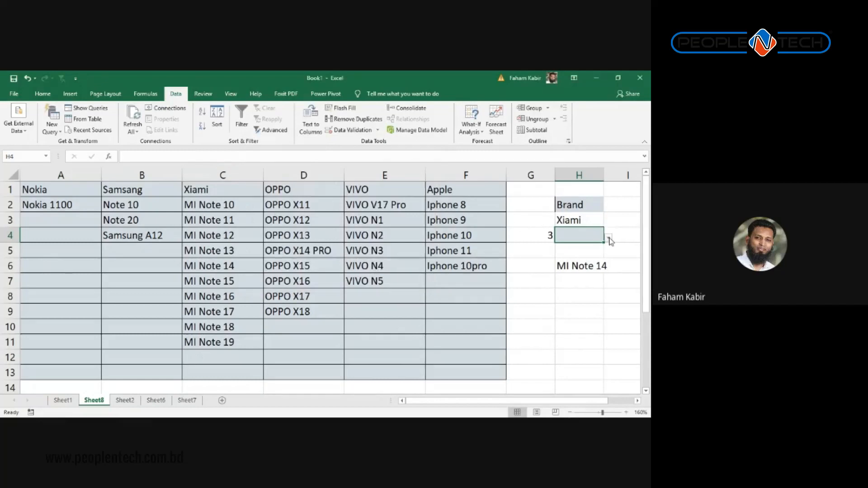
click(609, 237)
scroll(597, 232, up, 3)
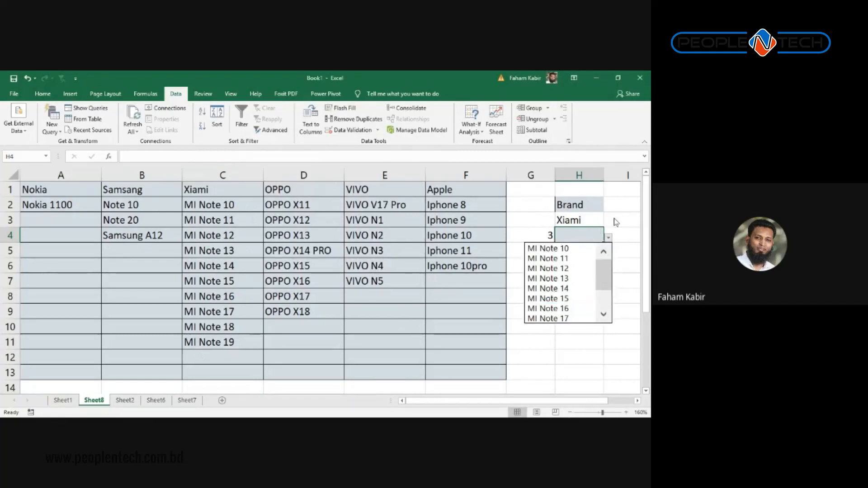
key(Escape)
click(594, 204)
click(601, 218)
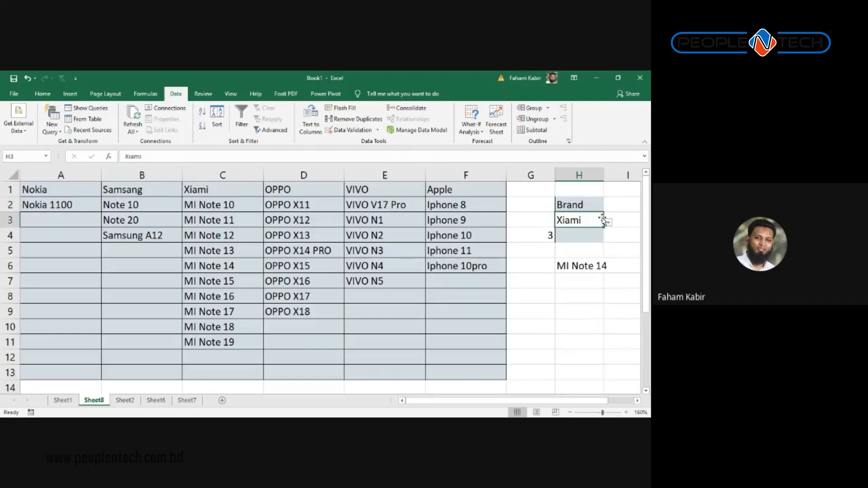
click(609, 221)
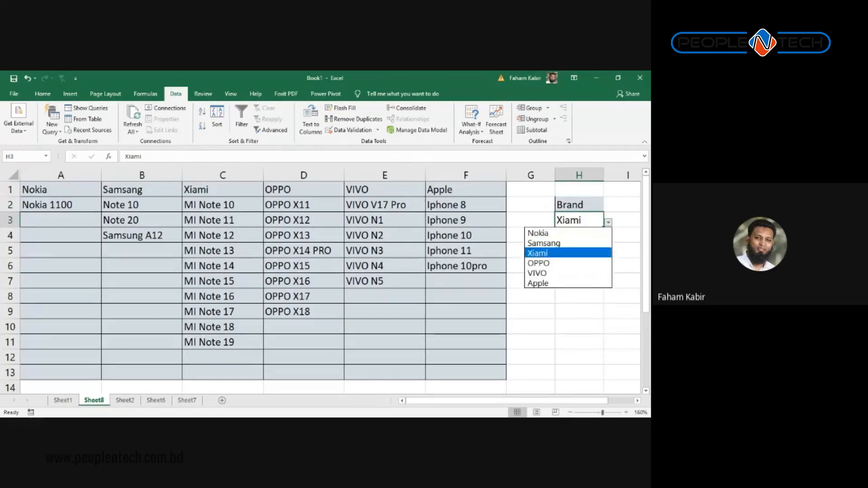
click(588, 239)
click(587, 238)
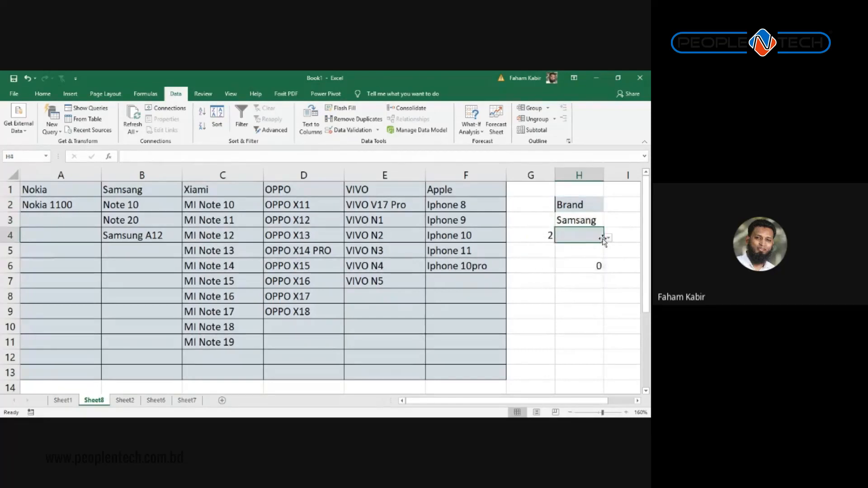
click(609, 237)
scroll(575, 244, up, 1)
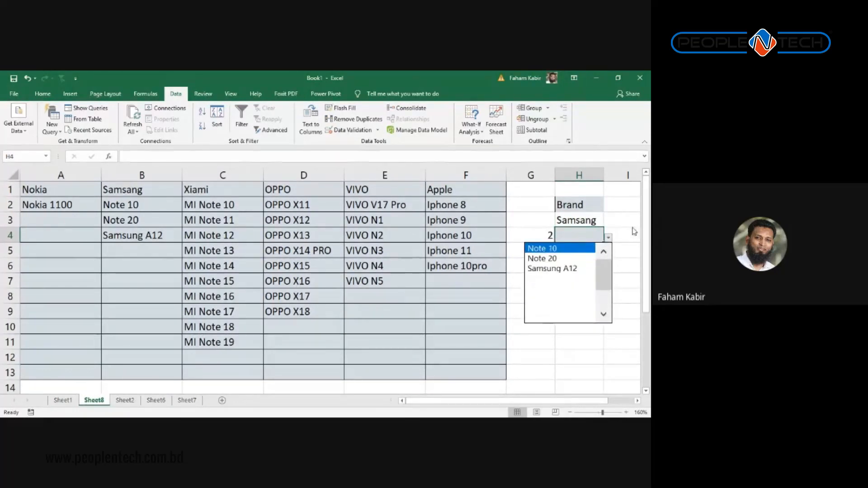
click(596, 221)
click(608, 223)
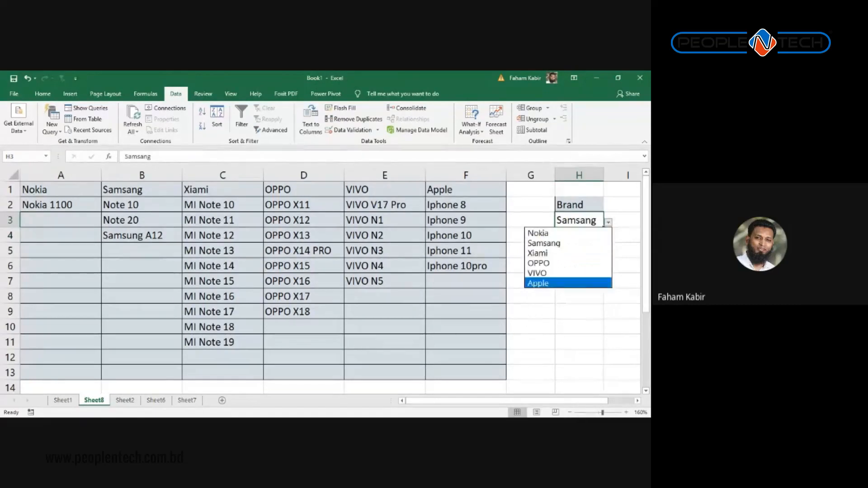
click(542, 283)
click(585, 236)
click(609, 238)
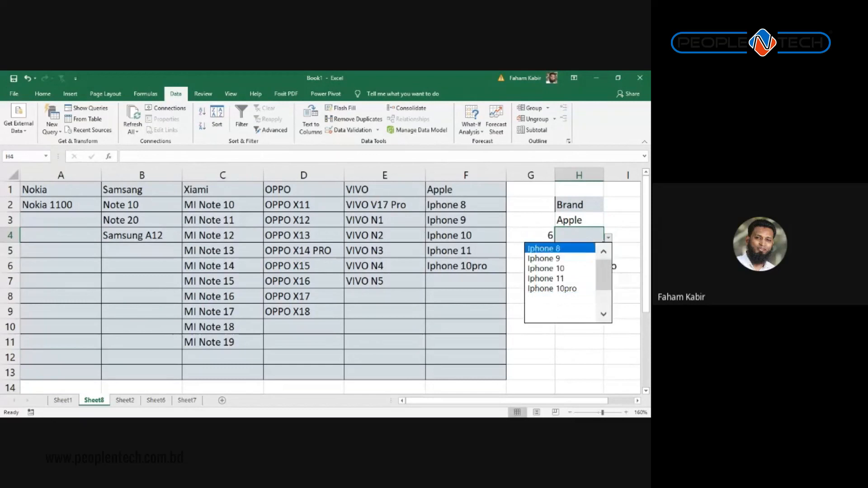
scroll(560, 280, down, 2)
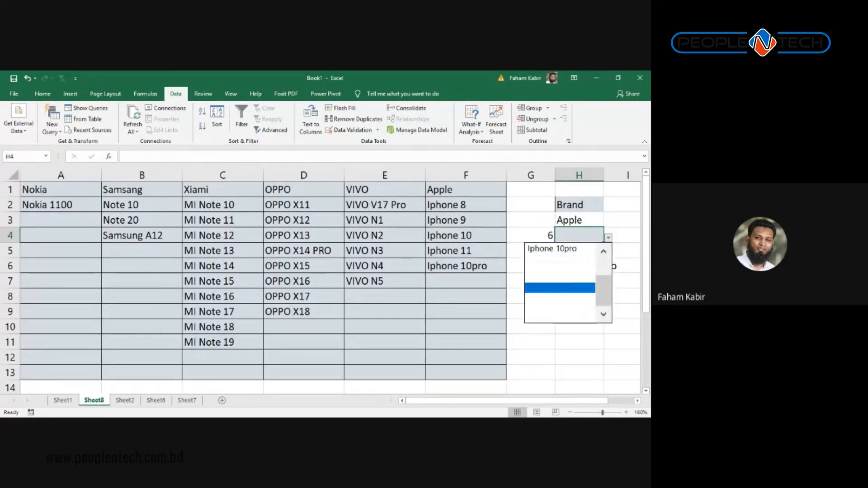
click(462, 313)
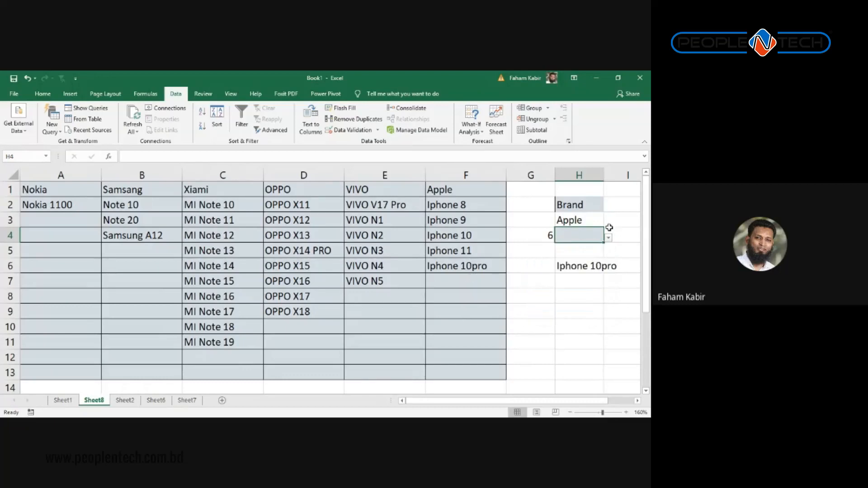
drag(442, 280, 453, 358)
drag(454, 206, 465, 271)
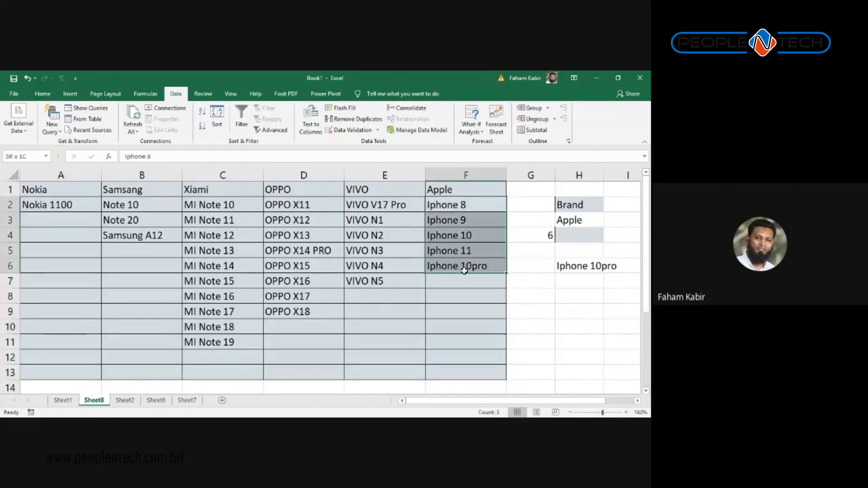
click(453, 207)
drag(453, 207, 475, 365)
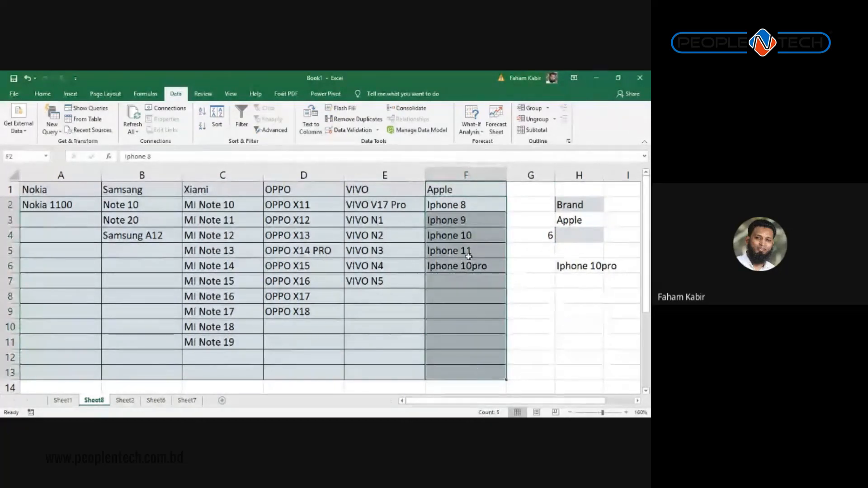
click(597, 234)
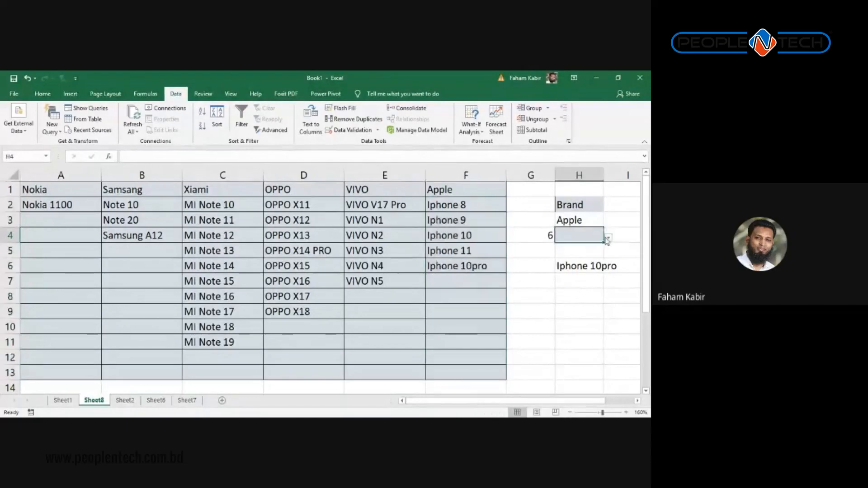
click(608, 237)
drag(604, 289, 605, 271)
click(627, 222)
Step: Go to Sheet1, check the Apple brand in F2, and select G2 under Model
click(63, 401)
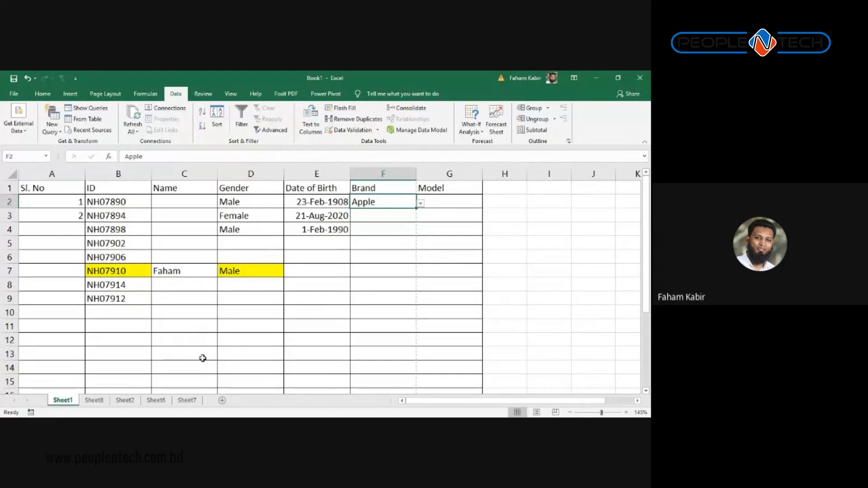
click(299, 269)
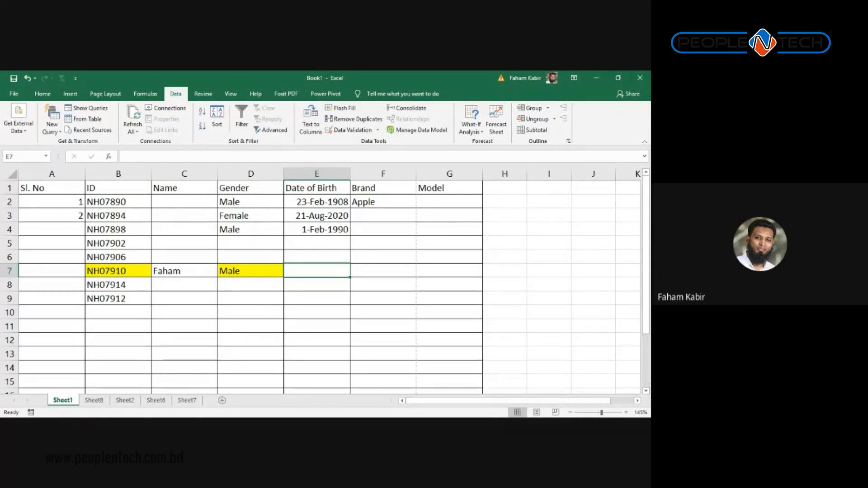
click(397, 200)
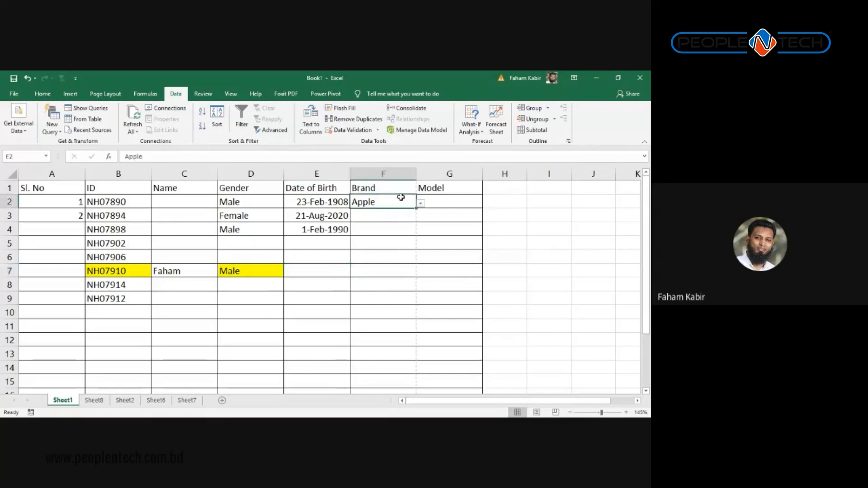
click(434, 202)
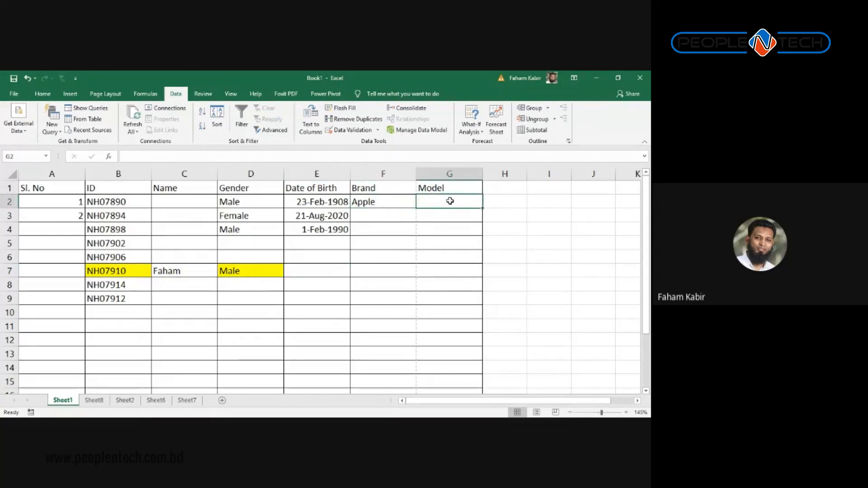
Step: Begin G2's formula as =OFFSET(Sheet8!A1,1,MATCH(Sheet1!F1 by picking cells across sheets
text(=)
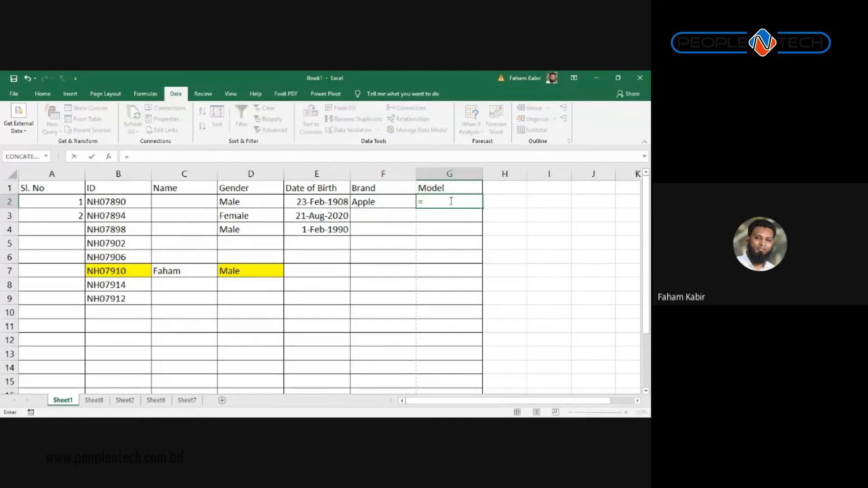
text(of)
key(Tab)
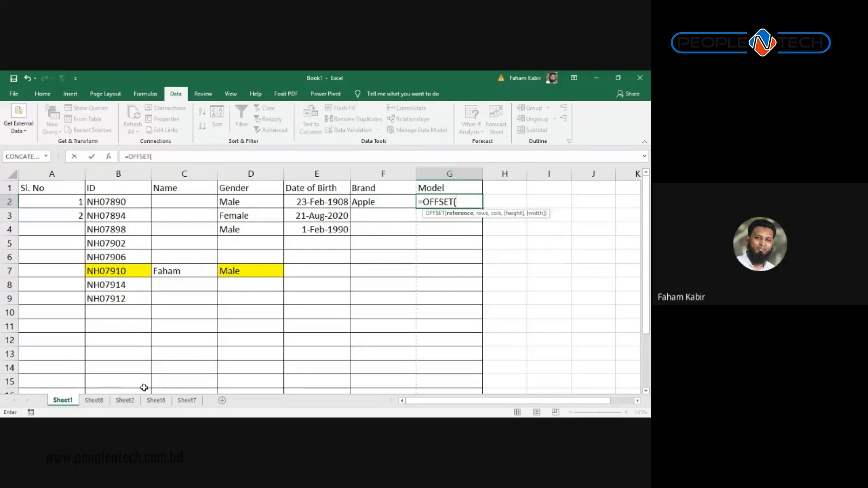
click(95, 401)
click(50, 190)
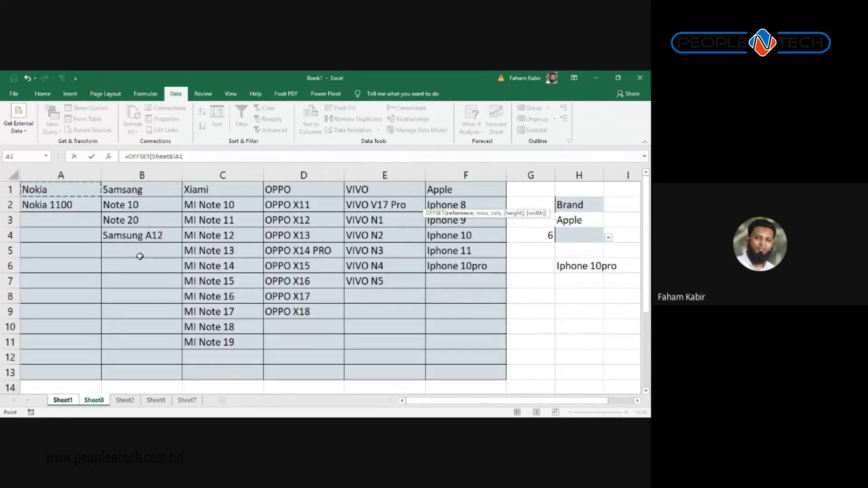
text(,)
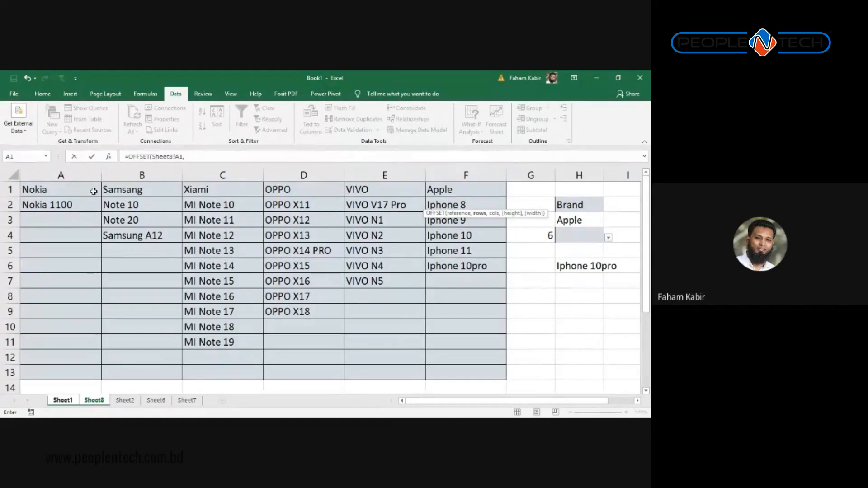
text(1)
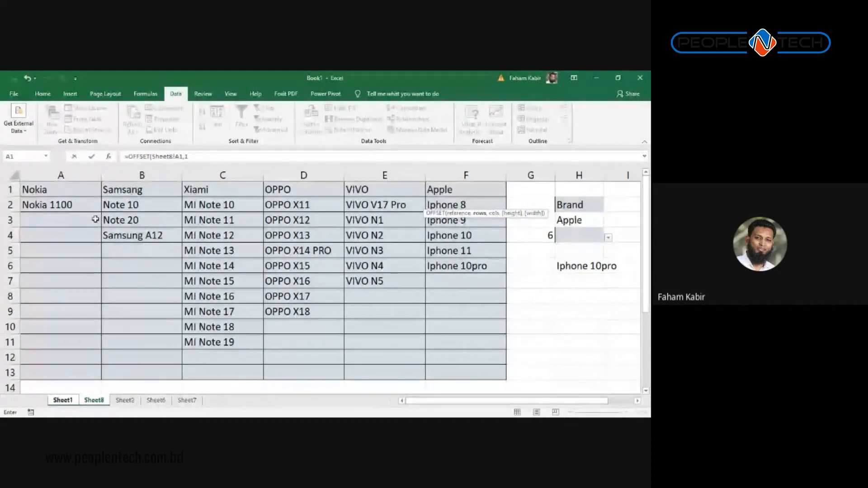
text(,)
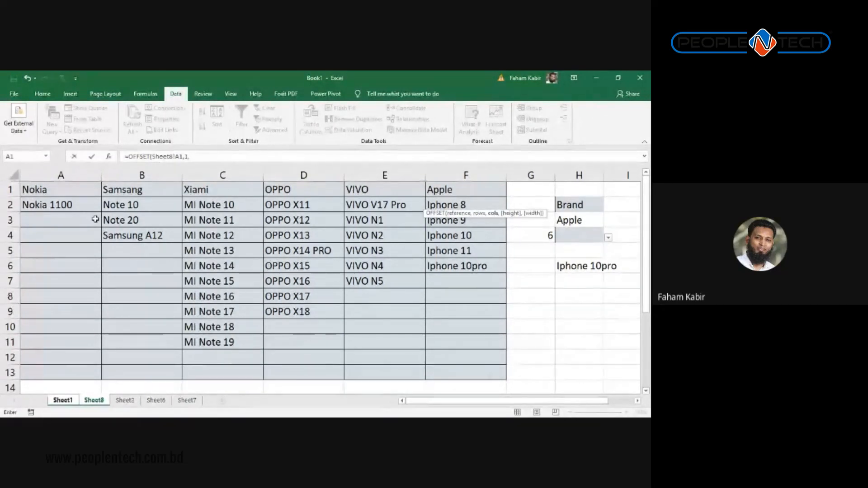
text(mat)
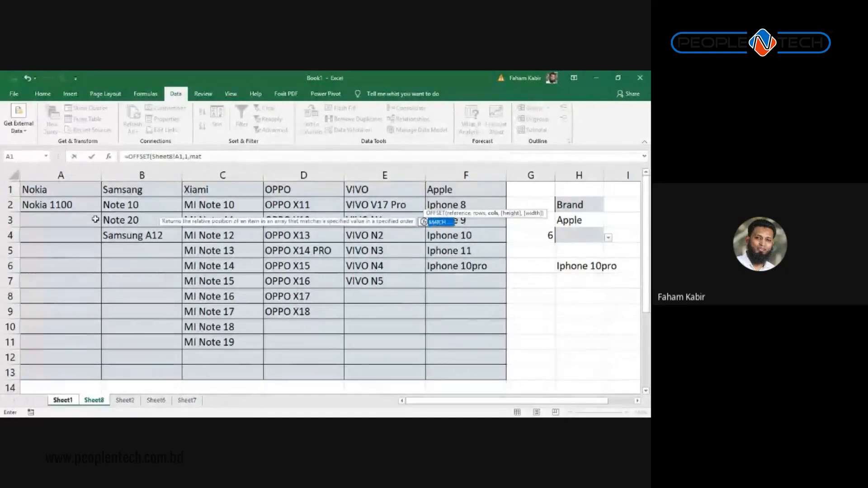
text(ch()
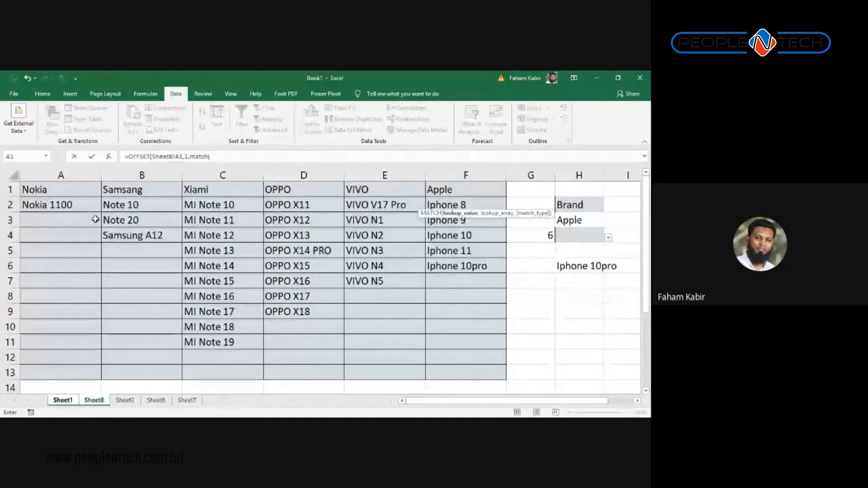
click(76, 400)
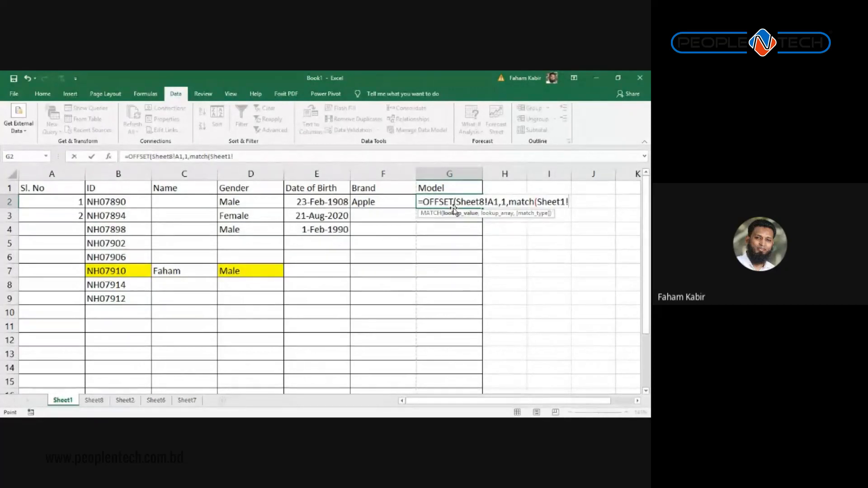
text(f1)
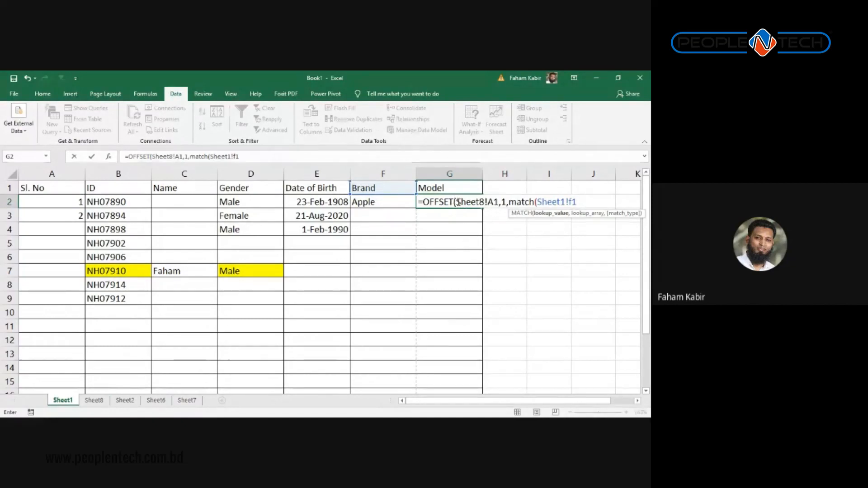
Step: Make the reference Sheet8!$A$1 absolute and add the absolute lookup range Sheet8!$A$1:$F$1
drag(457, 202, 499, 206)
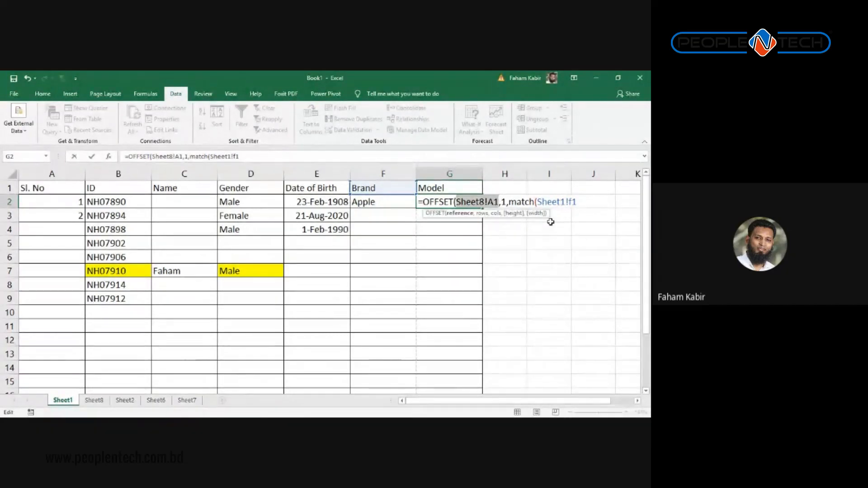
key(F4)
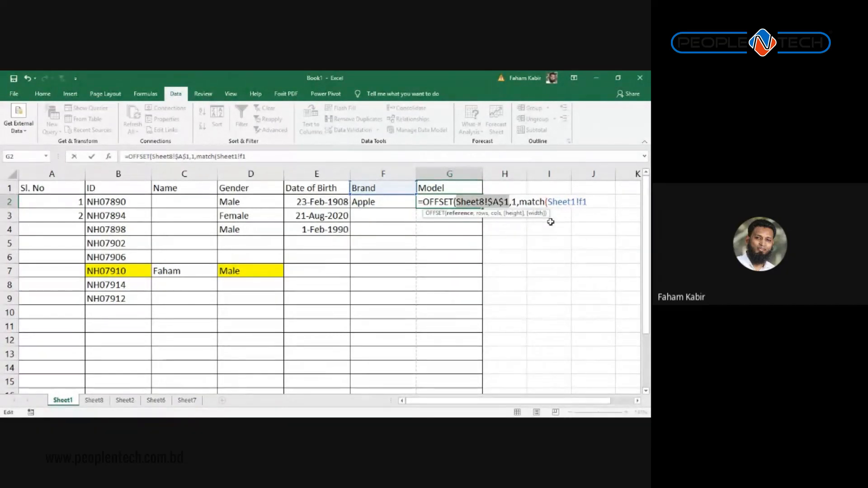
click(590, 203)
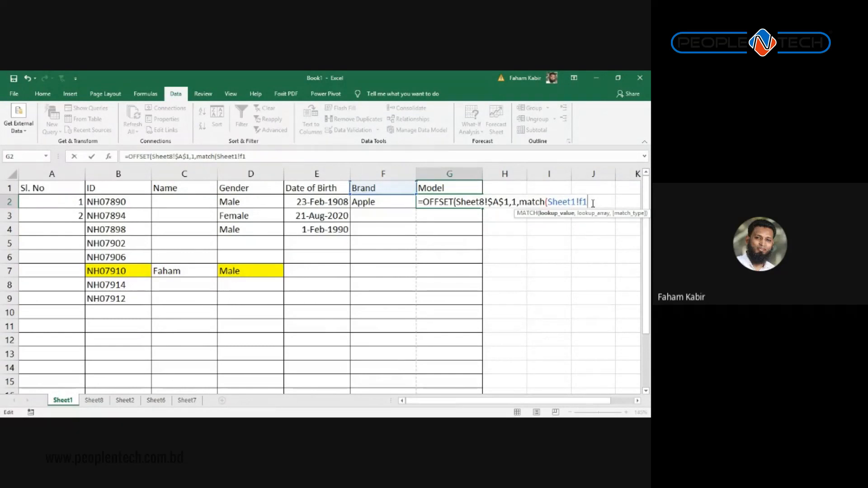
text(,)
click(93, 402)
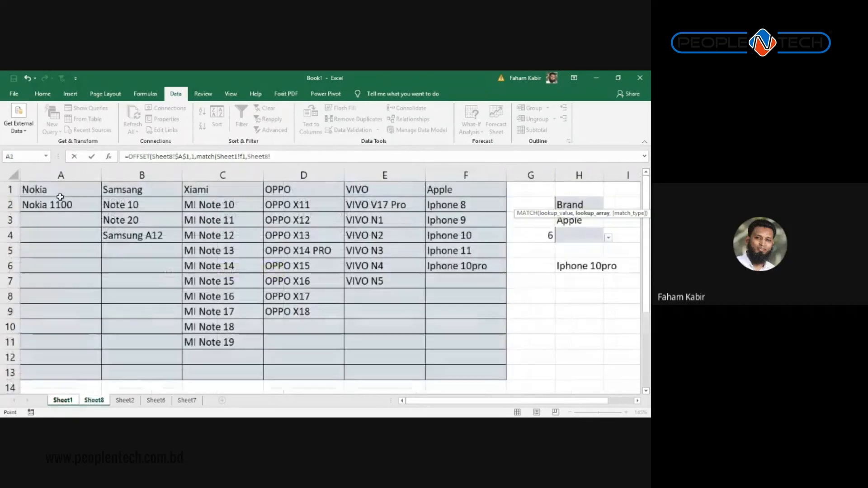
drag(50, 193, 445, 181)
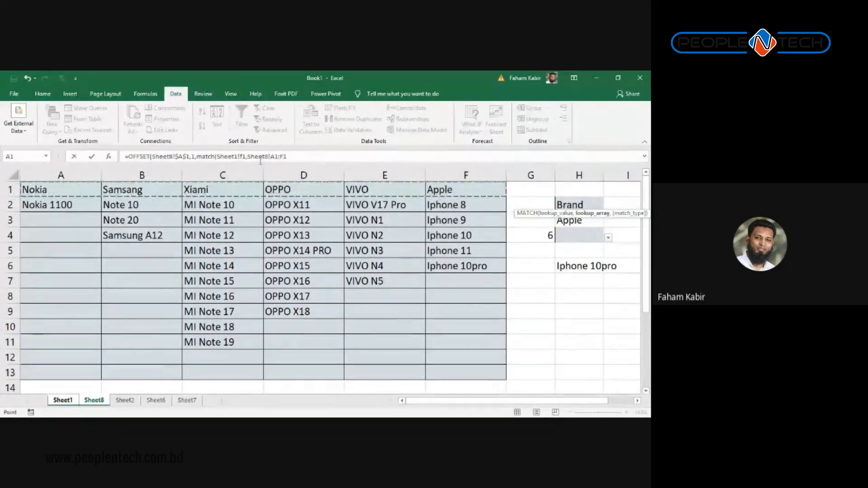
drag(288, 156, 250, 156)
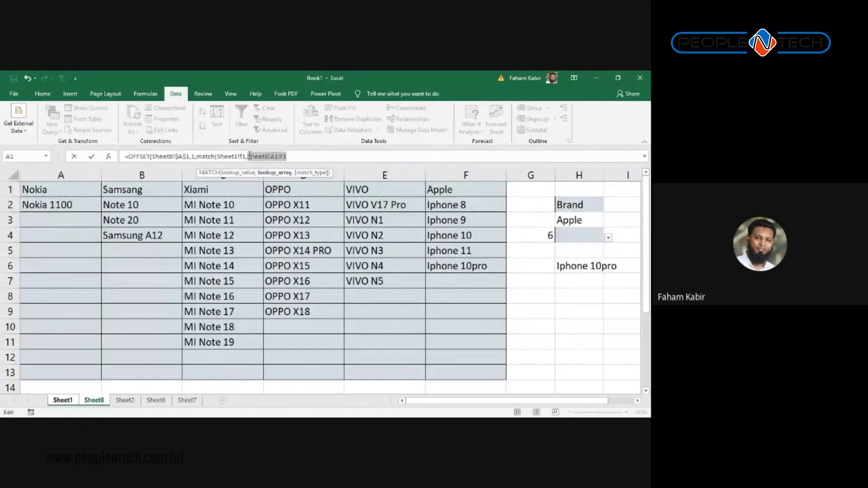
key(F4)
Step: Complete the formula with match type 0 and -1,20,1), then select its full text
click(328, 154)
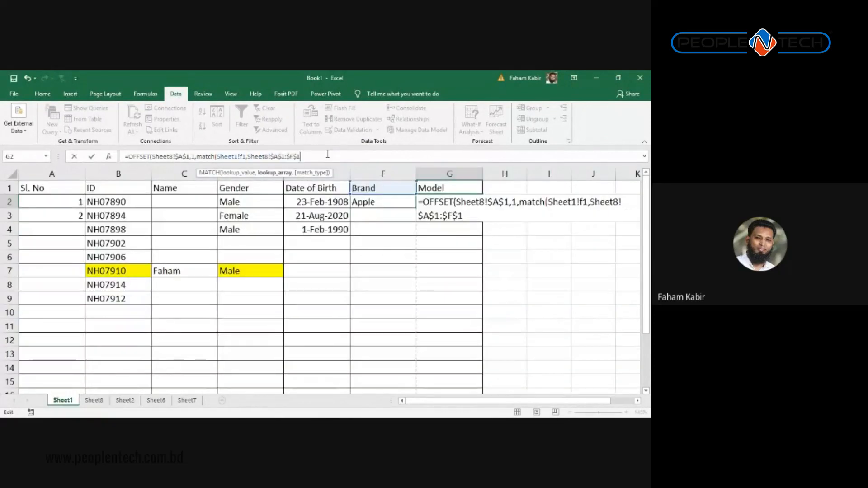
text(,))
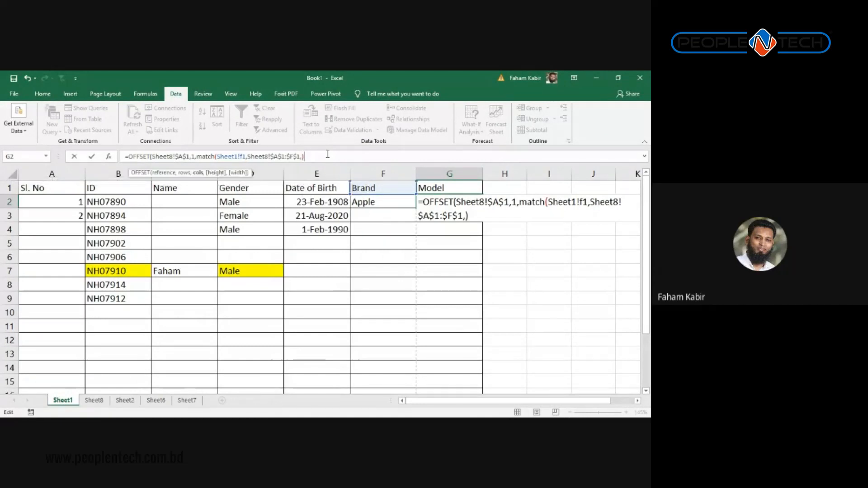
key(Left)
text(0)
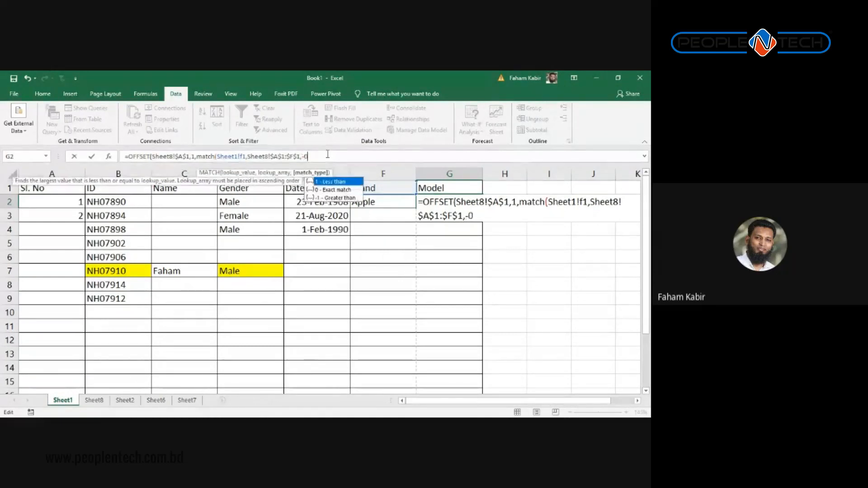
key(Right)
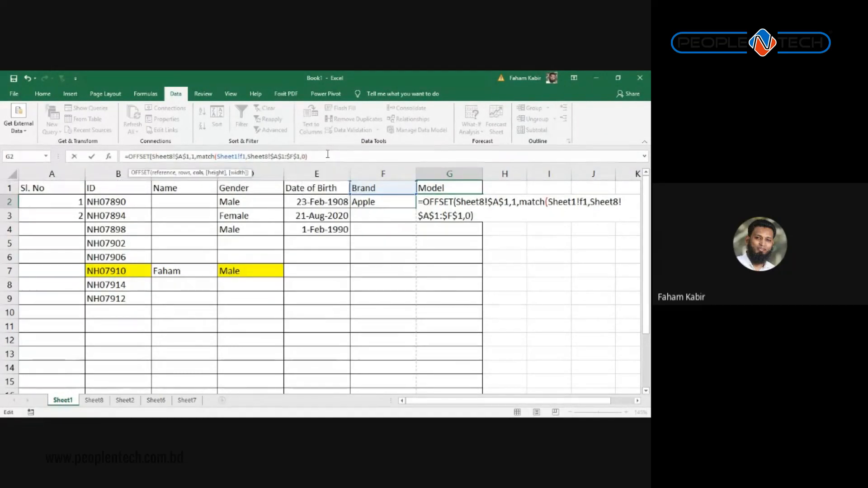
text(-1,)
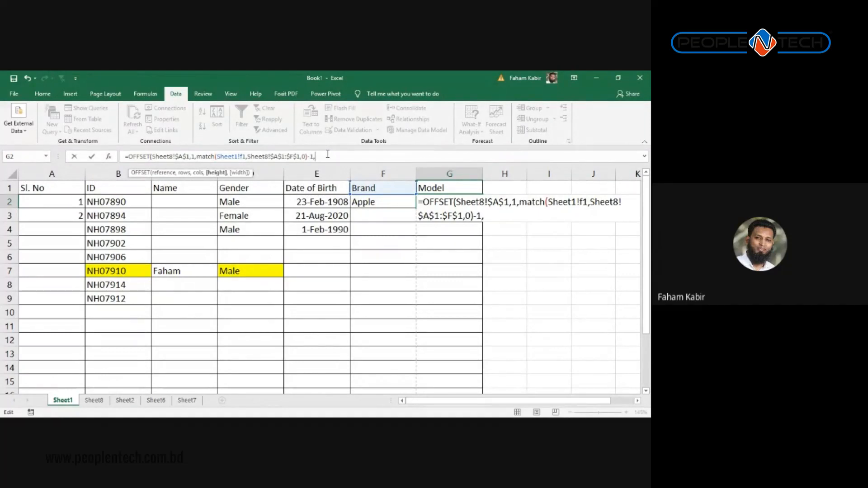
text(20,1)
text())
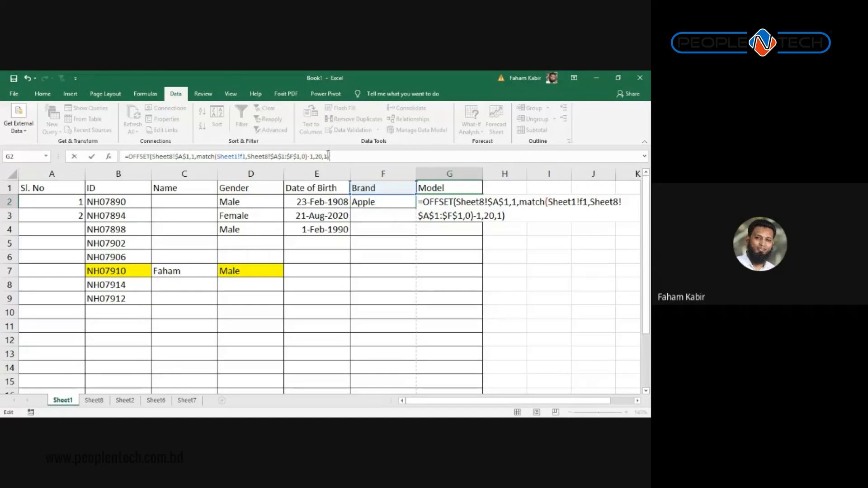
drag(337, 158, 82, 164)
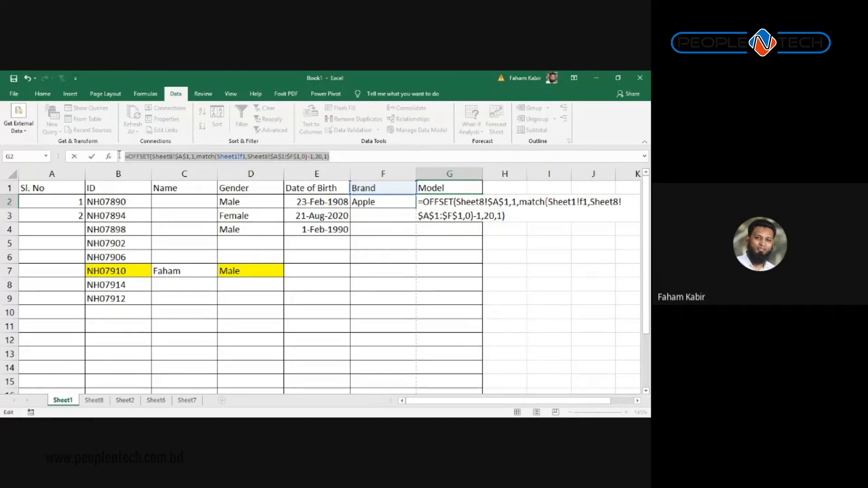
Step: Apply List validation from G1 down the Model column using the pasted OFFSET/MATCH source, accepting the warning
key(Escape)
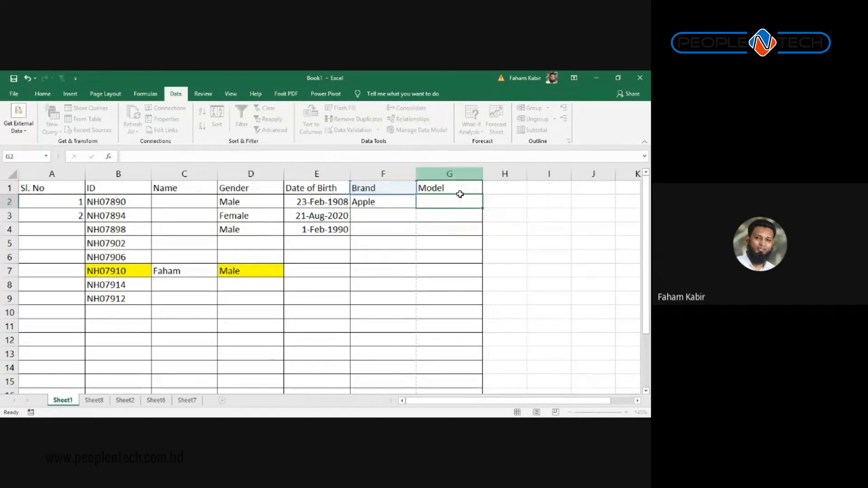
click(460, 193)
key(ctrl+shift+Down)
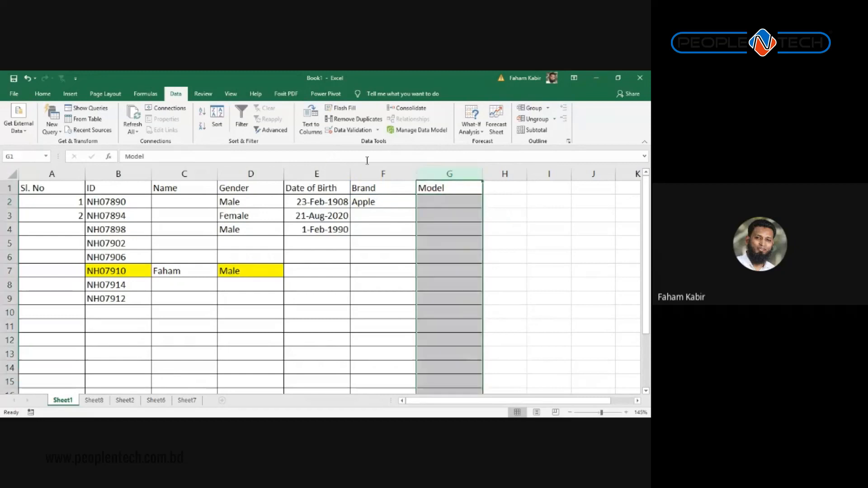
click(350, 129)
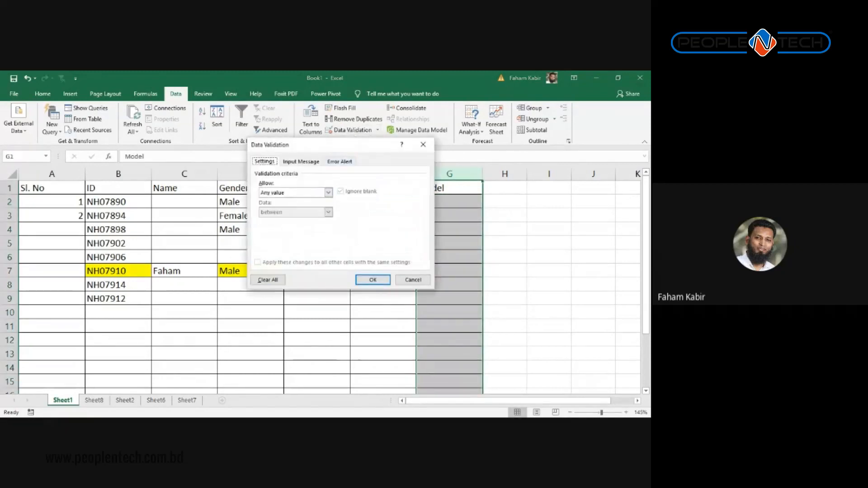
click(328, 193)
click(294, 219)
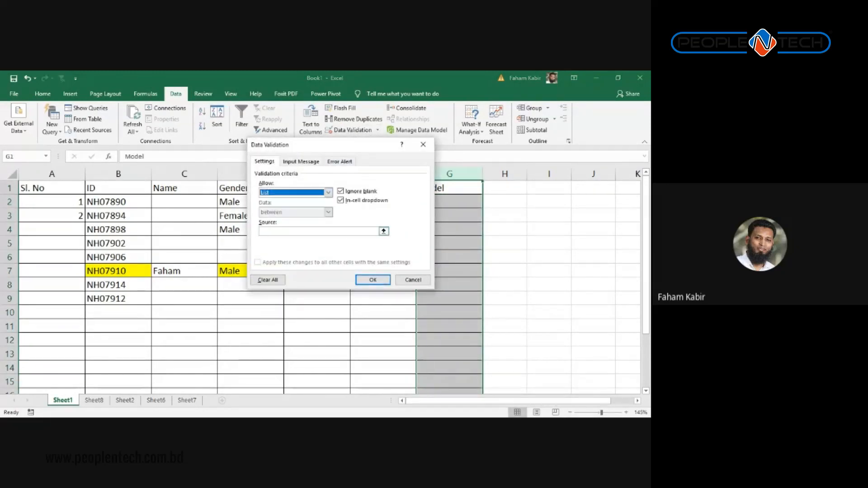
click(312, 231)
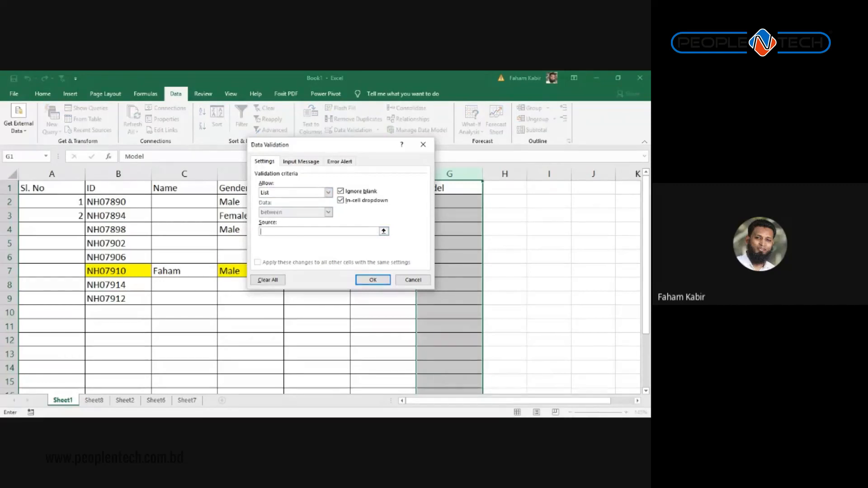
key(ctrl+v)
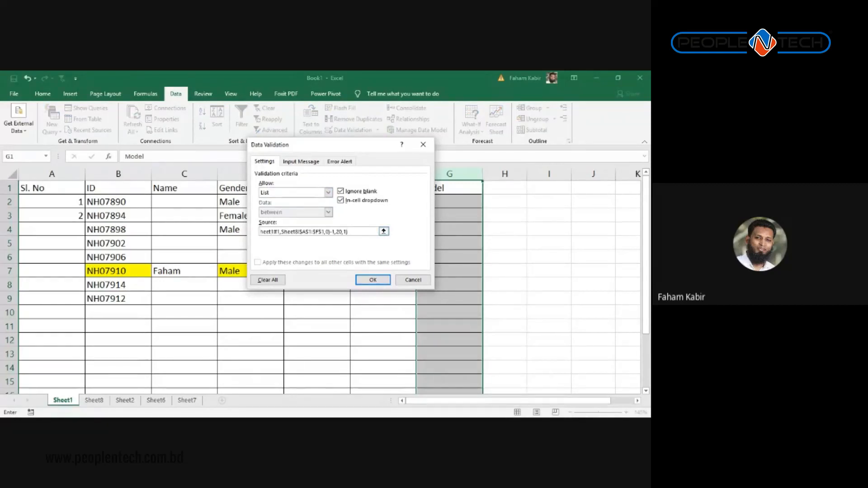
drag(357, 231, 195, 238)
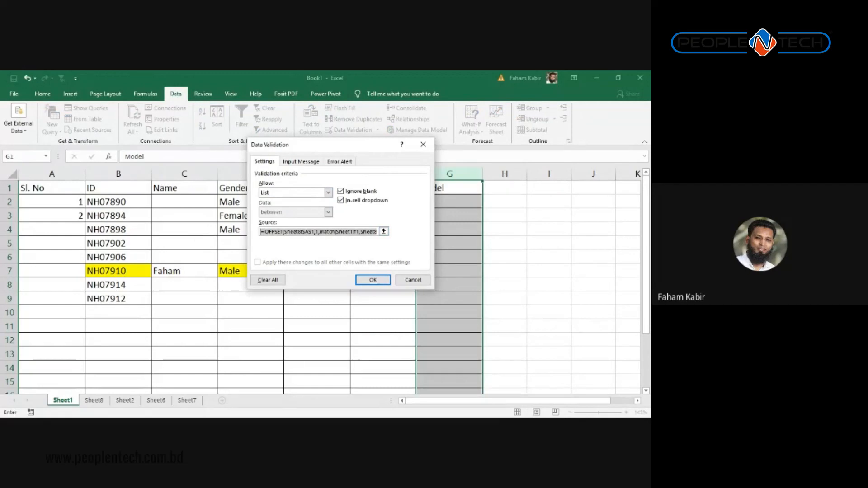
key(Return)
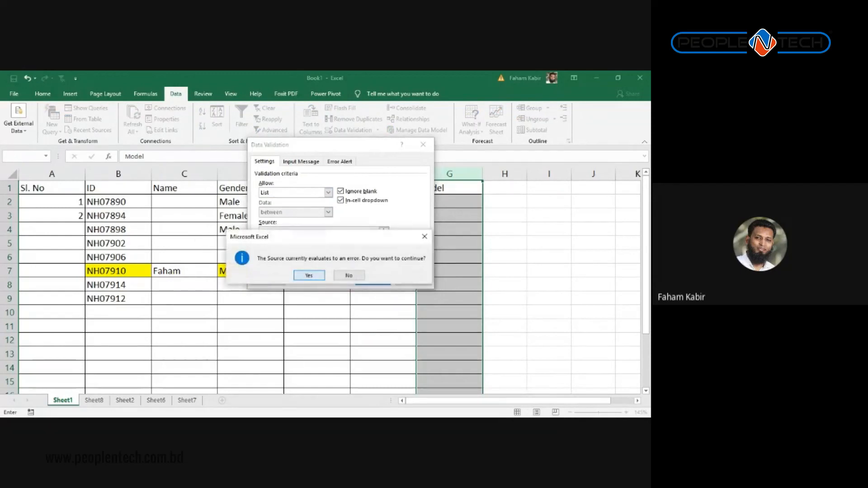
click(302, 273)
click(476, 203)
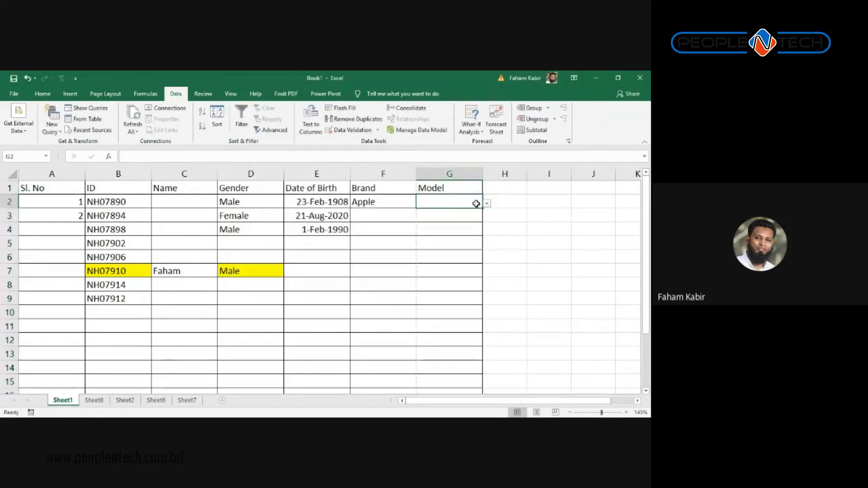
Step: Choose Iphone 9 as the model in G2 for the Apple brand
click(487, 204)
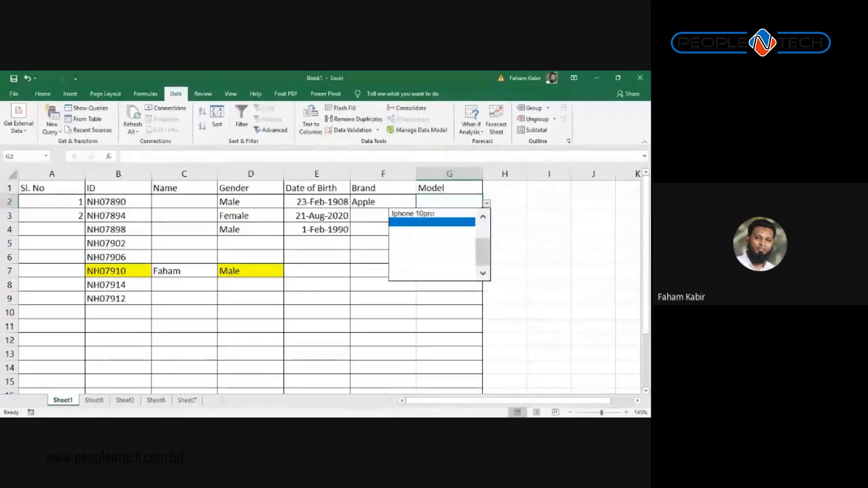
drag(483, 252, 484, 237)
click(384, 208)
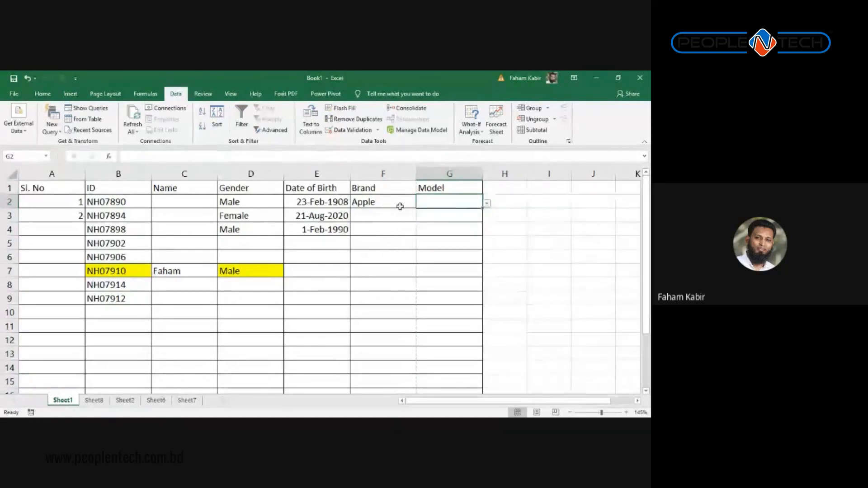
click(400, 216)
click(431, 199)
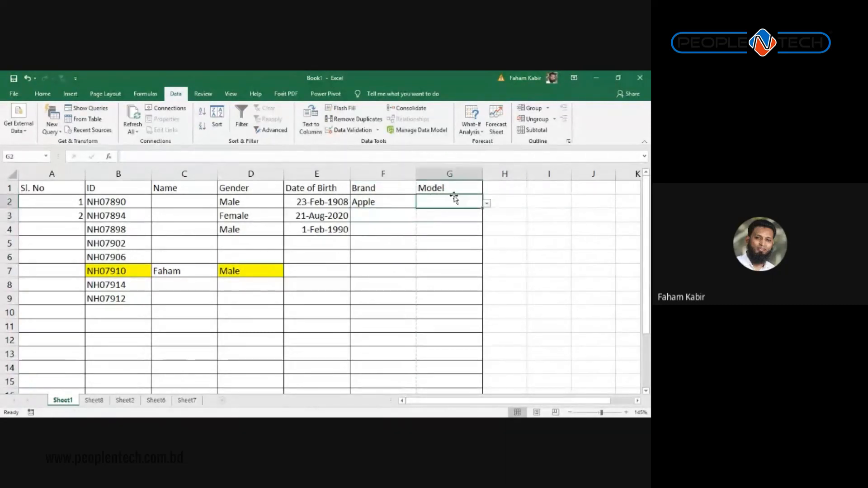
click(487, 203)
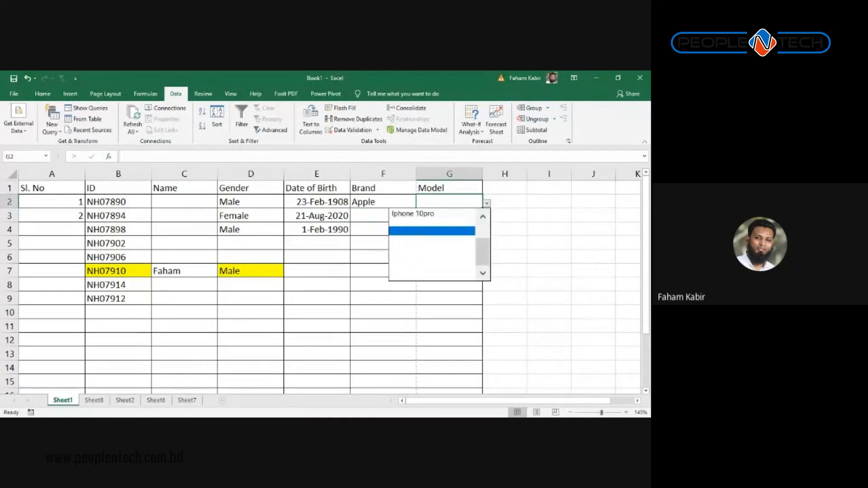
scroll(432, 244, up, 2)
click(448, 220)
Step: Set row 3 to brand Nokia and model Nokia 1100
click(363, 210)
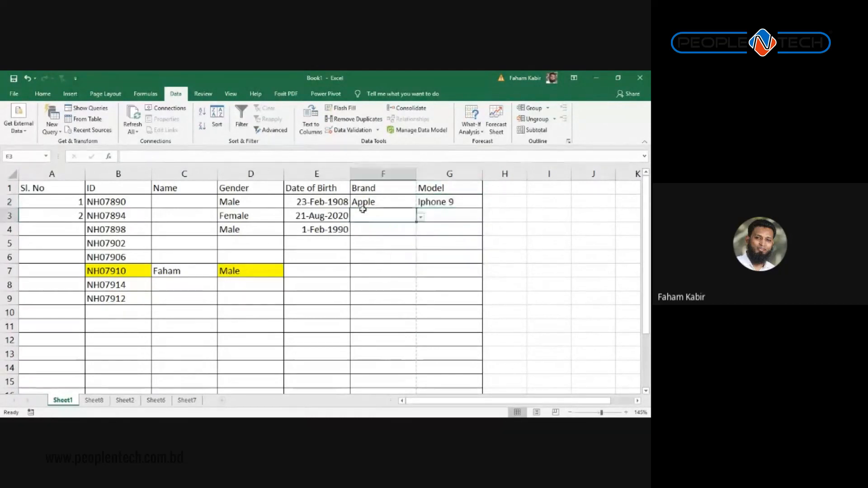
click(420, 217)
click(397, 260)
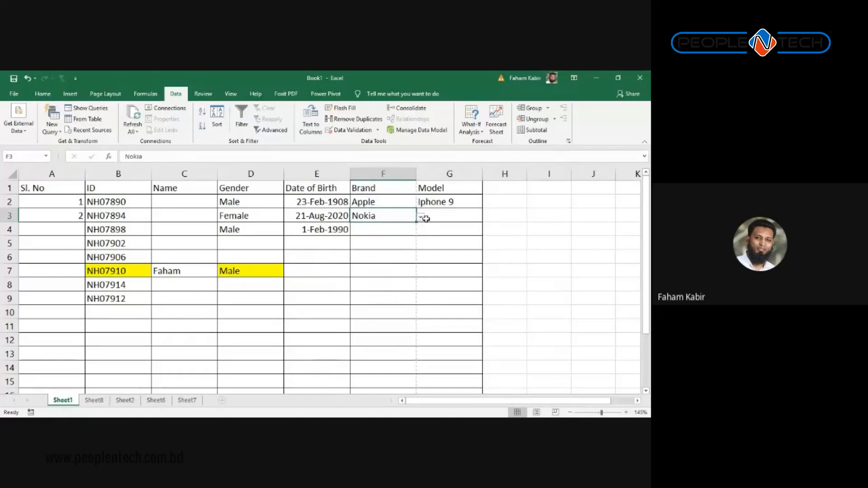
click(426, 219)
click(488, 217)
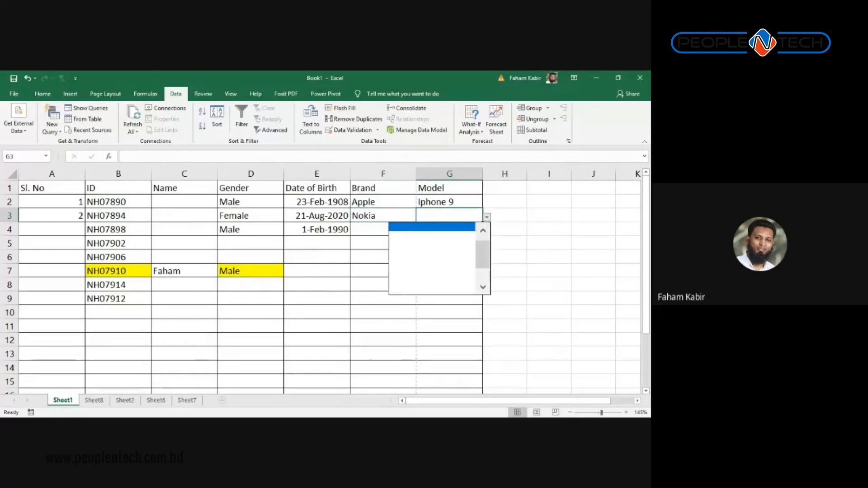
click(436, 222)
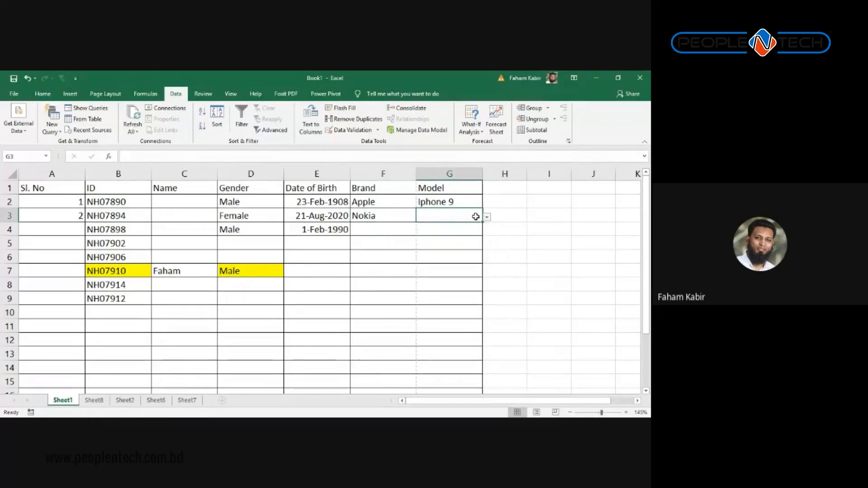
click(487, 218)
drag(484, 251, 483, 254)
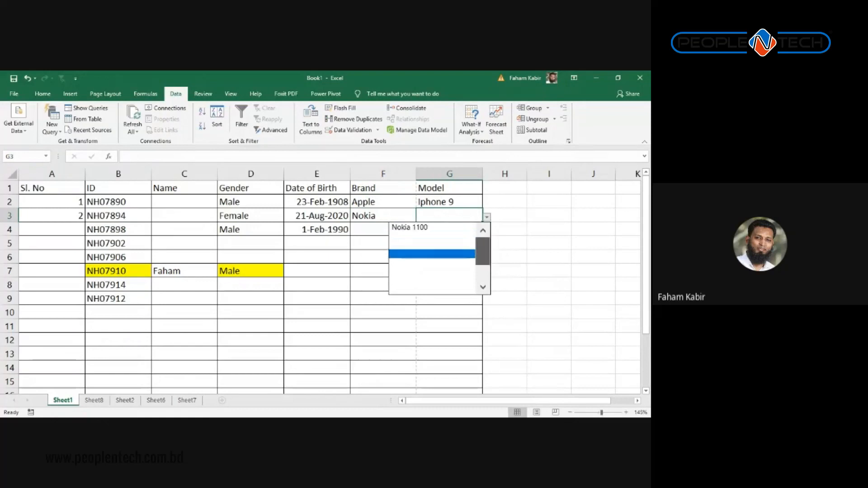
click(425, 226)
Step: Set row 4 to brand OPPO and model OPPO X16
click(387, 237)
click(387, 234)
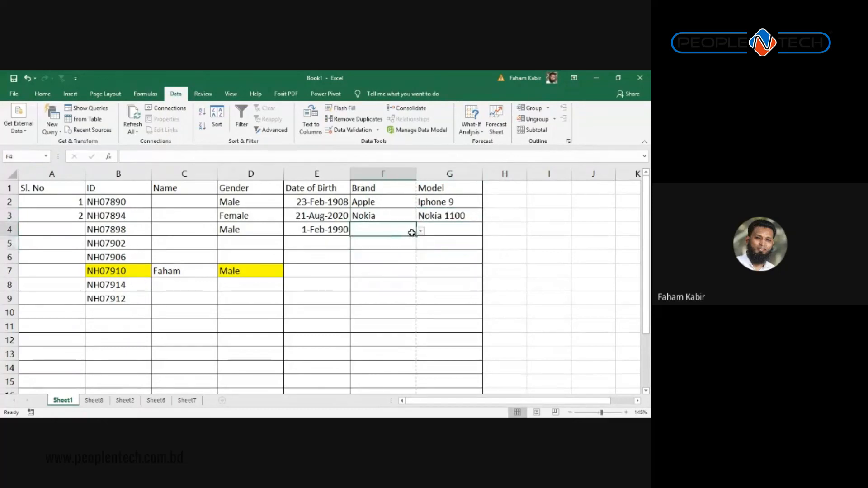
click(420, 231)
click(335, 269)
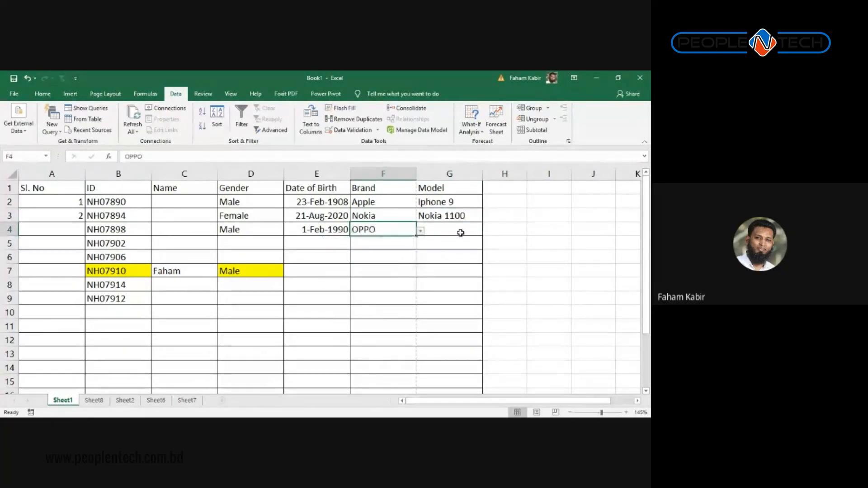
click(458, 230)
click(487, 231)
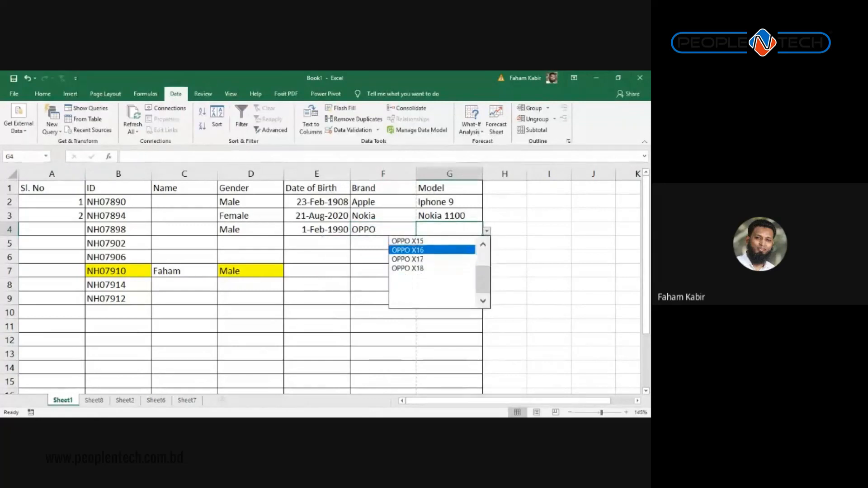
click(408, 250)
Step: Set row 5 to brand Xiami and model MI Note 10, then minimise the Excel window
click(360, 242)
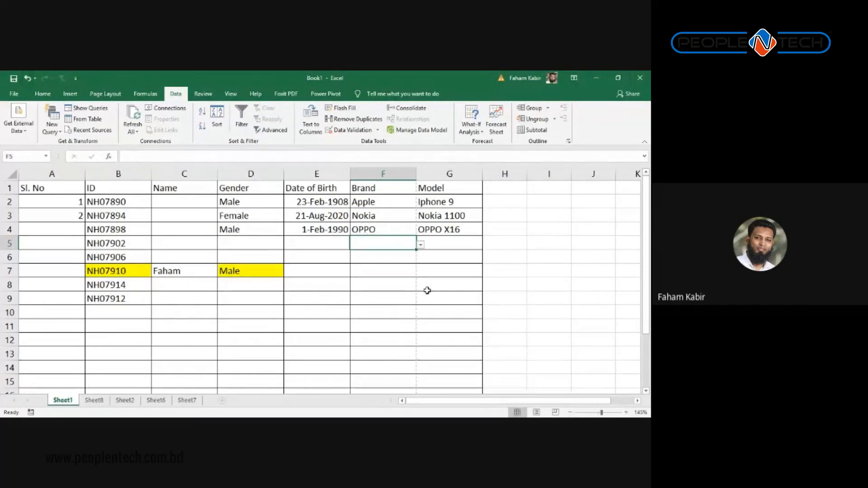
click(421, 245)
click(337, 273)
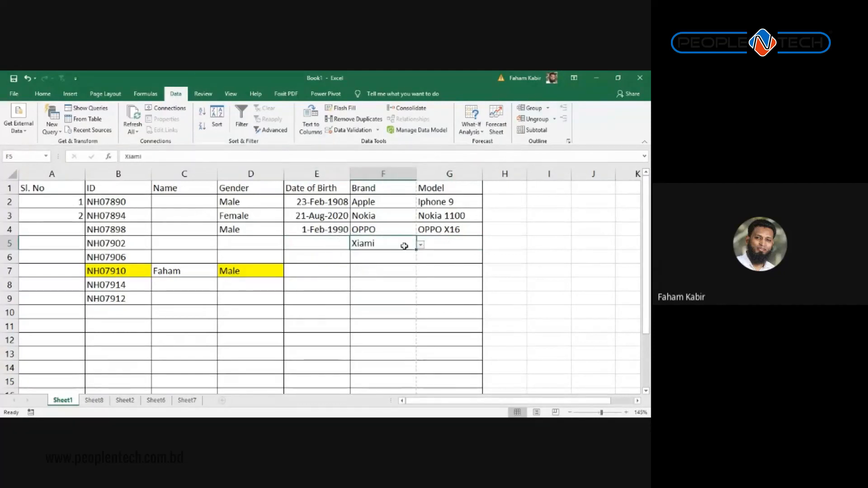
click(441, 239)
click(487, 242)
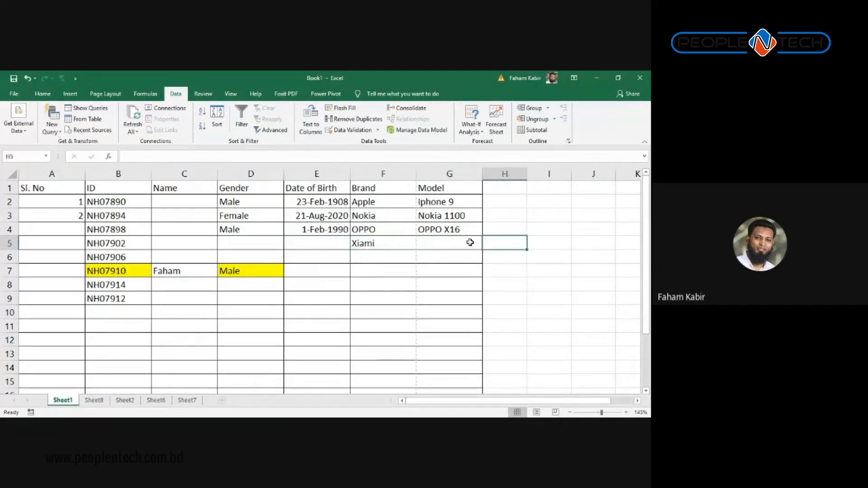
click(471, 242)
click(487, 245)
key(Up)
key(Up)
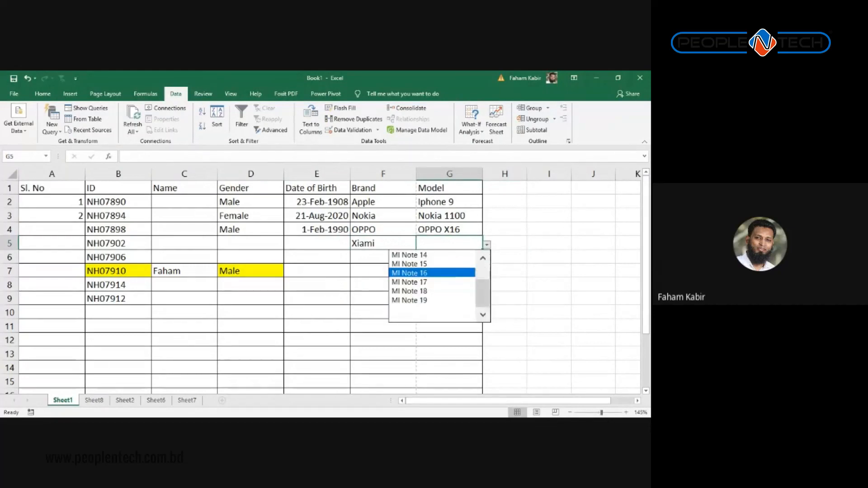
drag(483, 293, 483, 274)
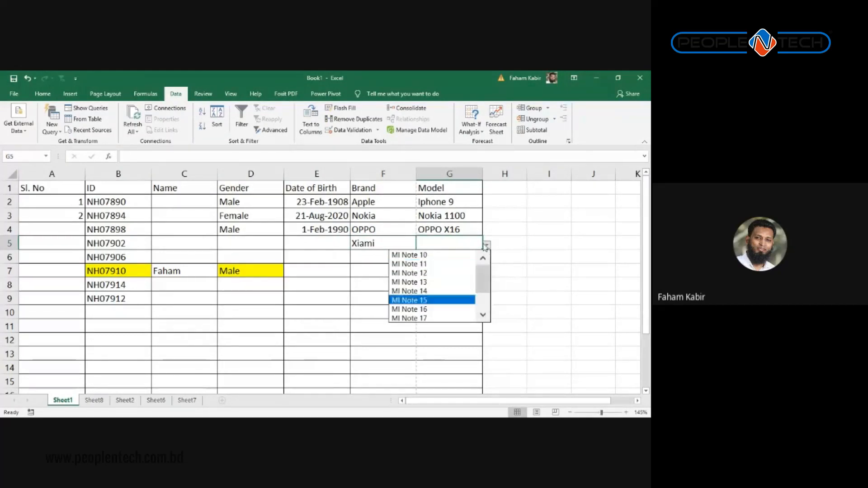
click(440, 255)
click(440, 255)
click(377, 255)
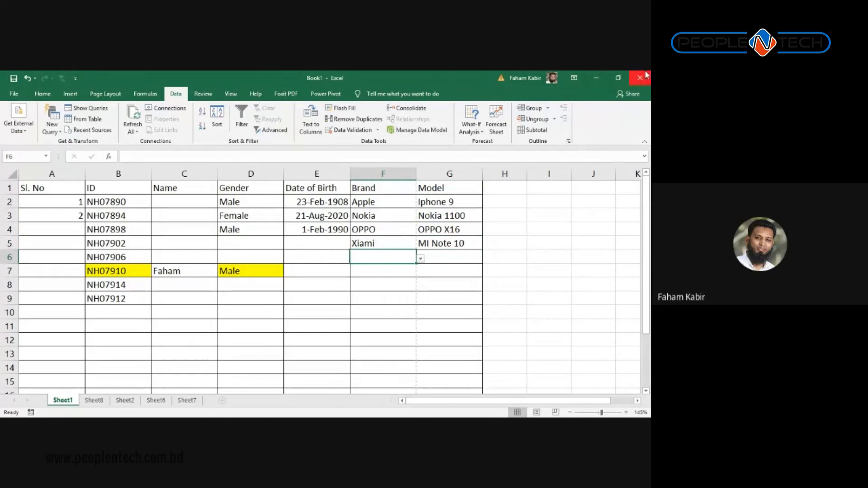
click(611, 77)
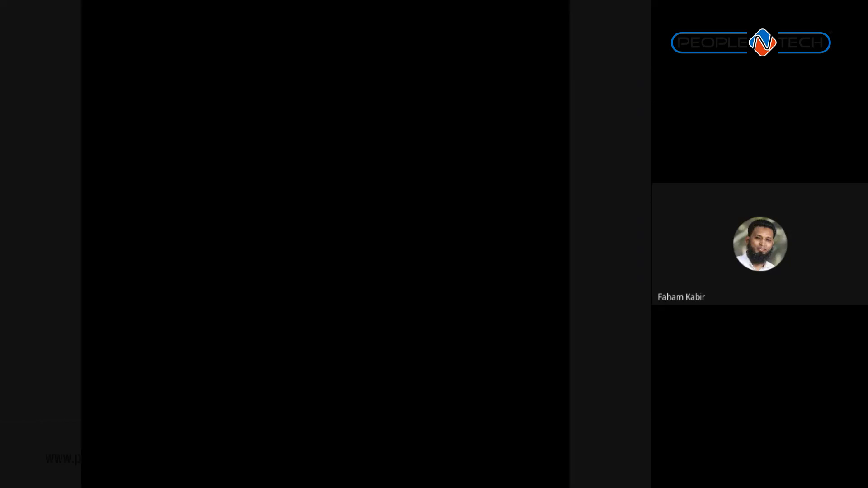